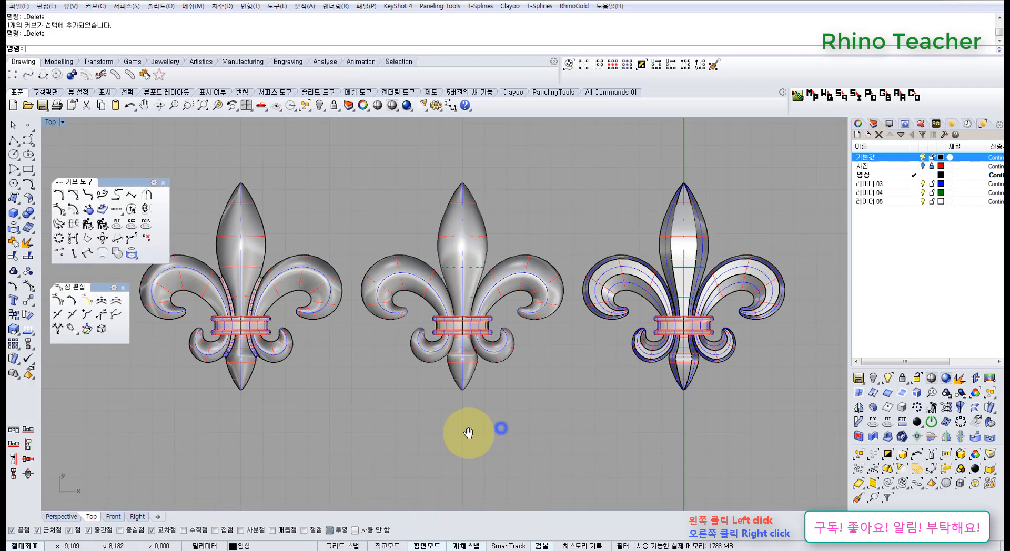
Step: Close the floating point-editing (점 편집) and curve tools (커브 도구) toolbars covering the Top view
right_drag(498, 428, 502, 446)
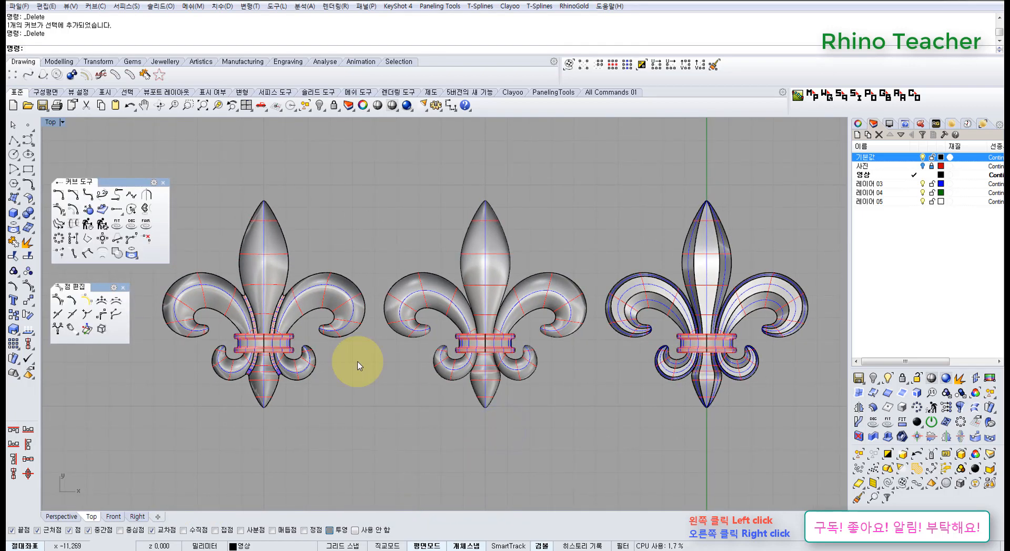
click(124, 288)
click(163, 183)
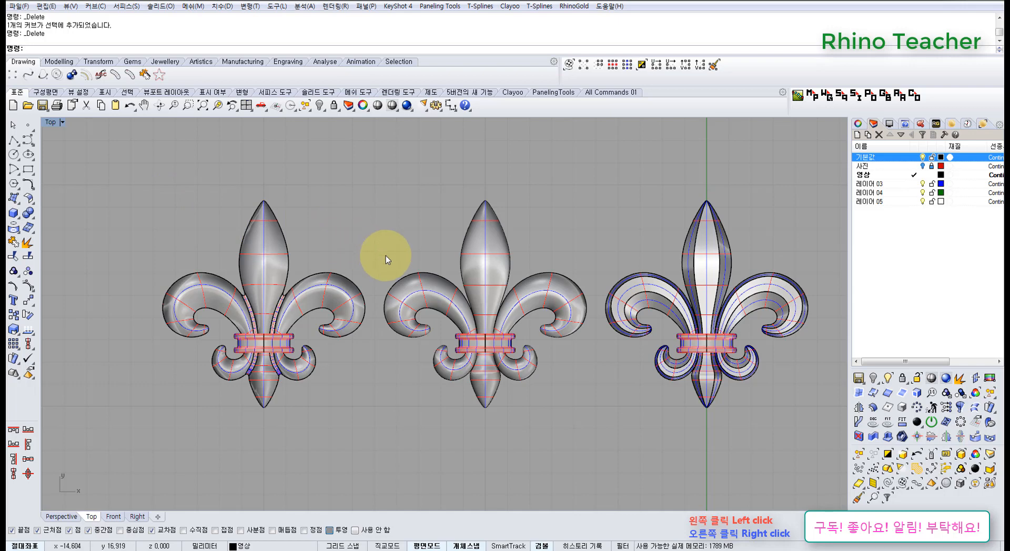
Step: Examine the three finished fleur-de-lis models side by side in the Top view
right_drag(430, 345, 434, 307)
scroll(439, 306, down, 2)
right_drag(440, 305, 438, 335)
drag(152, 178, 755, 433)
click(588, 435)
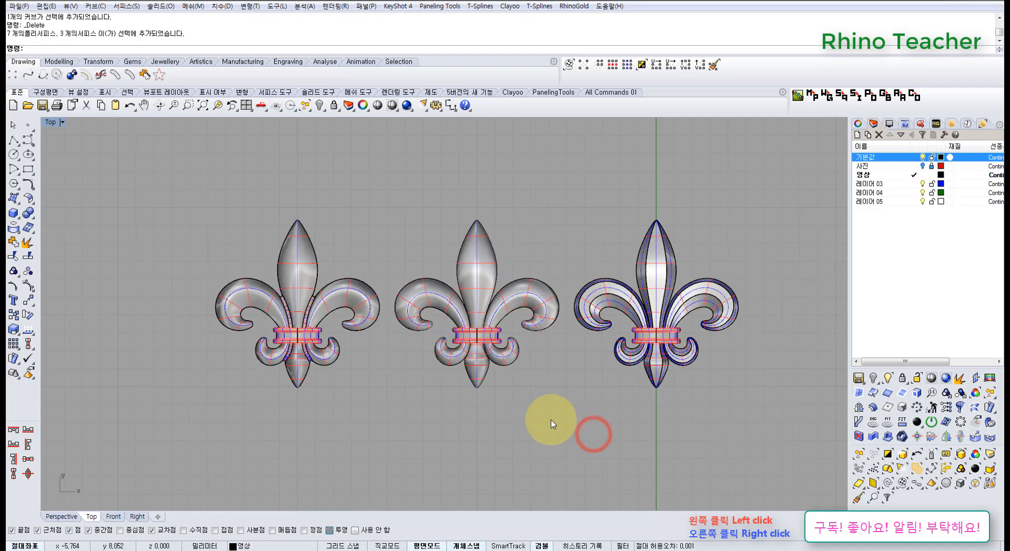
right_drag(551, 424, 546, 432)
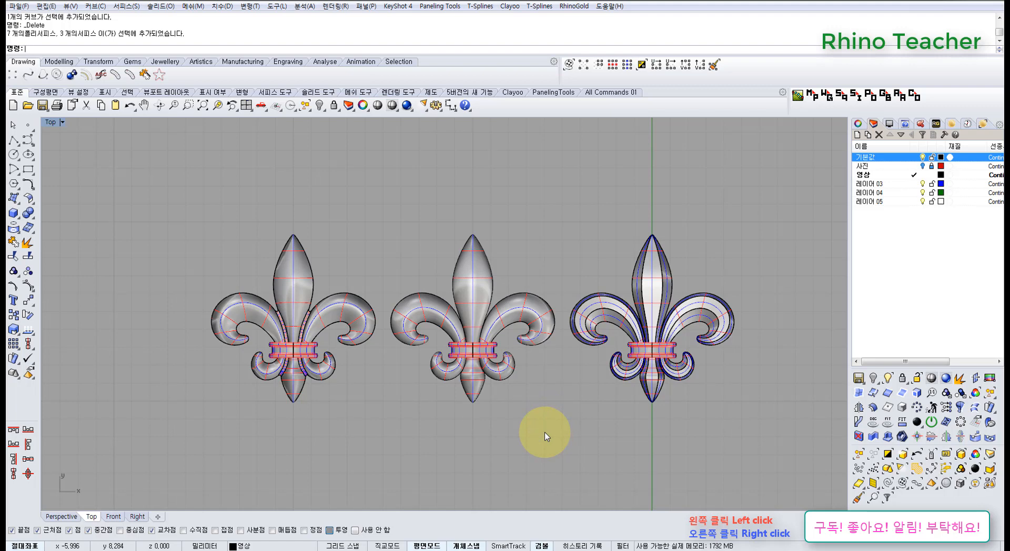
right_drag(522, 424, 469, 364)
scroll(494, 361, down, 6)
drag(559, 394, 225, 219)
click(453, 218)
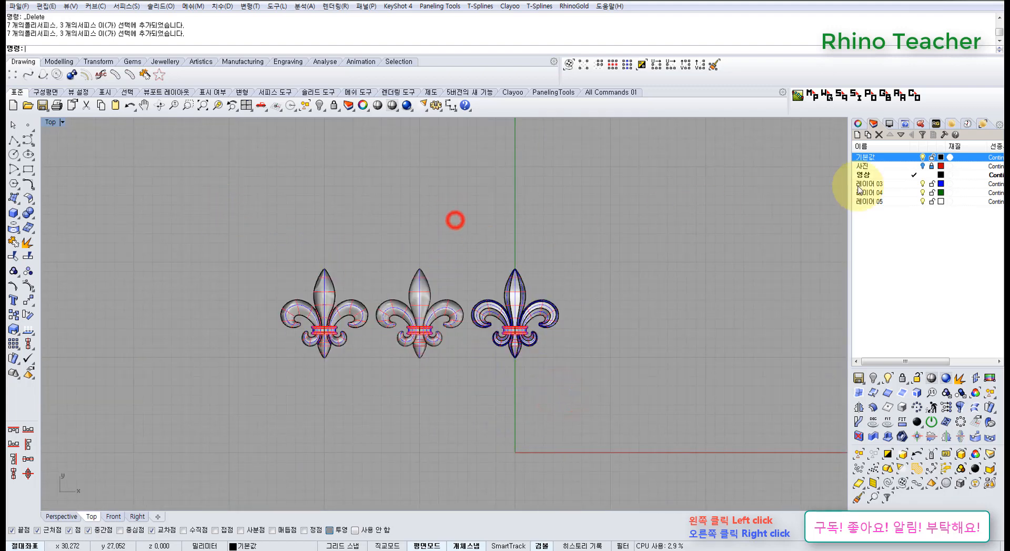
Step: Hide the 기본값 layer with the finished models and show the 사진 layer with the reference picture
click(922, 157)
click(922, 166)
right_drag(610, 325, 581, 291)
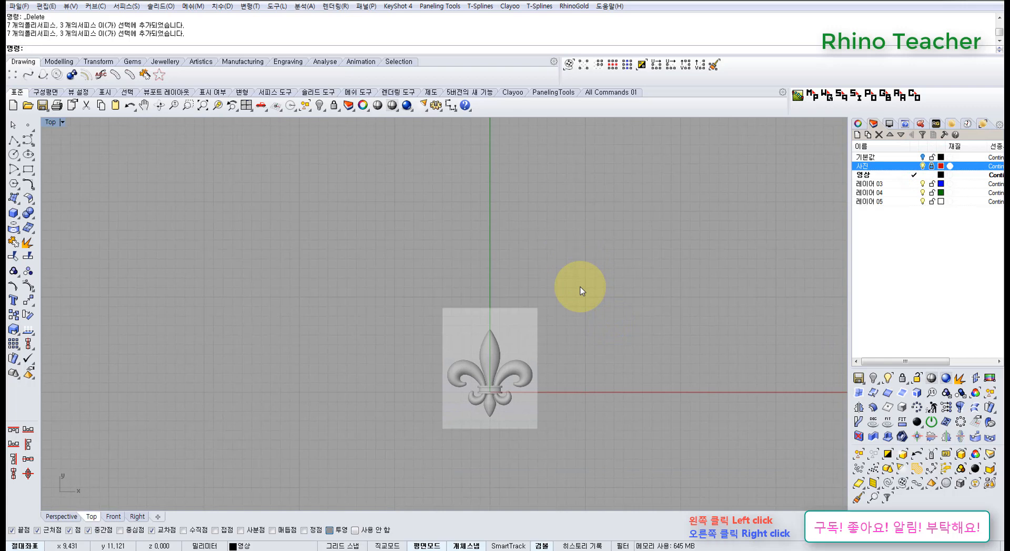
mouse_move(564, 305)
right_down()
mouse_move(478, 272)
mouse_move(449, 248)
right_up()
scroll(395, 305, up, 8)
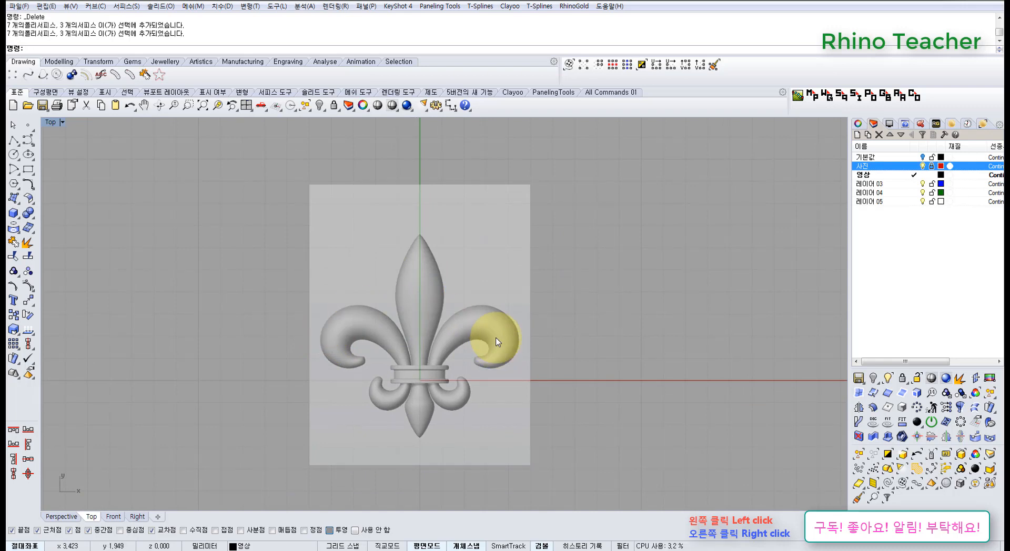
Step: Examine the fleur-de-lis reference picture, from the central petal to the side scrolls and the band
right_drag(497, 342, 466, 312)
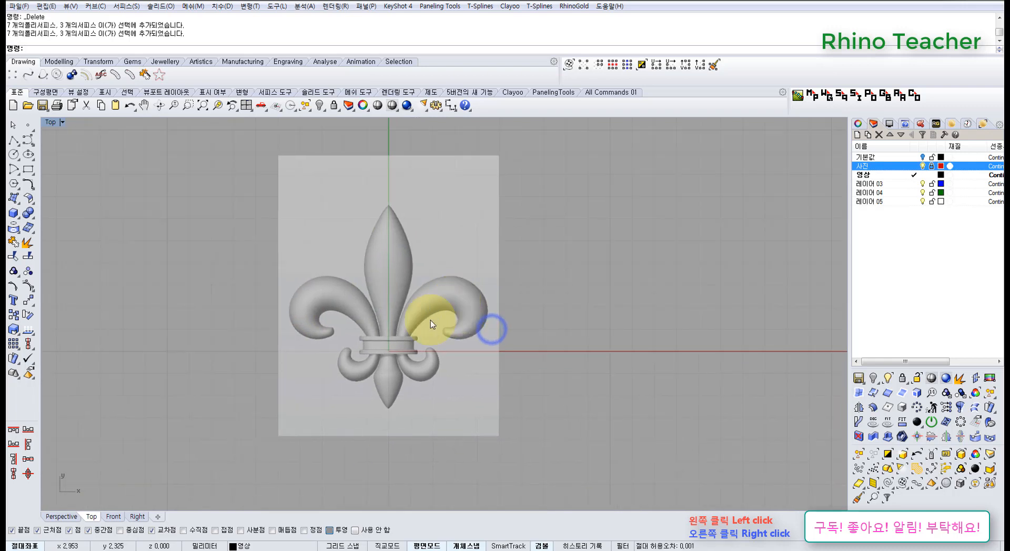
right_drag(378, 217, 395, 239)
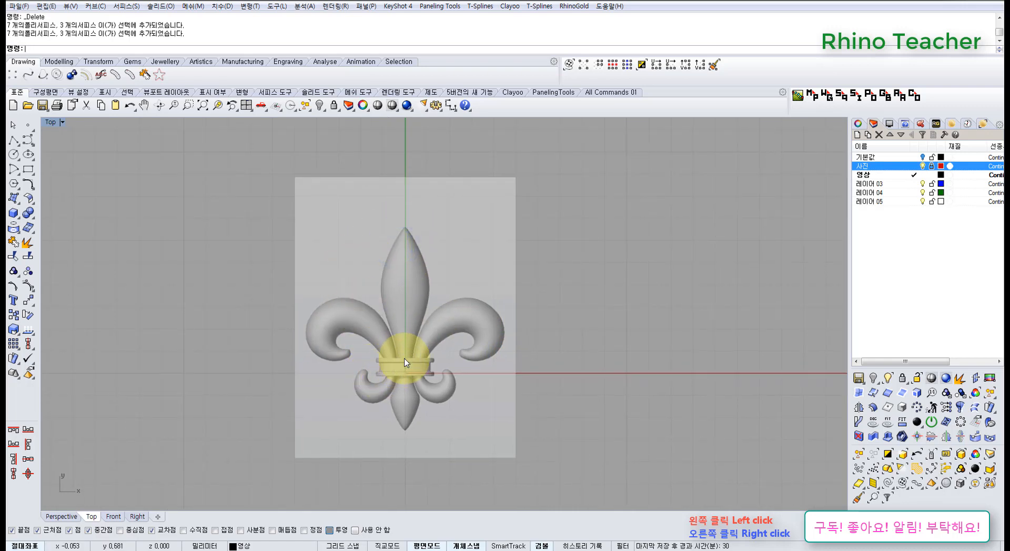
scroll(403, 358, down, 1)
right_drag(406, 359, 432, 341)
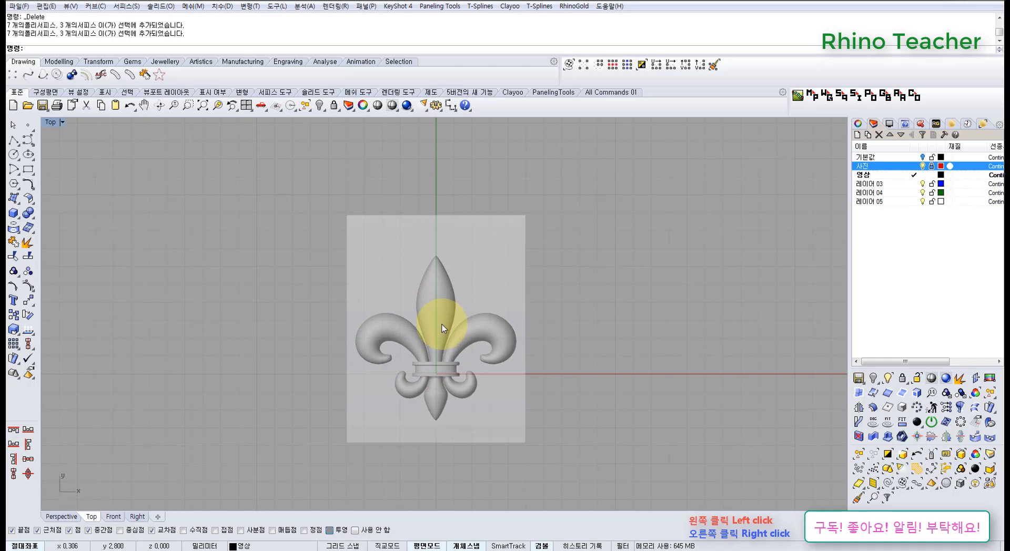
right_drag(450, 302, 421, 307)
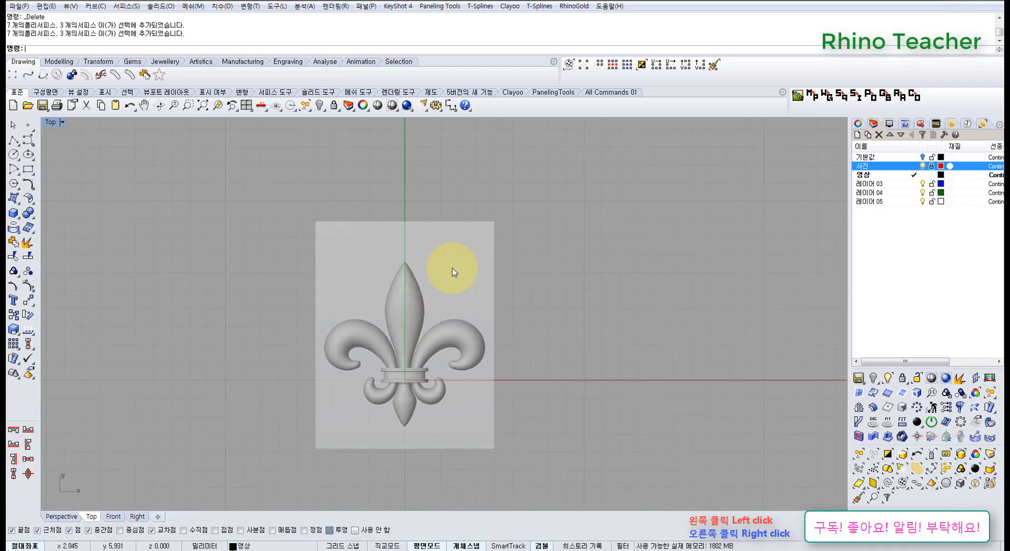
right_drag(474, 257, 485, 280)
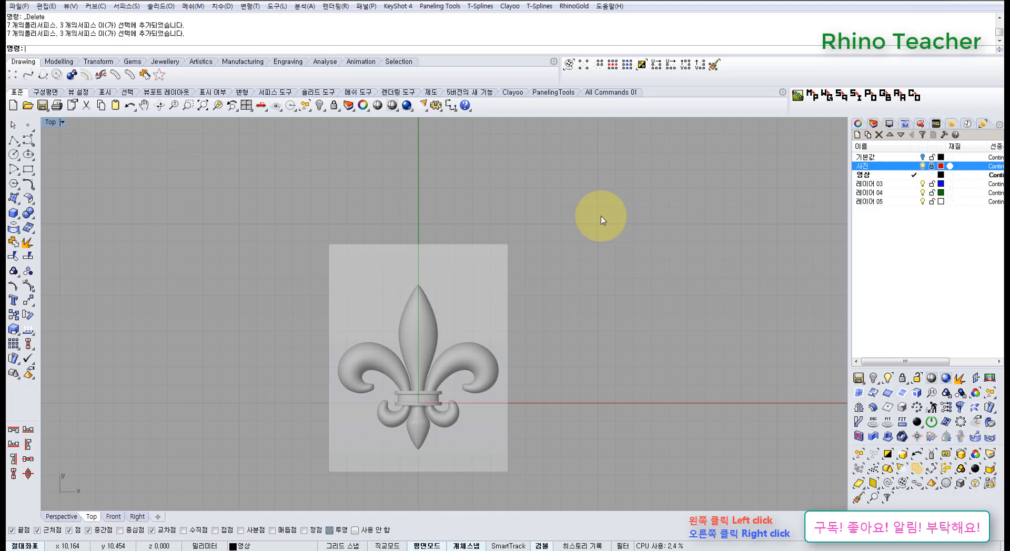
right_click(484, 282)
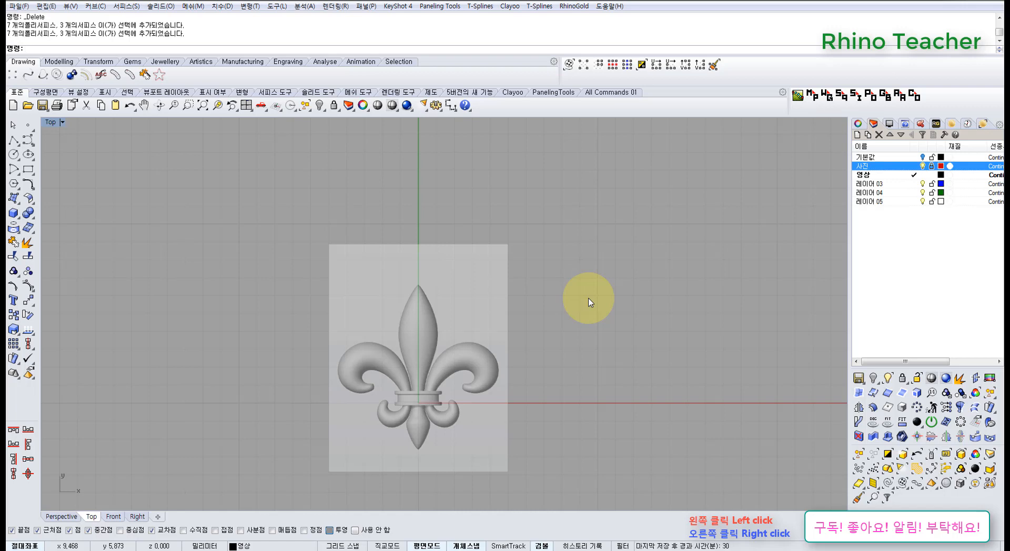
mouse_move(457, 342)
right_down()
mouse_move(437, 320)
mouse_move(430, 330)
right_up()
scroll(437, 320, down, 4)
scroll(419, 343, up, 6)
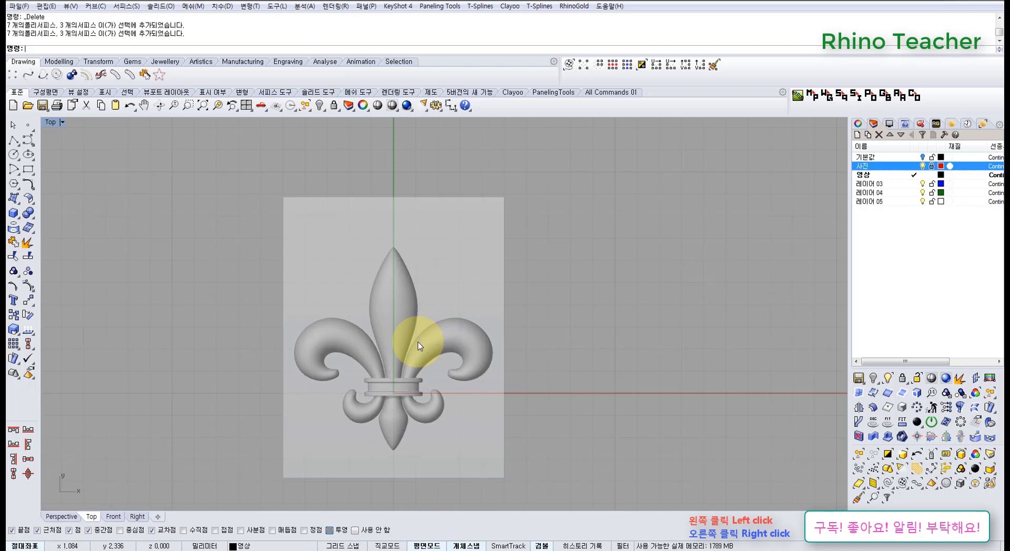
right_drag(417, 342, 418, 302)
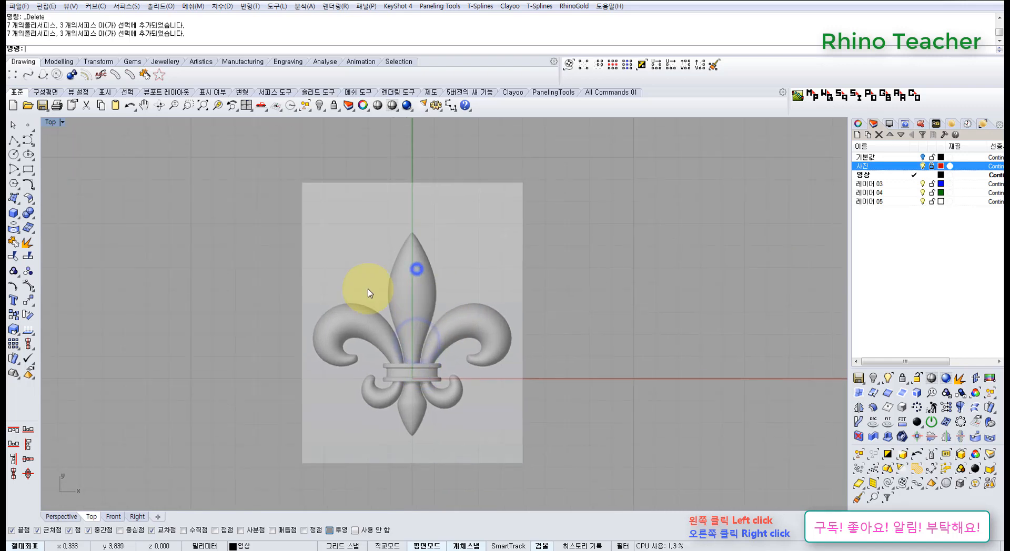
Step: Draw a vertical line extending both ways from the origin (0) as the ornament's centre line, reaching beyond the picture
click(15, 141)
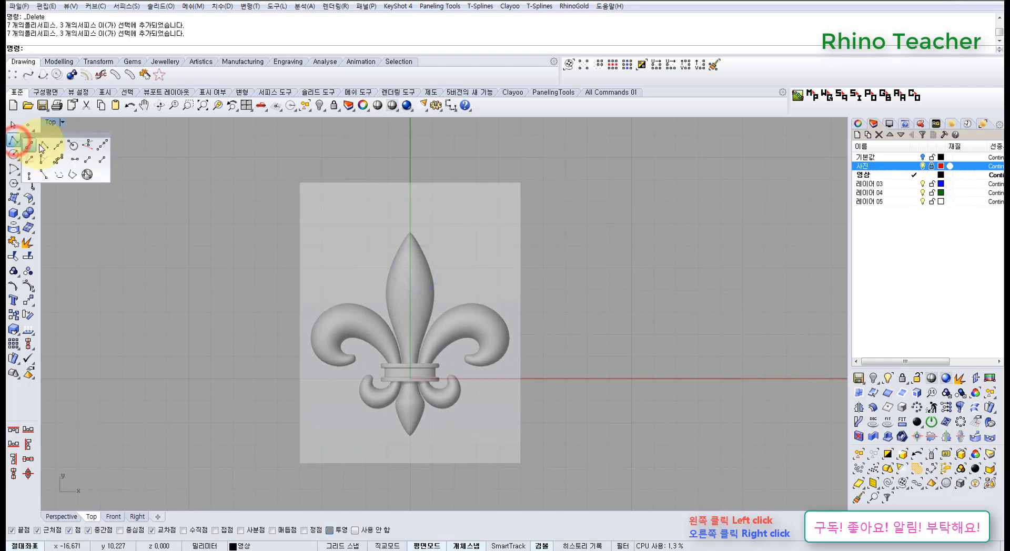
click(54, 146)
scroll(356, 259, down, 4)
right_drag(361, 272, 354, 304)
text(0)
key(Return)
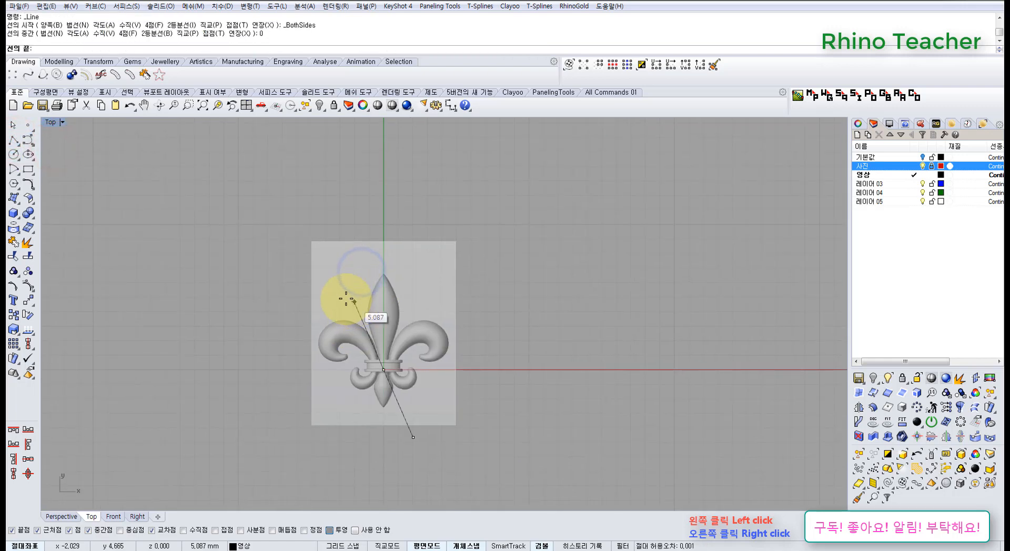
shift+click(384, 231)
scroll(389, 273, up, 6)
right_click(435, 290)
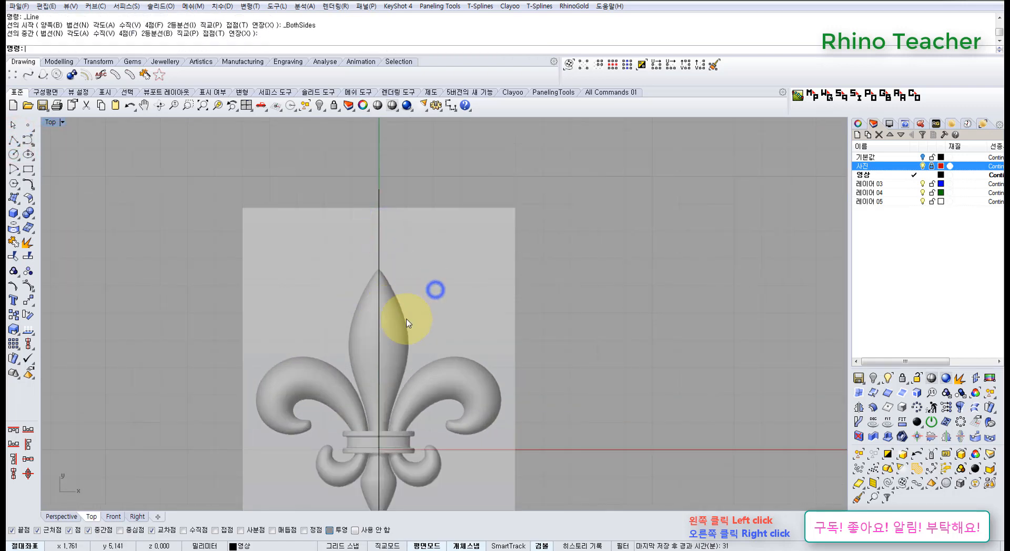
Step: Start a degree-3 control-point curve at the central petal's upper tip on the centre line, with the second point level to its left
right_drag(404, 318, 425, 283)
key(Escape)
click(28, 139)
scroll(389, 232, up, 5)
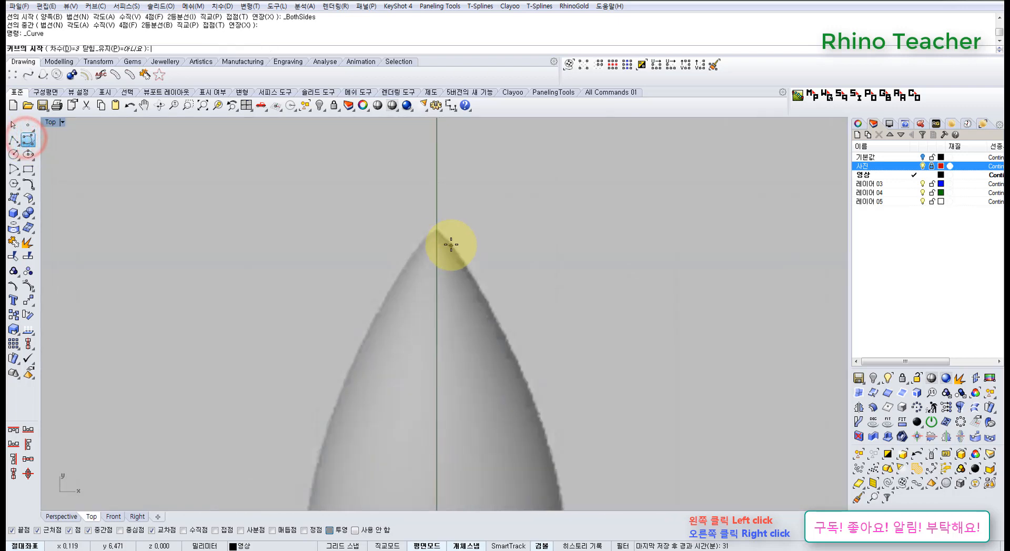
click(436, 231)
scroll(392, 226, up, 1)
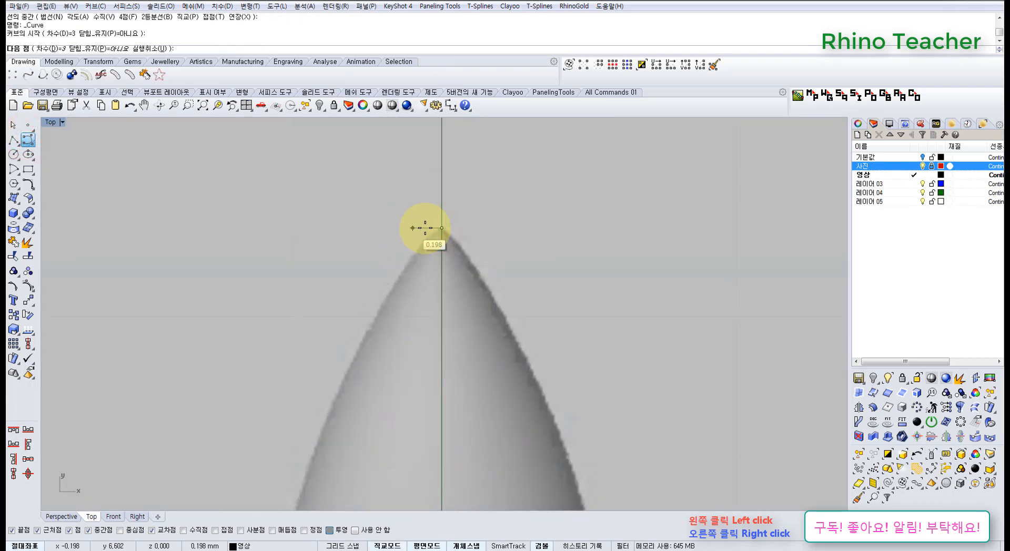
click(424, 228)
scroll(424, 227, down, 6)
scroll(421, 226, up, 3)
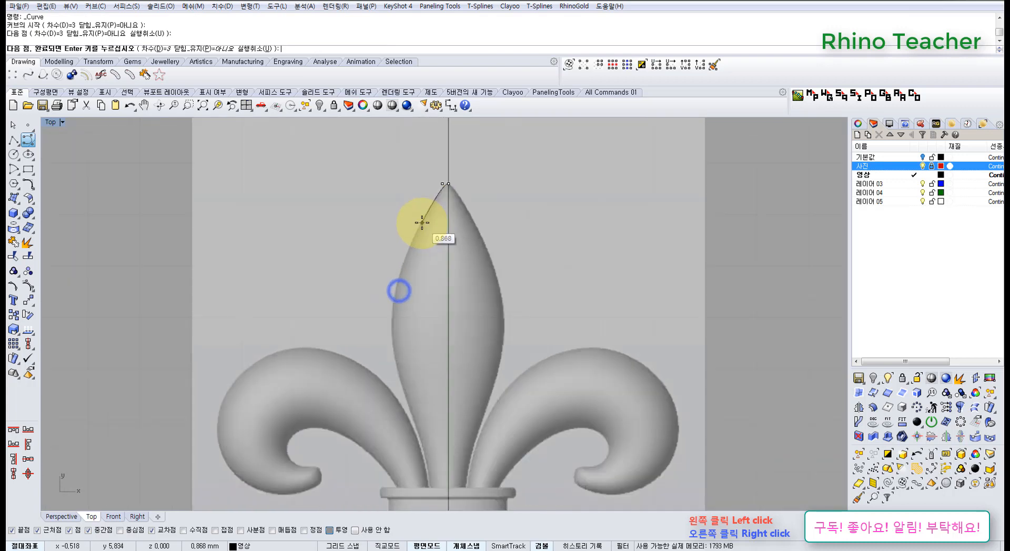
Step: Place the curve's next control points down the central petal's left edge to just above the band
scroll(413, 232, down, 2)
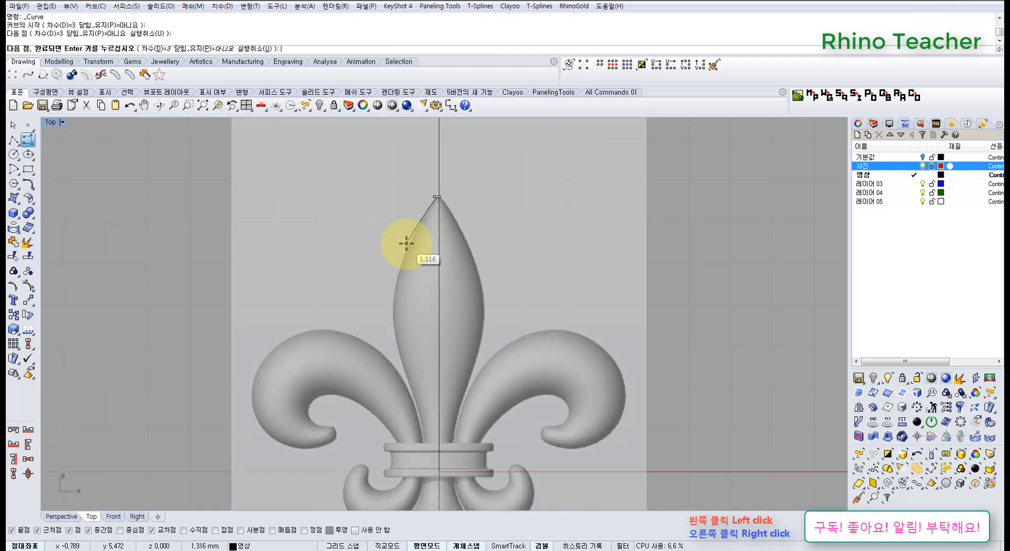
click(406, 244)
key(ctrl+z)
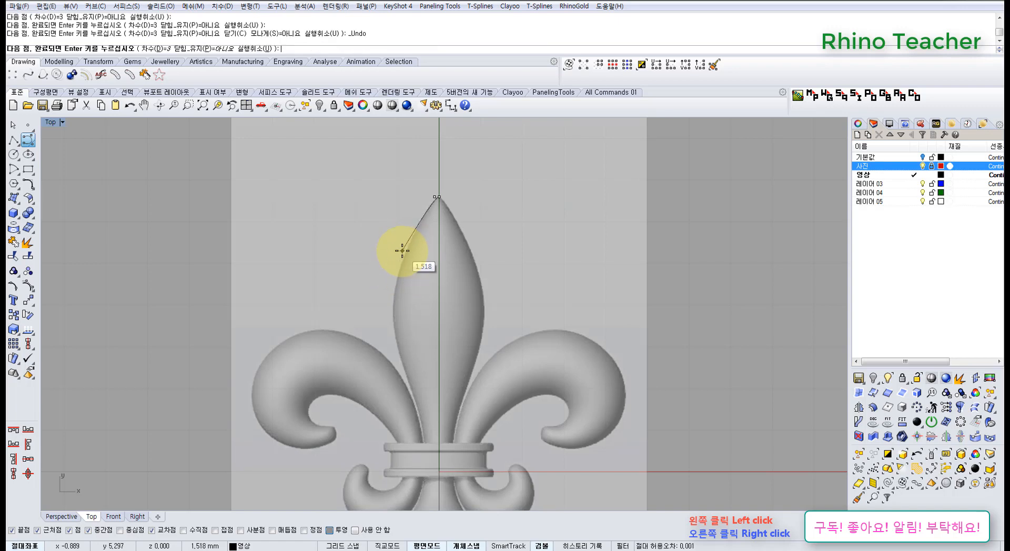
click(402, 251)
click(395, 343)
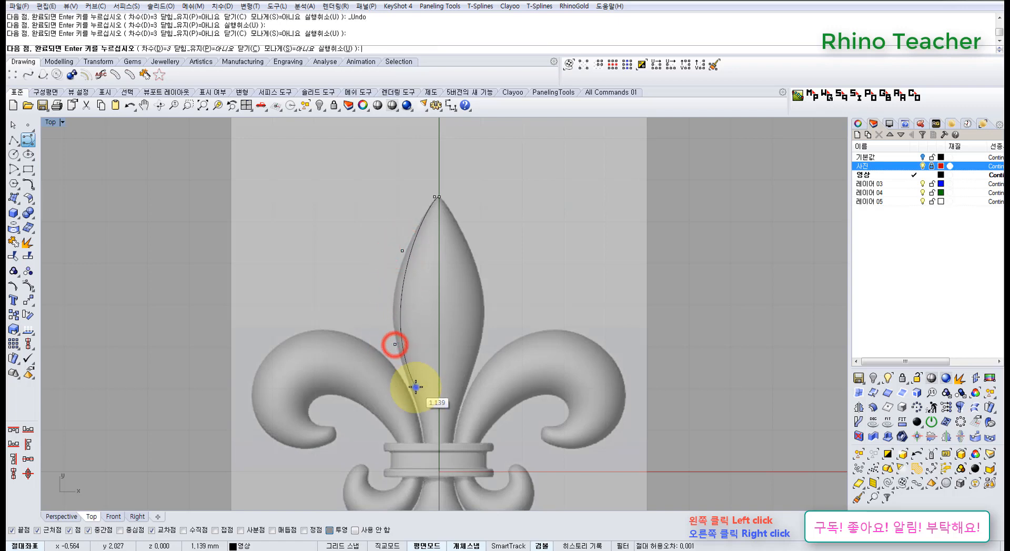
right_drag(415, 388, 412, 247)
click(418, 277)
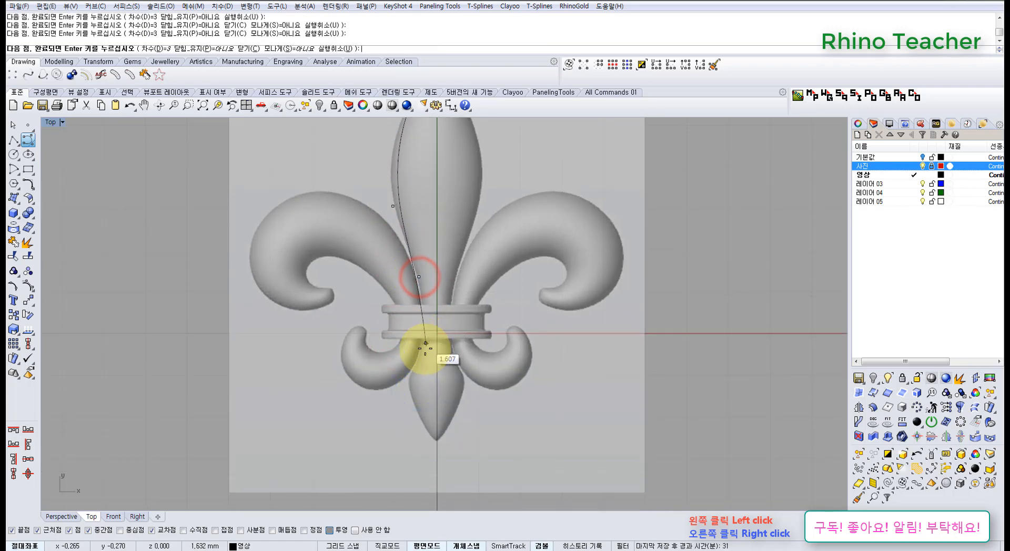
Step: Continue the curve below the band around the lower leaf's left edge and end it at the bottom tip on the centre line
click(422, 353)
scroll(419, 352, up, 5)
click(403, 358)
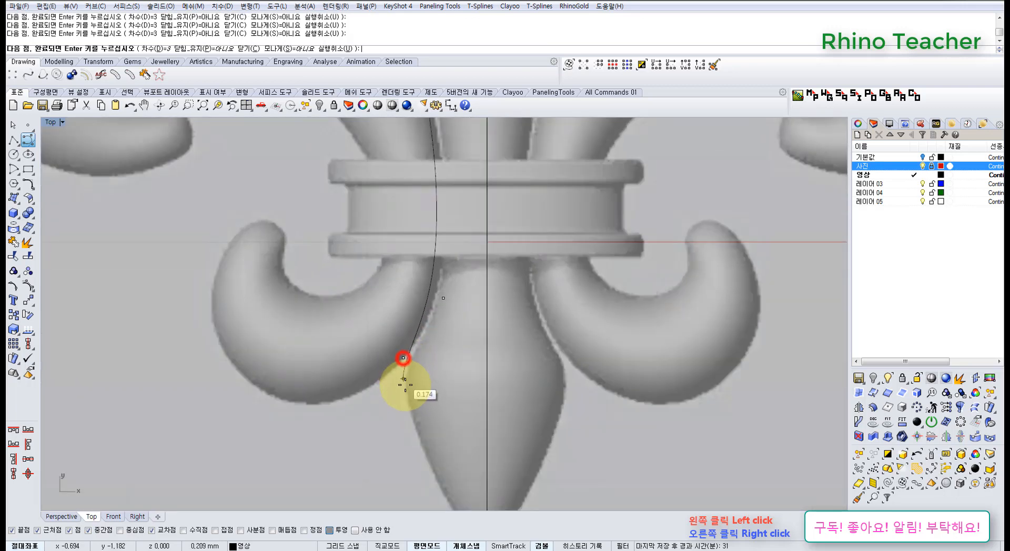
scroll(427, 424, down, 6)
right_drag(428, 428, 403, 274)
scroll(401, 279, up, 4)
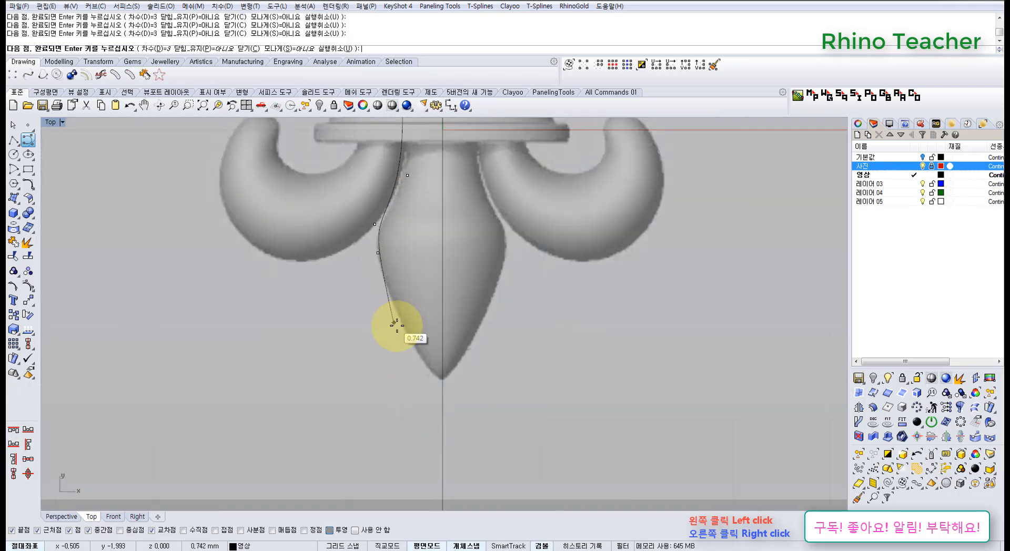
click(396, 326)
scroll(422, 373, up, 2)
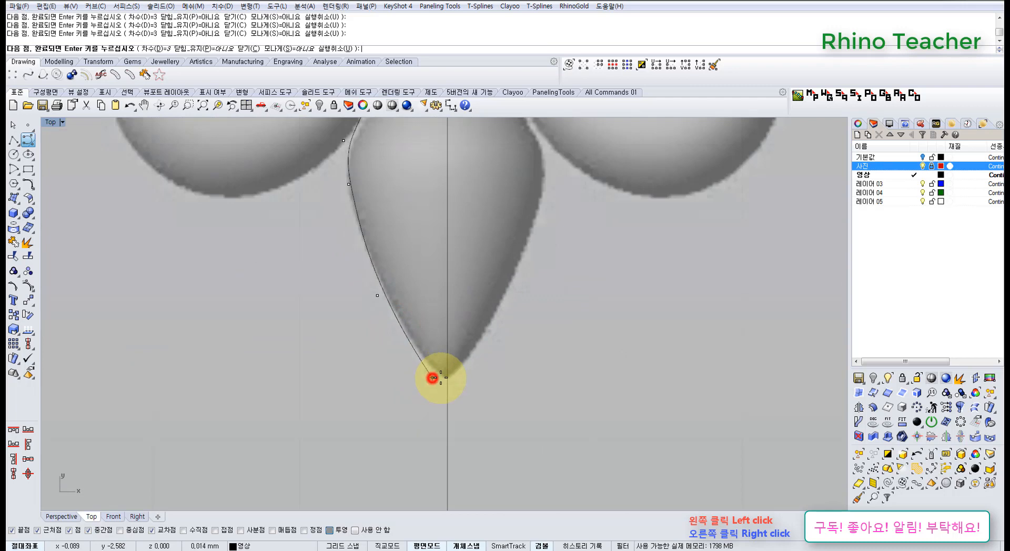
click(446, 378)
right_click(445, 378)
Step: Turn on the outline curve's control points and move the upper one outward to match the central petal's left edge
scroll(442, 371, down, 6)
right_drag(424, 309, 427, 384)
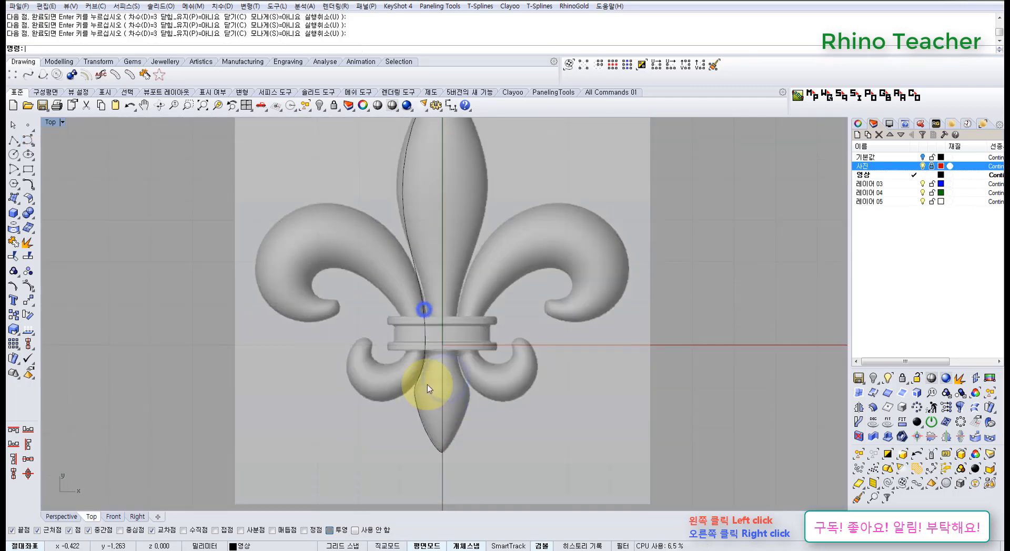
drag(426, 242, 389, 270)
right_drag(388, 275, 352, 344)
key(F10)
right_drag(348, 265, 370, 334)
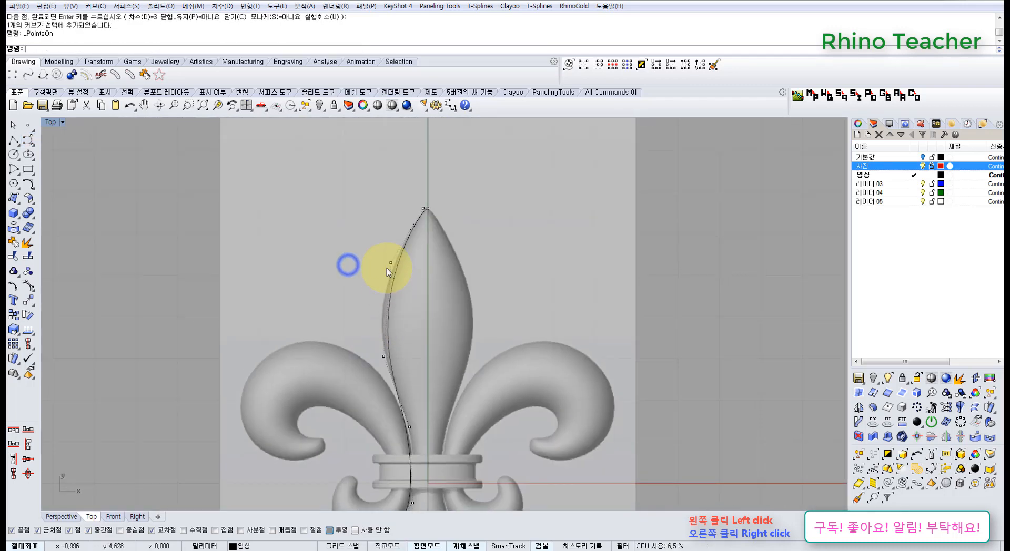
drag(374, 246, 393, 260)
scroll(399, 260, up, 3)
scroll(427, 283, down, 2)
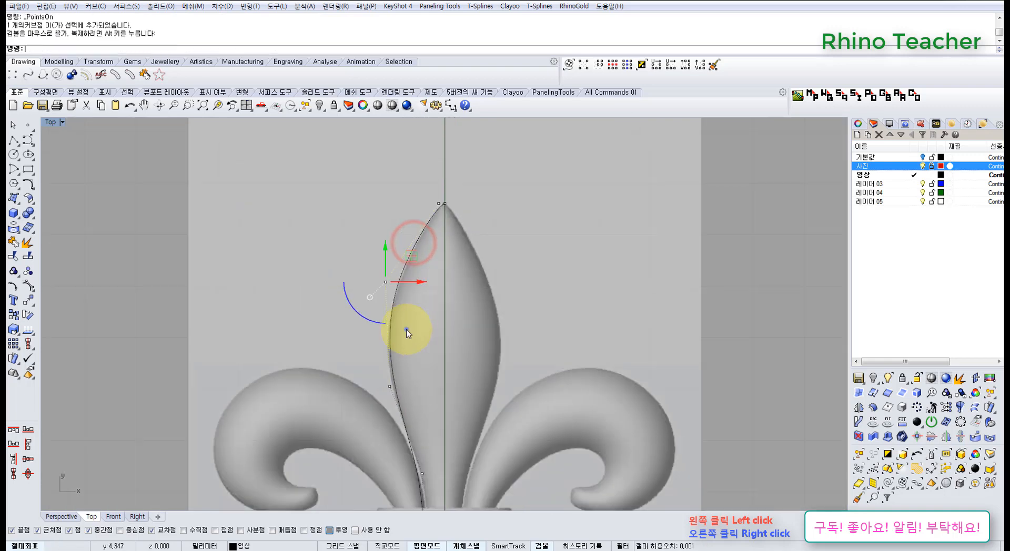
Step: Adjust the control point on the lower left side of the central petal to follow the picture's edge
right_drag(406, 330, 401, 217)
scroll(396, 226, up, 4)
drag(356, 269, 398, 316)
drag(403, 276, 401, 279)
Step: Move the control point just above the band slightly right so the curve follows the petal's narrow base
scroll(409, 293, down, 4)
right_drag(415, 361, 387, 236)
scroll(389, 247, up, 6)
drag(358, 246, 413, 272)
right_drag(414, 273, 371, 296)
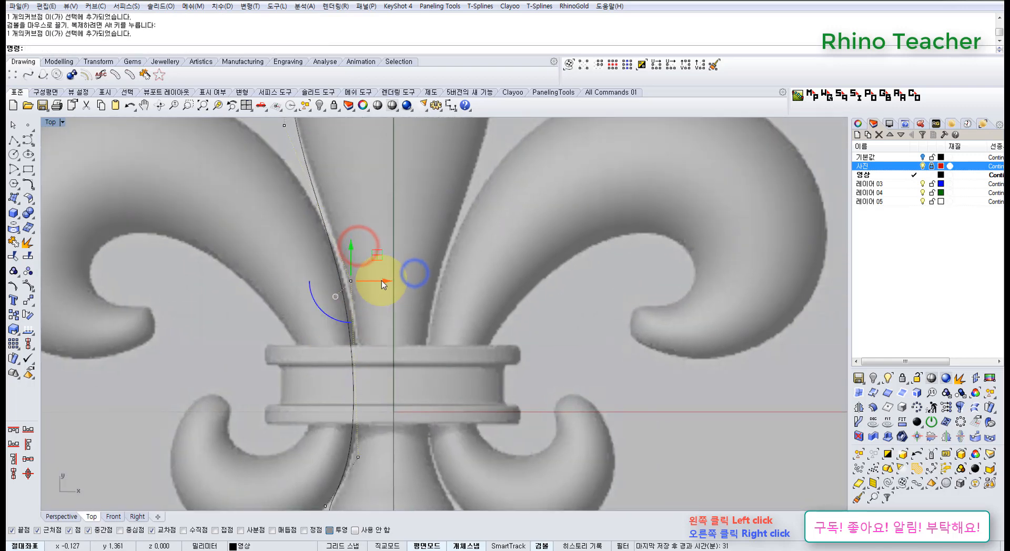
drag(385, 281, 392, 282)
scroll(380, 265, down, 4)
right_drag(359, 253, 392, 339)
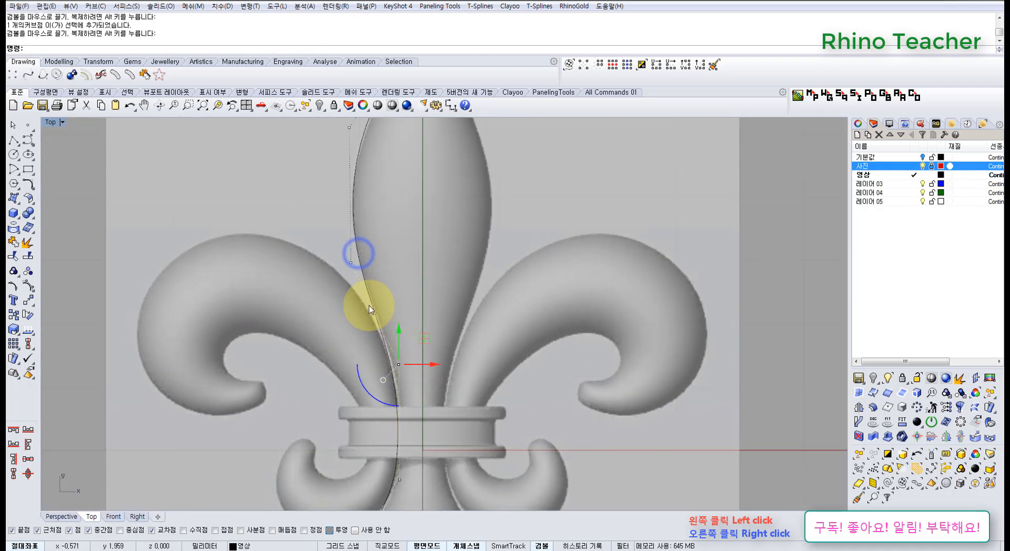
right_drag(327, 349, 336, 255)
scroll(448, 270, up, 4)
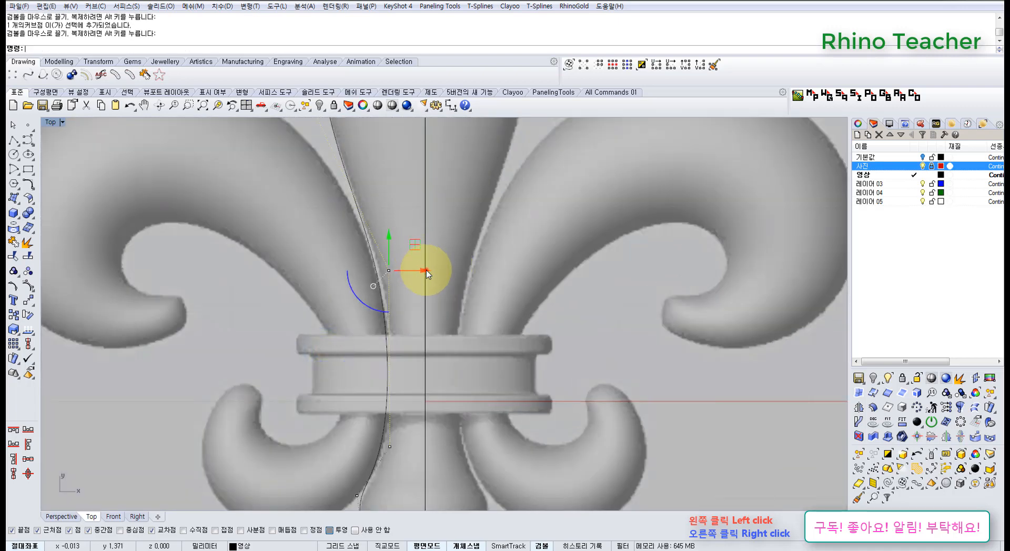
drag(427, 271, 430, 275)
Step: Check the curve's fit against the reference picture around the band and the lower leaf
scroll(428, 285, down, 4)
right_drag(423, 314, 434, 353)
right_drag(423, 388, 421, 316)
scroll(420, 315, up, 4)
right_drag(407, 234, 401, 255)
right_drag(403, 352, 394, 253)
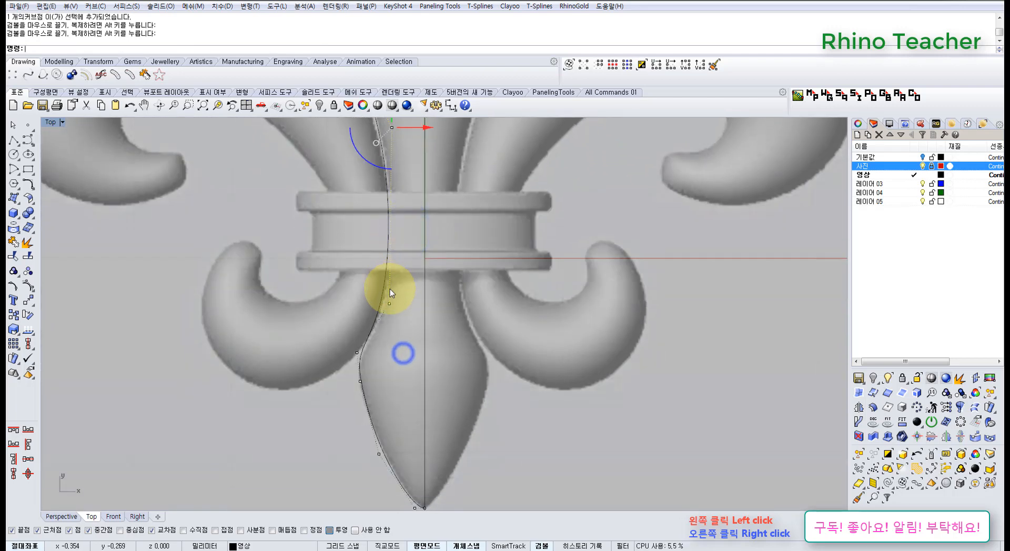
Step: Nudge the control point just below the band so the outline follows the petal's narrow neck
scroll(390, 290, up, 6)
drag(330, 302, 413, 349)
drag(413, 295, 416, 297)
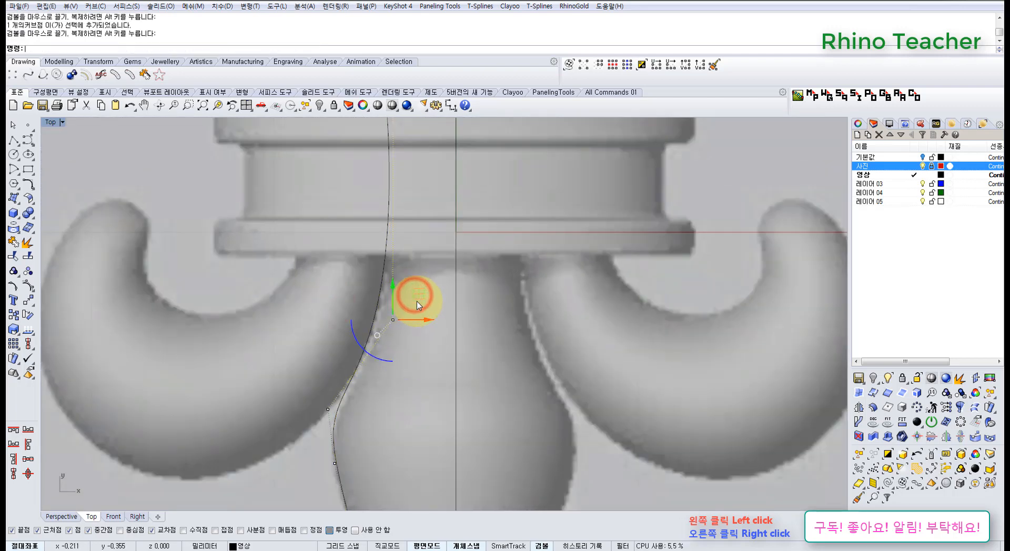
scroll(411, 302, down, 4)
right_drag(379, 333, 376, 274)
Step: Adjust the control point beside the lower leaf's widest part to follow the picture's left edge
scroll(353, 307, up, 8)
drag(362, 394, 416, 411)
right_drag(417, 397, 418, 297)
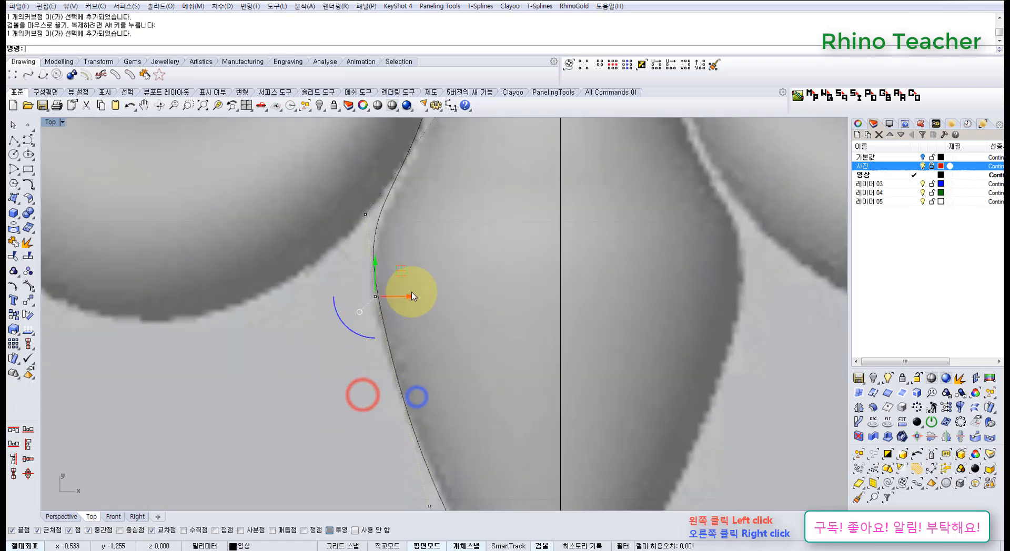
drag(403, 273, 397, 274)
scroll(441, 310, down, 4)
right_drag(446, 320, 415, 267)
click(417, 284)
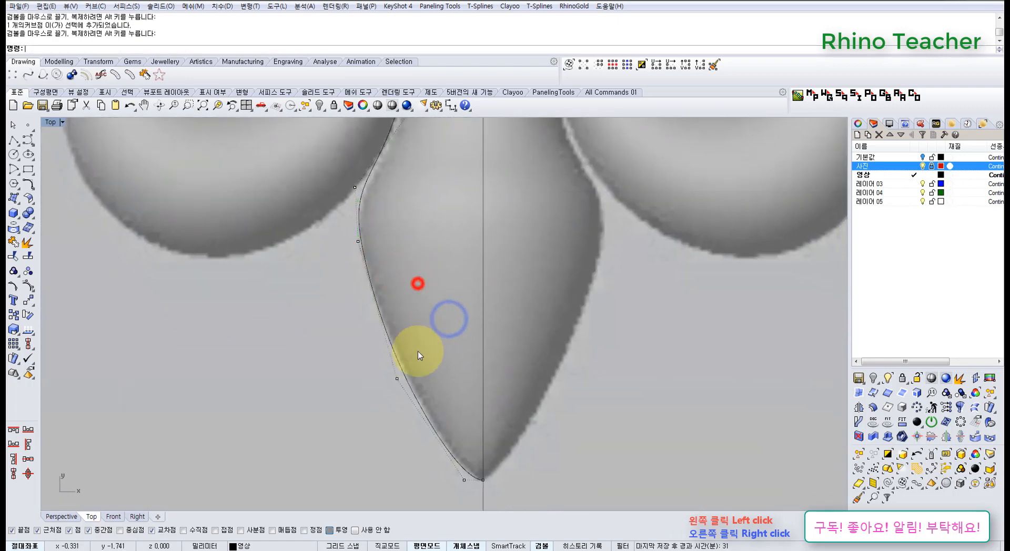
Step: Fine-tune the control point between the lower leaf's widest part and its bottom tip, and hide the curve's control points
scroll(419, 353, up, 6)
drag(322, 372, 417, 436)
right_drag(415, 414, 406, 356)
drag(393, 325, 391, 312)
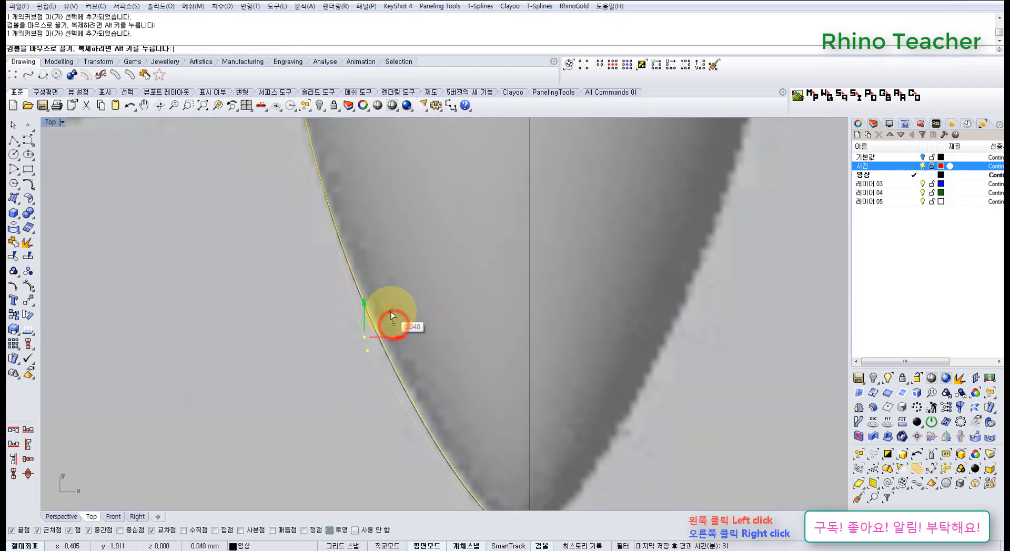
scroll(390, 312, down, 6)
right_drag(403, 307, 379, 300)
scroll(379, 300, down, 6)
right_drag(376, 212, 390, 343)
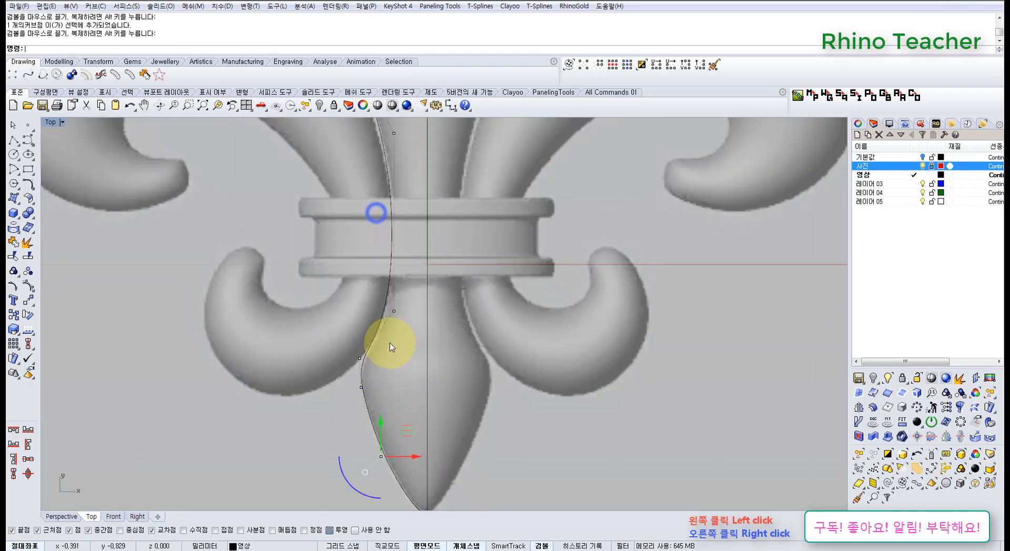
scroll(390, 343, down, 8)
key(Escape)
key(Escape)
Step: Mirror the left outline curve across the vertical centre axis, starting the mirror plane at 0
right_drag(397, 225, 395, 280)
drag(395, 267, 351, 330)
right_drag(350, 329, 339, 302)
middle_click(368, 321)
click(313, 323)
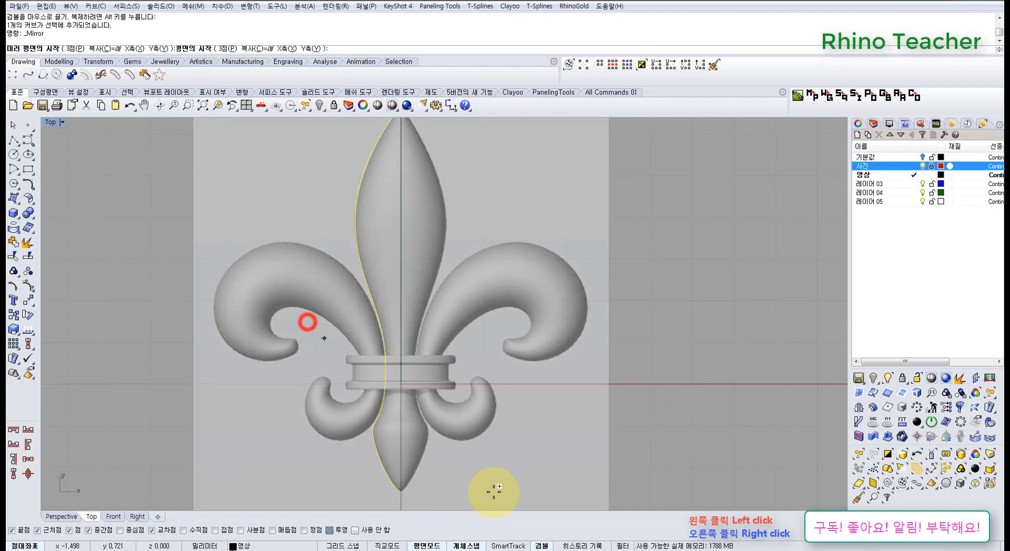
click(583, 546)
text(0)
key(Return)
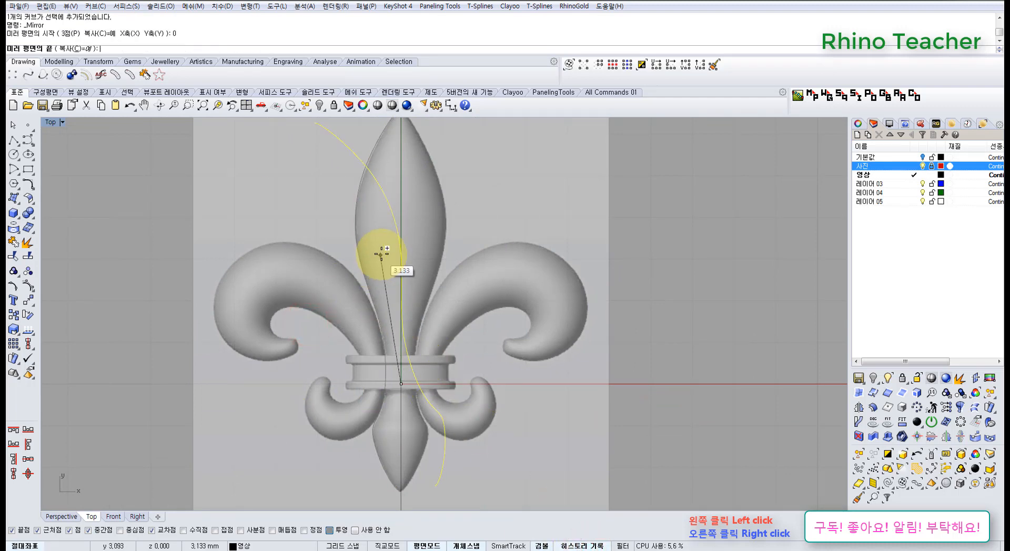
click(397, 235)
click(489, 223)
right_drag(453, 268, 440, 347)
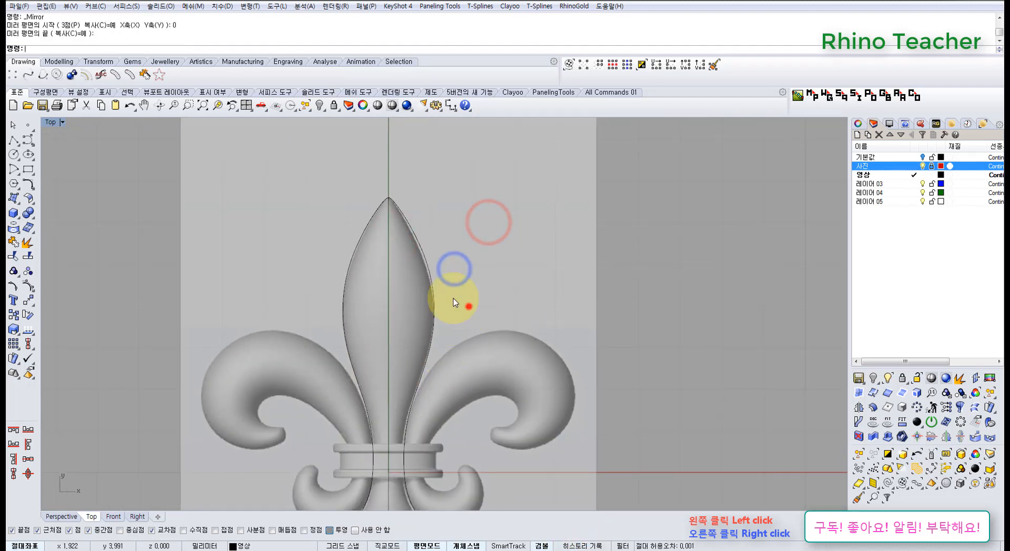
Step: Delete the existing vertical guide line running through the petal's centre
click(468, 307)
click(438, 197)
right_drag(411, 188, 428, 220)
drag(453, 210, 352, 179)
scroll(404, 232, down, 4)
right_drag(402, 266, 390, 213)
scroll(390, 213, up, 3)
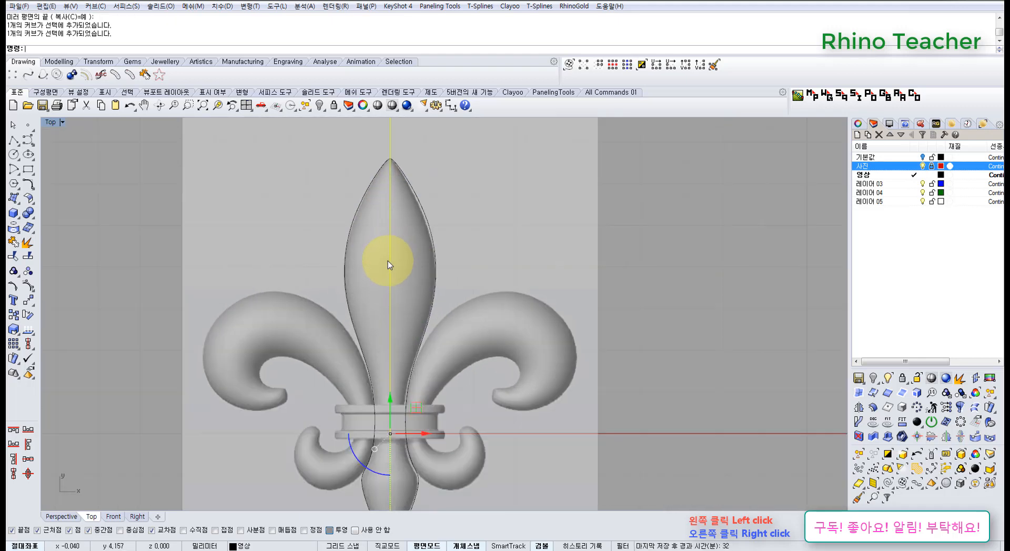
key(Delete)
Step: Draw a straight polyline from the petal's top tip to its bottom tip, where the two outline curves meet
click(13, 139)
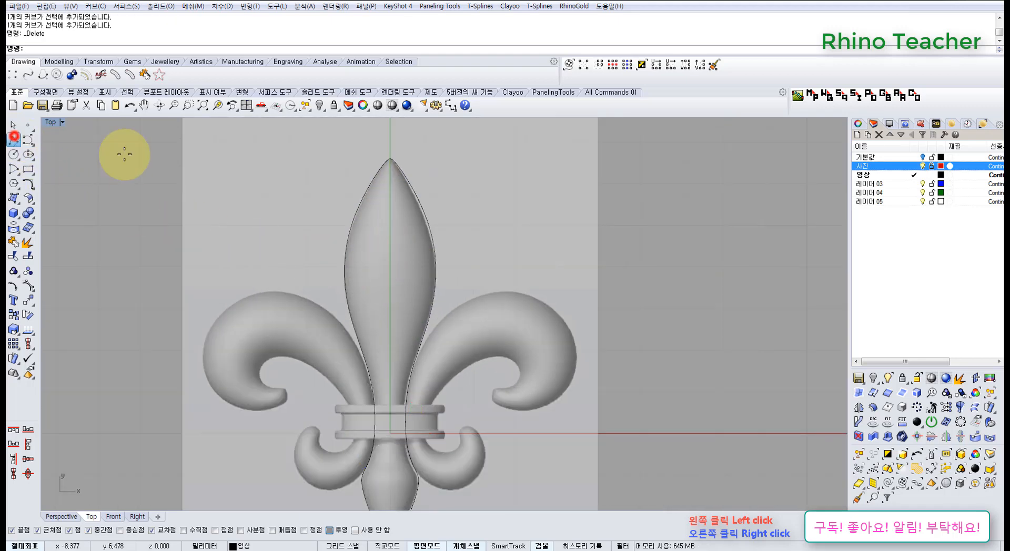
click(390, 159)
scroll(448, 286, down, 2)
right_drag(438, 358, 374, 178)
scroll(361, 354, up, 6)
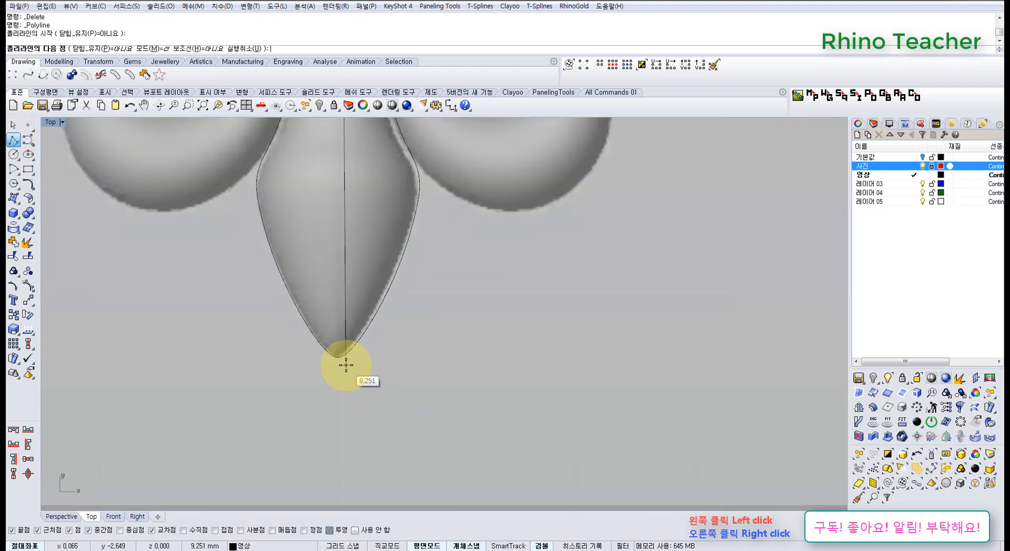
click(333, 354)
right_click(333, 353)
scroll(341, 306, down, 6)
right_drag(349, 226, 354, 394)
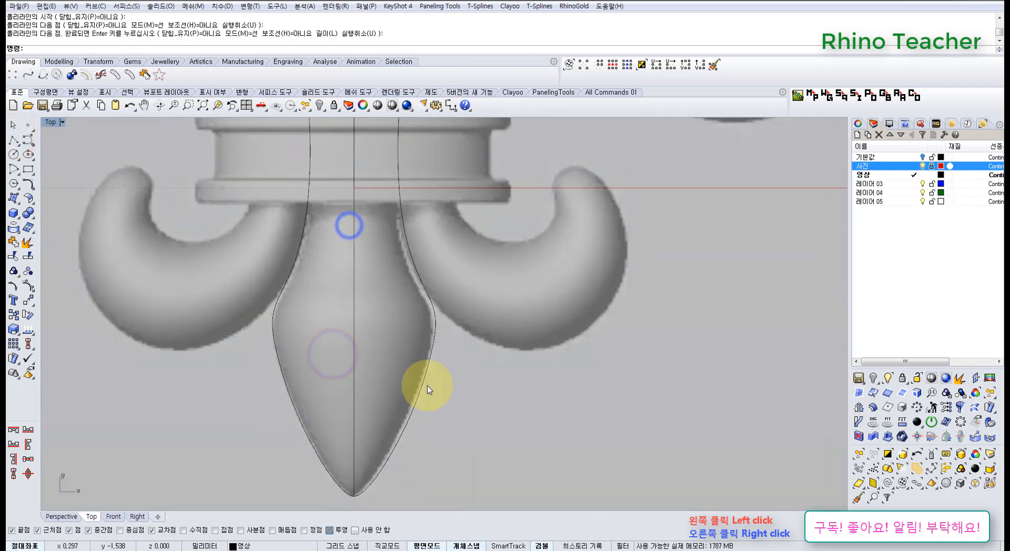
Step: Show the control points of both outlines and the centre line to compare how they are distributed
drag(428, 408, 291, 380)
scroll(337, 362, down, 3)
right_drag(341, 358, 377, 378)
key(F10)
scroll(390, 347, down, 5)
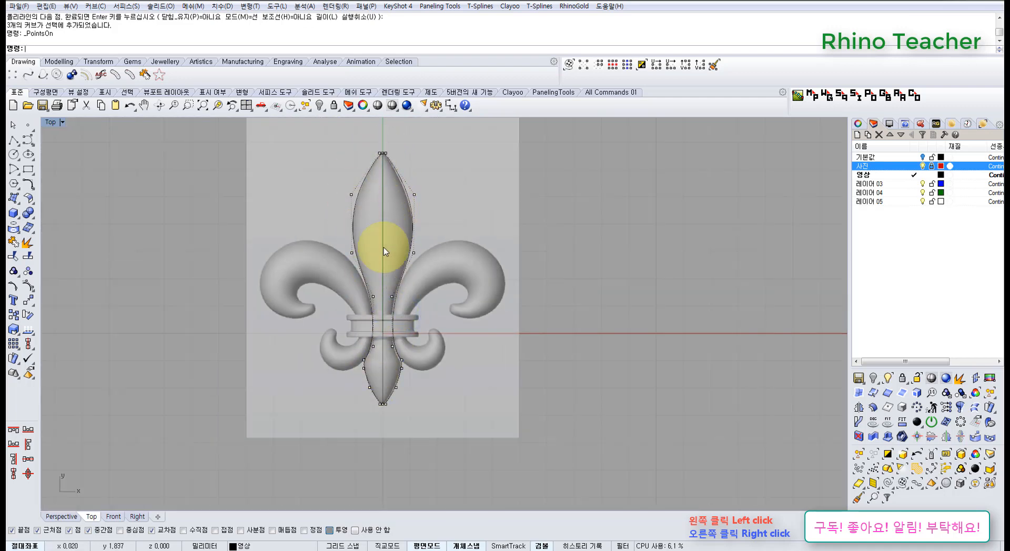
right_drag(387, 226, 366, 263)
scroll(363, 239, up, 6)
click(389, 267)
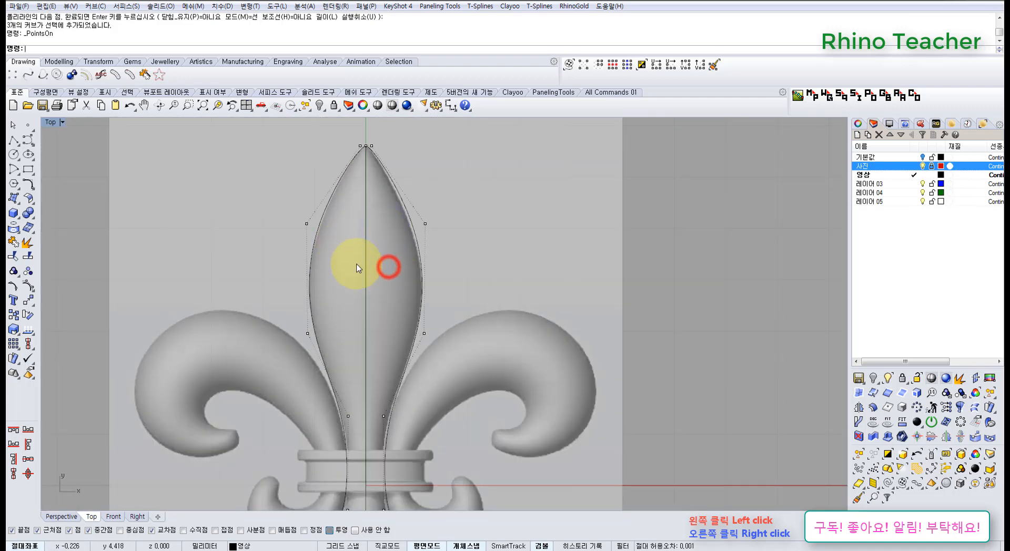
scroll(358, 268, down, 4)
scroll(361, 270, up, 3)
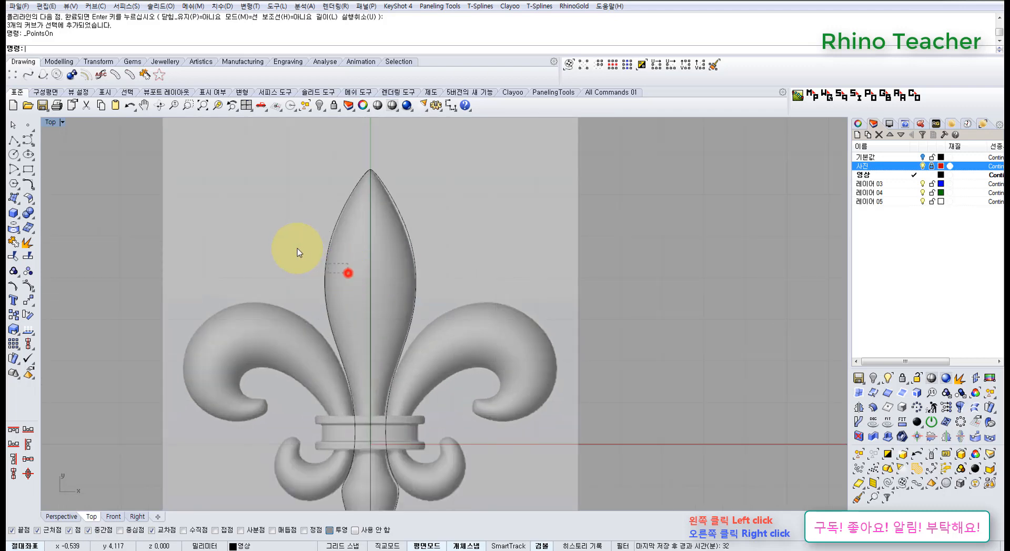
Step: Check the left outline curve's point count and degree in Rebuild, leaving without applying it
drag(347, 273, 326, 263)
click(30, 185)
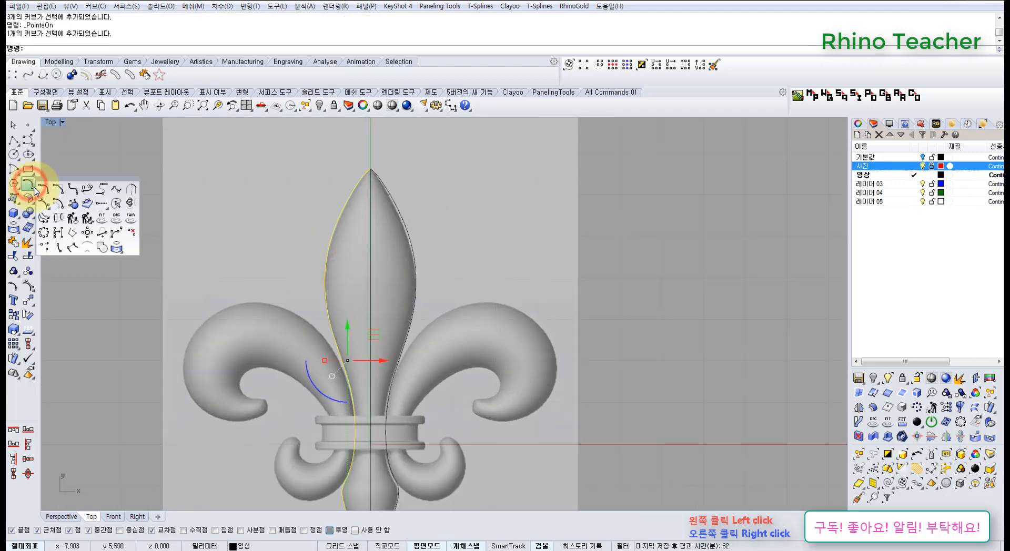
click(74, 219)
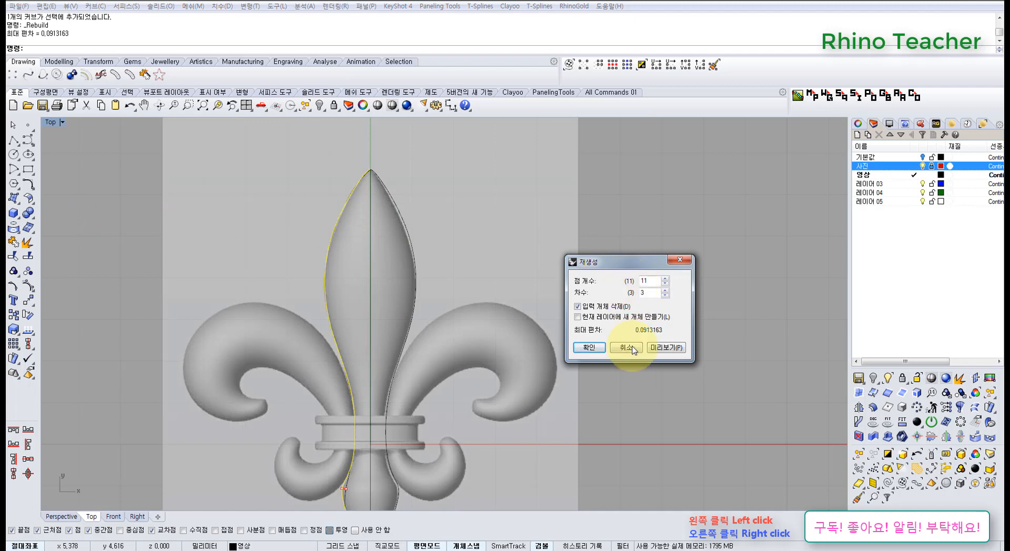
click(631, 352)
click(593, 400)
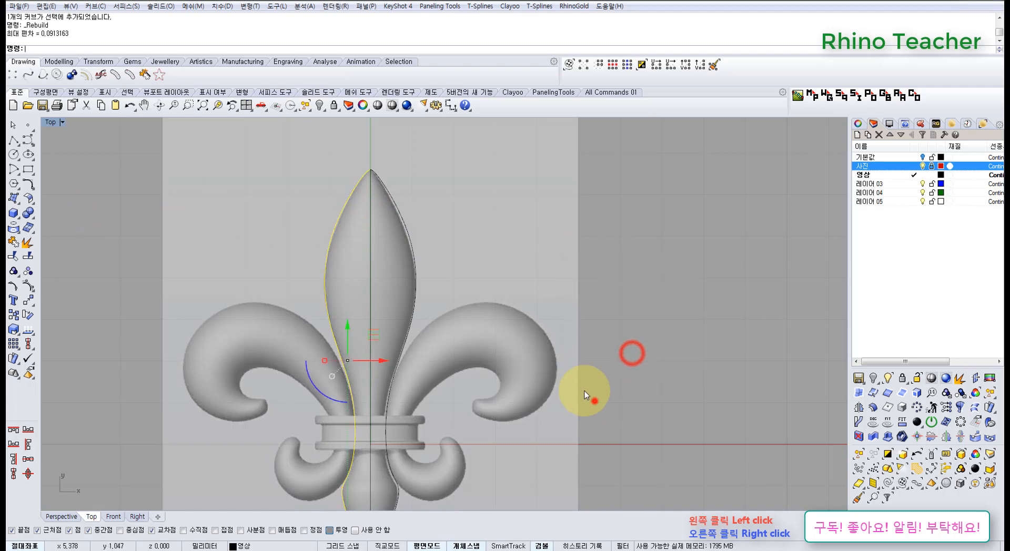
Step: Rebuild the straight centre line with 11 points and degree 3, deleting the input curve
click(390, 298)
right_click(169, 225)
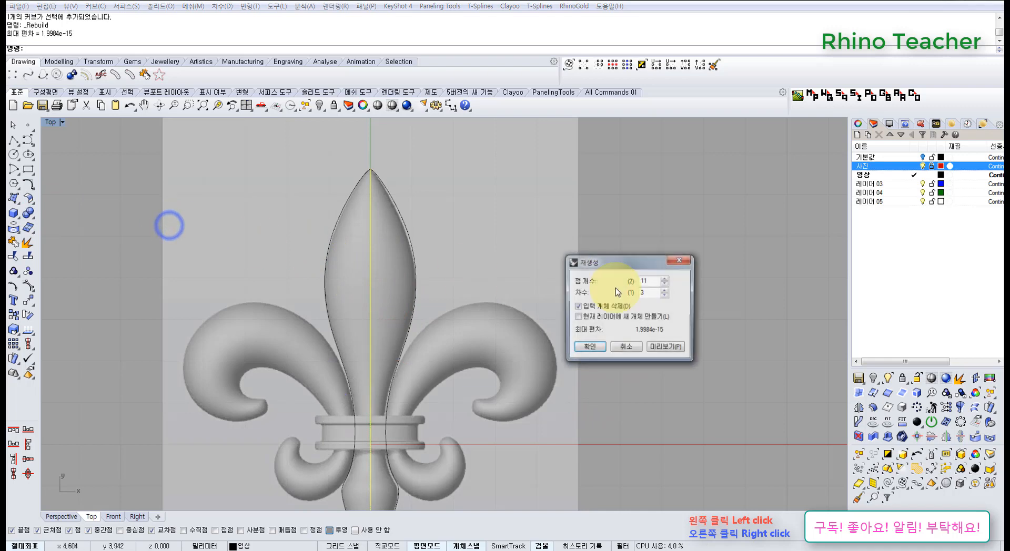
click(595, 349)
Step: Turn on the control points of both outline curves and the rebuilt centre line
right_drag(412, 320, 458, 342)
click(506, 272)
drag(514, 252, 326, 279)
right_drag(481, 292, 399, 289)
key(F10)
scroll(371, 224, up, 14)
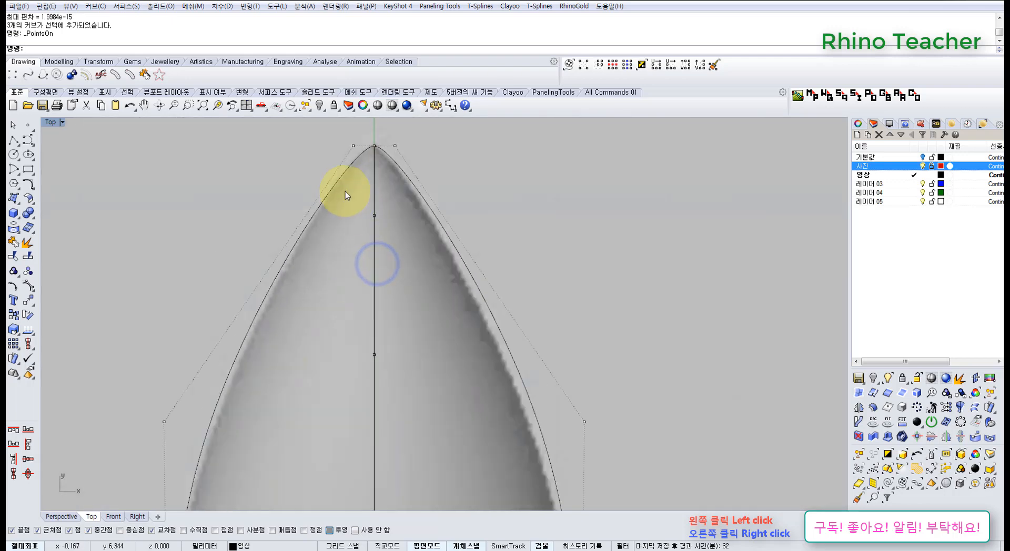
Step: Move the centre line's second control point up towards the top tip
drag(349, 198, 383, 224)
right_drag(375, 208, 362, 298)
drag(361, 271, 361, 220)
click(429, 216)
Step: Move the centre line's middle control points up until the topmost is level with the outlines' upper pair
scroll(446, 316, down, 8)
right_drag(440, 345, 421, 211)
drag(380, 227, 402, 345)
scroll(431, 407, down, 6)
right_drag(432, 427, 412, 221)
right_drag(410, 260, 438, 275)
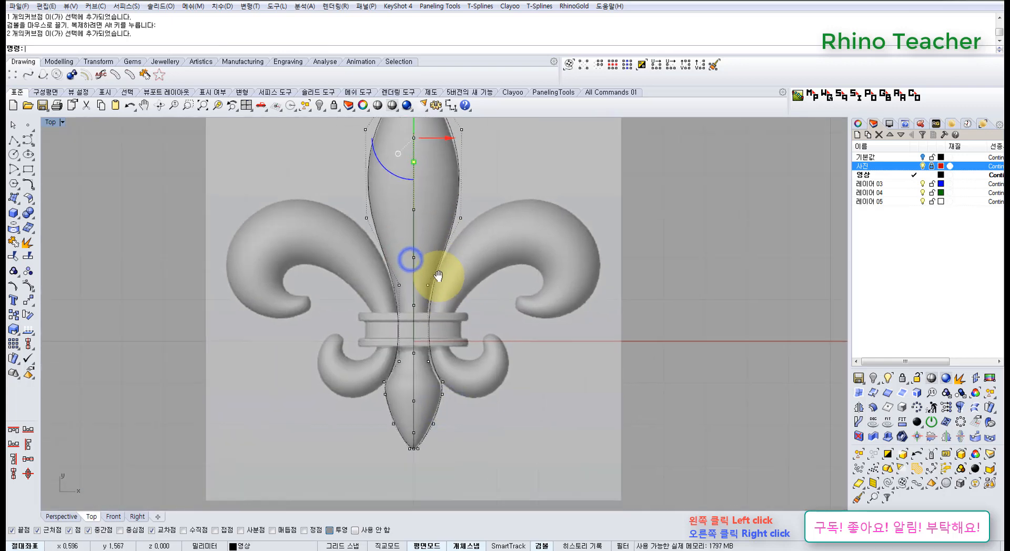
drag(407, 206, 420, 347)
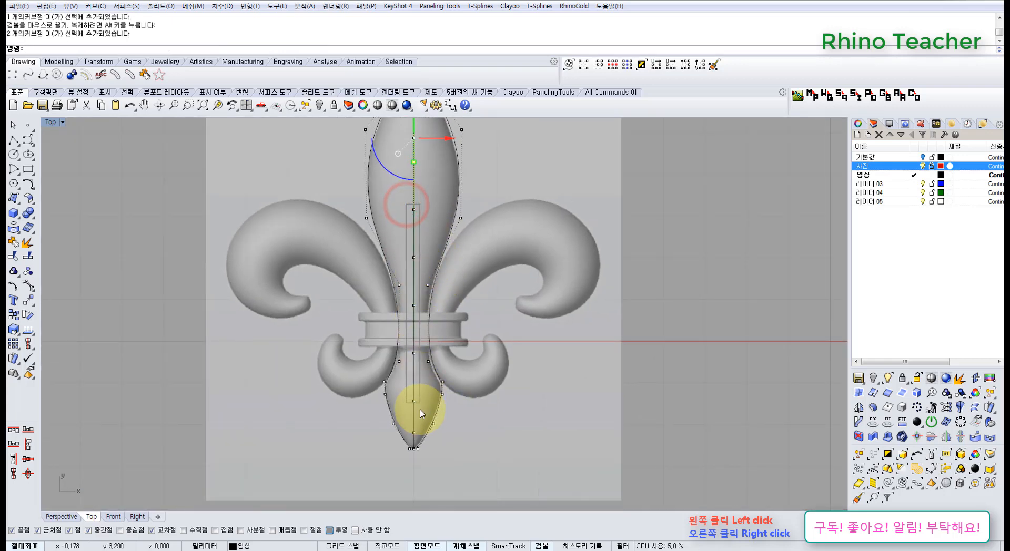
mouse_move(420, 410)
mouse_down()
mouse_move(423, 434)
mouse_move(421, 418)
mouse_up()
right_drag(421, 328, 404, 372)
drag(398, 437, 400, 340)
right_drag(400, 236, 396, 338)
drag(396, 375, 395, 316)
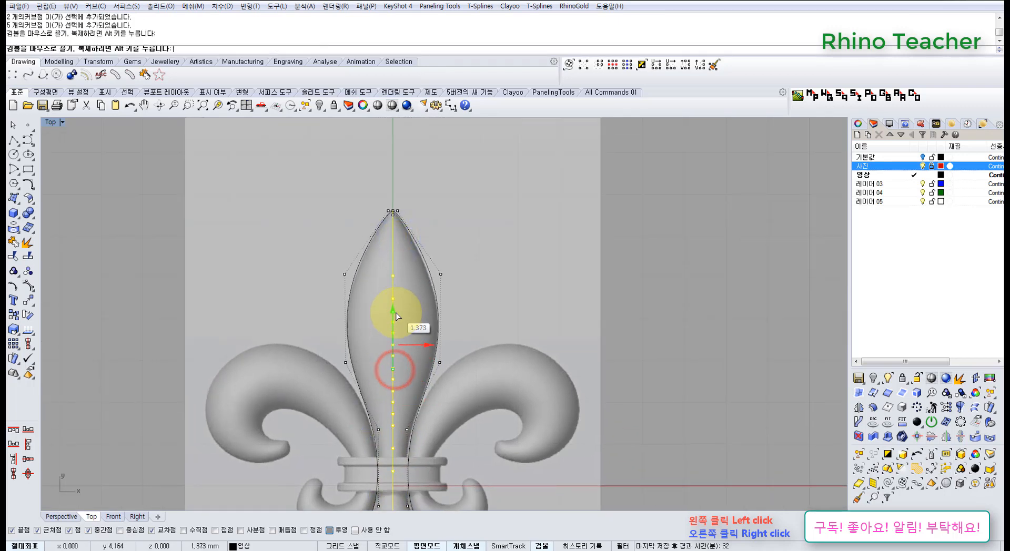
Step: Deselect the aligned upper point and shift the remaining centre points level with the pair below the petal's widest part
scroll(388, 279, up, 3)
ctrl+drag(386, 272, 420, 289)
scroll(406, 307, down, 8)
right_drag(396, 322, 387, 244)
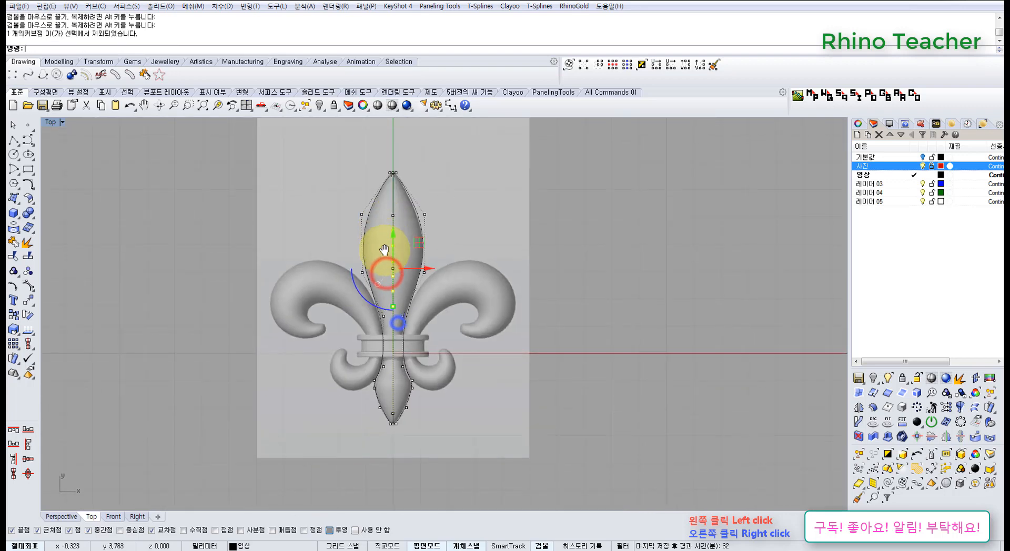
drag(394, 234, 396, 247)
Step: Drop the next aligned point from the selection and move the rest down level with the outline points above the band
drag(398, 271, 446, 282)
scroll(387, 272, up, 6)
right_drag(402, 308, 391, 250)
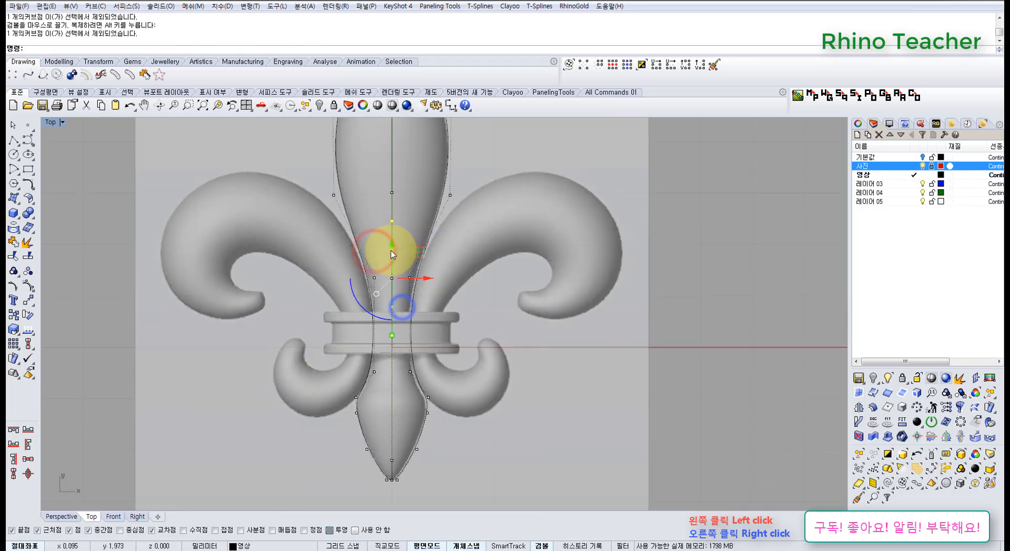
click(392, 245)
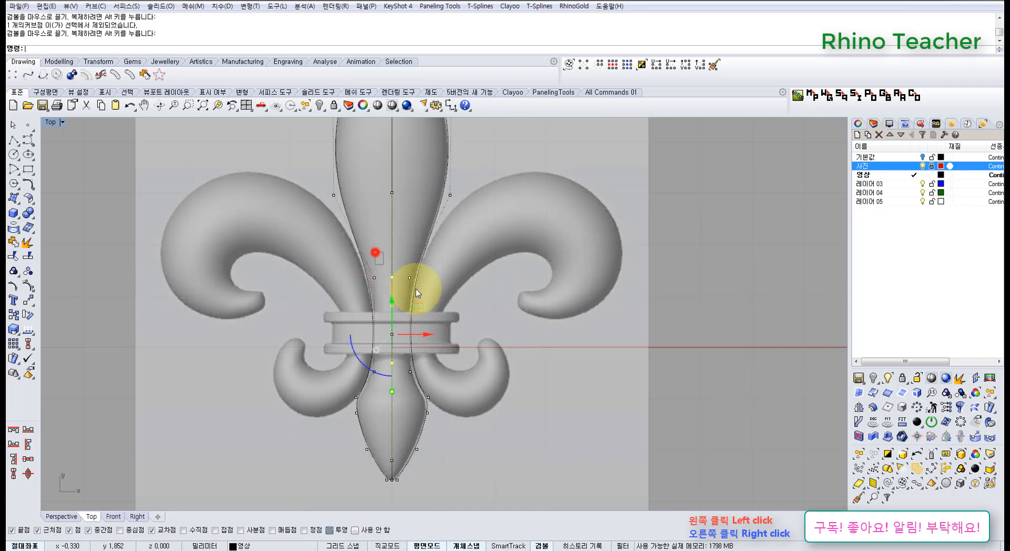
Step: Deselect the point above the band and move the remaining centre points level with the outline points just below it
ctrl+drag(416, 289, 417, 309)
right_drag(409, 327, 402, 252)
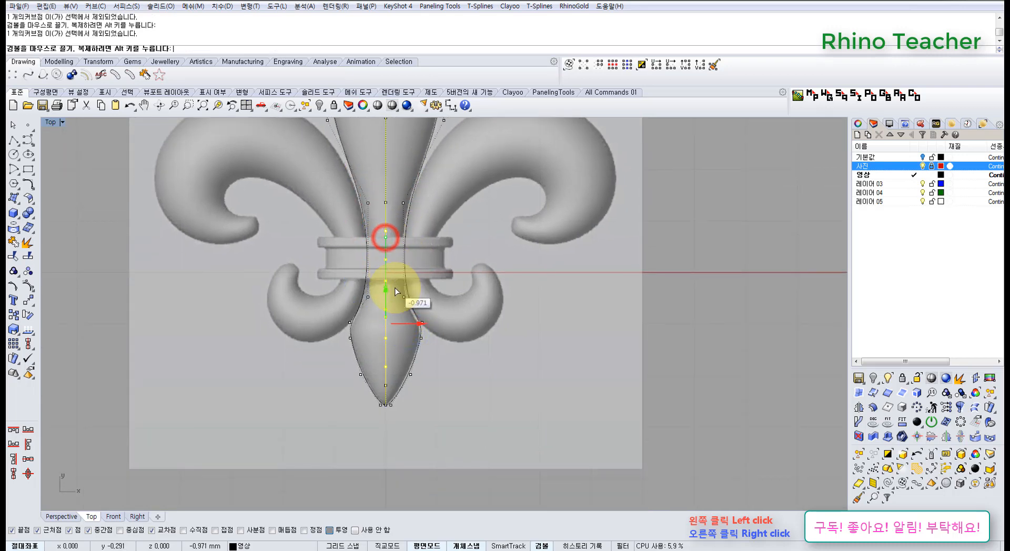
drag(394, 289, 394, 275)
scroll(382, 330, up, 4)
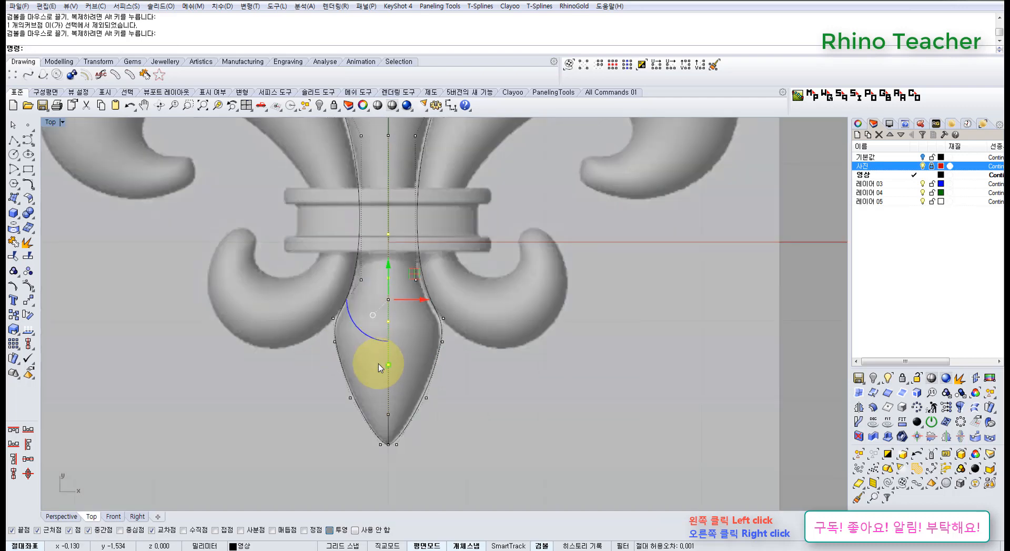
click(390, 361)
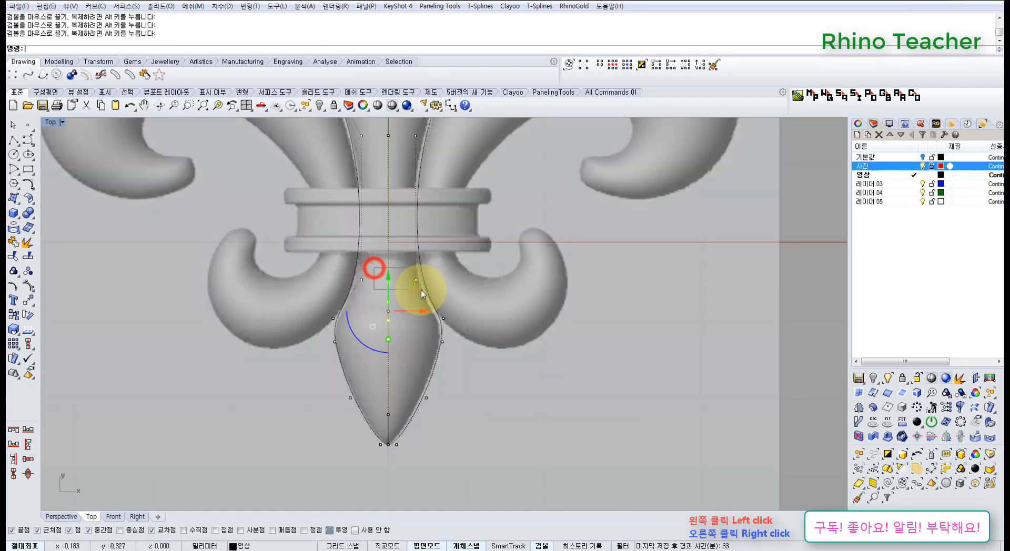
Step: Exclude the point below the band and move the remaining ones level with the lower leaf's upper outline pair
ctrl+drag(421, 290, 421, 290)
right_drag(401, 312, 400, 263)
click(389, 242)
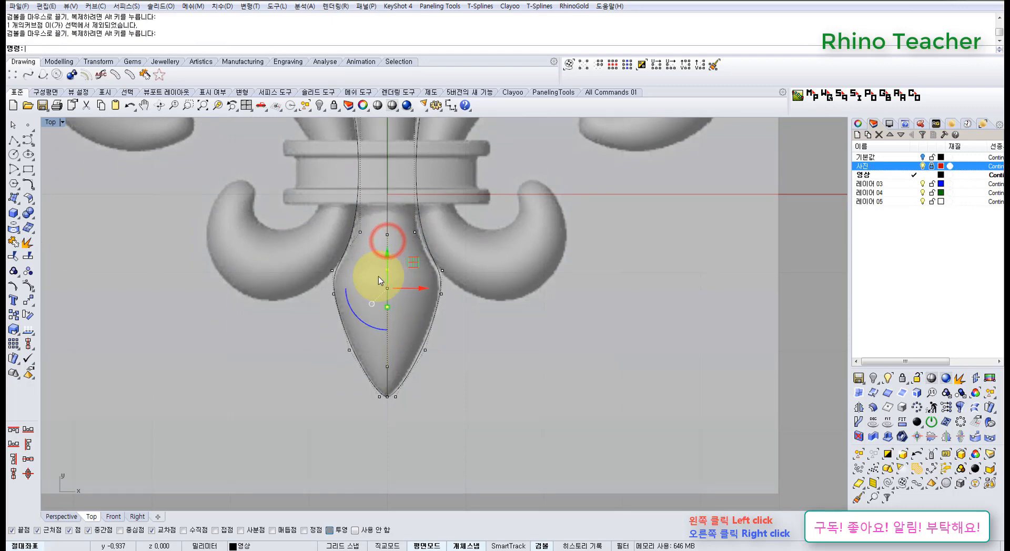
ctrl+drag(363, 262, 392, 314)
Step: Move the centre line's control point nearest the bottom end down towards the tip
scroll(398, 360, up, 12)
drag(322, 365, 401, 398)
right_drag(394, 383, 376, 336)
drag(342, 297, 349, 372)
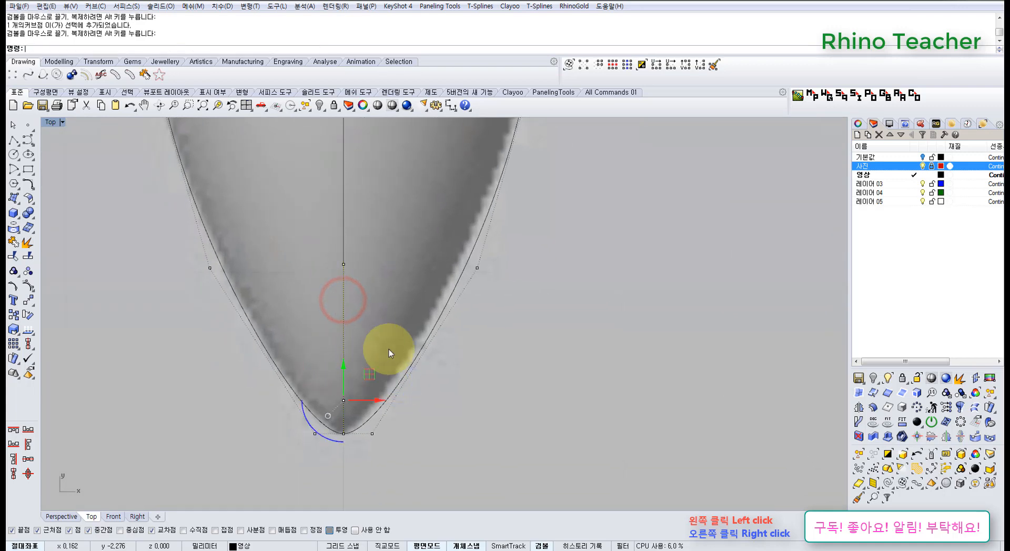
Step: Move the centre line's control point in the lower leaf down level with the outline points at its widest part
scroll(387, 351, down, 8)
right_drag(414, 256, 397, 400)
scroll(393, 384, down, 4)
scroll(376, 343, up, 6)
drag(341, 350, 387, 368)
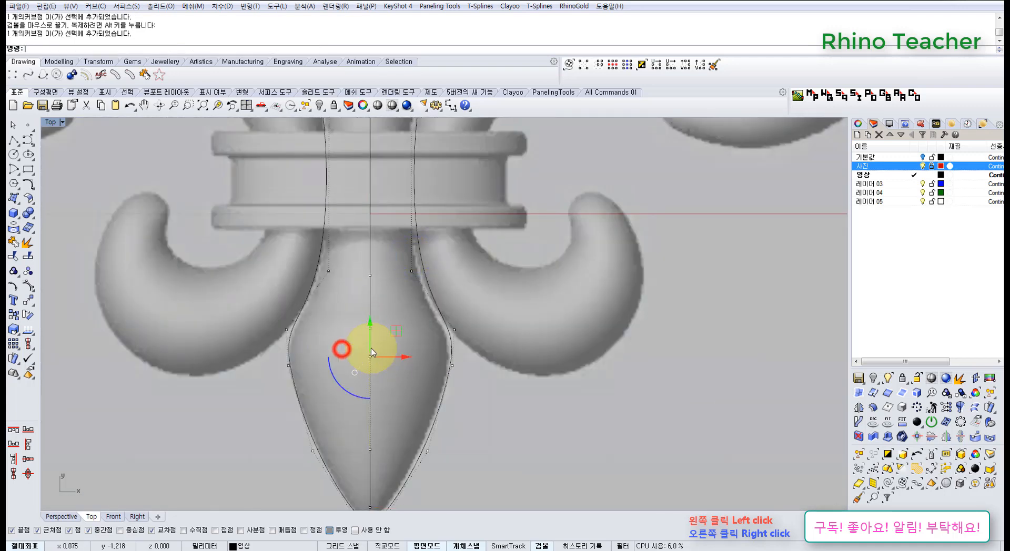
drag(370, 328, 371, 337)
click(402, 320)
Step: Make the centre line's knots uniform with MakeUniform
scroll(401, 288, down, 6)
right_drag(390, 279, 381, 368)
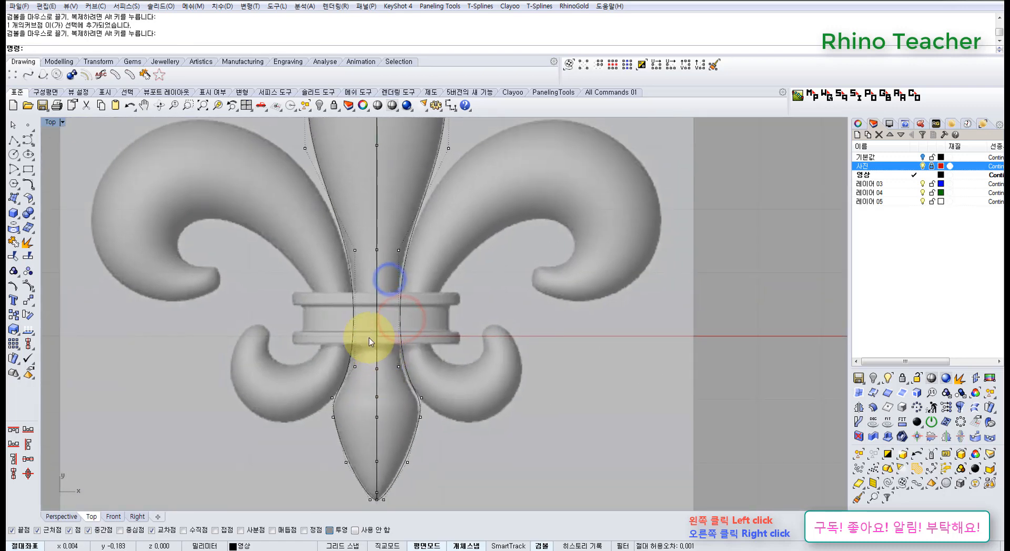
click(32, 185)
click(45, 233)
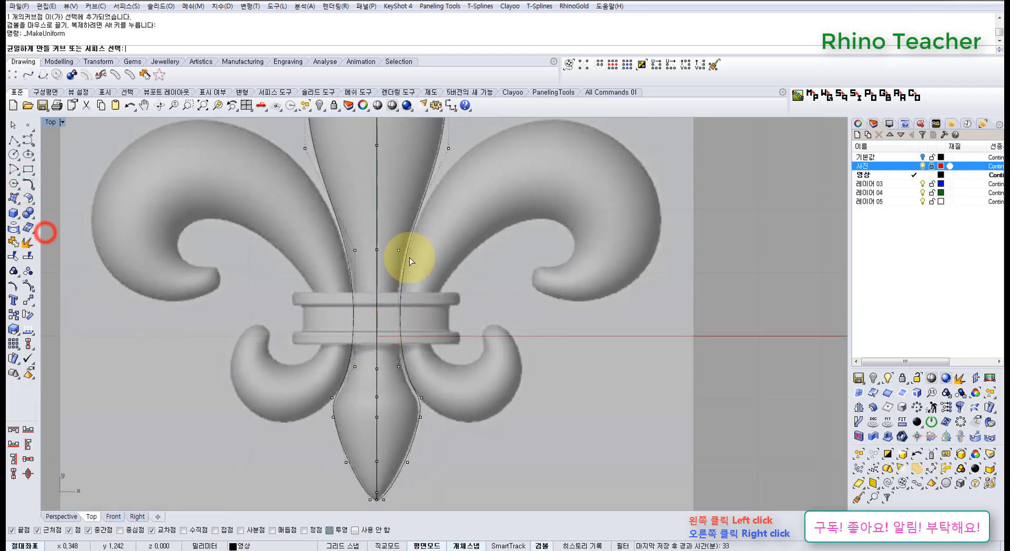
click(376, 263)
right_click(376, 263)
scroll(434, 243, down, 3)
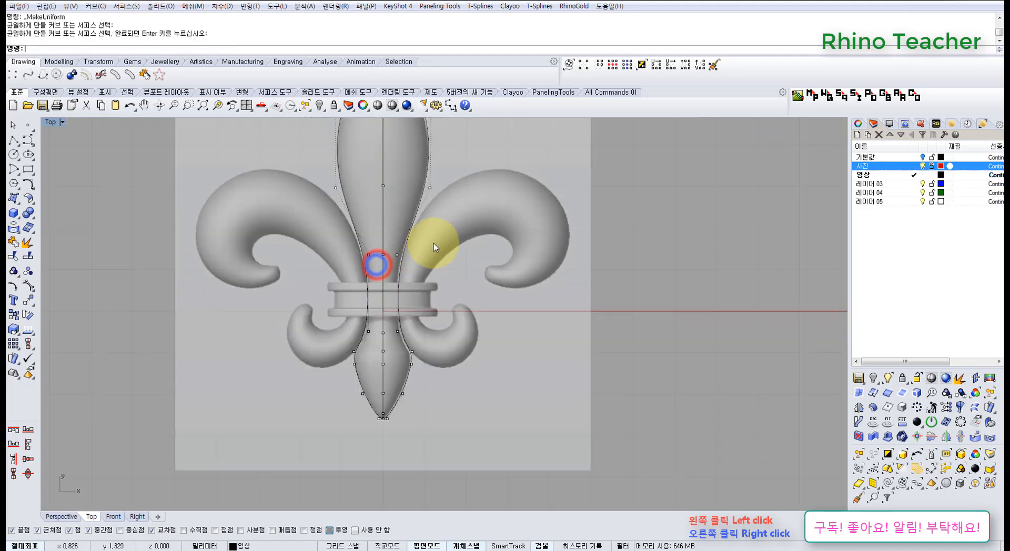
Step: Inspect the petal's outlines and centre line in the Perspective view and return to the Top view
right_drag(434, 255, 350, 343)
key(ctrl+F4)
right_drag(421, 309, 352, 245)
key(Escape)
shift+right_drag(602, 274, 453, 272)
right_drag(452, 272, 484, 337)
drag(550, 363, 465, 220)
right_drag(400, 284, 560, 284)
click(559, 284)
scroll(534, 297, down, 8)
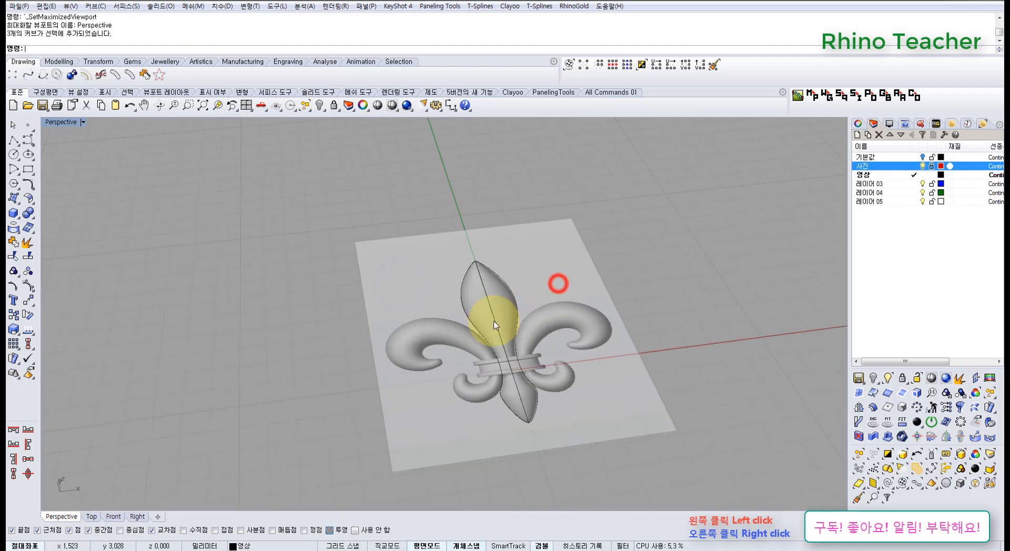
shift+right_drag(491, 323, 537, 278)
right_drag(537, 277, 521, 319)
key(ctrl+F1)
scroll(440, 339, down, 6)
right_drag(445, 338, 503, 331)
scroll(404, 374, up, 5)
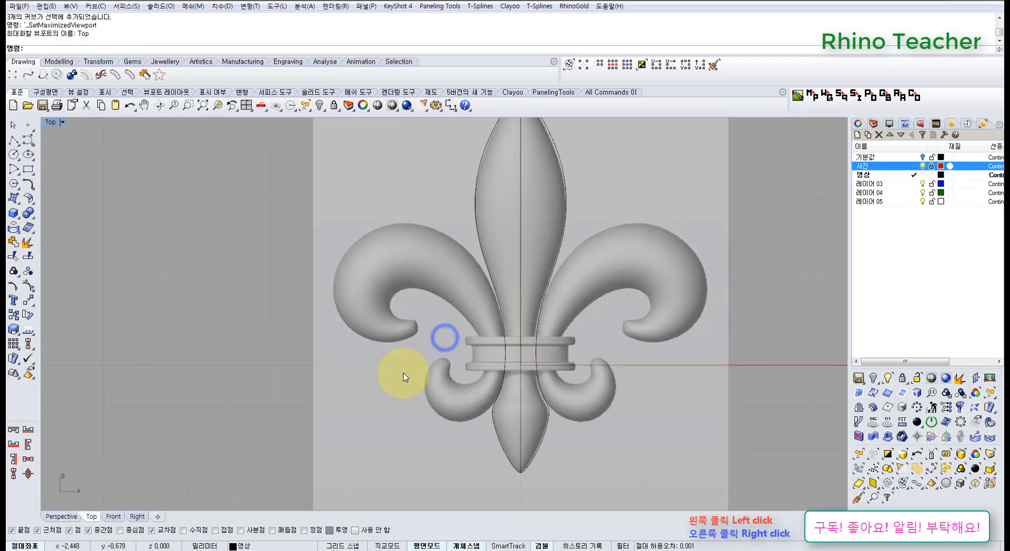
right_click(365, 298)
click(27, 140)
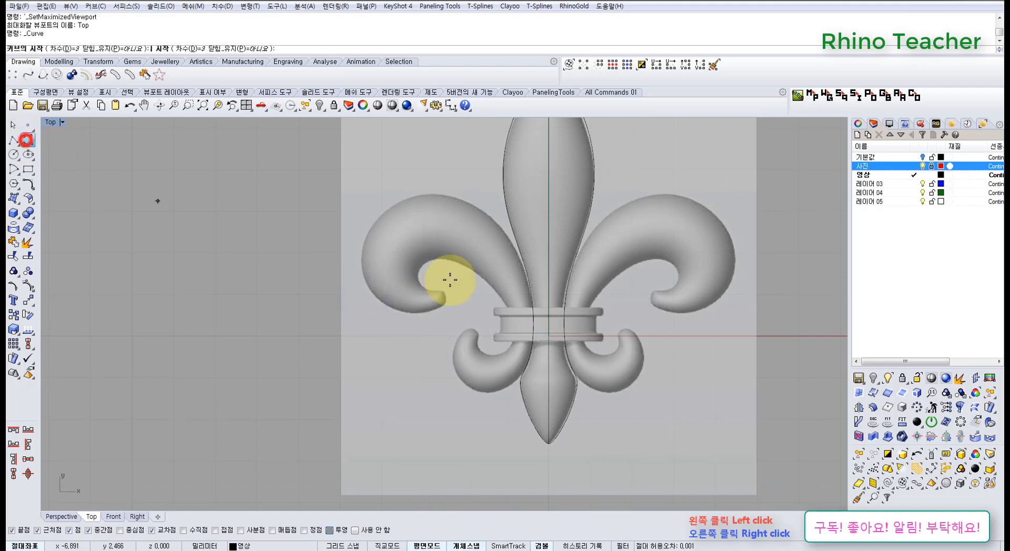
scroll(442, 298, up, 5)
click(445, 295)
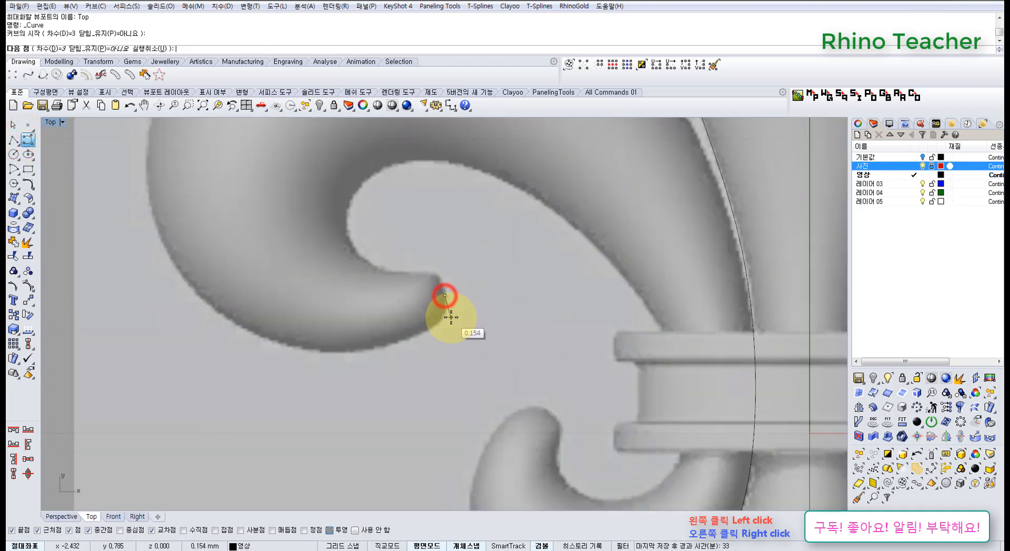
scroll(444, 315, up, 3)
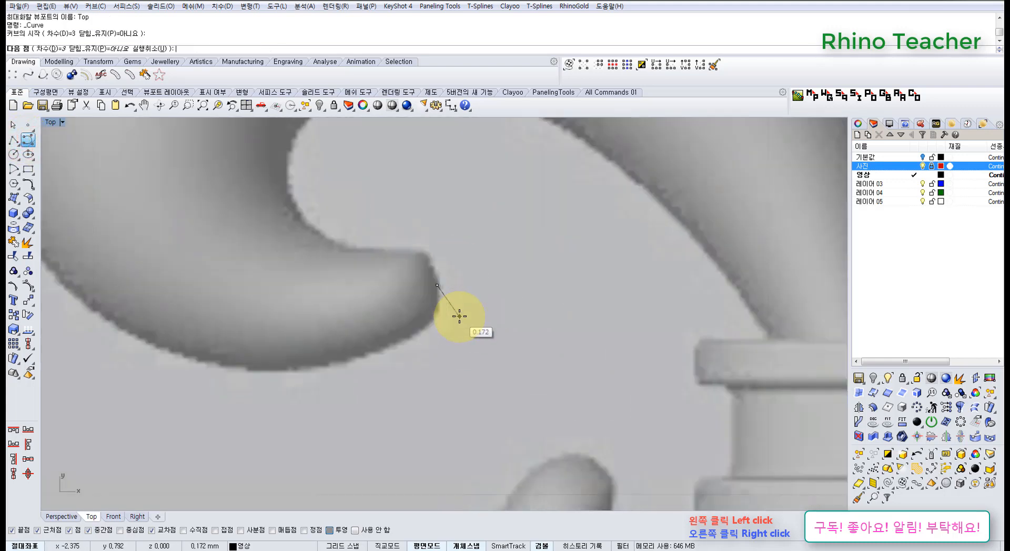
scroll(448, 322, down, 5)
right_click(455, 329)
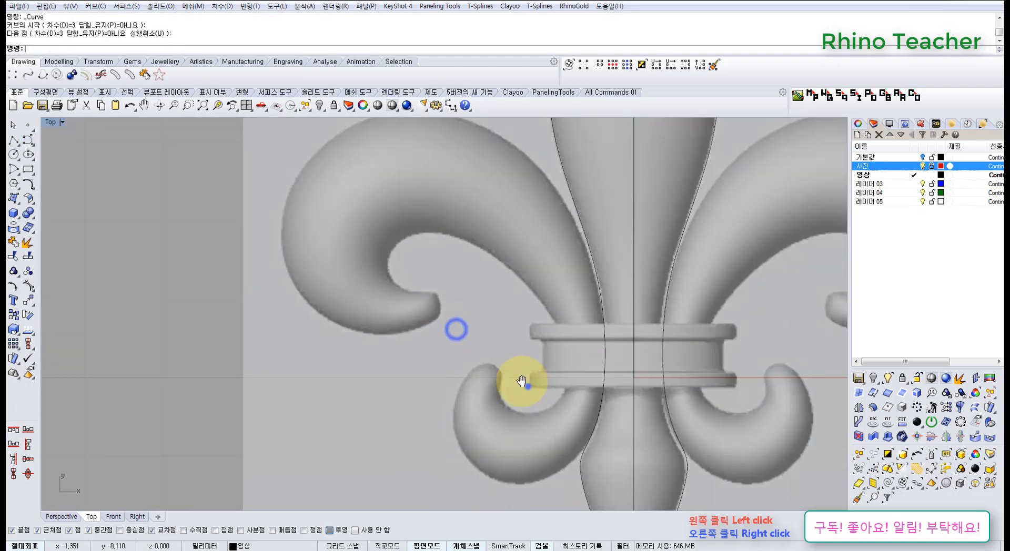
Step: Turn on the control points of both petal outlines and examine how they line up at the bottom tip
right_drag(522, 382, 477, 379)
scroll(478, 378, up, 1)
click(507, 417)
drag(506, 417, 439, 390)
scroll(503, 414, up, 4)
right_drag(503, 415, 454, 386)
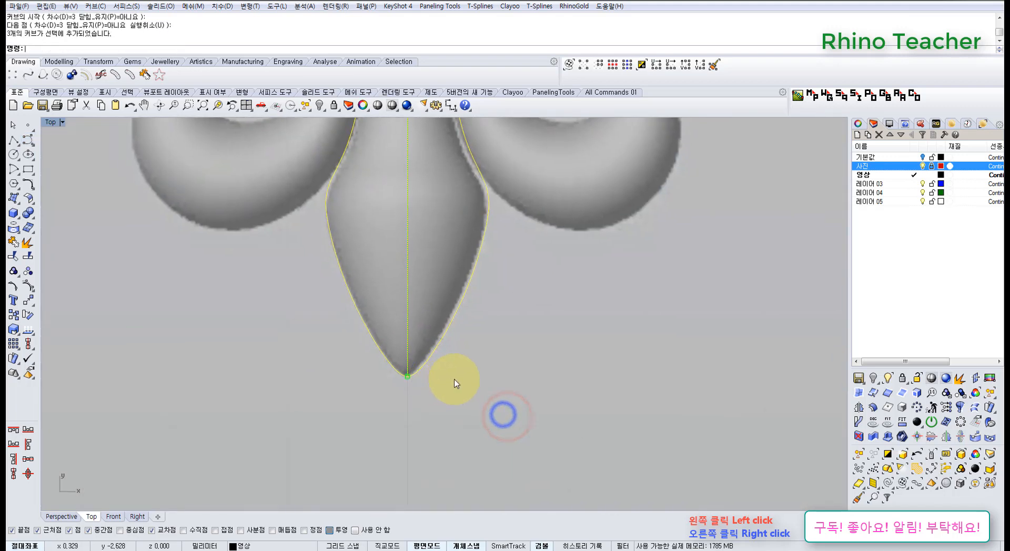
click(507, 372)
drag(483, 352, 438, 324)
key(F10)
click(363, 293)
key(F10)
scroll(421, 377, up, 5)
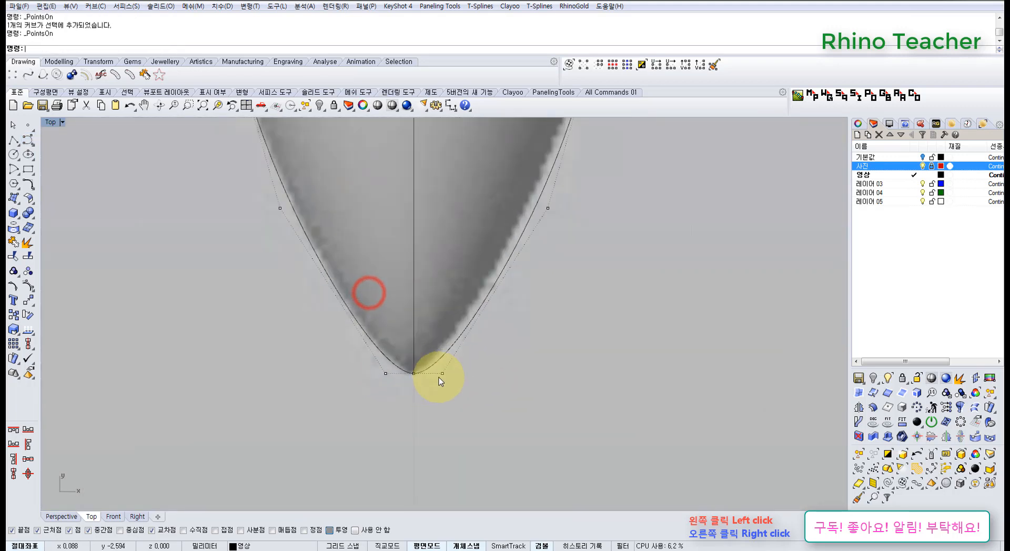
scroll(421, 371, down, 6)
right_drag(411, 370, 380, 381)
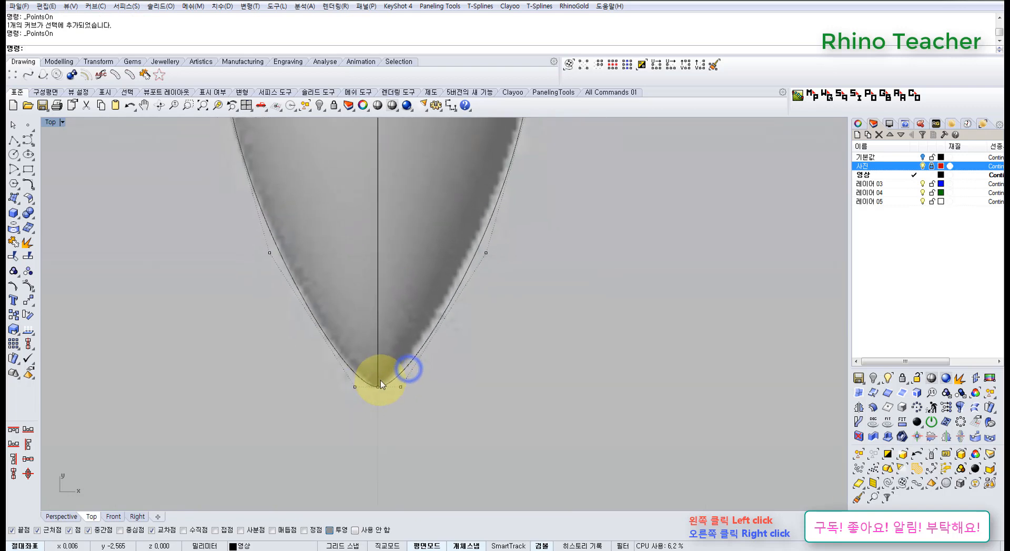
scroll(399, 347, down, 6)
right_drag(416, 342, 385, 369)
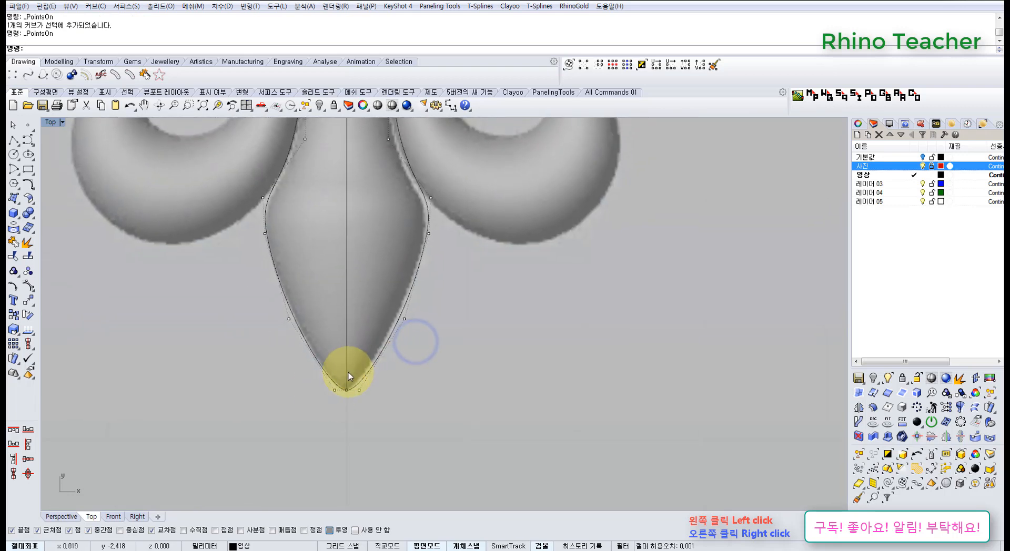
scroll(344, 381, up, 5)
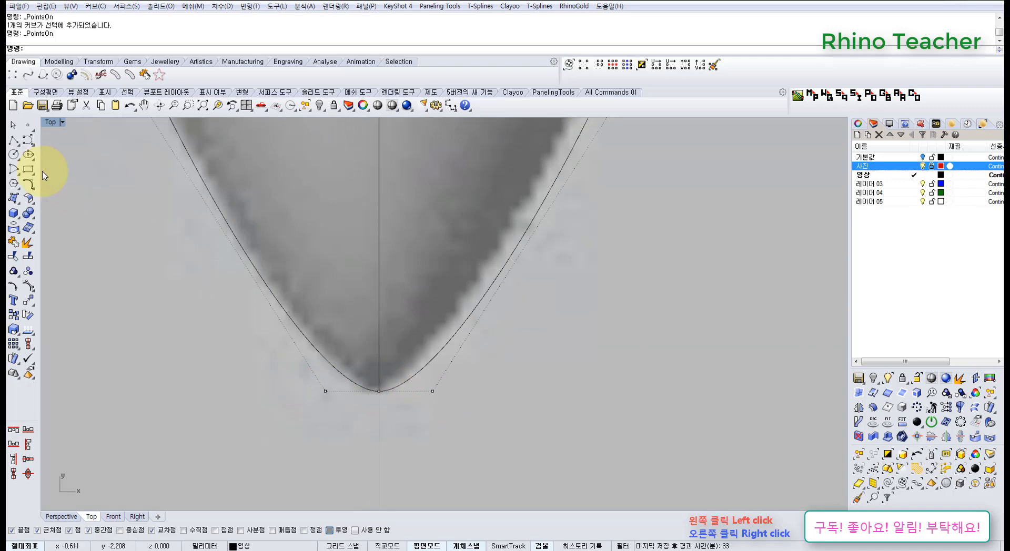
click(14, 141)
click(325, 392)
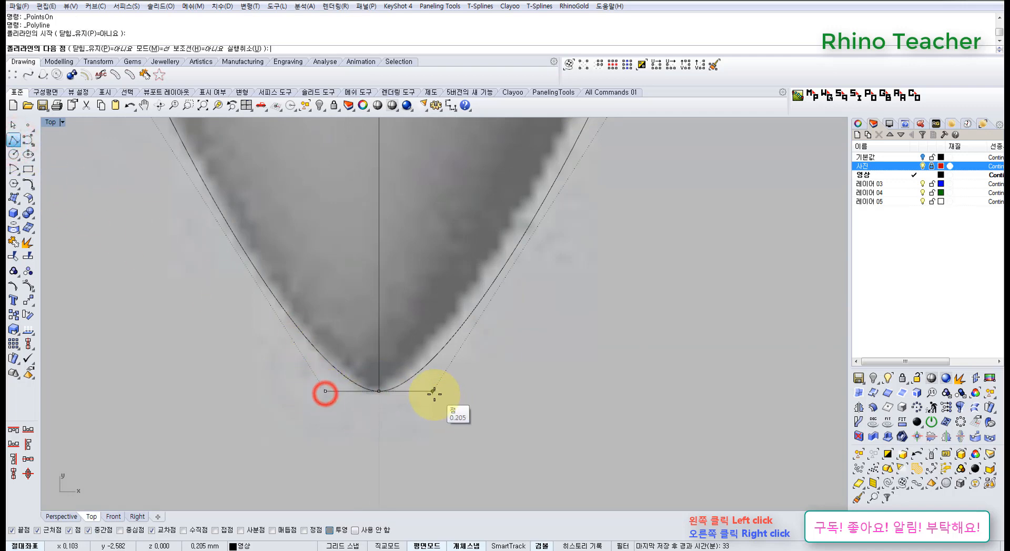
key(Escape)
scroll(432, 389, down, 15)
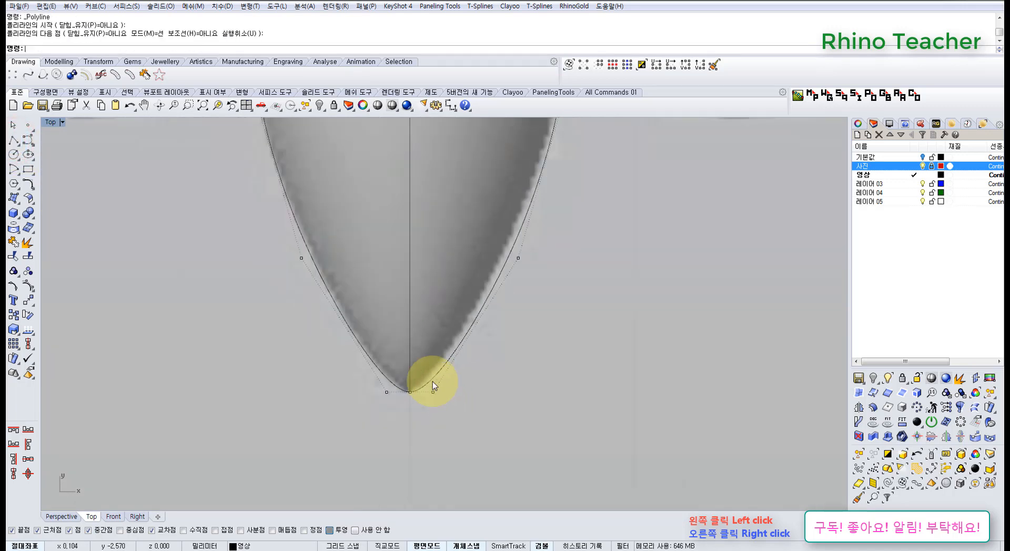
Step: Start a degree 3 control-point curve at the large left scroll's tip and trace its outer edge over the crest
right_drag(396, 264, 308, 337)
scroll(309, 337, up, 5)
right_drag(308, 336, 398, 291)
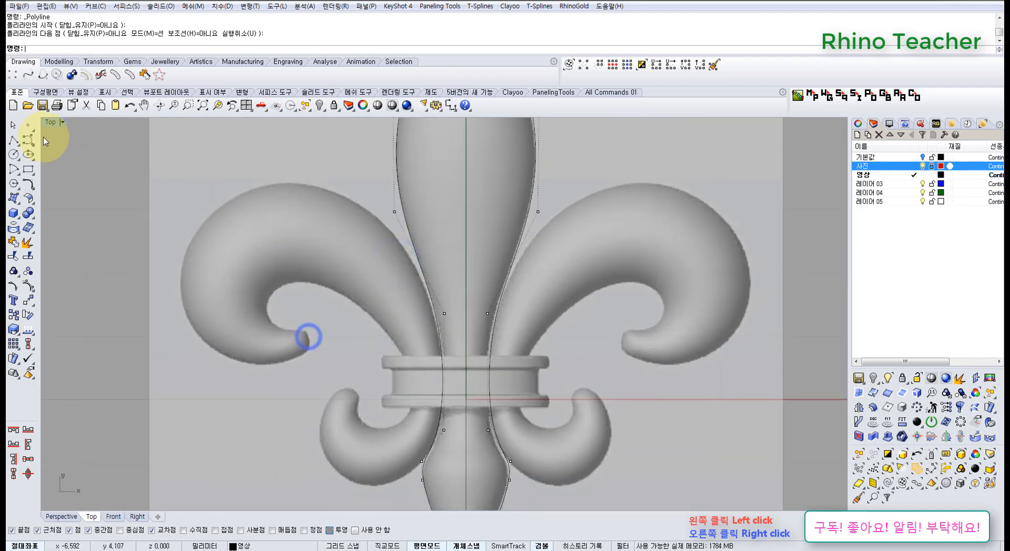
click(29, 139)
scroll(334, 321, up, 3)
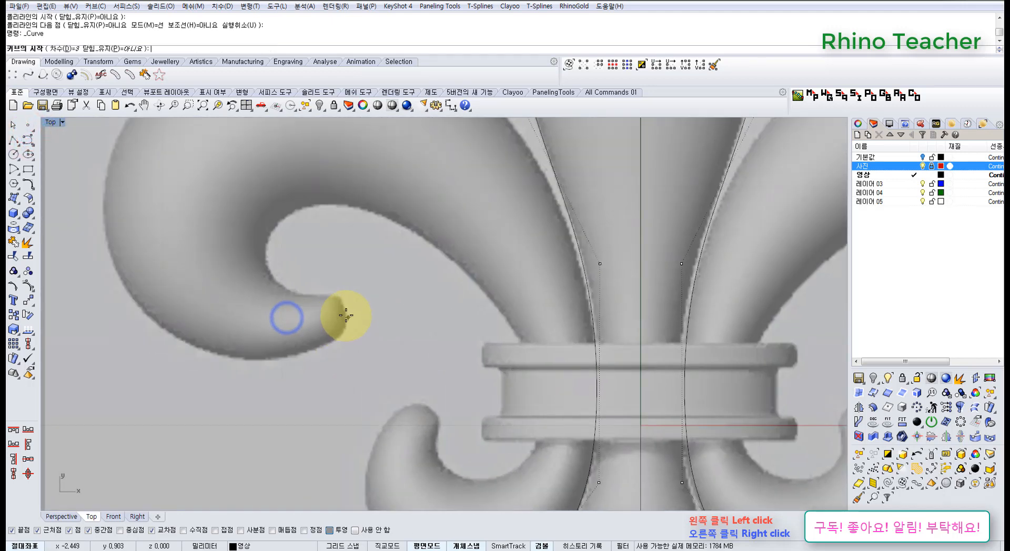
click(345, 312)
scroll(316, 361, down, 3)
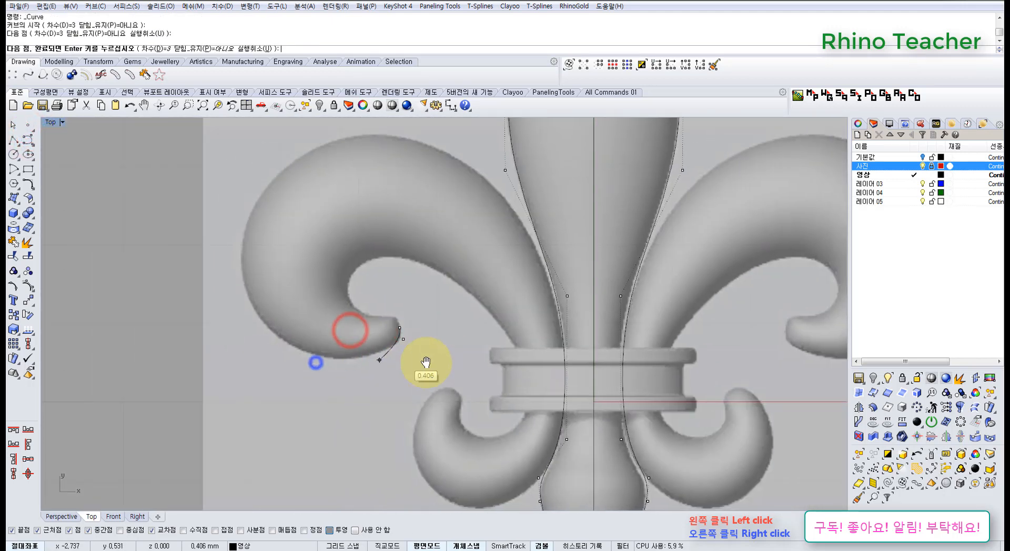
click(409, 367)
click(335, 356)
scroll(310, 327, down, 2)
right_drag(310, 327, 326, 379)
click(305, 353)
click(303, 280)
right_drag(354, 260, 277, 297)
scroll(288, 271, up, 4)
click(298, 259)
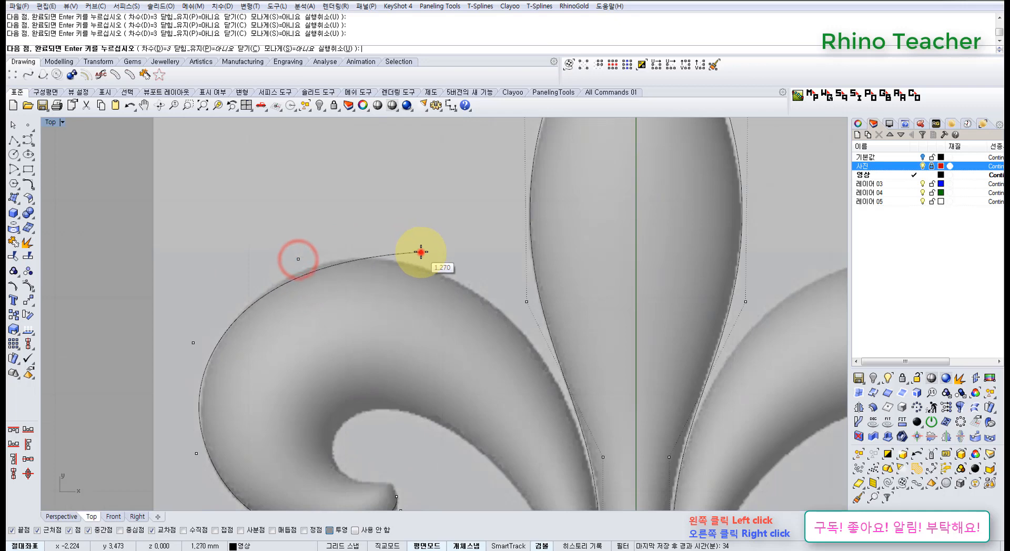
click(421, 252)
Step: Continue the curve down the large scroll's stem beside the petal and through the band to the lower leaf
scroll(484, 292, down, 4)
right_drag(498, 301, 388, 242)
scroll(393, 247, up, 4)
scroll(404, 261, down, 6)
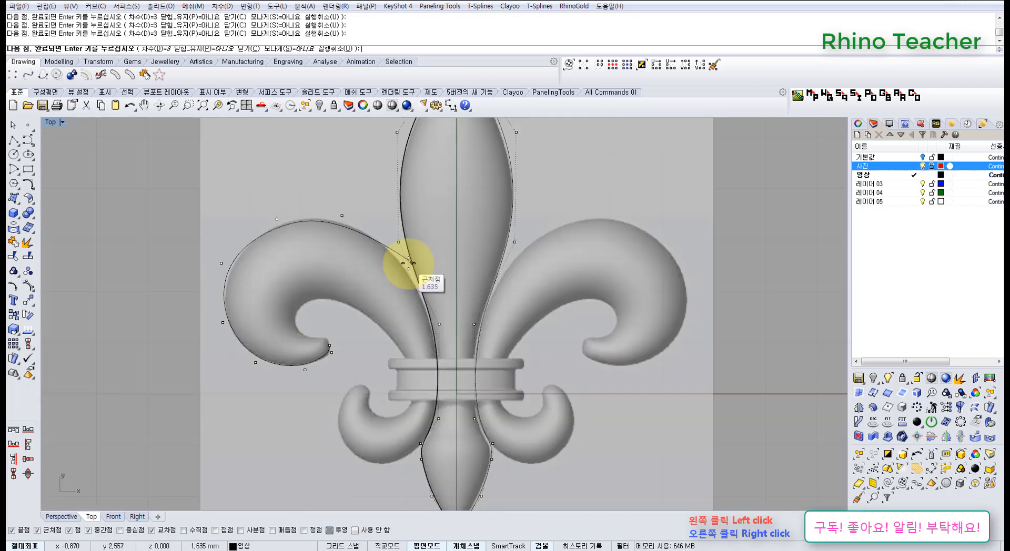
scroll(419, 288, up, 4)
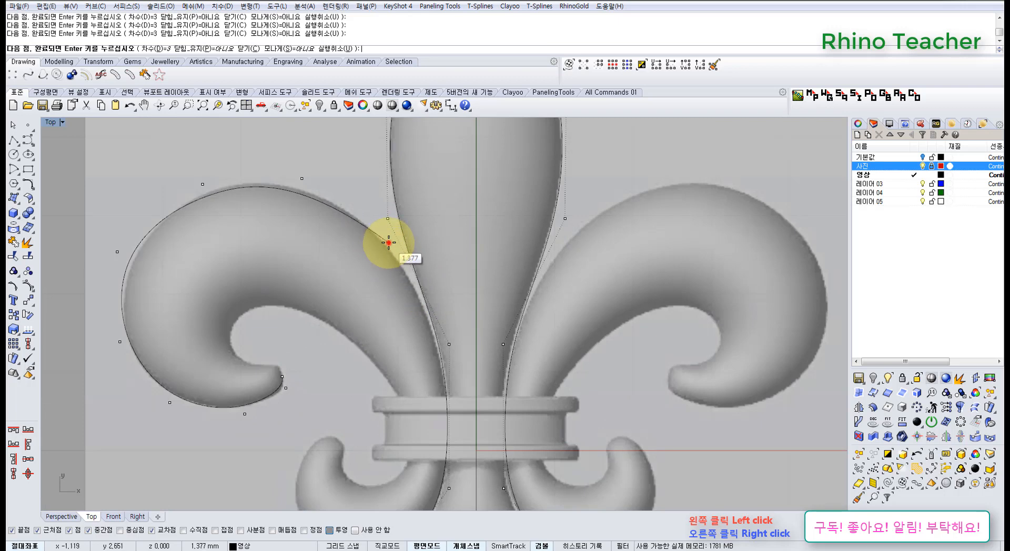
click(388, 242)
scroll(462, 330, down, 2)
right_drag(462, 330, 417, 245)
scroll(409, 265, up, 3)
click(421, 293)
scroll(418, 322, down, 3)
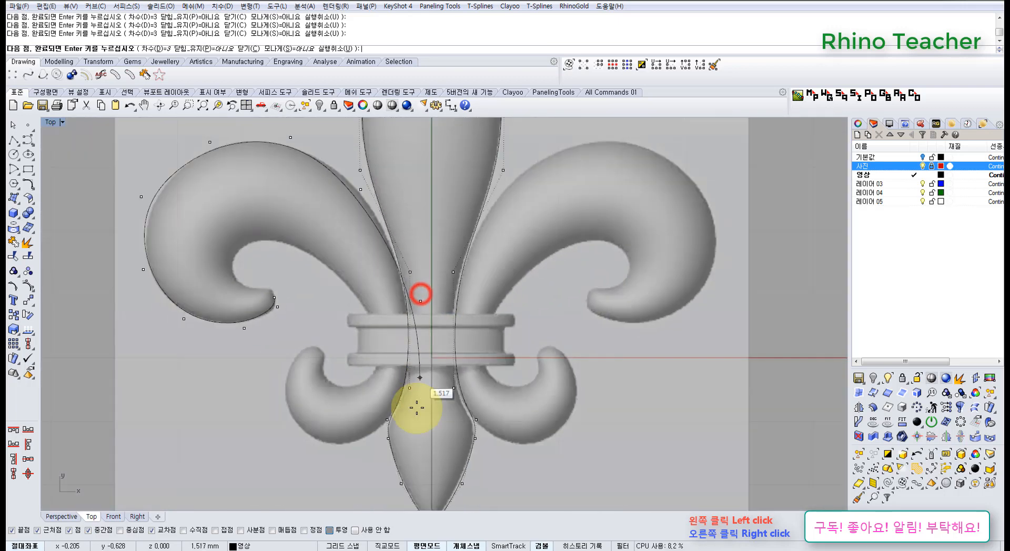
right_drag(417, 407, 419, 297)
click(407, 309)
Step: Trace the curve around the small lower left scroll's outer edge and finish it at that scroll's tip
scroll(362, 339, up, 2)
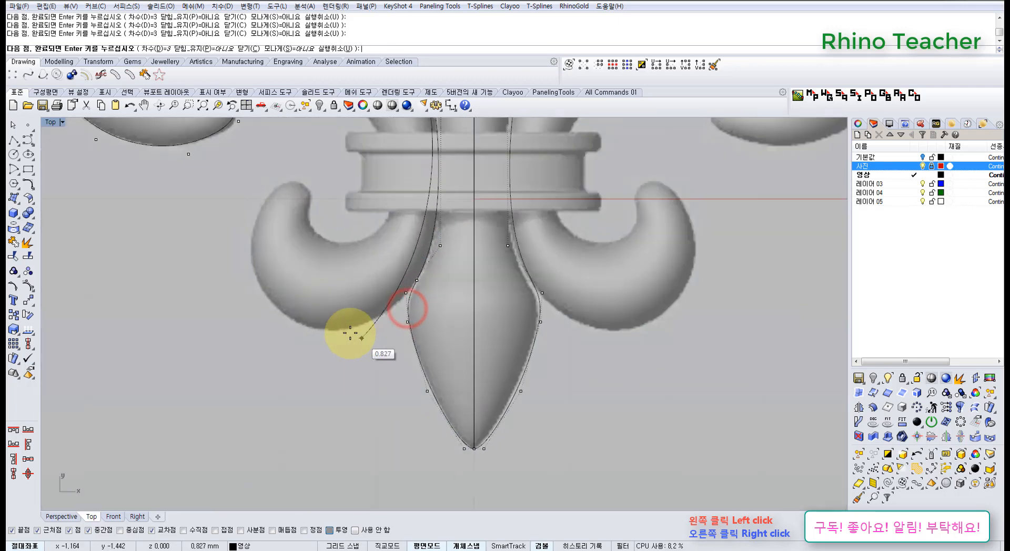
right_drag(293, 326, 338, 387)
click(315, 366)
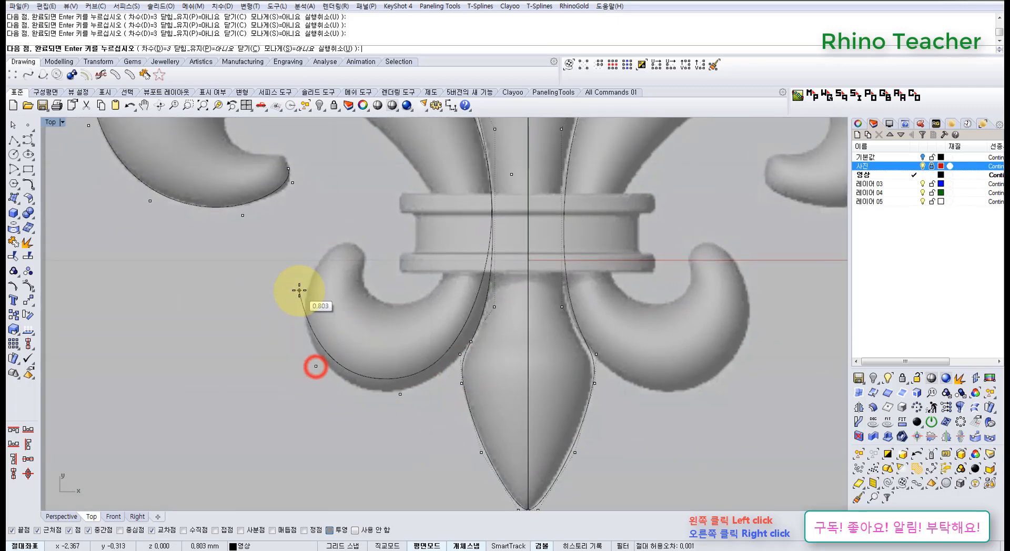
click(305, 290)
scroll(334, 255, up, 2)
right_drag(334, 254, 304, 328)
scroll(308, 316, up, 2)
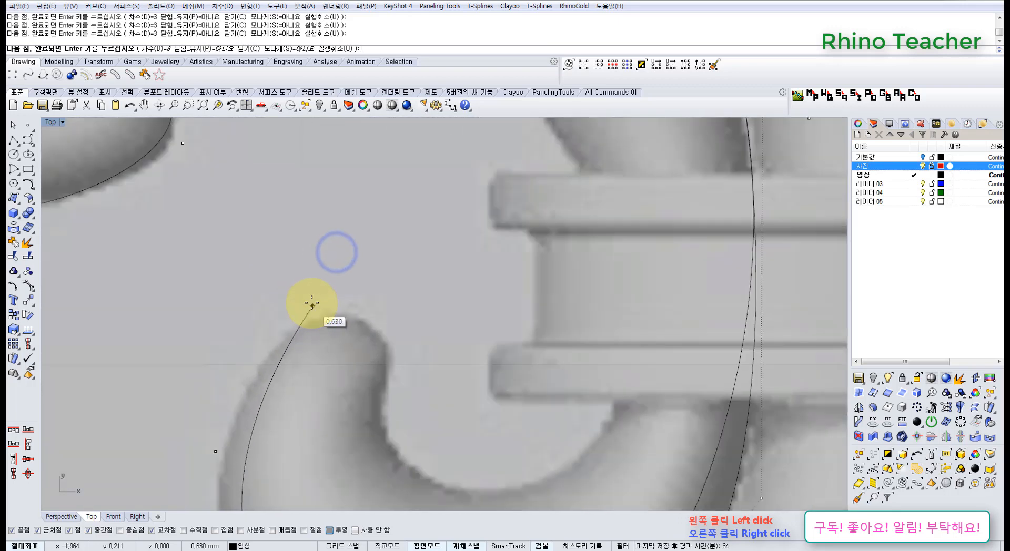
click(312, 303)
click(372, 326)
key(Return)
Step: Turn on the new curve's control points and move the one beside the small left scroll outward to fit its edge
scroll(374, 342, down, 6)
right_drag(345, 410, 380, 332)
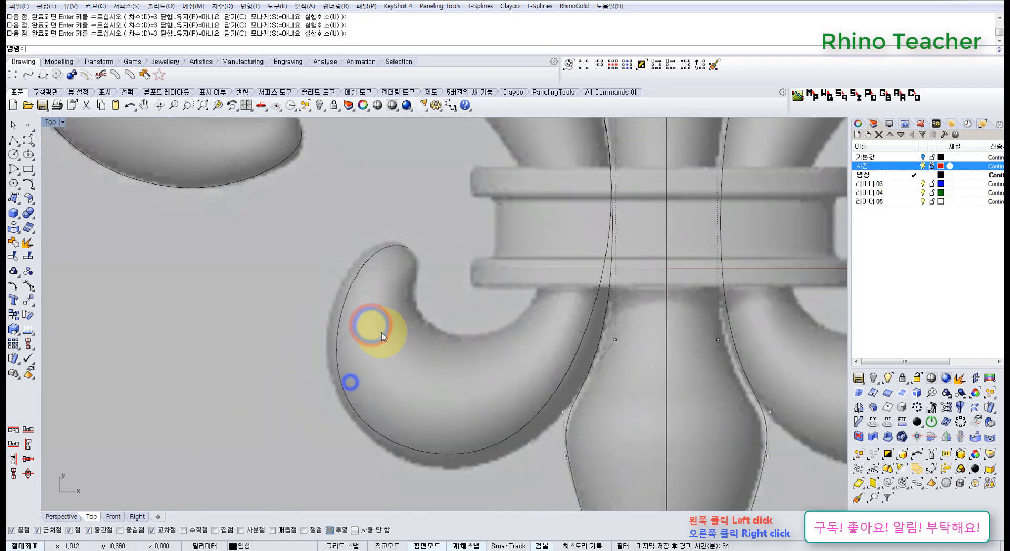
drag(378, 334, 306, 336)
scroll(307, 338, down, 6)
right_drag(351, 351, 386, 387)
key(F10)
scroll(352, 370, up, 6)
drag(326, 354, 370, 393)
scroll(370, 375, up, 4)
drag(366, 357, 337, 342)
Step: Adjust the control point above the small left scroll's tip so the curve follows the rounded end
right_drag(421, 340, 412, 376)
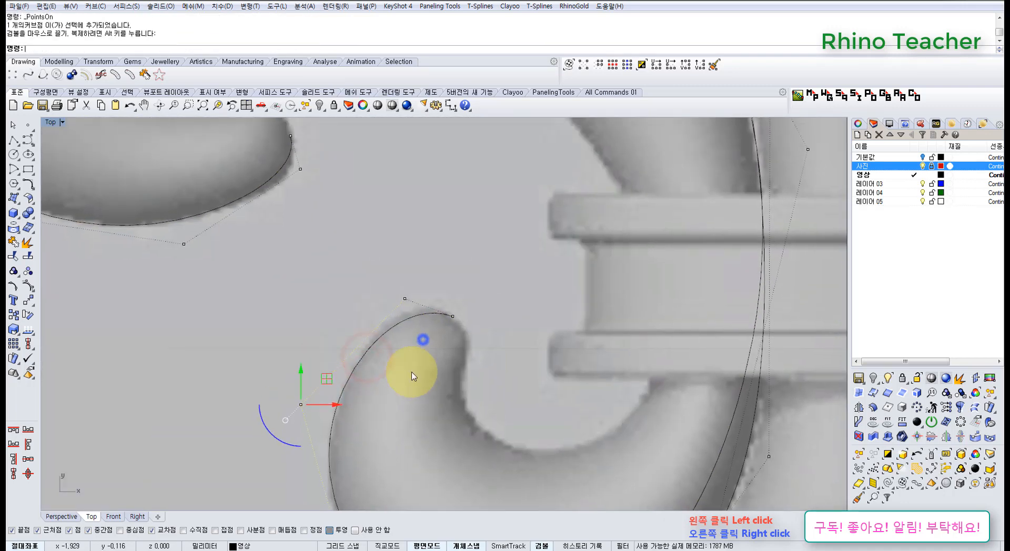
drag(384, 286, 428, 336)
scroll(424, 289, up, 4)
drag(415, 266, 416, 267)
Step: Move the two control points beneath the small left scroll outward so the curve meets its lower edge
scroll(433, 301, down, 10)
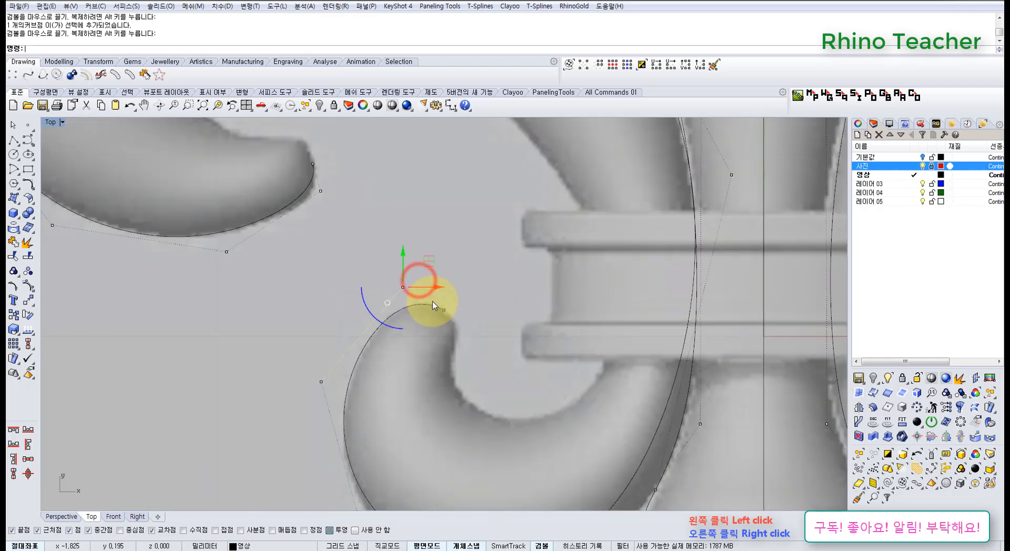
right_drag(453, 379, 405, 294)
scroll(413, 318, up, 5)
drag(421, 355, 470, 411)
right_drag(468, 390, 394, 377)
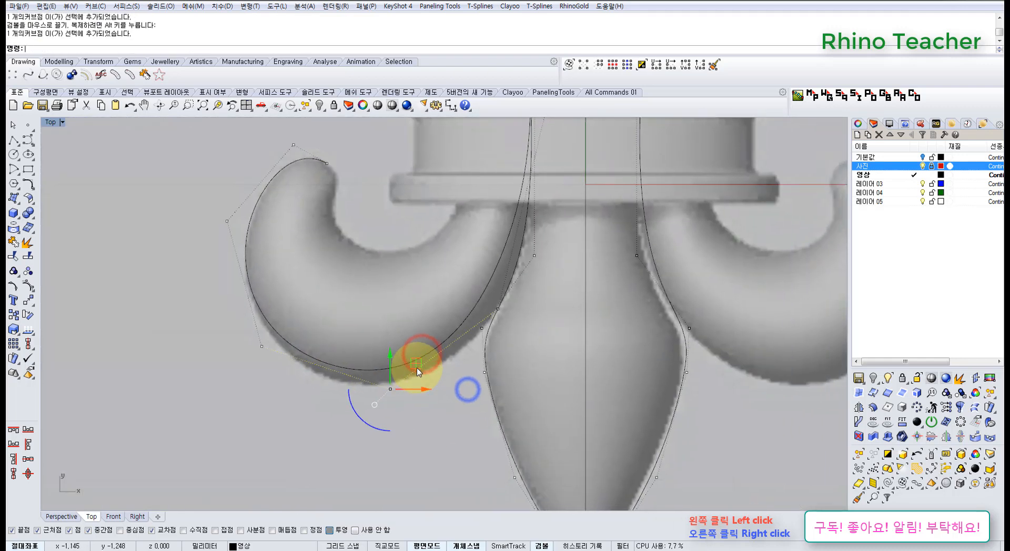
drag(427, 393, 427, 394)
drag(234, 333, 285, 356)
right_drag(279, 338, 326, 385)
drag(333, 367, 329, 371)
click(409, 327)
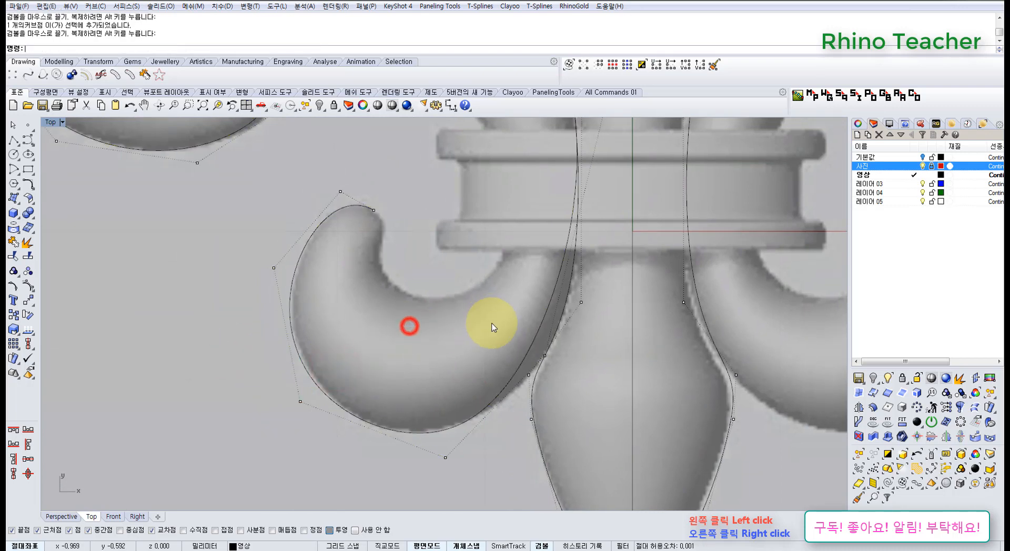
Step: Turn off all control points and show only those of the new scroll curve
right_drag(498, 316, 399, 373)
scroll(411, 376, down, 4)
scroll(431, 379, up, 6)
drag(371, 340, 517, 375)
scroll(518, 374, down, 4)
right_drag(517, 383, 424, 365)
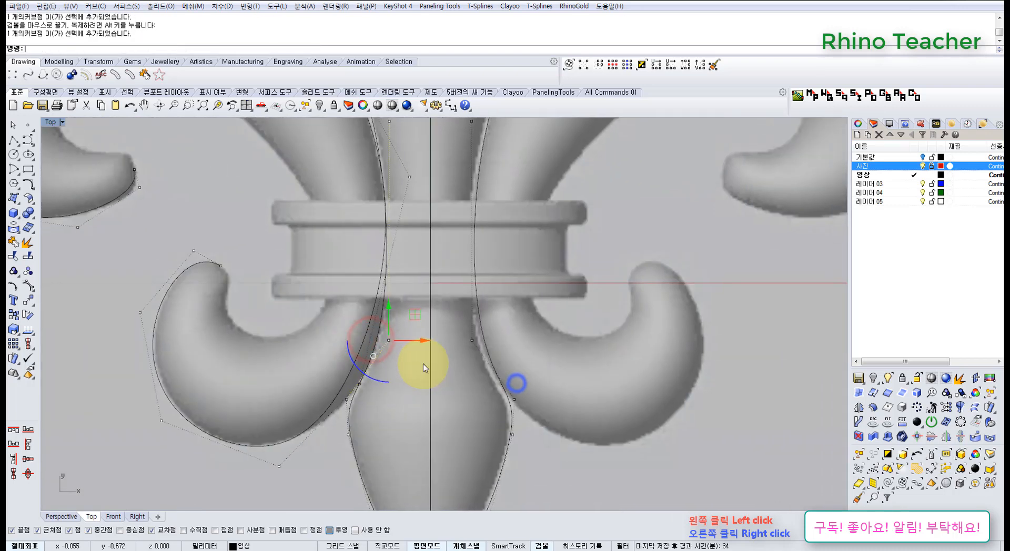
key(F11)
scroll(366, 383, up, 6)
click(329, 380)
key(F10)
Step: Try to move the scroll curve's control point just above the band up and across the centre line
scroll(345, 373, down, 6)
right_drag(376, 302, 377, 338)
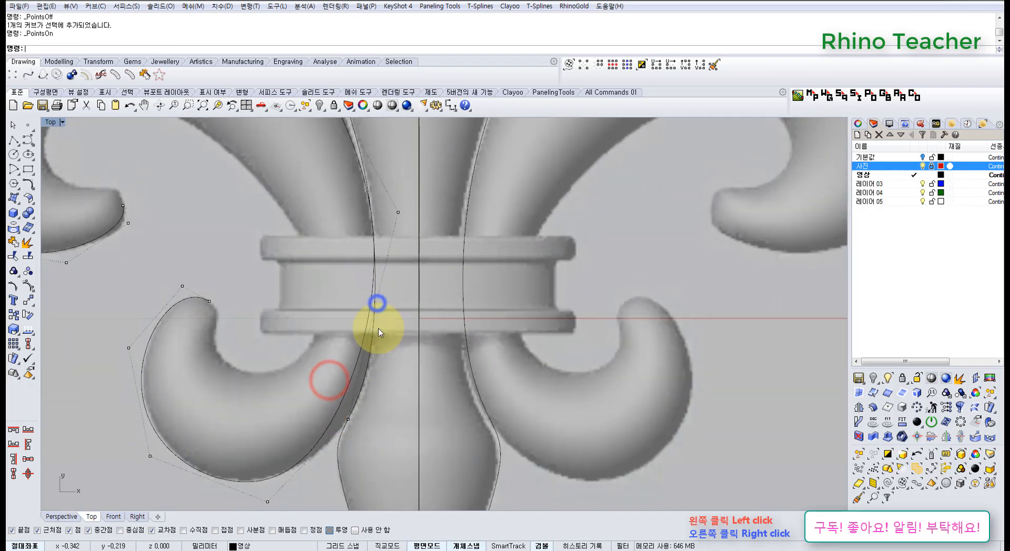
right_drag(367, 228, 365, 270)
drag(329, 239, 432, 285)
scroll(438, 299, down, 4)
right_drag(423, 324, 387, 289)
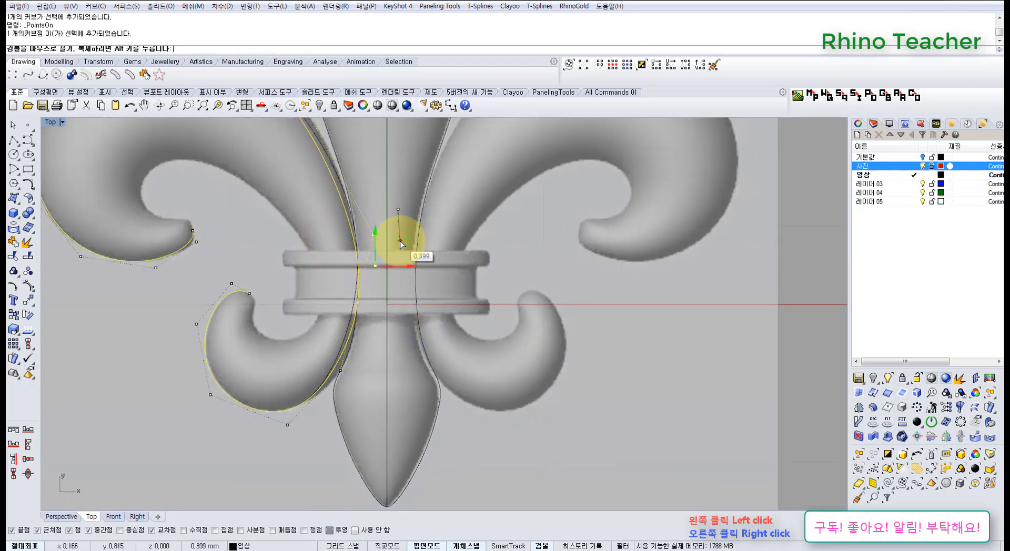
drag(400, 242, 399, 247)
key(ctrl+z)
Step: Move the scroll curve's control point between the small left scroll and the lower leaf towards the centre line
click(340, 369)
scroll(347, 361, up, 2)
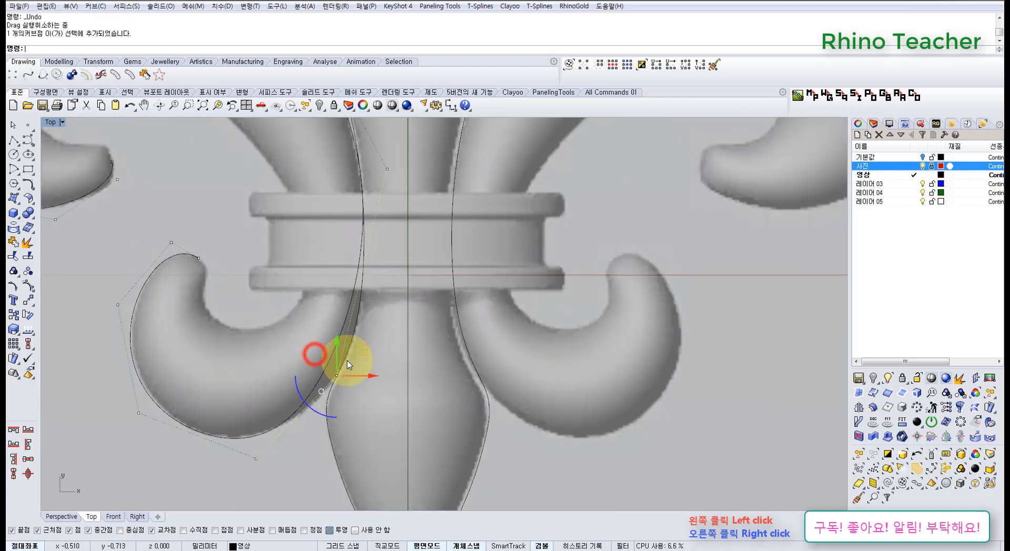
drag(364, 352, 389, 347)
Step: Move the scroll curve's control point just above the band slightly up and outward to follow the stem
scroll(401, 336, down, 2)
right_drag(393, 280, 388, 345)
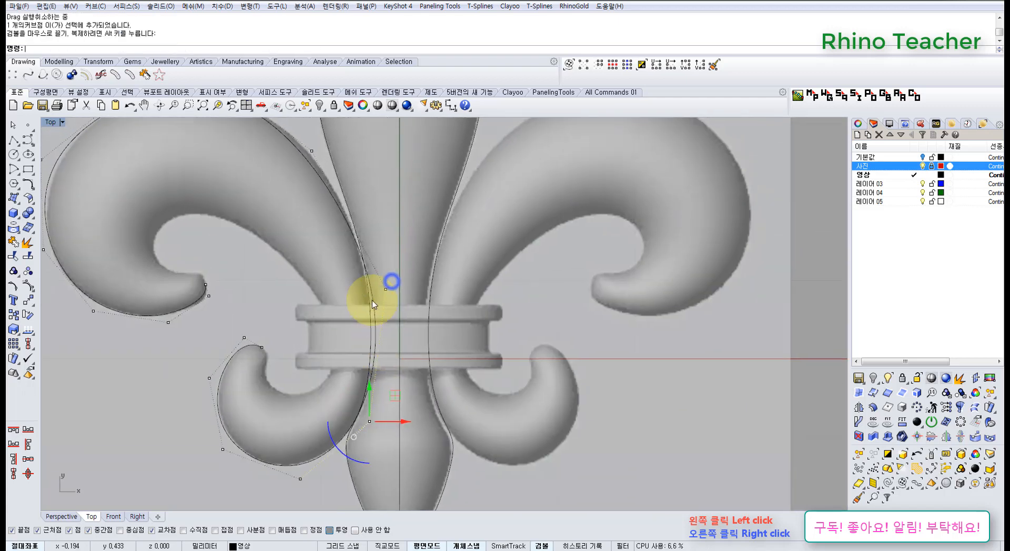
scroll(372, 301, up, 2)
drag(311, 246, 424, 302)
right_drag(412, 279, 432, 343)
drag(442, 322, 431, 306)
Step: Move the control point on the large scroll's shoulder beside the petal slightly up and towards the petal
scroll(428, 305, down, 2)
right_drag(349, 248, 372, 320)
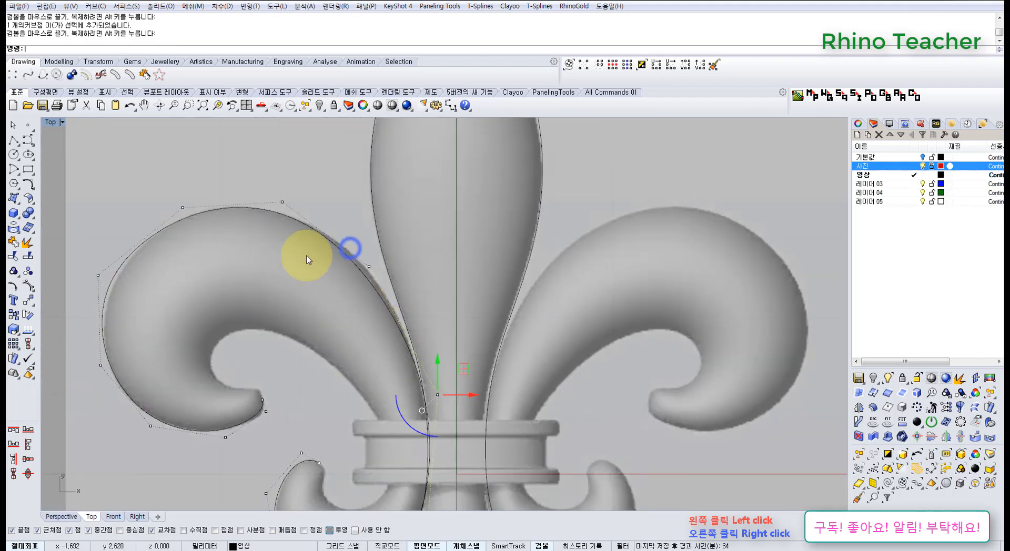
drag(309, 252, 415, 302)
scroll(374, 246, up, 3)
drag(392, 260, 402, 249)
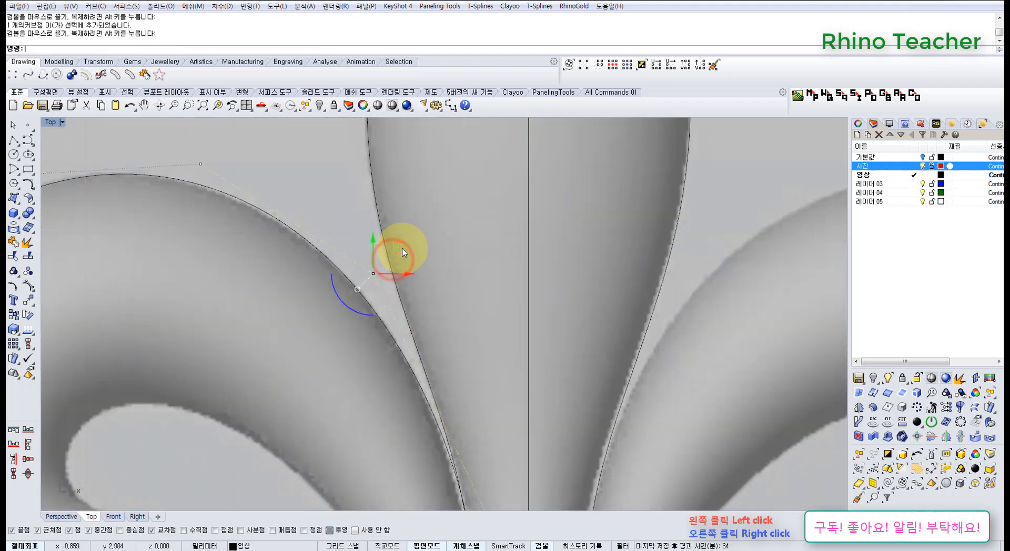
Step: Move the control point at the large left scroll's upper-left shoulder slightly towards the scroll's edge in the reference picture
scroll(402, 258, down, 5)
right_drag(299, 271, 435, 247)
scroll(212, 252, up, 3)
drag(166, 230, 251, 287)
right_drag(250, 286, 344, 300)
scroll(345, 299, up, 4)
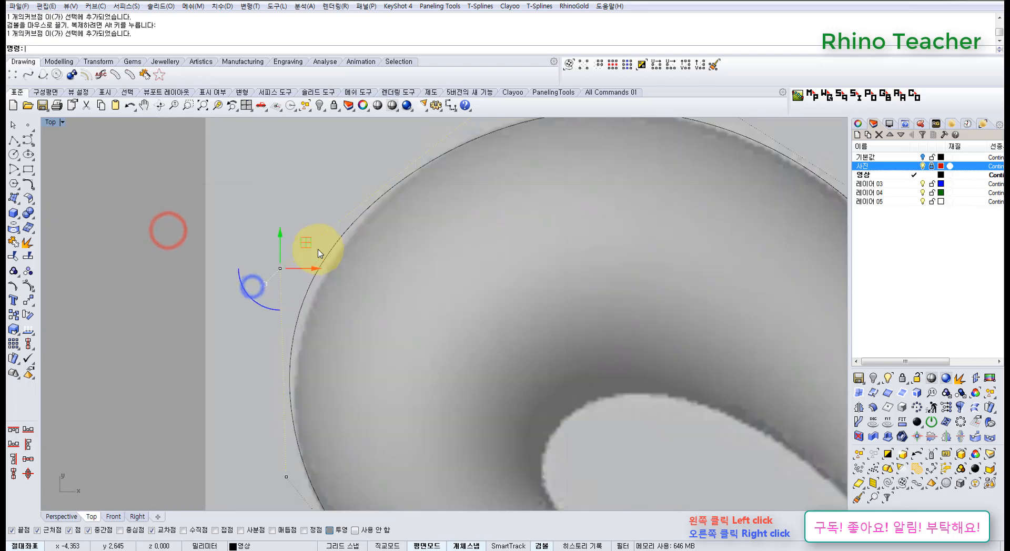
drag(308, 248, 324, 245)
Step: Move the control point on the large scroll's lower-left side slightly to the left to follow the picture
scroll(340, 265, down, 4)
right_drag(338, 323, 370, 236)
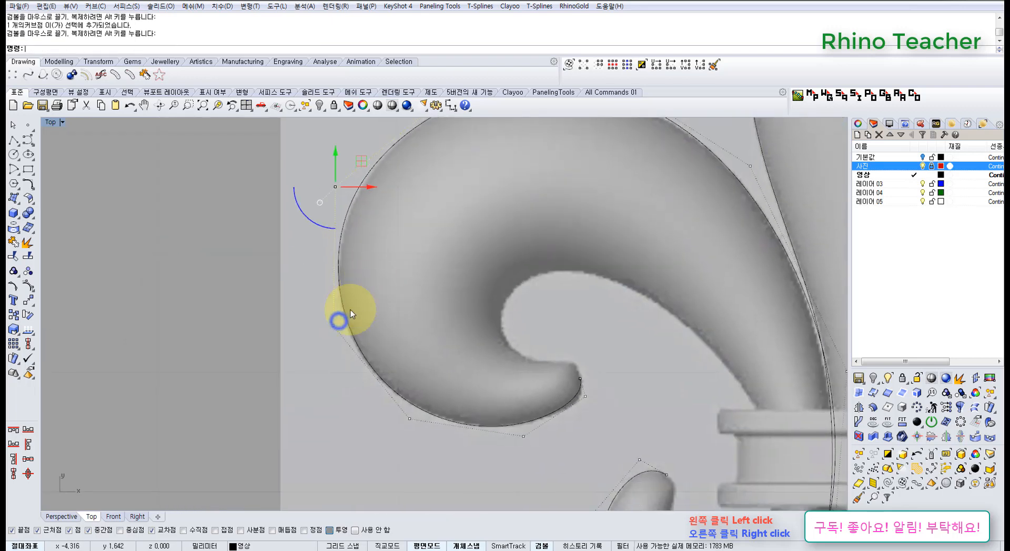
drag(290, 315, 383, 348)
right_drag(384, 347, 347, 283)
scroll(313, 246, up, 4)
drag(307, 244, 308, 245)
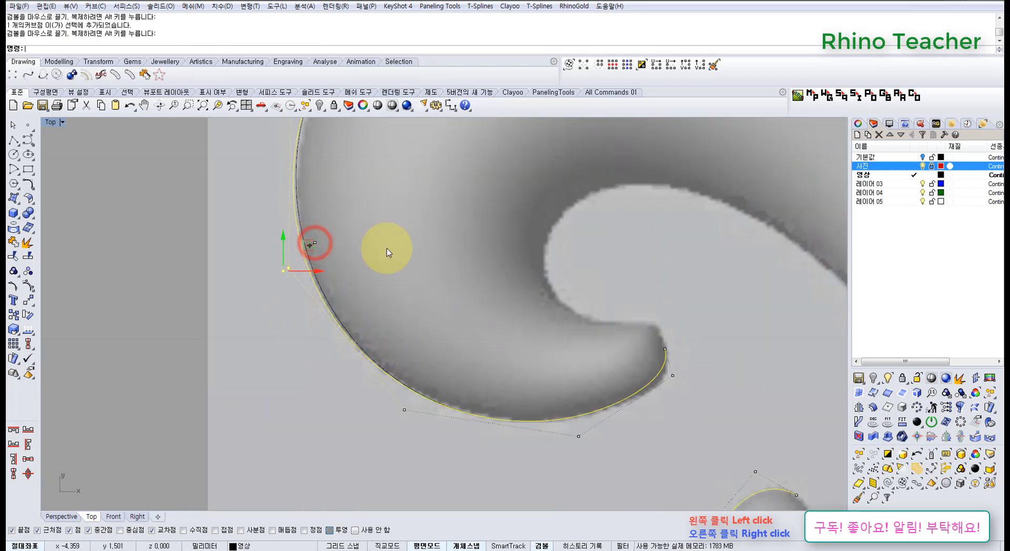
click(406, 248)
Step: Readjust the control point at the large scroll's upper-left shoulder slightly up and to the right, and deselect it
right_drag(453, 299, 354, 313)
scroll(354, 311, down, 6)
right_drag(413, 297, 345, 312)
scroll(229, 261, up, 6)
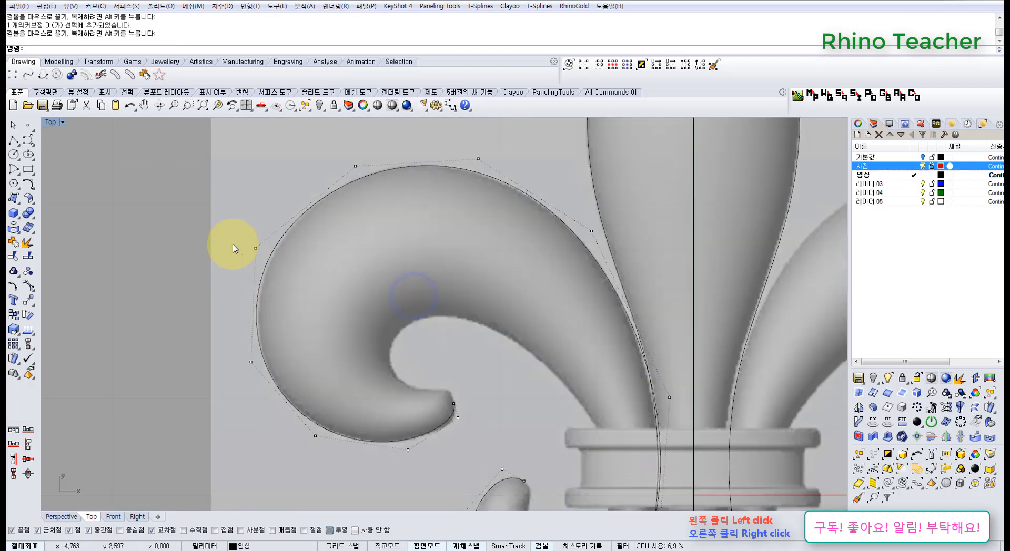
drag(228, 223, 302, 265)
right_drag(303, 266, 320, 336)
scroll(319, 337, up, 4)
drag(268, 287, 278, 282)
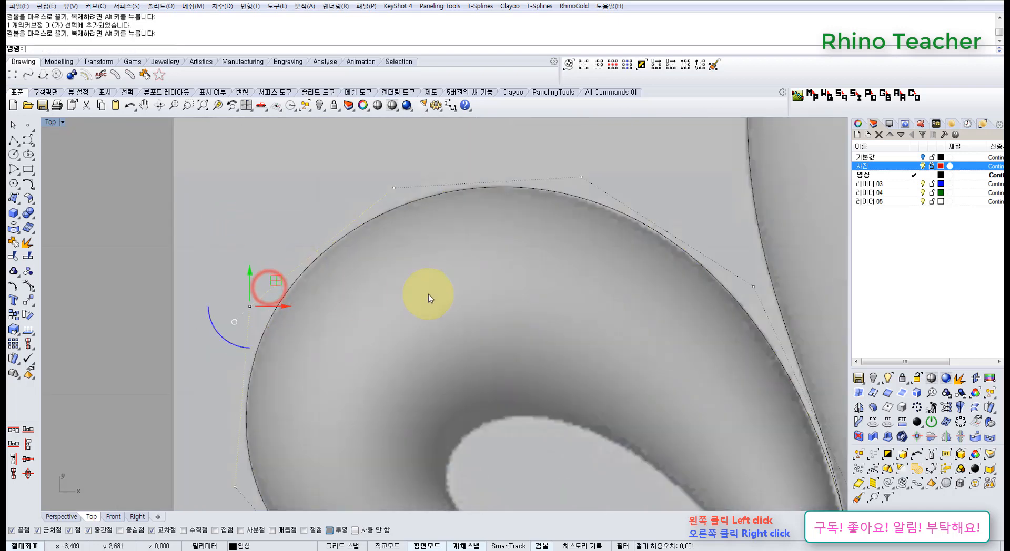
click(428, 293)
Step: Move the control point above the large scroll's crest, on the petal side, slightly to the left
scroll(475, 313, down, 6)
right_drag(507, 331, 363, 318)
scroll(410, 242, up, 4)
drag(330, 183, 409, 255)
right_drag(402, 263, 416, 322)
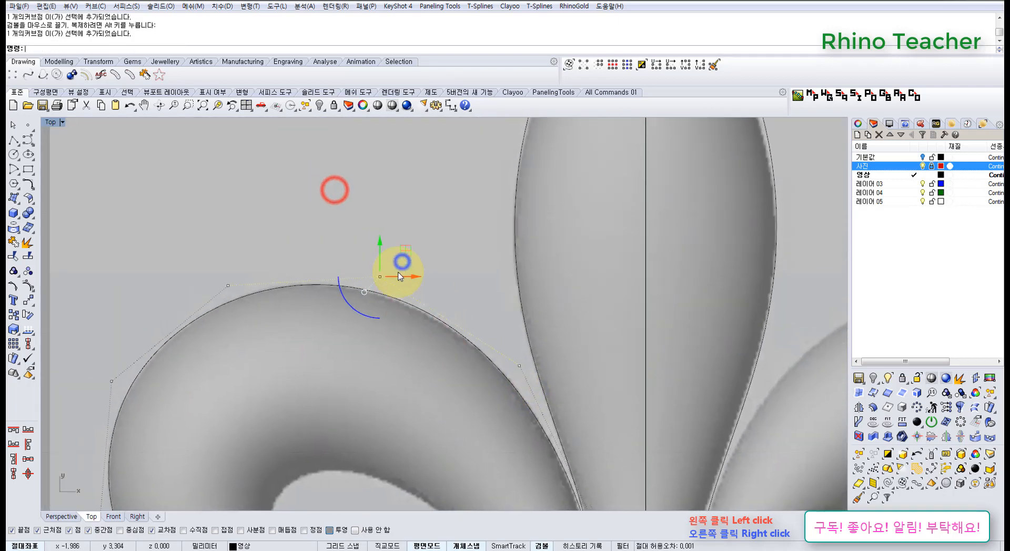
drag(408, 251, 400, 251)
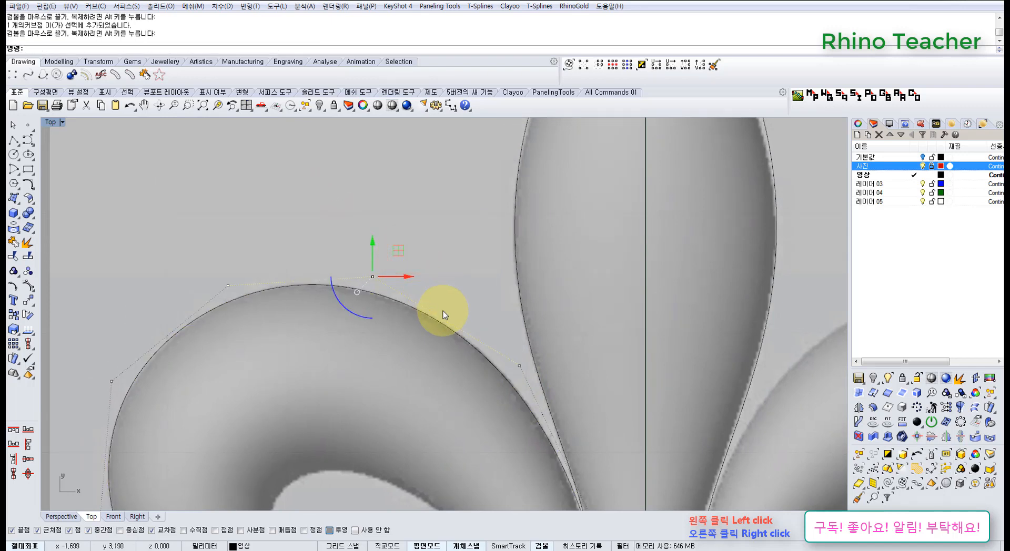
Step: Check the scroll curve against the picture and fine-tune the control points along its lower edge
scroll(441, 380, down, 5)
right_drag(442, 378, 434, 258)
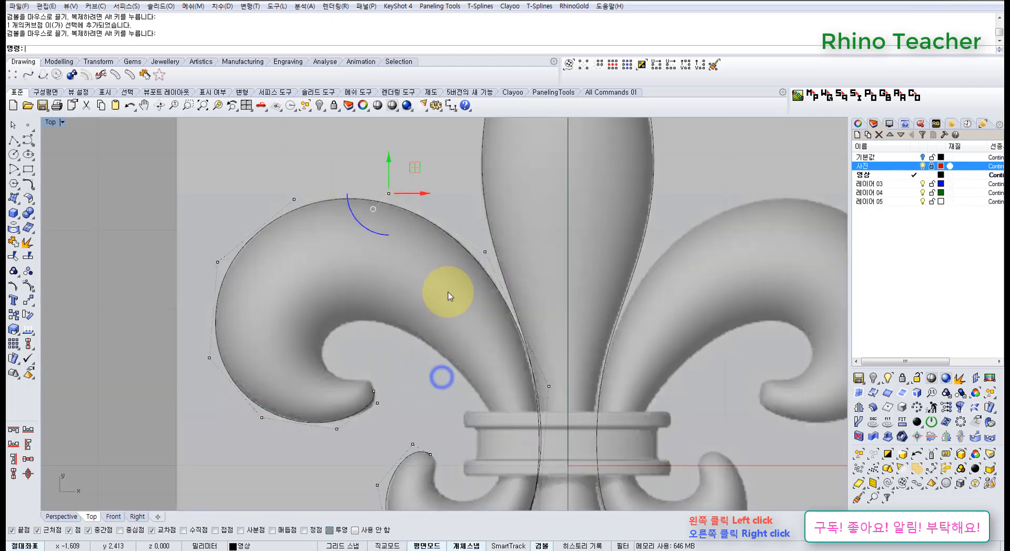
right_drag(442, 324, 426, 263)
scroll(427, 271, down, 1)
scroll(435, 377, up, 6)
scroll(434, 368, down, 6)
right_drag(398, 365, 404, 331)
scroll(401, 338, up, 10)
drag(295, 289, 361, 290)
scroll(356, 293, up, 4)
scroll(377, 301, down, 6)
right_drag(437, 352, 426, 264)
drag(356, 360, 358, 337)
scroll(395, 342, up, 6)
click(451, 316)
Step: Fine-tune the control point at the curled tip of the large scroll so the curve meets the pictured tip
scroll(481, 314, down, 8)
right_drag(485, 253, 458, 348)
right_drag(474, 287, 501, 355)
right_drag(389, 257, 398, 272)
scroll(415, 305, up, 5)
scroll(469, 299, up, 2)
drag(474, 341, 487, 318)
click(483, 263)
scroll(481, 261, down, 5)
right_drag(467, 250, 468, 325)
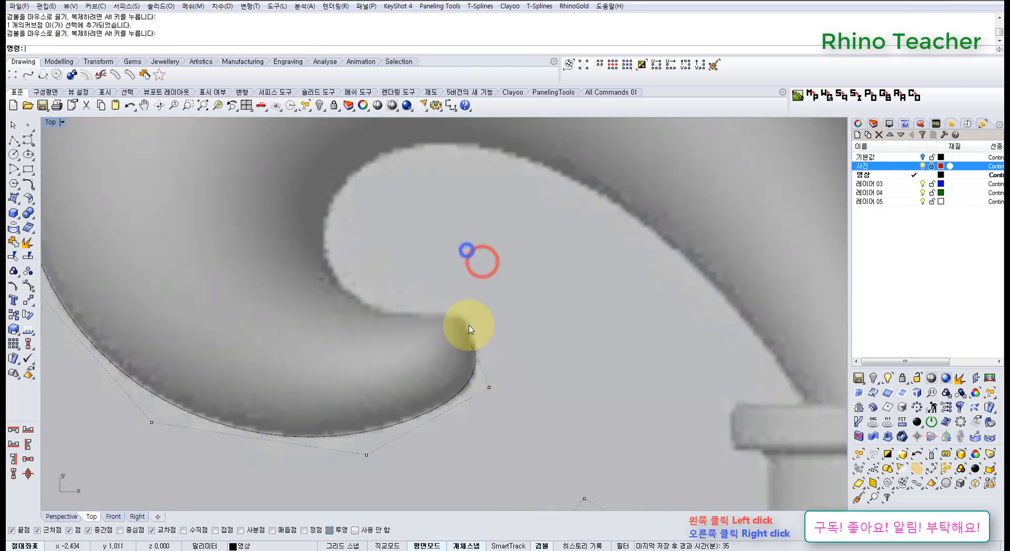
Step: Select the scroll's outer outline and extrude it vertically about 1 mm as an open surface in the Perspective view
scroll(320, 264, down, 6)
right_drag(358, 282, 342, 329)
scroll(390, 320, down, 3)
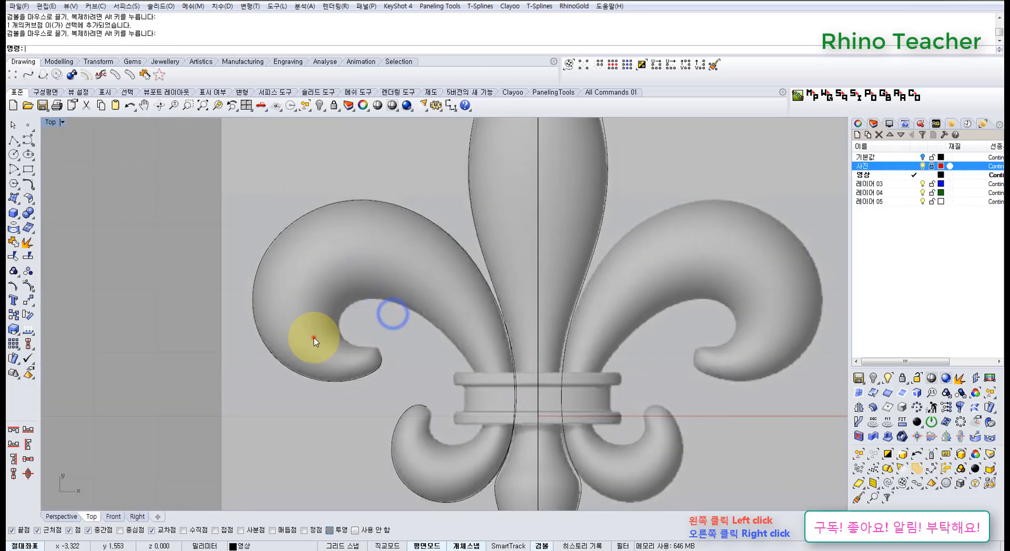
click(314, 337)
right_drag(304, 288, 270, 316)
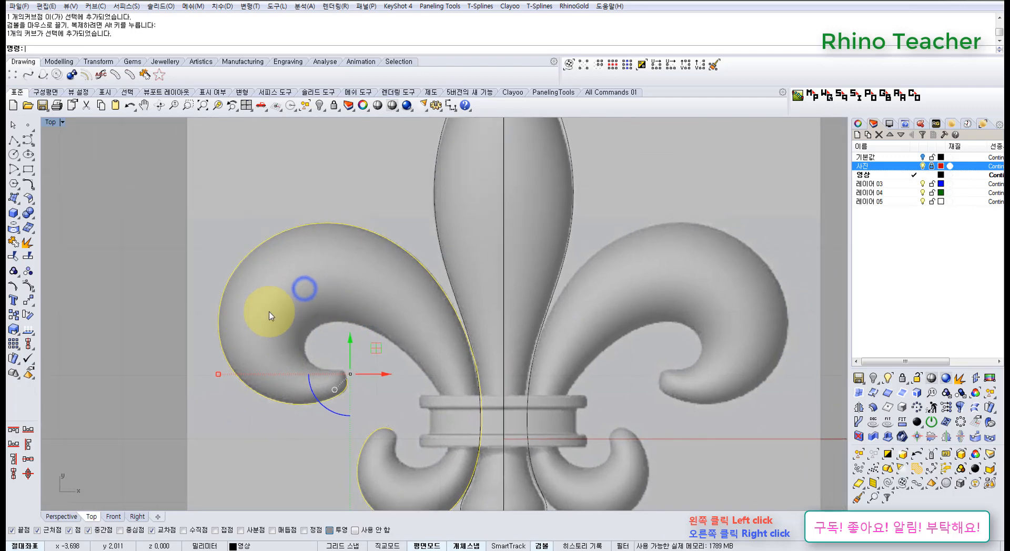
key(ctrl+F4)
right_drag(356, 320, 434, 277)
scroll(434, 279, up, 4)
right_drag(504, 301, 462, 310)
key(F5)
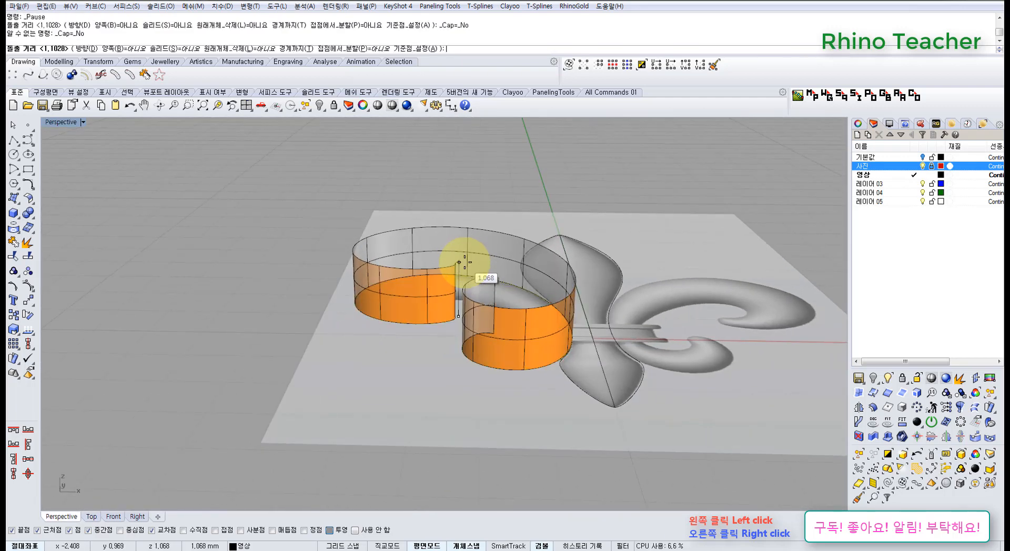
click(459, 266)
Step: Turn on the extruded scroll surface's control points and select its entire upper row
mouse_move(463, 266)
right_down()
mouse_move(467, 234)
mouse_move(464, 339)
mouse_move(455, 338)
mouse_move(458, 299)
mouse_move(468, 300)
mouse_move(460, 267)
right_up()
scroll(465, 237, up, 5)
click(455, 174)
click(500, 230)
scroll(461, 237, down, 5)
scroll(461, 267, up, 4)
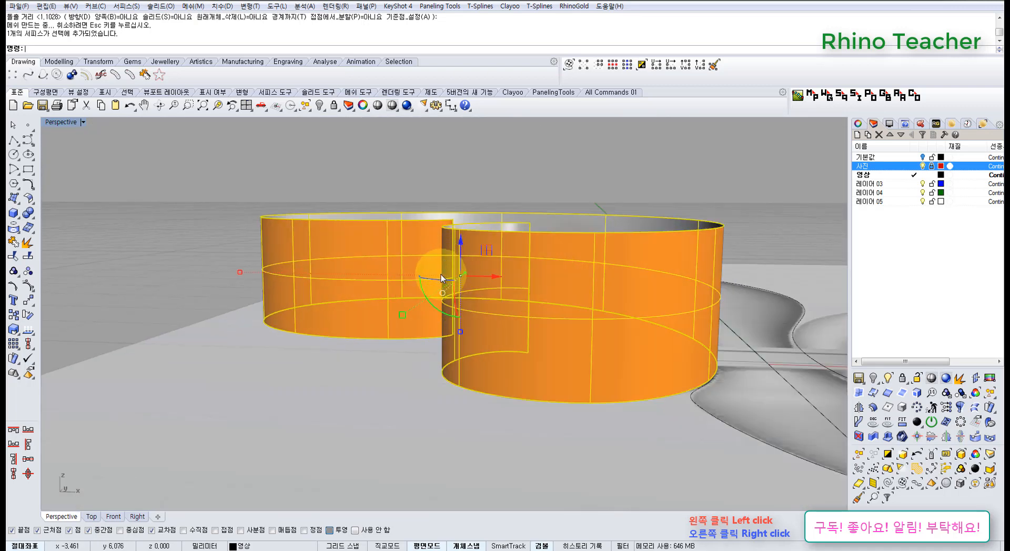
key(F10)
scroll(437, 275, down, 5)
right_drag(439, 277, 419, 263)
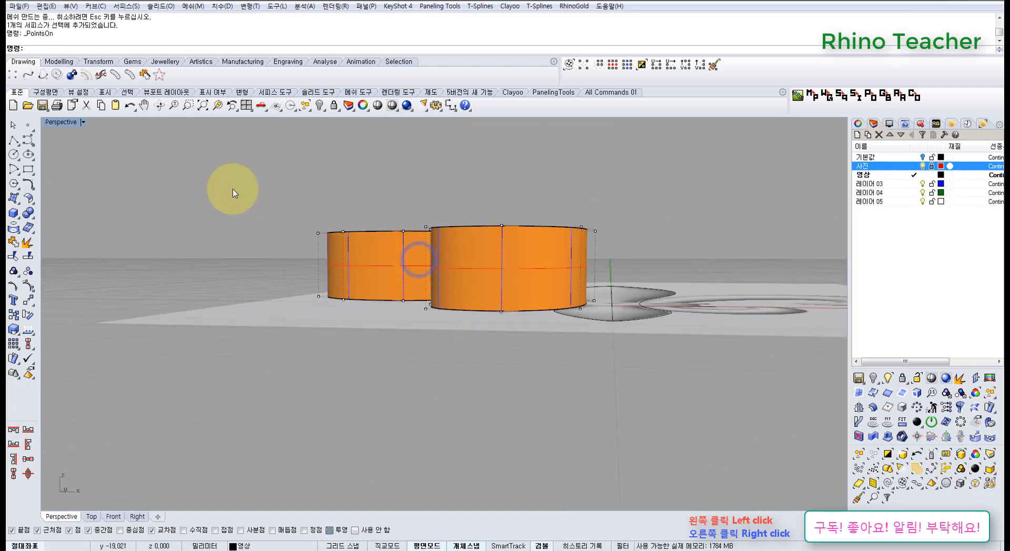
drag(234, 191, 608, 246)
Step: In the Top view, scale the upper row of surface points uniformly inward to slope the extruded wall
right_drag(493, 249, 416, 259)
right_drag(416, 262, 406, 304)
key(ctrl+F1)
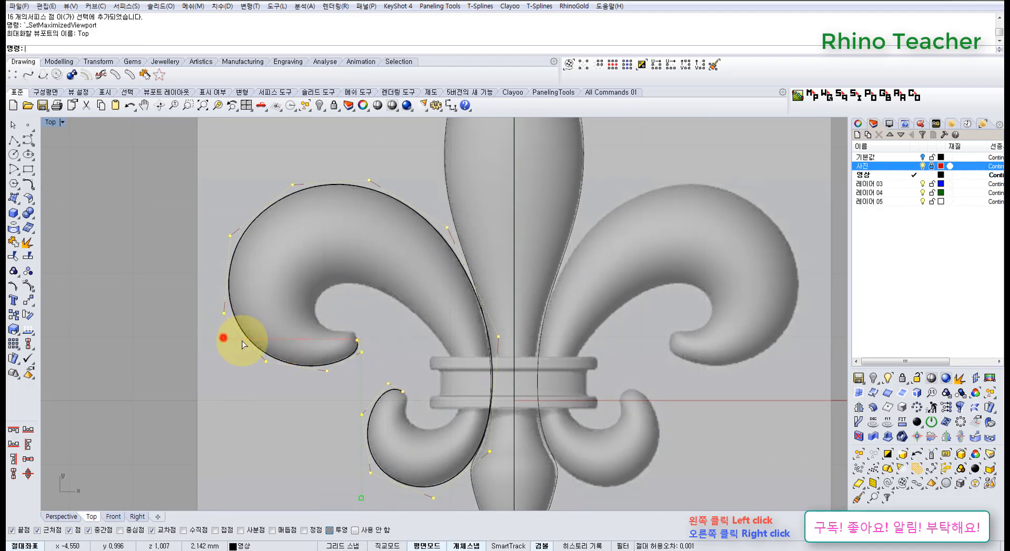
click(242, 342)
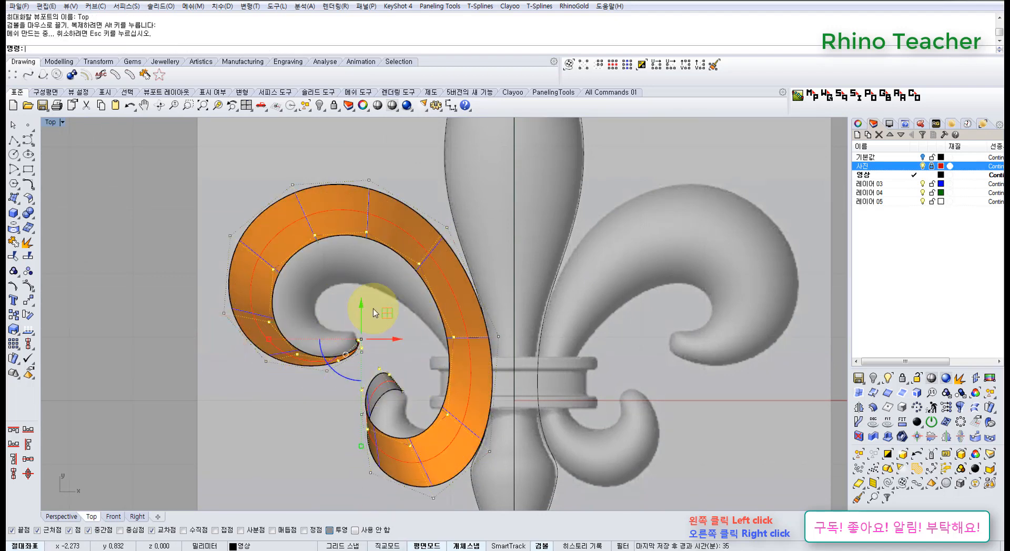
right_drag(336, 316, 348, 352)
scroll(361, 329, up, 6)
scroll(356, 290, down, 6)
Step: Turn off the control points and delete the extruded scroll surface
key(Escape)
key(Escape)
click(295, 264)
right_drag(348, 292, 316, 281)
key(Delete)
Step: Select the scroll's outer outline curve and turn on its control points
drag(304, 319, 295, 393)
right_drag(350, 367, 309, 386)
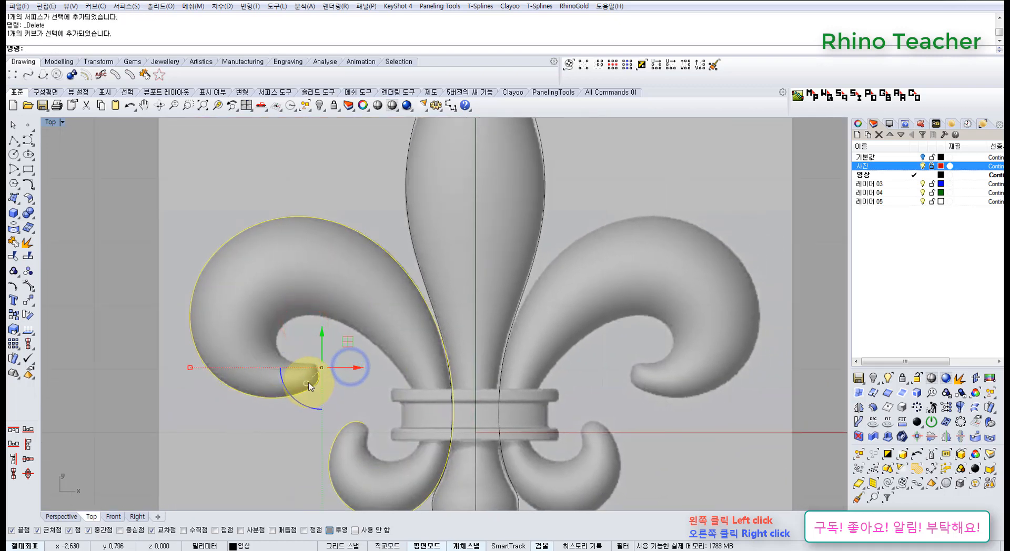
key(F10)
scroll(301, 369, up, 5)
click(13, 140)
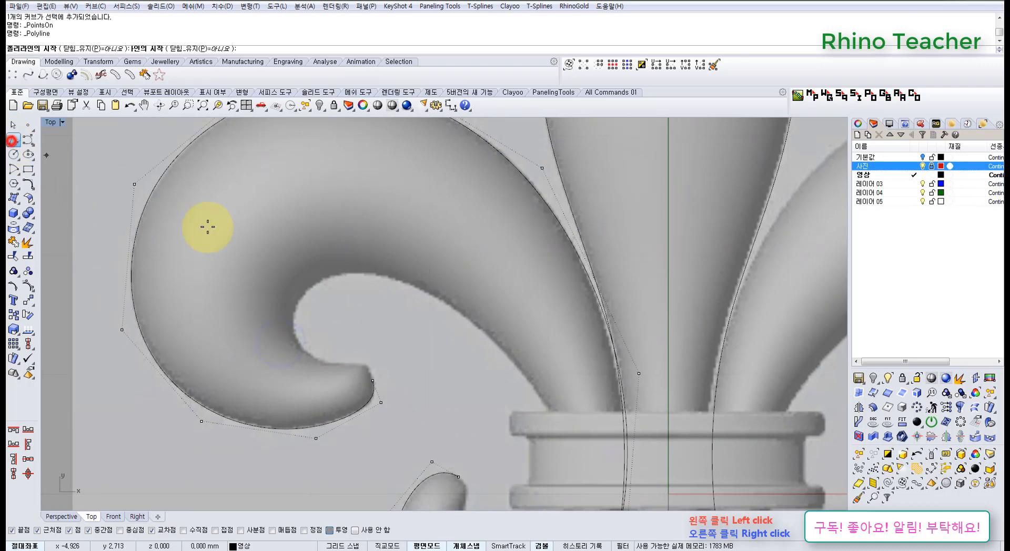
click(375, 378)
click(366, 362)
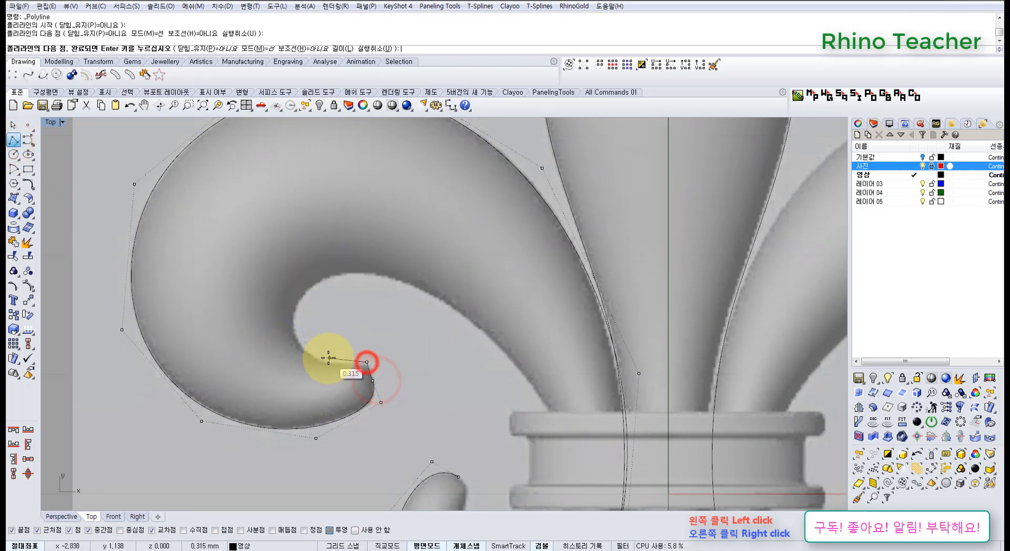
Step: Draw a degree-3 control point curve from the large scroll's tip around the inner hollow and down the stem towards the band
click(28, 140)
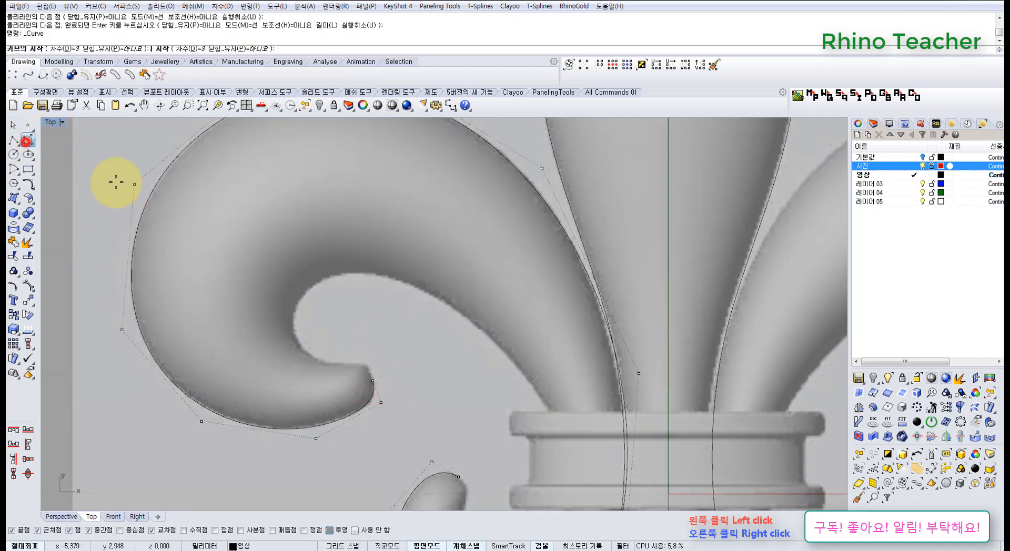
click(373, 380)
click(365, 363)
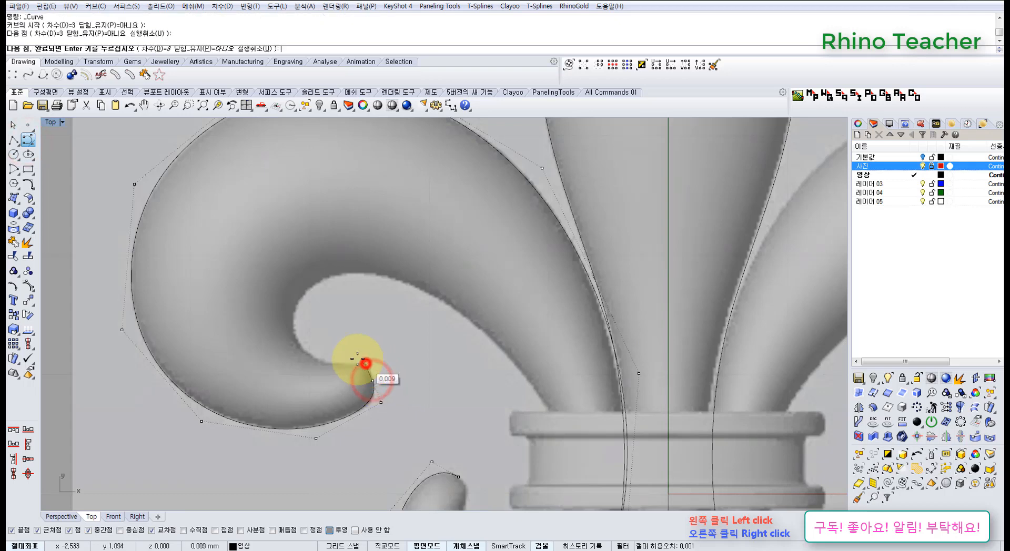
click(319, 362)
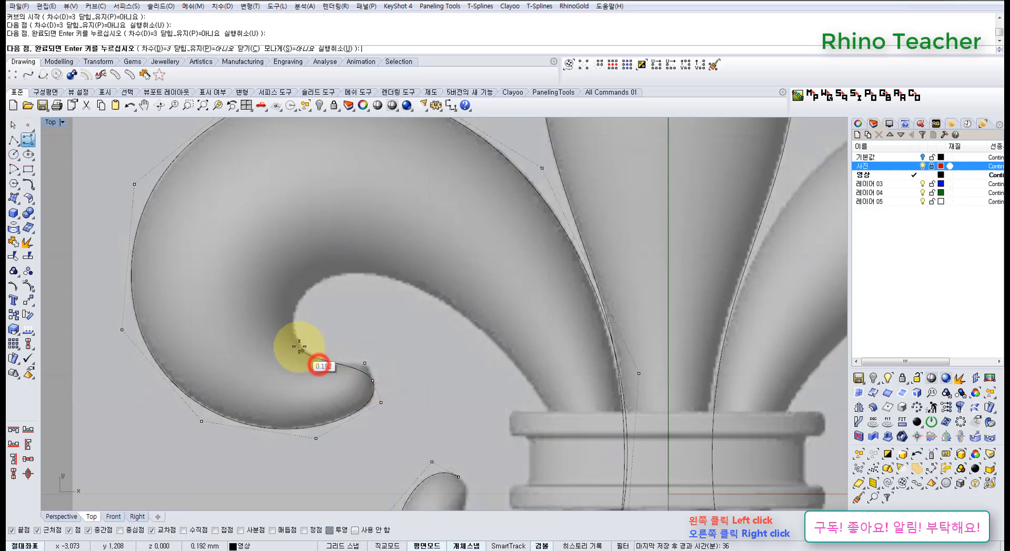
click(297, 343)
click(290, 311)
right_drag(309, 285, 286, 342)
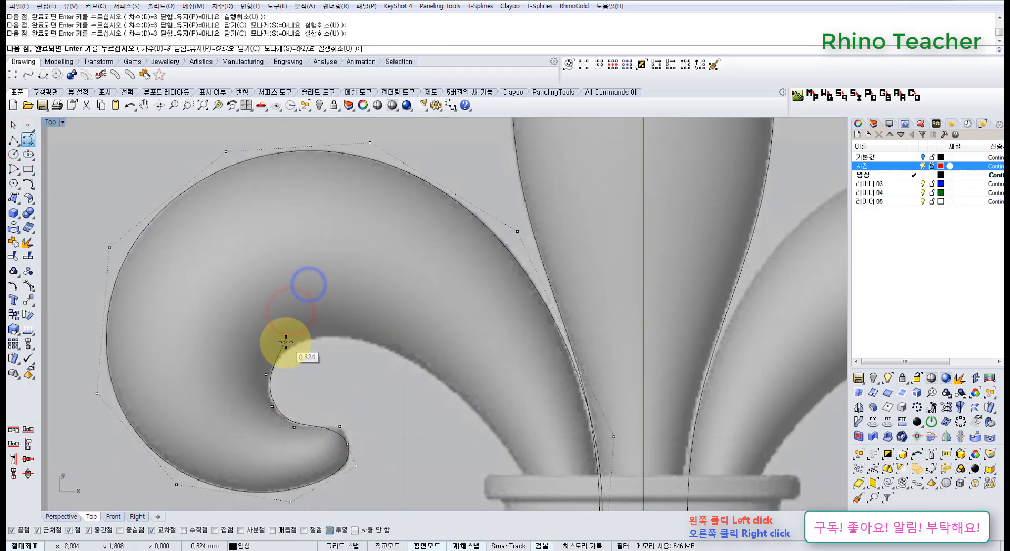
click(313, 337)
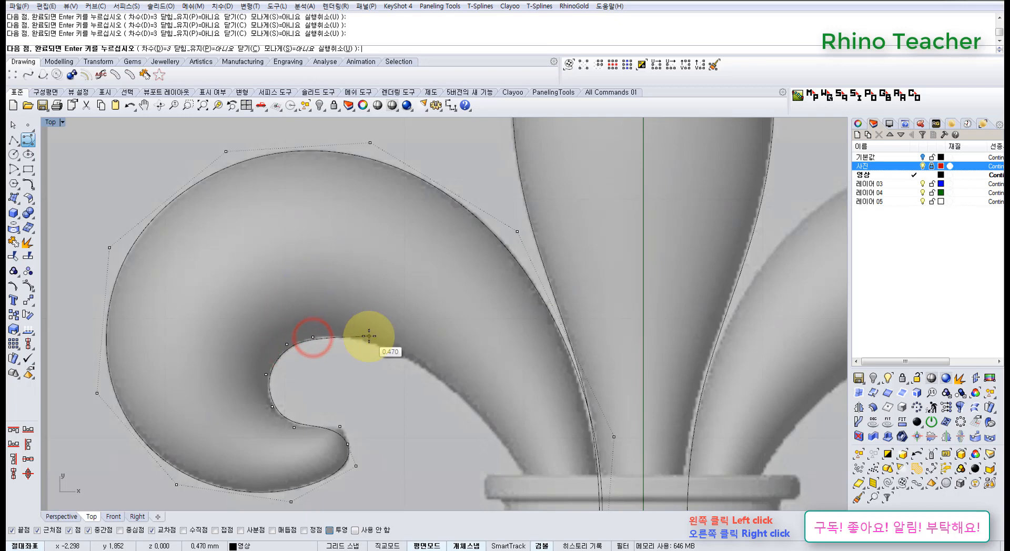
click(369, 336)
scroll(439, 363, down, 3)
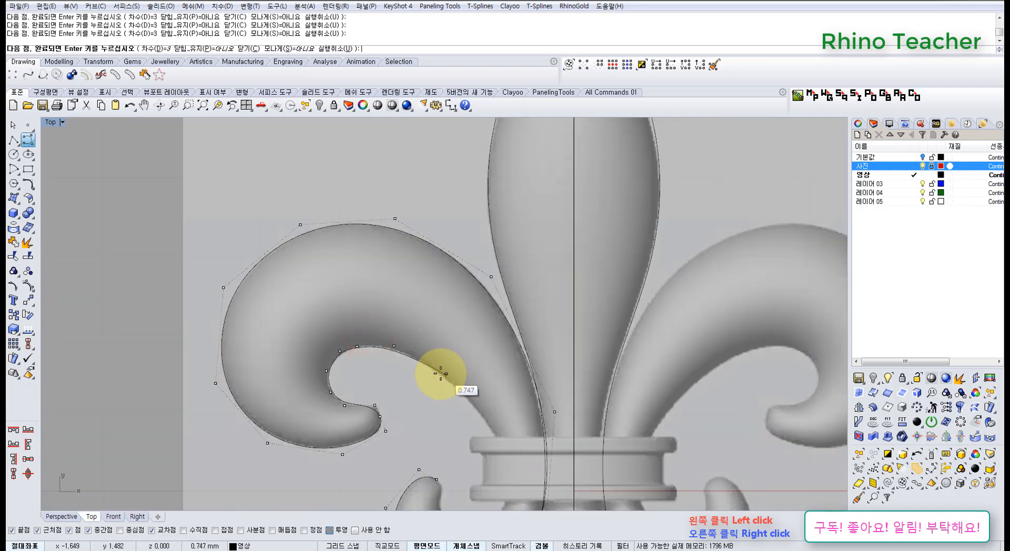
right_click(475, 405)
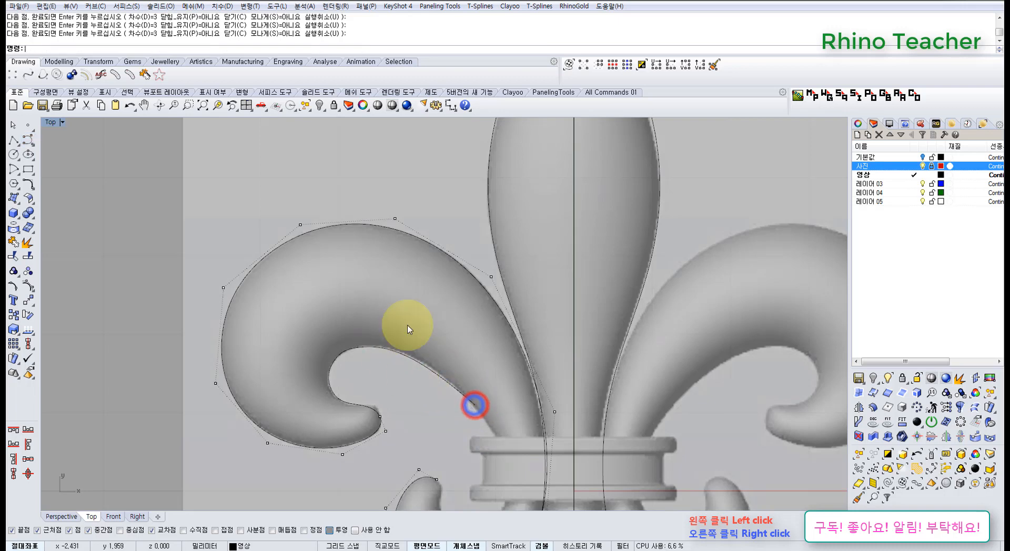
Step: Turn on the inner curve's control points and nudge those on the hollow's left bend to follow the picture
drag(376, 368, 331, 342)
right_drag(345, 344, 387, 321)
key(F10)
mouse_move(369, 360)
right_down()
mouse_move(387, 326)
mouse_move(375, 343)
right_up()
scroll(399, 347, up, 4)
drag(363, 344, 389, 364)
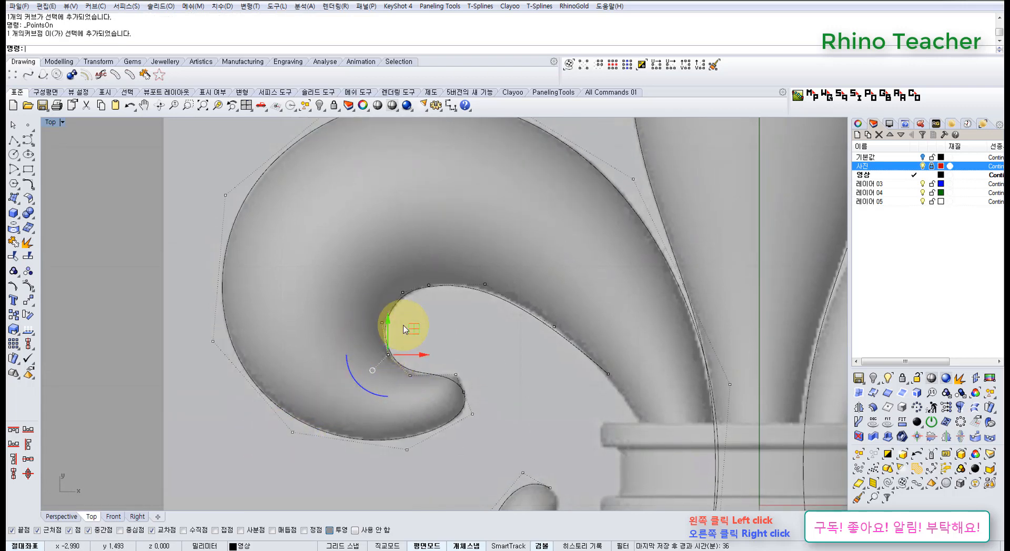
right_drag(393, 319, 386, 383)
drag(402, 364, 402, 365)
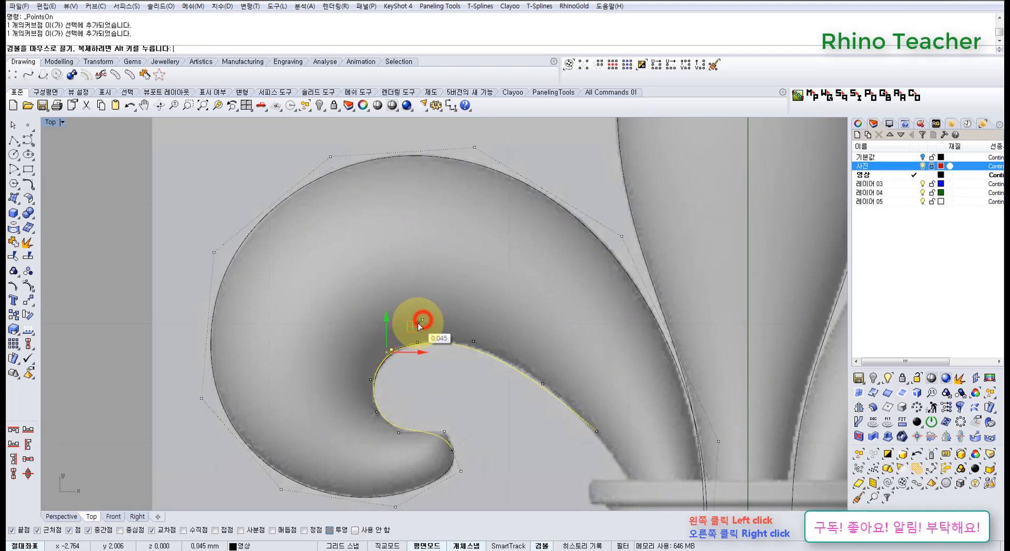
Step: Move the inner curve's control point at the top of the hollow slightly to the left
click(442, 292)
right_drag(418, 325, 341, 338)
drag(371, 388, 371, 388)
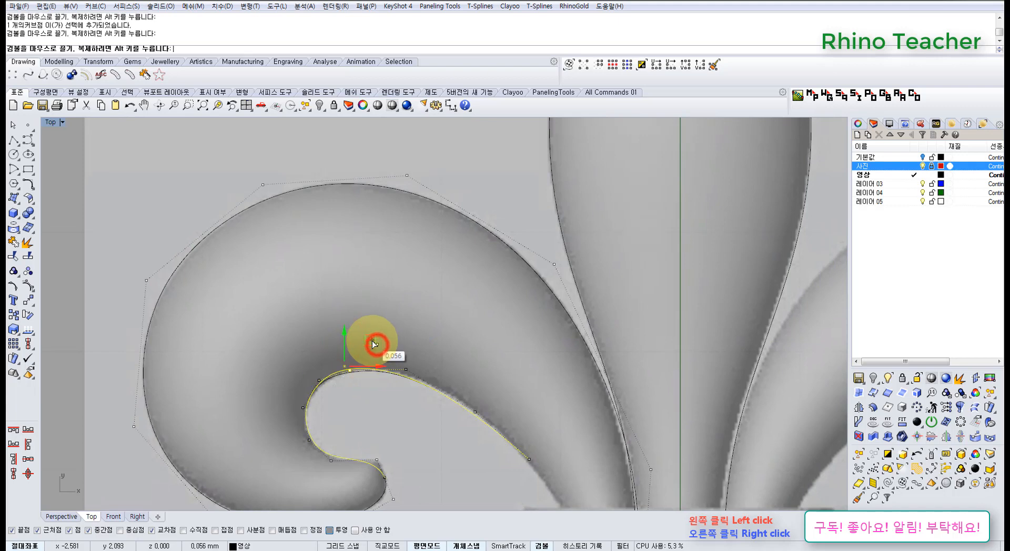
Step: Delete the curve drawn along the large scroll's inner hollow
scroll(378, 342, down, 2)
right_drag(403, 368, 301, 295)
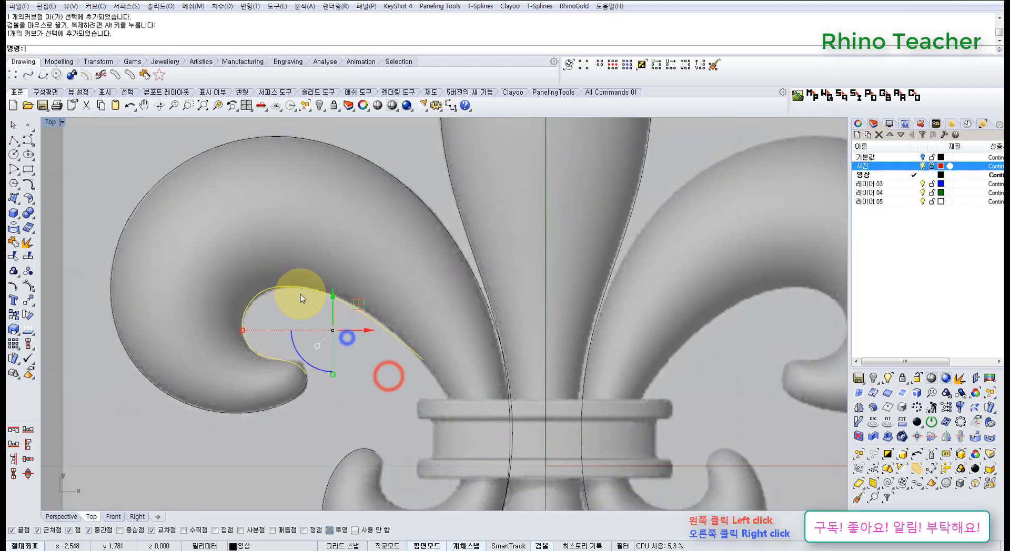
click(316, 352)
key(Delete)
Step: Select the scroll's outer outline and extrude it straight up again as an open surface in the Perspective view
click(311, 416)
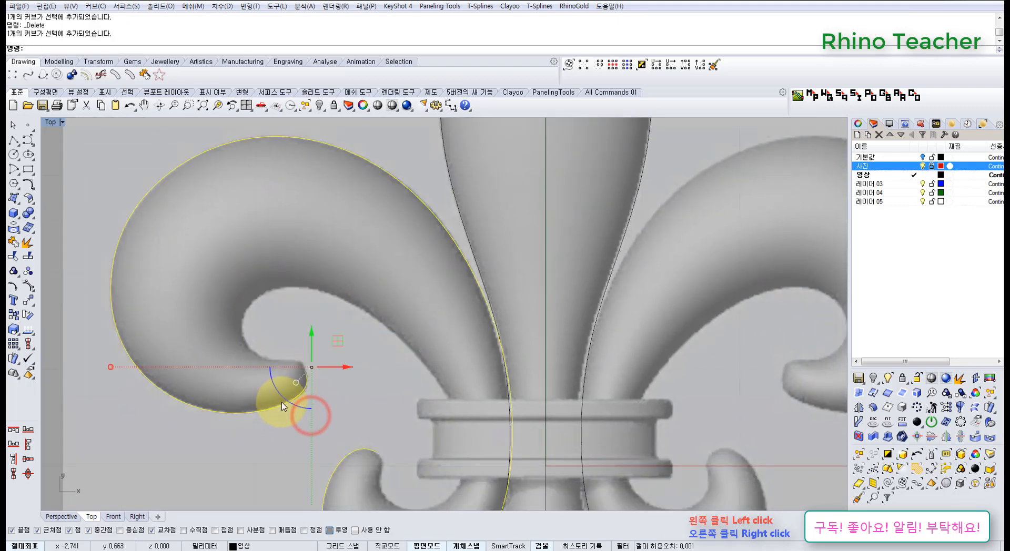
key(ctrl+Tab)
right_drag(339, 386, 344, 292)
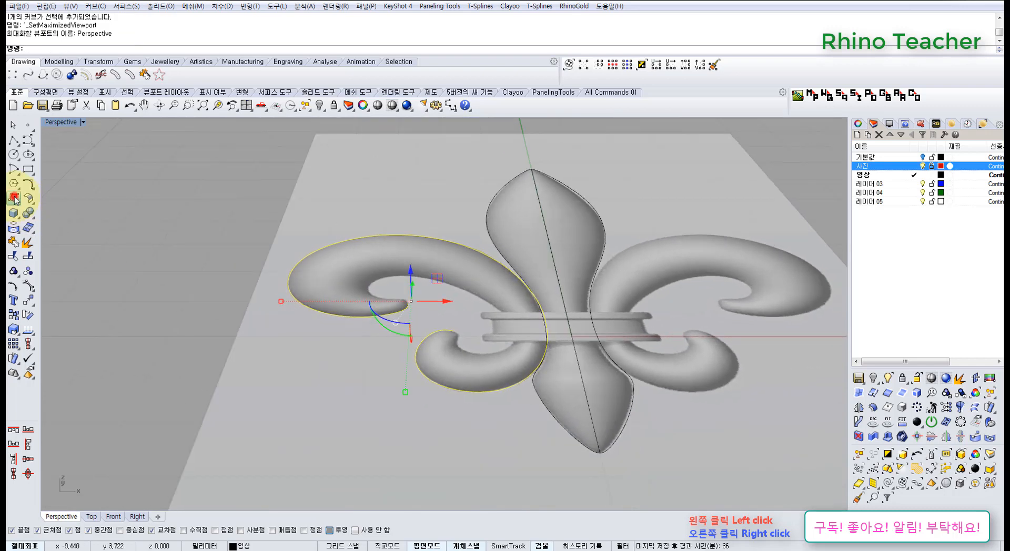
click(14, 199)
click(62, 232)
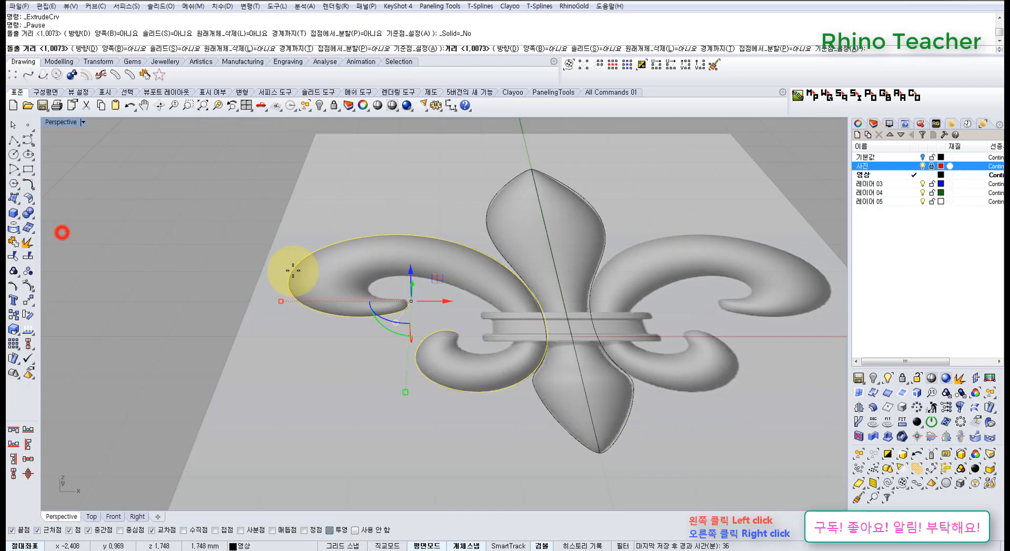
click(368, 272)
Step: Set the scroll wall's extrusion height, turn on the surface's control points and select the whole upper row
scroll(370, 295, up, 3)
click(370, 295)
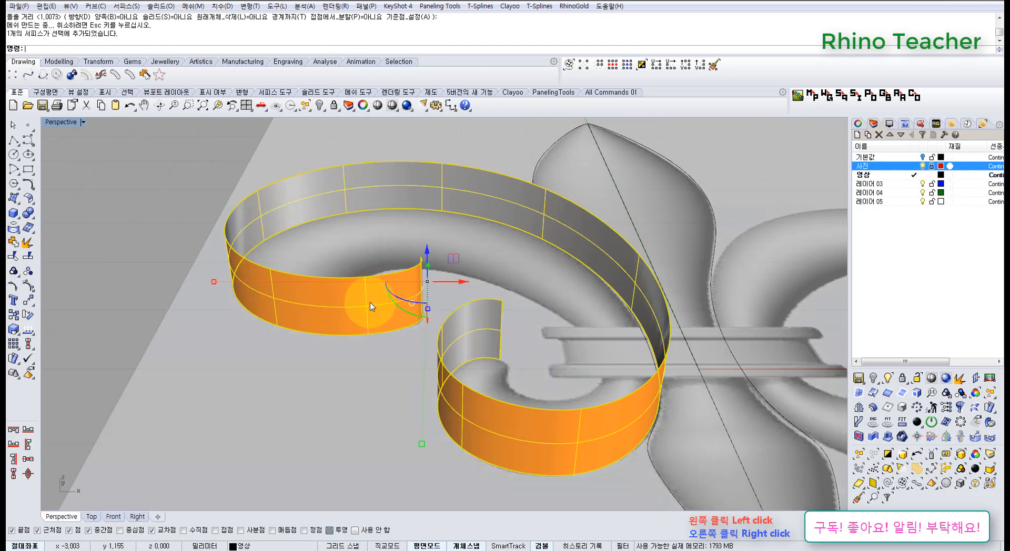
key(F10)
right_drag(401, 305, 398, 276)
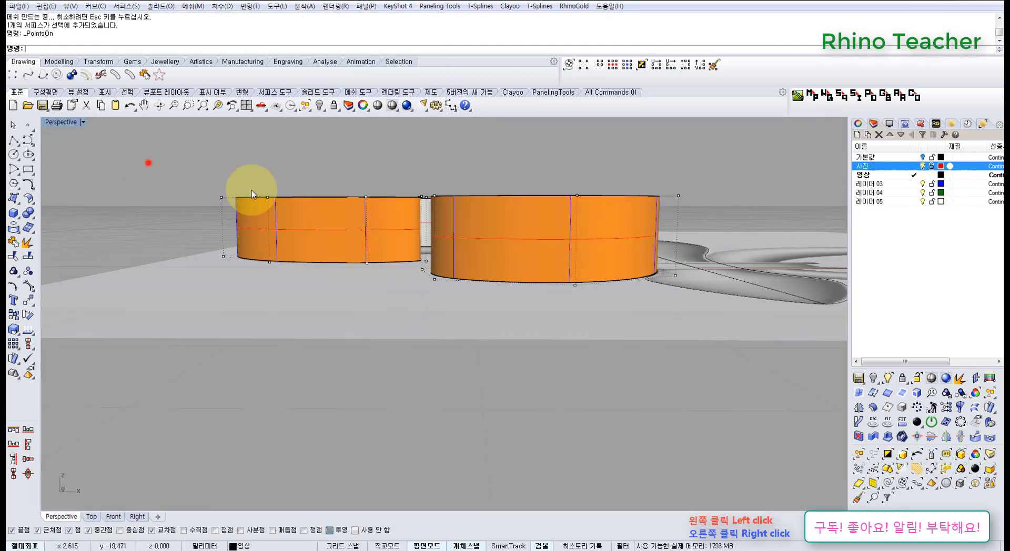
drag(148, 163, 722, 215)
Step: Scale the selected upper control points uniformly inward in the Top view
key(ctrl+F1)
scroll(422, 265, down, 8)
right_drag(380, 302, 371, 301)
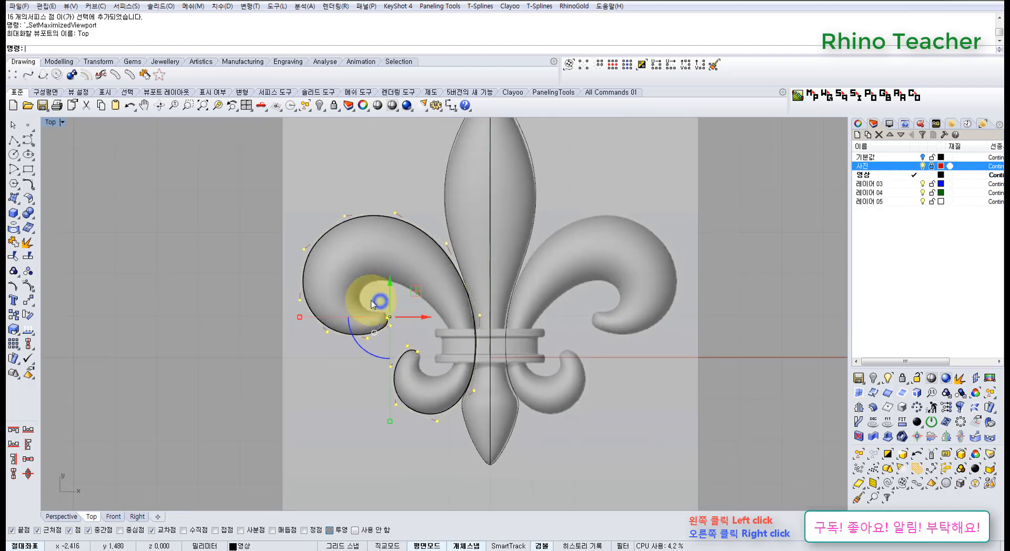
shift+drag(300, 317, 324, 319)
right_drag(394, 355, 513, 364)
Step: In the Front view, align the selected upper points in Z at 0 with Set Points, using world coordinates
key(ctrl+F2)
scroll(368, 309, down, 10)
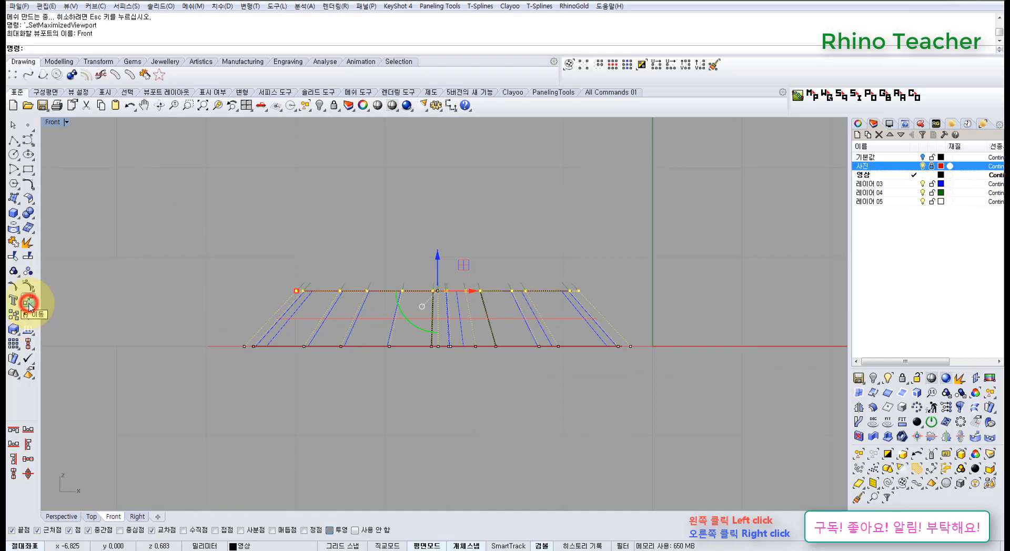
click(29, 303)
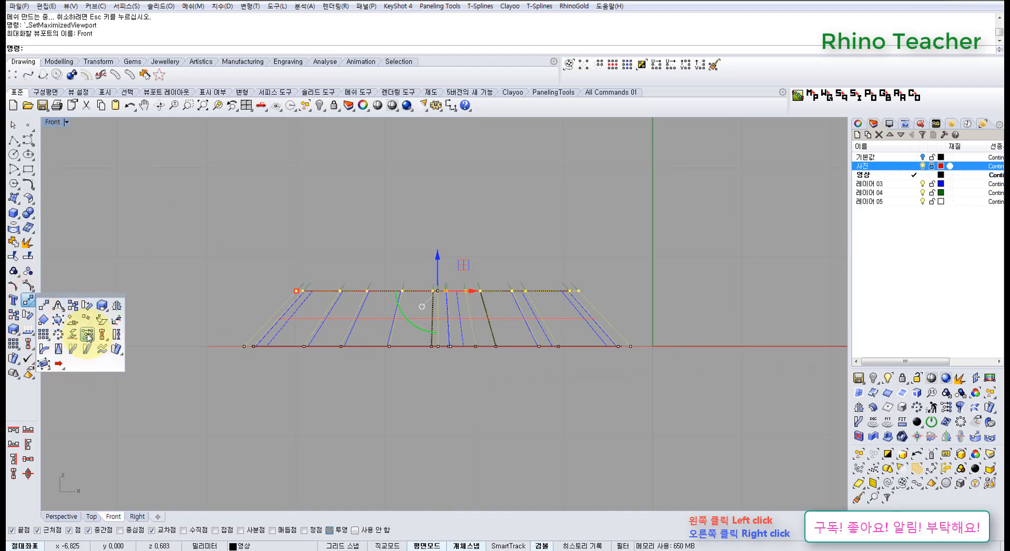
click(88, 335)
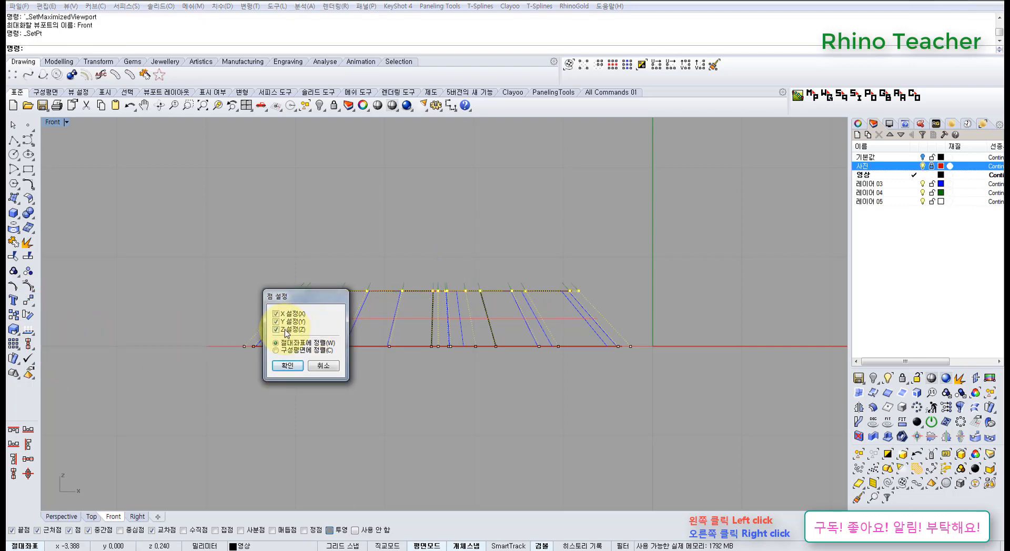
click(287, 365)
text(0)
key(Return)
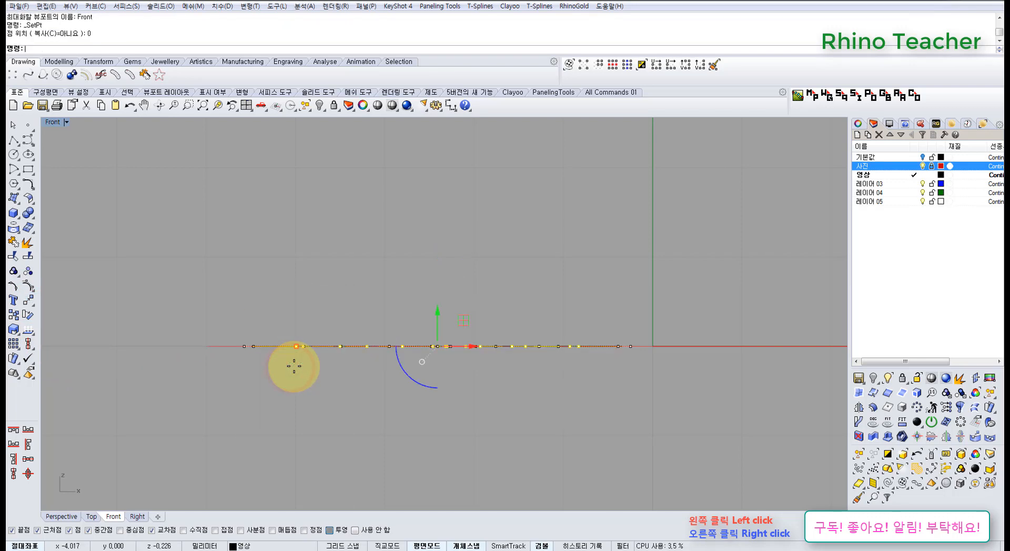
Step: In the Top view, move the inner edge's control point next to the large scroll's tip up and to the left
key(ctrl+F1)
ctrl+right_drag(339, 347, 382, 277)
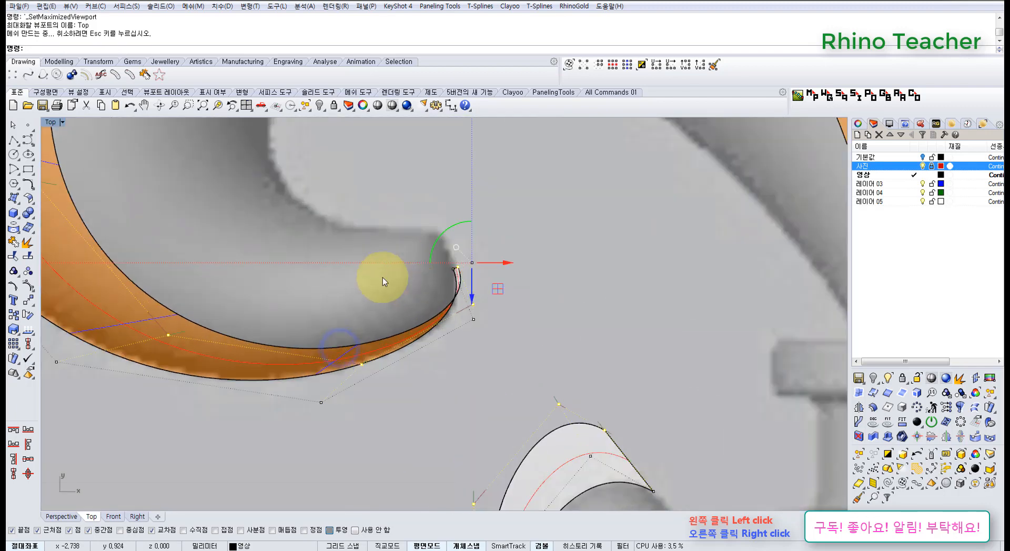
scroll(443, 297, down, 8)
right_drag(433, 317, 404, 345)
click(458, 343)
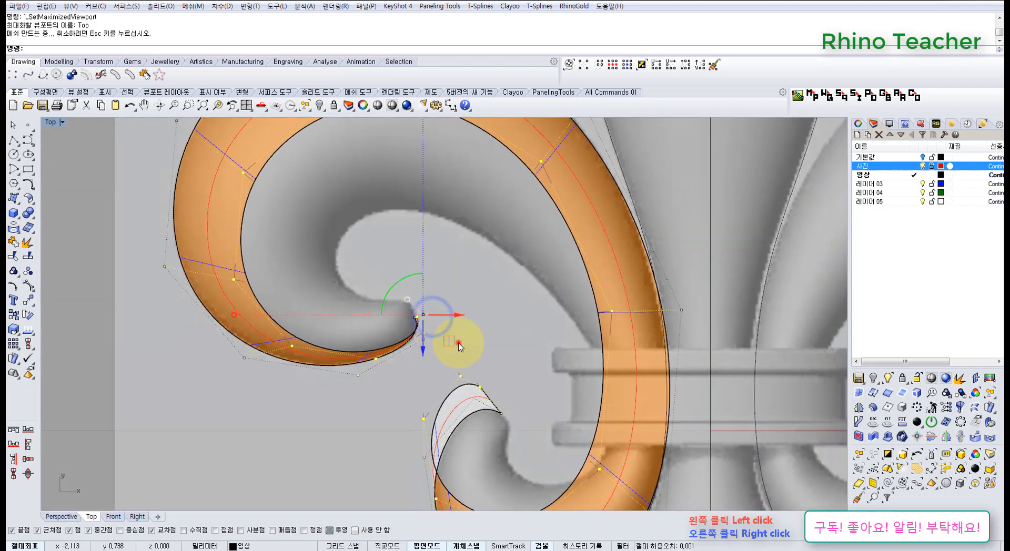
scroll(417, 321, up, 6)
scroll(415, 319, up, 5)
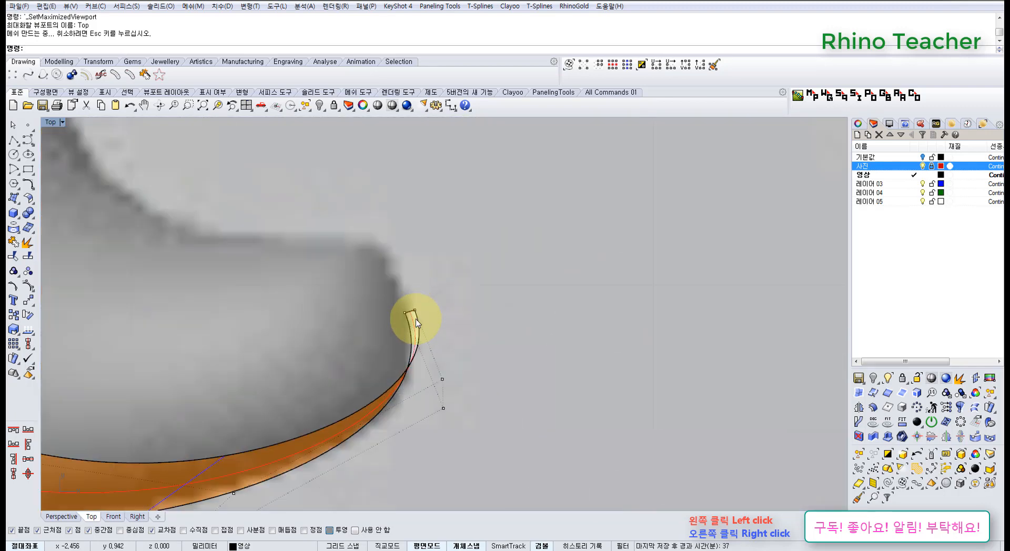
drag(475, 354, 363, 171)
scroll(416, 294, up, 5)
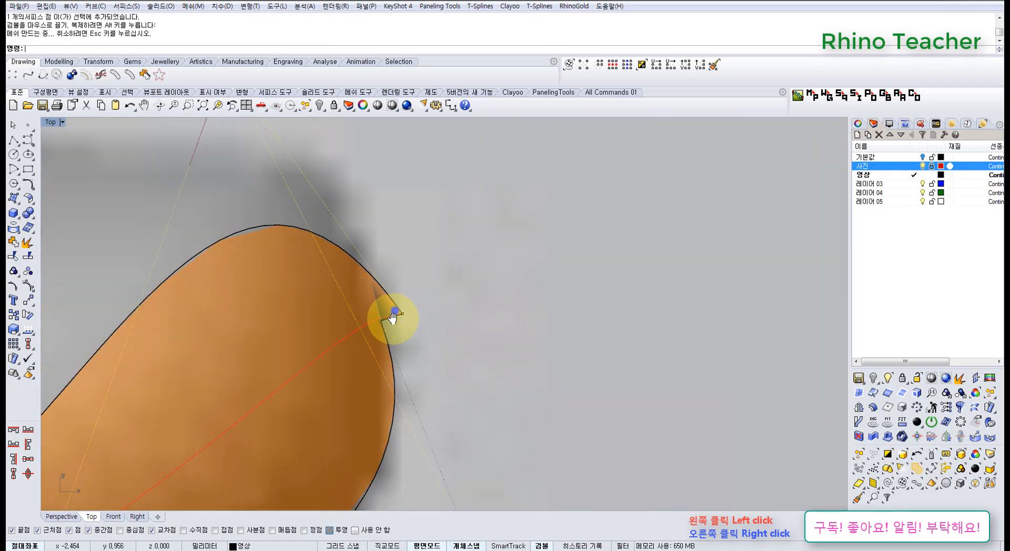
Step: Move the inner edge's end point at the large scroll's tip exactly onto the outer edge's end point
right_drag(395, 310, 391, 301)
scroll(397, 286, up, 8)
drag(395, 277, 443, 346)
scroll(442, 343, down, 4)
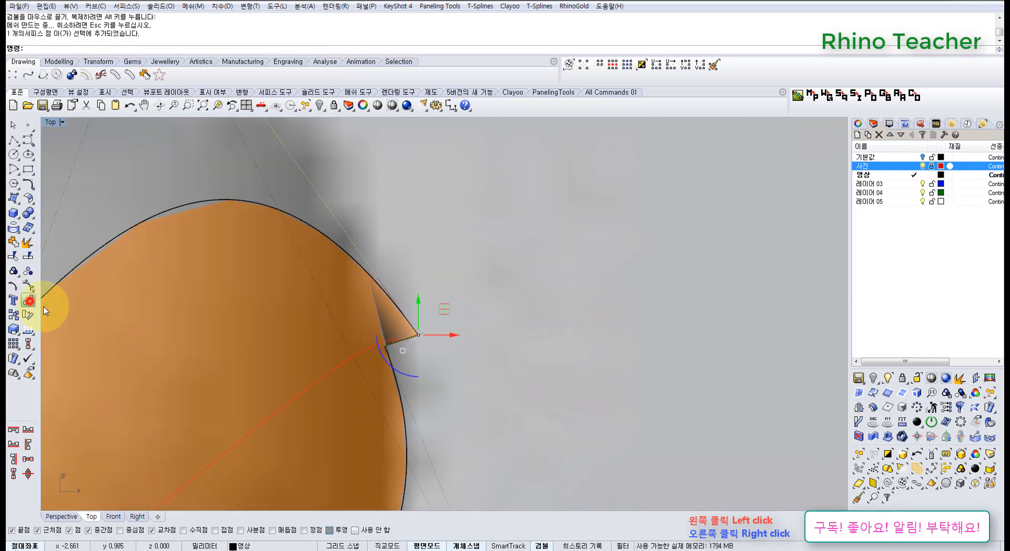
click(28, 301)
scroll(421, 347, up, 3)
click(427, 328)
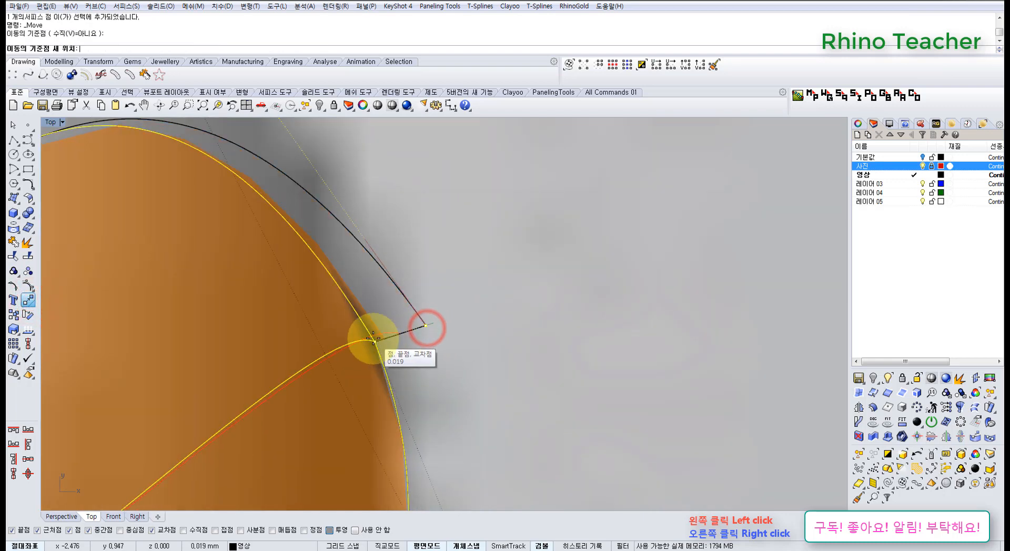
scroll(387, 338, down, 10)
Step: Nudge the inner control point beside the large scroll's tip to the right and slightly up to round the tip
right_drag(330, 305, 390, 310)
scroll(390, 311, down, 4)
drag(345, 245, 397, 285)
right_drag(397, 287, 393, 329)
drag(388, 277, 415, 267)
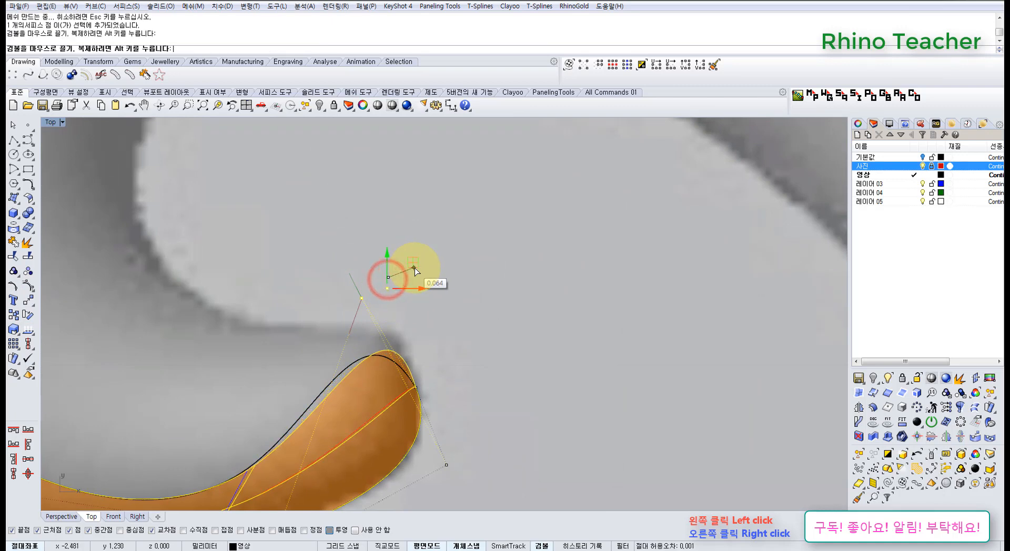
scroll(308, 362, down, 2)
Step: Move the second inner control point behind the large scroll's tip upward, toward the hollow's lower edge
right_drag(308, 362, 470, 257)
scroll(469, 258, down, 6)
scroll(406, 332, up, 6)
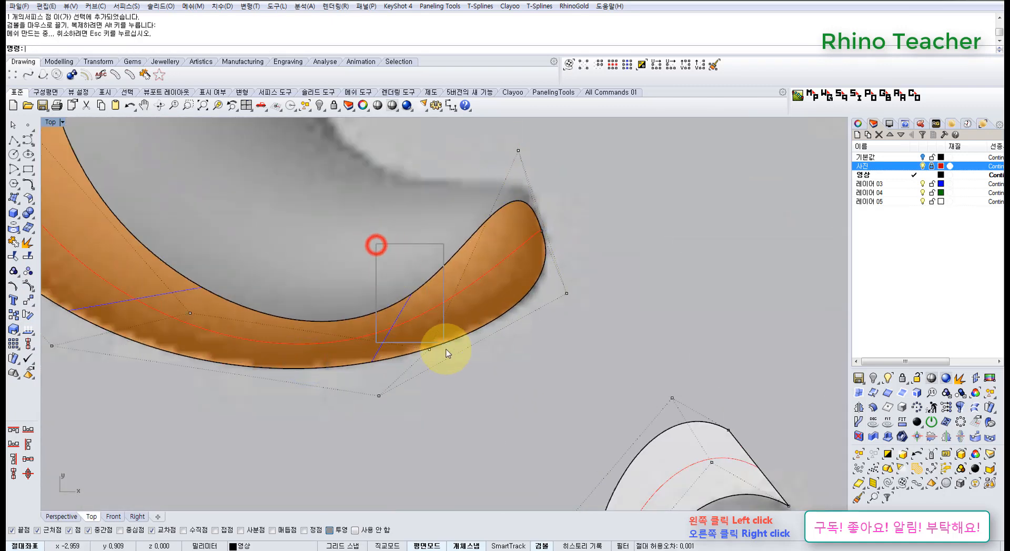
drag(446, 349, 447, 351)
right_drag(444, 311, 446, 388)
drag(459, 400, 428, 227)
scroll(410, 237, down, 2)
Step: Move the inner control point at the large scroll's lower-left bend up and right, toward the hollow
right_drag(384, 258, 445, 358)
scroll(489, 329, down, 6)
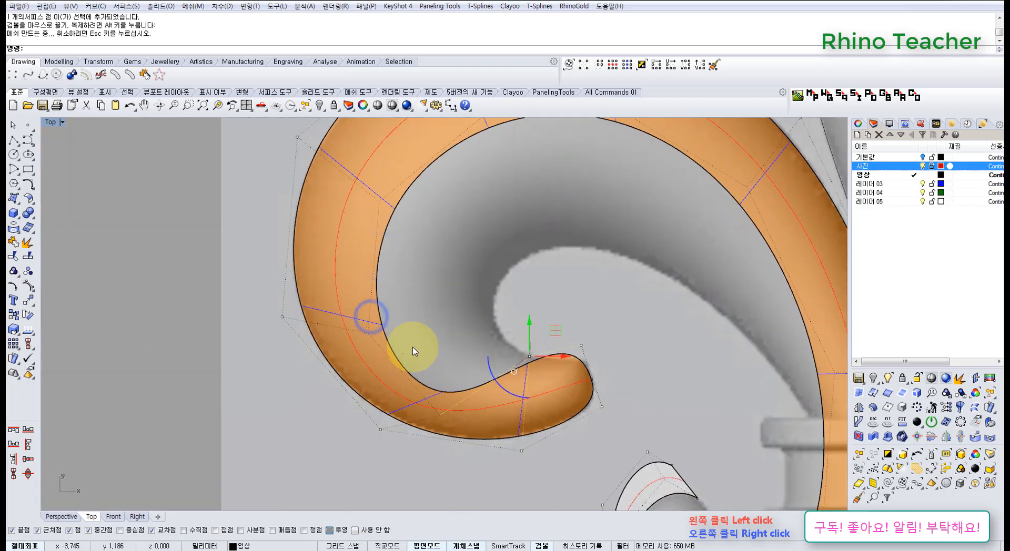
drag(422, 351, 459, 420)
right_drag(456, 369, 392, 396)
drag(404, 419, 468, 327)
Step: Move the inner control point on the large scroll's left side rightward, toward the hollow's left edge
right_drag(374, 304, 396, 341)
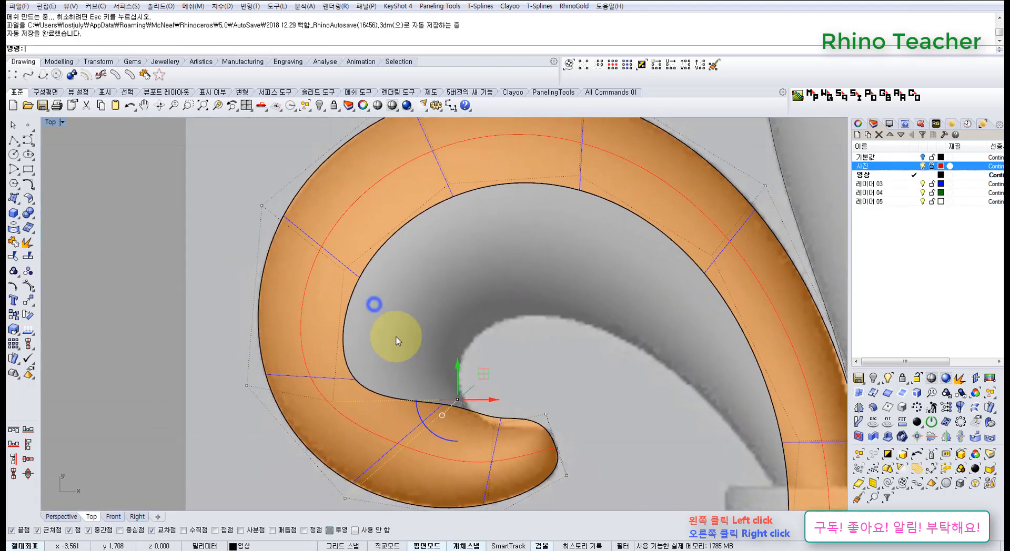
click(396, 341)
click(329, 398)
drag(375, 382, 478, 328)
click(509, 291)
Step: Move the two inner control points on the large scroll's upper-left arc together, down and right toward the hollow
right_drag(462, 239, 459, 319)
drag(314, 314, 386, 365)
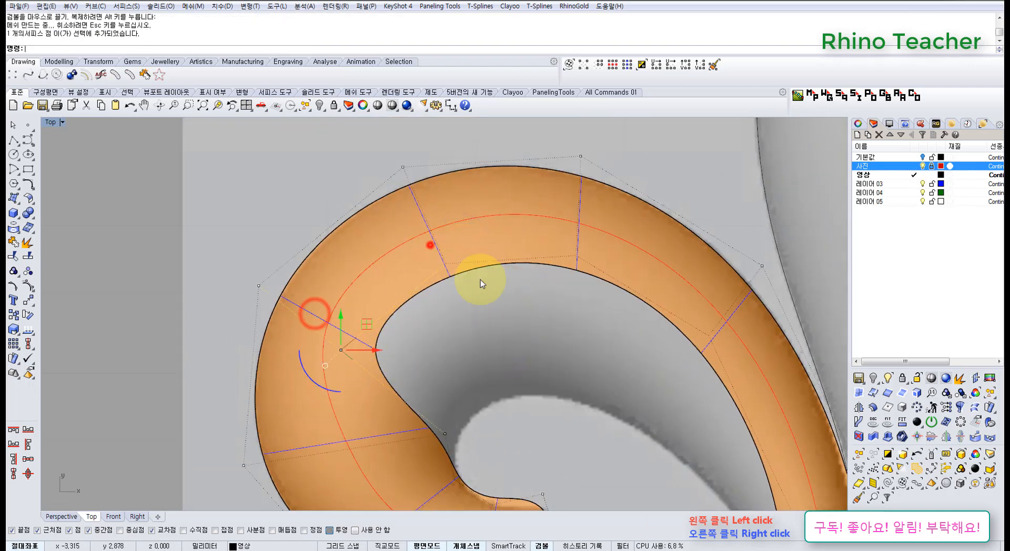
drag(419, 285, 521, 349)
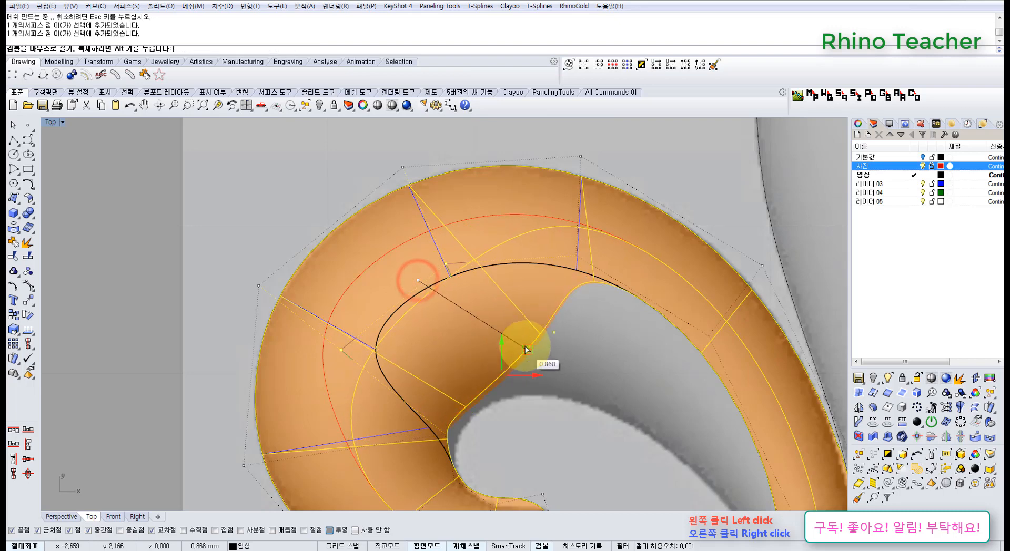
click(521, 415)
Step: Fine-tune the inner control points along the hollow's lower-left bend and just behind the tip to match the picture
right_drag(471, 424, 459, 313)
scroll(459, 313, up, 3)
drag(396, 284, 461, 305)
right_drag(518, 349, 466, 285)
click(458, 295)
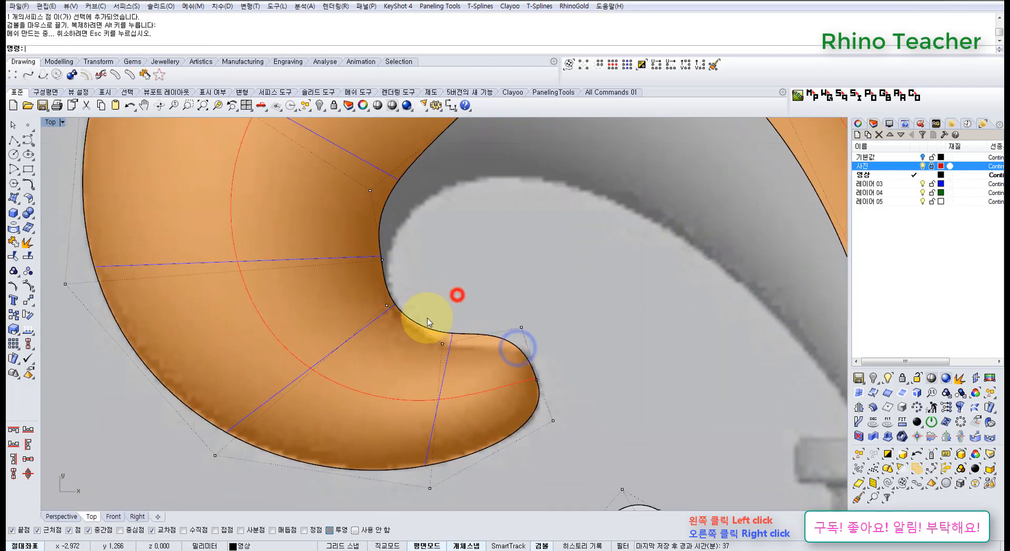
drag(436, 334, 455, 353)
drag(467, 318, 476, 340)
click(506, 301)
scroll(514, 340, up, 2)
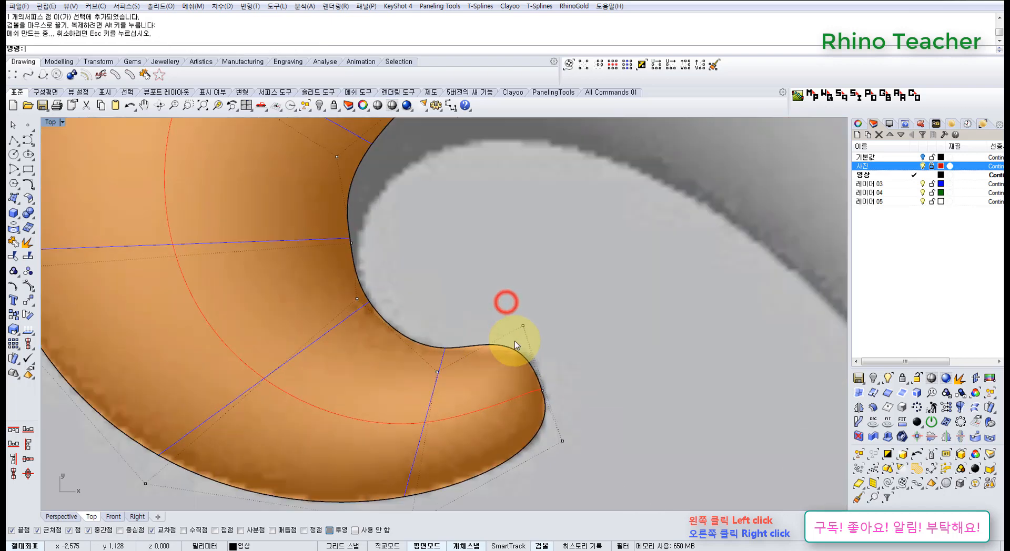
Step: Nudge the inner control point at the hollow's upper-left bend to the right and slightly down
right_drag(391, 312, 403, 363)
scroll(403, 362, down, 3)
right_drag(401, 263, 401, 318)
drag(346, 295, 389, 335)
scroll(387, 331, up, 3)
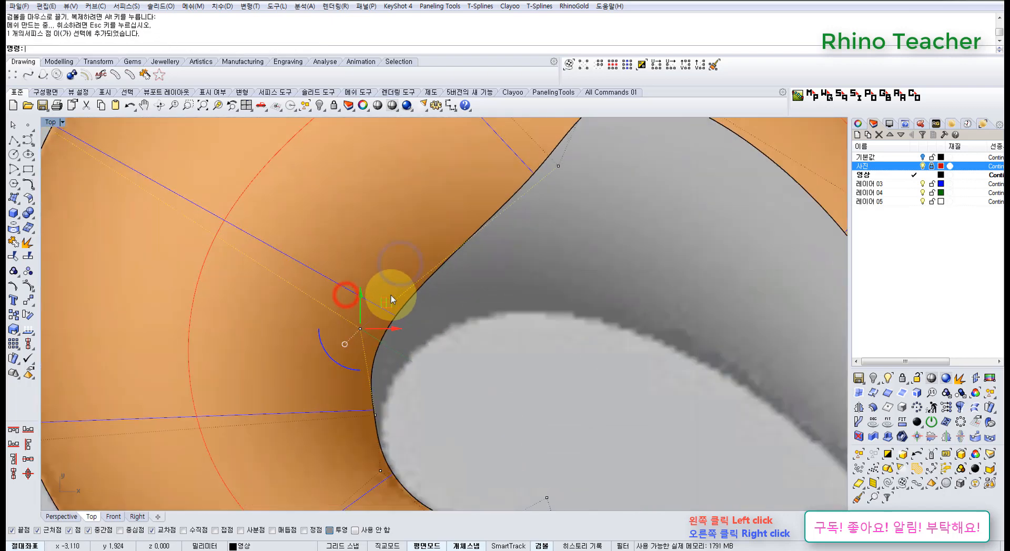
drag(393, 301, 429, 318)
click(471, 347)
scroll(552, 368, down, 4)
Step: Move the two inner control points above the hollow down, one after the other, to follow its upper edge
right_drag(568, 358, 397, 347)
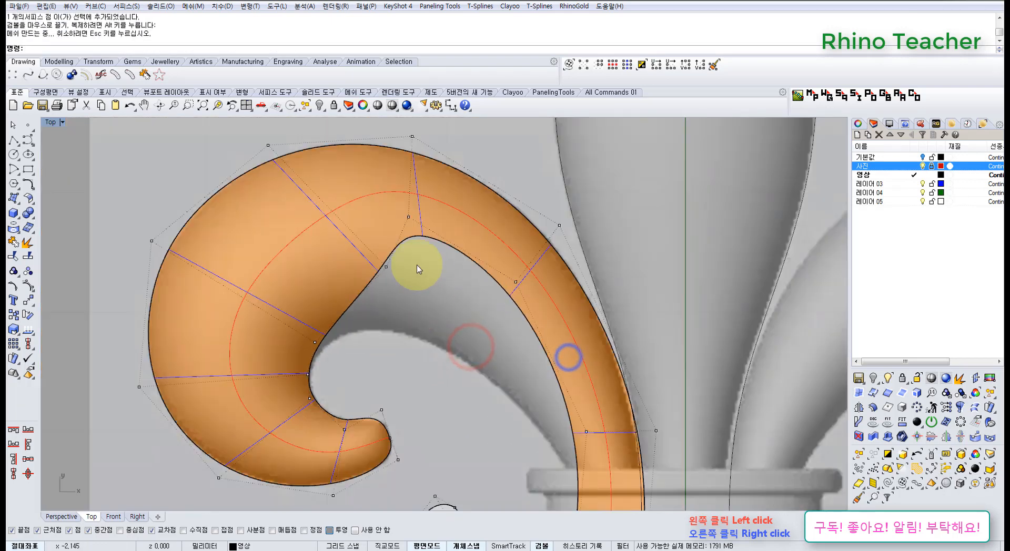
drag(362, 246, 401, 298)
drag(415, 242, 392, 306)
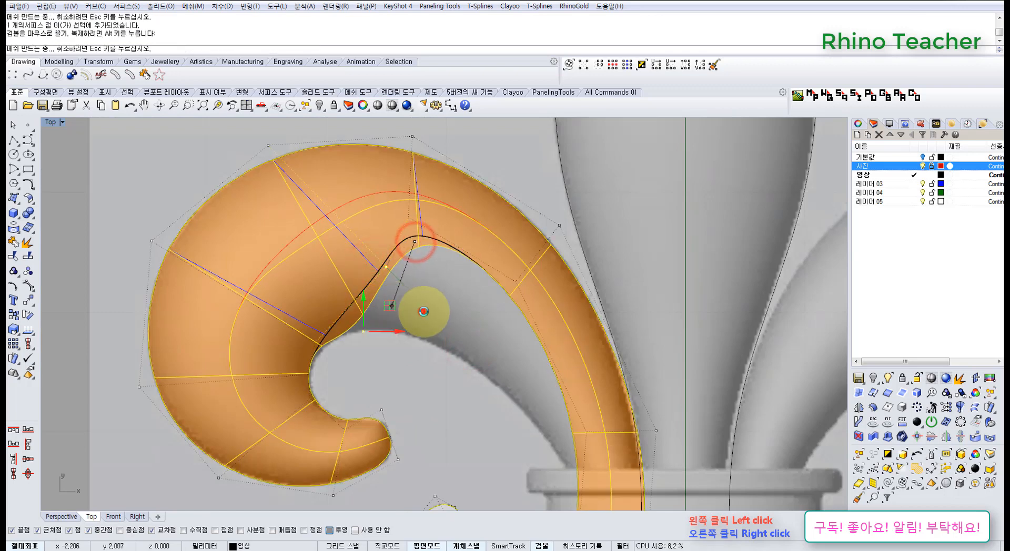
click(421, 312)
drag(390, 194, 427, 236)
drag(440, 197, 448, 328)
click(494, 362)
Step: Move the inner control point on the large scroll's right shoulder, above the band, down toward the picture's edge
right_drag(499, 375, 419, 280)
drag(413, 179, 482, 250)
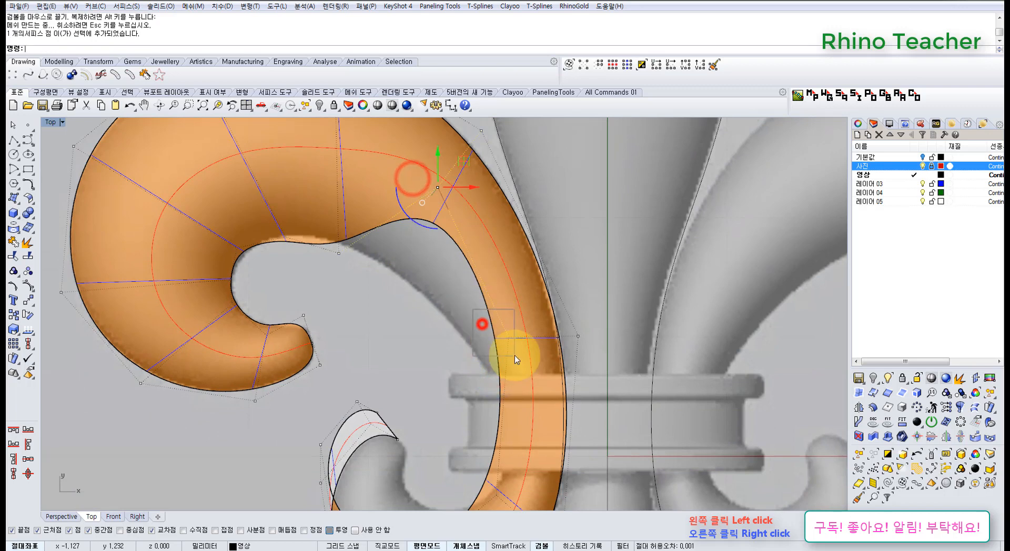
drag(515, 359, 514, 357)
drag(466, 171, 456, 270)
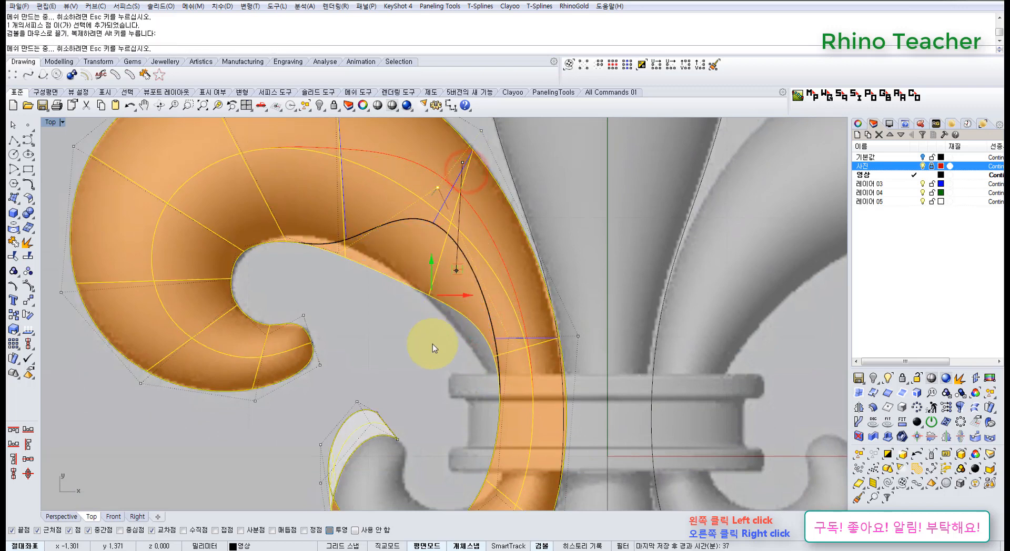
click(433, 352)
Step: Select the inner control points at the small scroll's tip and move them together down and to the right
right_drag(426, 372, 376, 267)
right_drag(377, 293, 407, 250)
scroll(399, 256, up, 2)
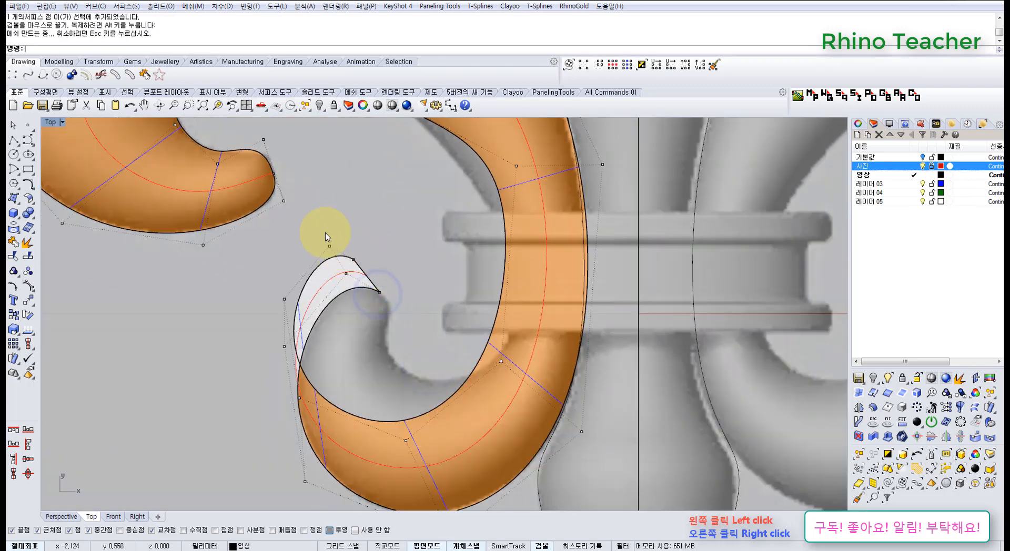
drag(321, 228, 379, 272)
scroll(363, 259, up, 4)
drag(360, 223, 443, 322)
Step: Move the inner control point on the small scroll's upper-left bend down and right, into the scroll
right_drag(366, 374, 448, 302)
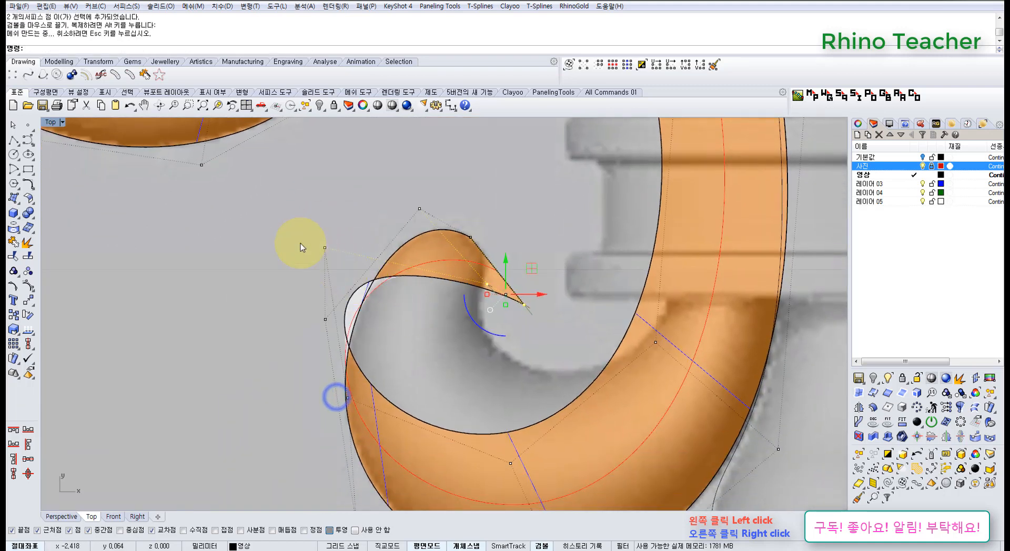
drag(299, 237, 357, 264)
drag(350, 220, 463, 305)
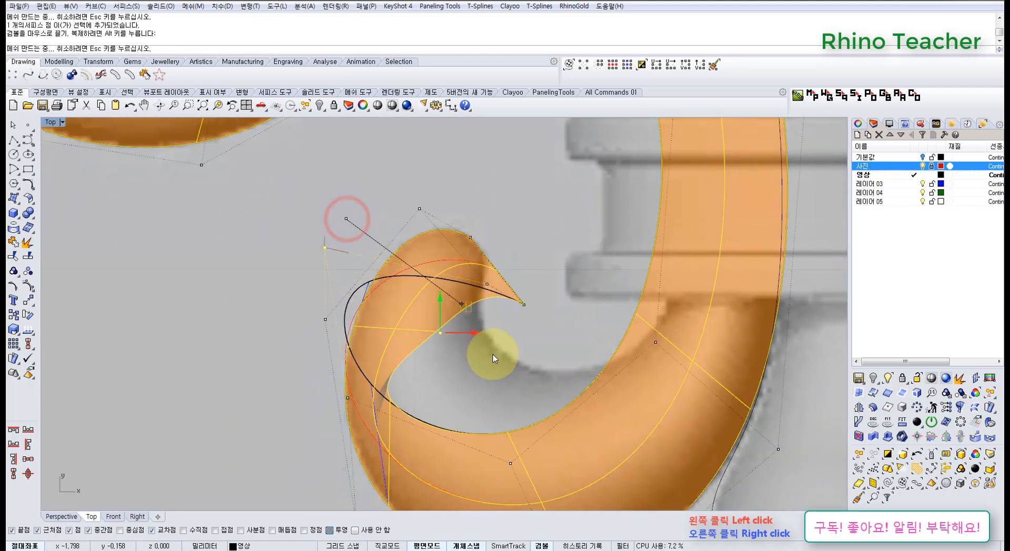
click(496, 357)
Step: Move the inner control point on the small scroll's left side up and right, toward its hollow
right_drag(464, 381, 451, 297)
click(334, 315)
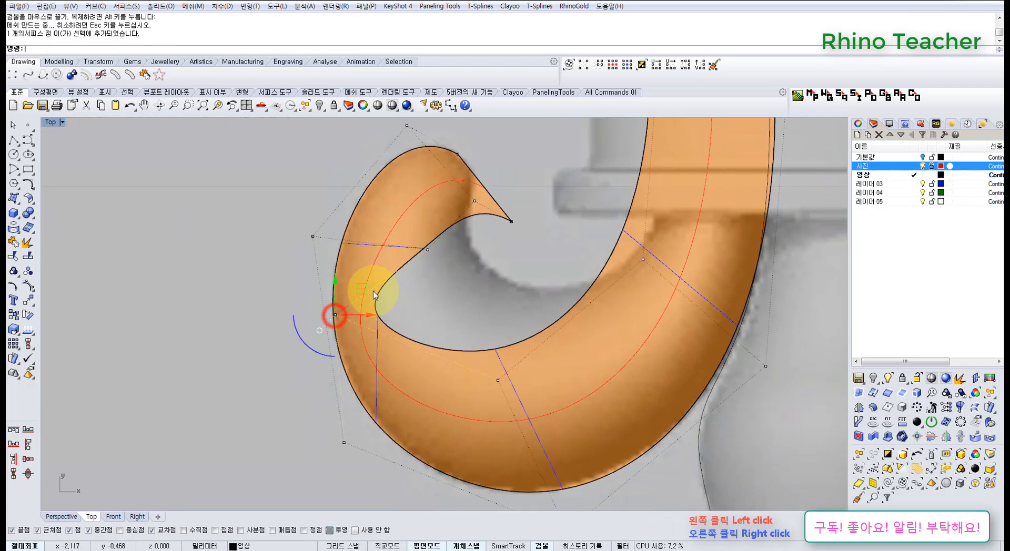
drag(362, 289, 526, 245)
click(526, 245)
Step: Move the inner edge's end point at the small scroll's tip exactly onto the outer edge's end point
right_drag(532, 194, 509, 275)
scroll(509, 274, up, 4)
drag(476, 250, 504, 302)
right_drag(498, 301, 482, 348)
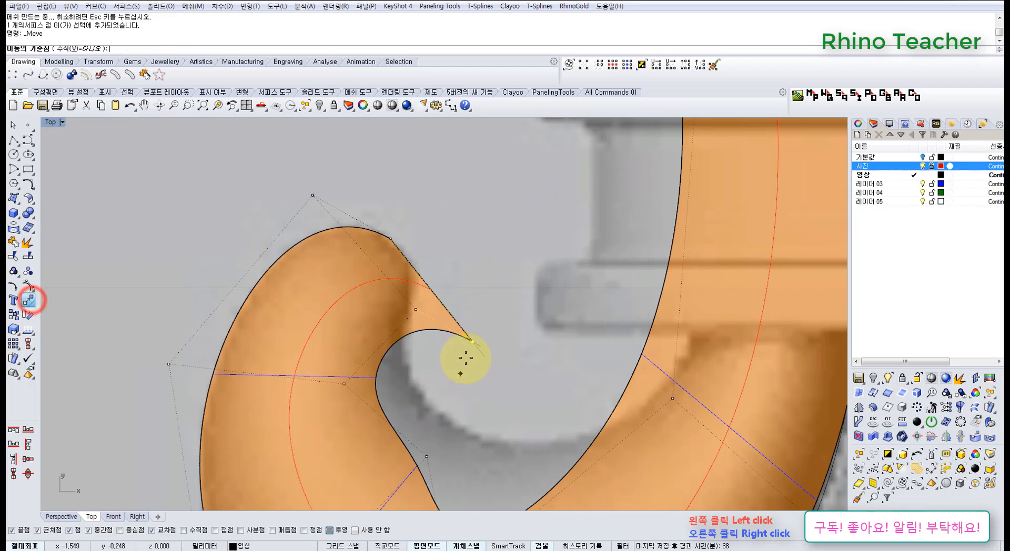
click(472, 342)
click(392, 241)
click(478, 257)
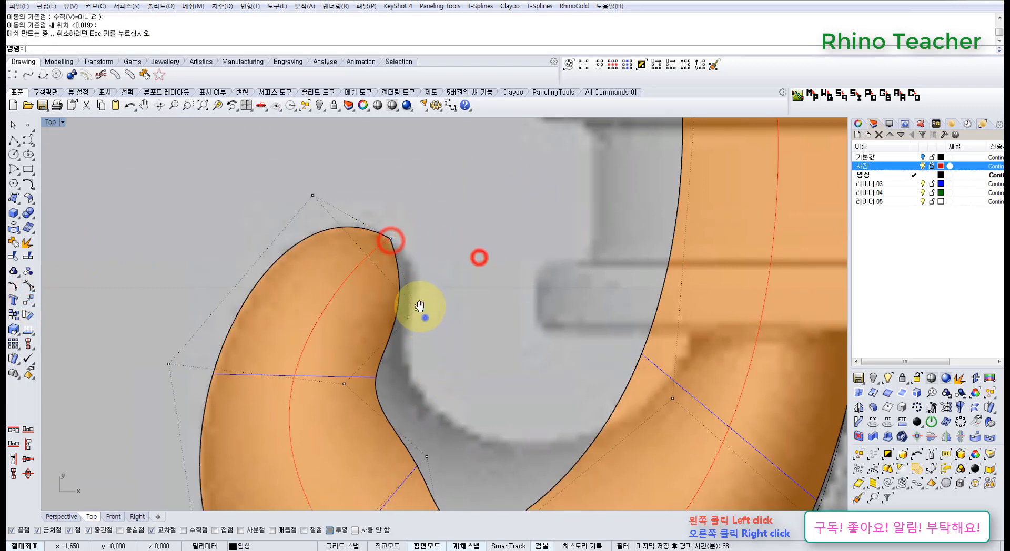
Step: Move the inner control point beside the small scroll's tip to the right and up to round the tip
right_drag(424, 317, 415, 328)
scroll(421, 304, up, 4)
drag(343, 299, 450, 254)
click(408, 196)
scroll(400, 216, down, 8)
right_drag(389, 195, 387, 294)
Step: Try to move the end point at the large scroll's tip slightly up along the outline
right_drag(262, 189, 381, 256)
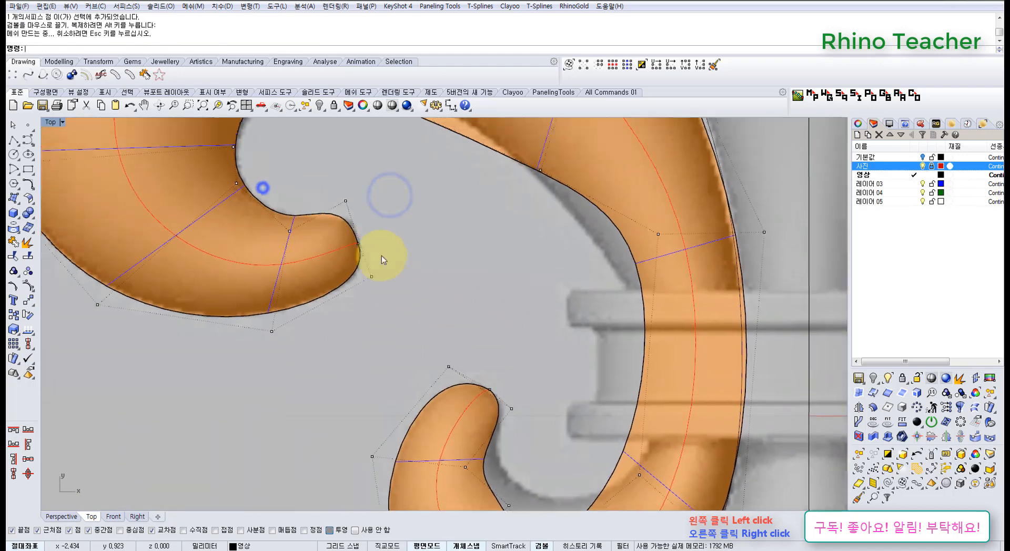
scroll(360, 238, up, 8)
scroll(424, 273, up, 6)
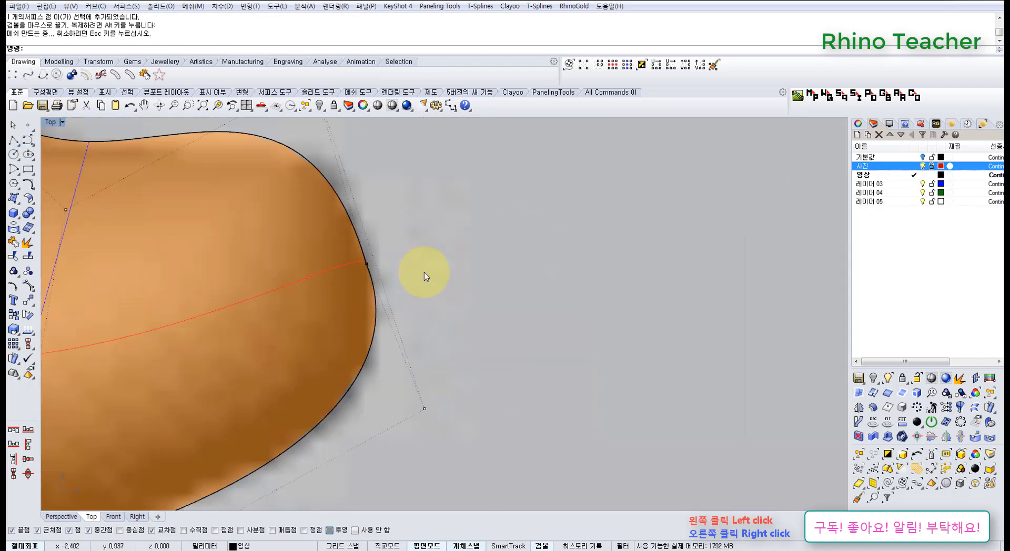
drag(304, 235, 377, 286)
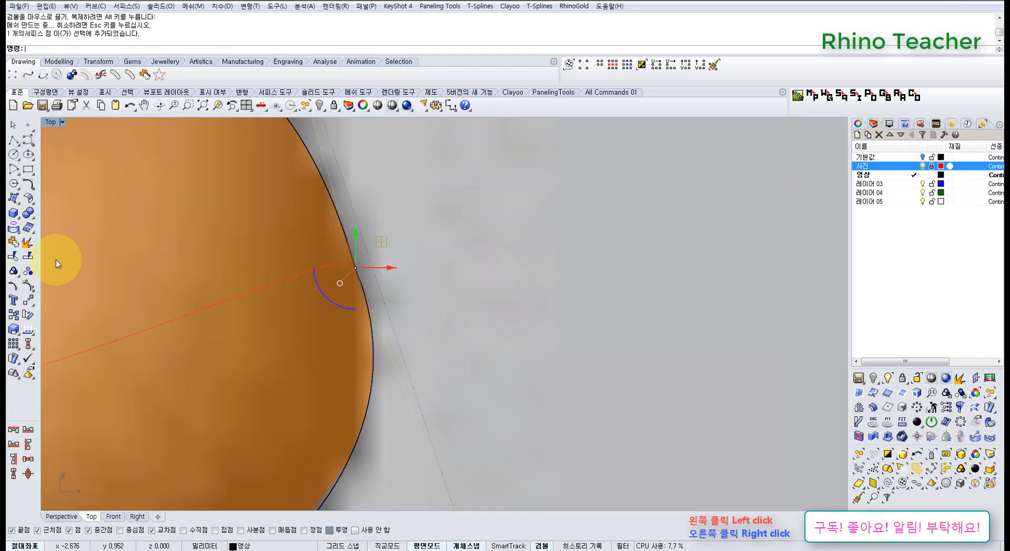
click(29, 300)
click(356, 268)
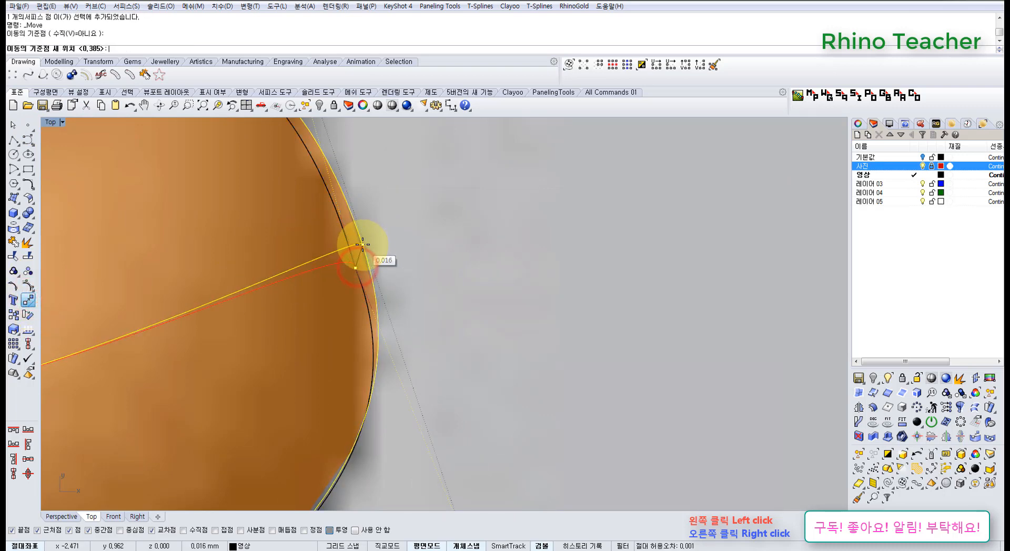
scroll(363, 253, down, 5)
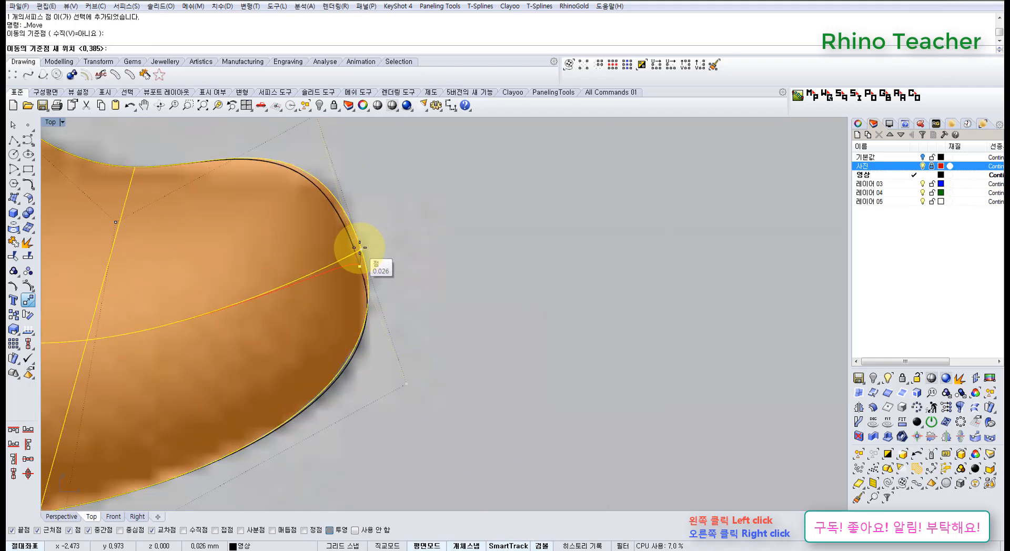
scroll(361, 248, up, 3)
scroll(363, 258, down, 3)
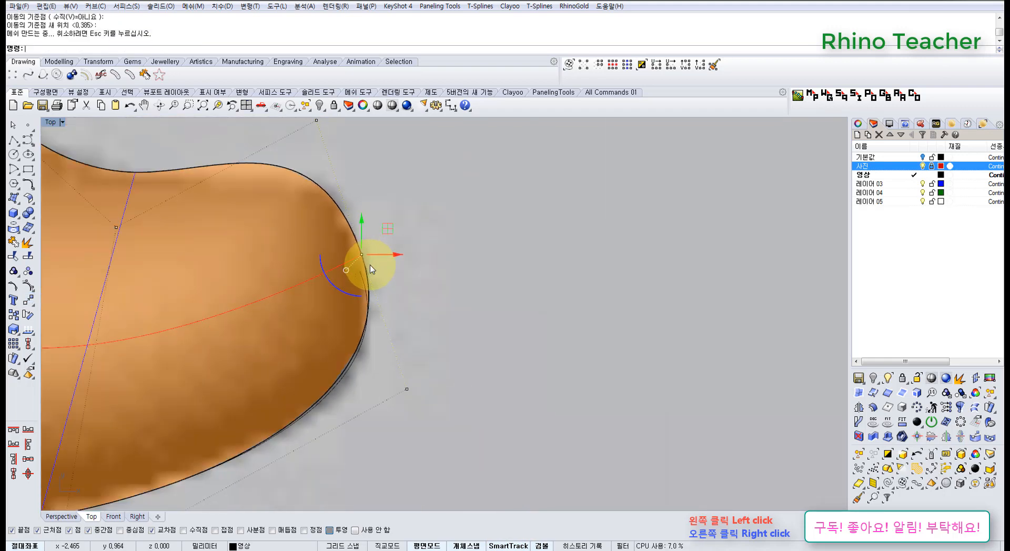
right_drag(365, 263, 383, 359)
key(ctrl+z)
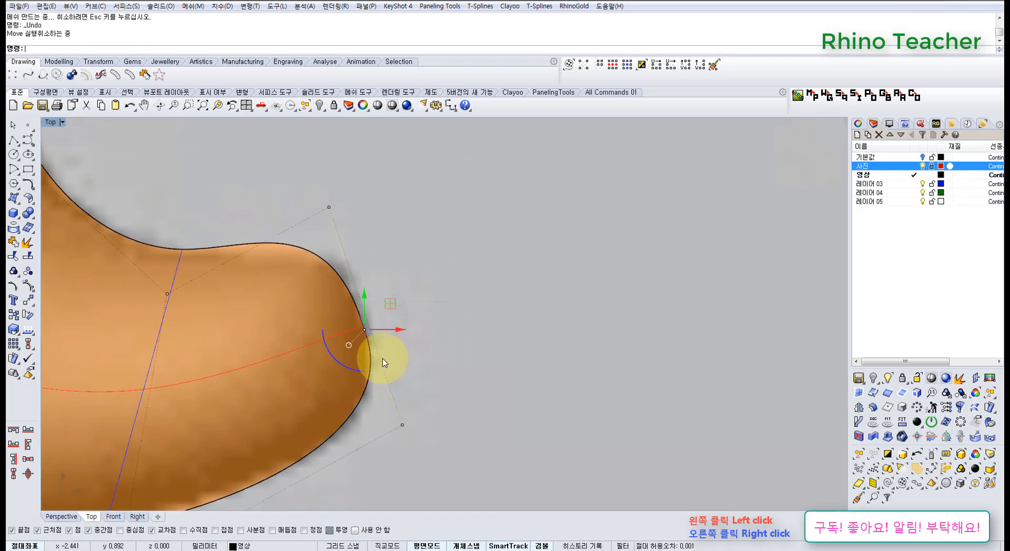
Step: Draw a straight guide line between the two control points flanking the large scroll's tip
click(13, 140)
click(330, 204)
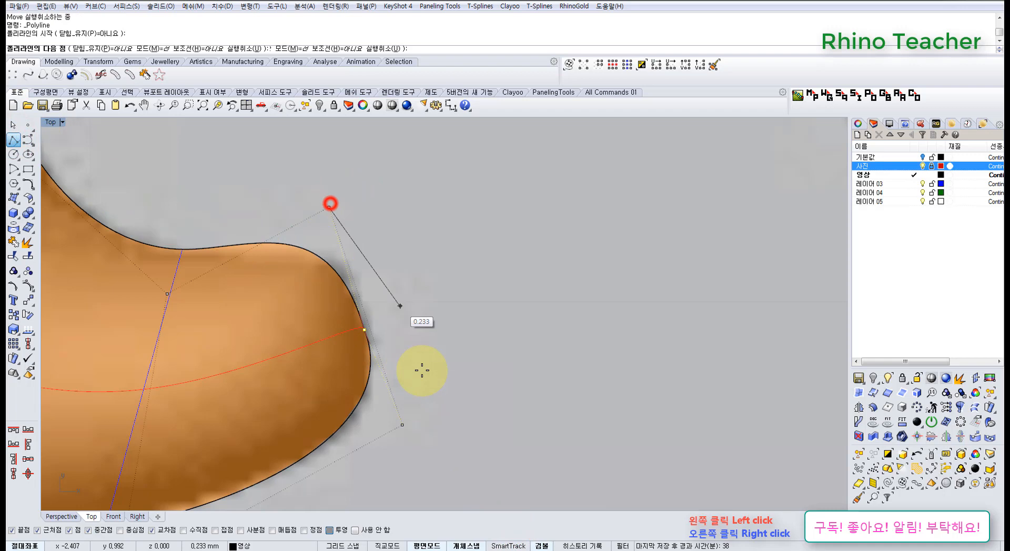
click(405, 426)
right_click(405, 426)
Step: Move the end point at the large scroll's tip up and right onto the guide line
scroll(383, 345, up, 7)
scroll(315, 312, up, 4)
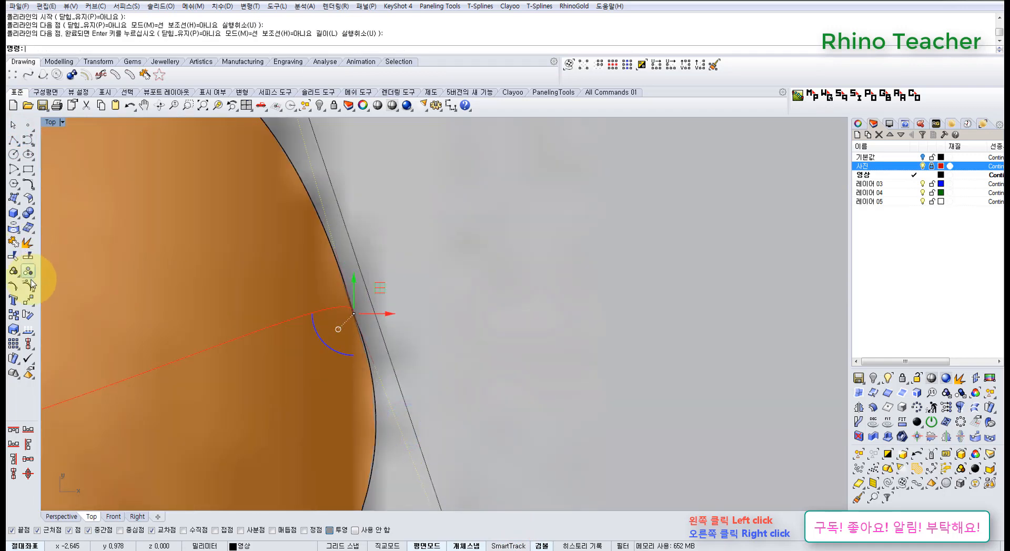
click(30, 300)
click(353, 315)
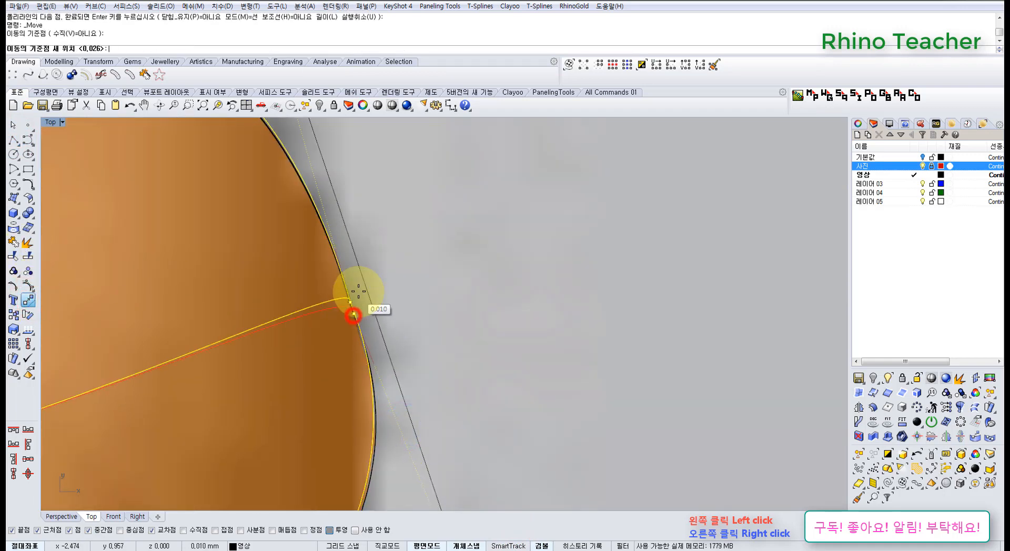
click(366, 287)
Step: Shift the large scroll's tip point slightly further up along the guide line
scroll(393, 292, down, 4)
right_drag(392, 295, 316, 365)
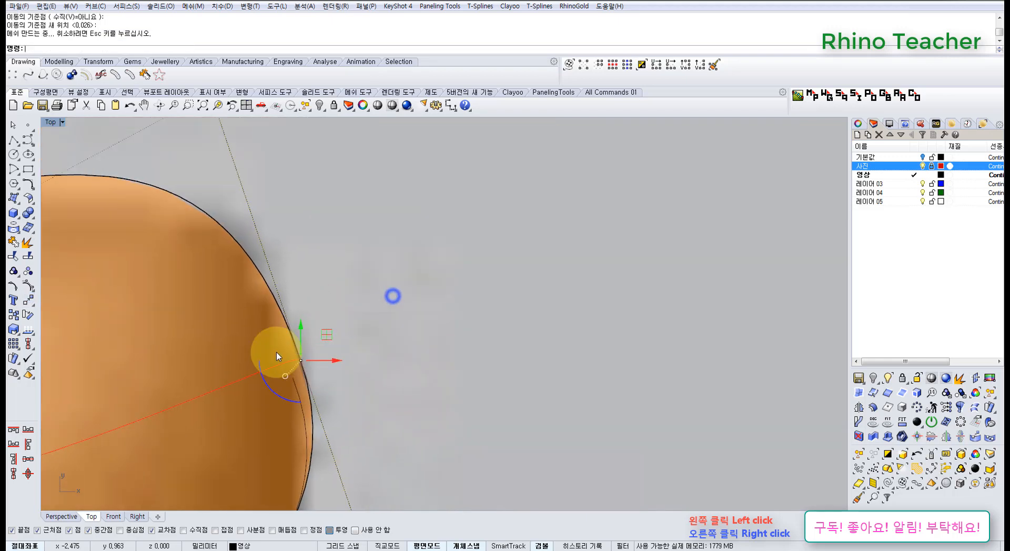
scroll(319, 321, down, 5)
scroll(315, 334, up, 9)
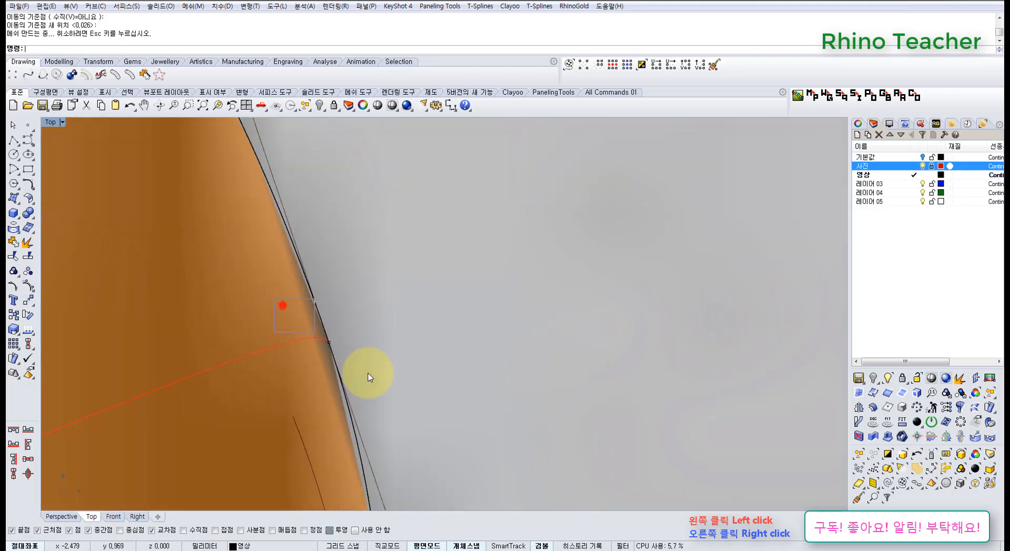
click(292, 343)
click(30, 299)
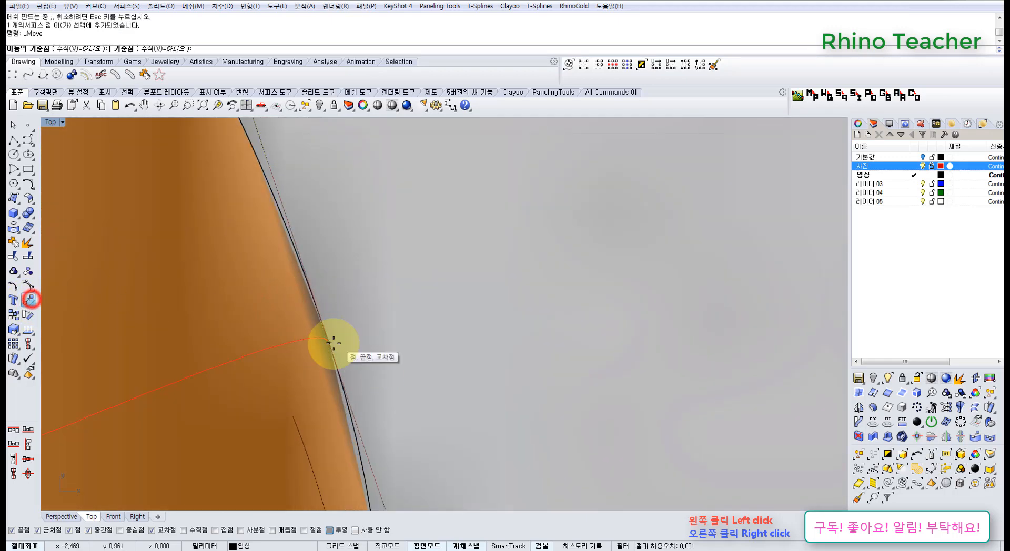
click(327, 343)
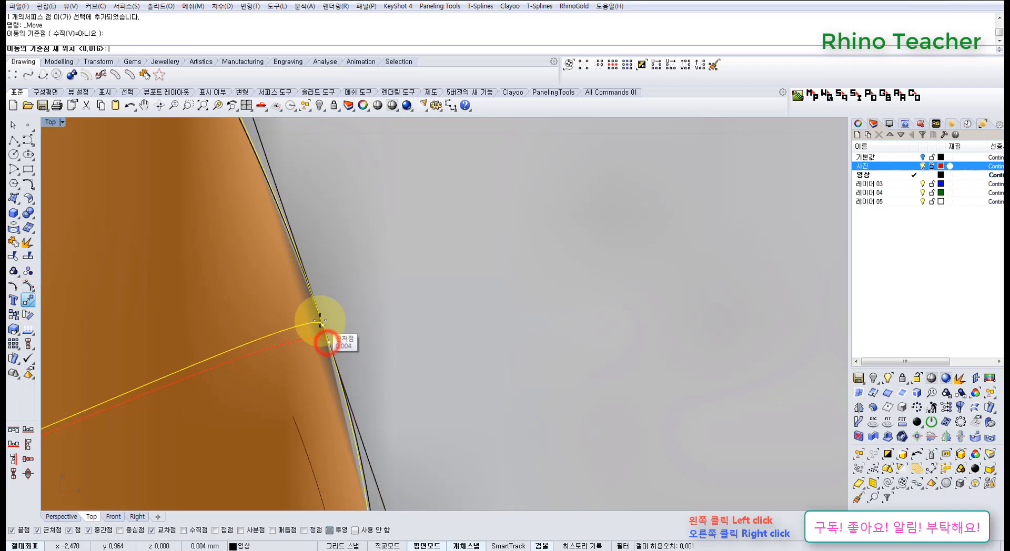
scroll(304, 281, up, 5)
click(303, 281)
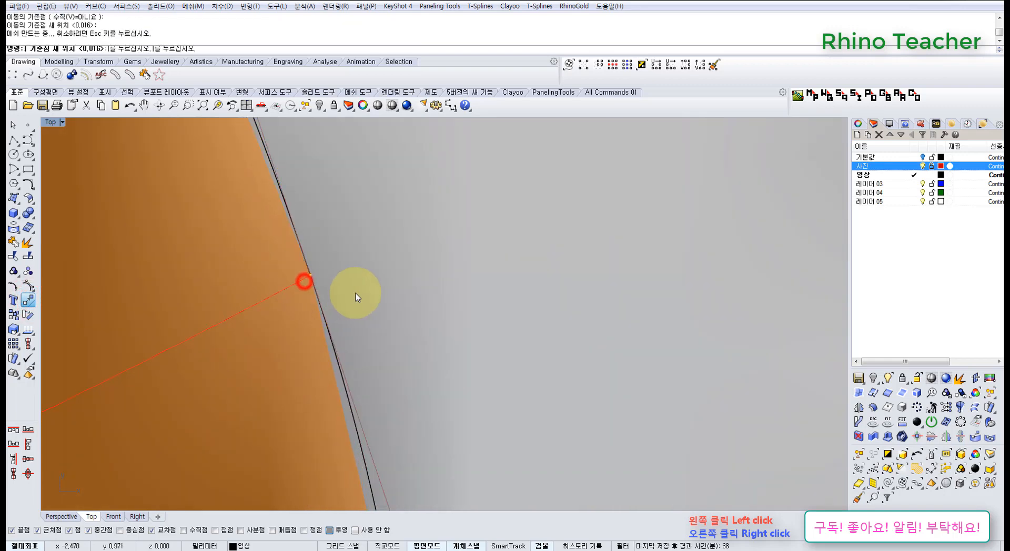
Step: Hide the control points and delete the leftover outline curve along the large scroll's outer edge
scroll(356, 297, down, 14)
mouse_move(395, 349)
right_down()
mouse_move(348, 336)
mouse_move(303, 287)
right_up()
scroll(305, 288, down, 9)
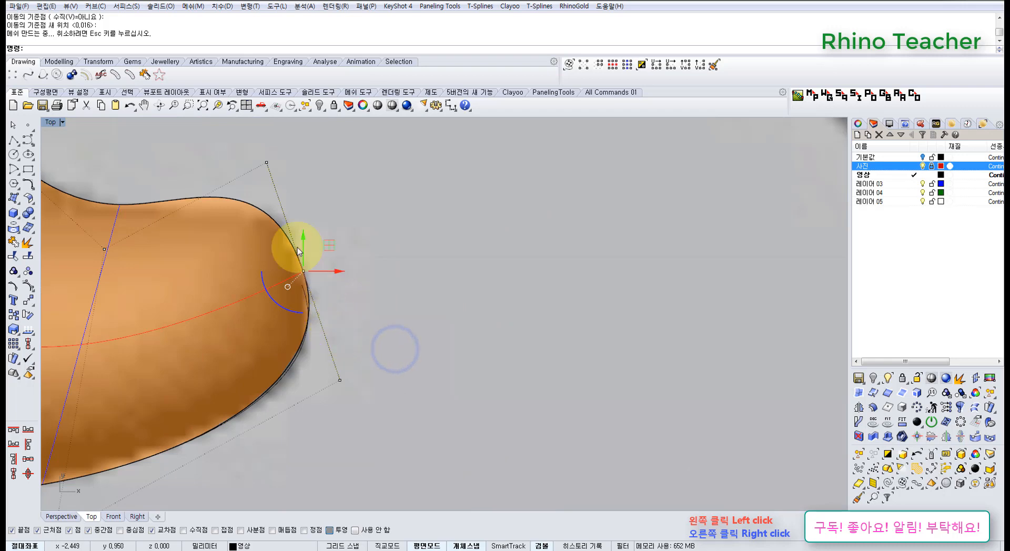
scroll(290, 282, up, 6)
scroll(305, 286, down, 4)
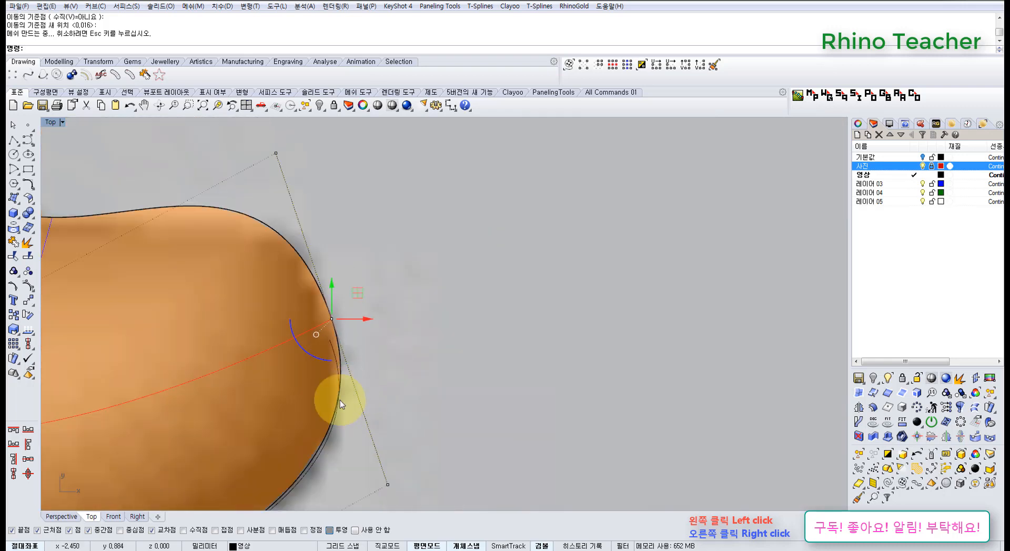
right_drag(340, 401, 343, 344)
key(Escape)
key(Escape)
scroll(345, 389, down, 6)
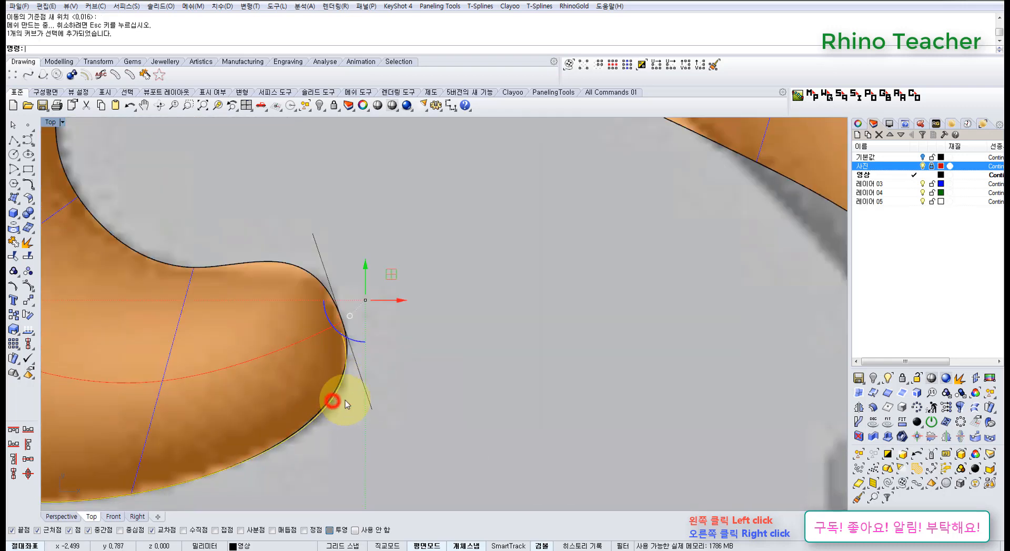
scroll(345, 401, down, 5)
scroll(406, 388, down, 2)
scroll(342, 281, up, 1)
key(Delete)
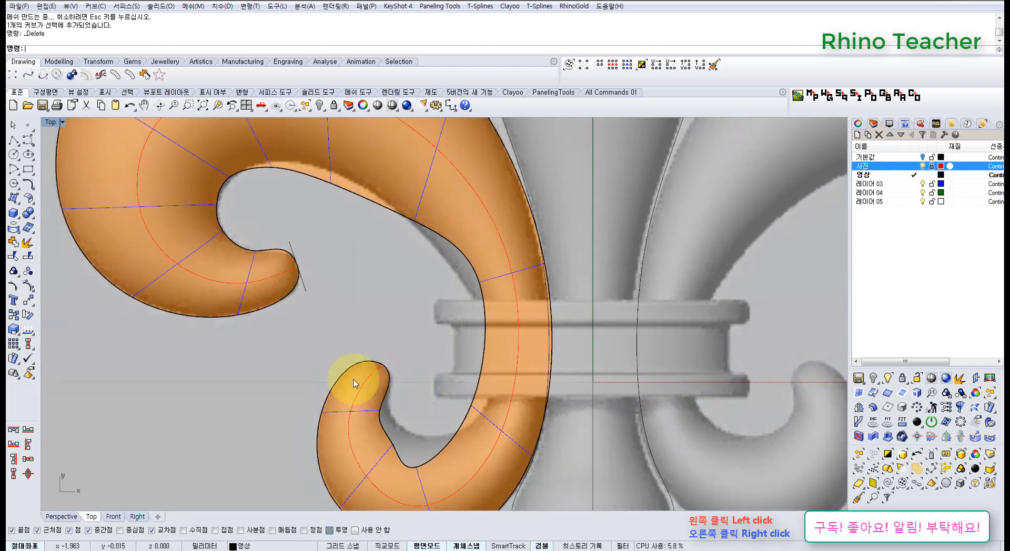
Step: Delete the straight guide line at the large scroll's tip
right_drag(355, 376, 378, 309)
scroll(355, 242, up, 8)
click(384, 262)
scroll(422, 297, down, 4)
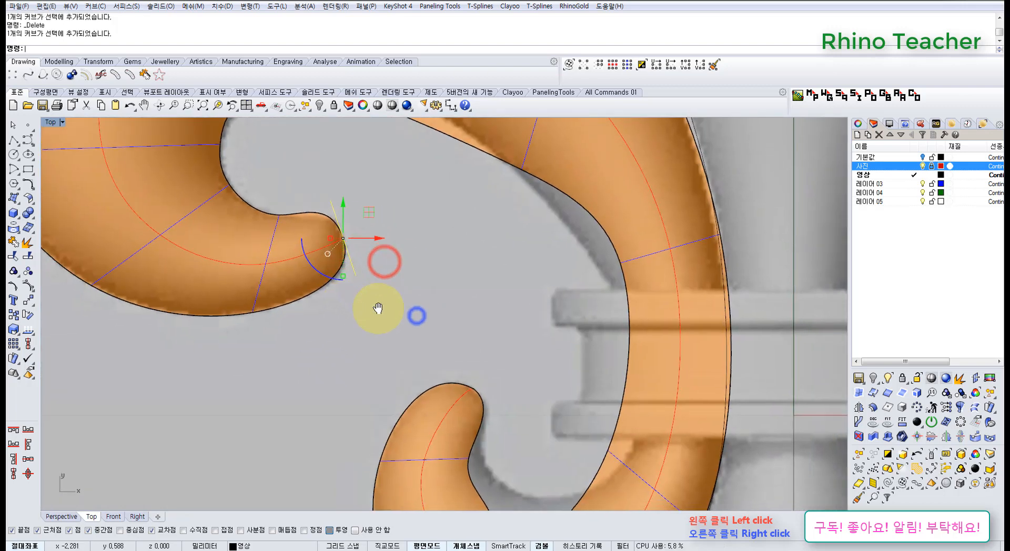
key(Delete)
Step: Turn on the control points of the scroll surface for editing the small scroll's tip
right_drag(416, 355, 342, 283)
scroll(395, 337, up, 6)
click(394, 337)
right_drag(394, 332, 303, 353)
key(F10)
scroll(213, 264, up, 6)
Step: Draw a straight guide line between the two control points flanking the small scroll's tip
click(14, 141)
right_drag(366, 309, 266, 210)
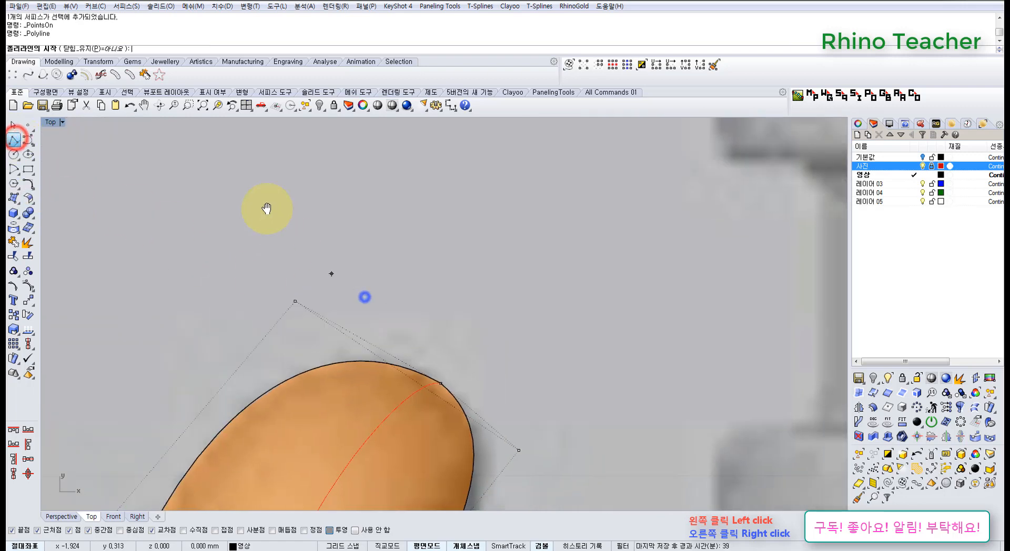
click(226, 226)
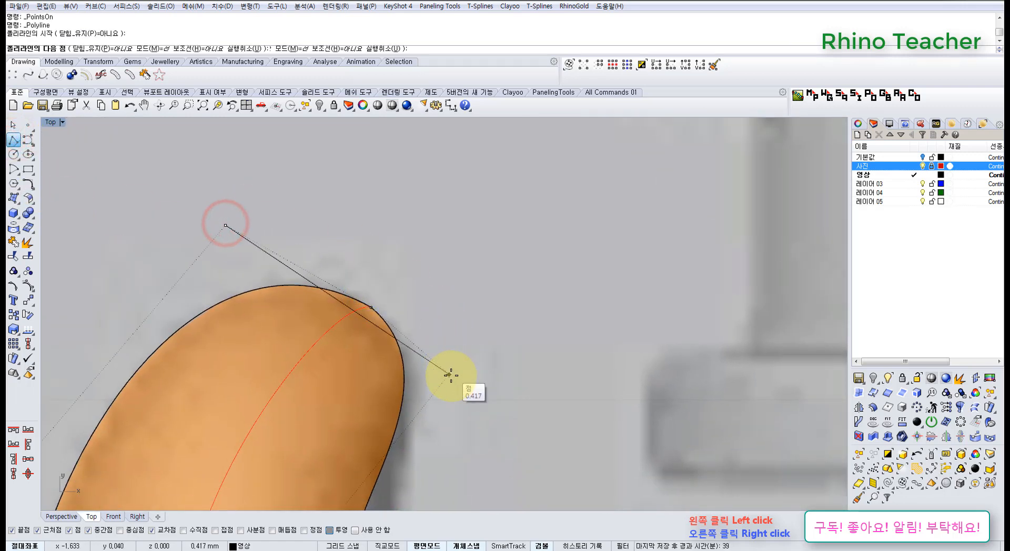
right_click(284, 256)
scroll(247, 283, down, 6)
right_drag(212, 284, 165, 233)
click(188, 197)
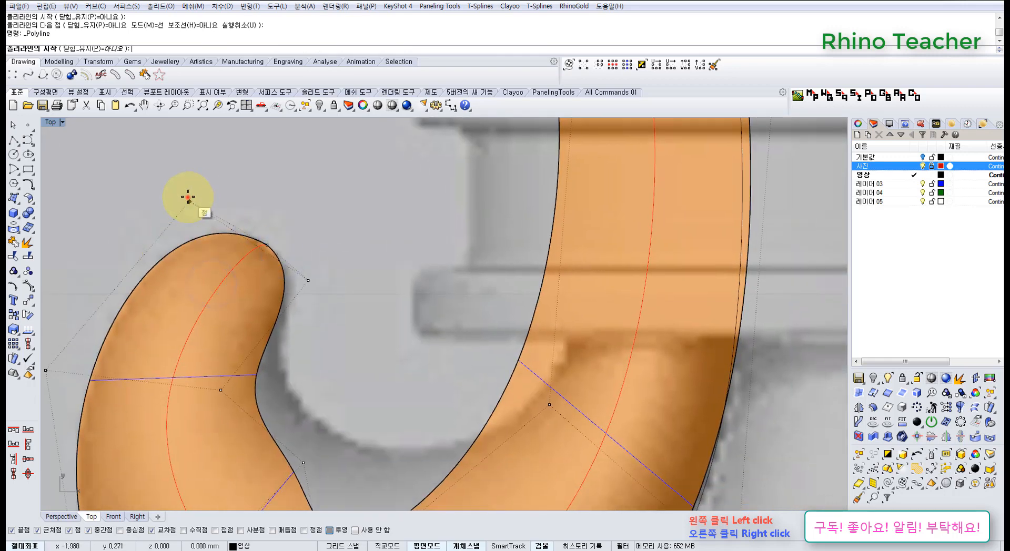
click(309, 282)
right_click(309, 282)
Step: Move the small scroll's tip point onto the guide line's midpoint, and delete the guide line
scroll(252, 232, up, 5)
click(256, 221)
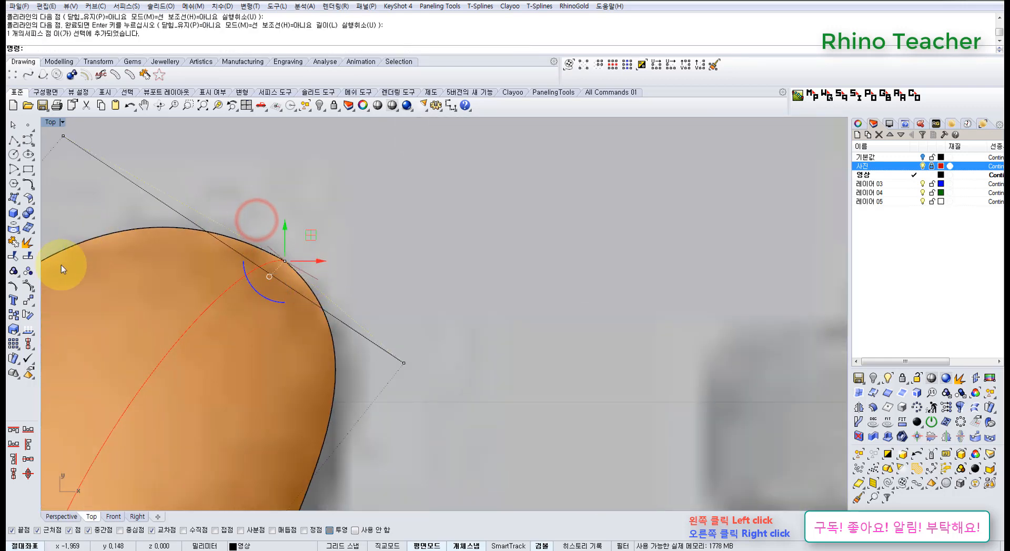
click(29, 301)
click(284, 260)
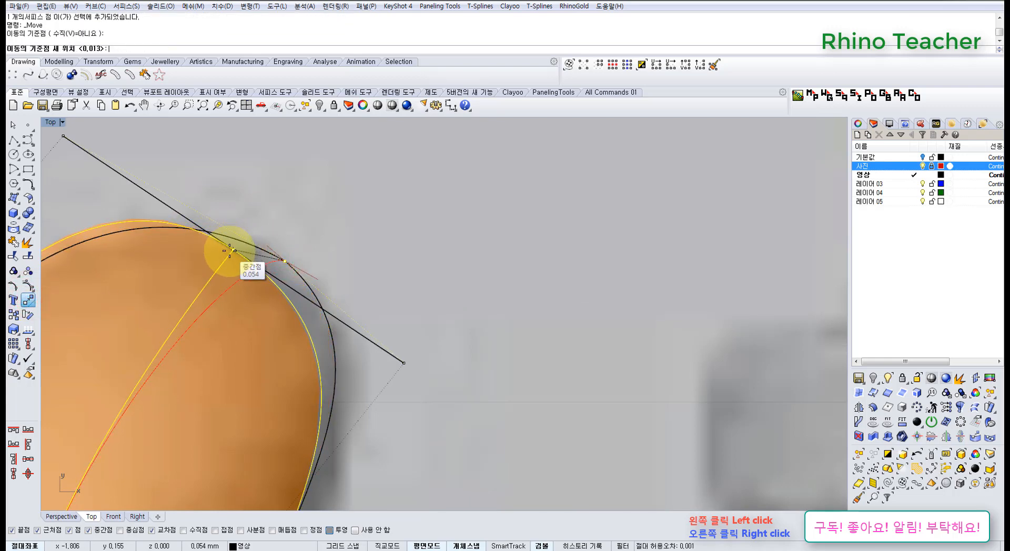
click(230, 251)
scroll(295, 259, up, 3)
right_drag(382, 272, 343, 304)
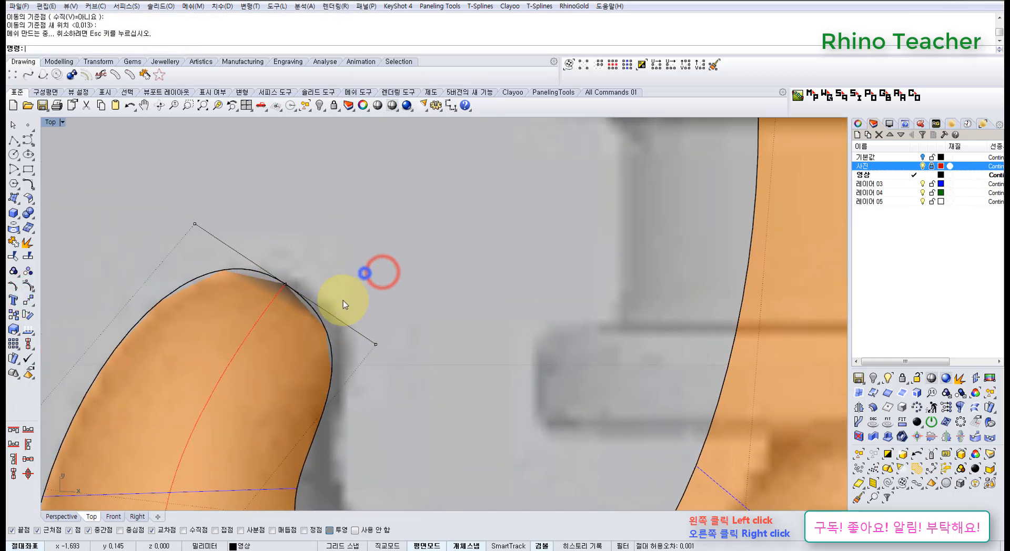
scroll(343, 304, up, 3)
click(377, 322)
key(Delete)
Step: Scale the two control points flanking the small scroll's tip slightly inward toward the tip
mouse_move(246, 301)
right_down()
mouse_move(345, 259)
mouse_move(345, 246)
right_up()
scroll(345, 247, down, 3)
mouse_move(345, 245)
right_down()
mouse_move(298, 263)
mouse_move(250, 257)
right_up()
scroll(324, 266, down, 2)
scroll(206, 203, up, 3)
drag(231, 236, 231, 236)
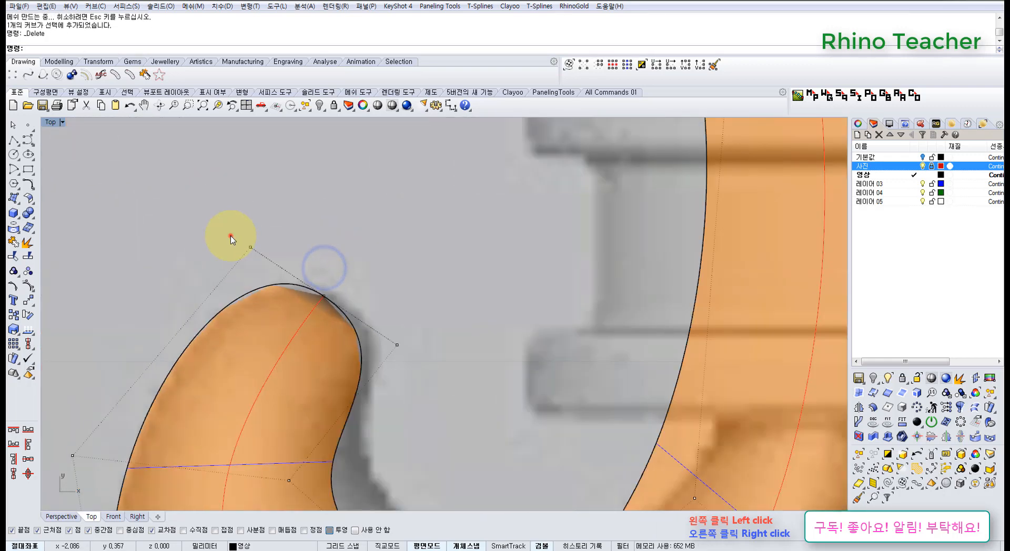
shift+drag(317, 271, 449, 361)
scroll(283, 287, up, 2)
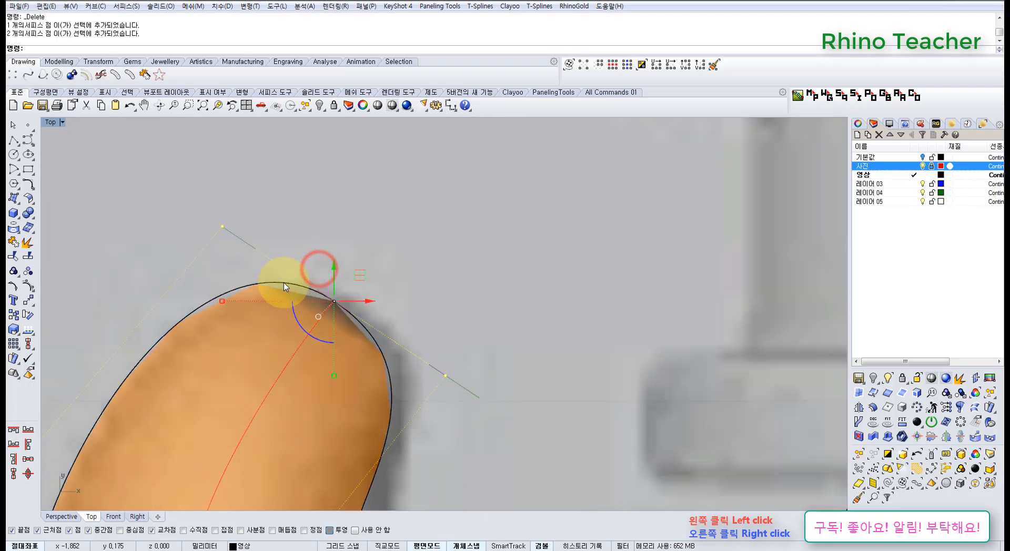
drag(234, 303, 243, 307)
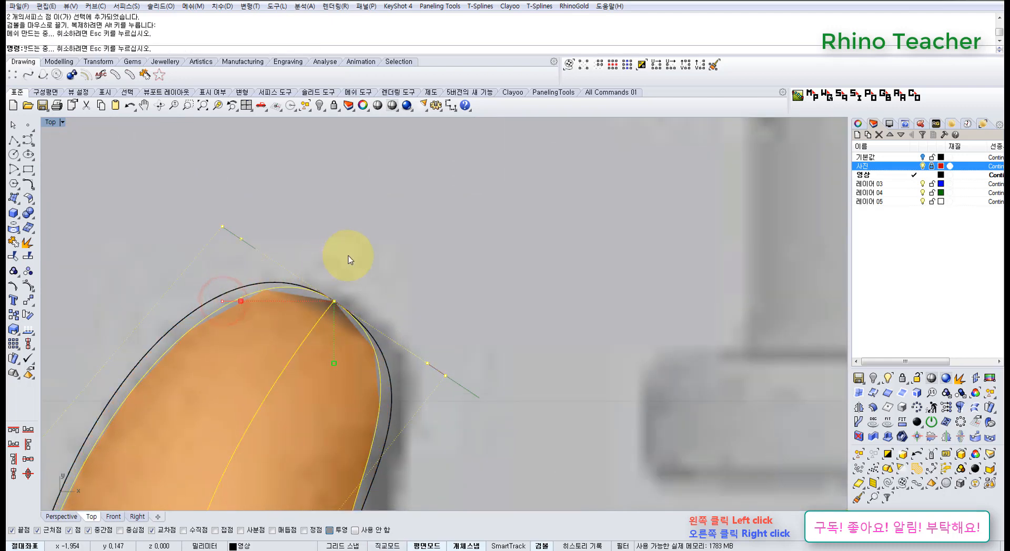
click(351, 256)
Step: Move the inner control point below the small scroll's tip to the right and slightly up
scroll(385, 263, down, 6)
right_drag(425, 337, 391, 244)
click(321, 314)
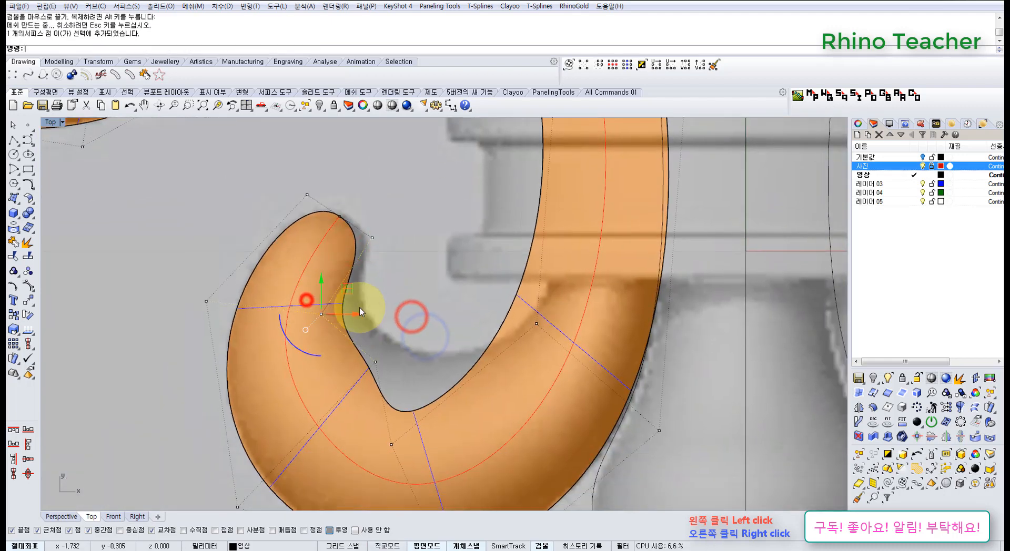
drag(359, 293, 380, 286)
click(406, 282)
drag(275, 163, 424, 279)
click(423, 278)
Step: Move the inner control points at the small scroll's lower-left bend and bottom up and right to the picture's hollow
right_drag(407, 304, 371, 258)
drag(311, 311, 347, 333)
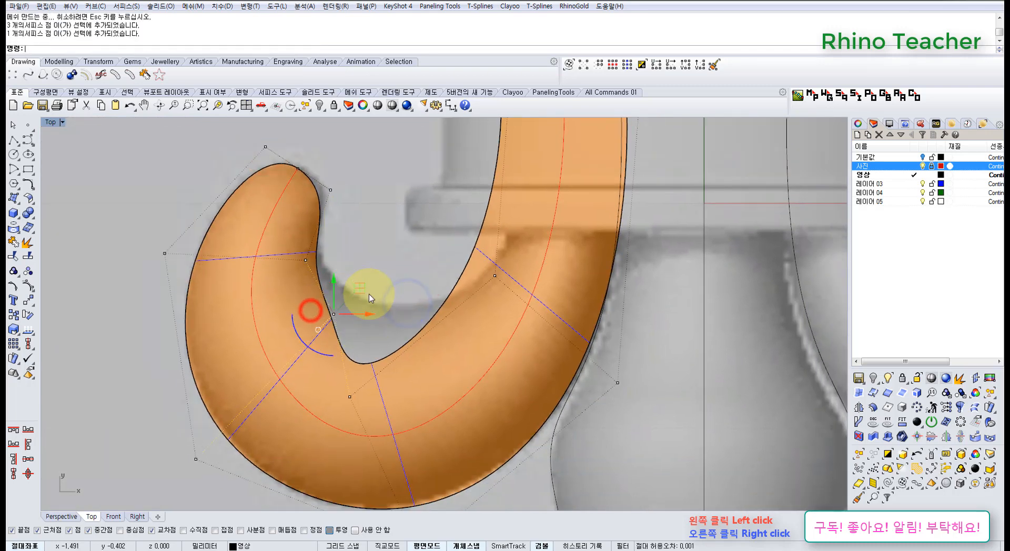
drag(360, 289, 375, 263)
click(415, 255)
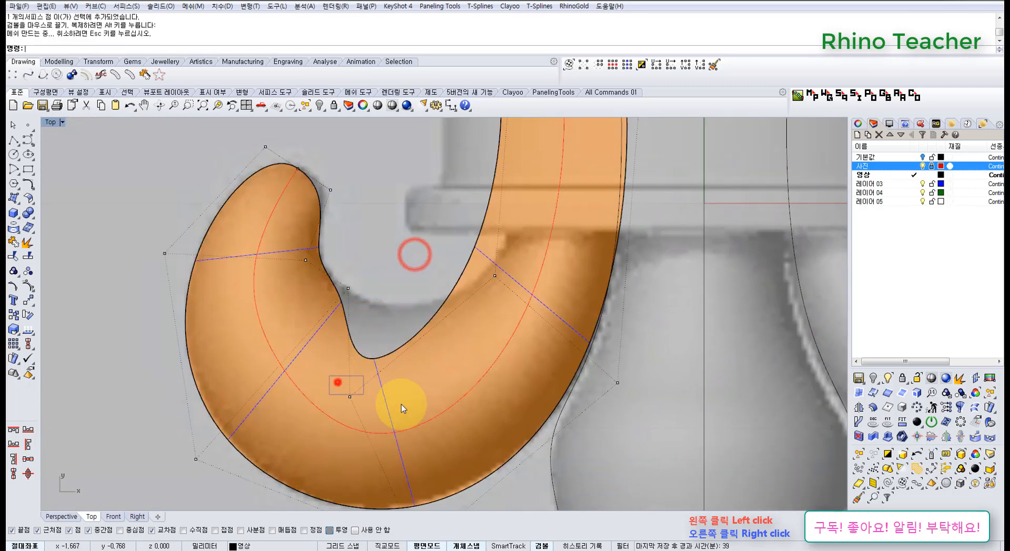
drag(377, 368, 413, 288)
click(369, 227)
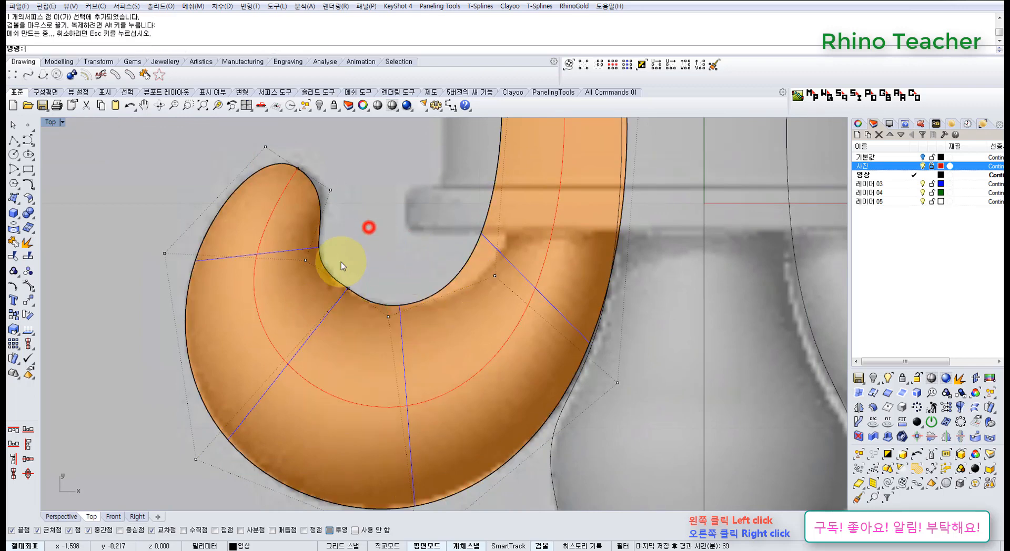
Step: Move the inner control point at the small scroll's lower-left bend slightly down and left to smooth the hollow
scroll(340, 265, up, 4)
drag(334, 273, 373, 316)
drag(375, 275, 371, 286)
click(395, 245)
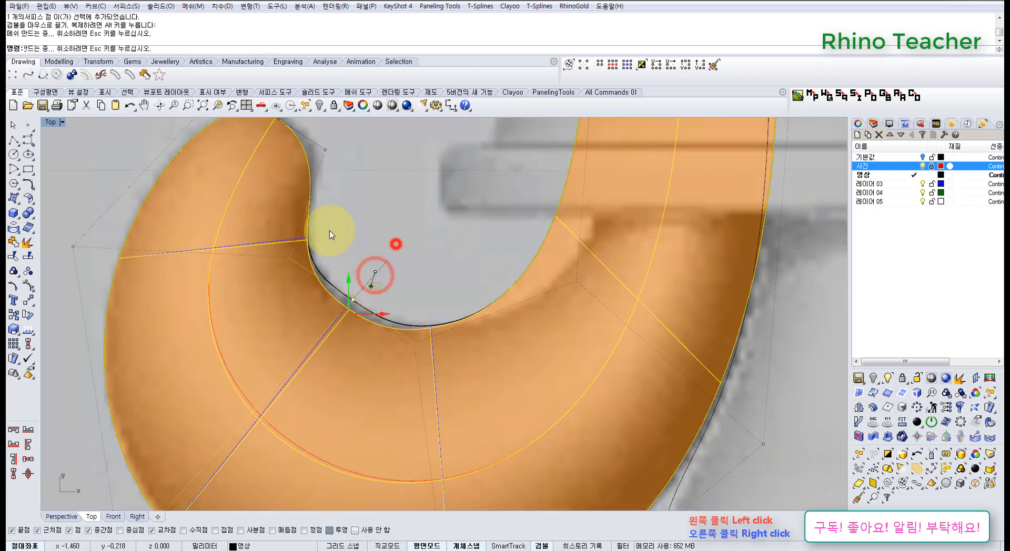
right_drag(301, 222, 313, 254)
scroll(320, 269, down, 6)
right_drag(381, 287, 346, 295)
scroll(275, 279, up, 6)
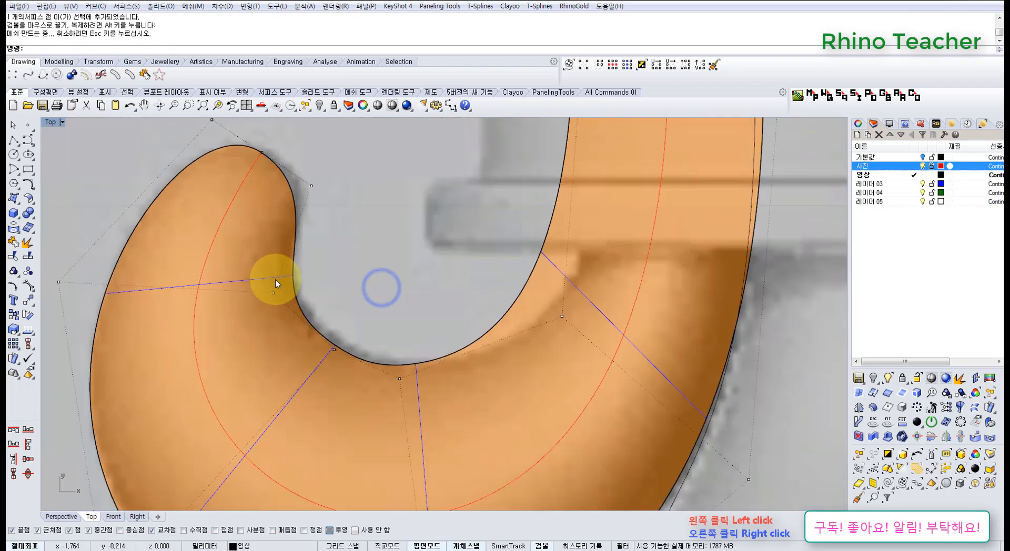
Step: Move the small scroll's inner control points, the left-bend one up and the bottom one right and slightly up
drag(248, 264, 301, 250)
click(341, 249)
scroll(392, 273, down, 4)
right_drag(406, 278, 331, 231)
scroll(331, 234, up, 4)
drag(295, 272, 353, 338)
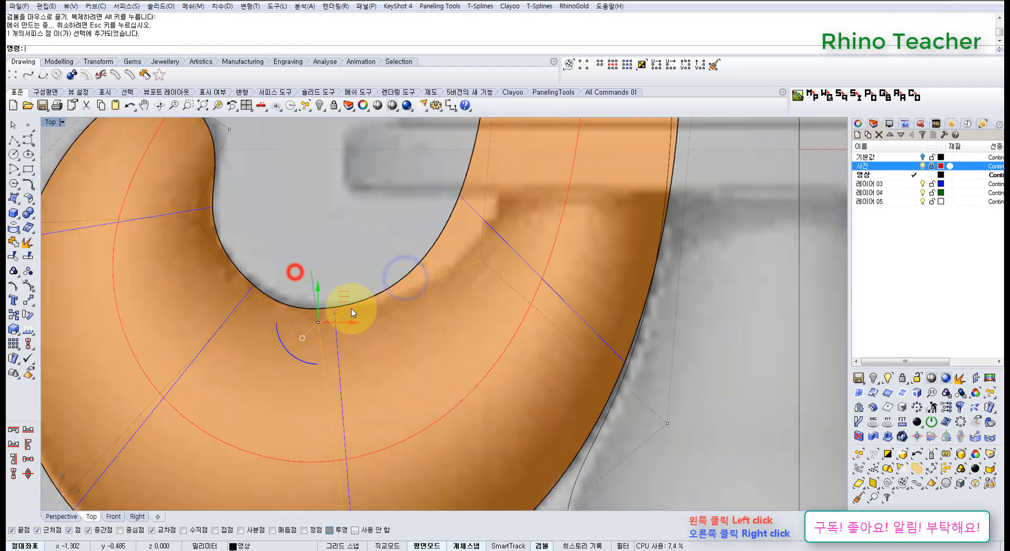
drag(368, 289, 378, 284)
click(356, 216)
scroll(369, 212, down, 6)
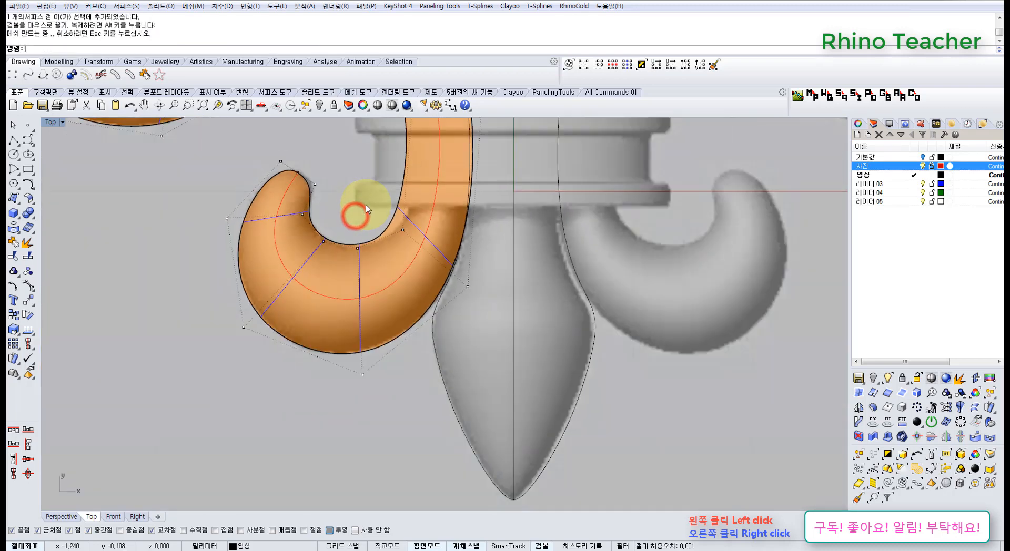
Step: Nudge the inner control point at the small scroll's left bend slightly down
right_drag(365, 224, 358, 301)
scroll(339, 302, up, 2)
scroll(324, 298, up, 4)
drag(248, 270, 290, 299)
drag(297, 258, 296, 260)
click(324, 234)
Step: Narrow the small scroll's tip by scaling its three control points horizontally and shifting them slightly left
scroll(299, 198, down, 4)
right_drag(282, 189, 239, 219)
drag(239, 219, 316, 242)
scroll(331, 274, up, 3)
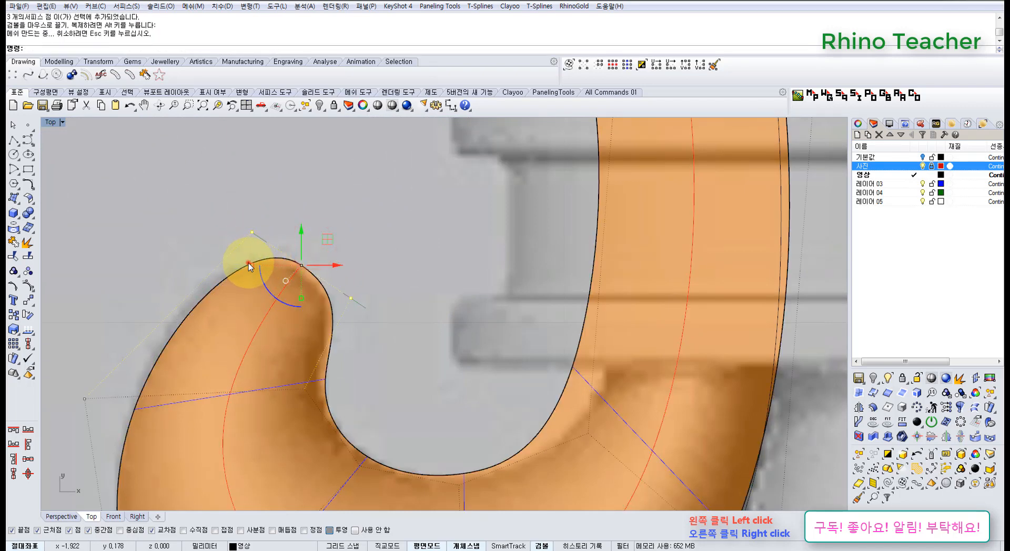
drag(250, 267, 257, 264)
mouse_move(328, 241)
mouse_down()
mouse_move(330, 252)
mouse_move(326, 242)
mouse_up()
click(369, 248)
Step: Move the inner control point at the small scroll's lower-left bend slightly right and down
scroll(435, 298, down, 2)
right_drag(413, 326, 361, 349)
drag(315, 343, 370, 380)
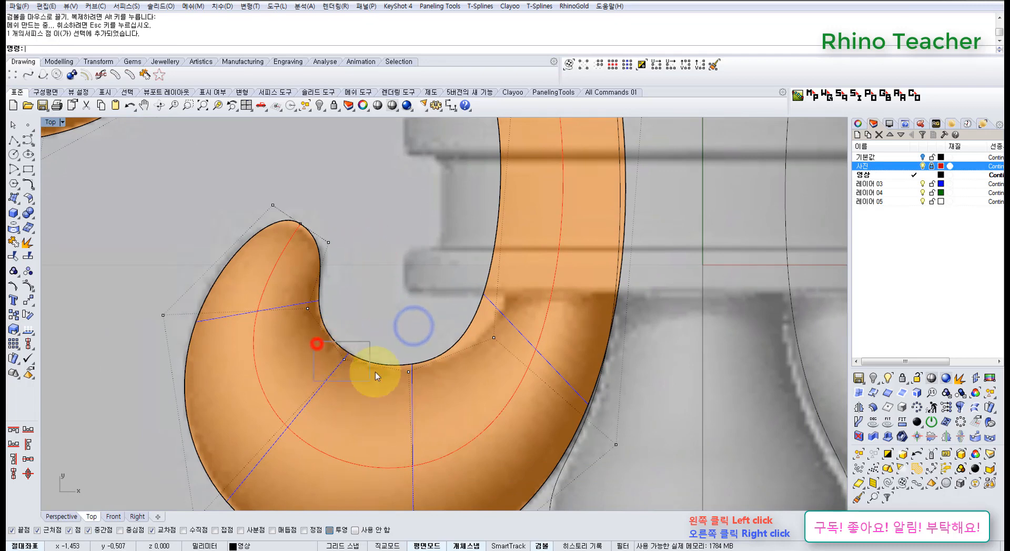
drag(371, 342, 375, 350)
click(404, 296)
Step: Move the inner control point just above the collar down and left toward the picture's edge
scroll(414, 222, down, 8)
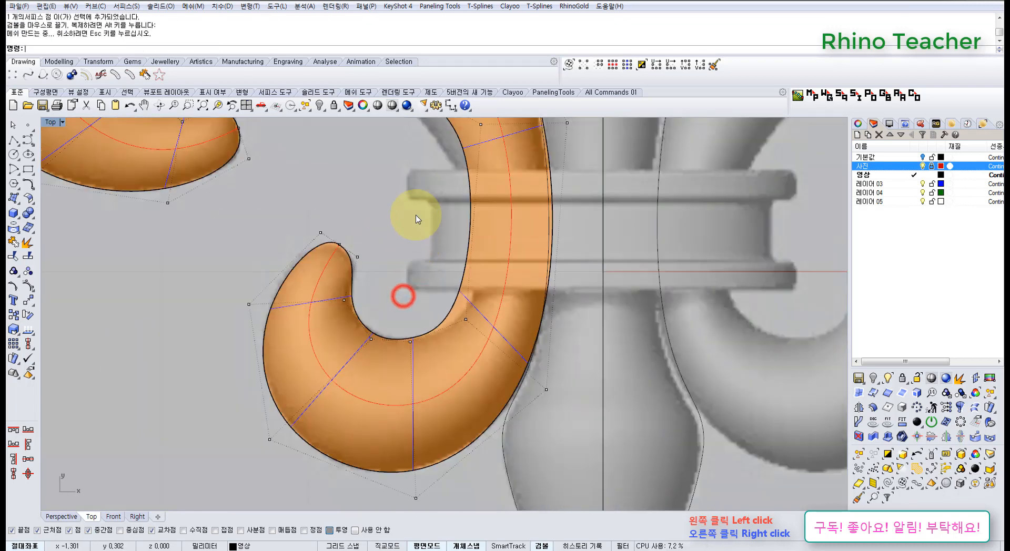
right_drag(399, 252, 385, 330)
scroll(376, 299, up, 5)
drag(322, 271, 427, 310)
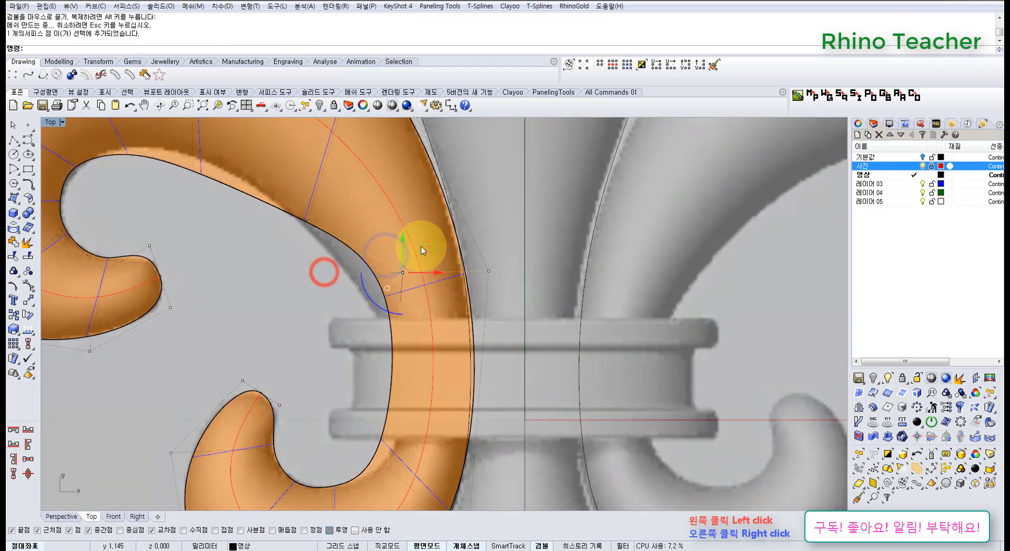
drag(429, 247, 414, 277)
Step: Move the small scroll's inner control point just below the collar right and up
right_drag(408, 344, 386, 212)
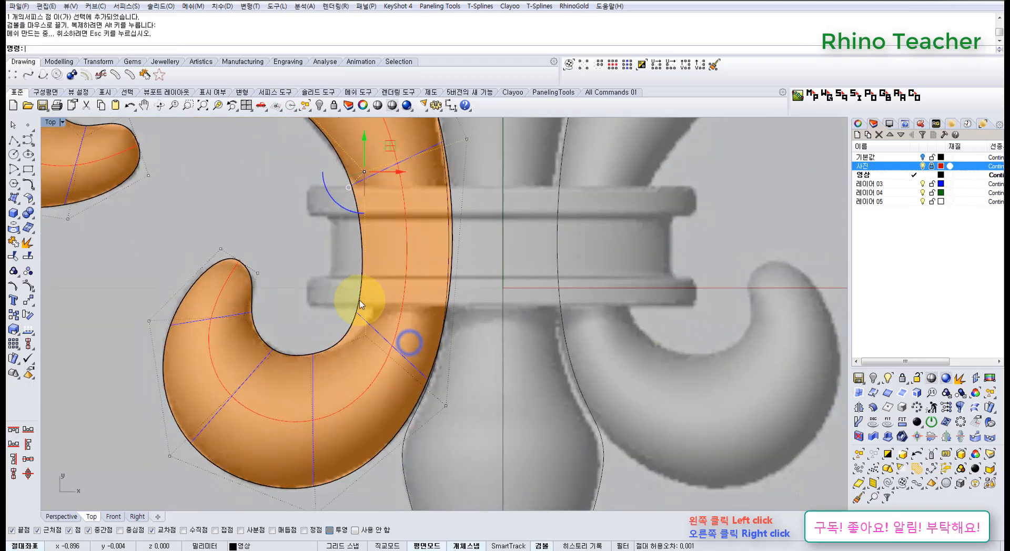
drag(318, 281, 429, 289)
scroll(377, 322, up, 3)
scroll(405, 326, down, 3)
scroll(406, 368, up, 3)
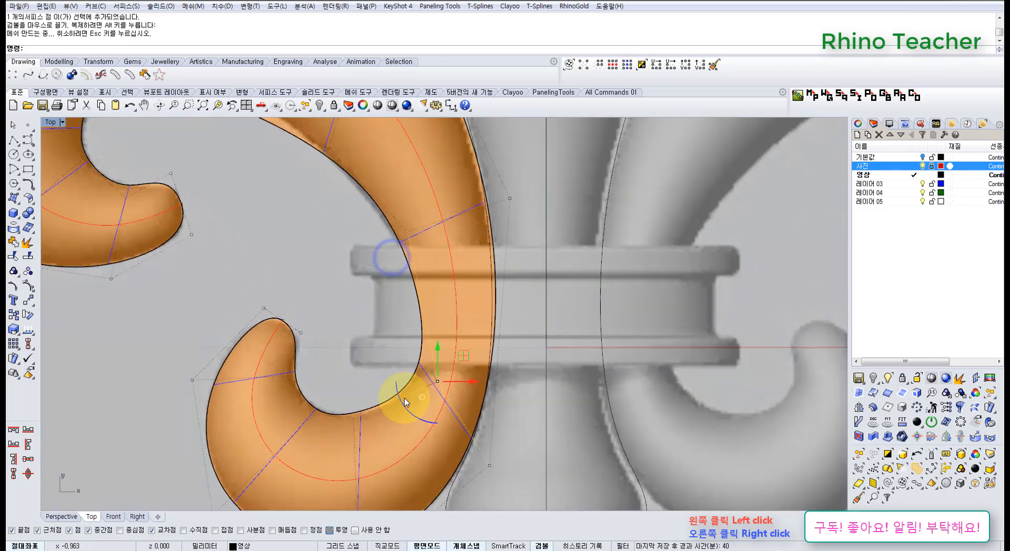
Step: Move the inner control point at the small scroll's bottom right and slightly down to round the hollow
drag(343, 307, 392, 355)
scroll(338, 304, up, 4)
drag(404, 320, 413, 324)
click(463, 300)
Step: Nudge the small scroll's inner control point below the collar slightly up and left
scroll(526, 252, down, 2)
right_drag(543, 239, 456, 310)
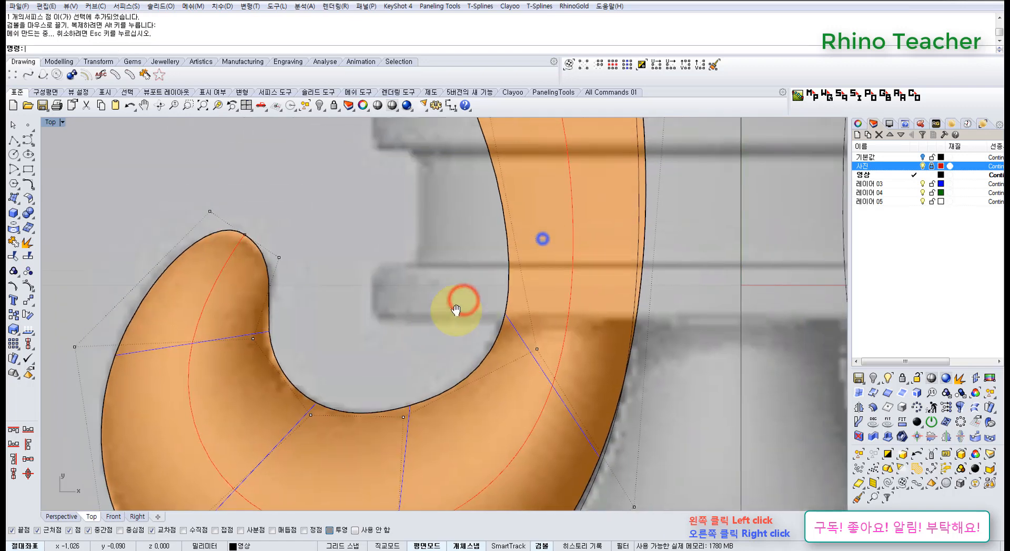
drag(554, 355, 547, 319)
right_drag(547, 315, 522, 362)
drag(522, 361, 519, 363)
scroll(379, 350, down, 6)
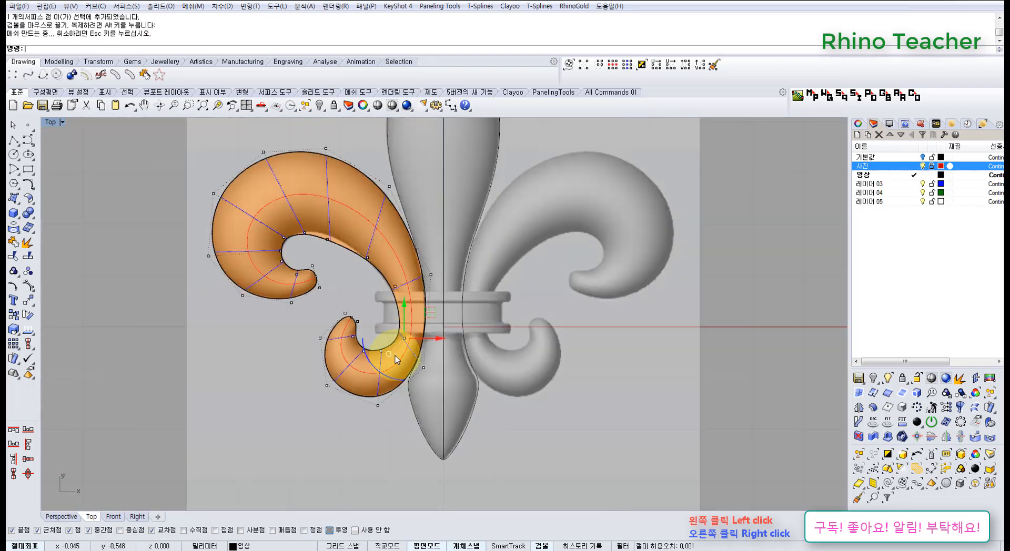
Step: Move the inner control point at the bottom of the small scroll's hollow down toward the picture's edge
scroll(395, 355, up, 3)
scroll(381, 361, up, 7)
drag(358, 276, 394, 323)
drag(406, 285, 410, 299)
Step: Try adjusting the small scroll's inner control points at the lower-left bend and bottom, and undo the last two moves
scroll(414, 257, down, 10)
right_drag(396, 275, 371, 279)
scroll(345, 274, up, 7)
drag(347, 262, 384, 289)
click(393, 228)
scroll(412, 236, down, 7)
right_drag(414, 238, 383, 311)
scroll(383, 320, up, 7)
drag(365, 296, 405, 337)
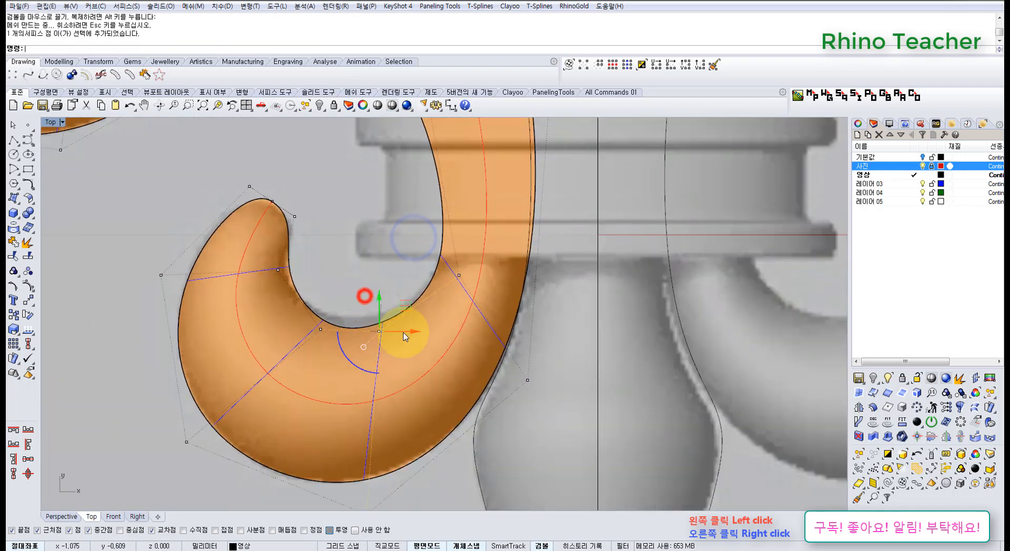
key(ctrl+z)
key(ctrl+z)
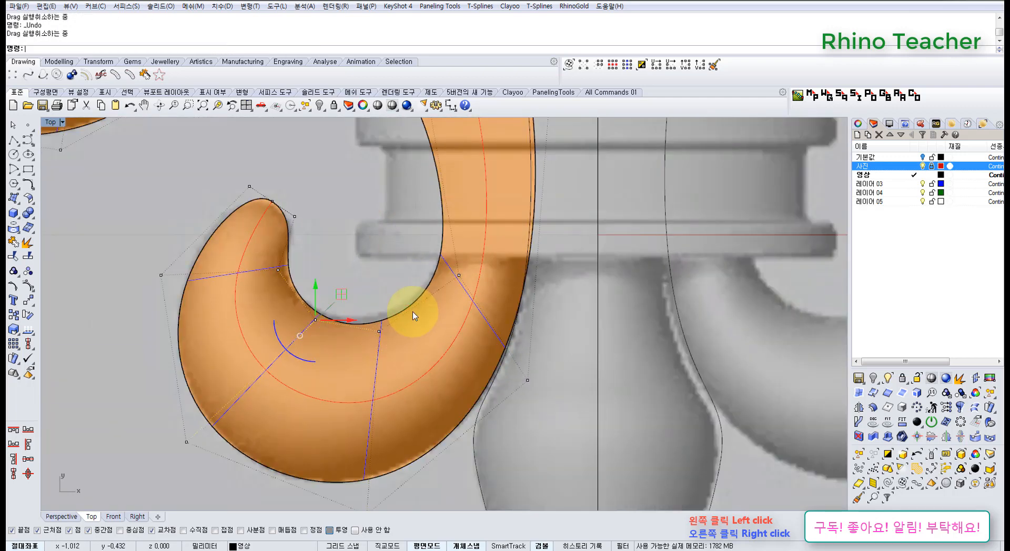
Step: Move the small scroll's inner control point just below the collar up and slightly right
right_drag(406, 242, 354, 303)
click(338, 282)
drag(306, 266, 418, 344)
right_drag(415, 297, 404, 339)
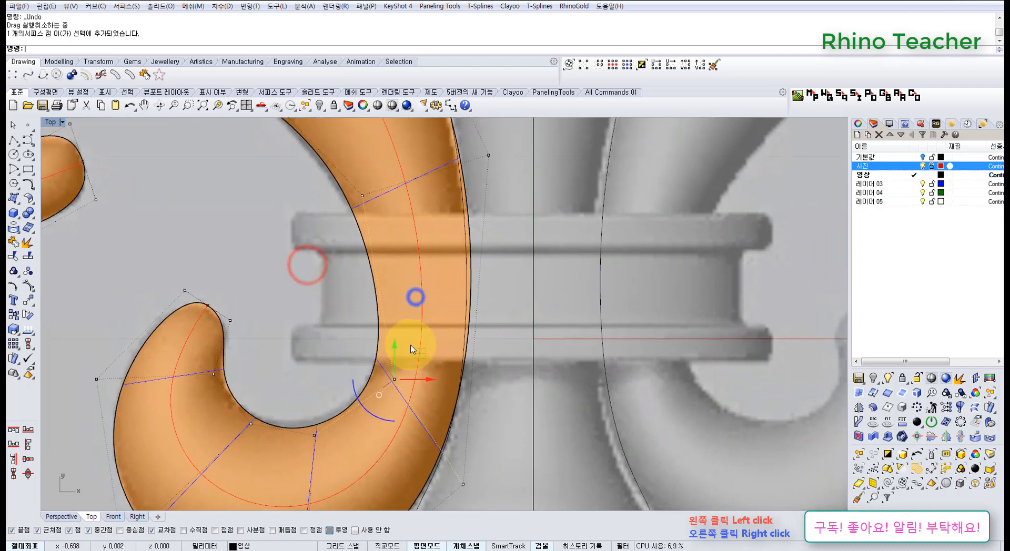
drag(420, 354, 423, 326)
Step: Move the inner control point at the small scroll's bottom slightly right and up to smooth the hollow
right_drag(303, 347, 347, 252)
drag(342, 281, 384, 358)
drag(385, 318, 391, 310)
click(324, 256)
Step: Adjust the inner control point at the small scroll's left bend to follow the picture's hollow
scroll(323, 264, down, 6)
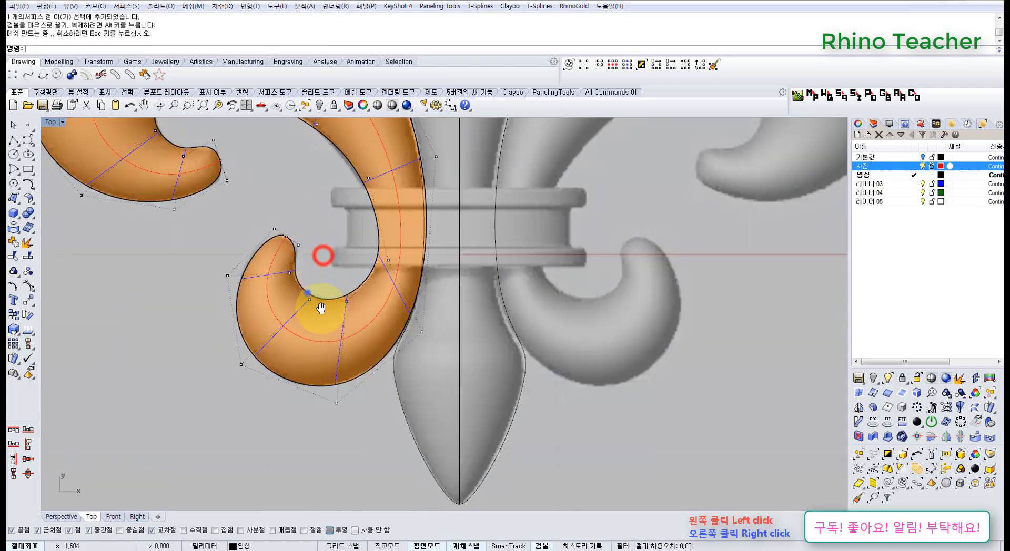
right_drag(308, 292, 331, 322)
scroll(310, 311, up, 8)
drag(299, 283, 340, 313)
scroll(398, 285, down, 4)
right_drag(407, 205, 404, 305)
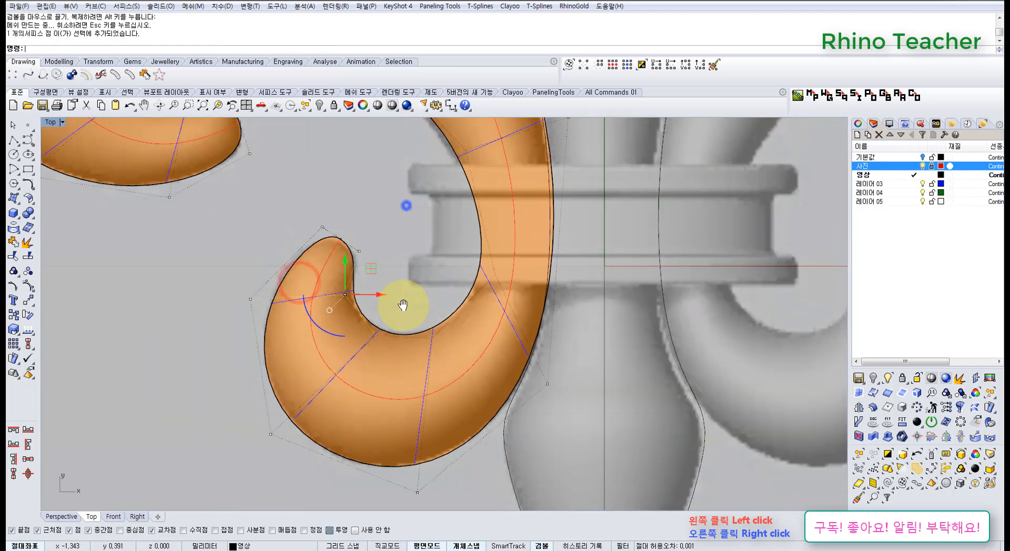
click(372, 259)
Step: Move the inner control point at the top right of the large scroll's hollow up to the picture's edge
scroll(376, 223, down, 4)
right_drag(342, 176, 328, 280)
scroll(293, 233, up, 6)
drag(309, 226, 371, 296)
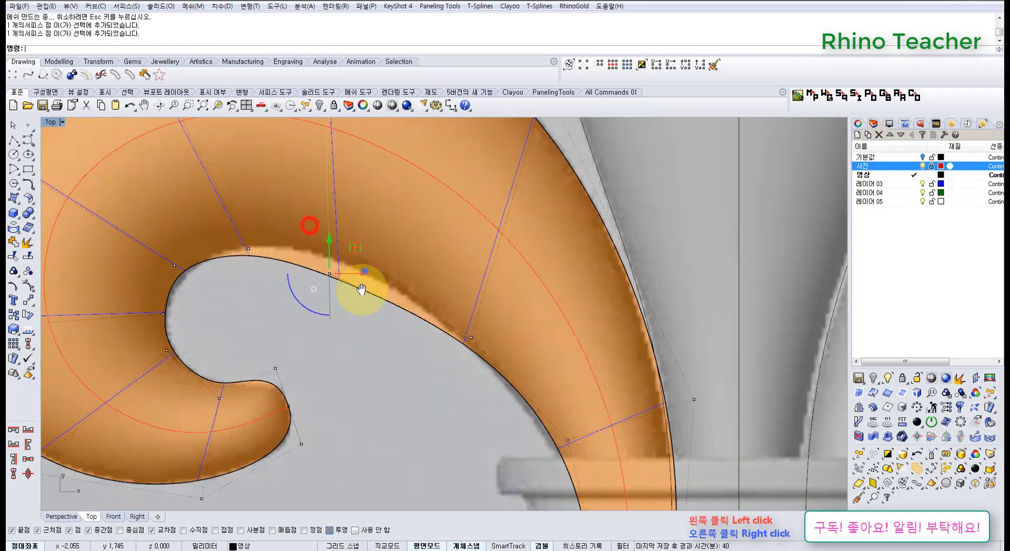
right_drag(365, 270, 353, 308)
drag(345, 293, 350, 265)
click(256, 337)
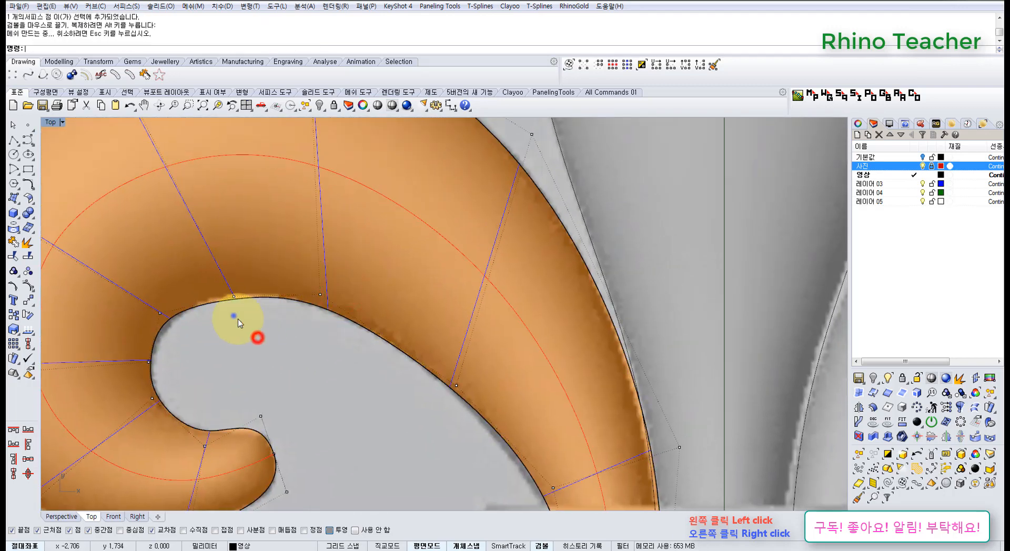
Step: Move the next inner control point at the top of the large scroll's hollow slightly up and left
right_drag(232, 316, 285, 343)
drag(263, 310, 308, 345)
drag(309, 301, 304, 292)
click(329, 346)
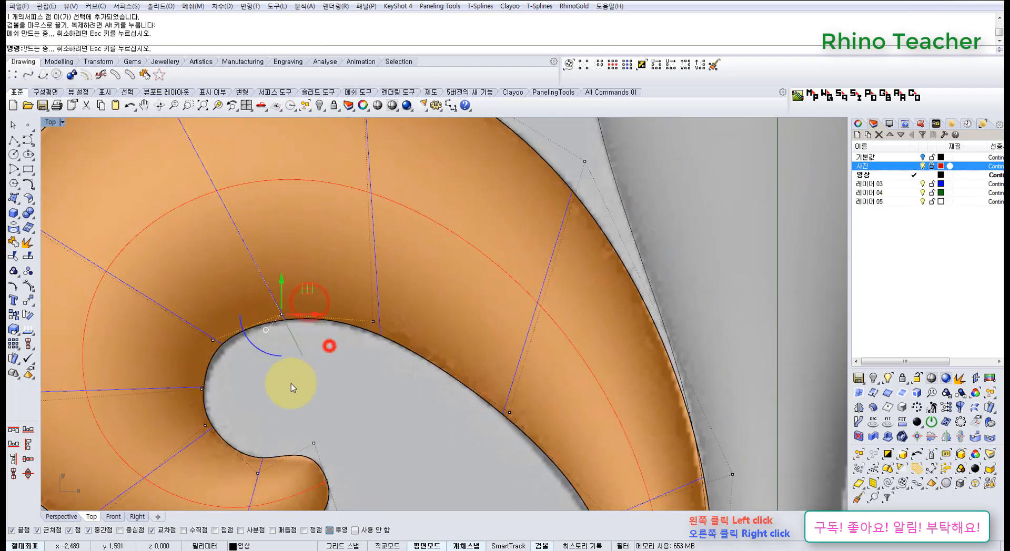
Step: Move the inner control point at the upper-left bend of the large scroll's hollow slightly right and down
right_drag(281, 383, 353, 311)
scroll(274, 299, up, 6)
drag(271, 213, 314, 255)
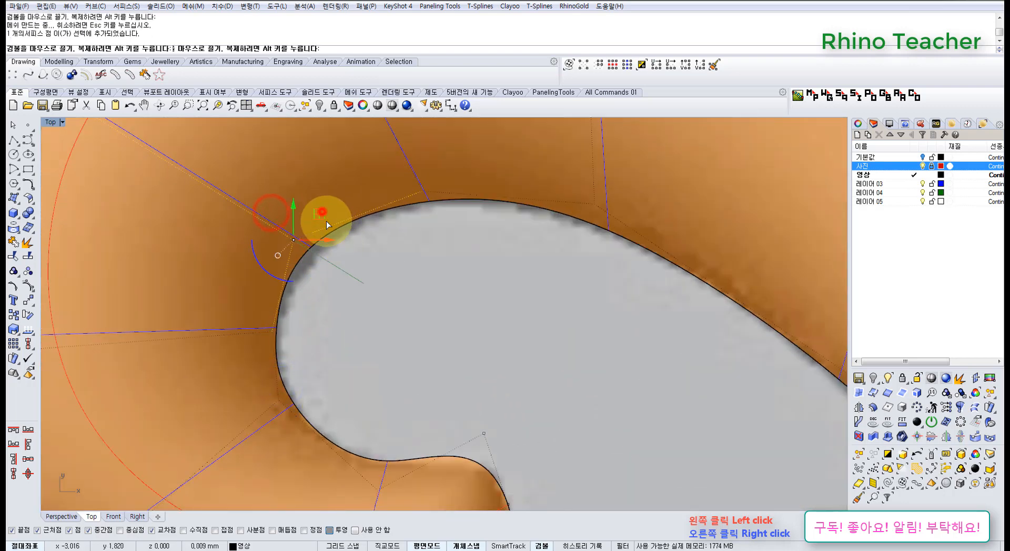
drag(326, 221, 331, 225)
click(378, 281)
Step: Move the inner control point at the lower-left bend of the large scroll's hollow slightly right and down
right_drag(345, 349, 354, 281)
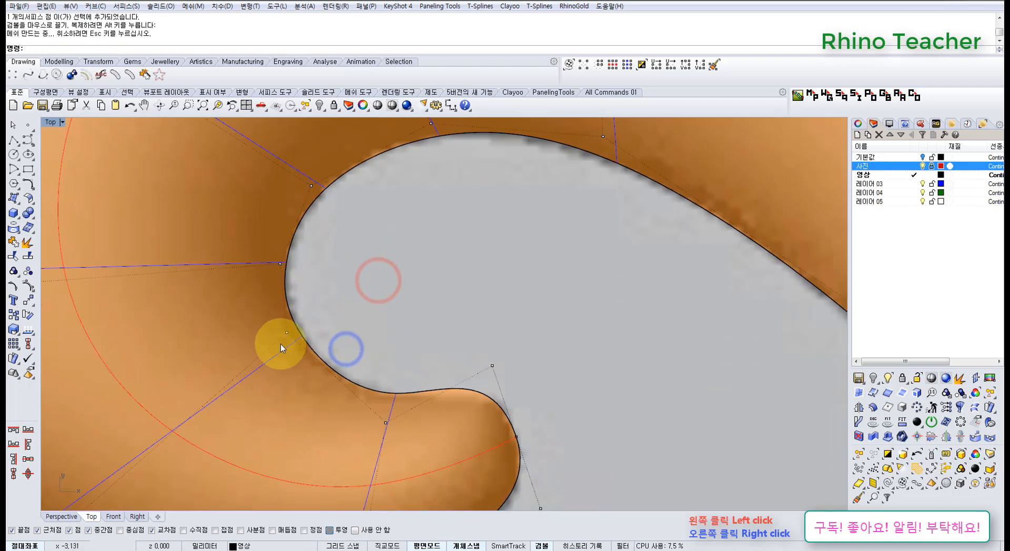
drag(266, 325, 319, 322)
click(354, 292)
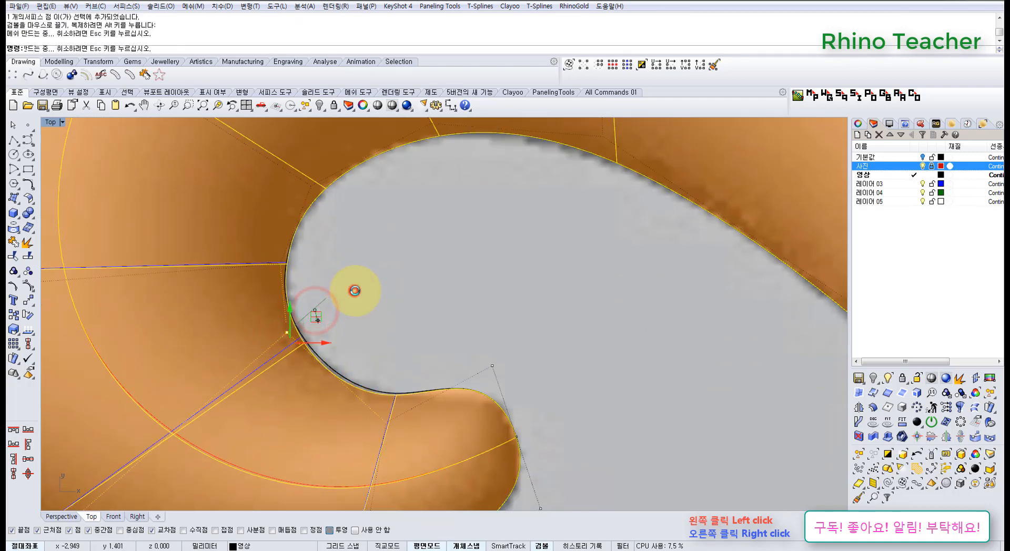
Step: Fine-tune the inner control point just above the collar to fit the picture's edge
scroll(368, 290, down, 4)
right_drag(375, 289, 315, 299)
right_drag(407, 308, 311, 306)
scroll(365, 309, down, 8)
right_drag(460, 338, 356, 282)
scroll(353, 295, up, 6)
drag(332, 282, 439, 331)
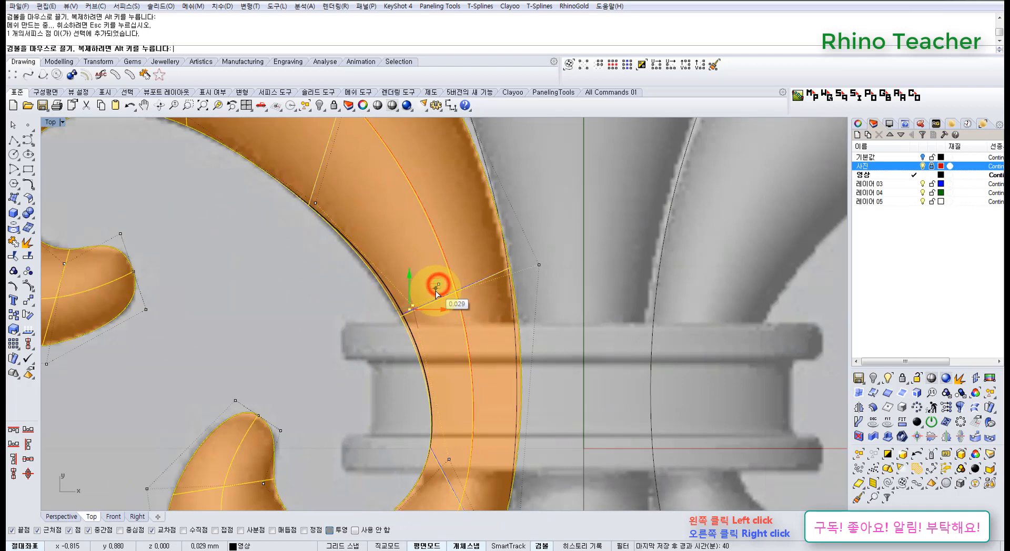
scroll(389, 325, down, 6)
right_drag(390, 325, 326, 329)
click(347, 298)
Step: Extract the U-direction isocurve running lengthwise through the middle of the scroll surface
scroll(348, 297, down, 6)
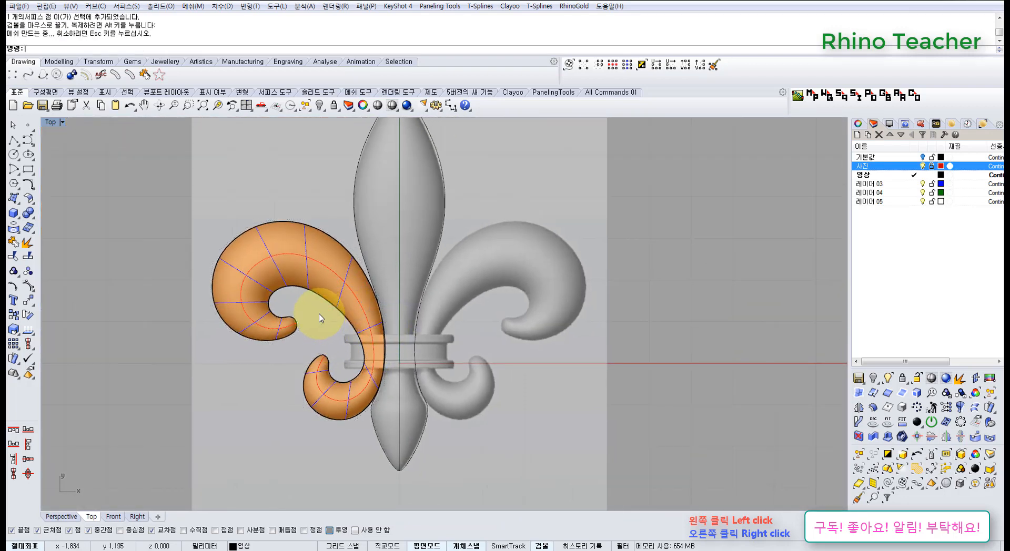
scroll(275, 333, up, 4)
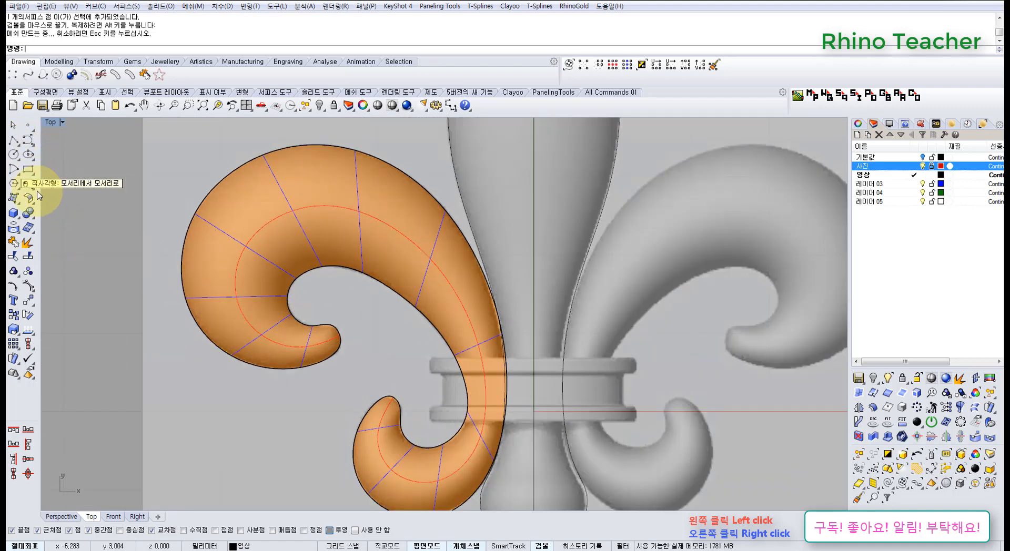
click(14, 232)
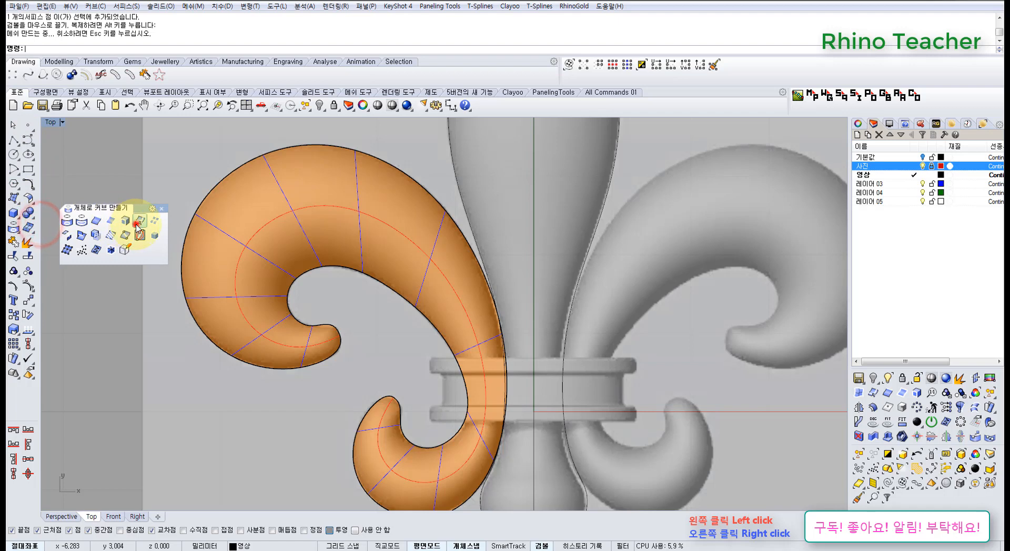
click(137, 225)
click(277, 231)
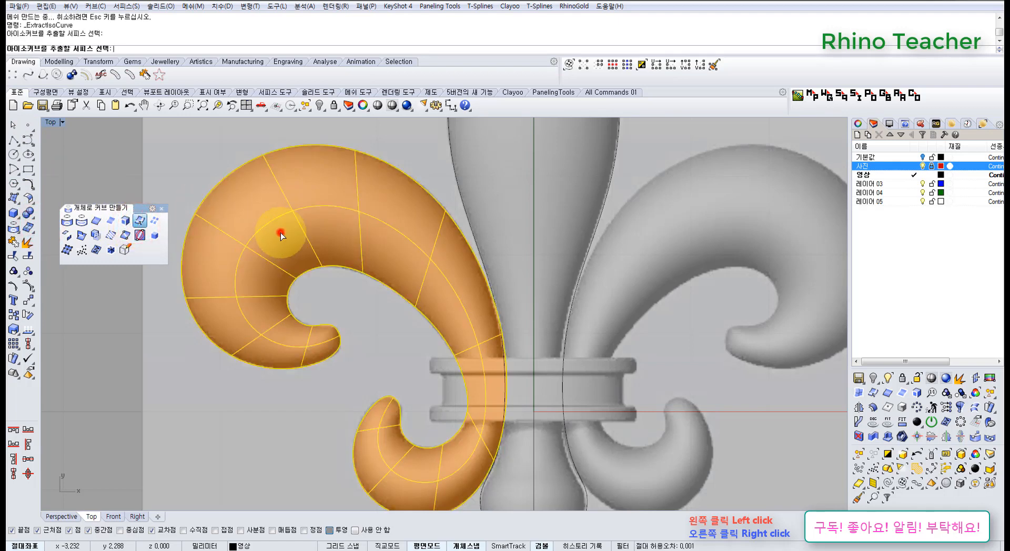
click(245, 247)
right_click(244, 247)
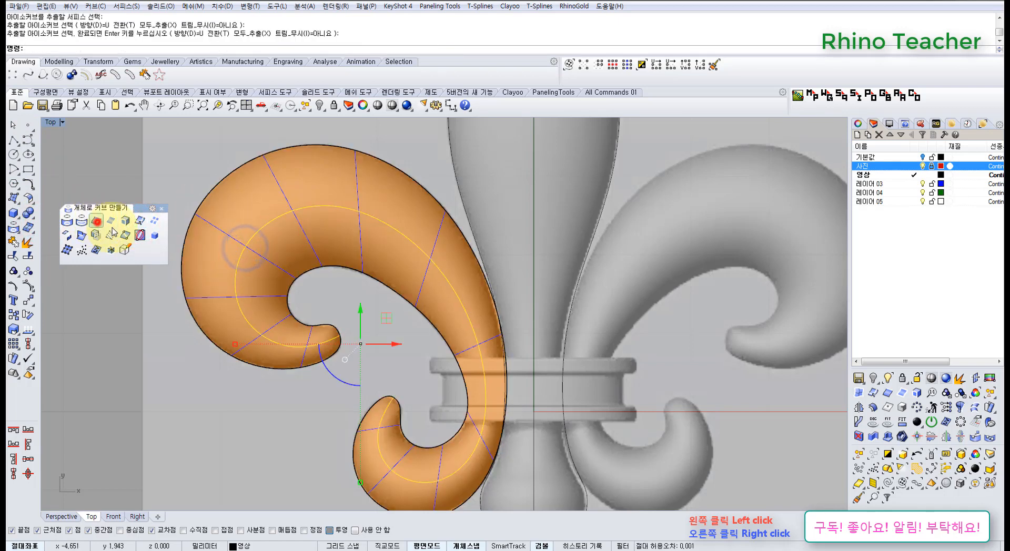
Step: Duplicate the outer and inner edges of the scroll surface as curves
click(96, 221)
click(183, 238)
click(290, 283)
right_click(290, 284)
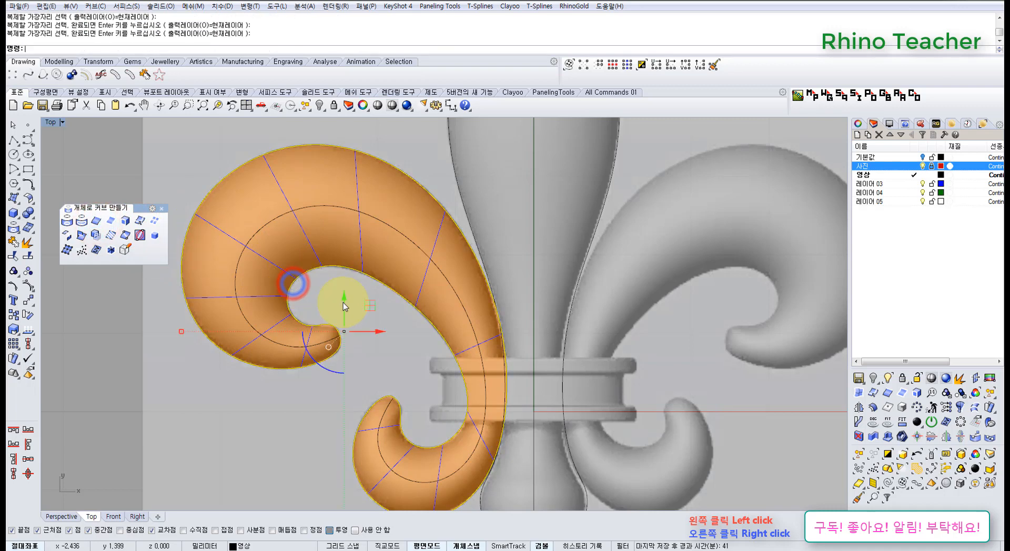
Step: Delete the scroll surface, keeping the extracted curves
click(343, 302)
click(316, 253)
scroll(363, 263, down, 4)
right_drag(375, 286, 315, 320)
key(Delete)
Step: Hide the reference picture's layer 사진 to leave only the curves on display
scroll(311, 296, down, 8)
right_drag(337, 253, 372, 210)
scroll(403, 253, up, 8)
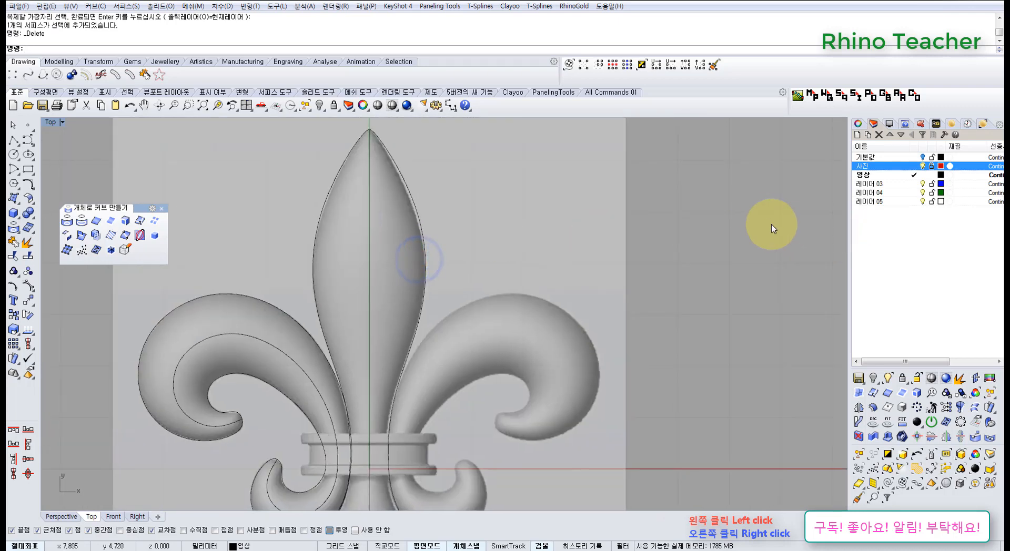
right_drag(733, 245, 731, 222)
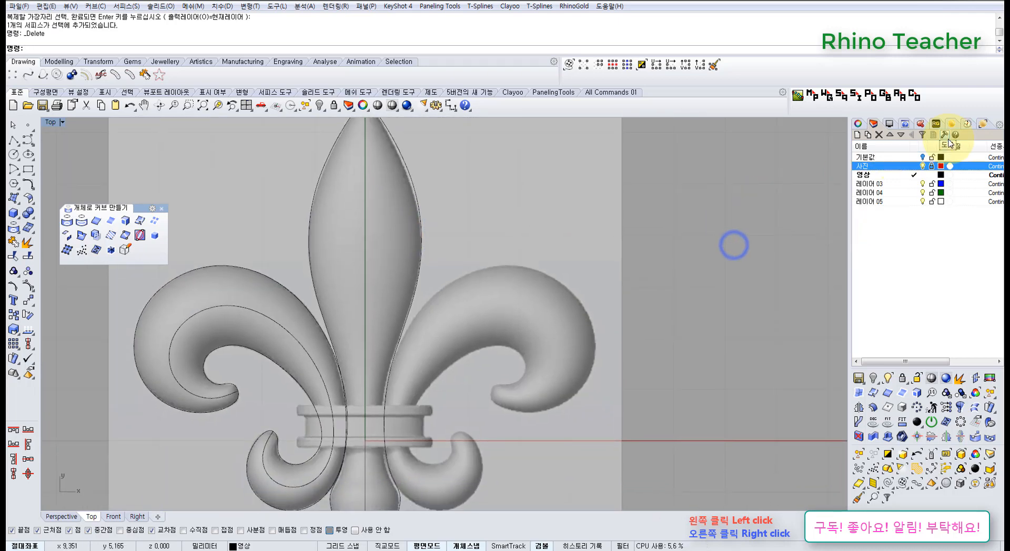
click(922, 167)
right_drag(535, 224, 610, 209)
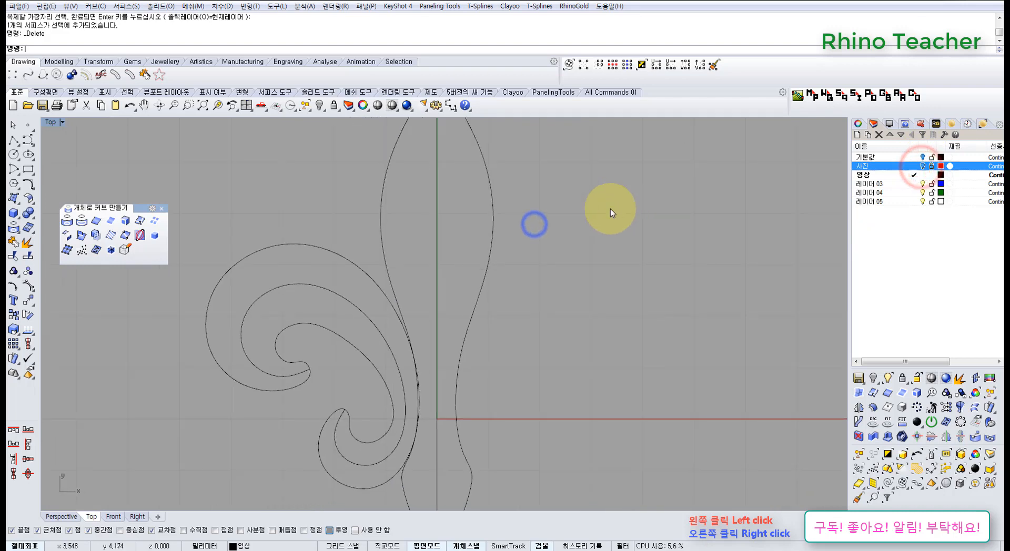
Step: Keep the surface creation tools open as a floating palette beside the curves
scroll(610, 209, down, 5)
right_drag(553, 248, 445, 281)
scroll(384, 247, up, 7)
scroll(362, 242, down, 2)
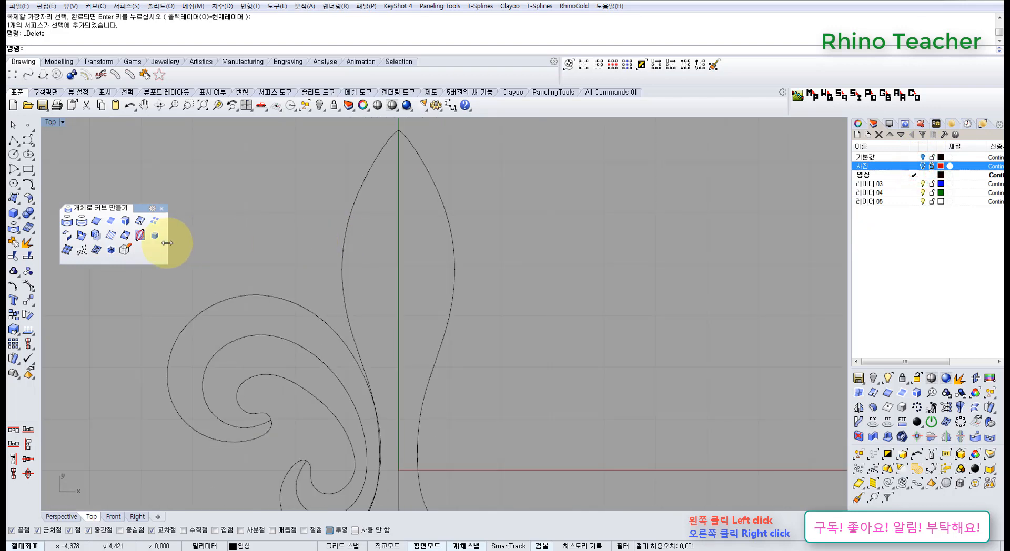
click(10, 199)
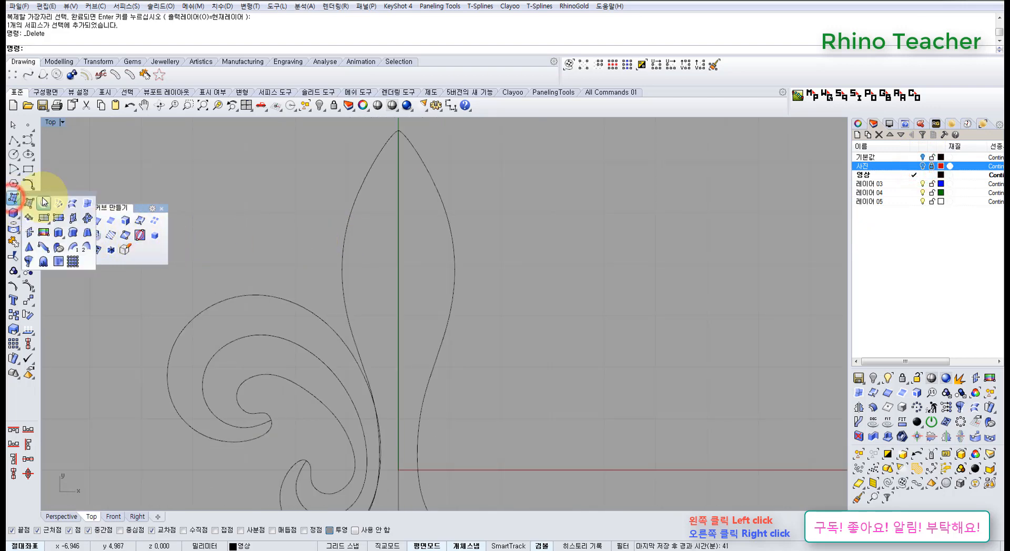
drag(47, 194, 110, 302)
scroll(398, 277, down, 5)
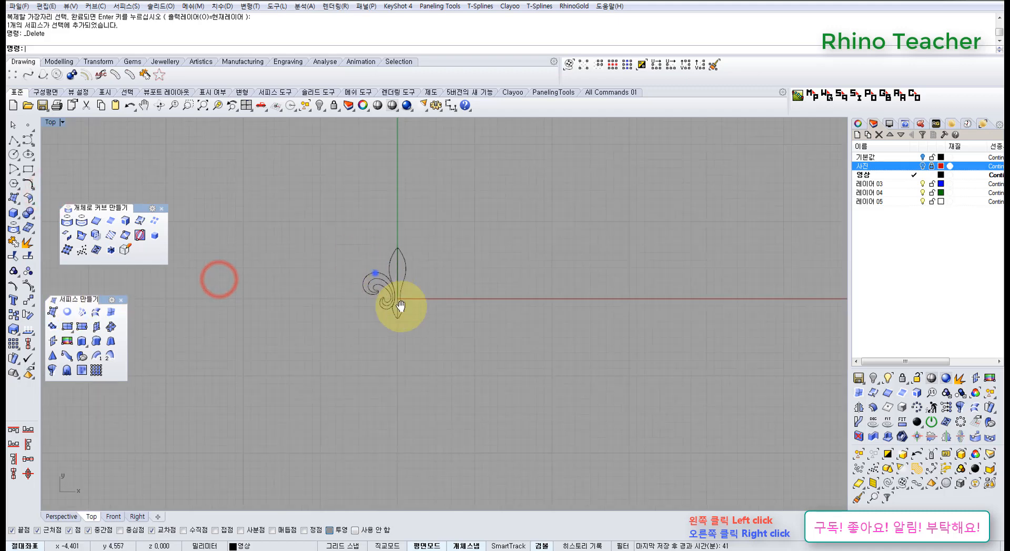
right_drag(375, 273, 429, 336)
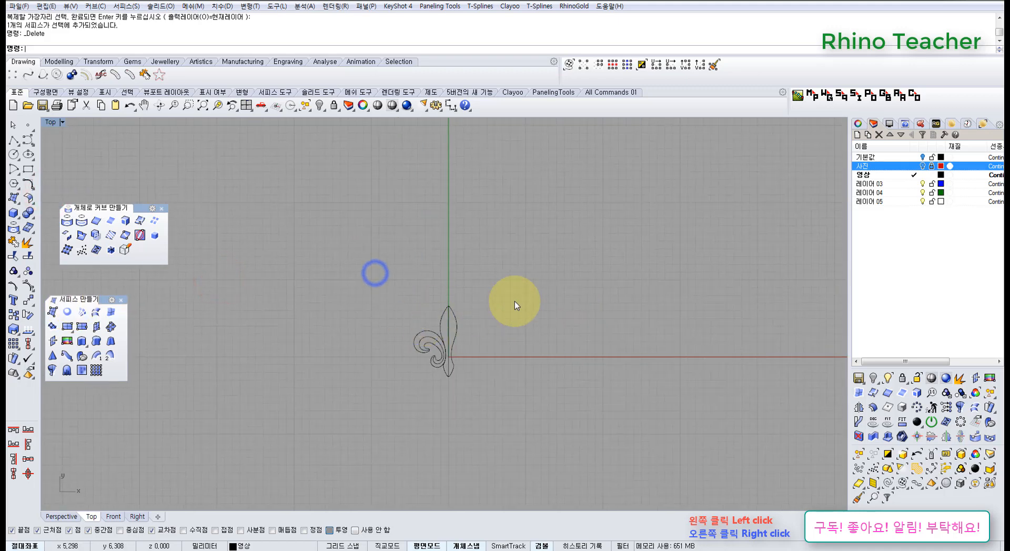
Step: Display the finished ornaments on layer 기본값, keeping the reference picture's layer 사진 hidden
click(922, 157)
click(922, 156)
click(922, 166)
click(922, 157)
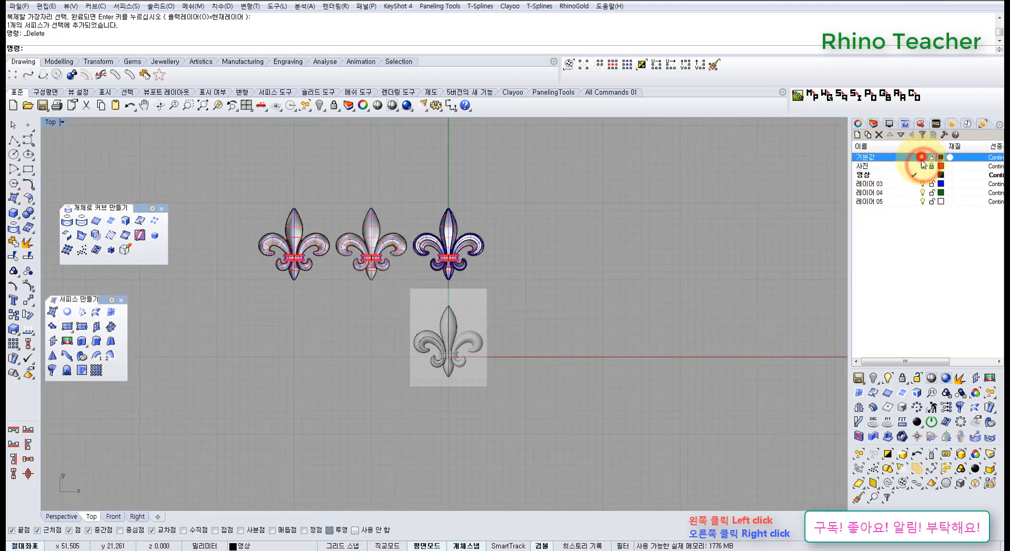
click(922, 166)
scroll(332, 235, up, 5)
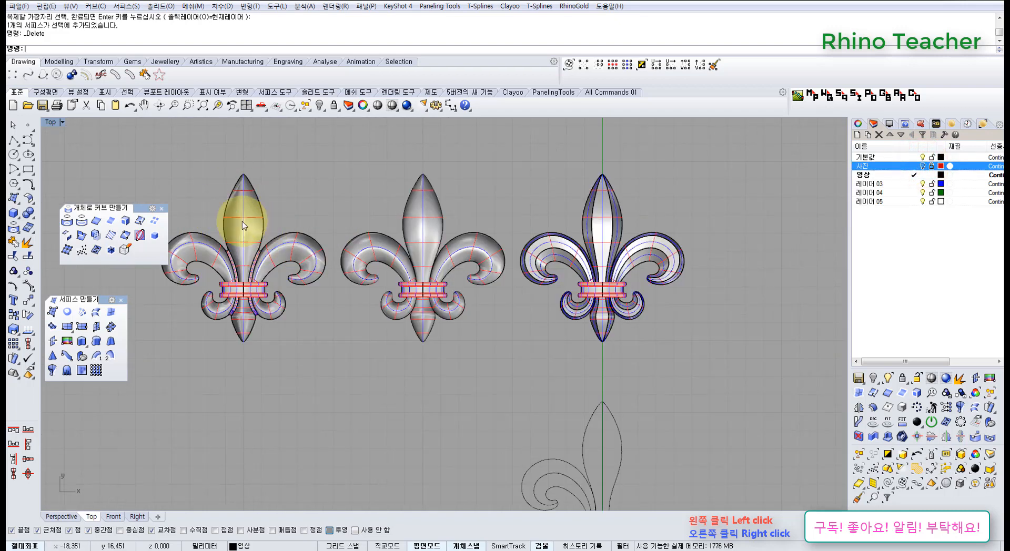
Step: Examine the raised relief shape of the finished ornaments in the perspective view
right_drag(535, 255, 634, 275)
key(ctrl+F4)
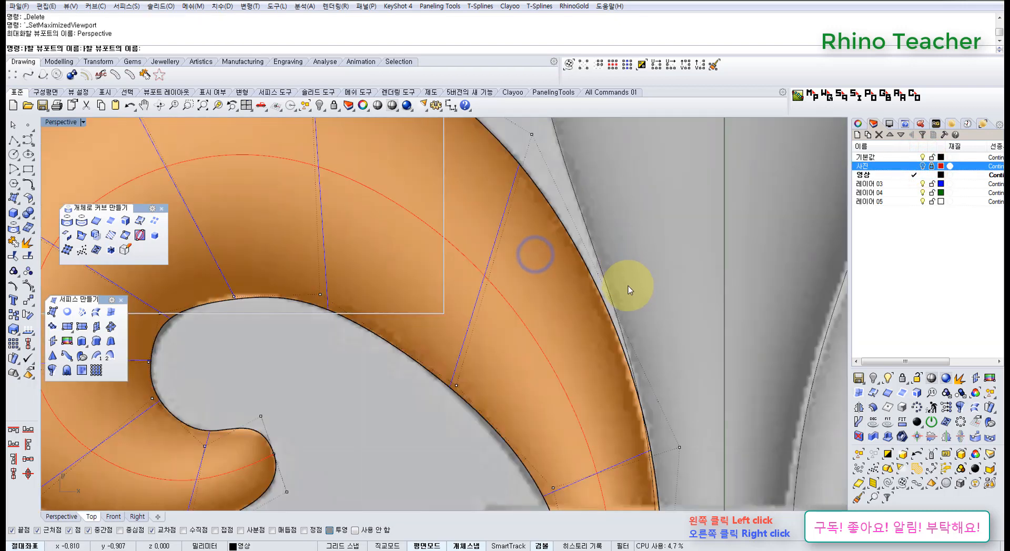
scroll(627, 276, down, 7)
right_drag(551, 284, 564, 269)
shift+right_drag(401, 258, 420, 316)
right_drag(393, 250, 430, 311)
scroll(368, 302, down, 3)
shift+right_drag(330, 299, 554, 313)
scroll(444, 266, up, 4)
right_drag(444, 266, 424, 239)
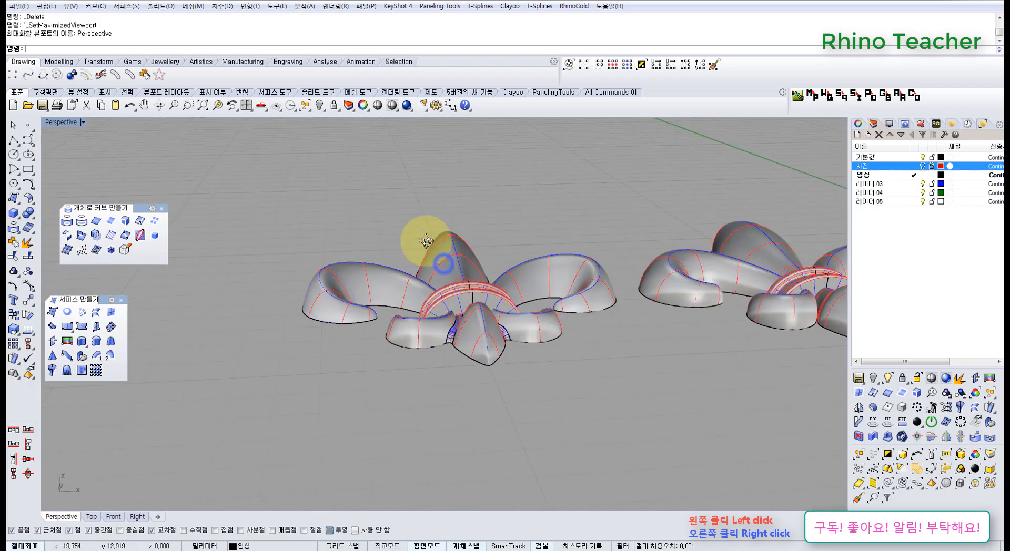
Step: Hide layer 기본값 and return to the top view with only the outline and scroll curves on display
click(924, 158)
key(ctrl+F1)
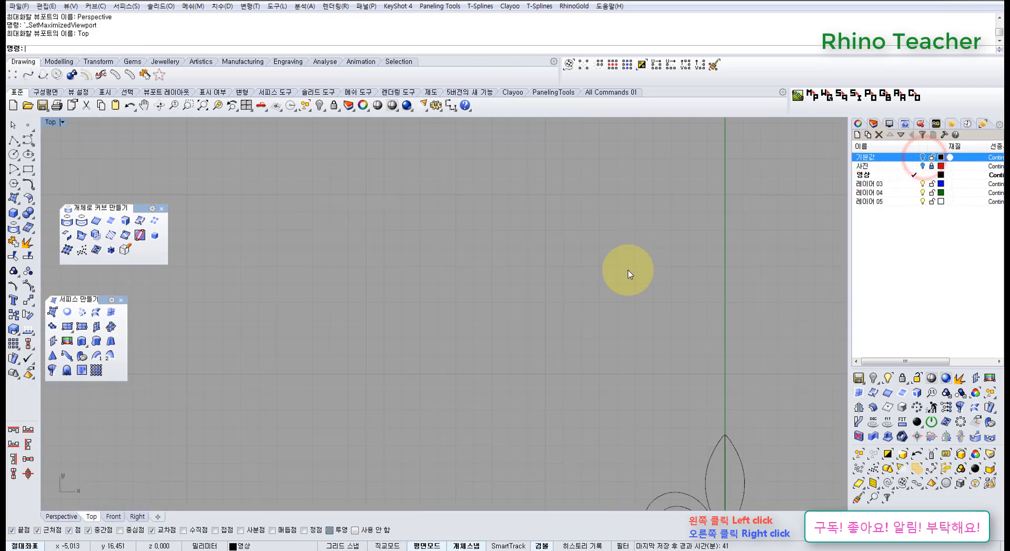
scroll(630, 275, down, 7)
scroll(676, 325, up, 5)
right_drag(676, 326, 565, 295)
drag(383, 246, 505, 360)
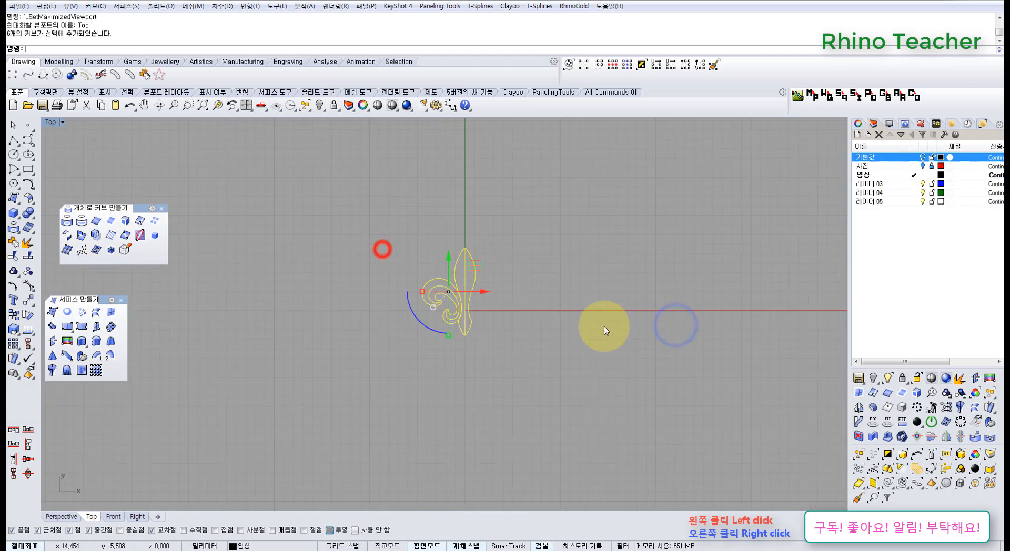
scroll(452, 302, up, 5)
click(578, 285)
right_drag(484, 282, 426, 353)
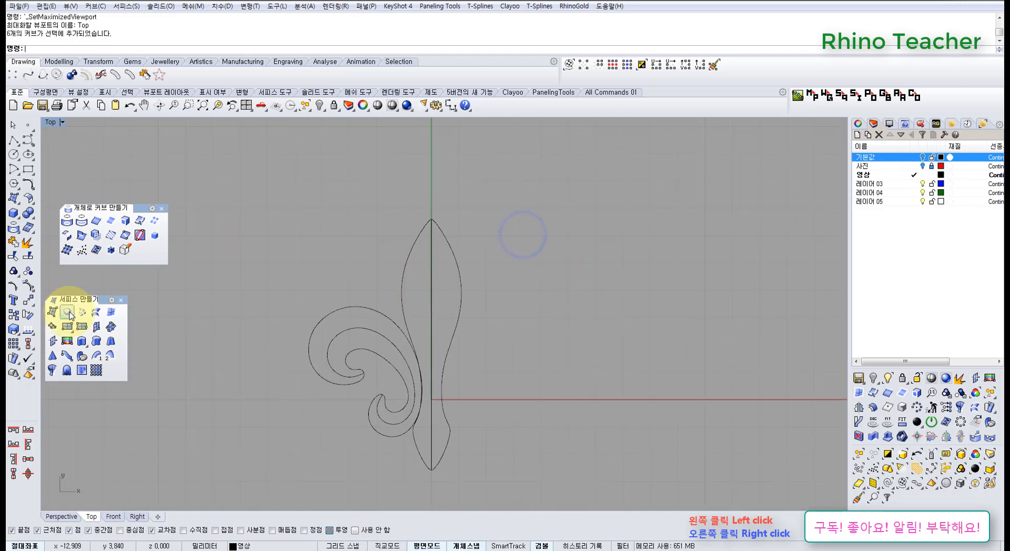
Step: Loft the central petal's left edge, centre line and right edge with the 보통 style and history recording on
click(432, 255)
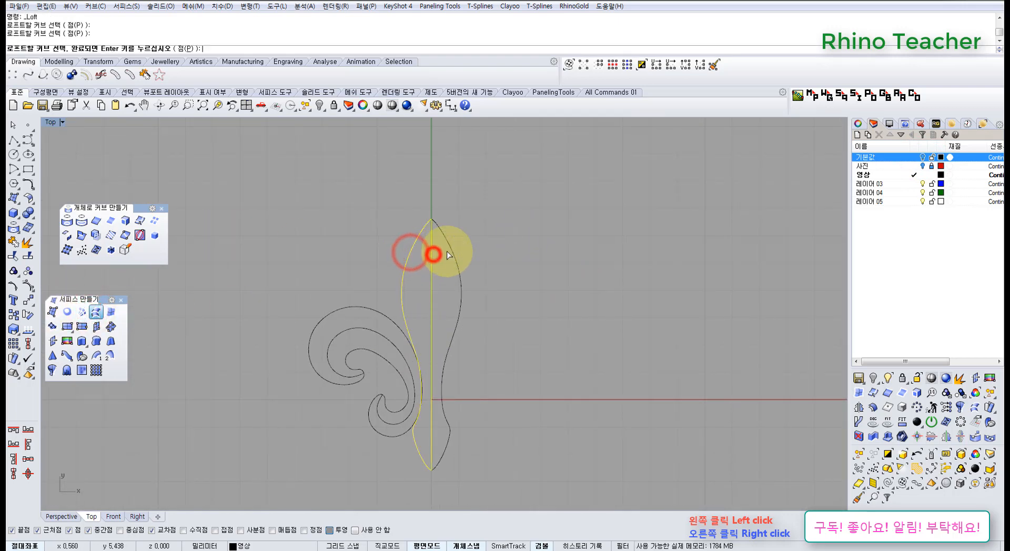
click(449, 252)
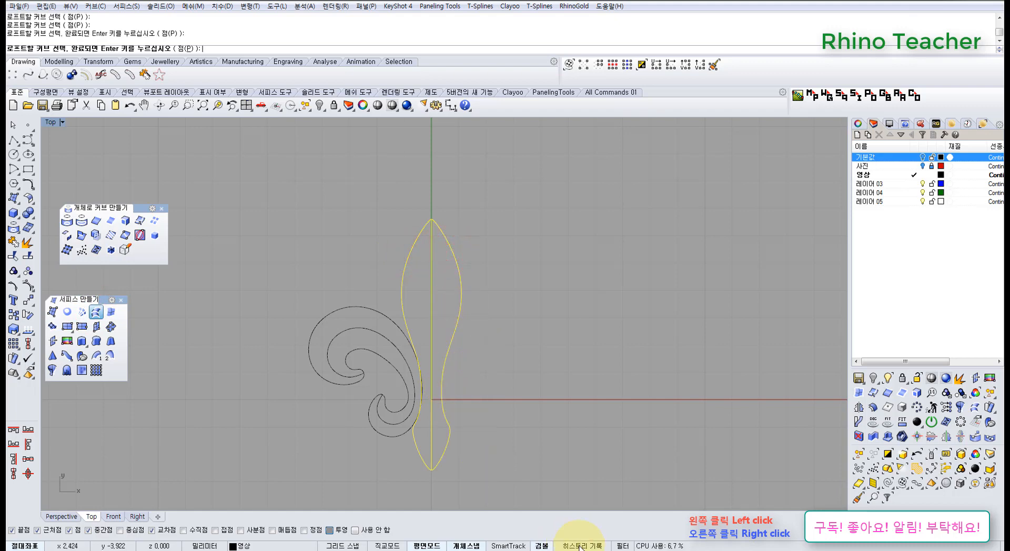
right_click(557, 408)
click(669, 260)
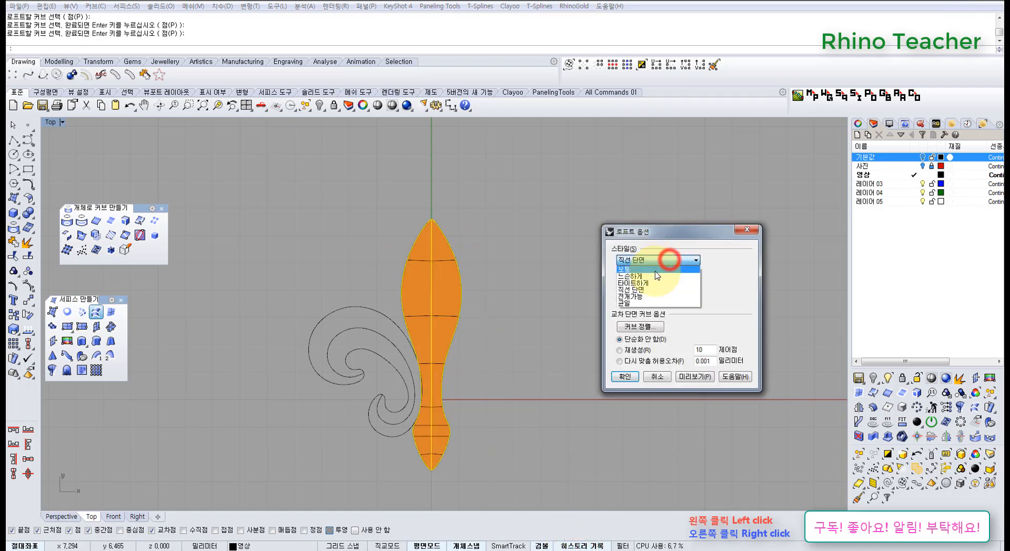
click(651, 269)
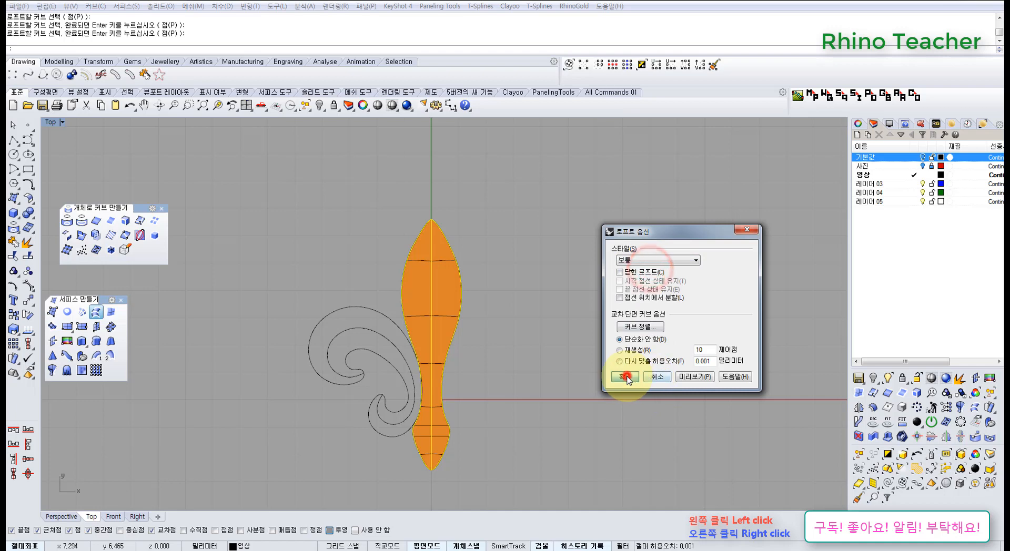
click(624, 376)
Step: Lock the lofted surface of the central petal in the perspective view
scroll(465, 309, up, 3)
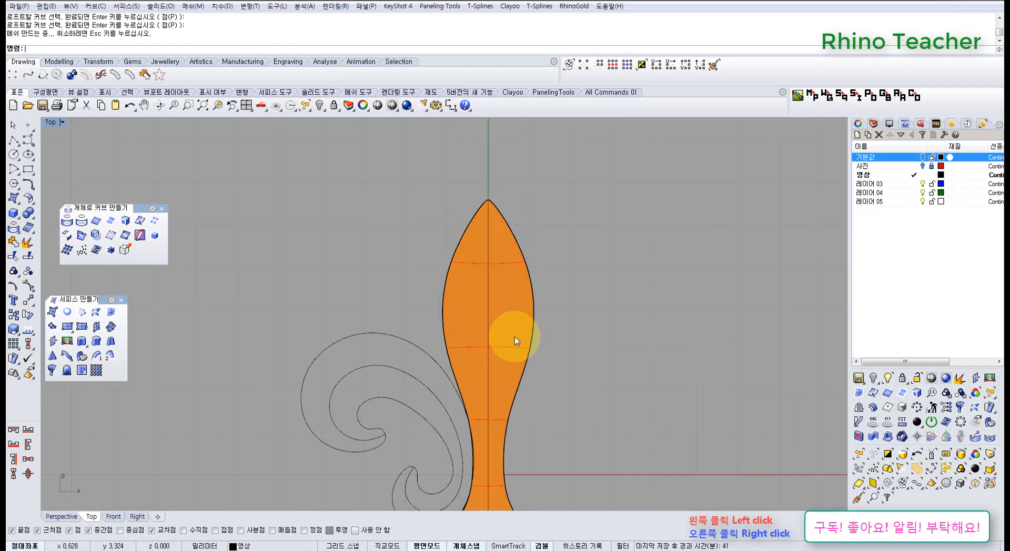
key(ctrl+F4)
right_drag(541, 349, 597, 363)
drag(637, 366, 488, 249)
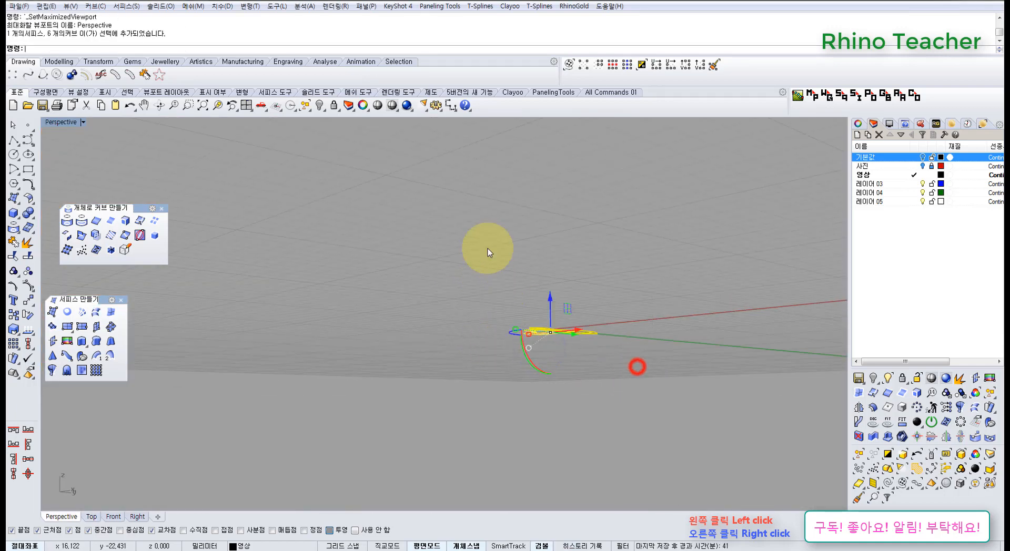
click(213, 106)
click(565, 218)
right_drag(463, 219, 474, 285)
click(474, 286)
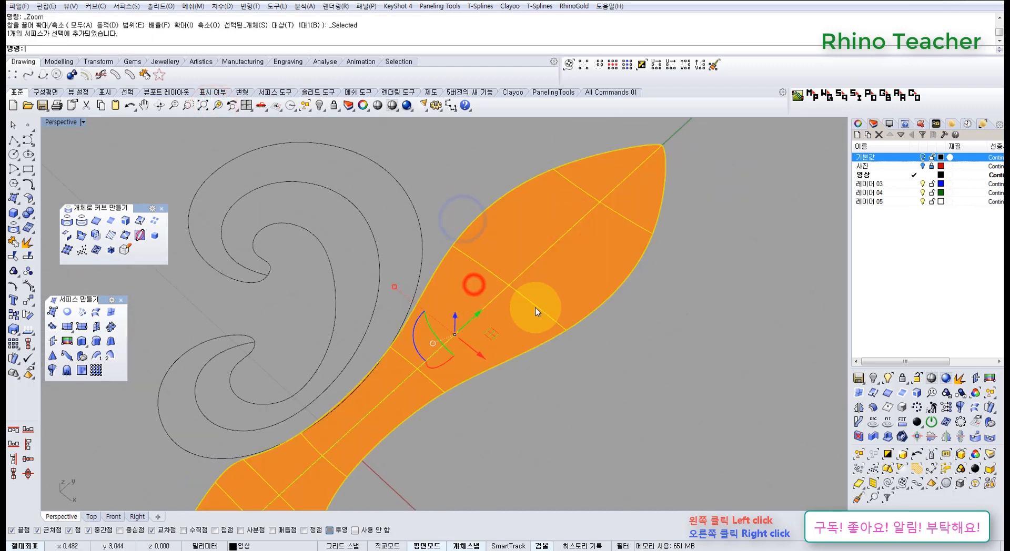
click(333, 106)
Step: Turn on the control points of the petal's centre curve and select the whole row
drag(571, 263, 514, 232)
right_drag(507, 294, 580, 237)
key(F10)
drag(668, 259, 695, 286)
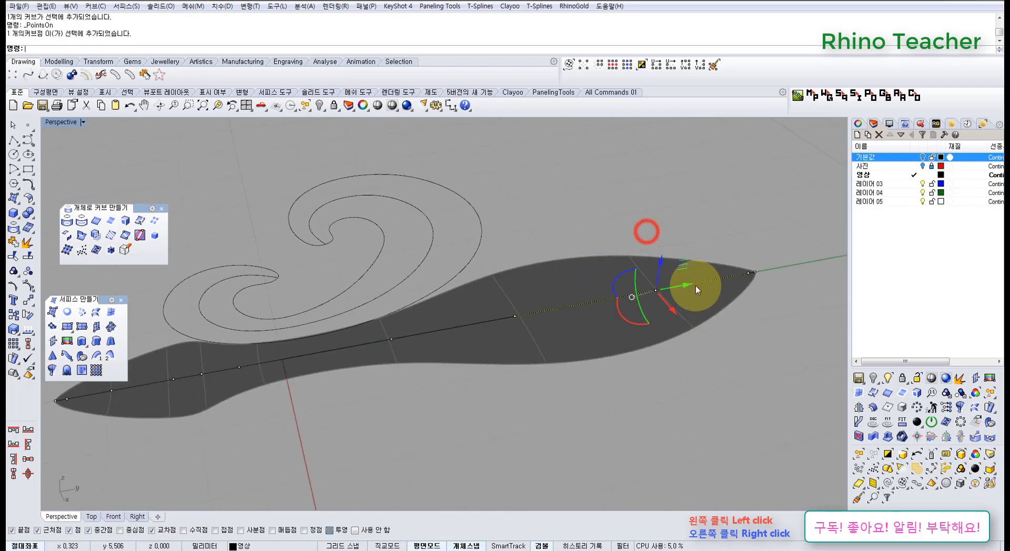
click(626, 66)
Step: Deselect the end points at both petal tips and raise the remaining centre-curve points vertically in the Front view
scroll(731, 247, up, 5)
shift+right_drag(733, 248, 577, 289)
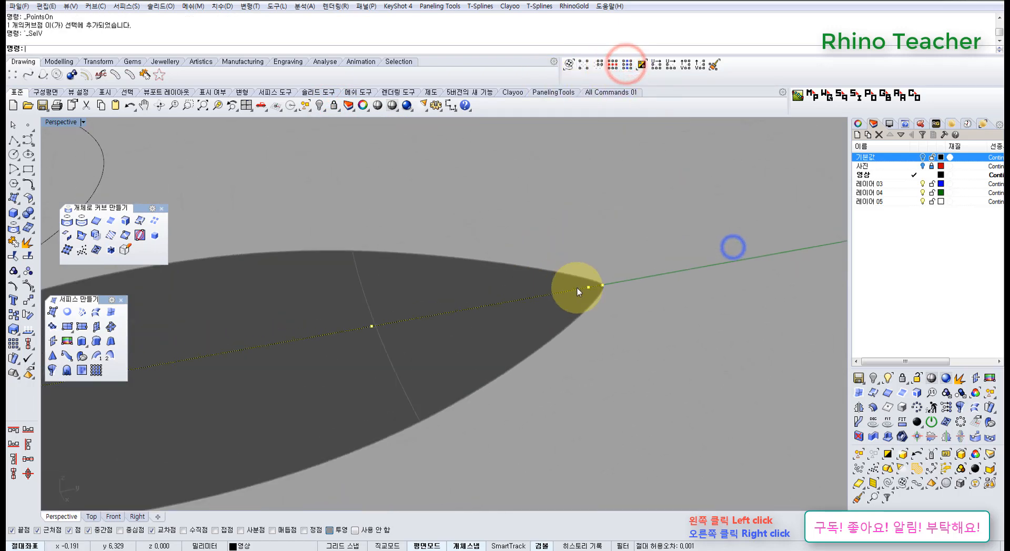
scroll(610, 279, up, 3)
ctrl+drag(595, 260, 632, 312)
scroll(635, 313, down, 15)
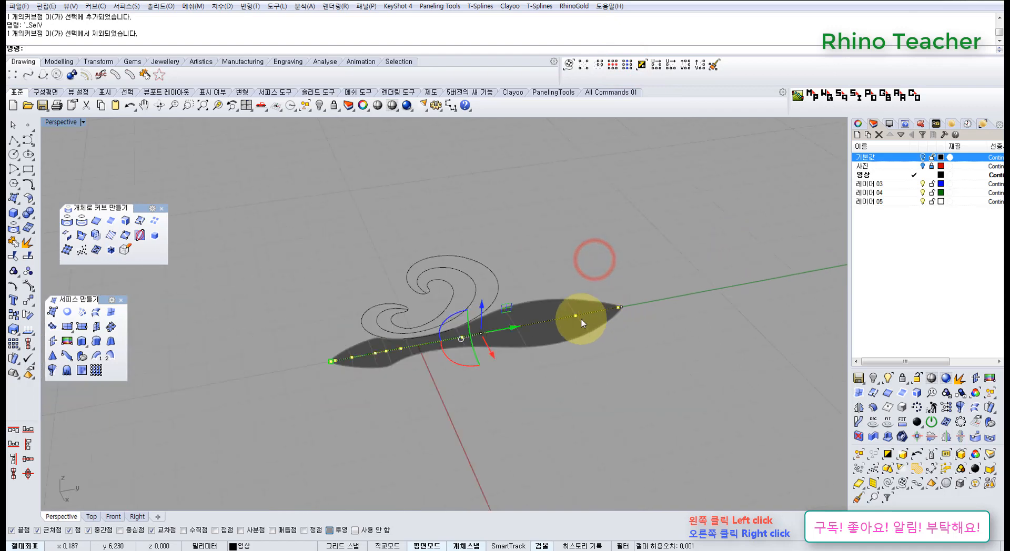
scroll(307, 364, up, 6)
scroll(307, 364, up, 5)
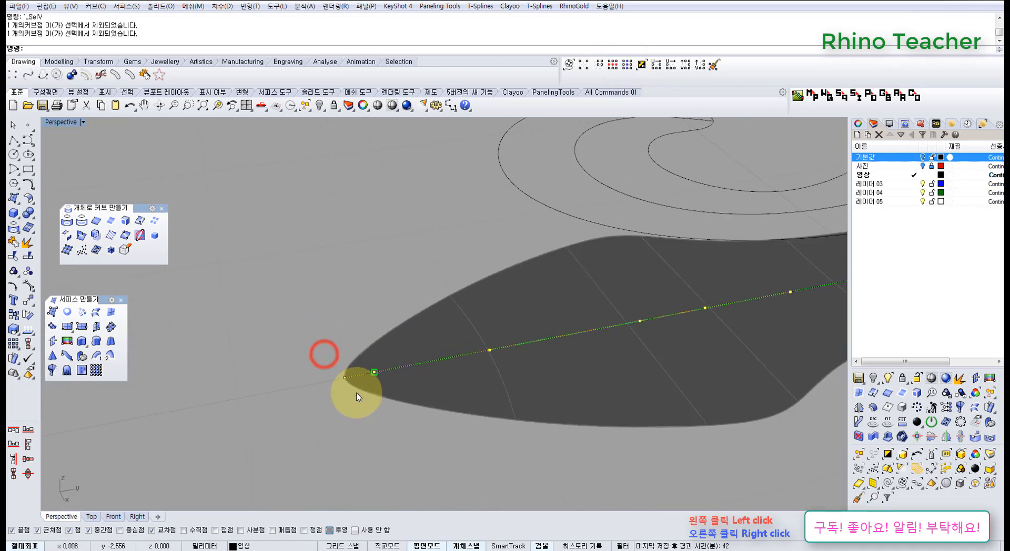
key(ctrl+F2)
scroll(413, 361, down, 5)
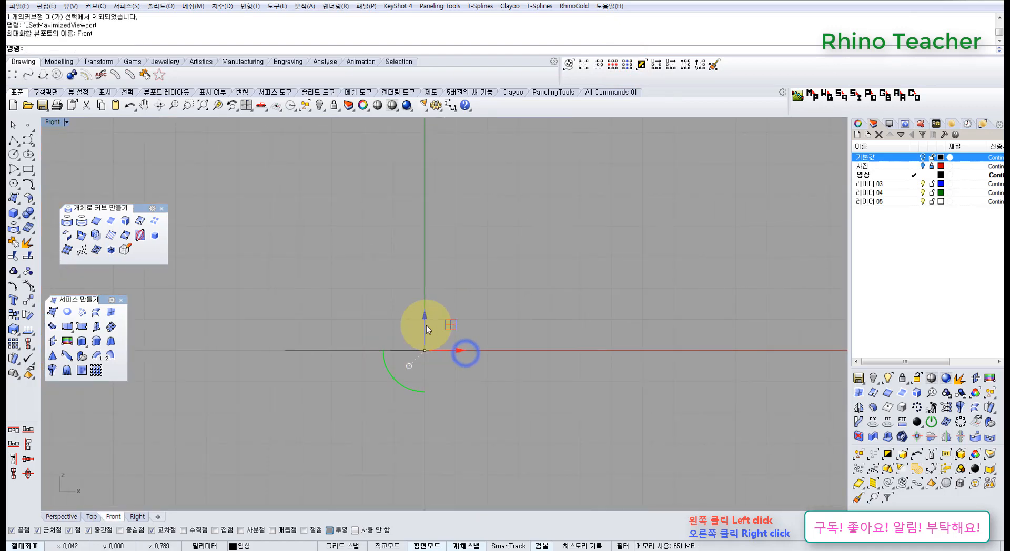
drag(425, 315, 428, 329)
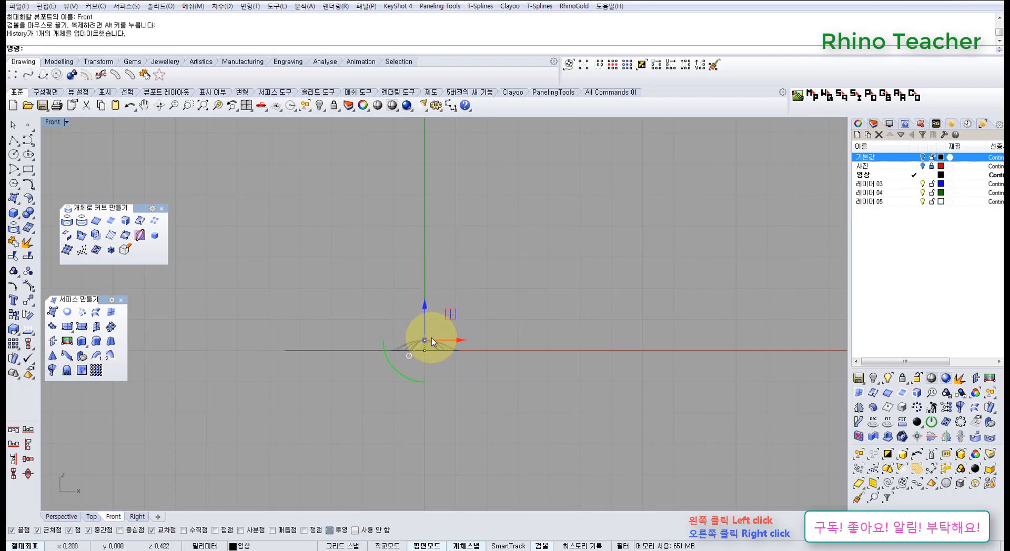
Step: Examine the raised centre curve at the lower tip in the perspective and Right views, selecting the control point beside the tip
key(ctrl+F4)
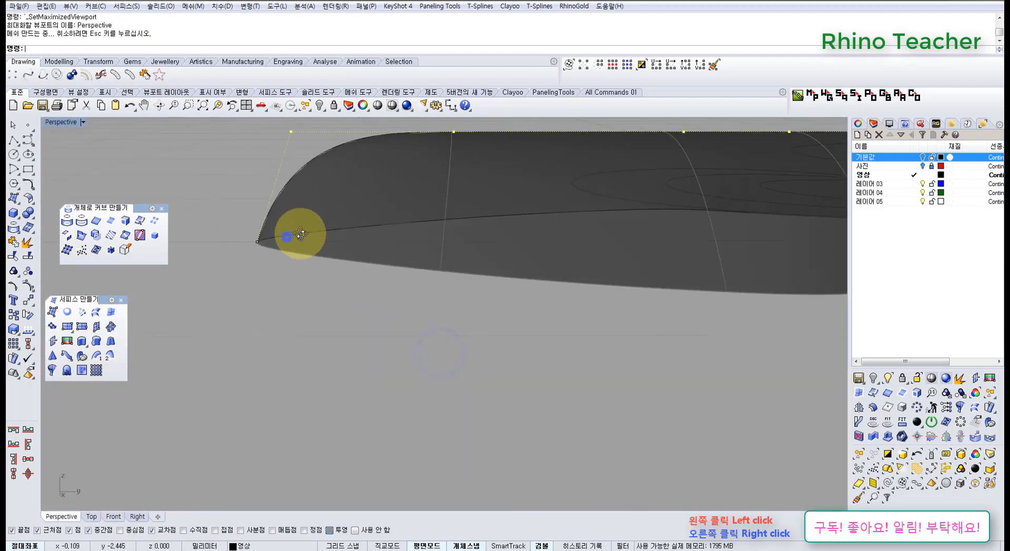
right_drag(300, 234, 347, 298)
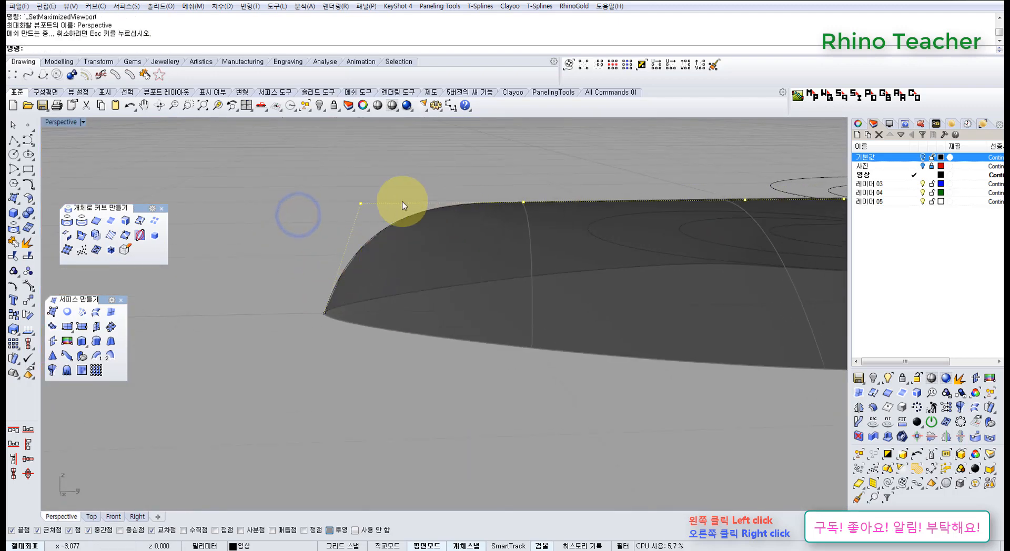
drag(311, 180, 380, 227)
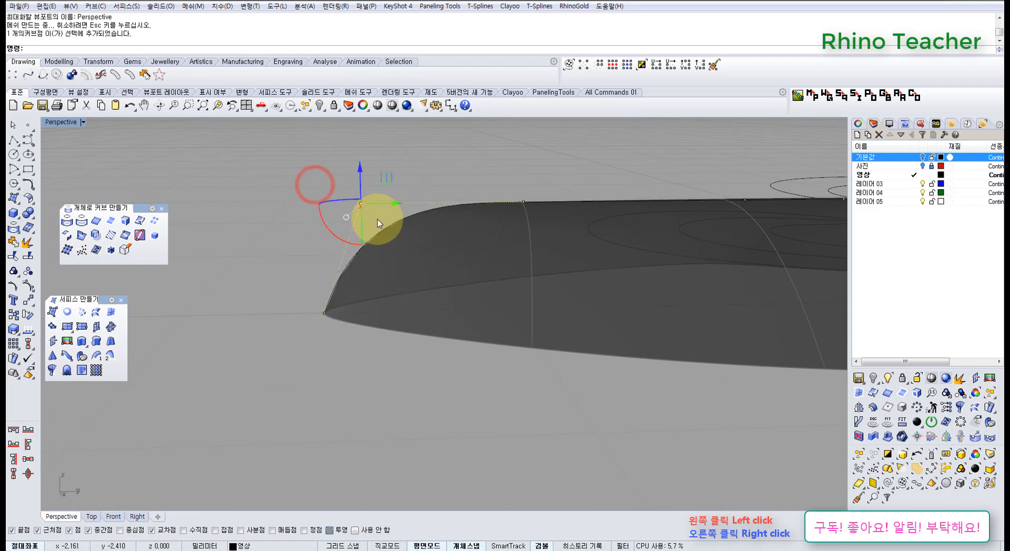
key(ctrl+F3)
right_drag(270, 288, 457, 311)
scroll(295, 308, up, 7)
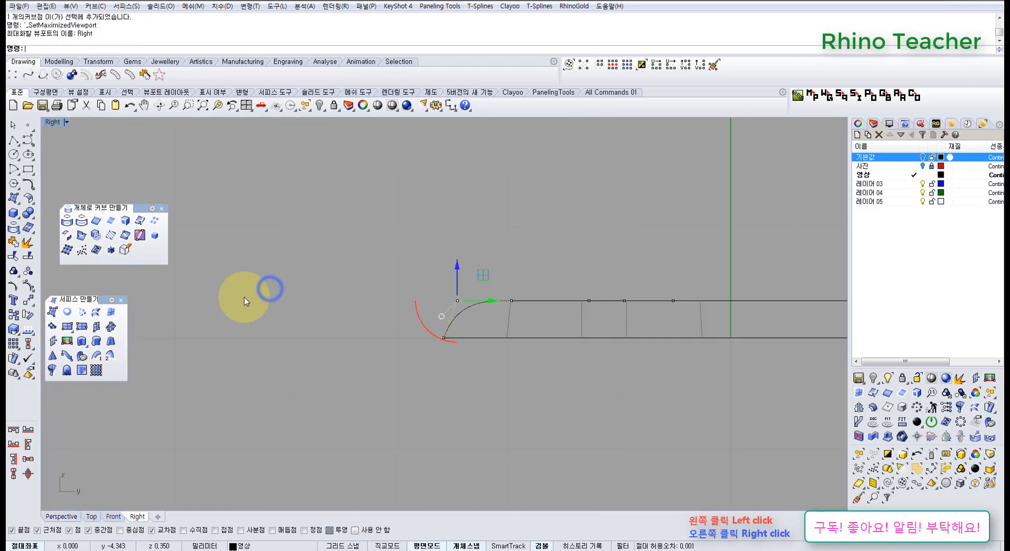
Step: Draw a vertical guide line up from the curve's lower end point, compare the neighbouring control point with it, and delete the line
click(12, 141)
click(444, 338)
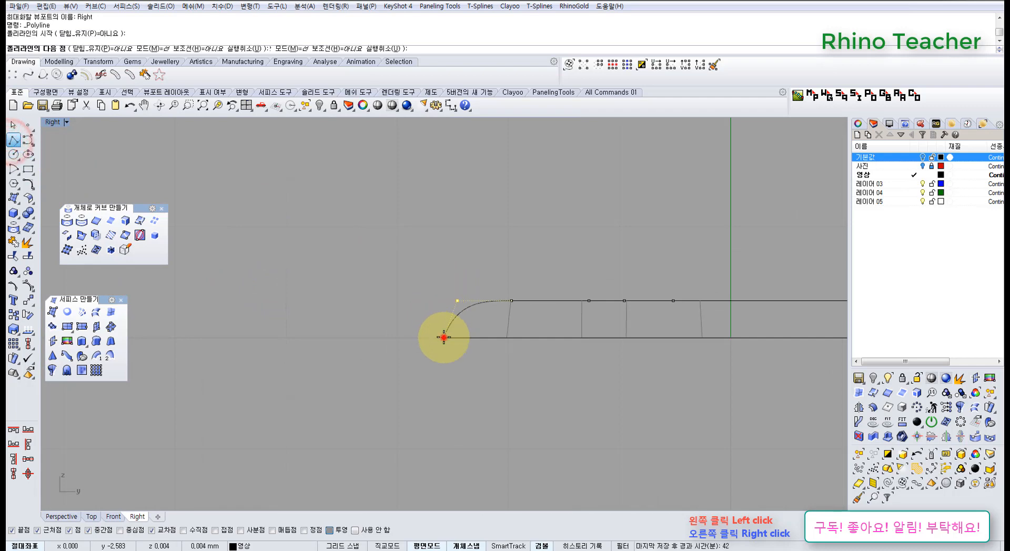
click(441, 249)
scroll(454, 292, up, 4)
scroll(456, 316, up, 6)
drag(442, 282, 492, 330)
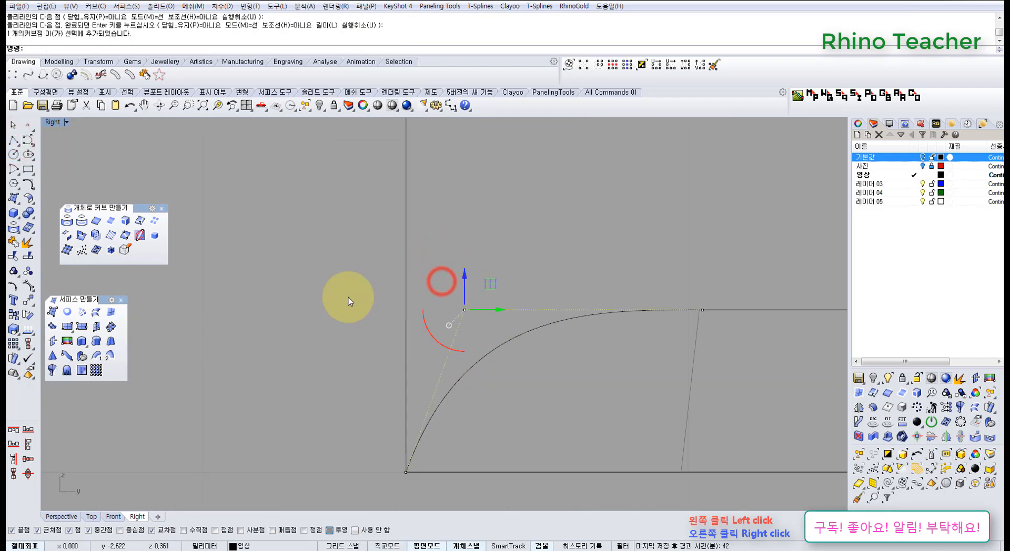
drag(469, 223, 327, 201)
scroll(311, 273, down, 4)
key(Delete)
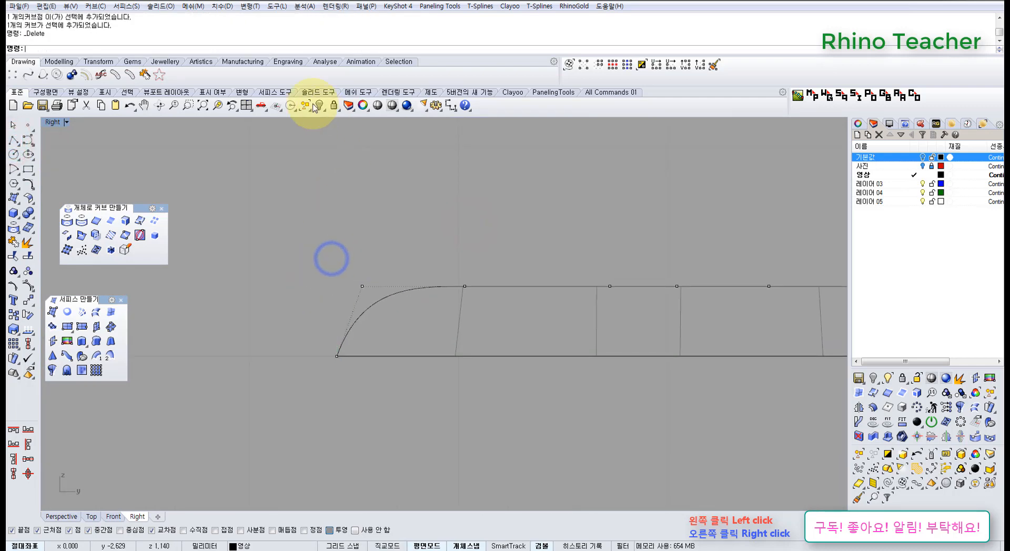
Step: Switch to the four-viewport layout with the petal's lower tip framed in the Top and Right views
click(247, 105)
scroll(276, 288, up, 5)
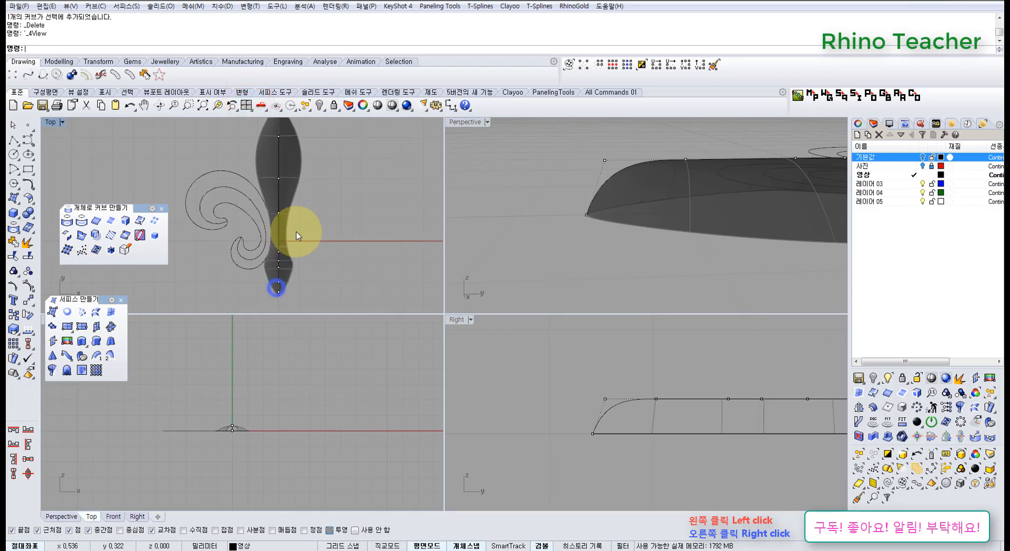
right_drag(607, 395, 566, 412)
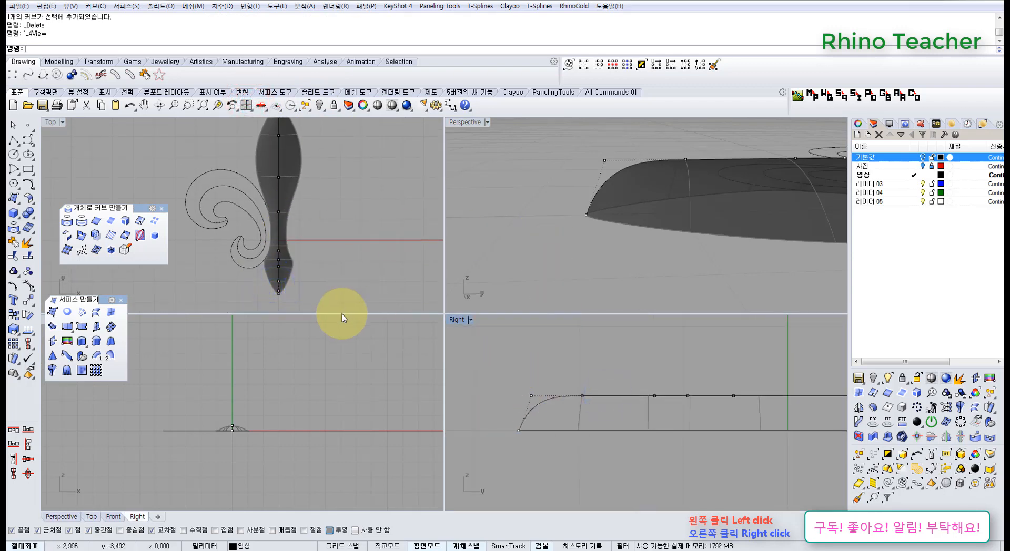
right_drag(276, 281, 283, 238)
scroll(282, 258, up, 9)
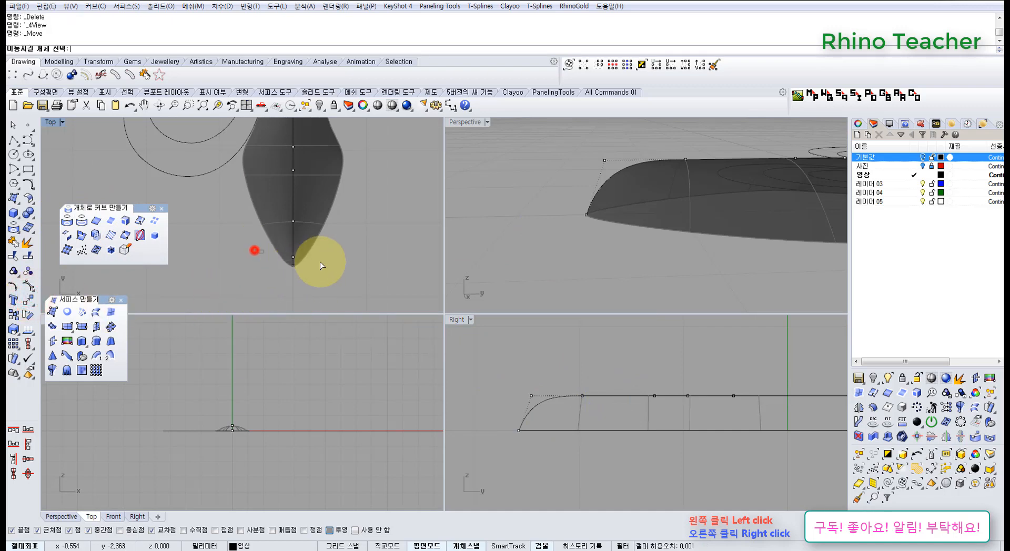
Step: Try moving the control point beside the lower tip 0.120 mm onto the end point in the Top view, and undo it
drag(255, 251, 322, 261)
right_click(322, 262)
click(293, 256)
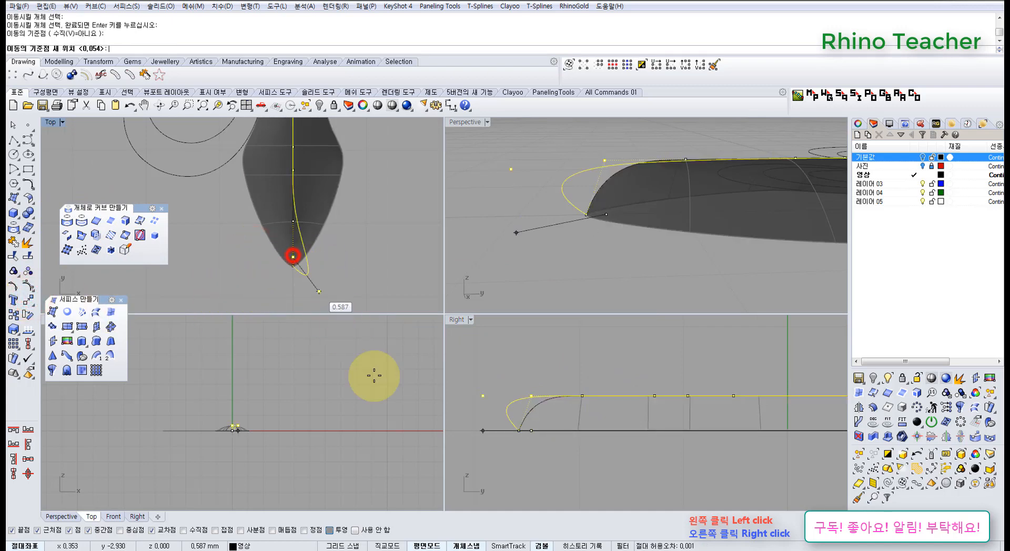
click(329, 531)
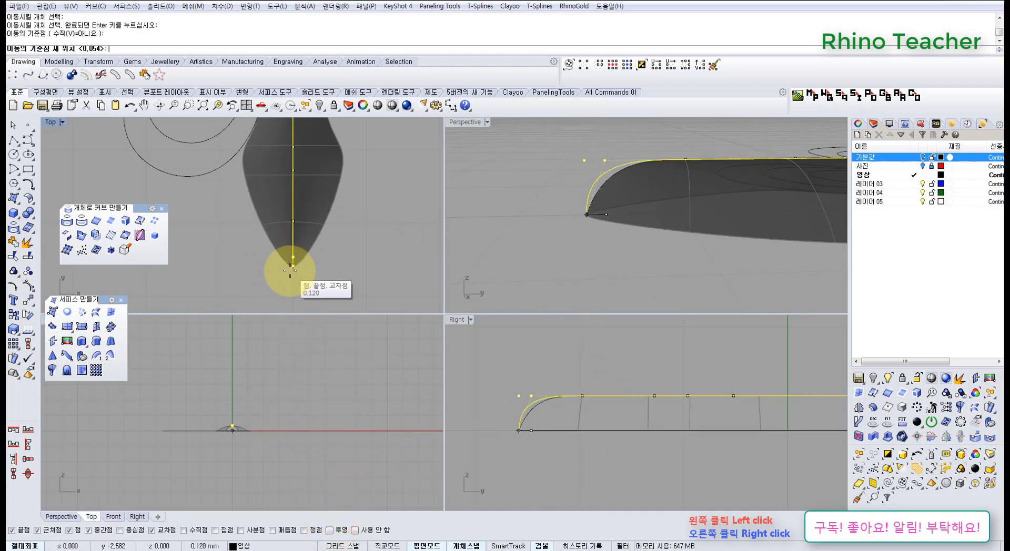
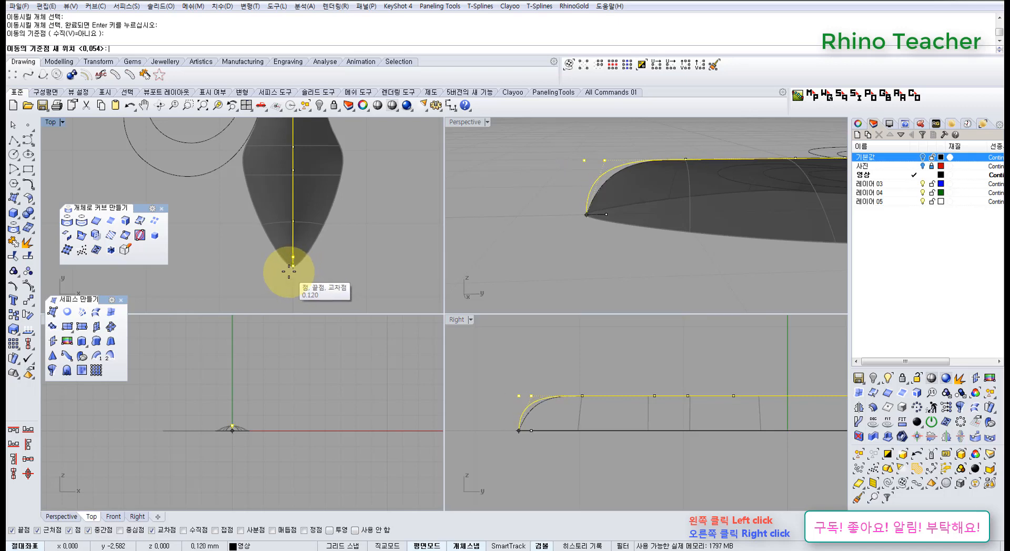
click(289, 271)
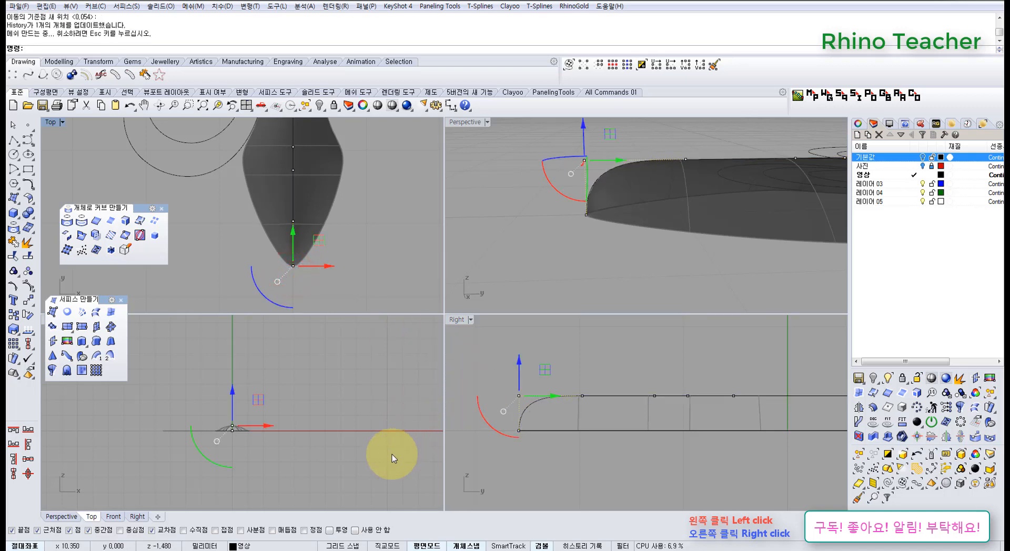
key(ctrl+z)
Step: Start moving the raised control point beside the lower tip from the Right view
drag(499, 369, 545, 402)
right_click(545, 403)
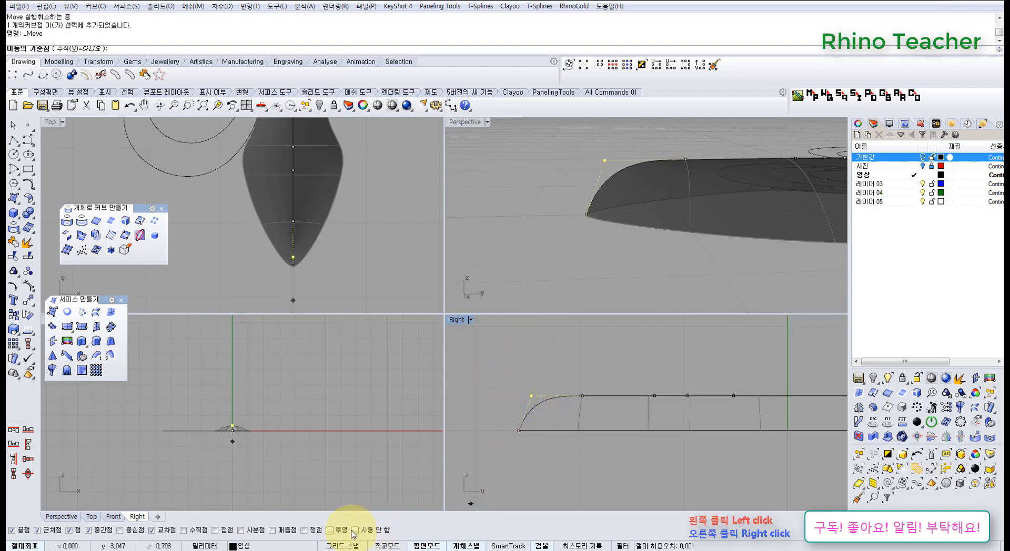
Step: Try to move the centre curve's control point next to the lower tip onto the tip's endpoint
click(293, 258)
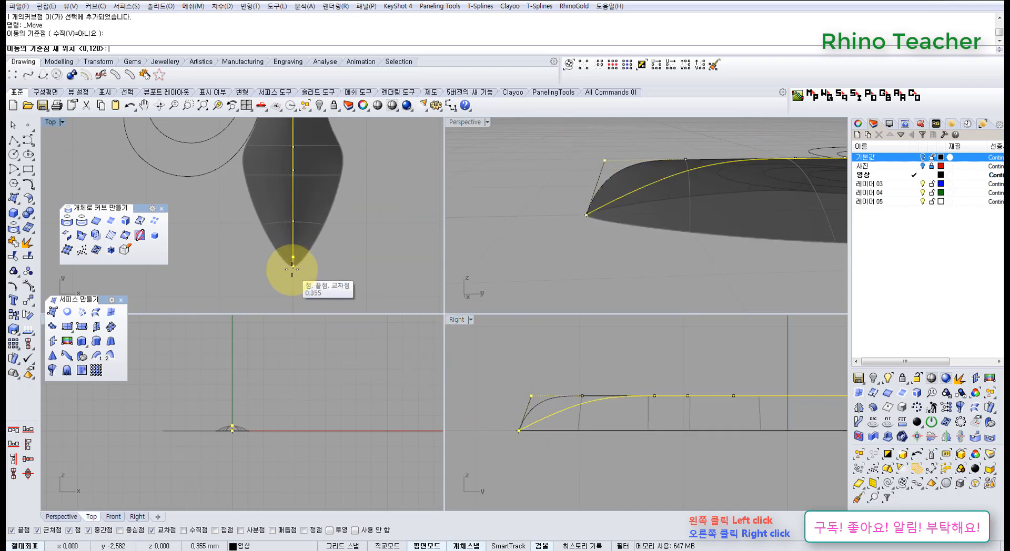
click(292, 267)
right_drag(545, 419, 513, 398)
right_drag(559, 217, 595, 252)
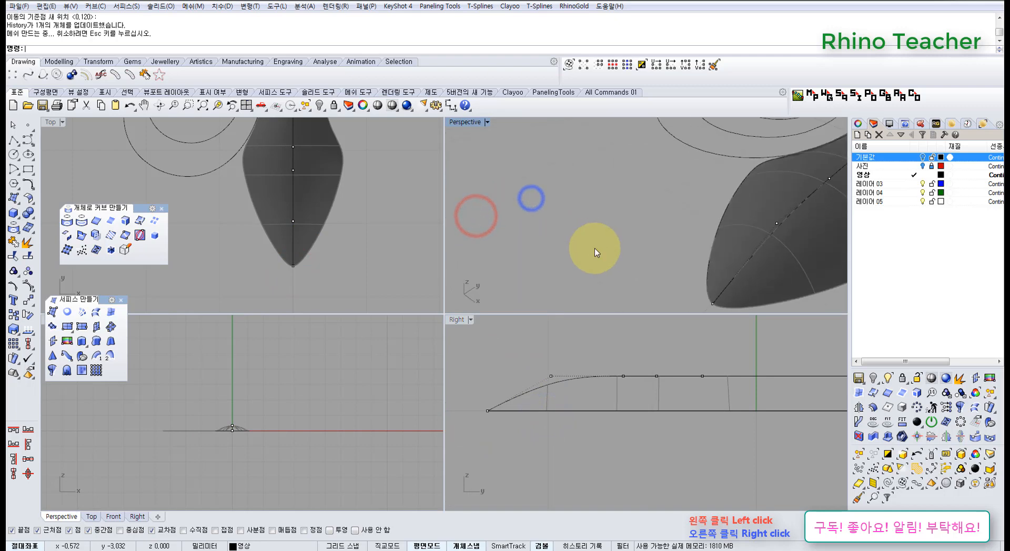
Step: Try to raise one of the overlapping curve points at the tip vertically, and undo the raise and the preceding point move
double_click(469, 126)
scroll(498, 297, up, 5)
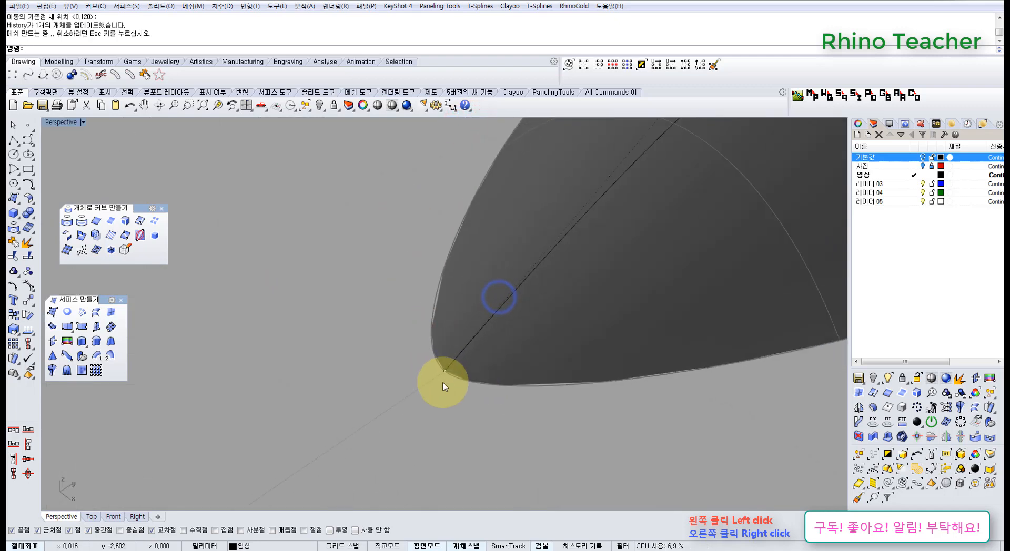
click(445, 373)
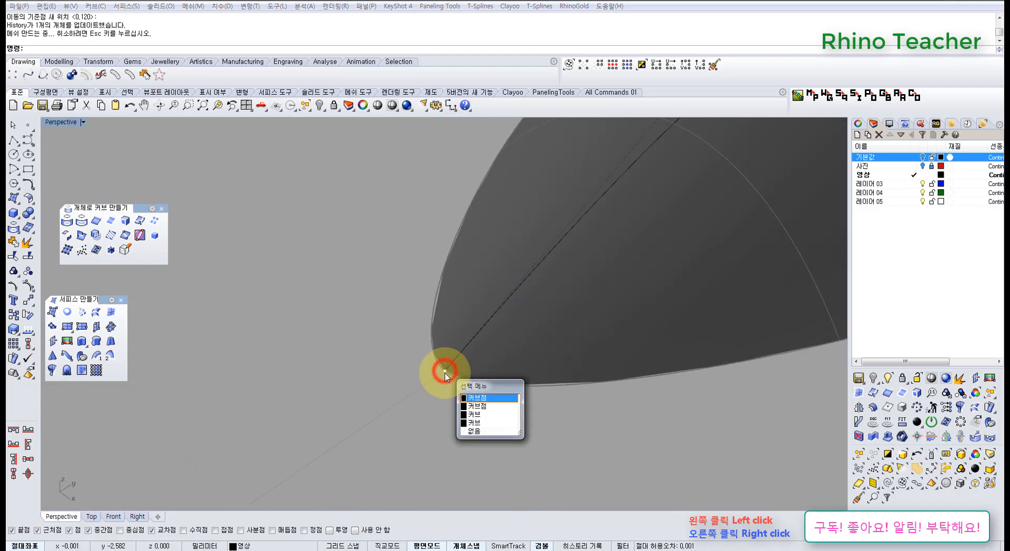
click(479, 407)
right_drag(481, 389, 417, 315)
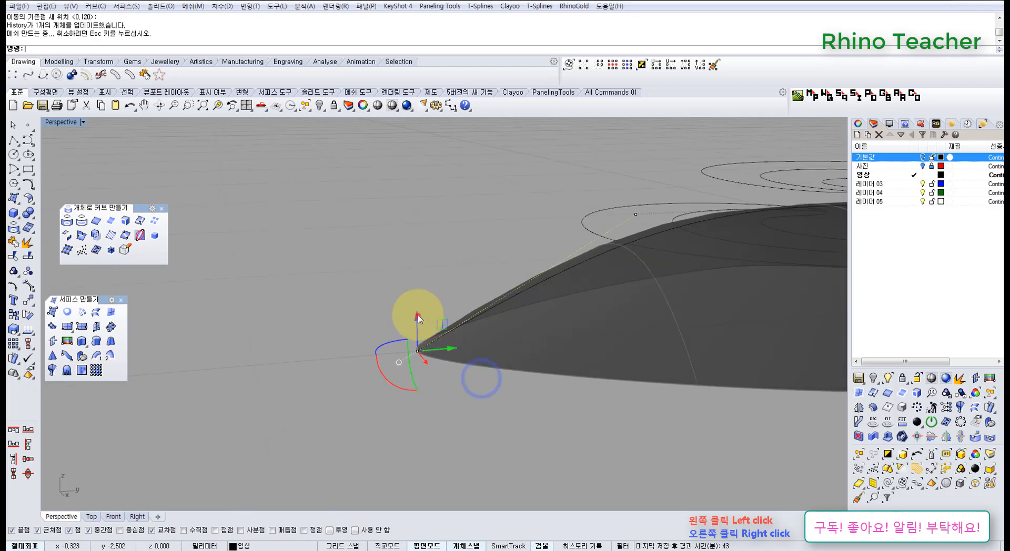
drag(417, 316, 410, 280)
key(ctrl+z)
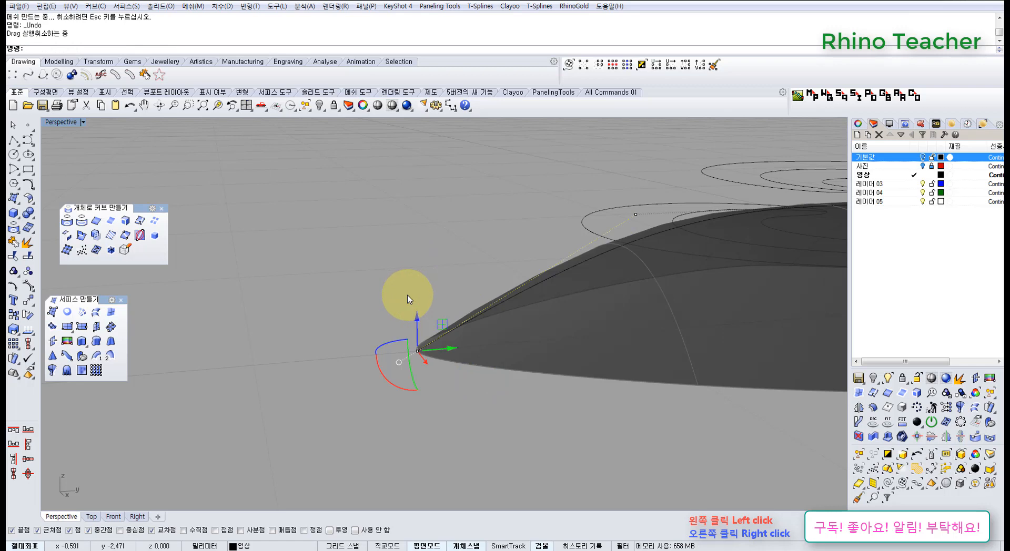
key(ctrl+z)
Step: Restore the four-viewport layout, try to move the second control point over the lower tip using projected snapping, and undo the move
key(ctrl+F1)
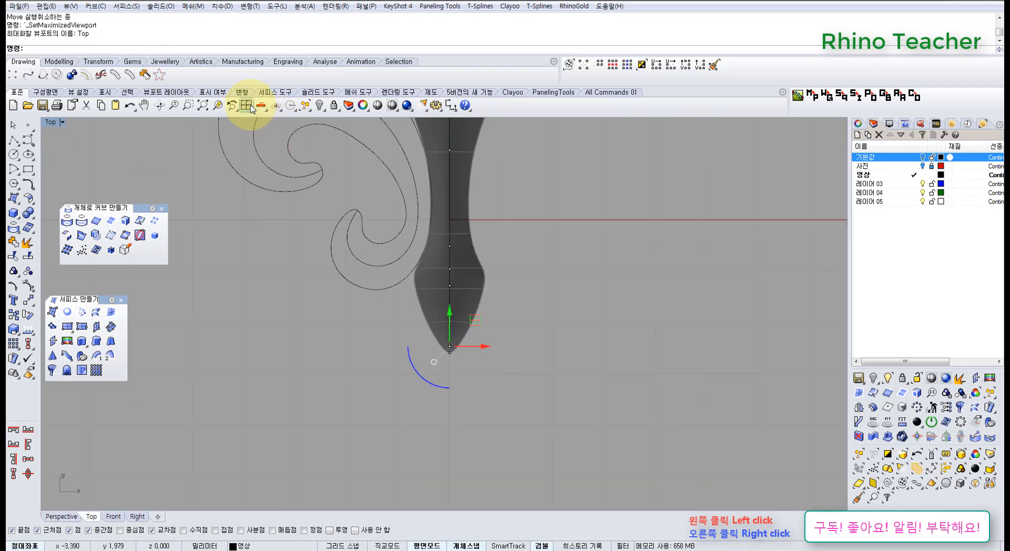
click(246, 105)
click(299, 264)
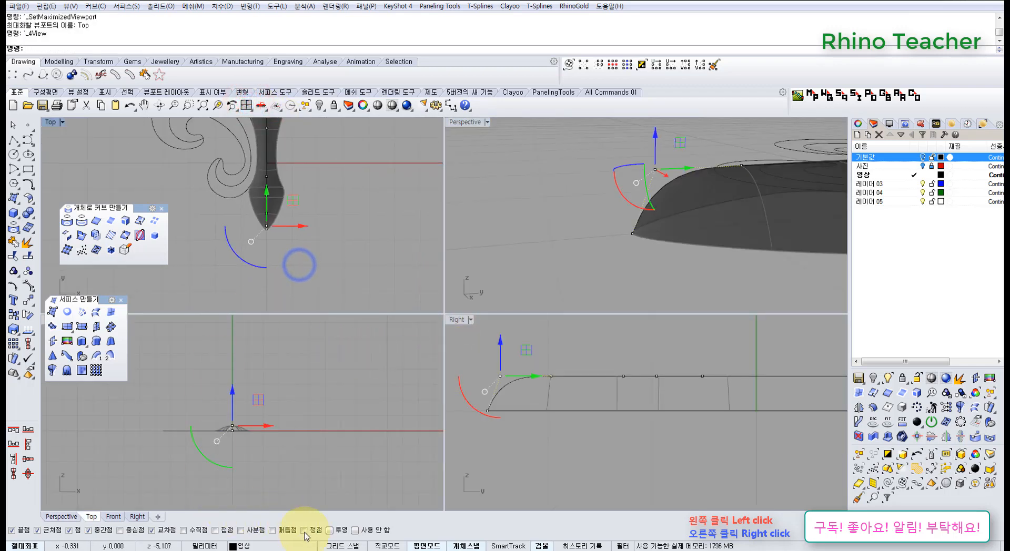
click(28, 301)
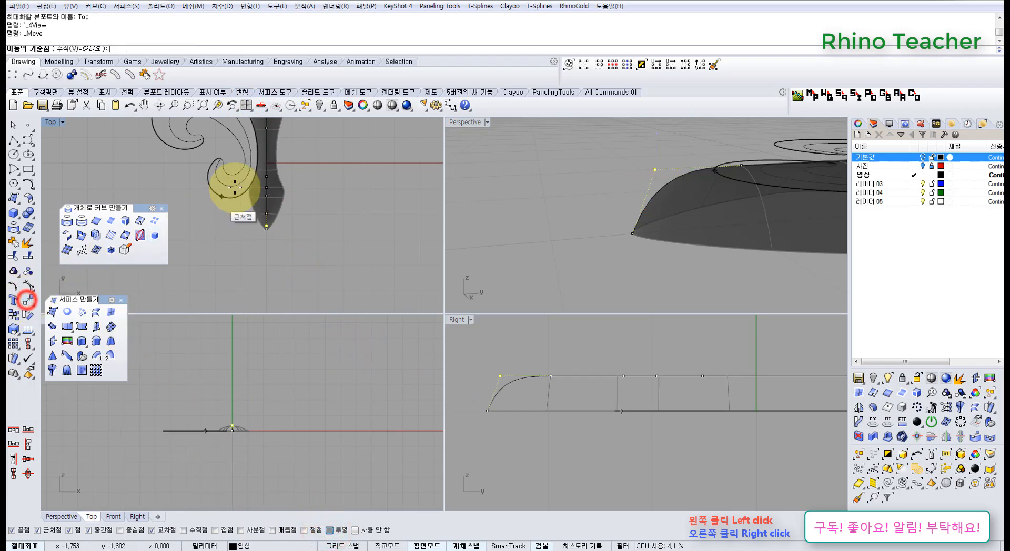
scroll(263, 221, up, 5)
click(261, 220)
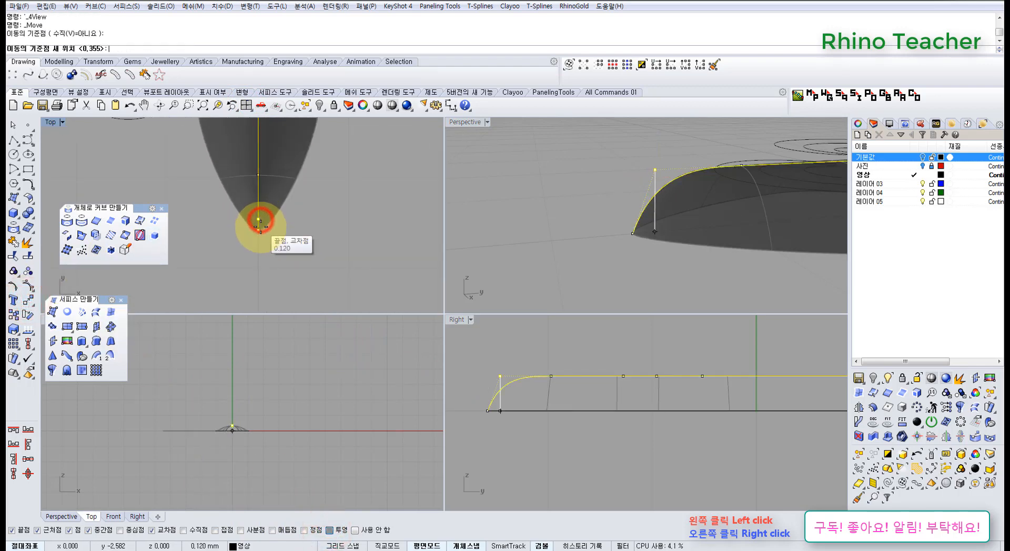
click(259, 230)
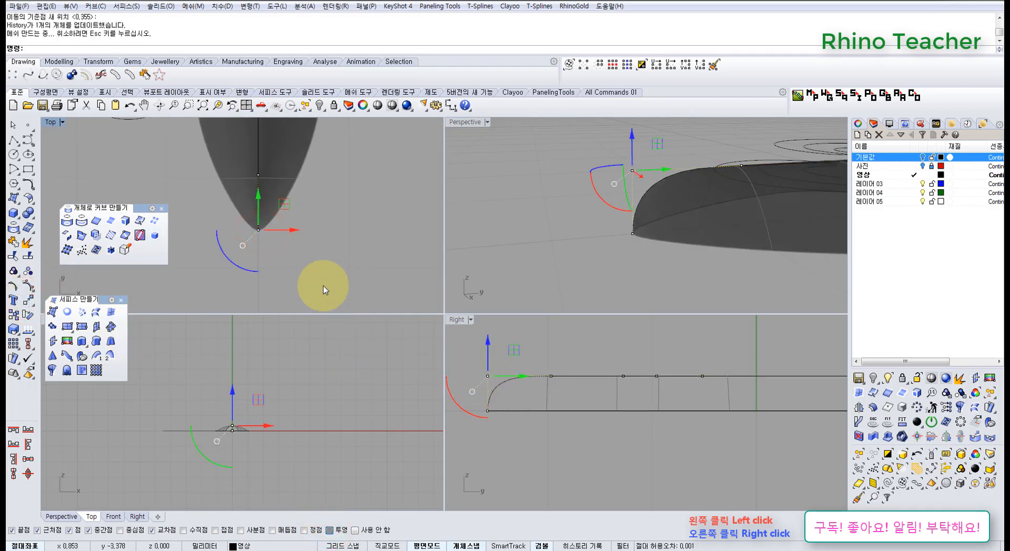
key(ctrl+z)
Step: Align the second control point with the lower tip's endpoint using Set Points with only the Y coordinate enabled
right_drag(280, 269, 333, 273)
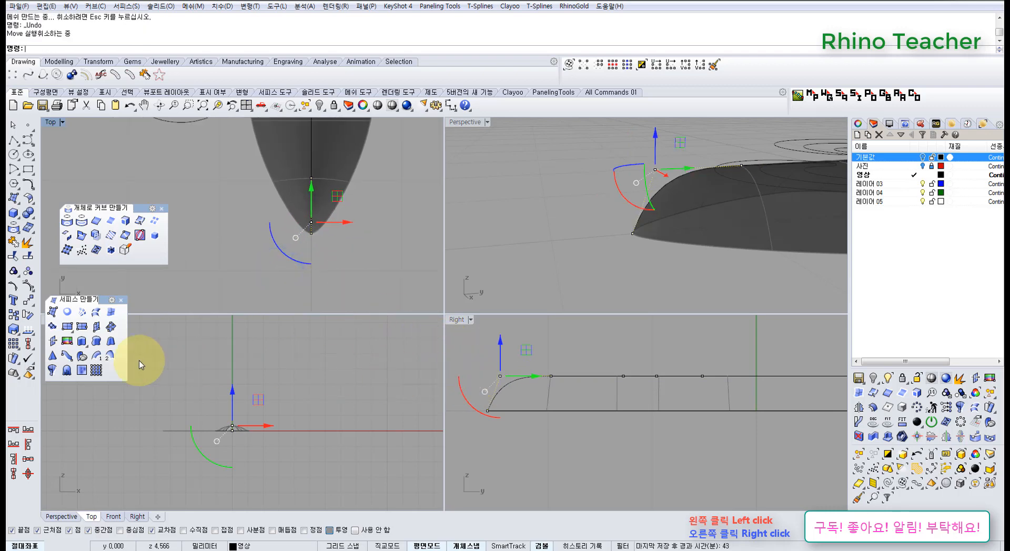
right_drag(536, 471, 553, 468)
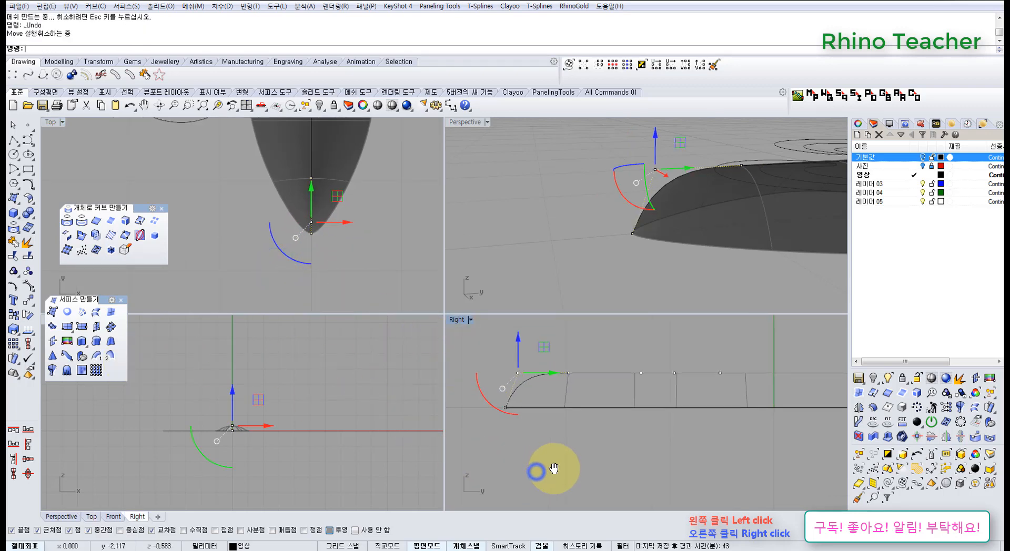
click(26, 302)
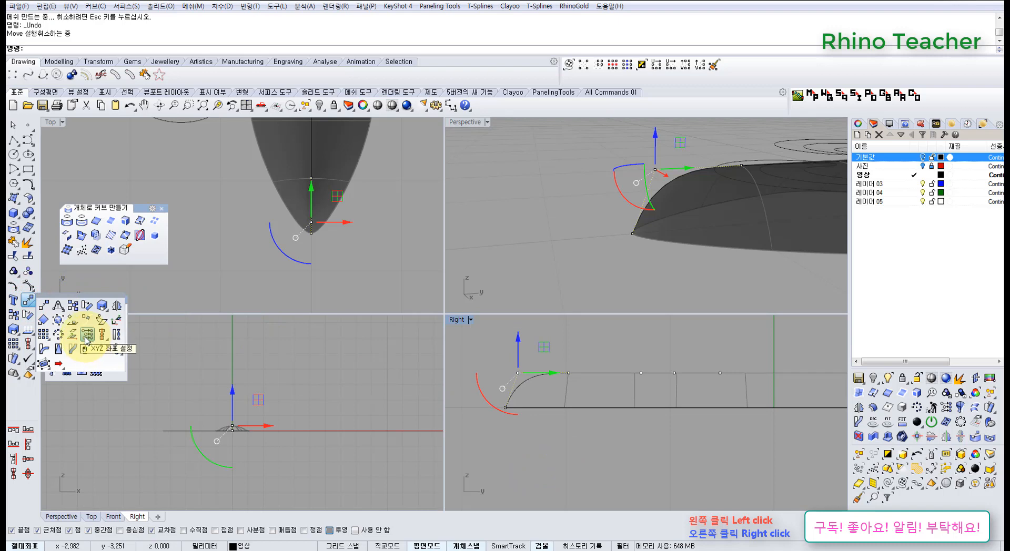
click(87, 341)
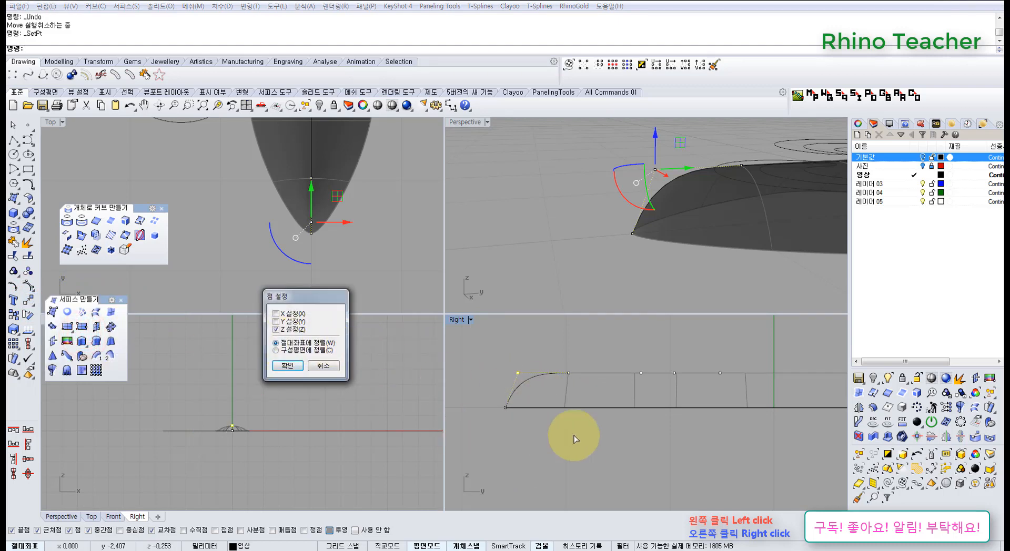
click(294, 367)
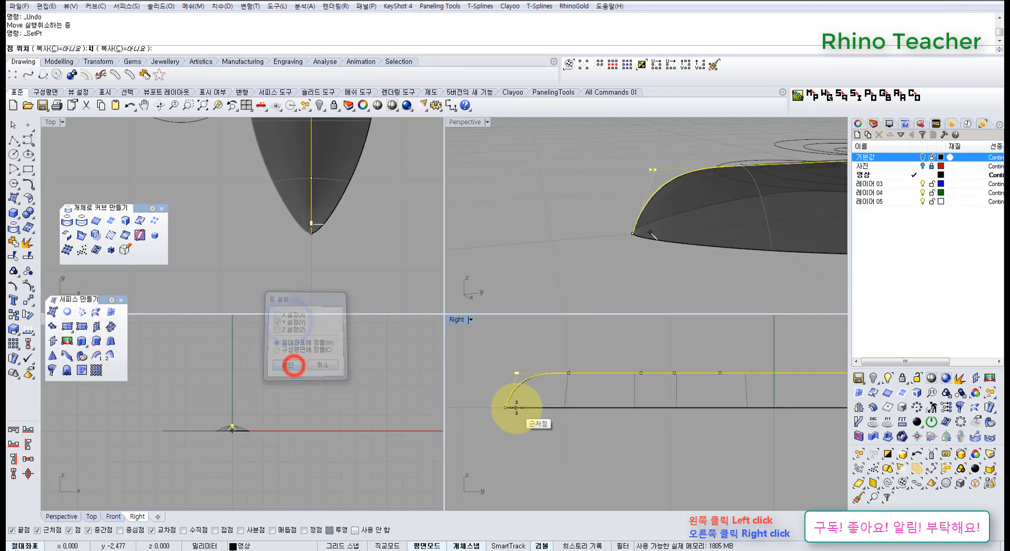
click(502, 408)
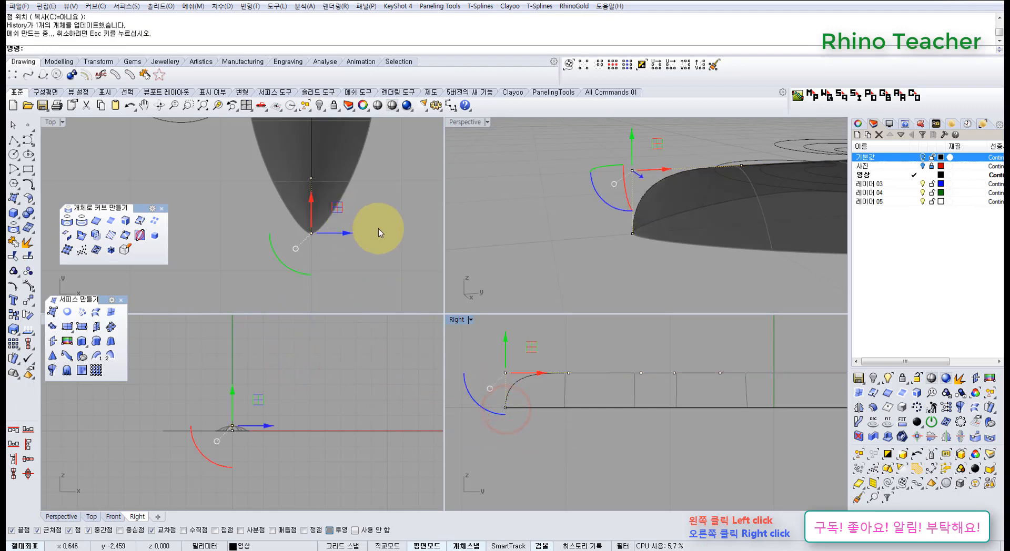
Step: Move the control point near the upper tip of the blade directly over the tip's endpoint in the Top view
scroll(383, 229, down, 10)
right_drag(386, 228, 297, 256)
scroll(352, 198, down, 6)
right_drag(354, 181, 334, 225)
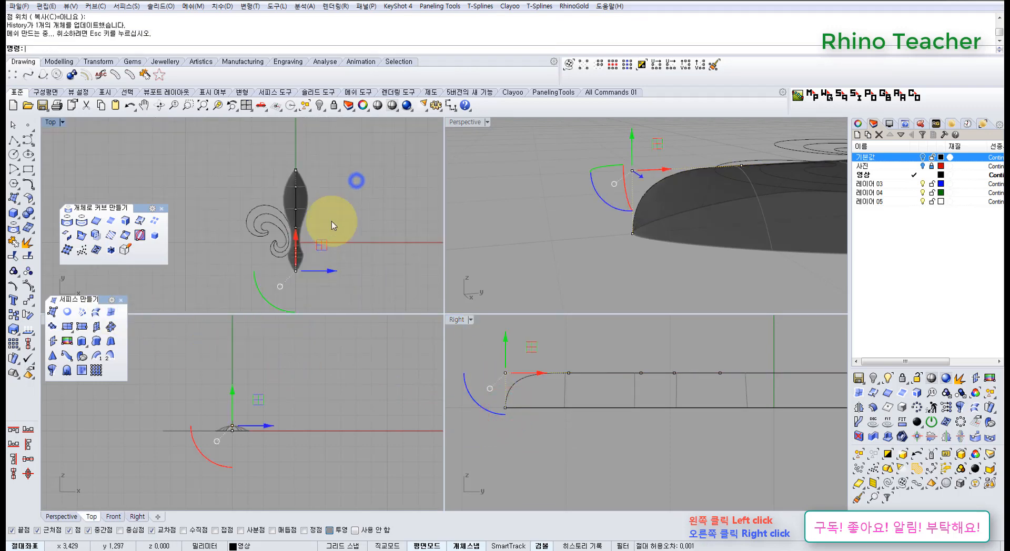
scroll(279, 143, up, 12)
right_drag(244, 147, 262, 213)
scroll(263, 212, up, 6)
drag(277, 190, 336, 243)
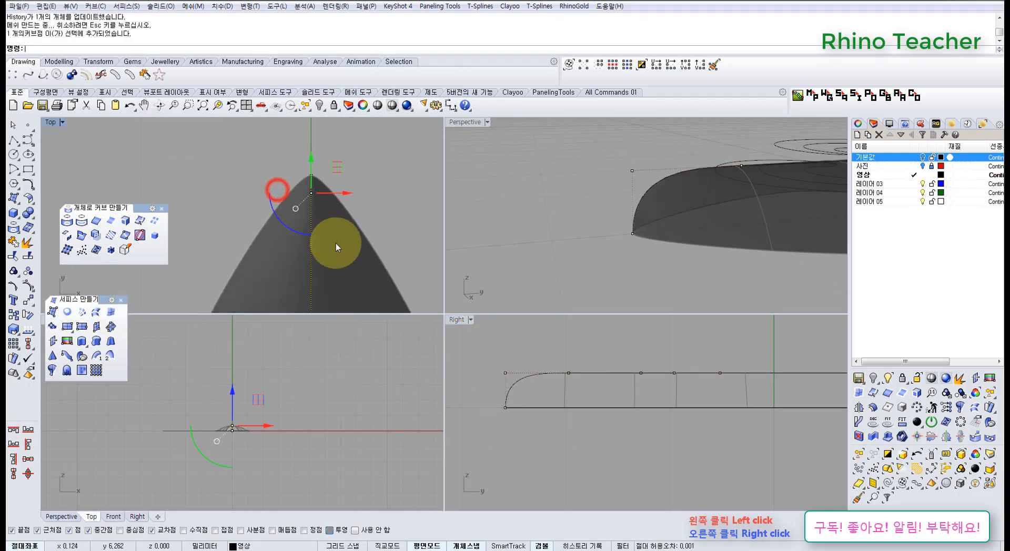
click(29, 301)
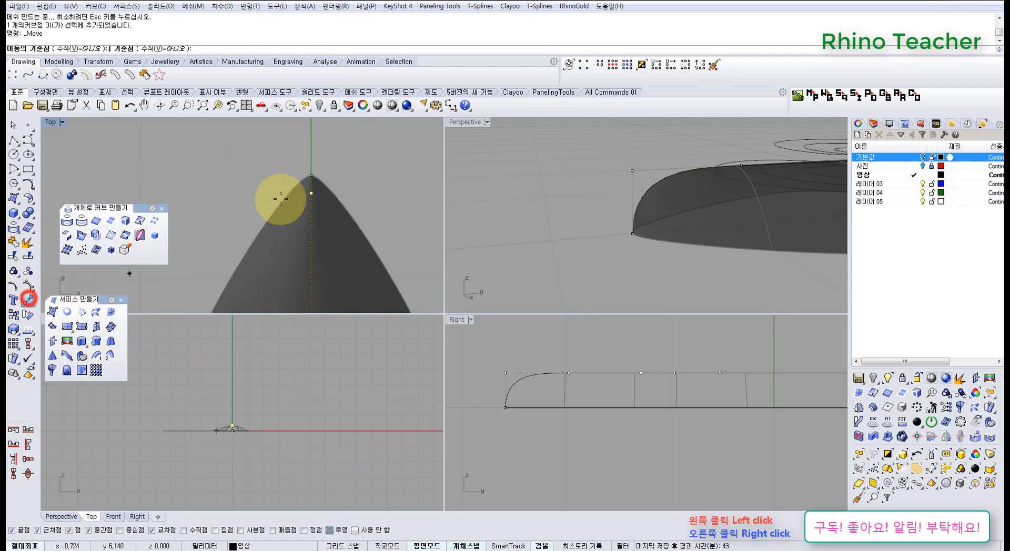
click(312, 195)
click(311, 176)
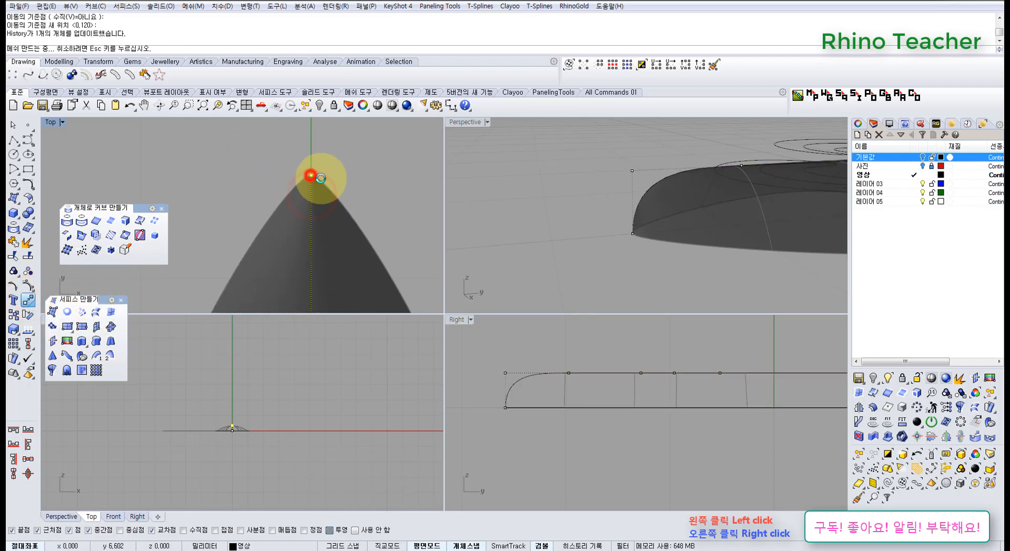
click(533, 271)
Step: Select the two centre curve control points over the wide upper section and raise them vertically into a tall hump
scroll(675, 423, down, 13)
right_drag(751, 403, 676, 409)
scroll(674, 411, up, 9)
click(393, 190)
scroll(395, 203, down, 13)
scroll(668, 409, down, 6)
scroll(585, 404, down, 2)
right_drag(585, 404, 576, 418)
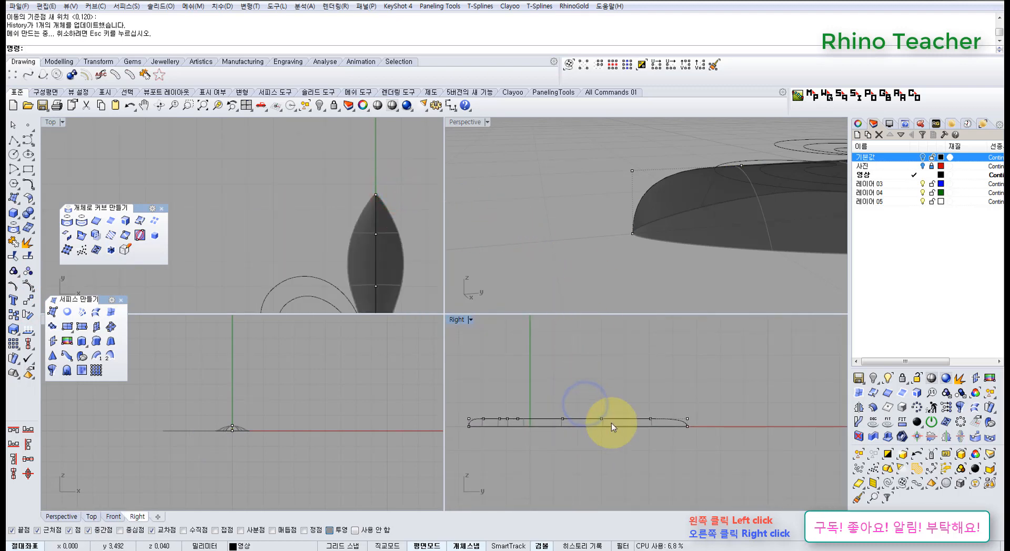
drag(653, 421, 656, 422)
scroll(643, 408, up, 4)
right_drag(637, 405, 594, 410)
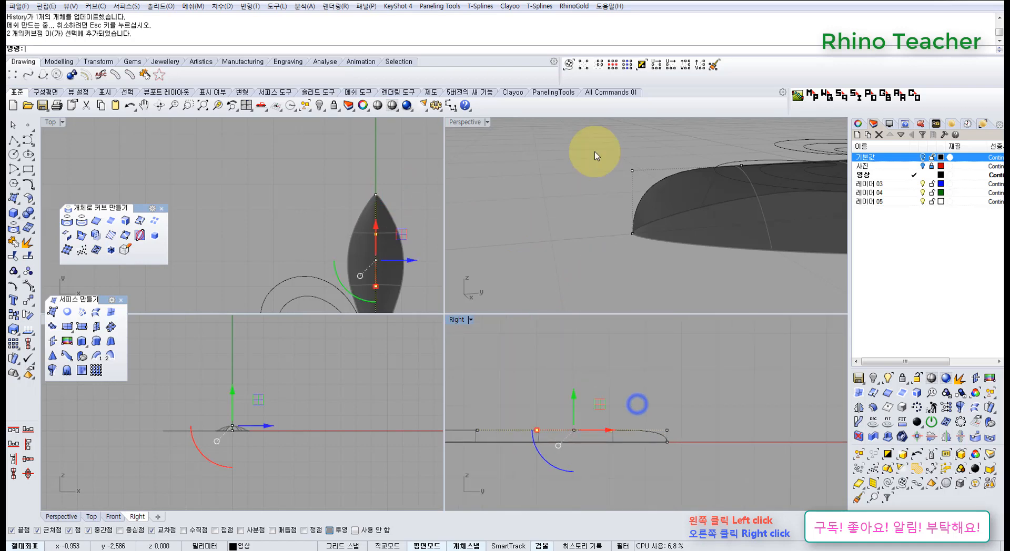
scroll(695, 217, down, 4)
shift+right_drag(715, 219, 562, 223)
key(ctrl+F4)
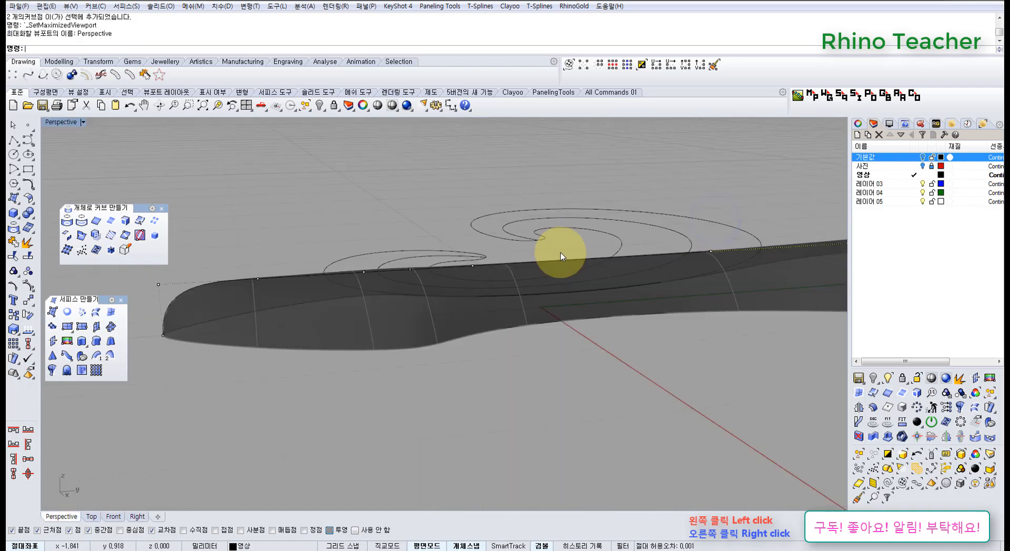
scroll(560, 252, down, 6)
shift+right_drag(737, 282, 572, 271)
right_drag(661, 238, 629, 345)
shift+right_drag(594, 243, 545, 286)
drag(539, 279, 541, 199)
mouse_move(554, 234)
right_down()
mouse_move(403, 225)
mouse_move(559, 236)
mouse_move(555, 228)
right_up()
drag(545, 197, 545, 197)
Step: Lower the control point above the tip of the wide end to taper the hump's profile
shift+right_drag(710, 261, 623, 263)
right_drag(669, 265, 651, 298)
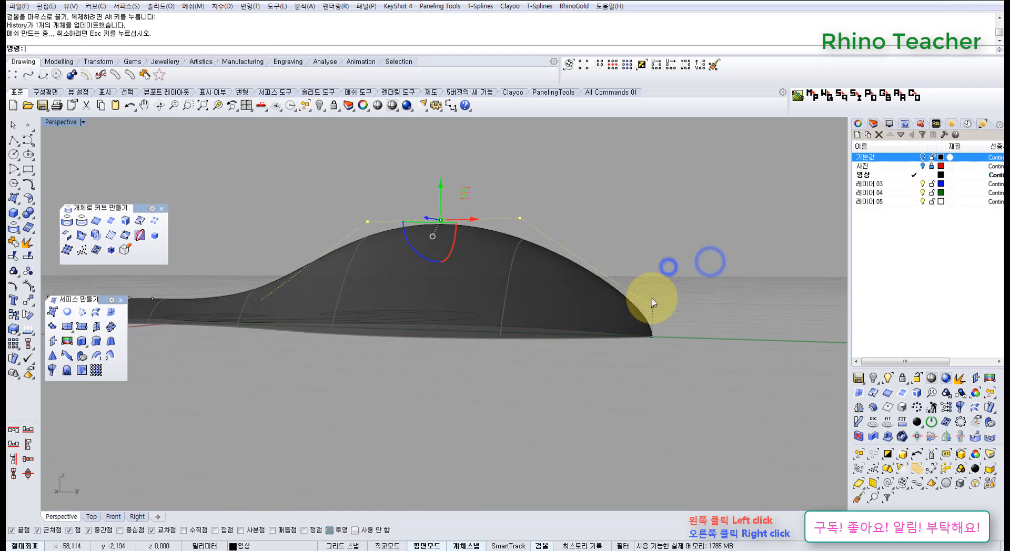
scroll(651, 298, up, 4)
drag(637, 293, 659, 234)
scroll(658, 234, down, 5)
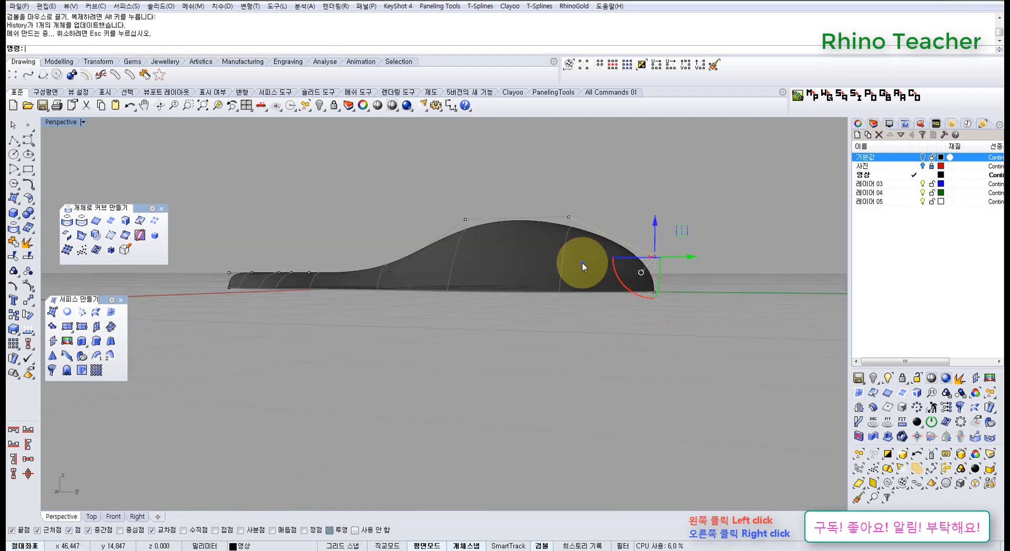
right_drag(582, 264, 622, 294)
drag(641, 230, 642, 231)
Step: Raise the centre curve control points over the smaller bulge to form a second, lower hump
shift+right_drag(453, 253, 419, 280)
right_drag(402, 282, 404, 232)
scroll(352, 308, up, 6)
drag(416, 348, 416, 348)
scroll(416, 349, down, 3)
drag(395, 308, 322, 274)
click(298, 316)
click(327, 342)
scroll(323, 318, up, 3)
click(219, 290)
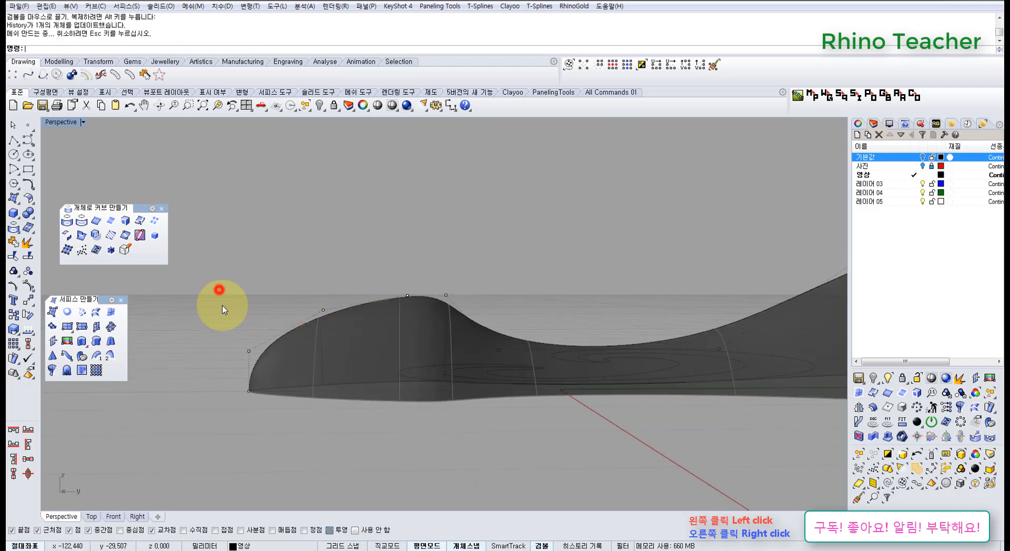
Step: Lower the control point above the tip of the small end so the profile slopes down more gently
drag(263, 361, 265, 367)
scroll(254, 340, up, 4)
drag(246, 326, 246, 341)
click(416, 266)
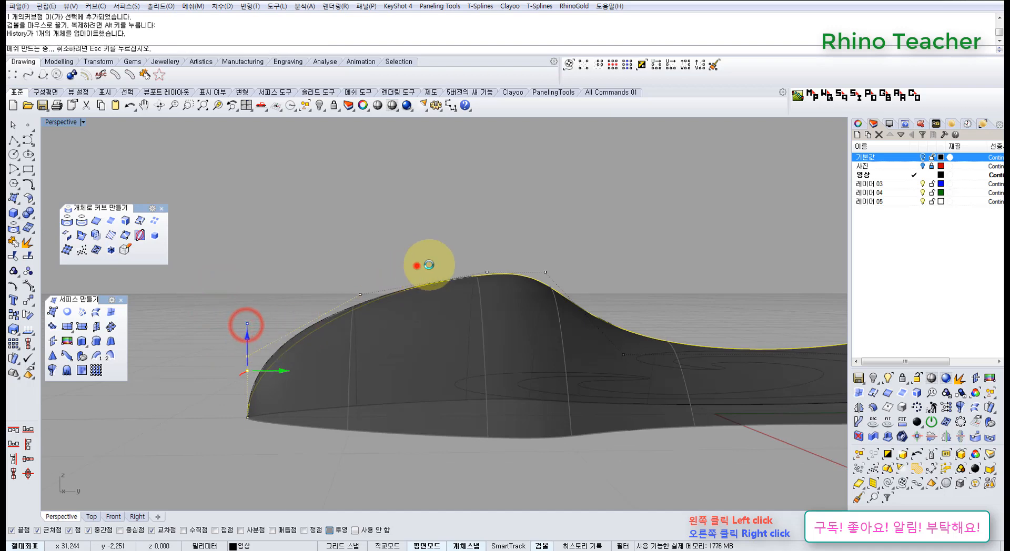
Step: Select the two control points in the narrow neck between the humps and raise them vertically
scroll(536, 264, down, 6)
shift+right_drag(600, 262, 431, 250)
mouse_move(430, 246)
right_down()
mouse_move(431, 295)
mouse_move(429, 245)
right_up()
drag(376, 257, 376, 271)
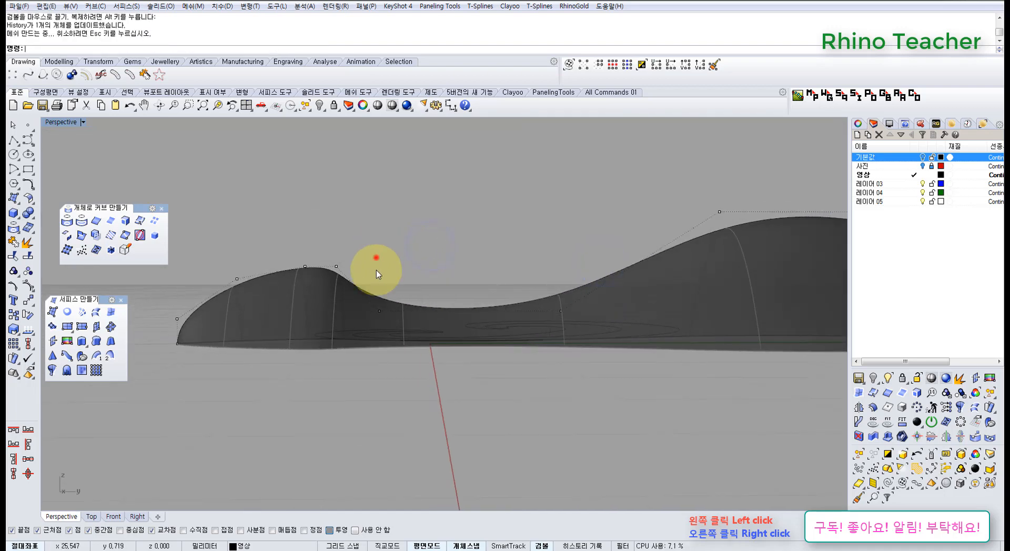
drag(573, 317, 572, 317)
scroll(505, 295, up, 2)
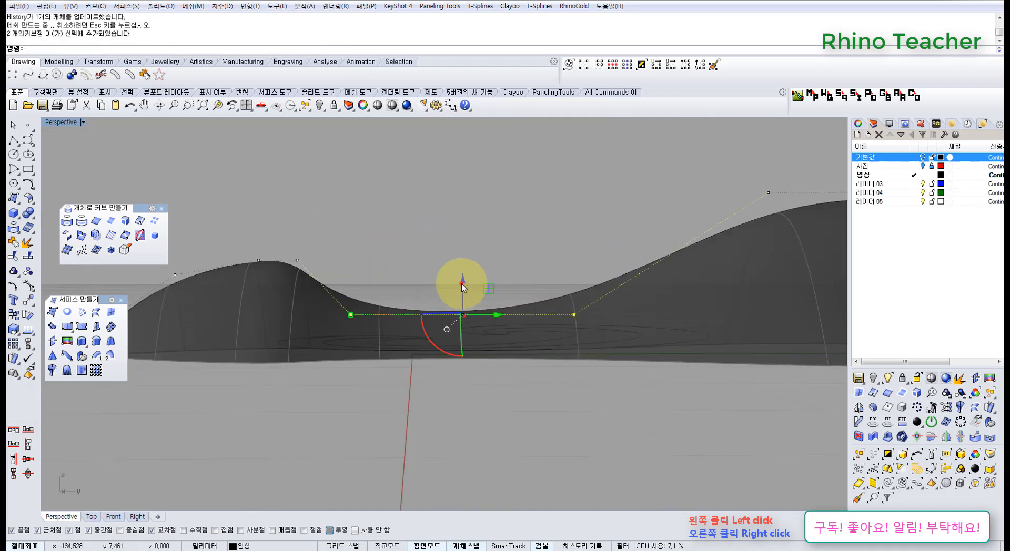
drag(463, 283, 465, 268)
click(417, 210)
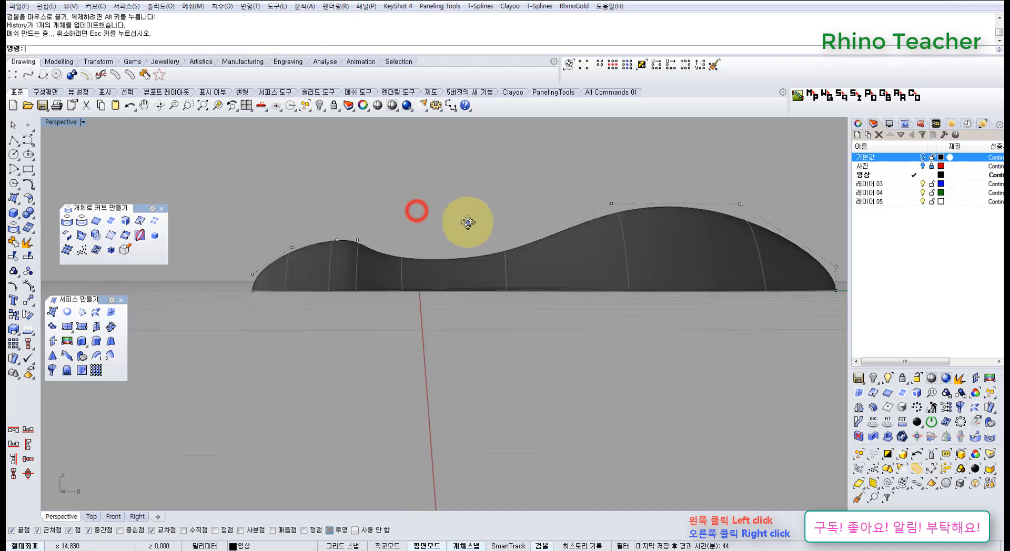
Step: Loft a Normal-style surface through the scroll's outer, middle and inner curves with history recording on
right_drag(466, 223, 384, 222)
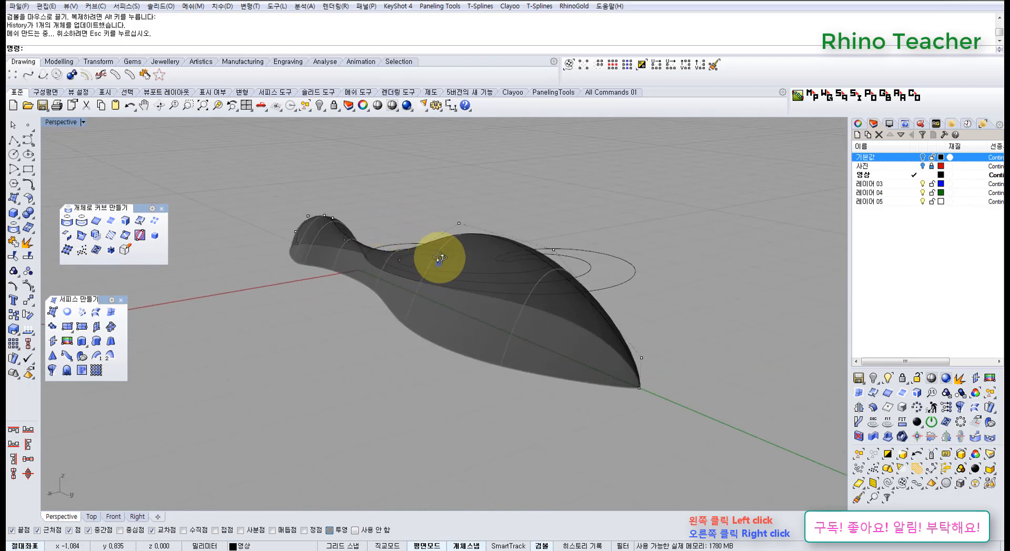
right_drag(441, 259, 604, 357)
scroll(456, 370, up, 4)
scroll(453, 296, down, 5)
right_drag(453, 295, 582, 333)
click(582, 334)
scroll(399, 347, up, 6)
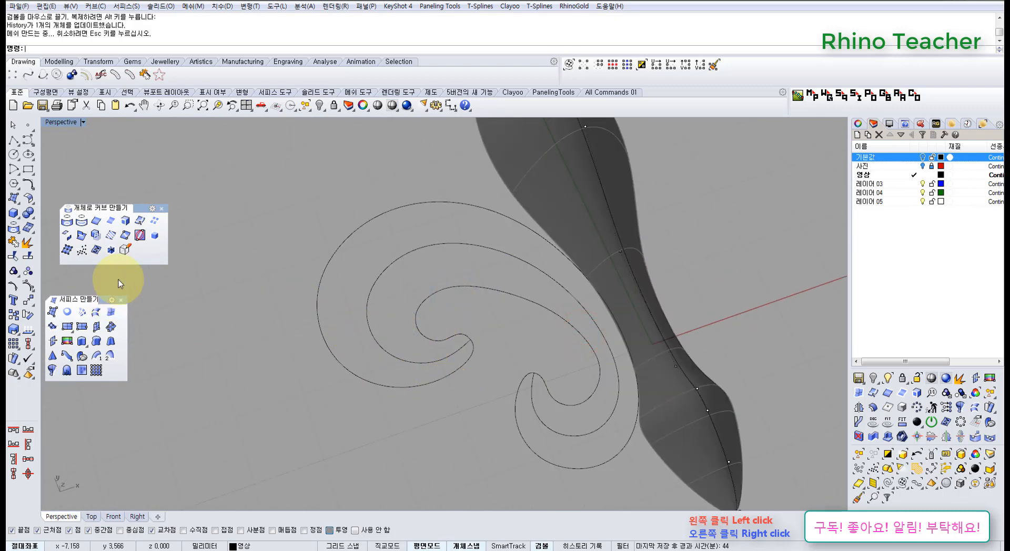
click(97, 314)
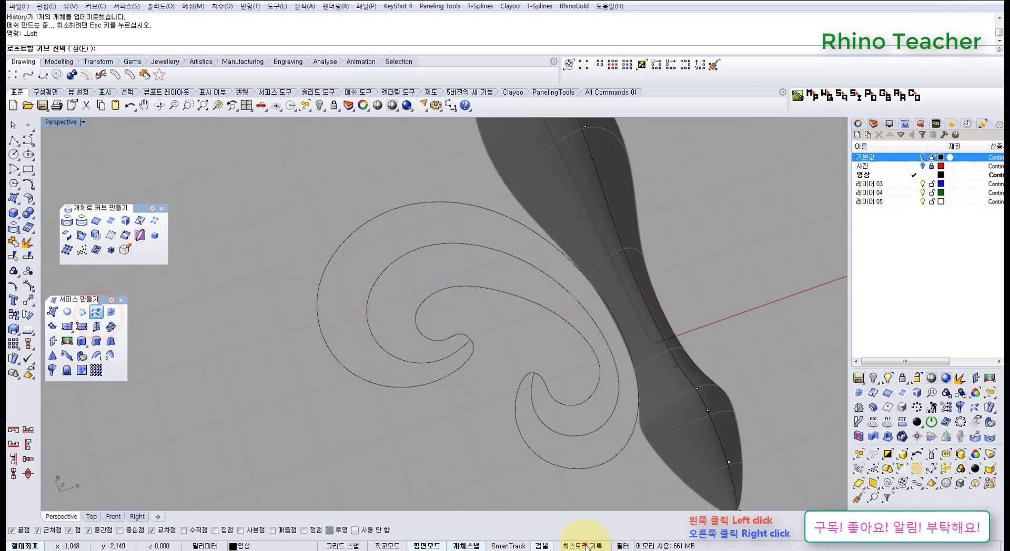
click(462, 370)
click(461, 363)
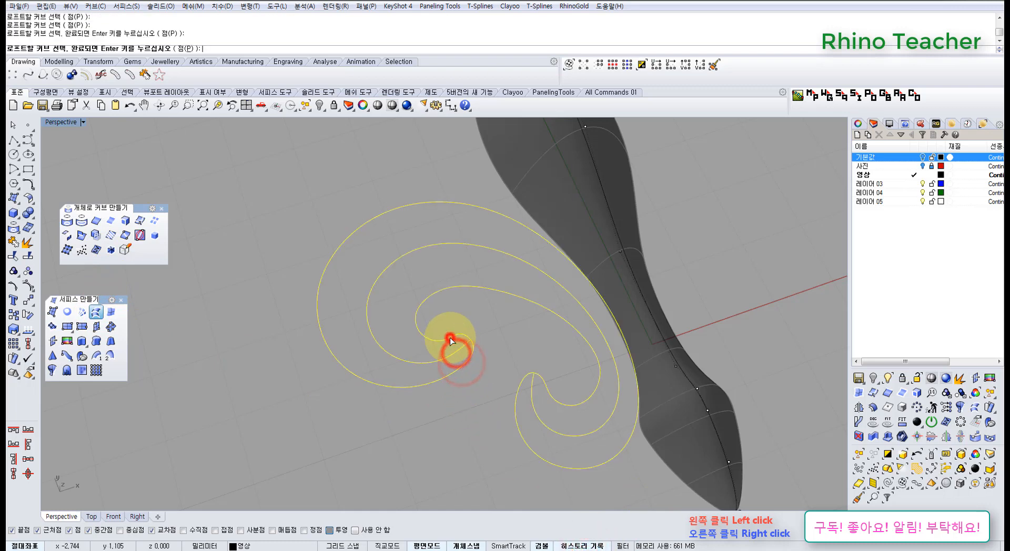
right_click(449, 340)
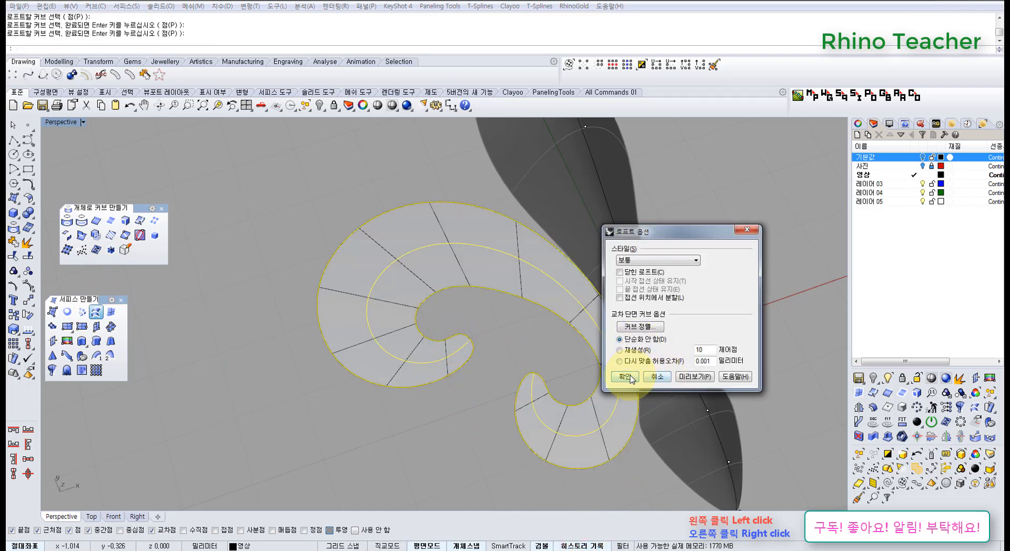
click(630, 376)
Step: Select the scroll's middle curve and show its control points
scroll(427, 354, up, 5)
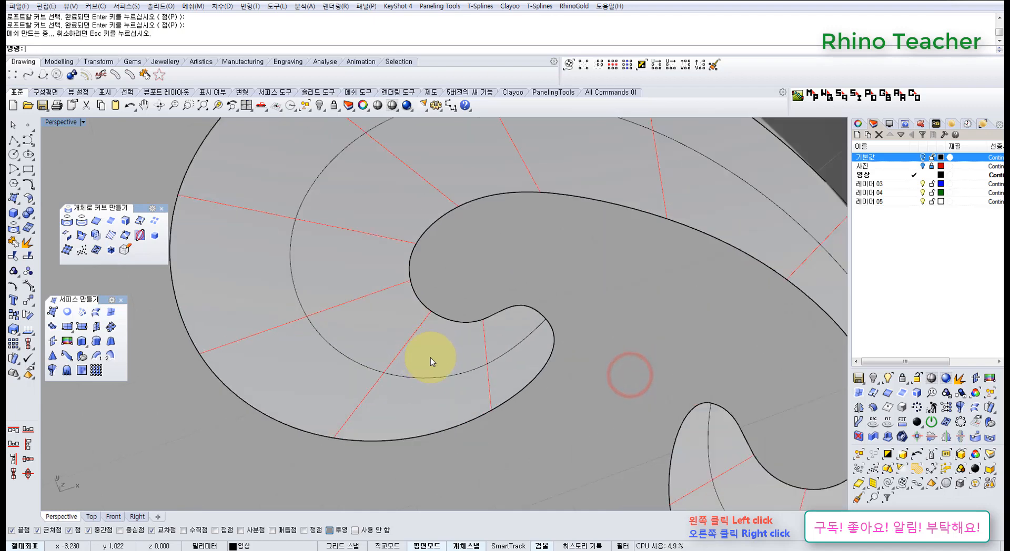
click(463, 378)
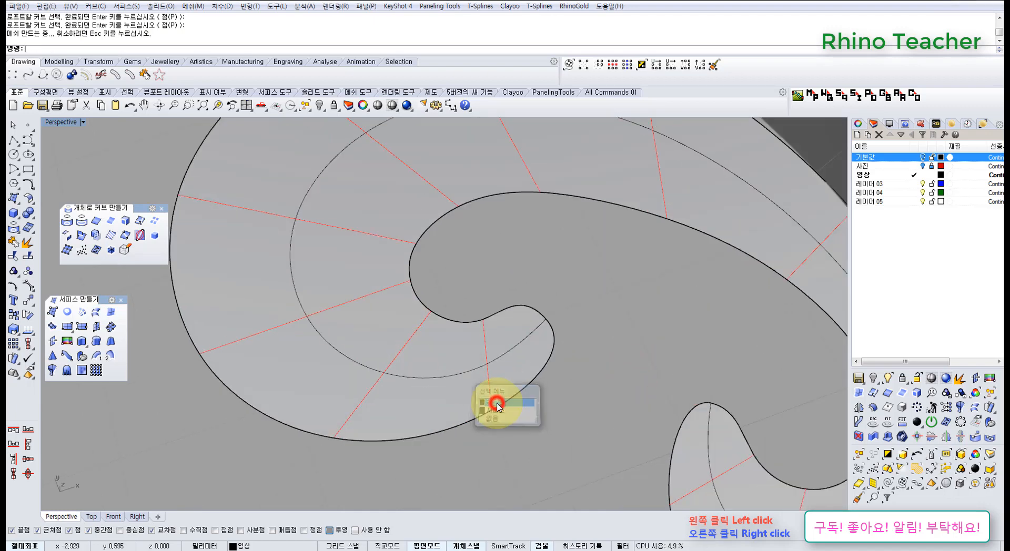
click(496, 405)
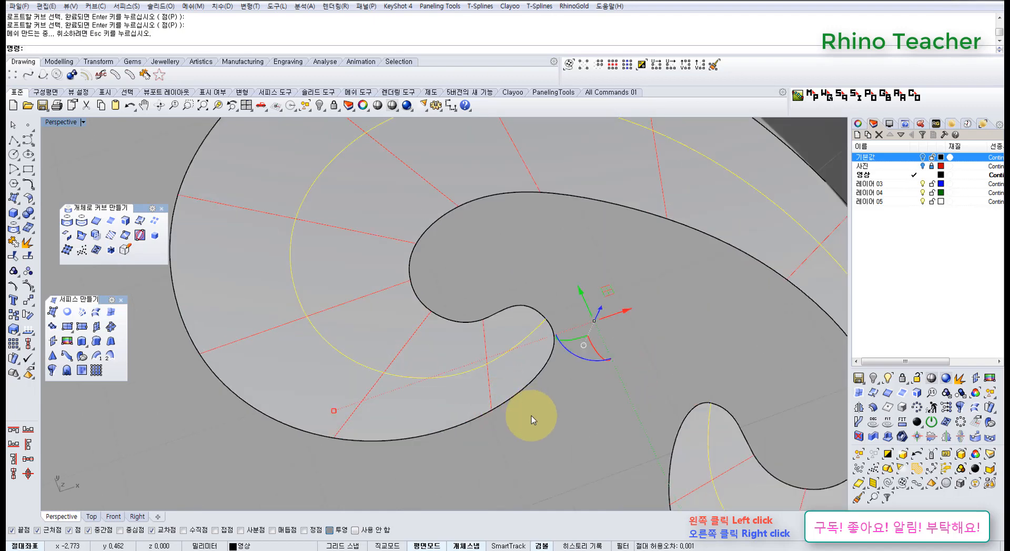
right_drag(507, 410, 467, 406)
key(F10)
scroll(479, 352, up, 2)
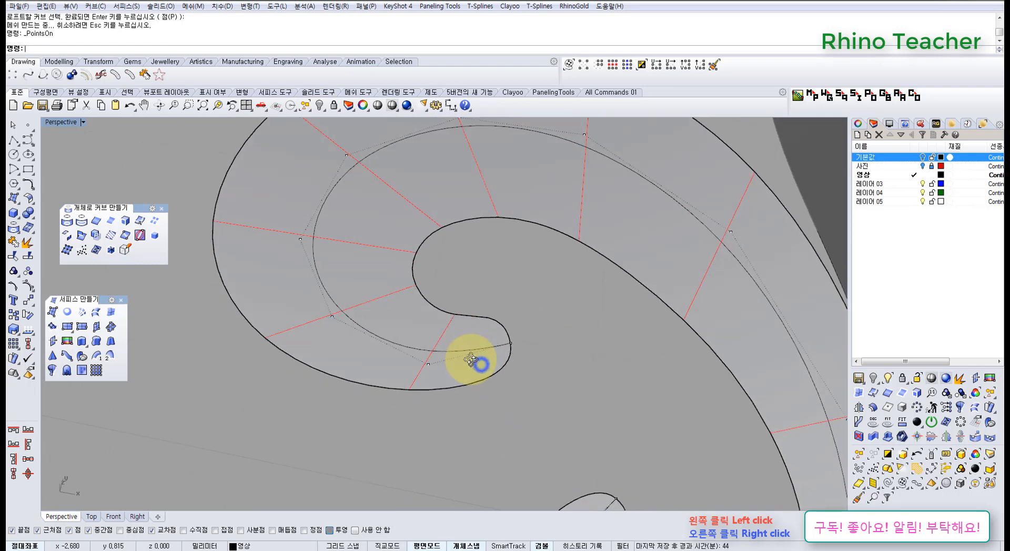
Step: Pick the stacked control point at the middle curve's end in the larger curl's tip and raise it vertically
scroll(521, 361, up, 4)
scroll(526, 339, up, 3)
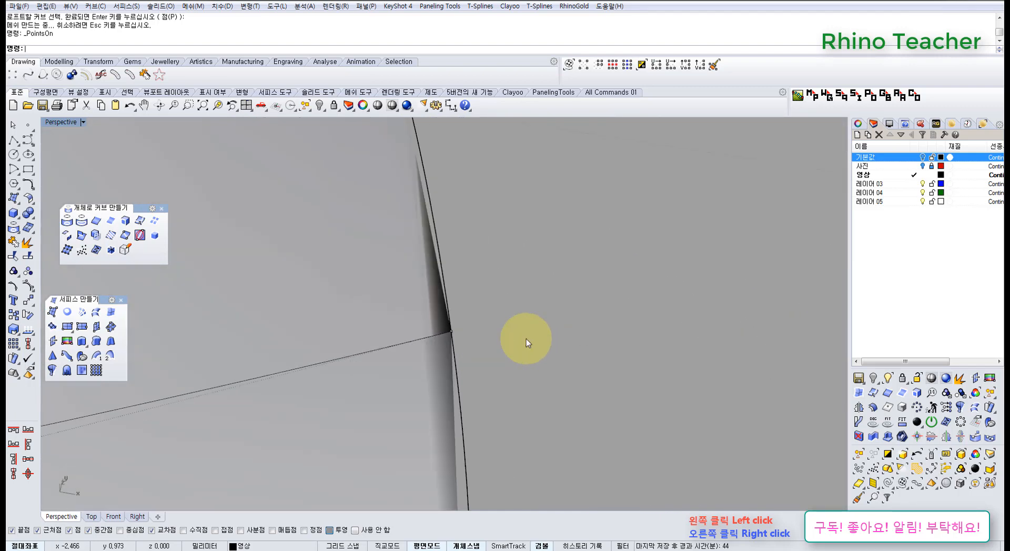
click(451, 331)
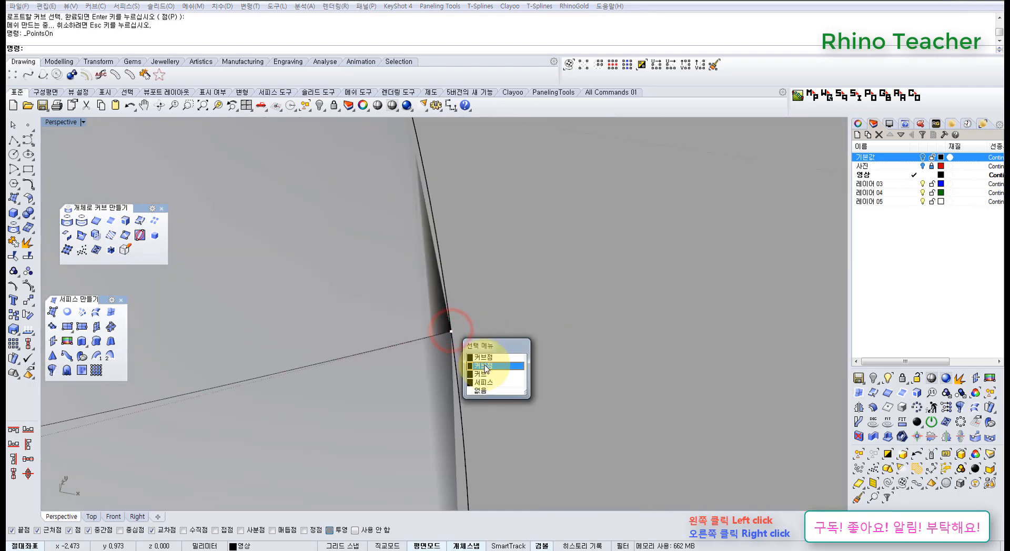
click(498, 293)
right_drag(518, 356, 456, 324)
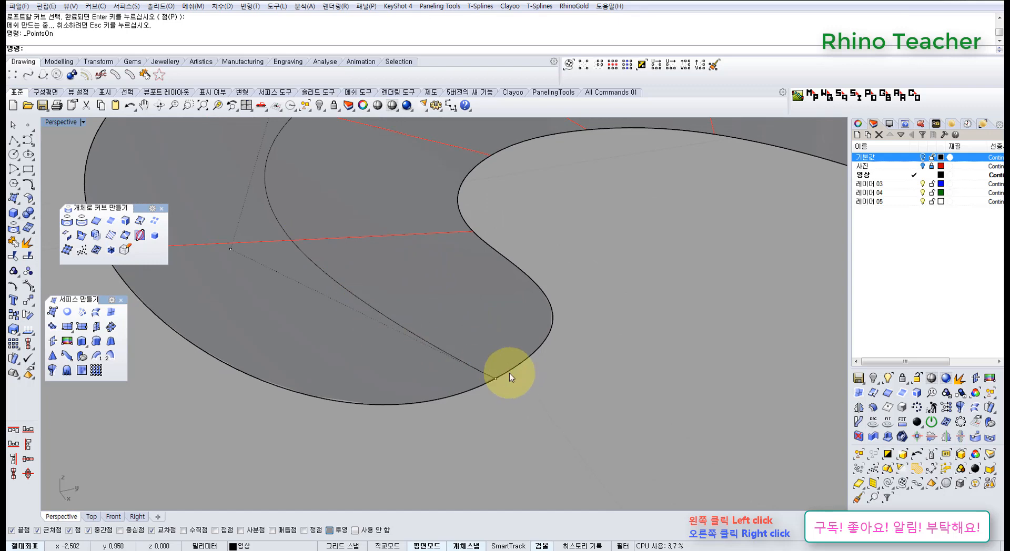
right_drag(472, 373, 579, 349)
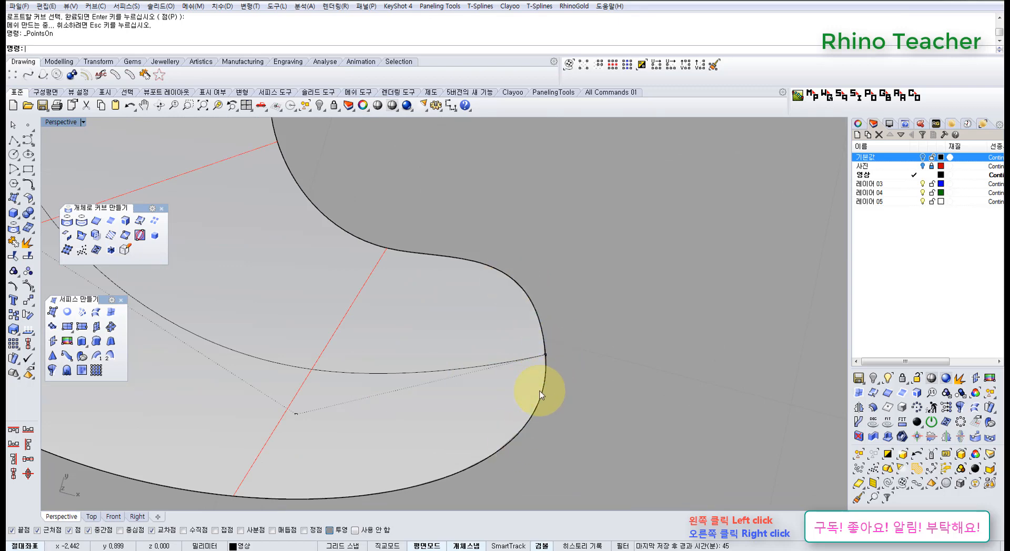
right_drag(516, 379, 462, 342)
scroll(509, 375, up, 10)
click(516, 370)
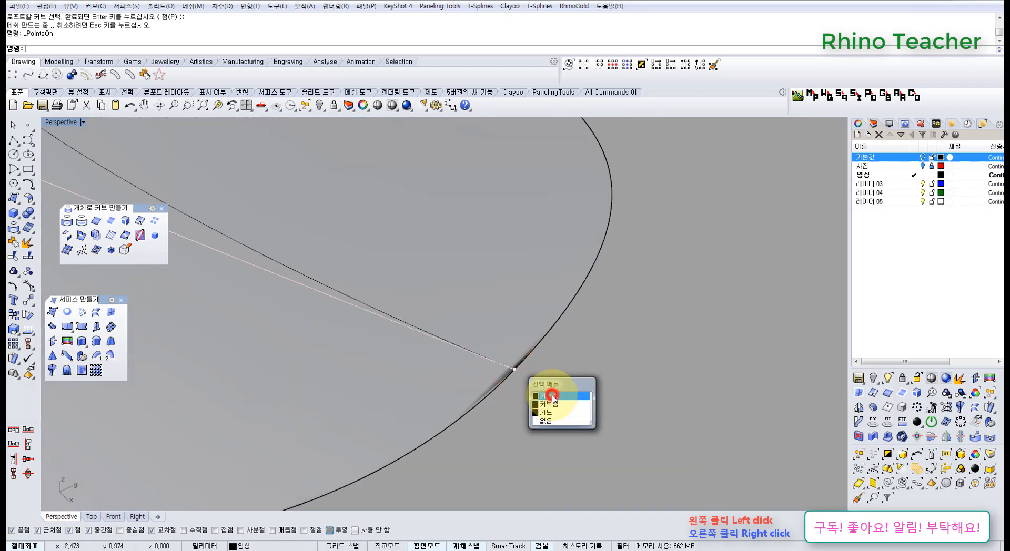
click(552, 396)
scroll(547, 390, down, 3)
mouse_move(540, 368)
mouse_down()
mouse_move(545, 258)
mouse_move(556, 316)
mouse_up()
scroll(564, 344, down, 8)
Step: Raise the stacked control point at the middle curve's other end, in the smaller curl's tip
shift+right_drag(659, 340, 462, 251)
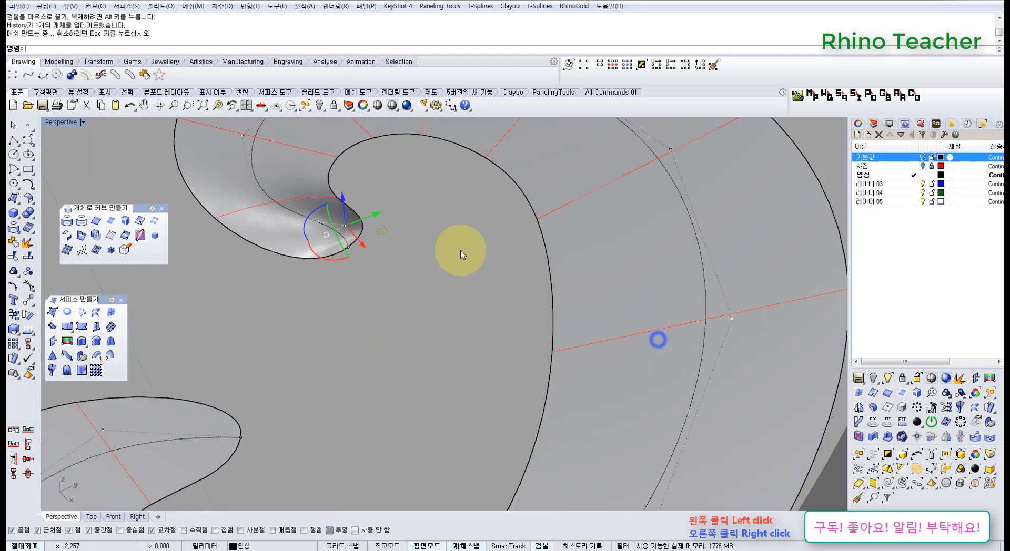
scroll(463, 251, down, 8)
right_drag(410, 361, 554, 354)
scroll(521, 280, up, 6)
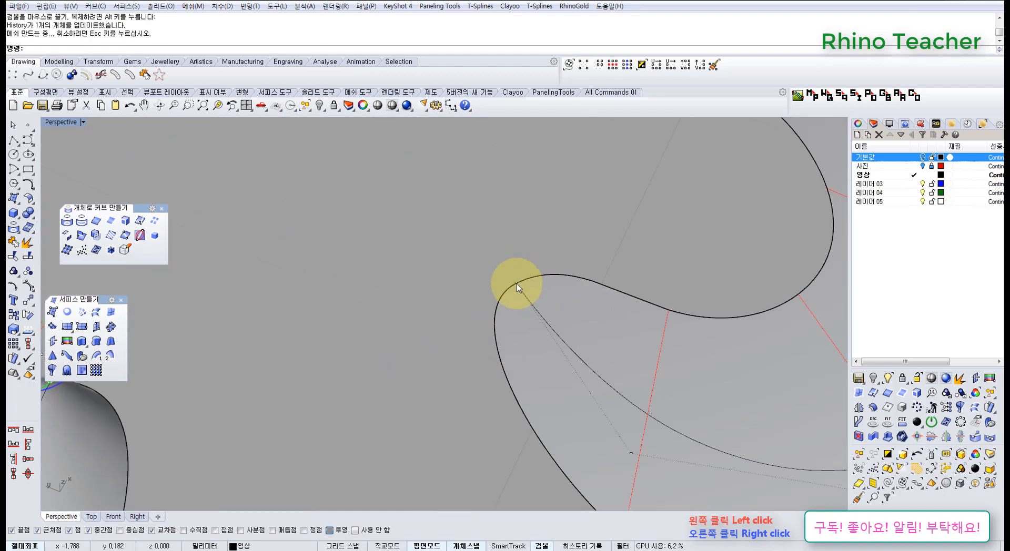
click(516, 283)
click(553, 323)
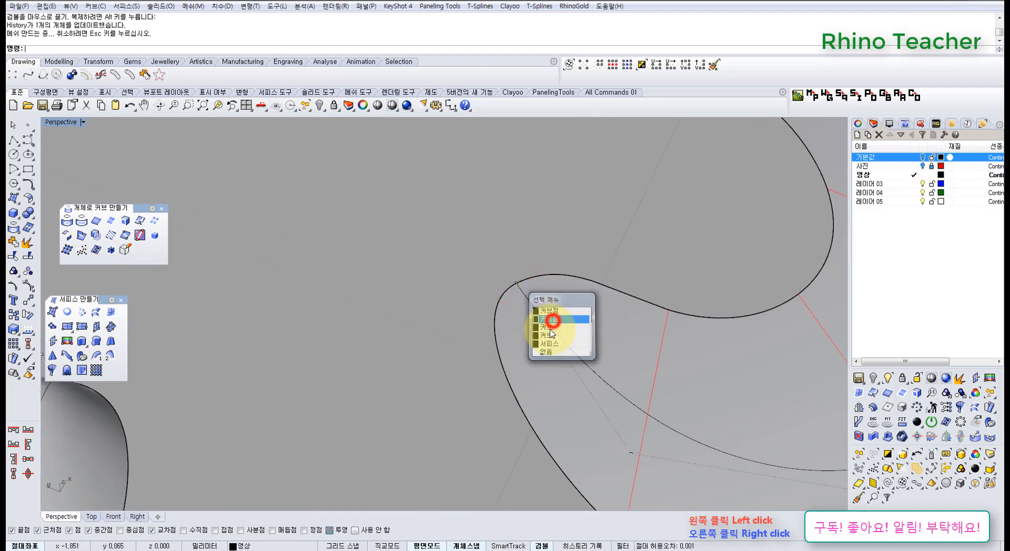
right_drag(532, 304, 540, 186)
drag(523, 159, 529, 130)
scroll(631, 234, down, 6)
shift+right_drag(636, 239, 487, 298)
right_drag(489, 299, 499, 343)
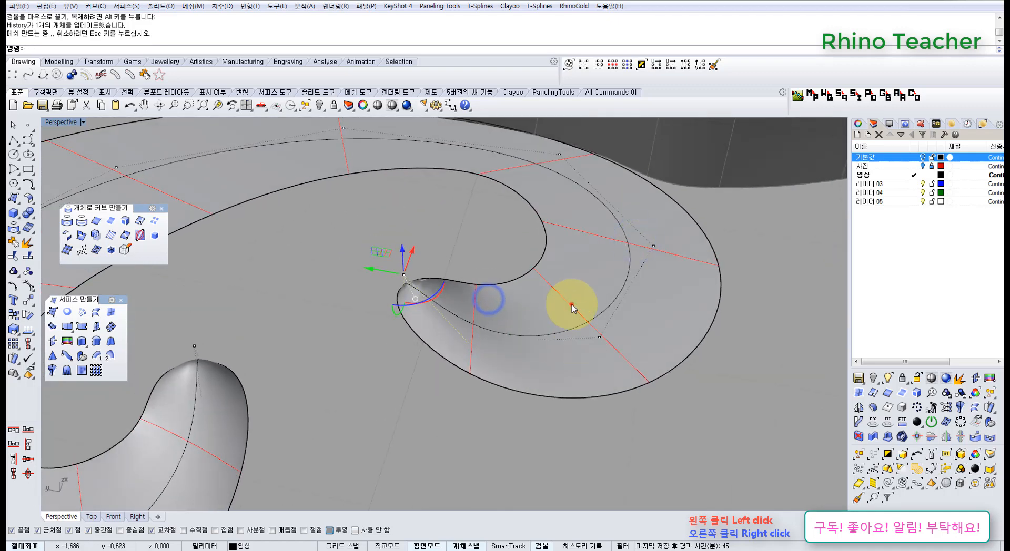
drag(573, 305, 618, 339)
click(513, 301)
key(ctrl+z)
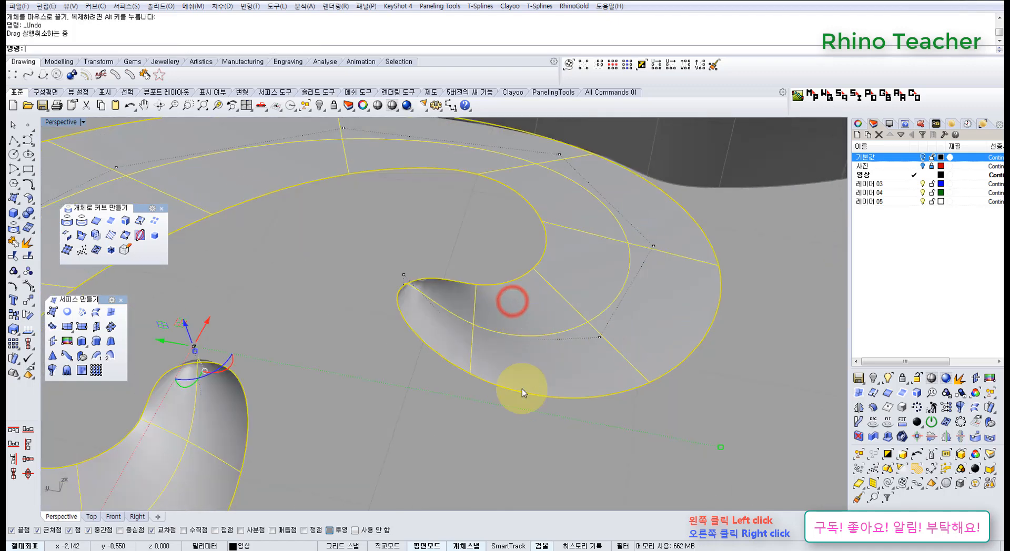
Step: Lock the lofted scroll surface so only its middle curve's points can be picked
click(485, 428)
click(535, 372)
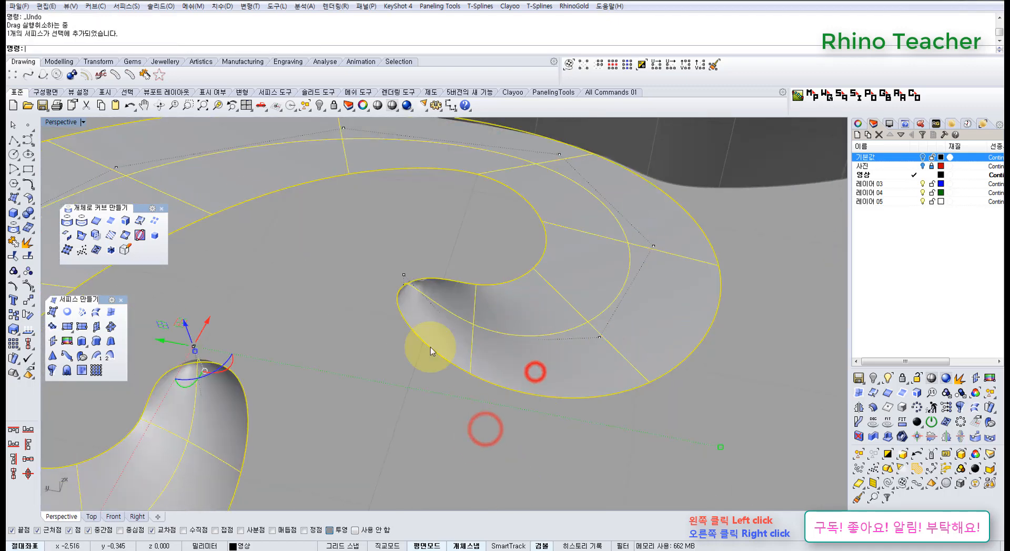
click(334, 106)
right_drag(398, 367, 466, 320)
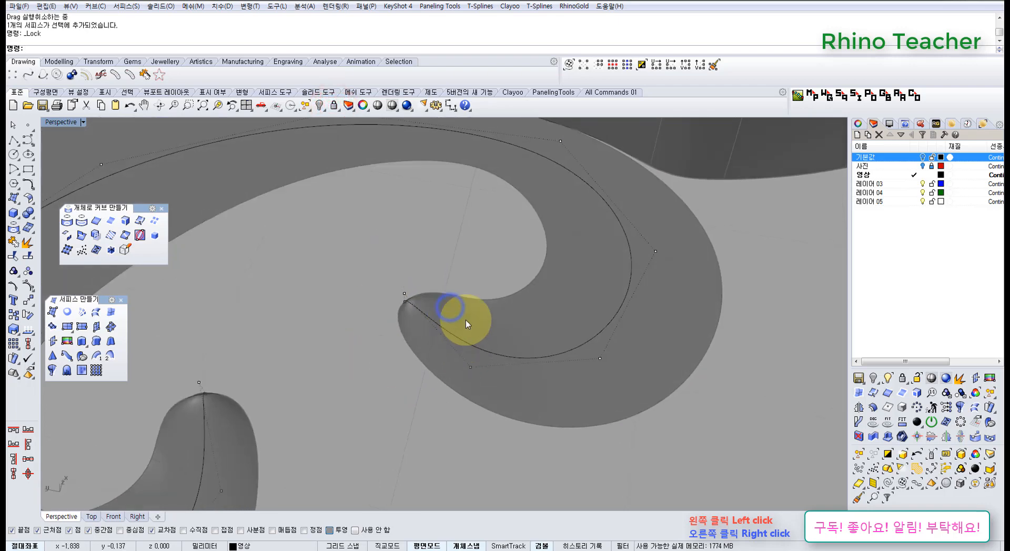
Step: Select all of the middle curve's control points, leaving out the two base points at its ends
click(465, 321)
click(627, 64)
right_drag(499, 349, 397, 267)
scroll(453, 309, up, 7)
ctrl+drag(442, 297, 509, 326)
scroll(510, 326, down, 7)
right_drag(395, 332, 553, 289)
right_drag(396, 295, 359, 290)
scroll(359, 289, up, 7)
scroll(341, 322, down, 5)
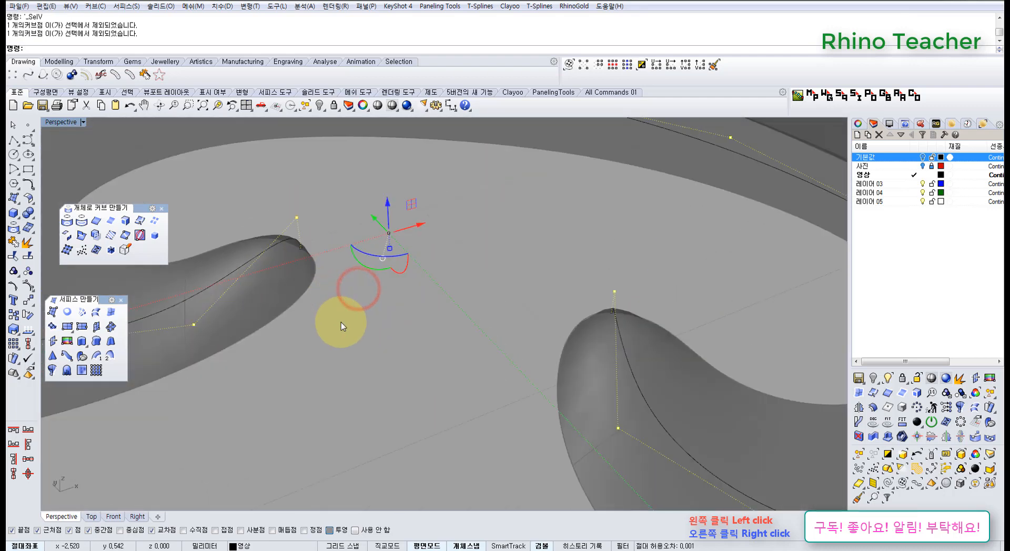
Step: In the Front view, align the selected points to one raised height with Set Points, using only Z and world coordinates
key(ctrl+F2)
scroll(381, 329, up, 5)
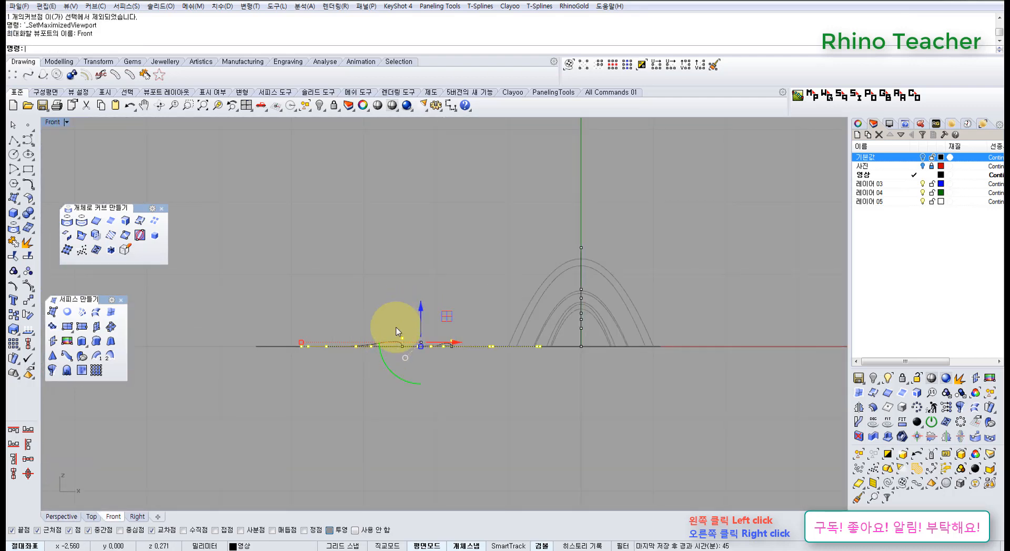
click(33, 303)
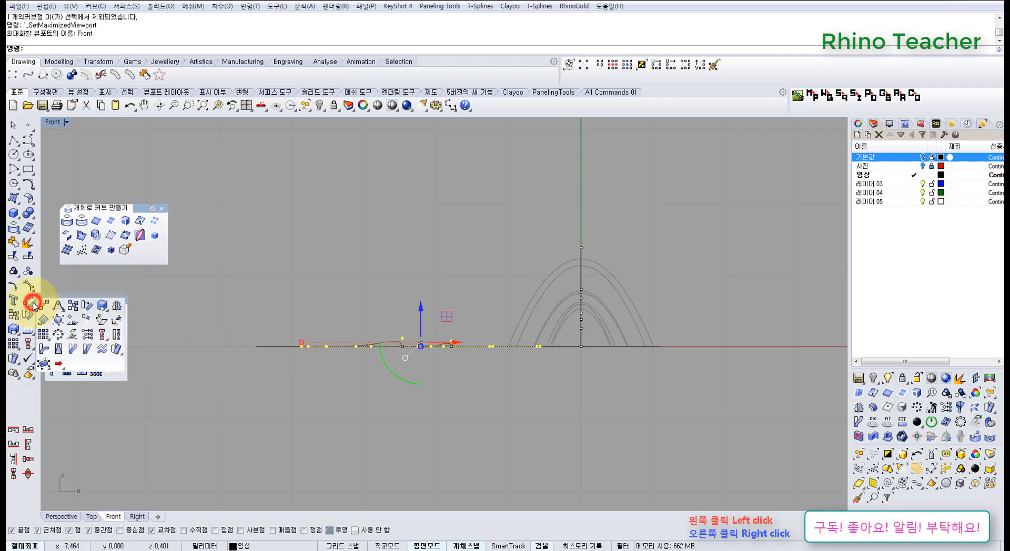
click(86, 336)
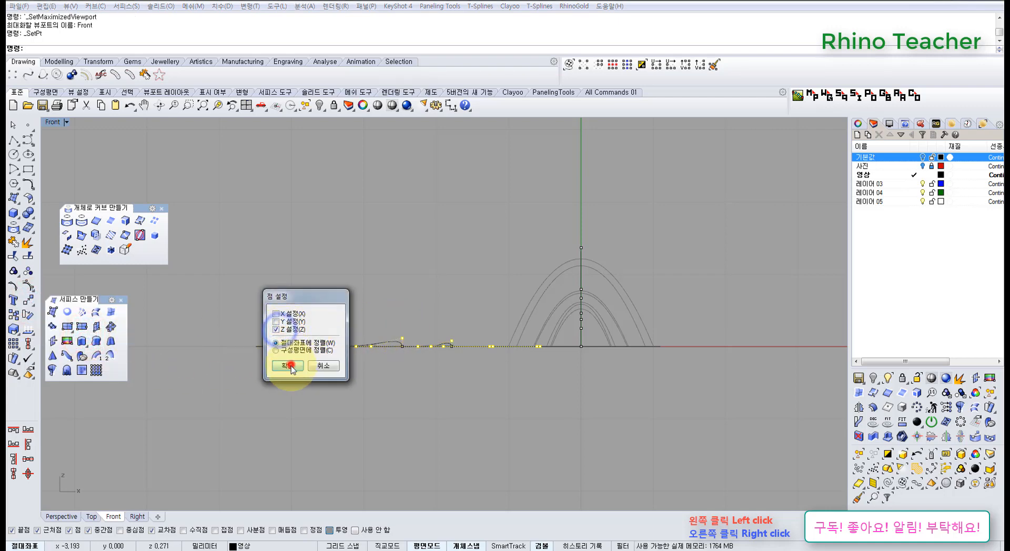
click(289, 366)
click(393, 325)
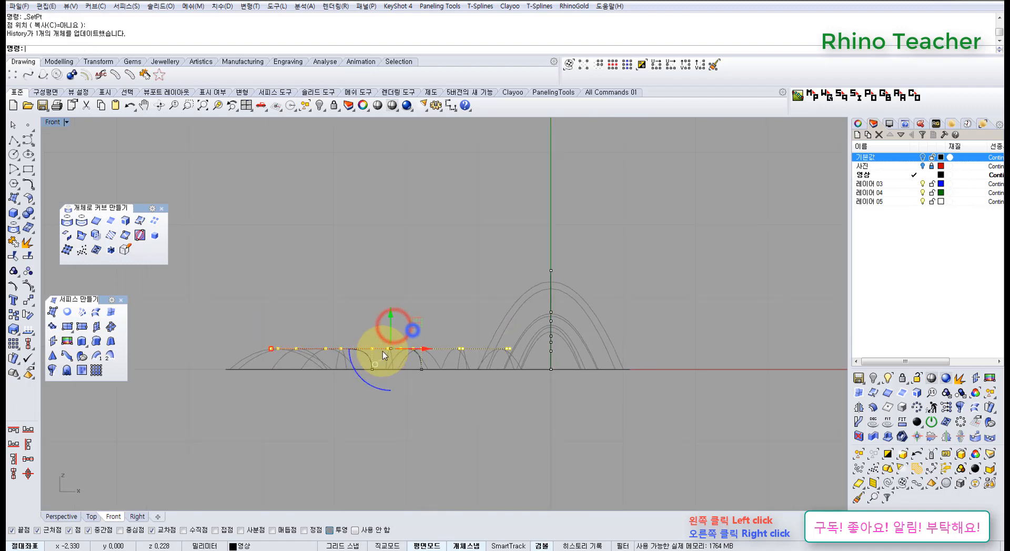
Step: Examine the raised scroll surface and its curled tips in the Perspective and Top views
key(ctrl+F4)
key(ctrl+F1)
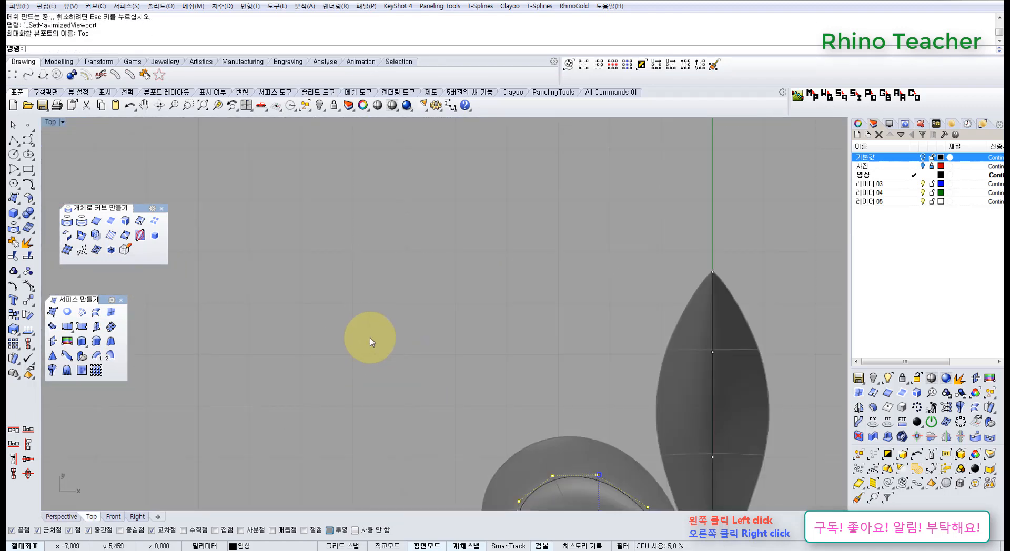
right_drag(606, 314, 518, 222)
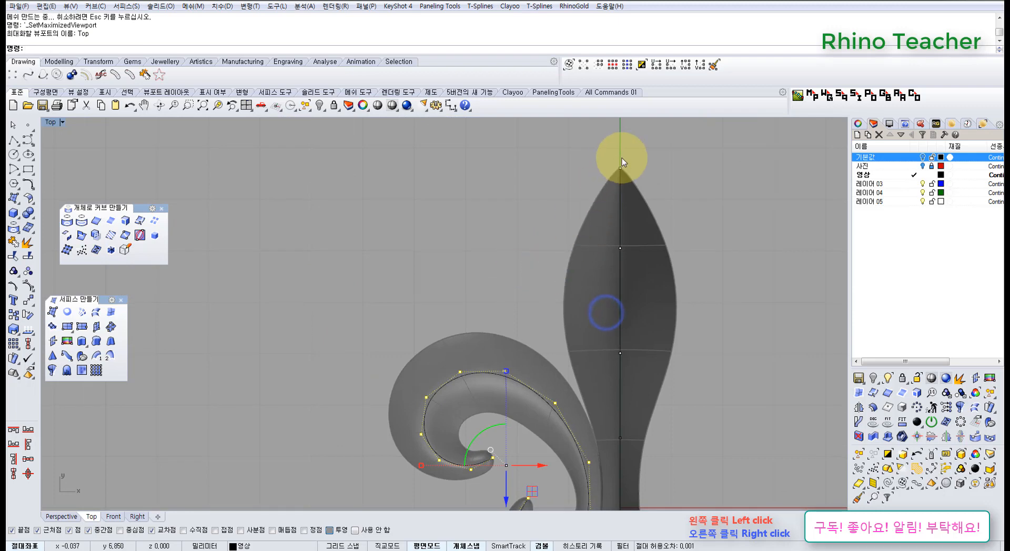
scroll(622, 158, up, 8)
scroll(584, 290, down, 8)
right_drag(498, 381, 495, 255)
scroll(479, 405, up, 10)
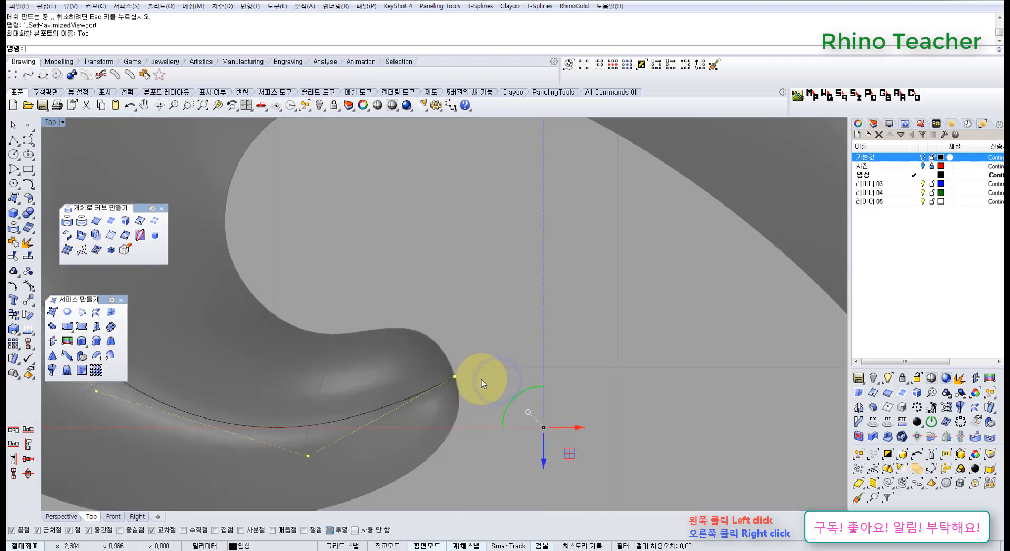
key(ctrl+F4)
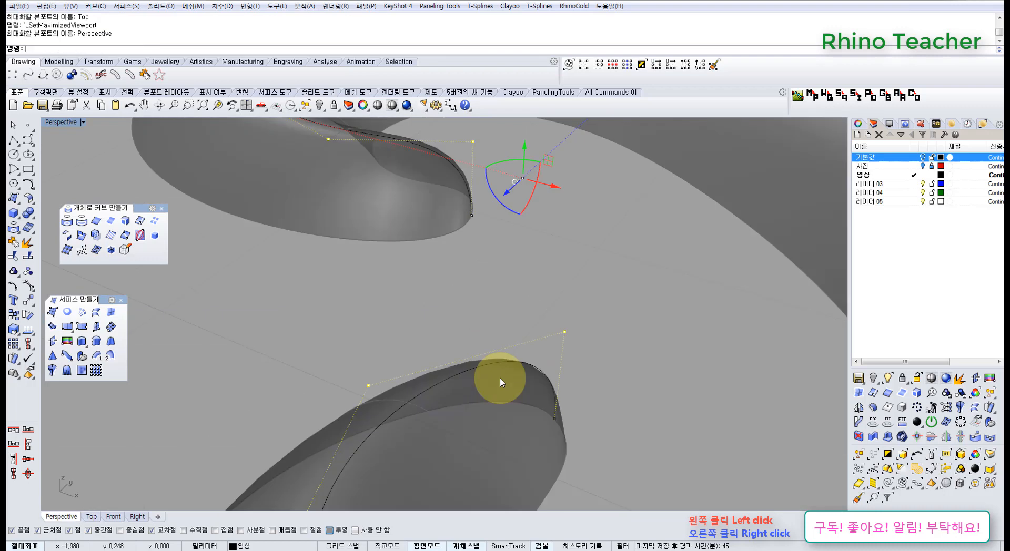
right_drag(500, 376, 528, 379)
scroll(512, 336, down, 6)
scroll(623, 363, down, 7)
shift+right_drag(627, 349, 492, 241)
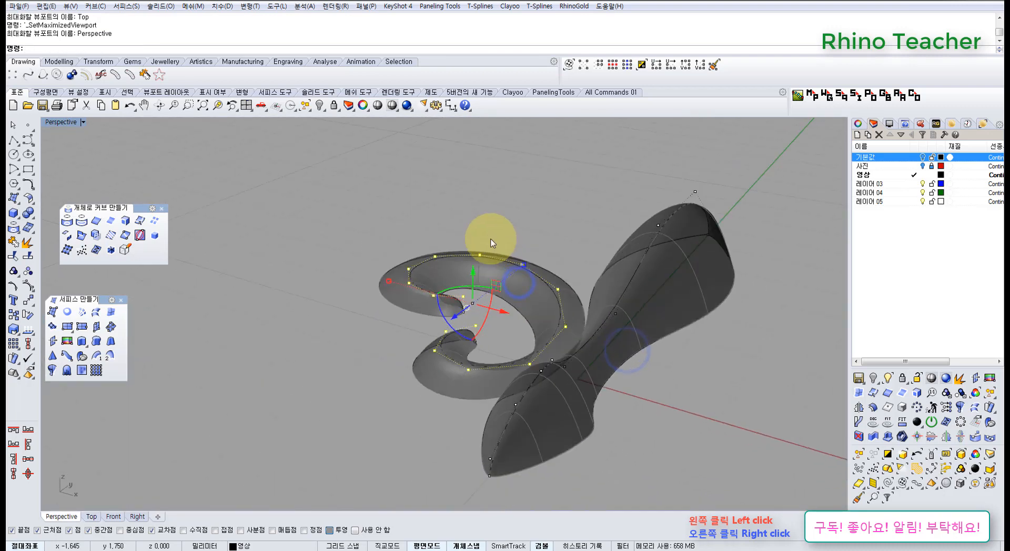
Step: Select the two middle curve control points on the larger curl's crest and raise them vertically
scroll(424, 263, up, 8)
right_drag(416, 290, 411, 279)
drag(411, 279, 532, 339)
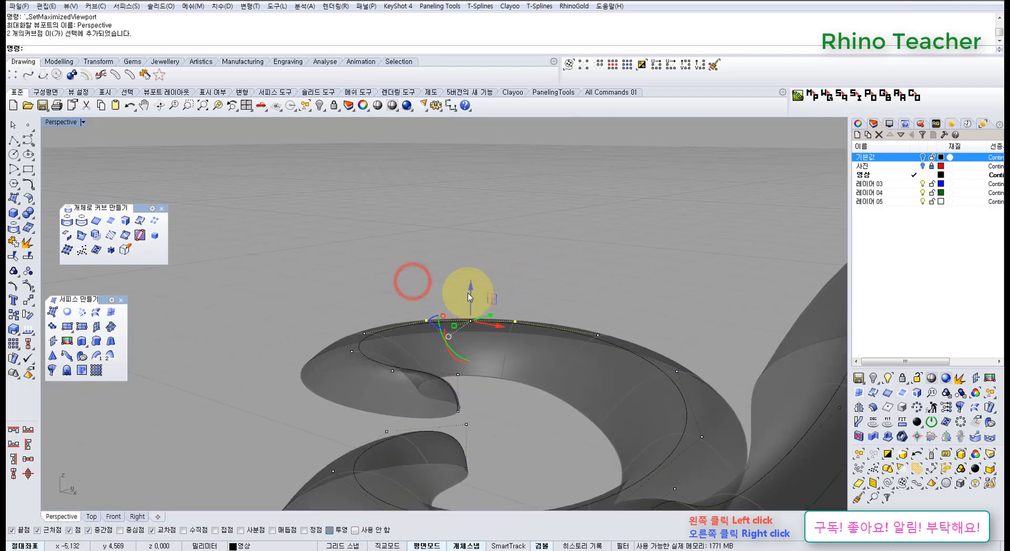
drag(469, 292, 472, 246)
Step: Raise the next control point along the larger curl, between the crest and its tip
right_drag(457, 254, 423, 285)
scroll(422, 285, up, 3)
scroll(422, 285, up, 1)
shift+click(410, 292)
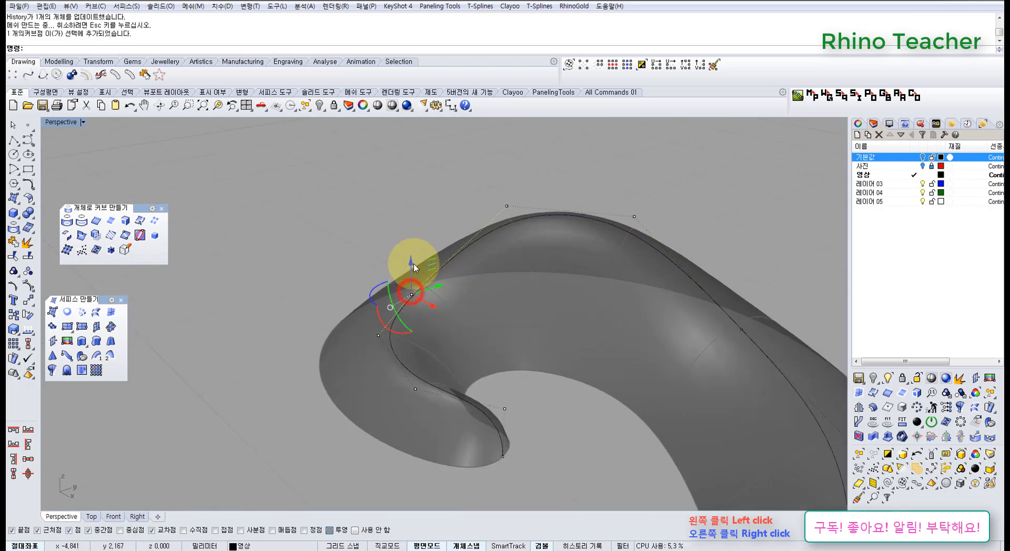
drag(412, 265, 411, 211)
Step: Zoom to two control points on the smaller curl's bend and inspect its crest from the side in the Perspective view
right_drag(401, 281, 732, 289)
shift+right_drag(606, 245, 502, 366)
scroll(521, 235, up, 3)
click(516, 229)
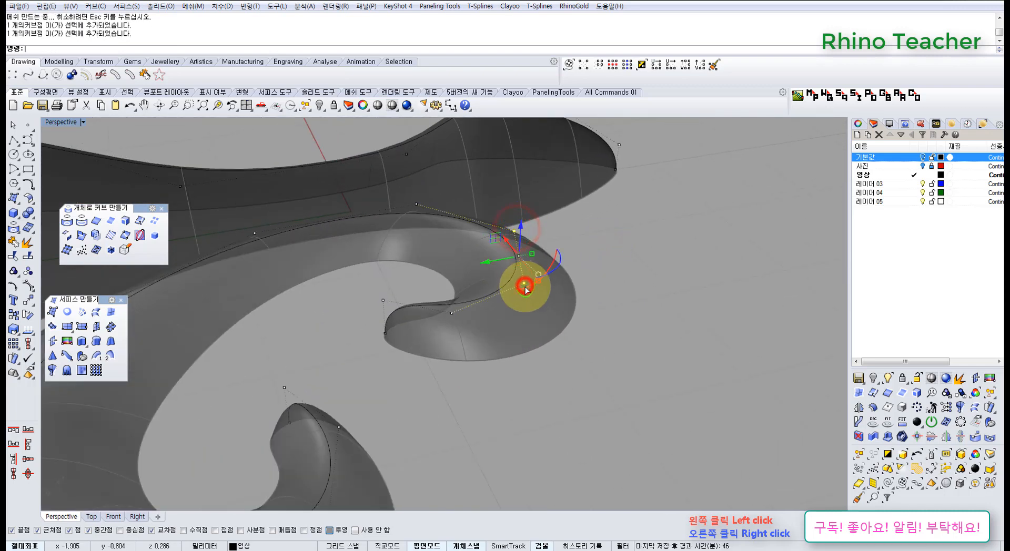
key(F4)
right_drag(374, 341, 463, 305)
scroll(463, 308, down, 5)
click(415, 246)
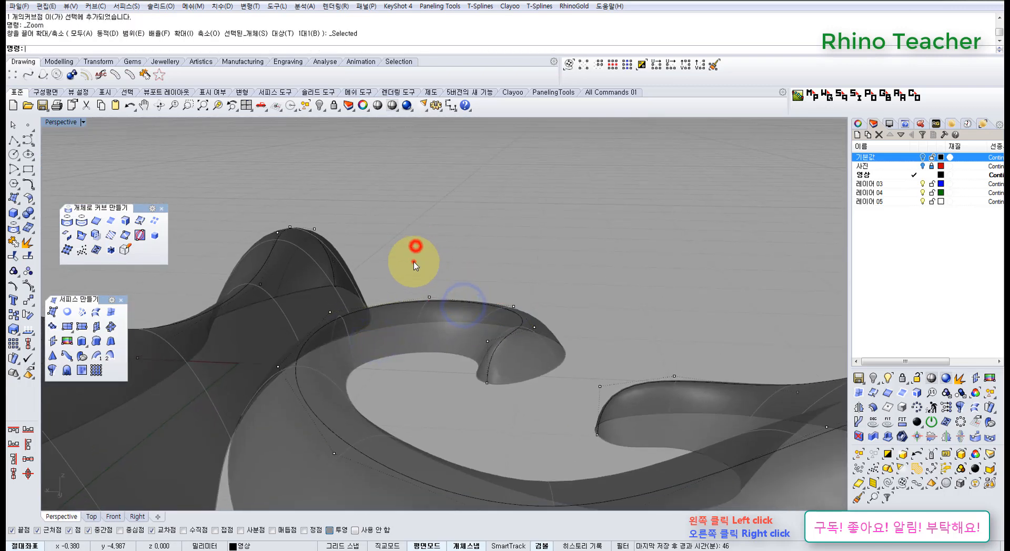
Step: Select the two curve control points on the smaller curl's crest and raise them vertically
drag(475, 314, 523, 317)
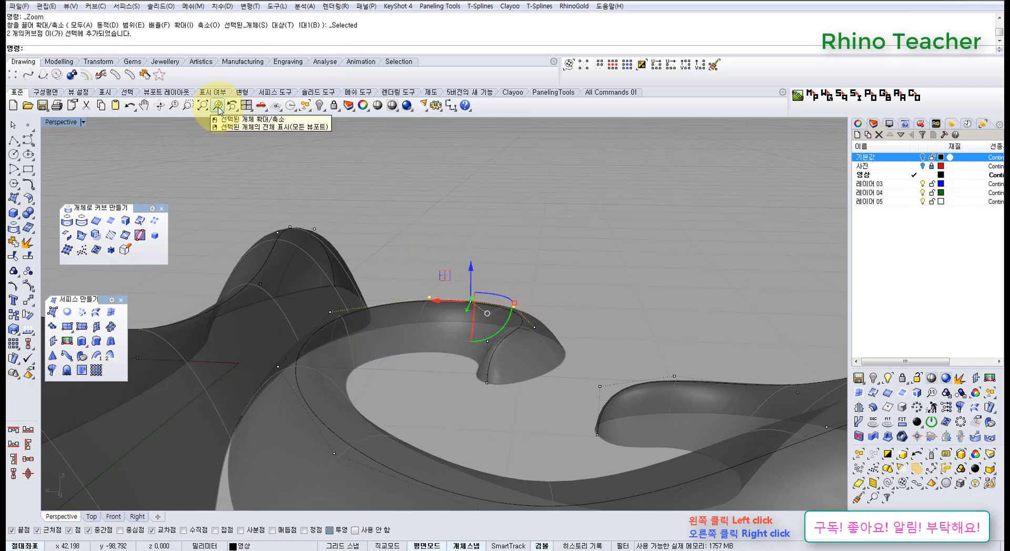
click(218, 107)
right_drag(478, 271, 393, 275)
drag(508, 293, 511, 293)
right_drag(487, 246, 424, 243)
drag(419, 243, 419, 176)
right_drag(420, 221, 384, 279)
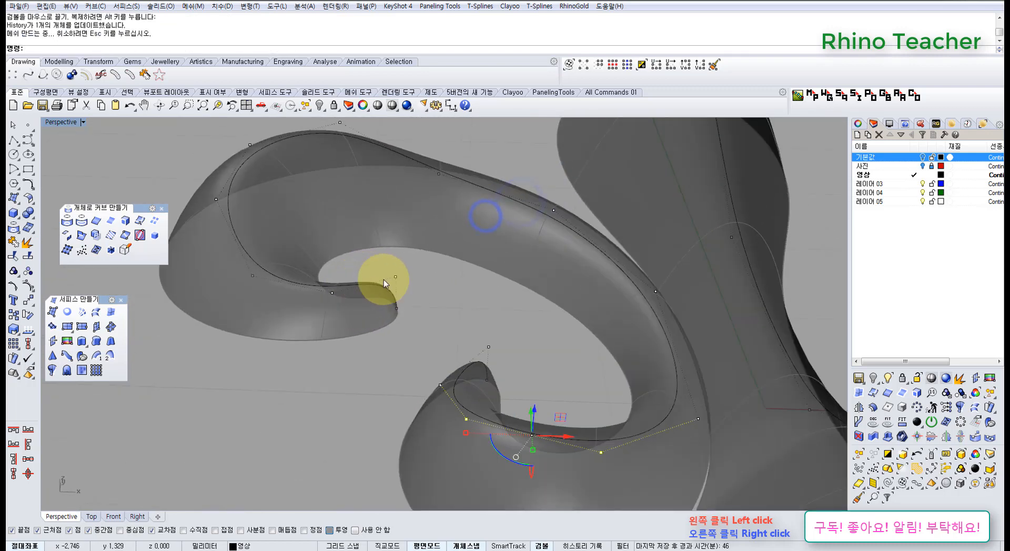
Step: Raise the control point on the scroll's arm just past the larger curl's crest
right_drag(530, 314, 245, 272)
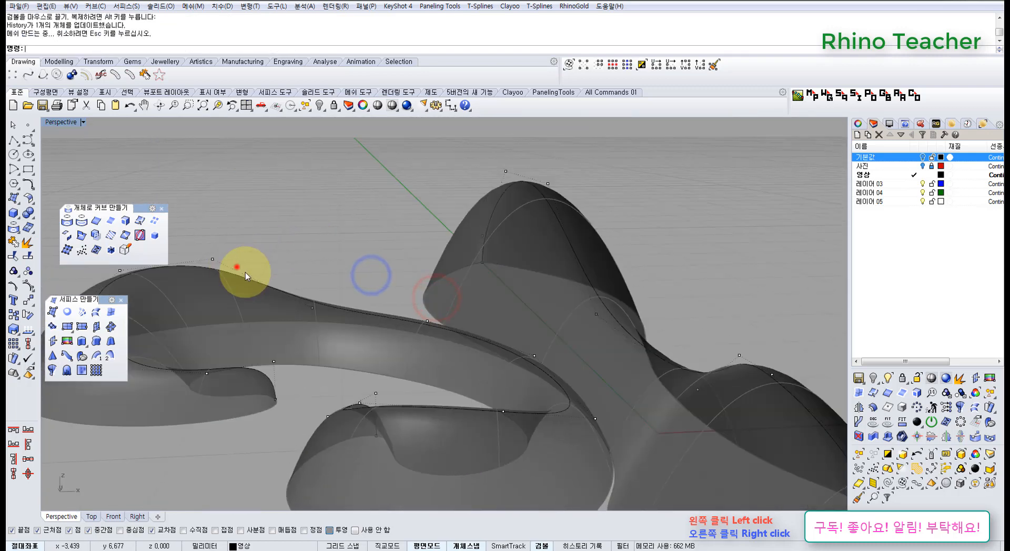
drag(235, 267, 327, 315)
drag(312, 279, 310, 252)
click(381, 247)
right_drag(386, 294, 387, 311)
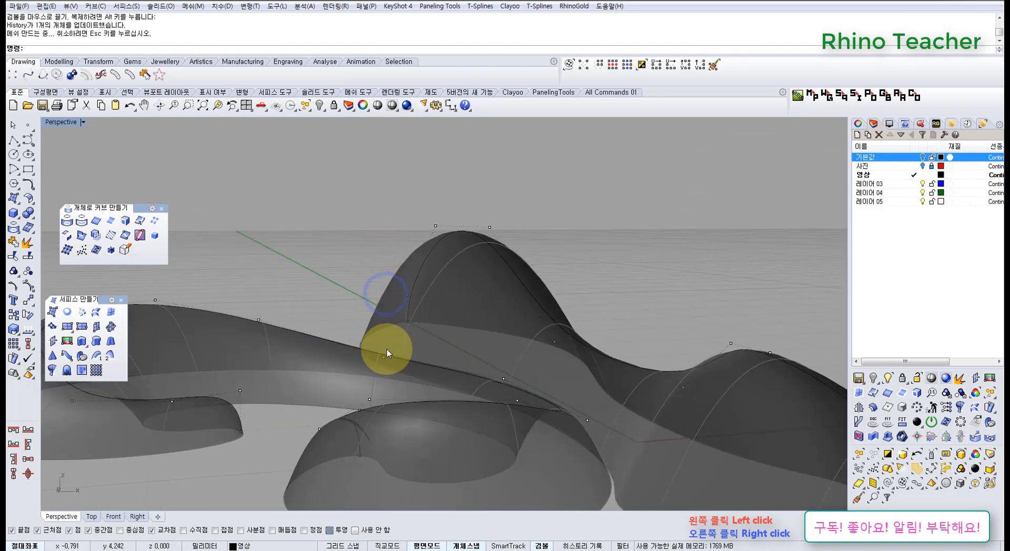
Step: Select the two control points on top of the larger curl and raise them together
right_drag(386, 349, 397, 316)
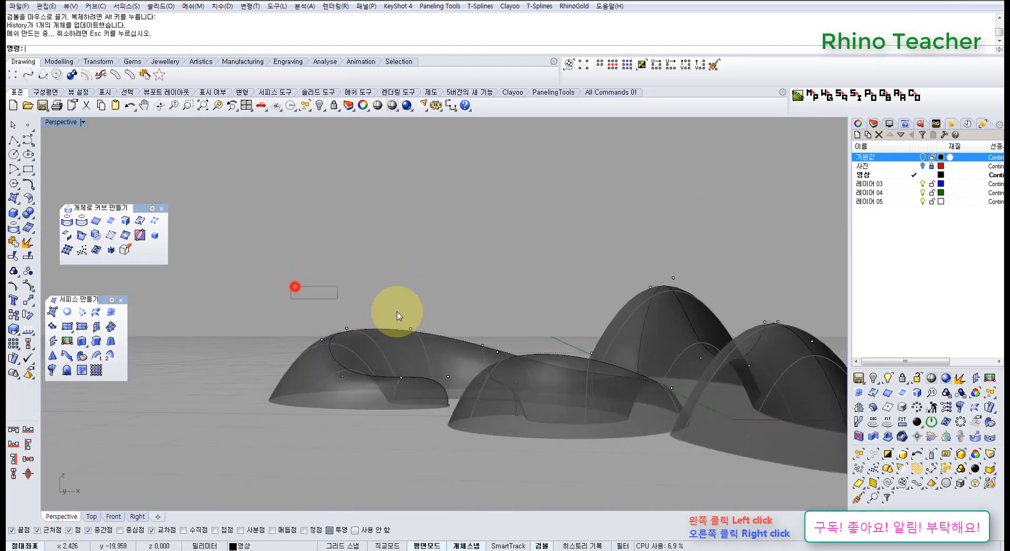
drag(427, 334, 428, 334)
scroll(377, 304, up, 3)
click(377, 303)
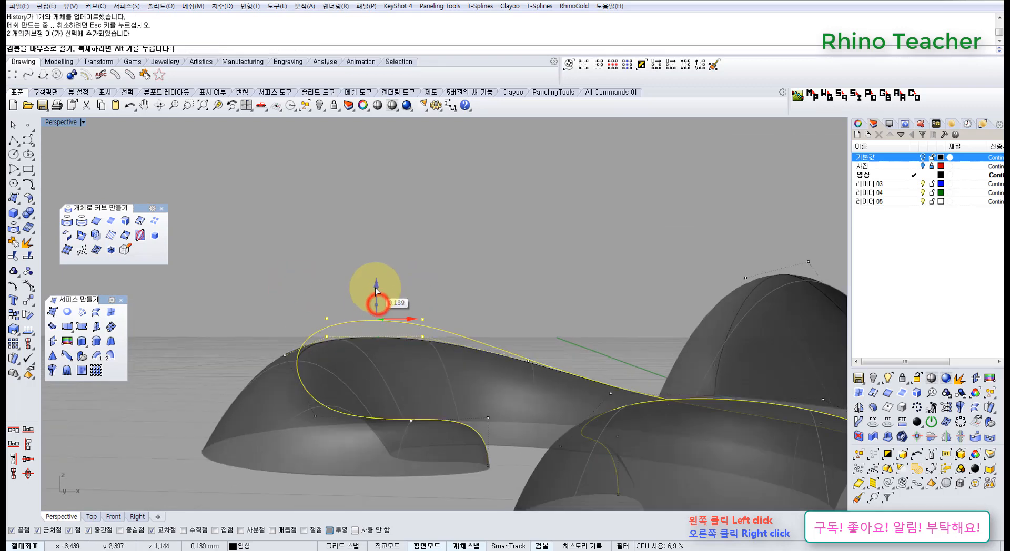
click(457, 257)
Step: Raise the two control points around the larger curl's outer bend, one at a time
mouse_move(305, 347)
right_down()
mouse_move(408, 352)
mouse_move(319, 342)
right_up()
click(310, 323)
click(373, 376)
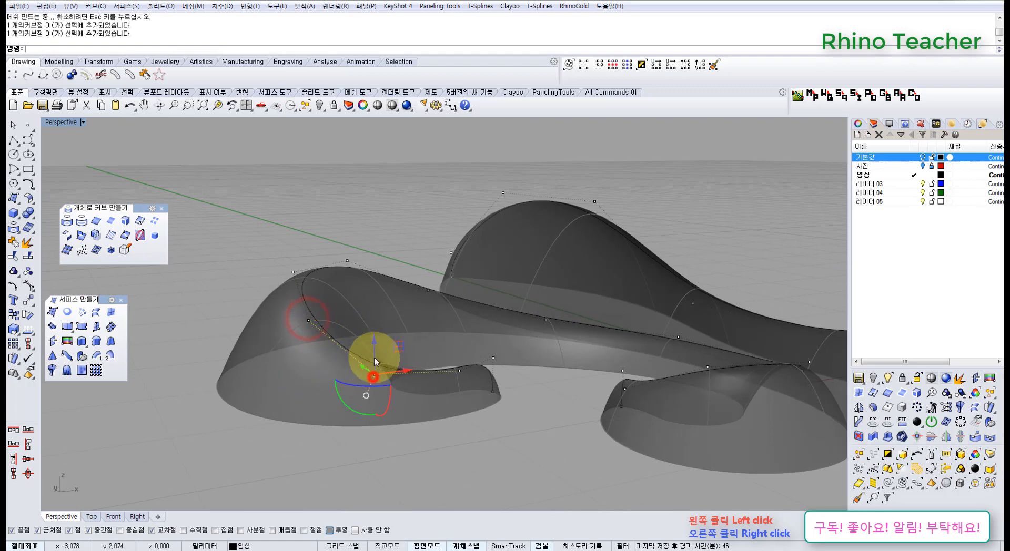
scroll(380, 314, up, 2)
drag(374, 301, 375, 303)
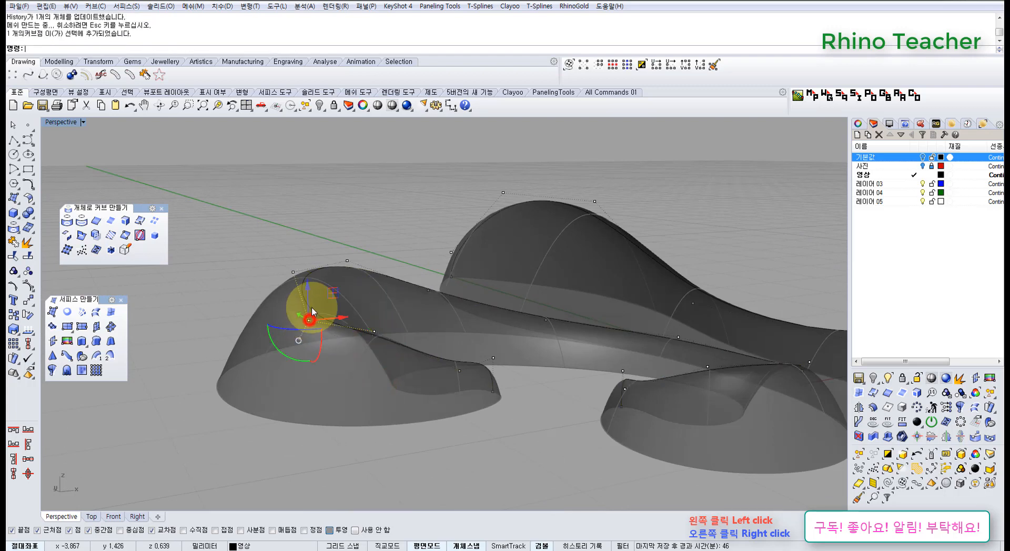
right_drag(311, 307, 392, 268)
drag(405, 252, 406, 215)
scroll(523, 282, down, 3)
scroll(473, 311, up, 5)
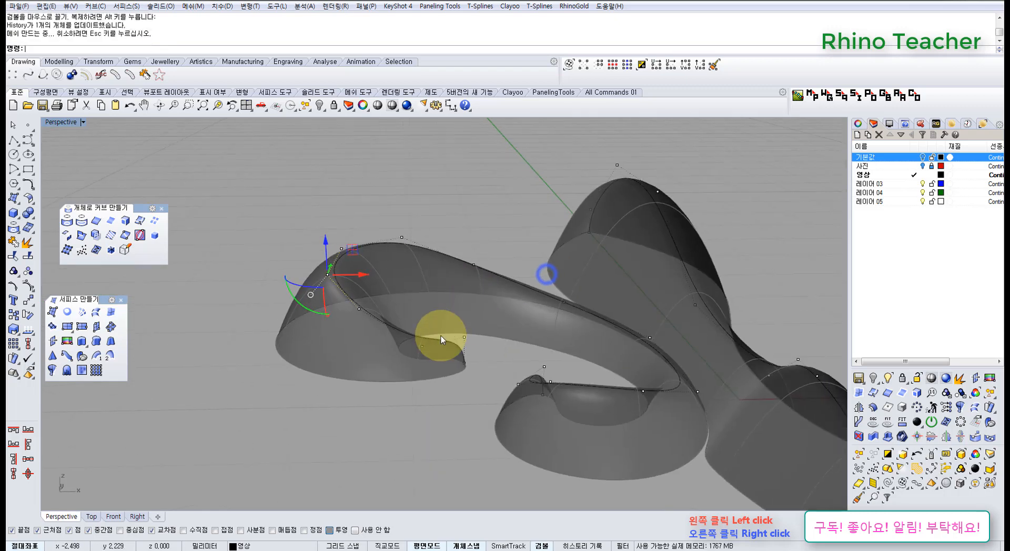
Step: Raise the control point on the larger curl's slope leading down to its tip
click(407, 352)
right_drag(407, 322, 419, 305)
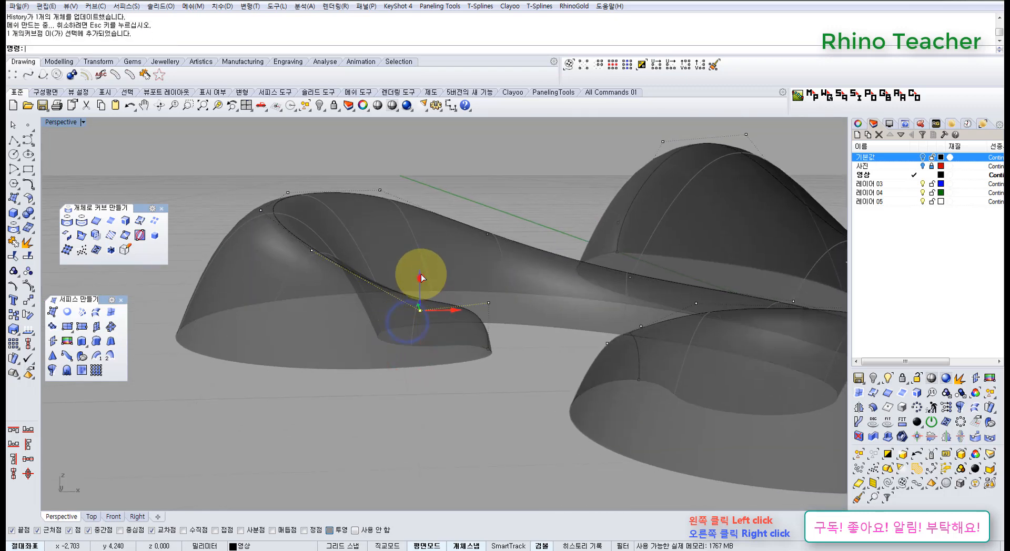
drag(422, 278, 421, 261)
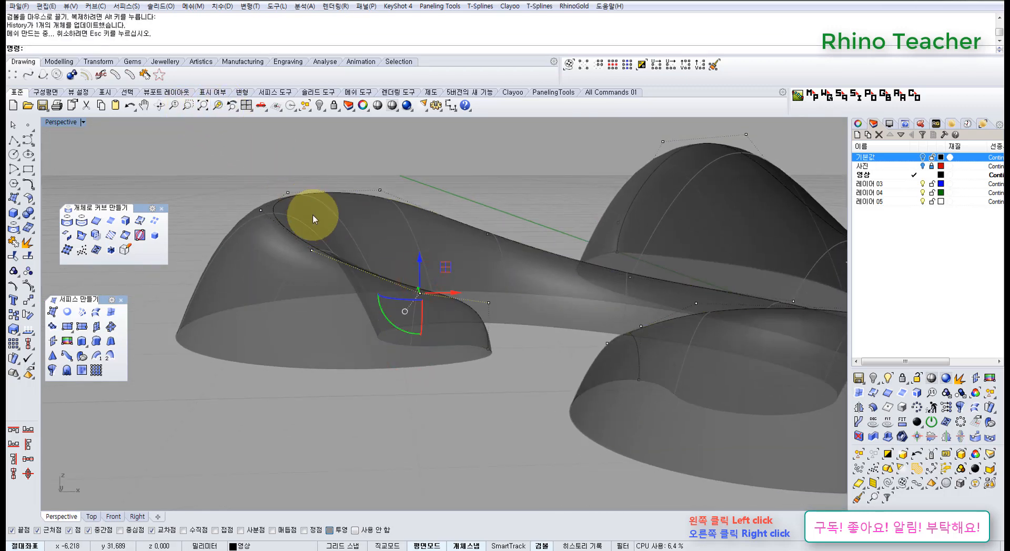
right_drag(313, 216, 365, 256)
click(383, 254)
drag(382, 227, 383, 224)
Step: Raise the control points on the arm immediately after the larger curl's crest, one at a time
right_drag(500, 282, 595, 311)
right_drag(595, 311, 425, 298)
scroll(425, 298, up, 4)
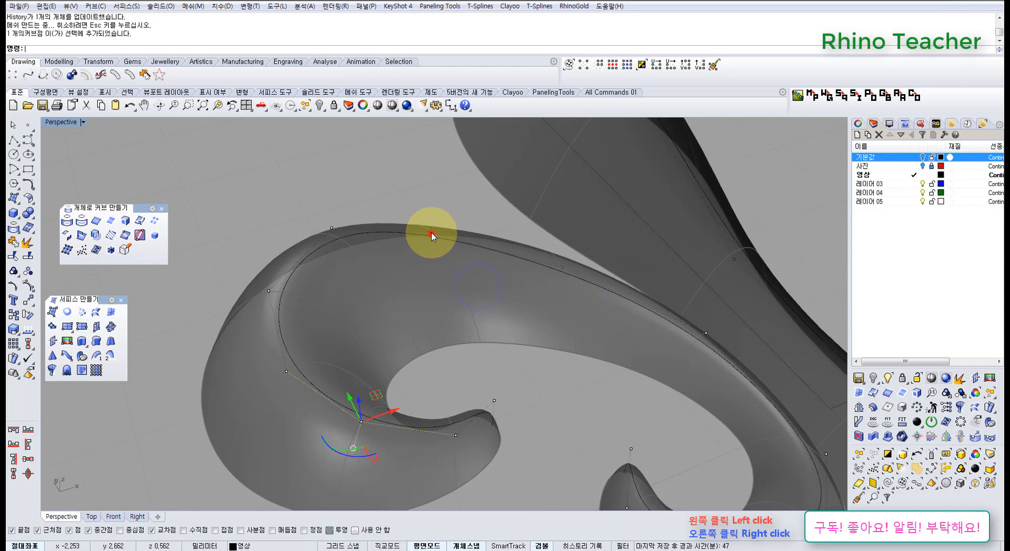
click(431, 235)
mouse_move(487, 262)
right_down()
mouse_move(471, 198)
mouse_move(469, 259)
right_up()
drag(475, 258, 476, 242)
drag(601, 289, 600, 276)
Step: Raise the next two control points along the scroll's arm toward the smaller curl, one by one
mouse_move(530, 288)
right_down()
mouse_move(655, 296)
mouse_move(451, 281)
mouse_move(422, 305)
right_up()
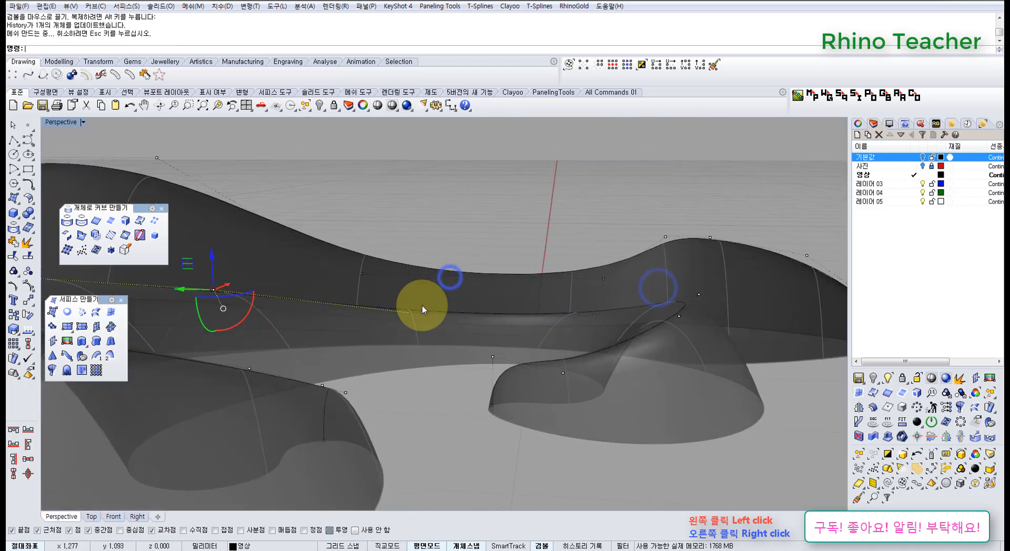
click(410, 312)
drag(409, 283, 408, 265)
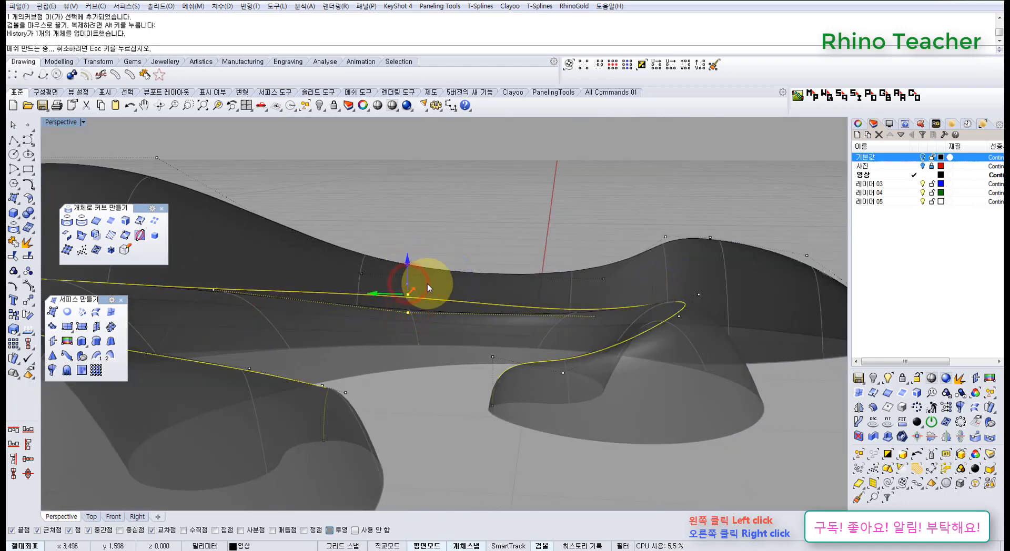
click(595, 317)
drag(595, 284, 595, 259)
Step: Select the two crest control points of the smaller curl again and adjust their height slightly upward
mouse_move(606, 345)
right_down()
mouse_move(537, 323)
mouse_move(507, 365)
mouse_move(424, 304)
right_up()
scroll(389, 286, up, 4)
mouse_move(370, 264)
right_down()
mouse_move(379, 264)
mouse_move(362, 246)
right_up()
mouse_move(319, 221)
mouse_down()
mouse_move(404, 254)
mouse_move(462, 263)
mouse_up()
right_drag(436, 262, 430, 277)
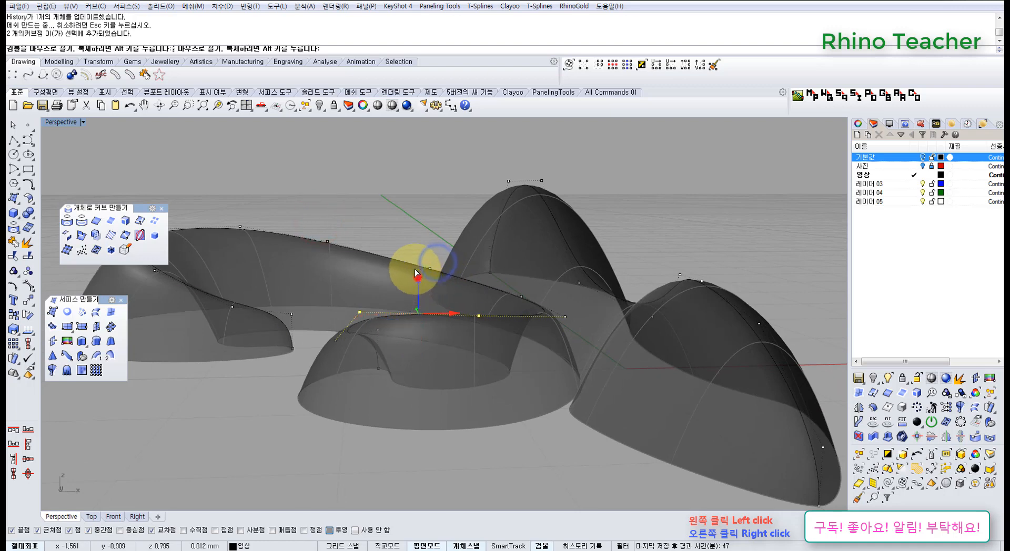
drag(417, 264, 416, 265)
Step: Raise the control point at the outer bend near the smaller curl's tip
mouse_move(381, 339)
right_down()
mouse_move(518, 389)
mouse_move(528, 322)
mouse_move(520, 314)
right_up()
drag(523, 306, 523, 279)
right_drag(568, 302, 434, 349)
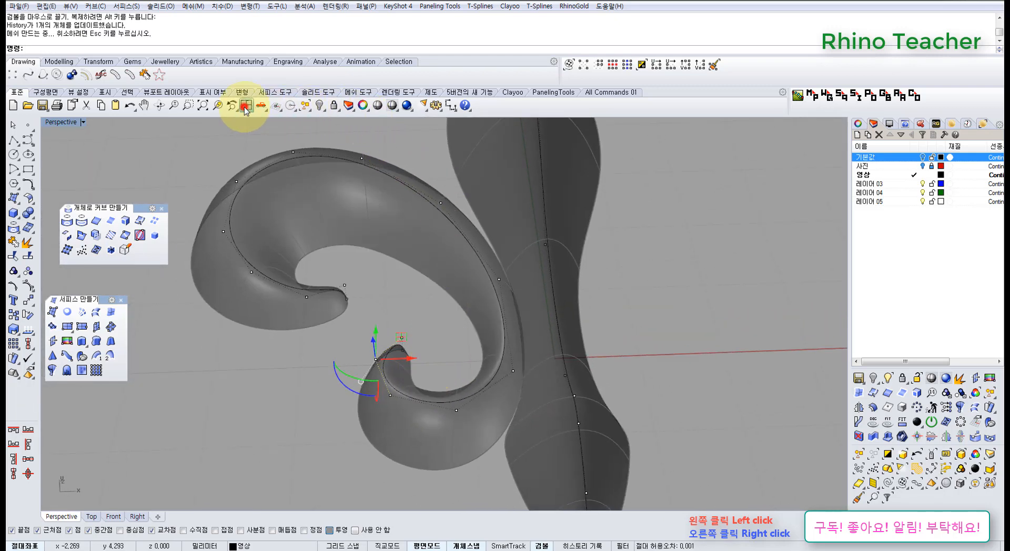
Step: Show all four views and examine the scroll's height profile in the Right and Perspective views
click(245, 106)
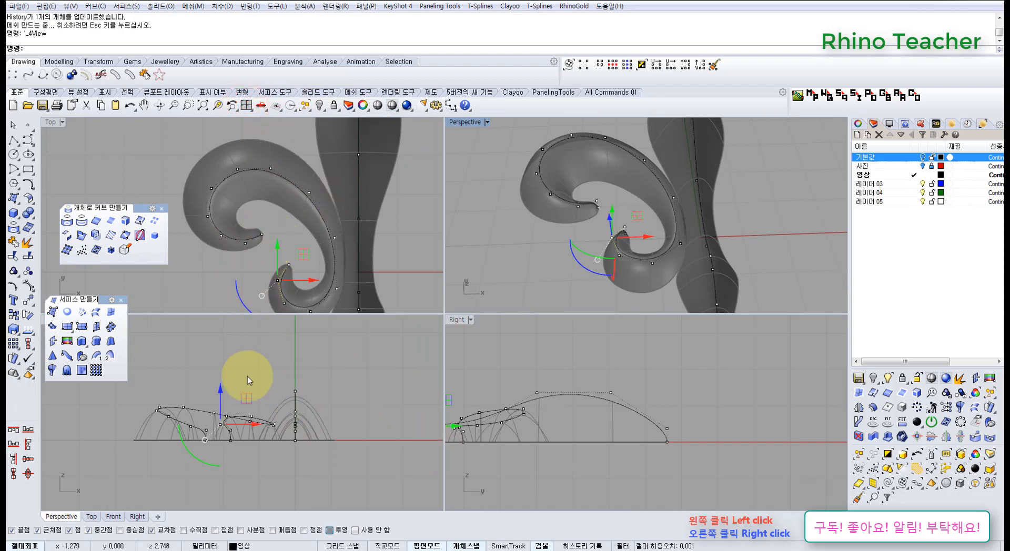
right_drag(582, 422, 762, 419)
right_drag(657, 412, 609, 412)
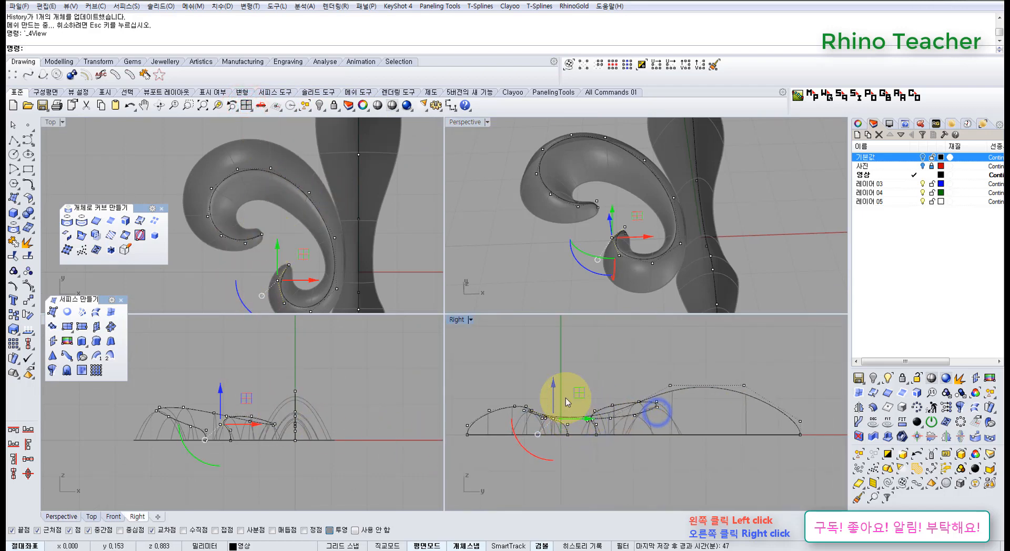
right_drag(687, 233, 600, 194)
scroll(581, 418, up, 6)
right_drag(570, 421, 636, 423)
mouse_move(704, 258)
right_down()
mouse_move(705, 209)
mouse_move(591, 197)
mouse_move(617, 207)
mouse_move(642, 253)
right_up()
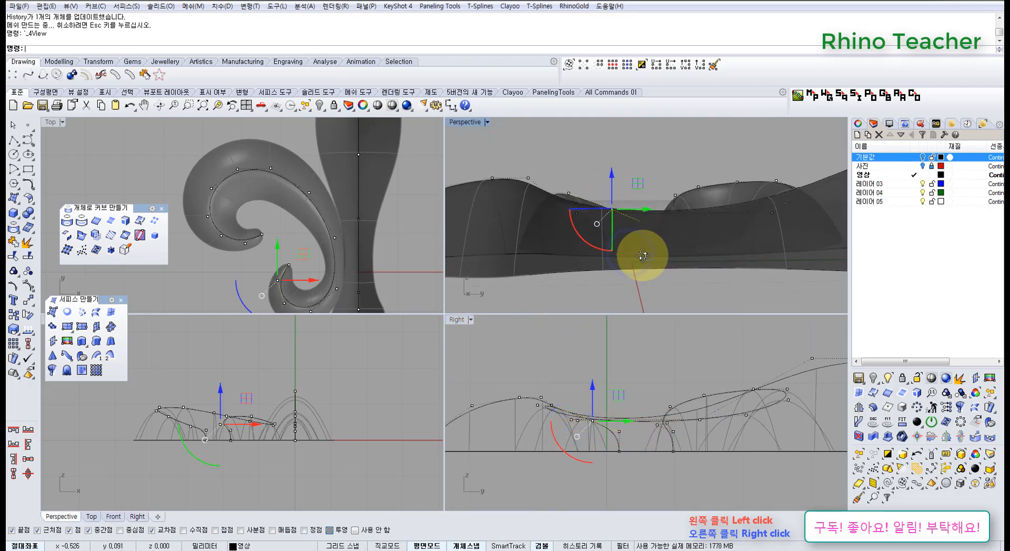
right_drag(593, 431, 636, 422)
scroll(632, 427, up, 6)
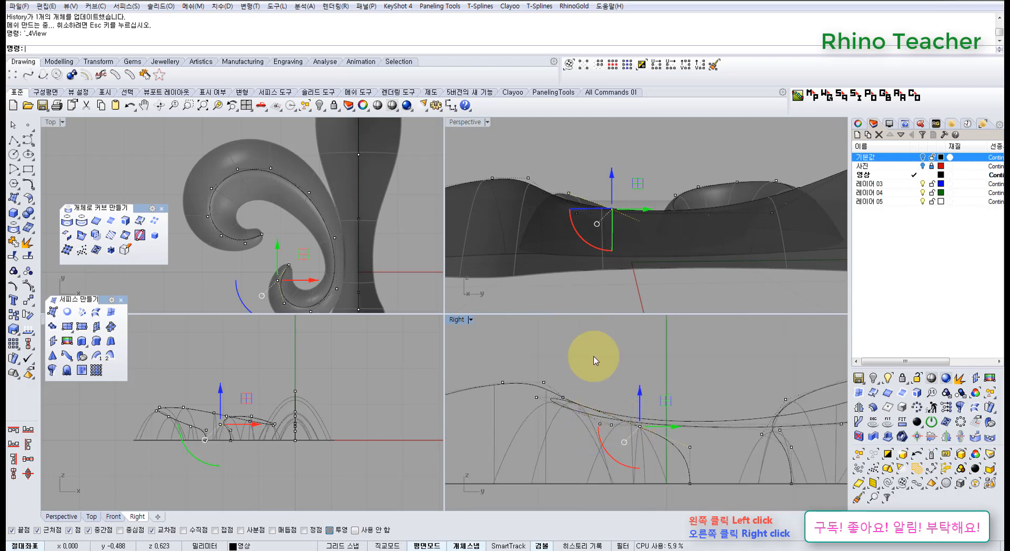
Step: Maximize the Perspective view, turn off the curve control points and unlock the scroll surface
double_click(465, 123)
right_drag(514, 269, 474, 329)
key(Escape)
key(Escape)
right_drag(419, 287, 415, 325)
middle_click(413, 273)
click(405, 248)
click(378, 285)
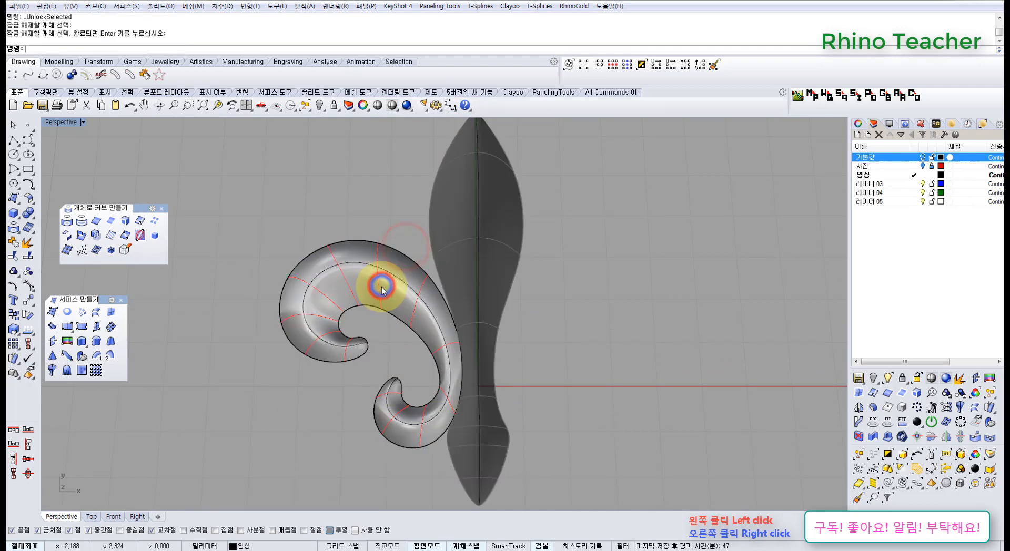
key(Return)
Step: Mirror a copy of the scroll surface across the leaf's vertical centre line, starting the mirror plane at 0
middle_click(465, 316)
click(412, 318)
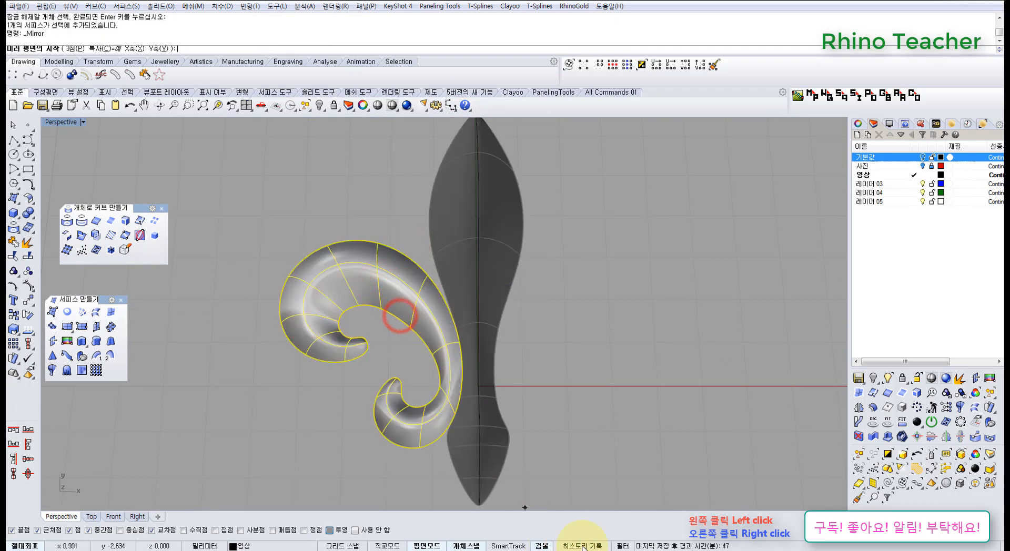
scroll(519, 392, down, 6)
mouse_move(518, 390)
right_down()
mouse_move(514, 339)
mouse_move(502, 394)
right_up()
text(0)
key(Return)
click(525, 228)
click(589, 257)
Step: Unlock the central leaf surface
scroll(514, 340, up, 5)
middle_click(513, 342)
click(507, 316)
click(506, 315)
right_click(505, 314)
Step: In the maximized Top view, show the 사진 layer and use wireframe display to compare the ornament with the reference image
scroll(505, 315, down, 4)
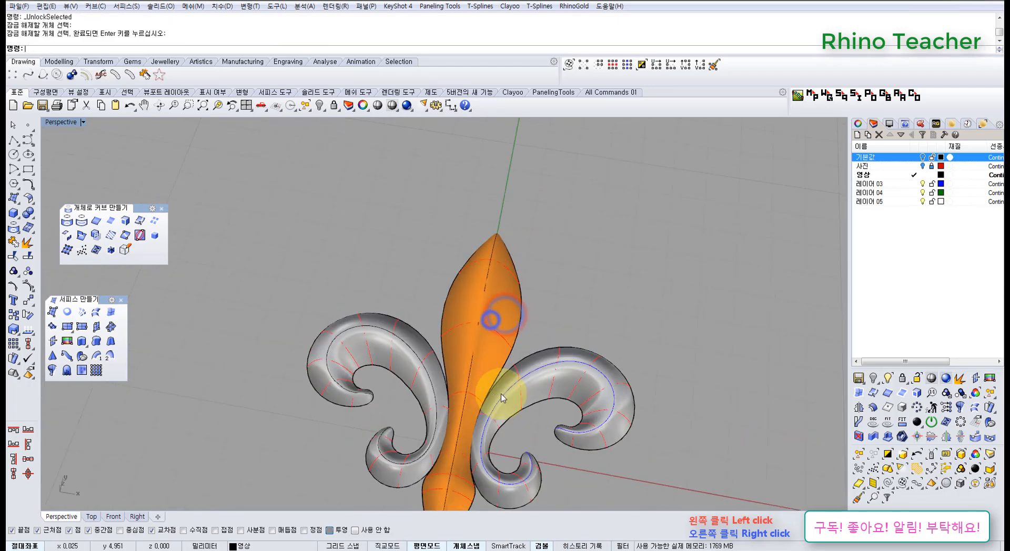
key(ctrl+F1)
scroll(496, 392, down, 4)
right_drag(439, 362, 329, 313)
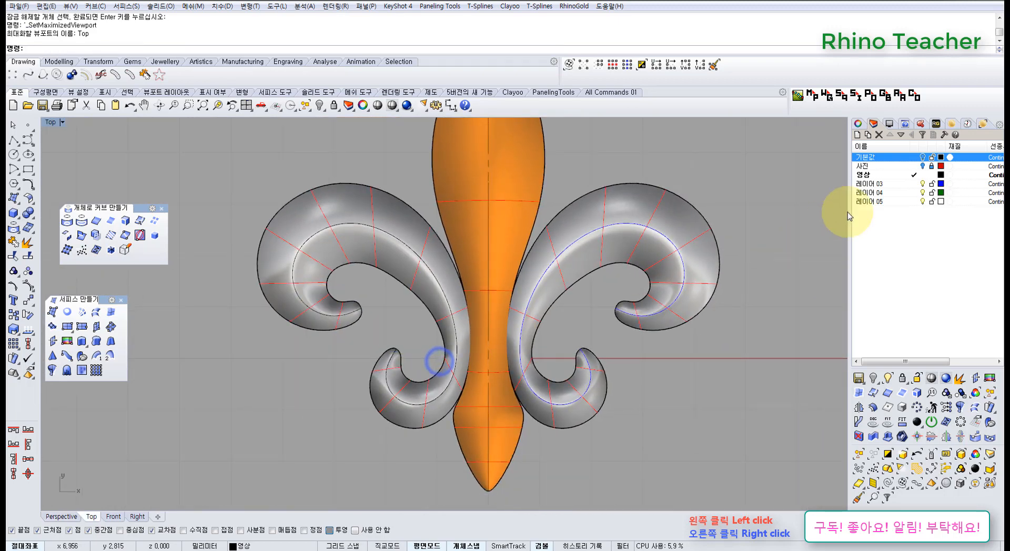
click(923, 166)
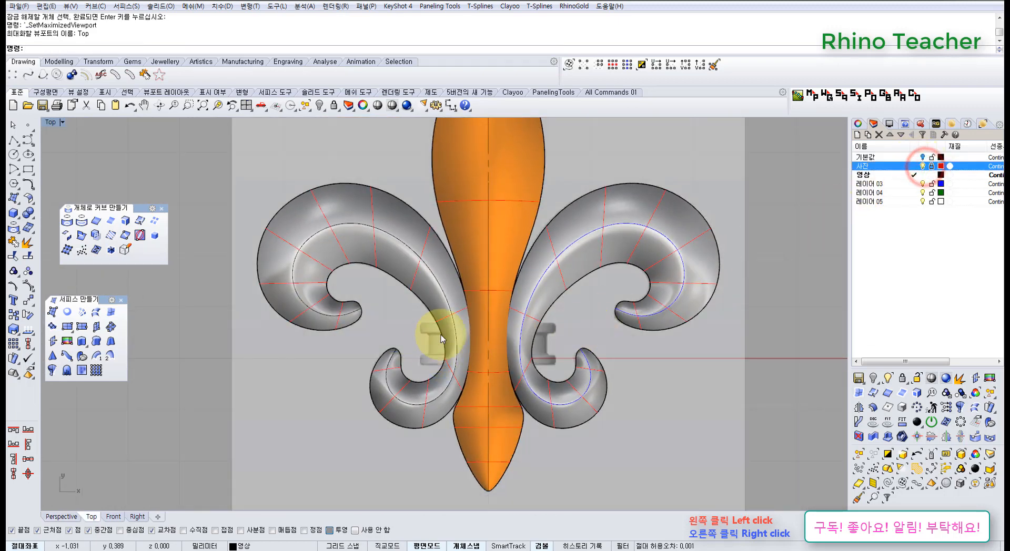
click(392, 107)
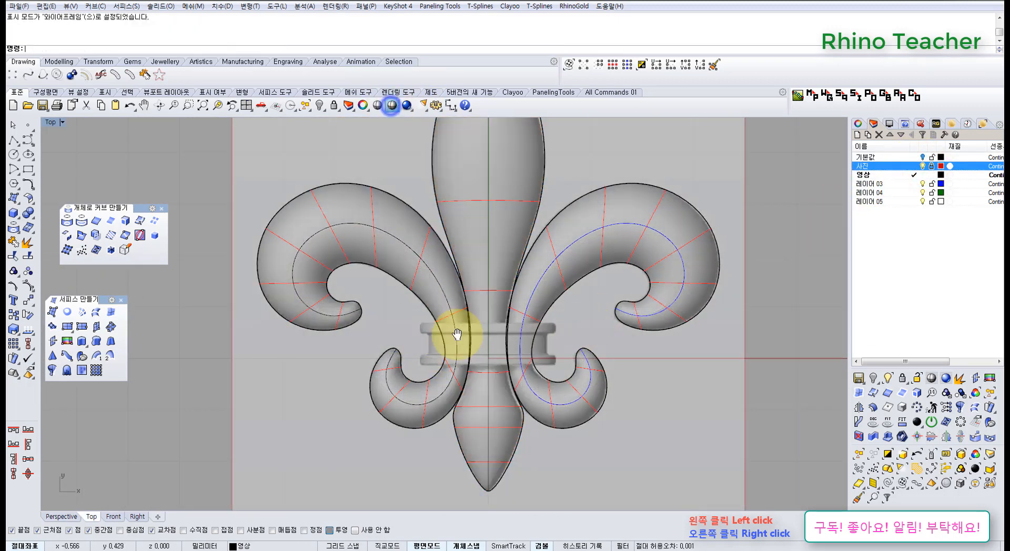
scroll(417, 293, up, 3)
scroll(444, 260, up, 3)
scroll(431, 289, down, 3)
scroll(431, 290, down, 1)
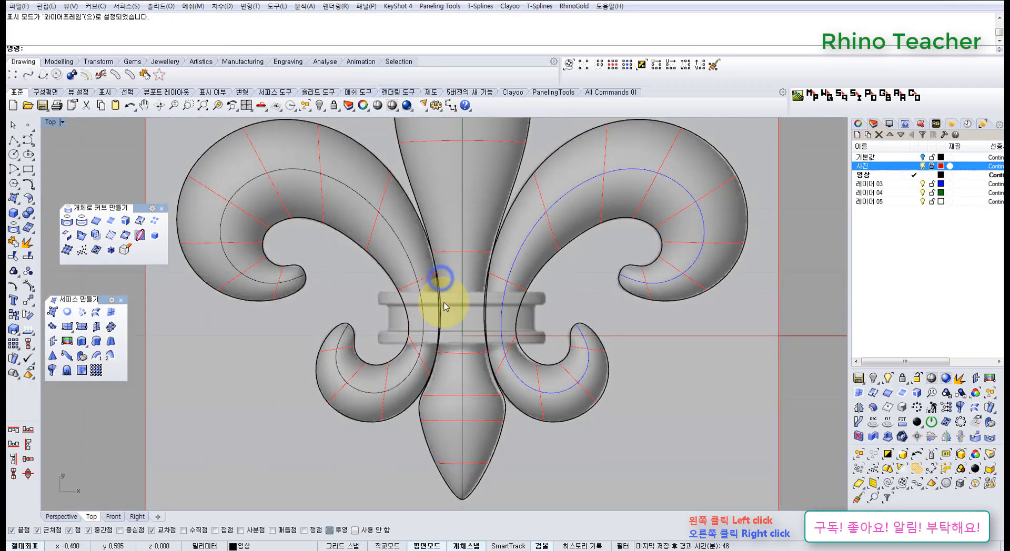
Step: Select the ornament's geometry, exclude the surfaces and the scroll's centre curve, and hide the remaining outline curves
drag(581, 293, 458, 237)
scroll(498, 281, up, 2)
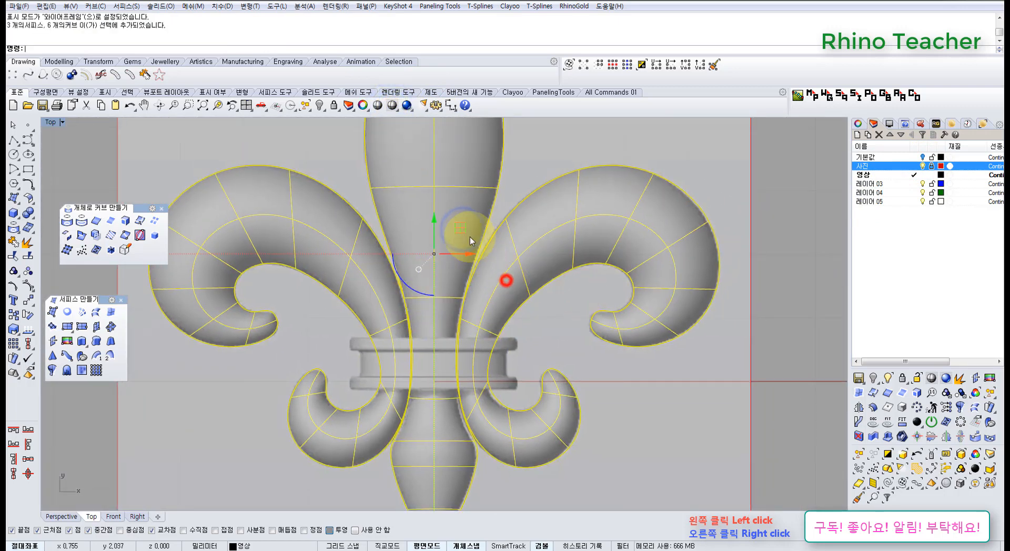
ctrl+click(472, 187)
ctrl+click(523, 255)
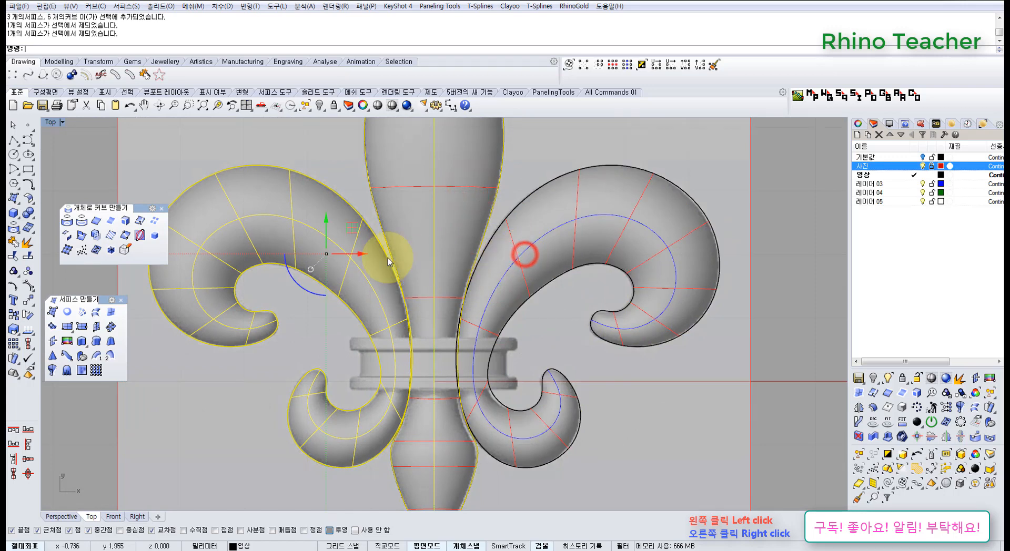
scroll(362, 251, up, 3)
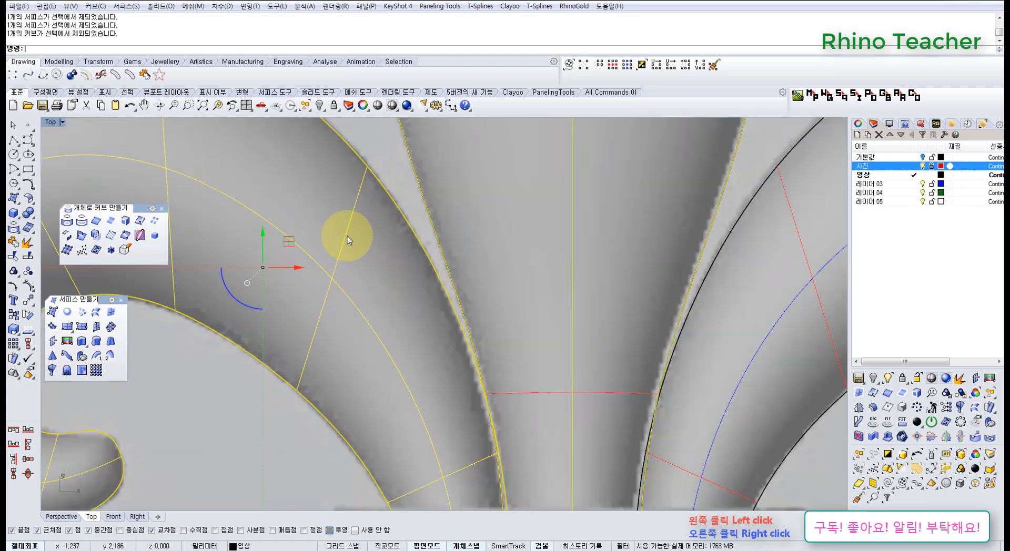
ctrl+click(349, 236)
scroll(347, 235, down, 4)
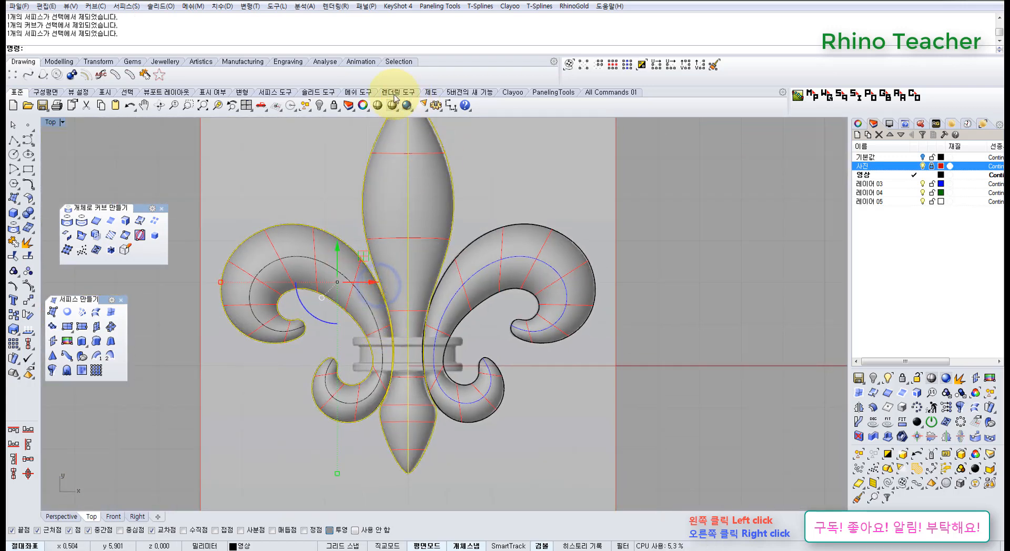
click(320, 108)
Step: Hide the black centre curve of the original scroll on the negative X side
scroll(349, 252, up, 5)
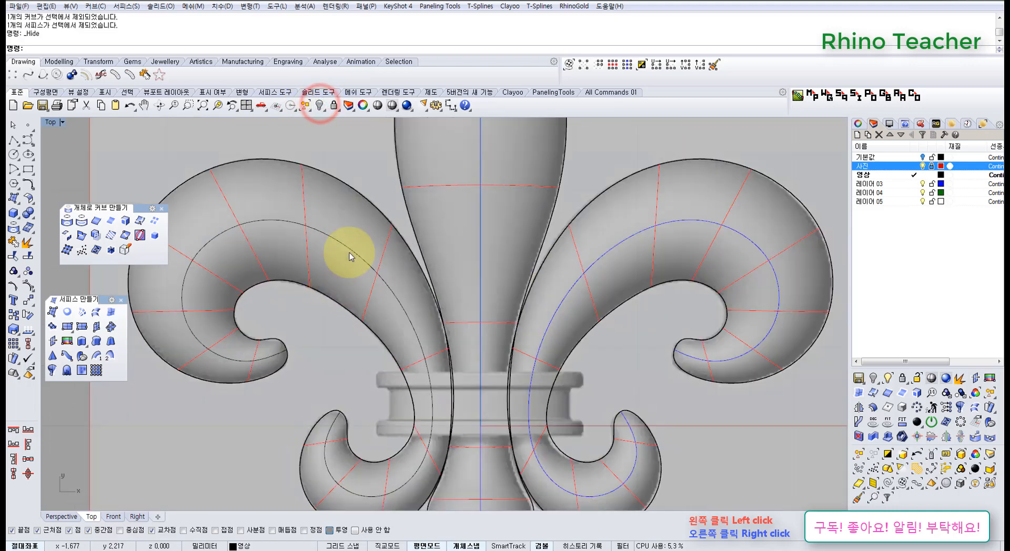
click(349, 252)
click(383, 281)
click(319, 105)
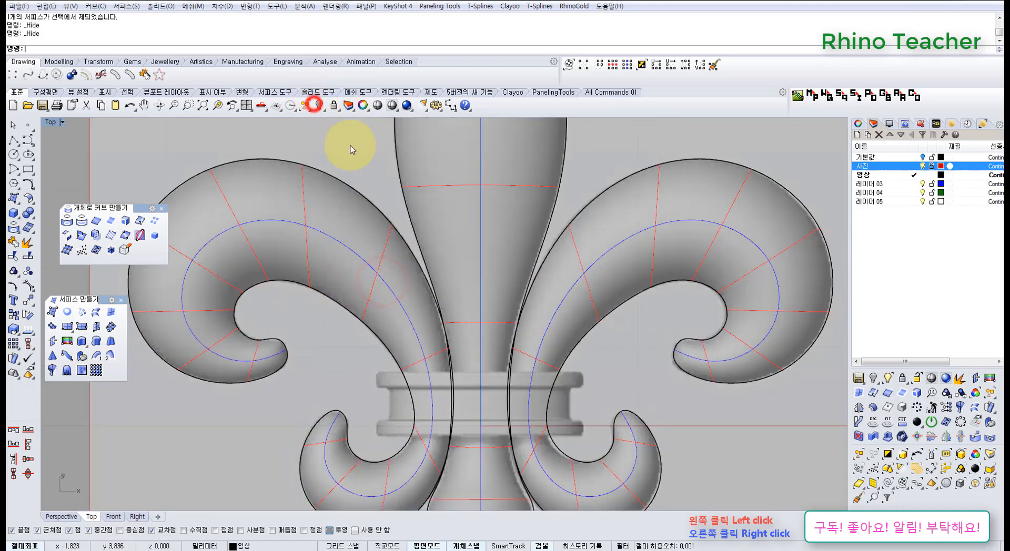
Step: Select all the leaf and scroll surfaces of the ornament and lock them
scroll(413, 318, down, 4)
drag(594, 201, 354, 263)
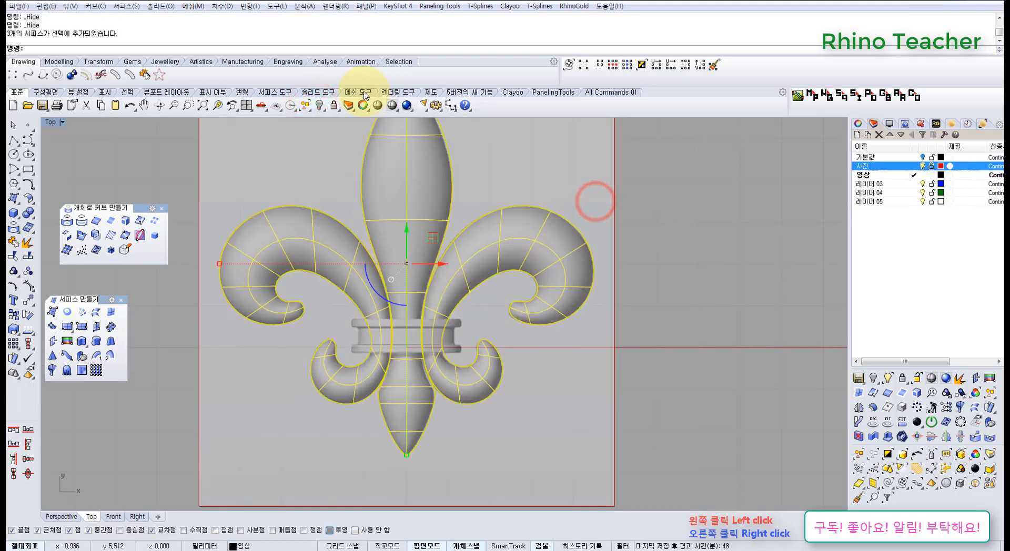
right_drag(393, 302, 402, 256)
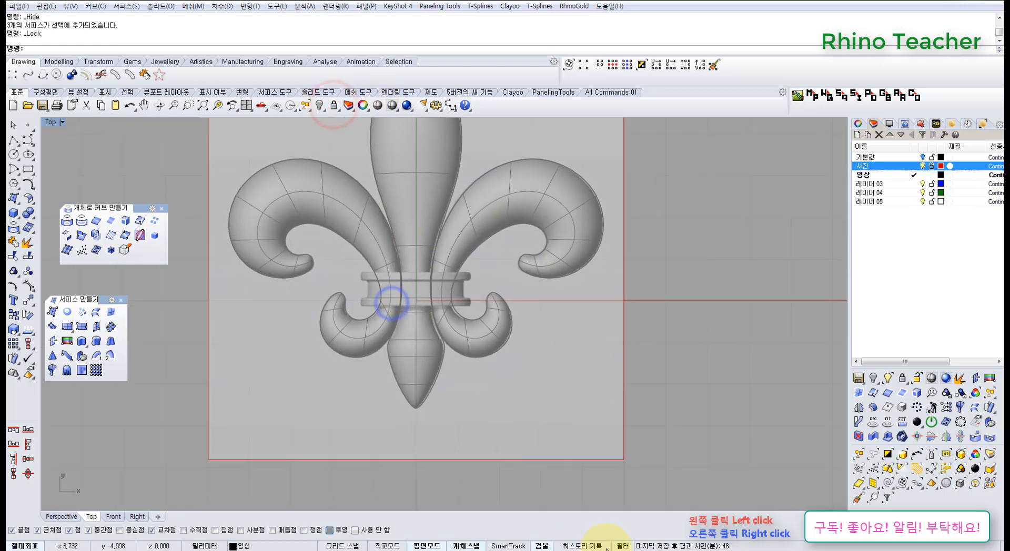
click(623, 546)
right_drag(619, 261, 591, 306)
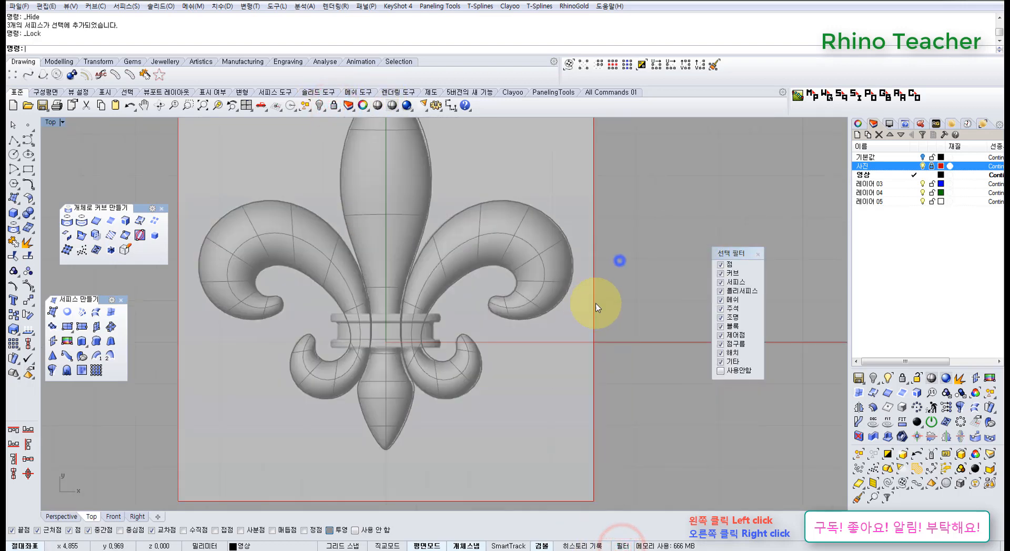
click(757, 254)
right_drag(394, 356, 394, 371)
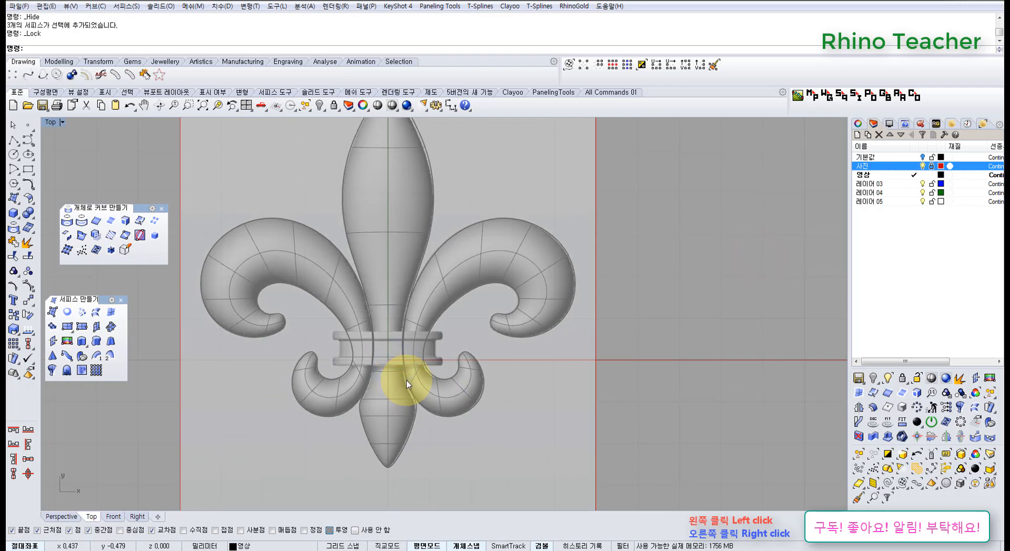
right_drag(406, 381, 427, 352)
scroll(402, 333, up, 10)
right_drag(394, 318, 379, 378)
scroll(384, 345, down, 6)
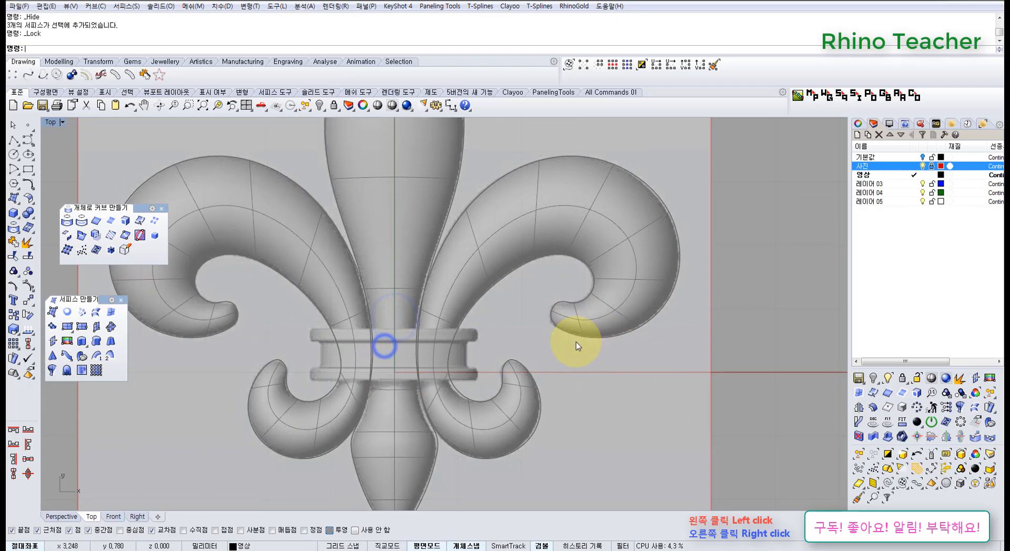
click(630, 542)
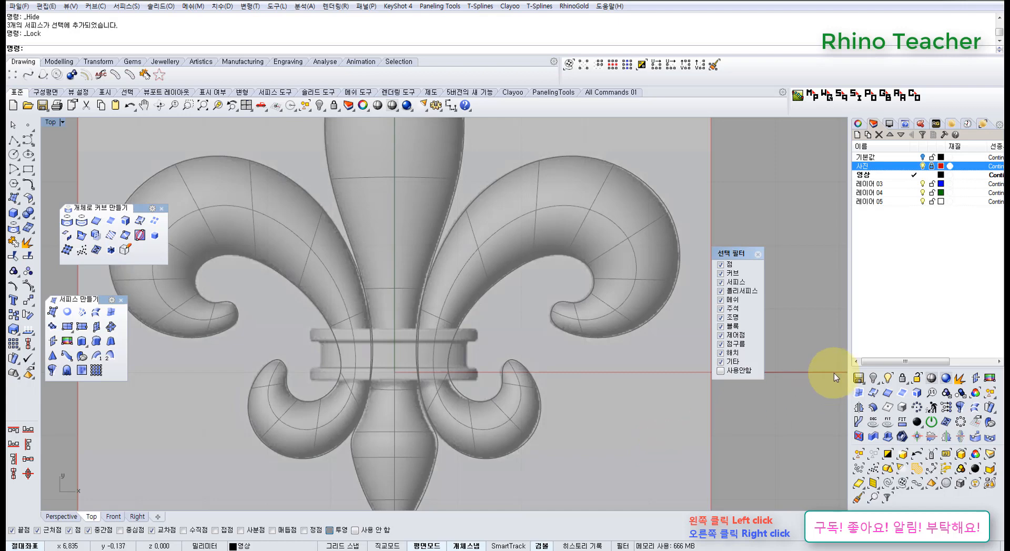
click(757, 255)
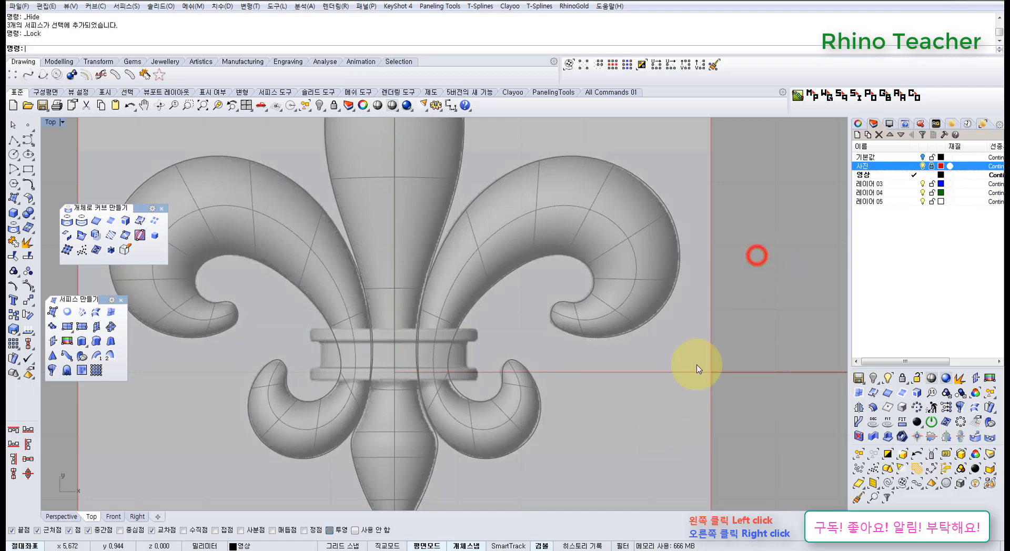
Step: Draw two horizontal lines over the reference collar, one along its upper edge and one along its lower edge
ctrl+right_drag(535, 418, 468, 347)
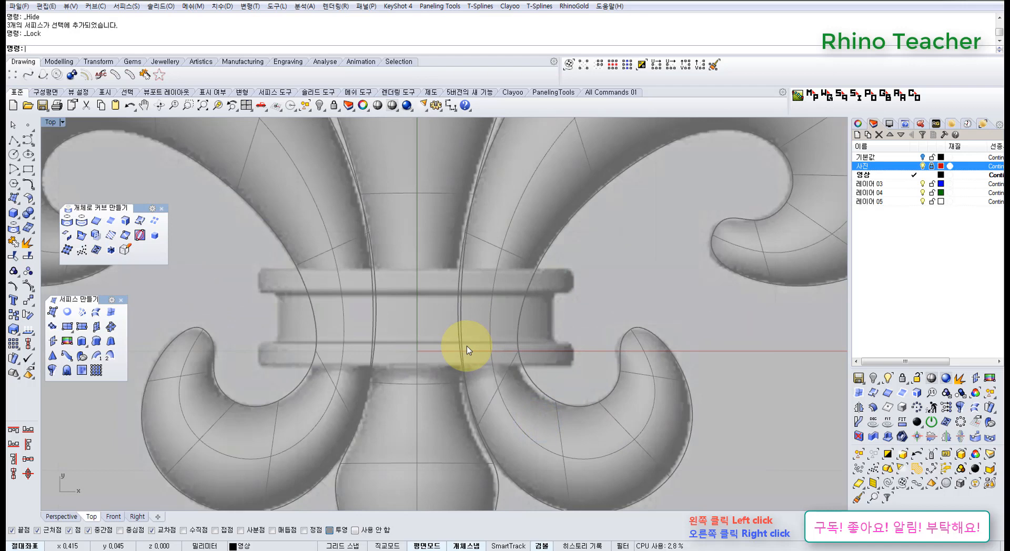
scroll(453, 343, down, 5)
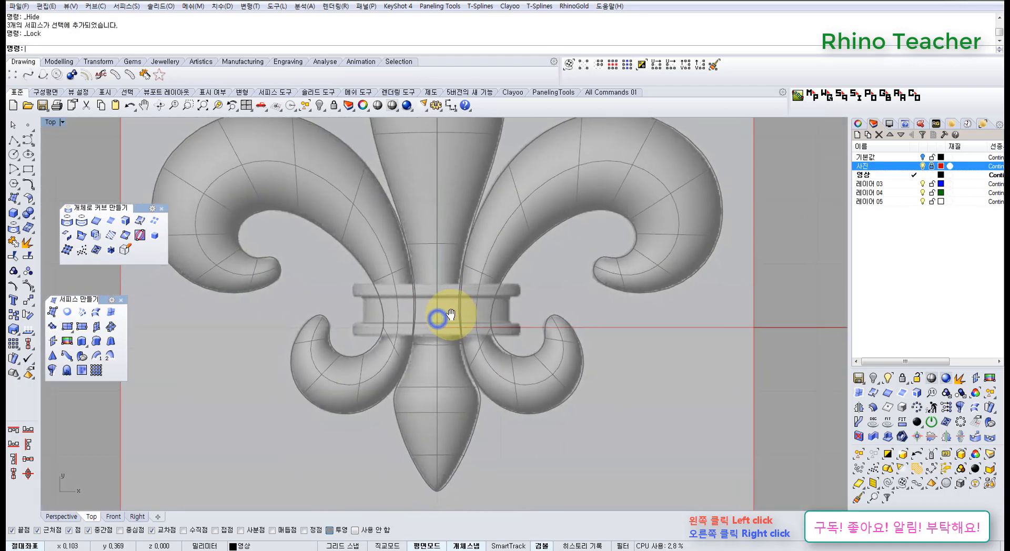
click(14, 139)
scroll(336, 295, up, 6)
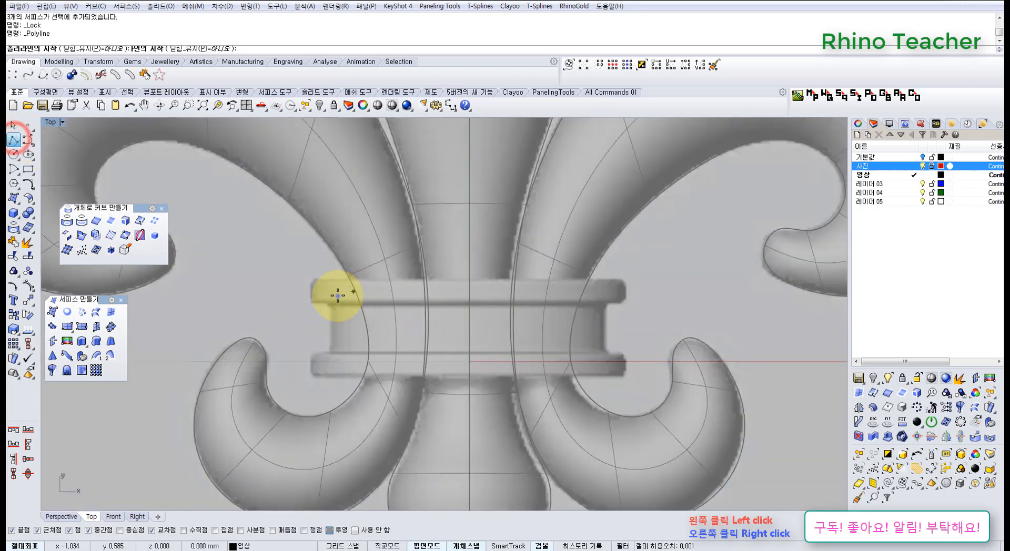
click(264, 294)
scroll(278, 293, down, 3)
click(609, 296)
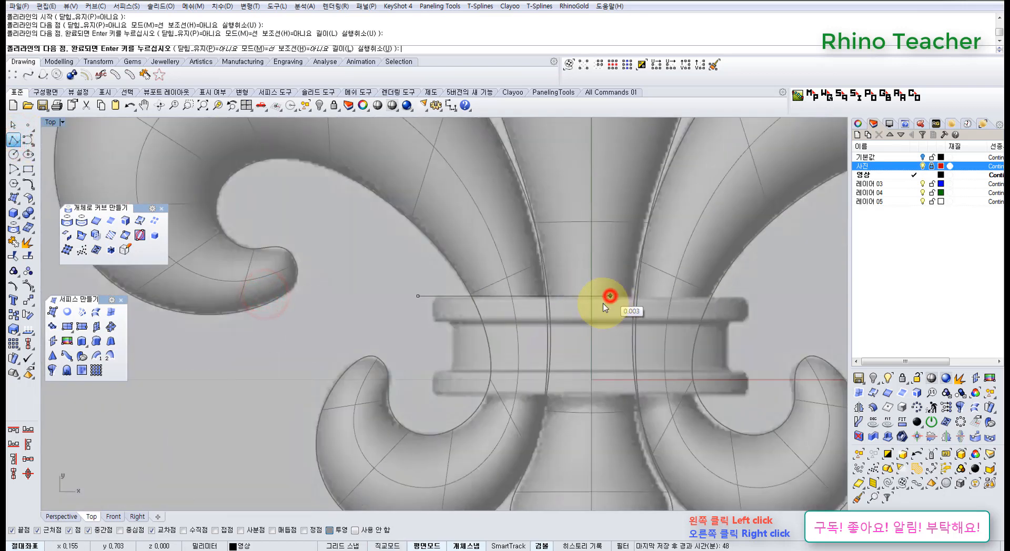
click(580, 397)
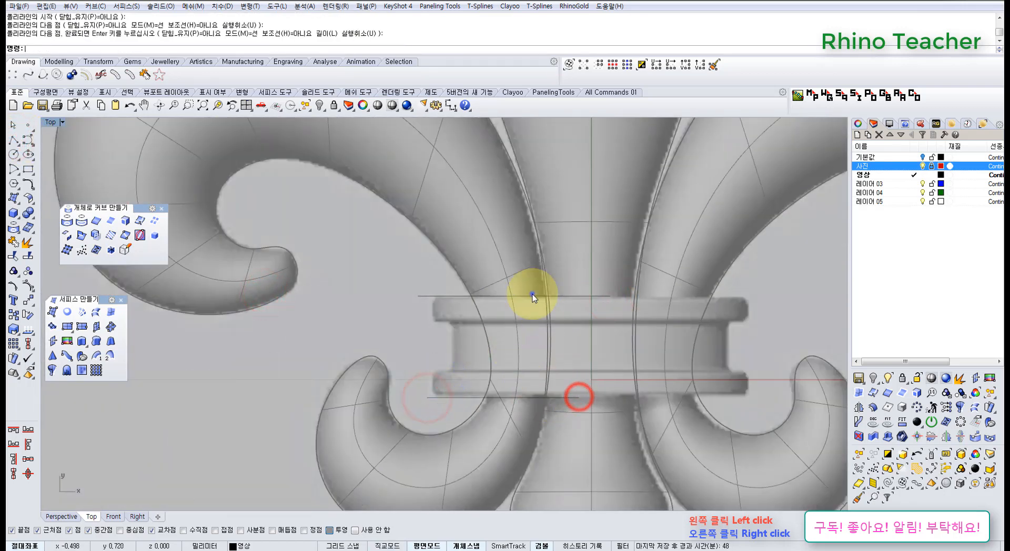
Step: Draw a vertical line crossing both horizontal lines on the negative X half of the collar
right_click(531, 302)
click(520, 279)
shift+click(520, 417)
right_click(521, 418)
Step: Move the lower and upper horizontal lines vertically to align them with the collar's edges in the reference image
scroll(469, 406, up, 6)
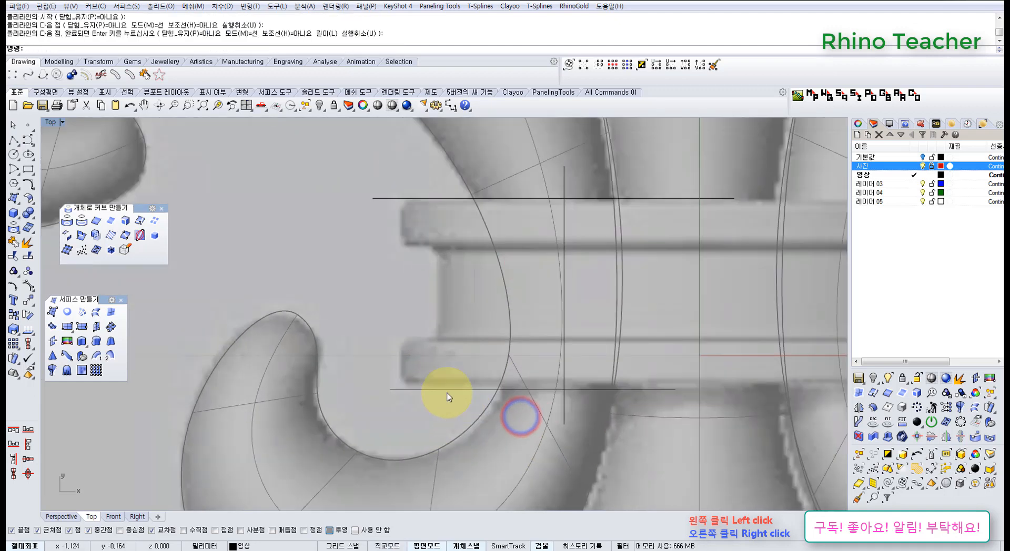
click(447, 393)
right_drag(447, 380, 421, 393)
drag(508, 366, 507, 365)
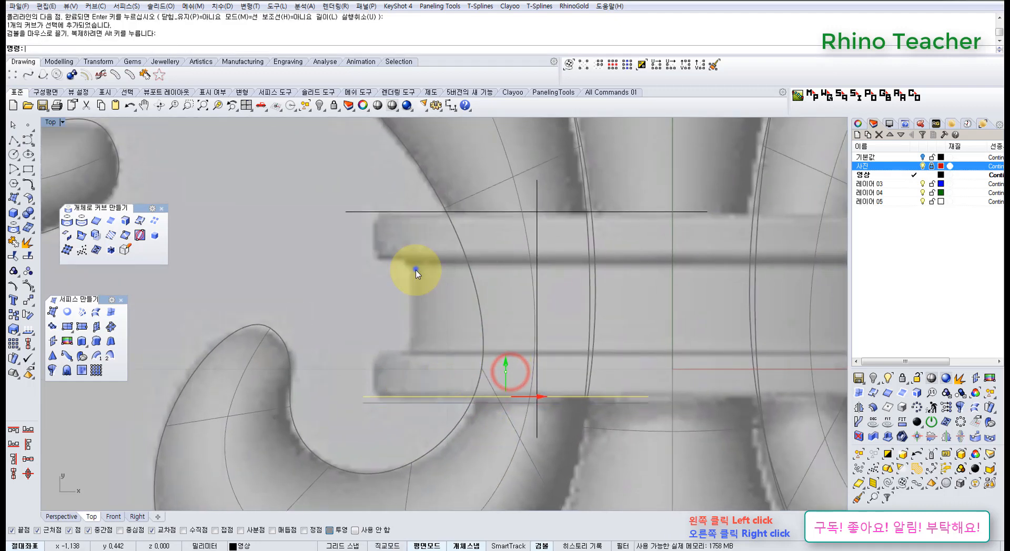
right_drag(415, 269, 419, 316)
drag(407, 279, 370, 244)
scroll(441, 248, up, 4)
drag(572, 235, 573, 238)
scroll(566, 246, down, 4)
right_drag(496, 314, 422, 266)
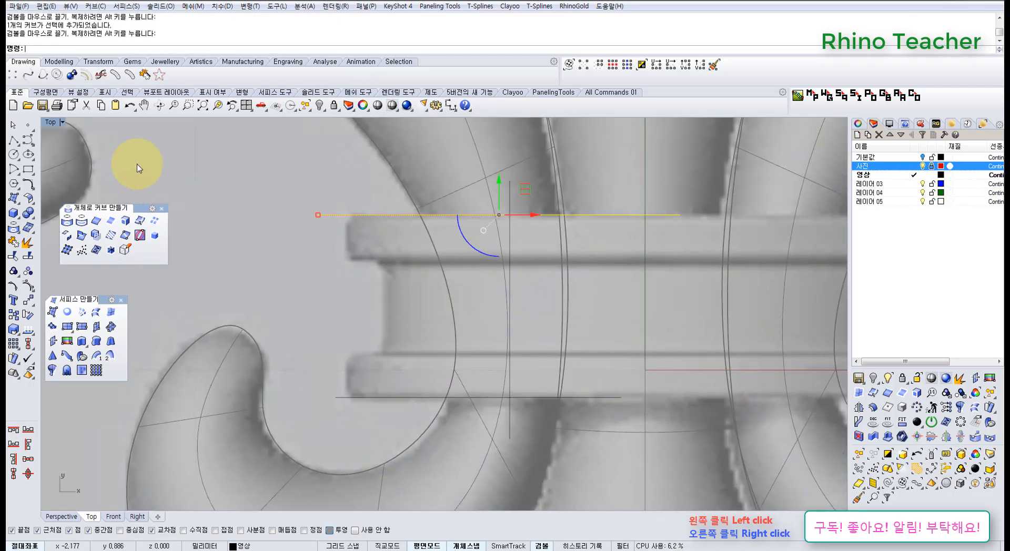
Step: Copy the vertical line onto the collar rim's outer edge and onto the edge of its recessed middle band
click(13, 142)
right_click(375, 268)
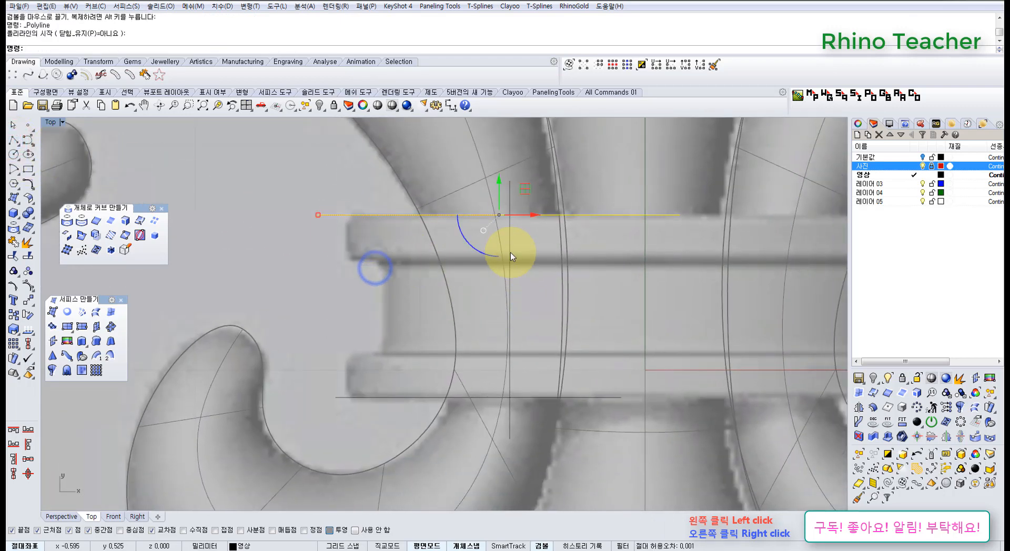
click(510, 253)
click(14, 315)
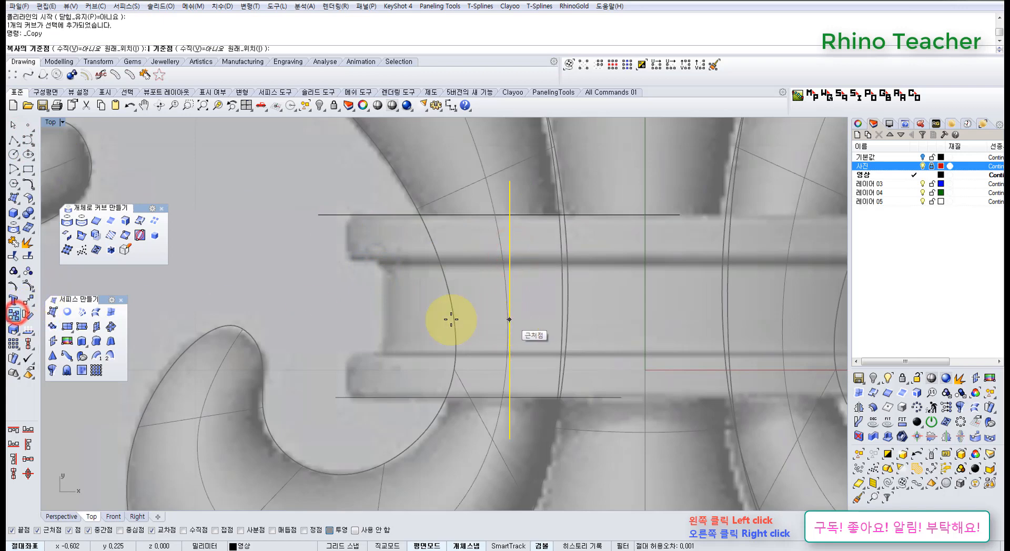
click(399, 327)
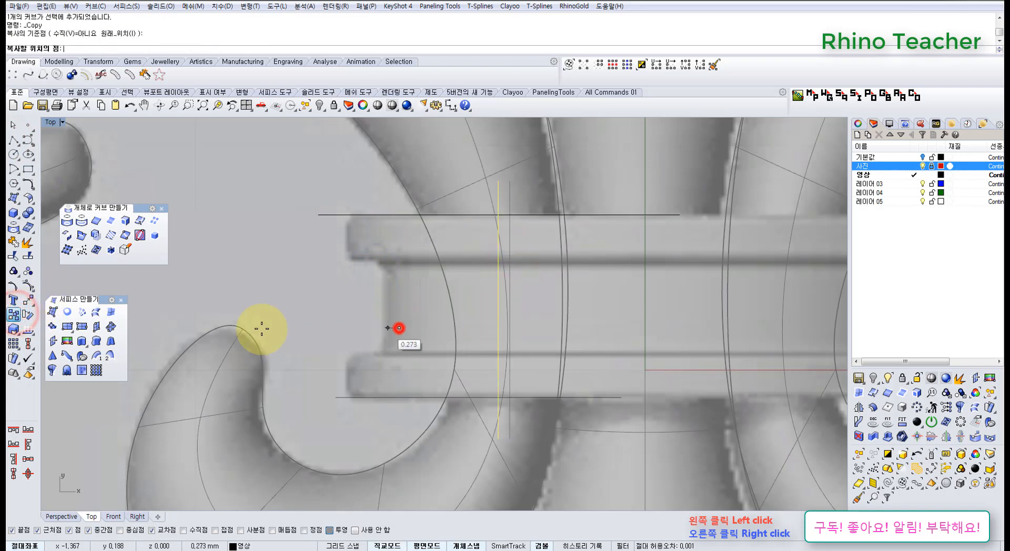
click(234, 330)
click(272, 328)
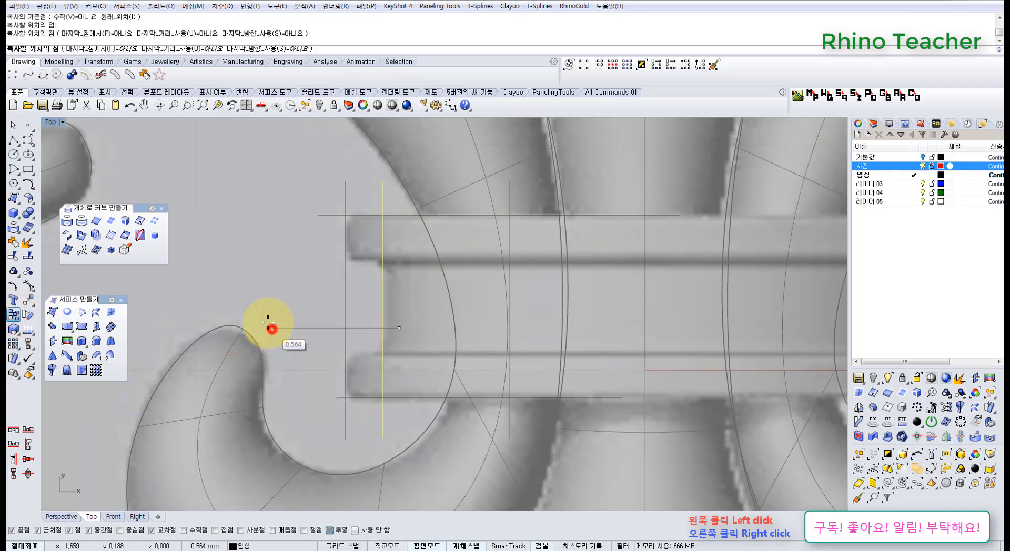
right_click(271, 286)
Step: Scale the vertical line at the recessed band down lengthwise so it only slightly overshoots the band
click(285, 295)
scroll(378, 305, up, 1)
click(378, 305)
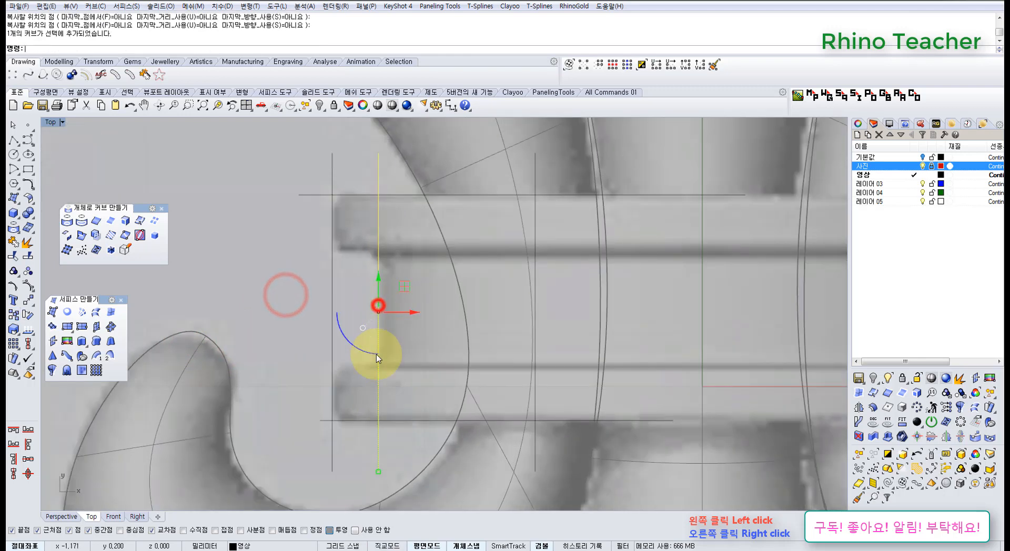
drag(379, 467, 392, 387)
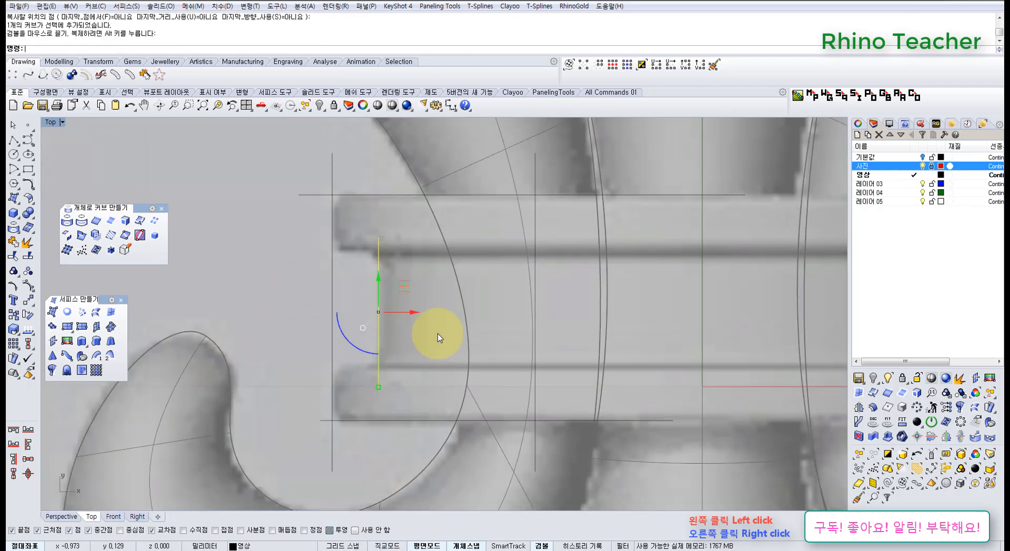
click(439, 328)
Step: Draw a horizontal line along the lower edge of the collar's upper rim, extending past both outer vertical lines
right_drag(435, 328, 414, 337)
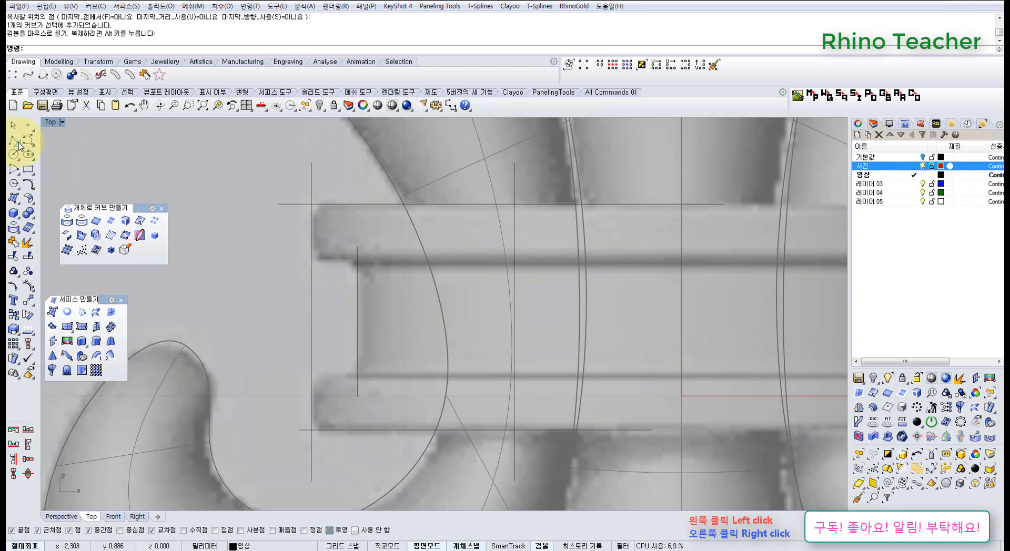
click(17, 141)
click(287, 263)
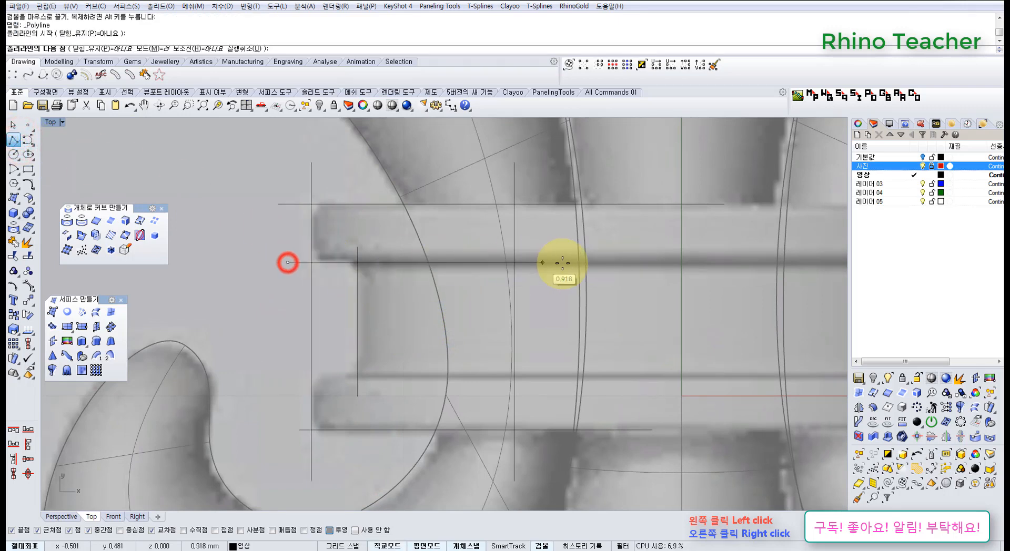
click(614, 263)
right_click(614, 263)
Step: Move the new horizontal line vertically to match the upper rim's lower edge in the reference image
right_drag(380, 275, 429, 280)
scroll(435, 268, up, 2)
scroll(435, 268, up, 2)
drag(455, 281, 429, 232)
right_drag(426, 250, 415, 294)
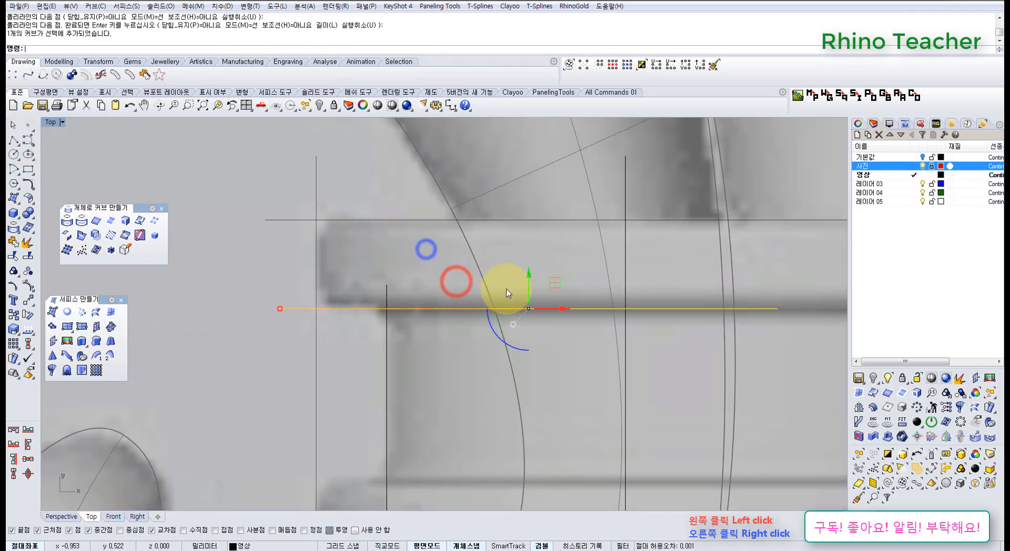
drag(530, 282, 527, 279)
scroll(471, 327, down, 2)
right_drag(471, 327, 462, 268)
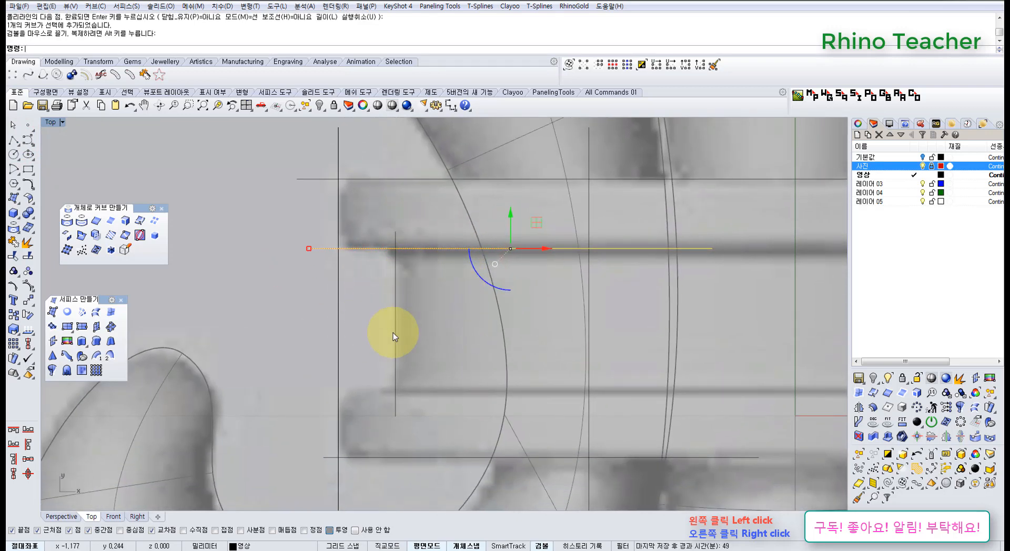
Step: Trim the top and bottom collar lines and the vertical line nearest the centre against each other, removing their overhanging ends at that side
right_drag(394, 323, 374, 312)
click(391, 317)
right_drag(512, 318, 414, 323)
click(461, 273)
scroll(462, 284, down, 2)
right_drag(469, 304, 469, 339)
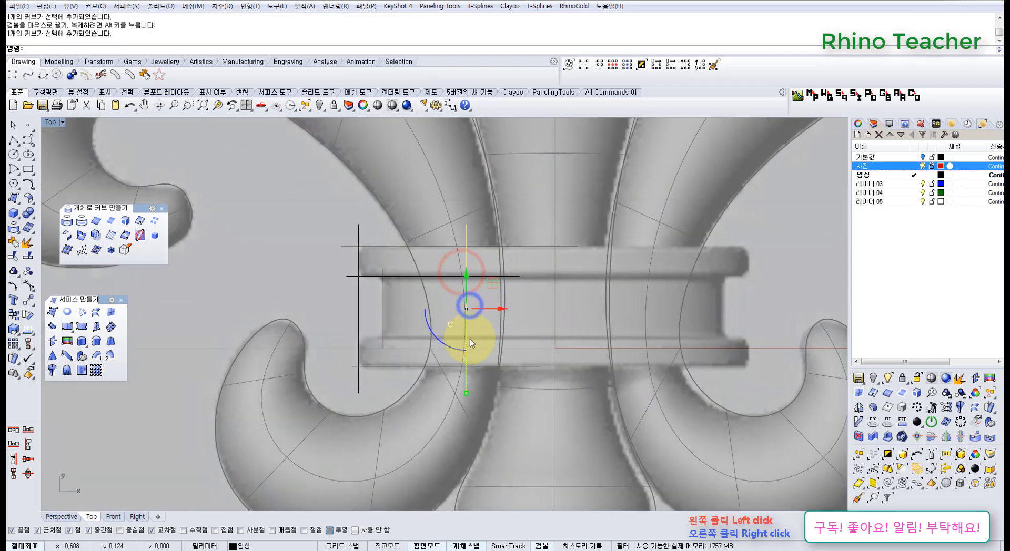
scroll(474, 352, up, 2)
click(490, 372)
click(486, 190)
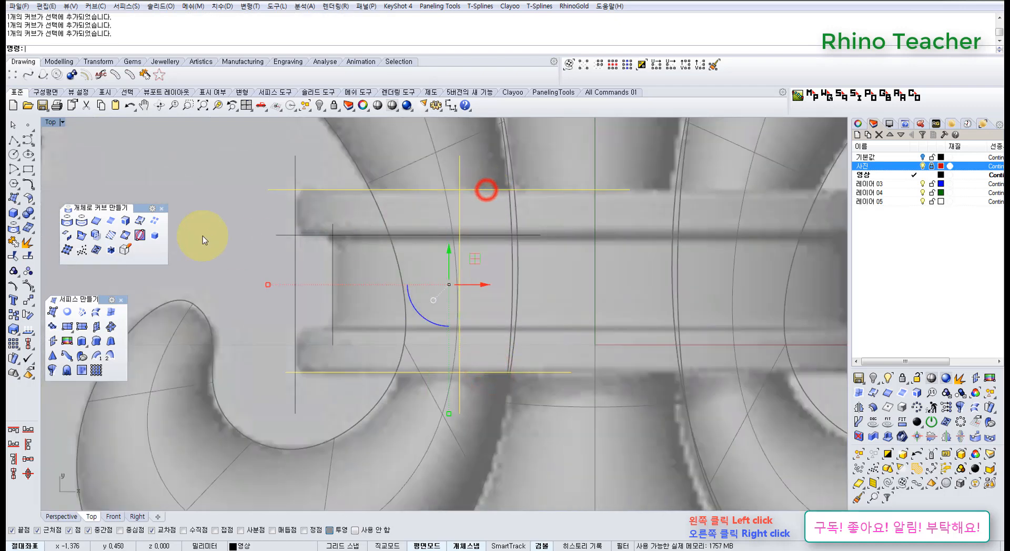
click(13, 257)
click(457, 174)
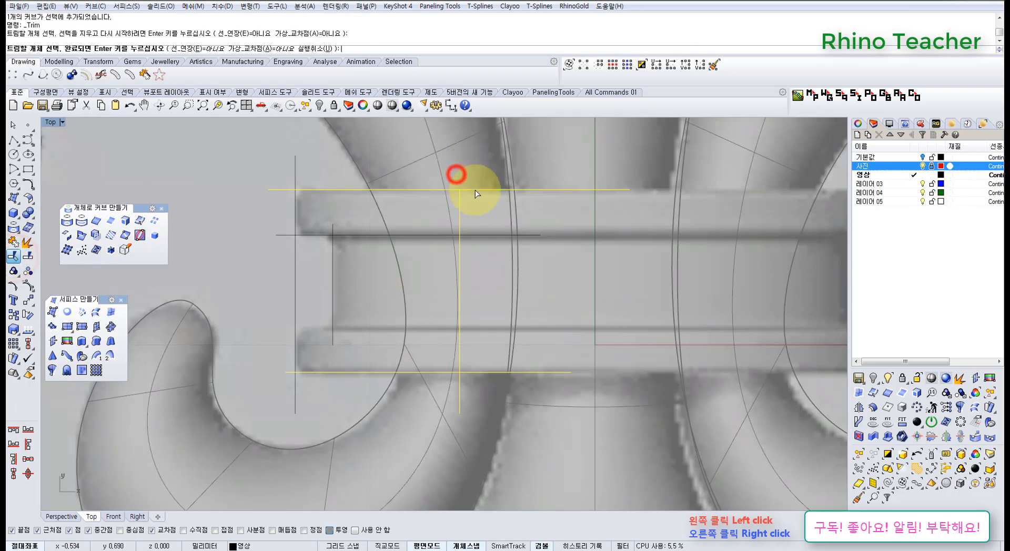
click(475, 190)
click(485, 373)
right_click(461, 390)
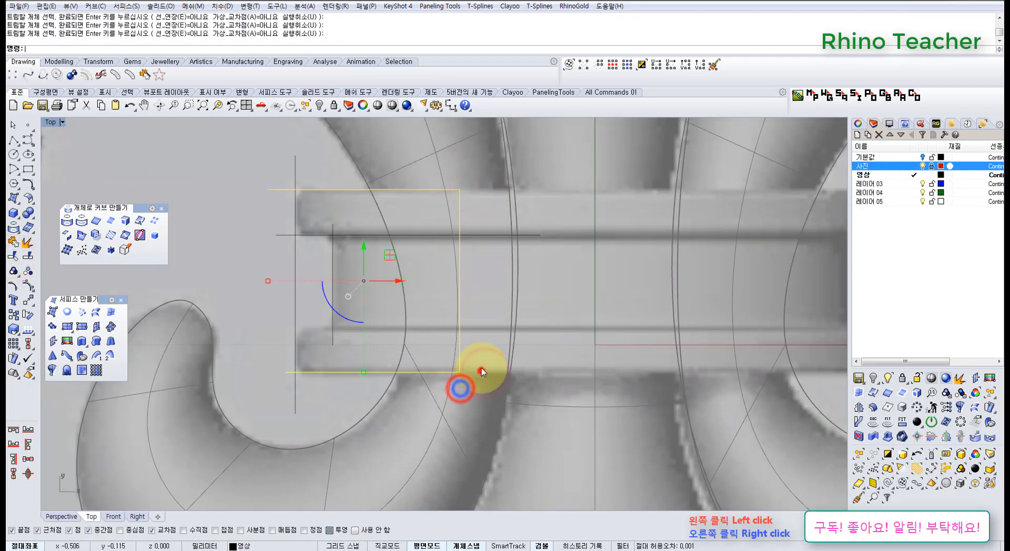
click(340, 294)
click(242, 276)
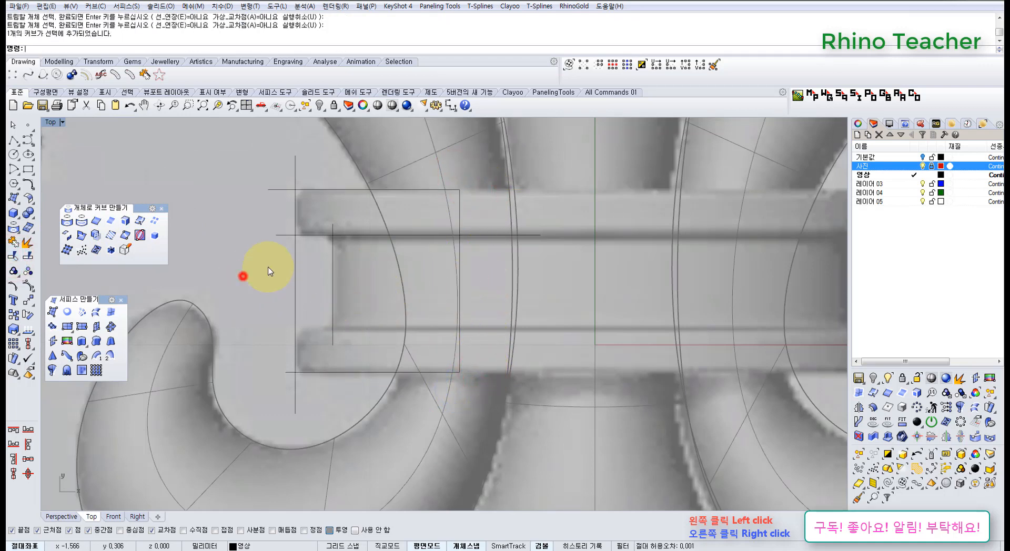
Step: Mirror the upper rim's lower edge line vertically about the midpoint of the trimmed vertical line
click(279, 239)
middle_click(206, 302)
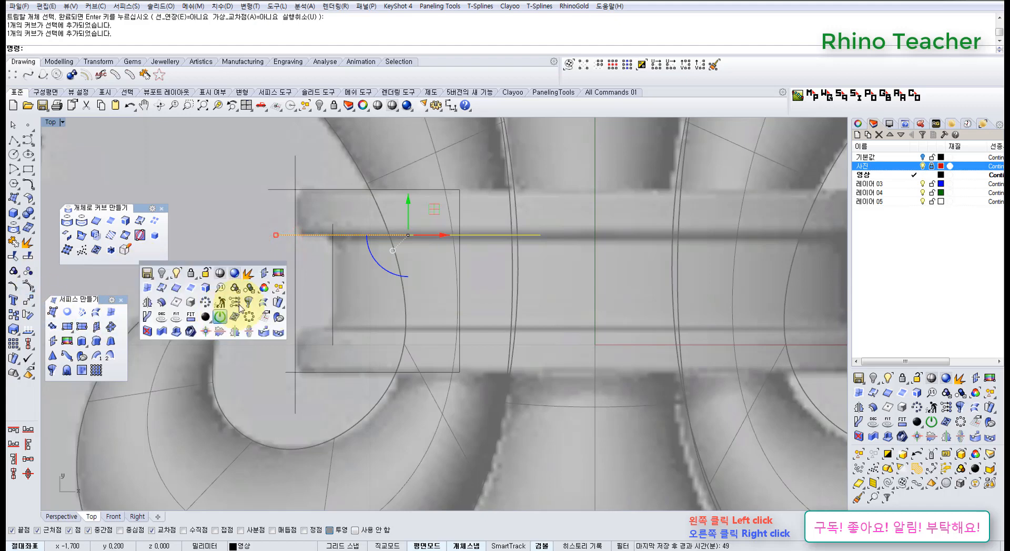
click(148, 303)
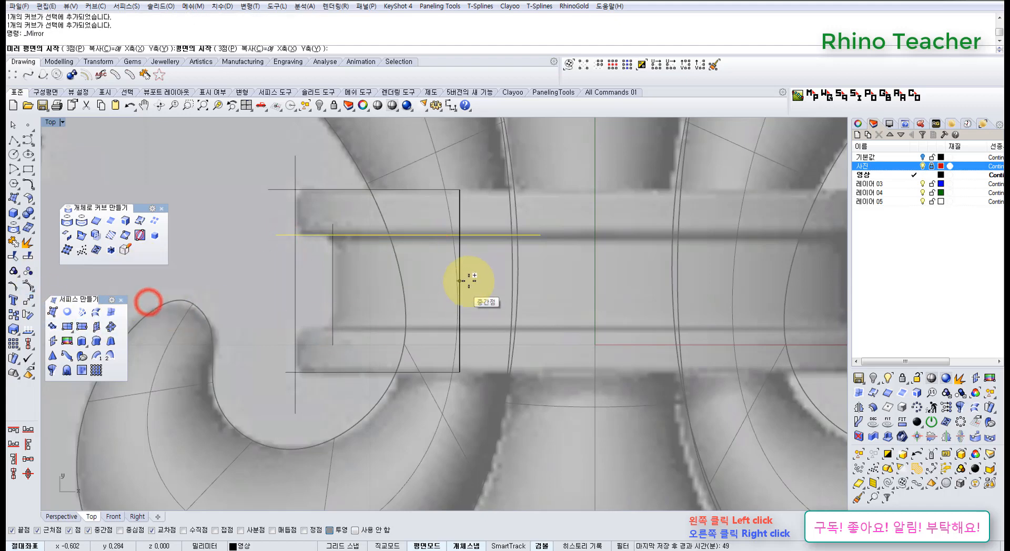
click(460, 281)
click(210, 287)
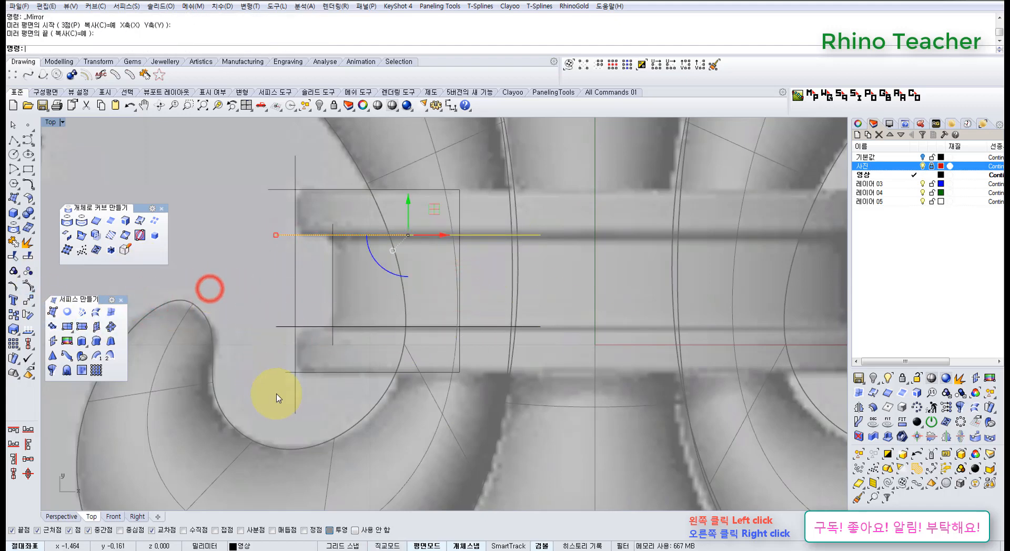
click(364, 416)
Step: Select all the collar construction lines and pick the upper rim, middle band and lower rim as the regions kept by a Curve Boolean
right_drag(377, 393, 421, 404)
scroll(415, 395, down, 4)
drag(293, 234, 503, 418)
scroll(444, 378, up, 4)
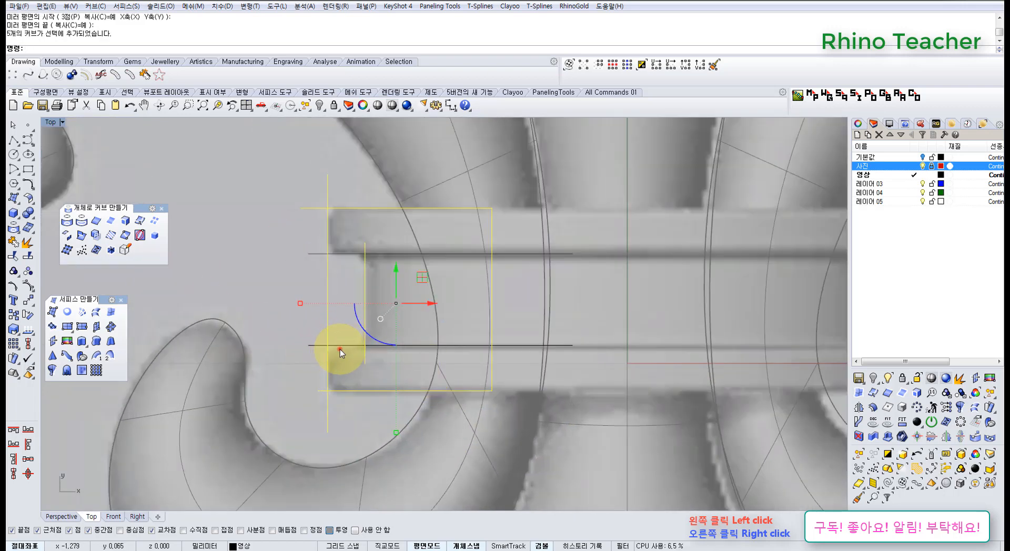
click(32, 184)
click(106, 245)
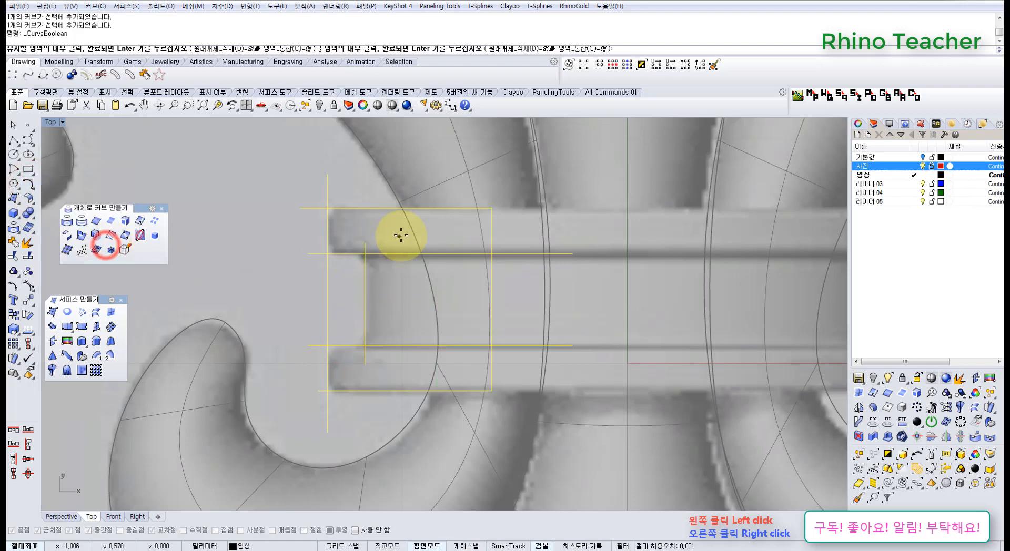
click(399, 234)
click(420, 316)
click(415, 362)
scroll(372, 308, down, 6)
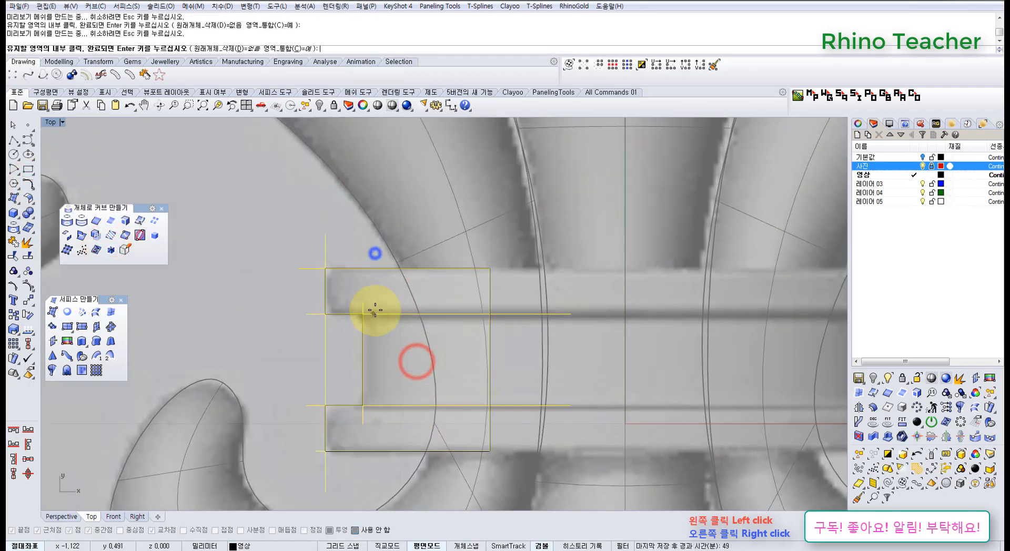
scroll(397, 333, up, 5)
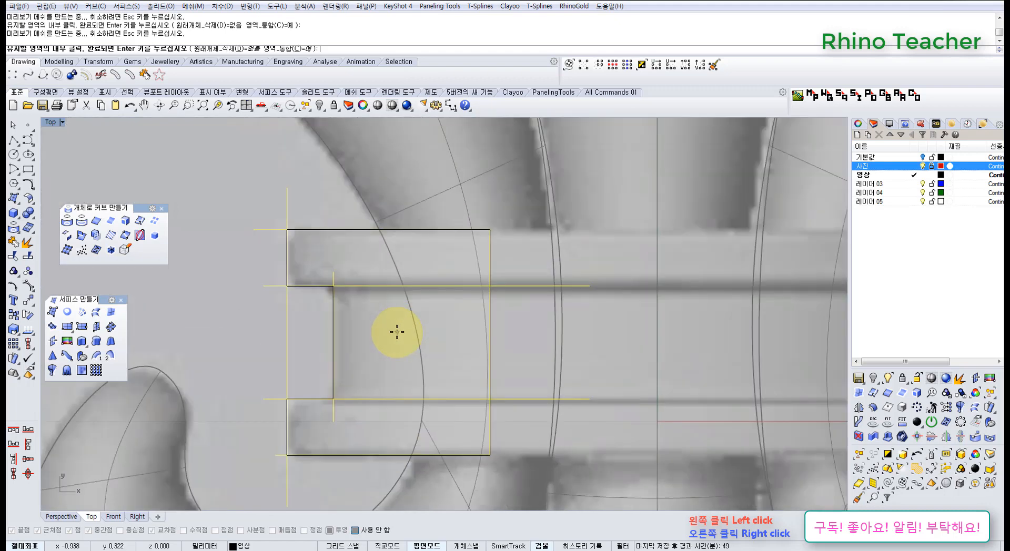
key(Return)
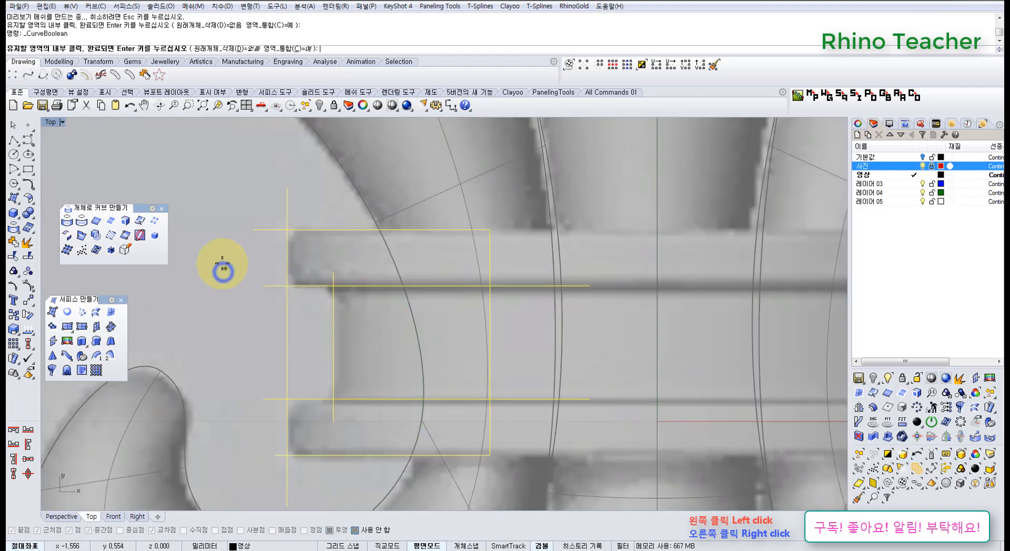
Step: Repeat the Curve Boolean on the collar regions with Delete input set to All, producing one closed profile outline
right_click(222, 269)
click(311, 333)
right_drag(261, 371, 287, 350)
right_drag(468, 329, 435, 302)
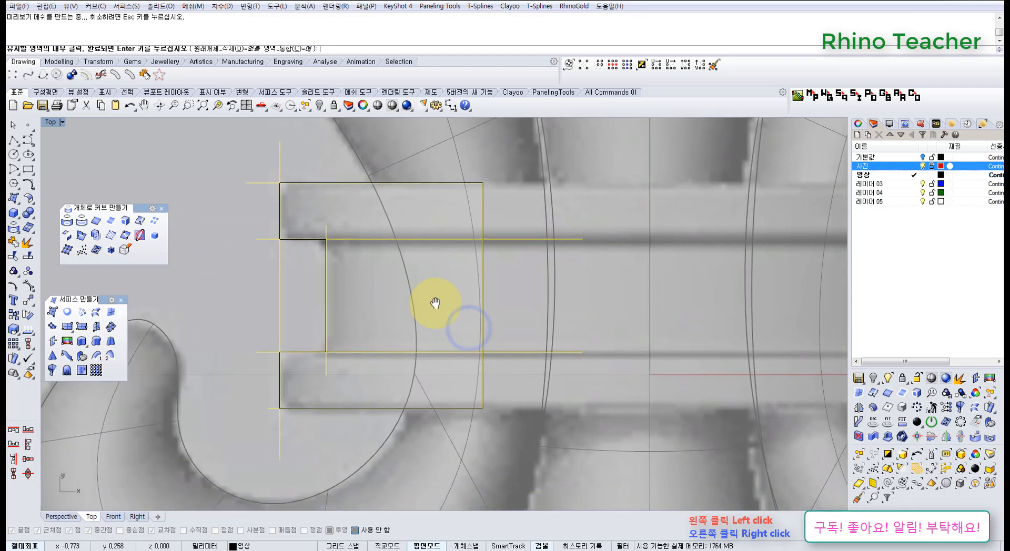
click(241, 49)
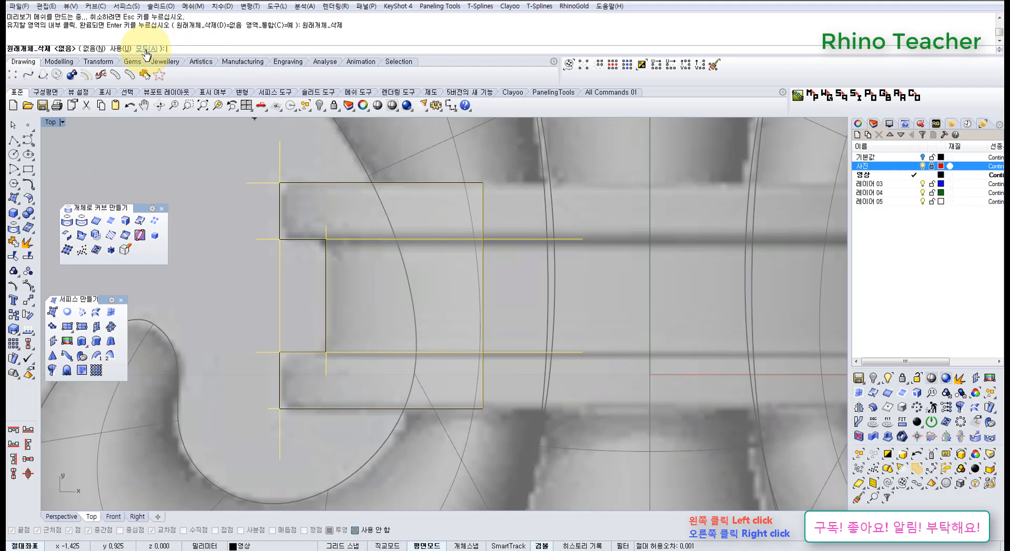
right_click(235, 194)
ctrl+right_drag(266, 240, 282, 226)
click(283, 249)
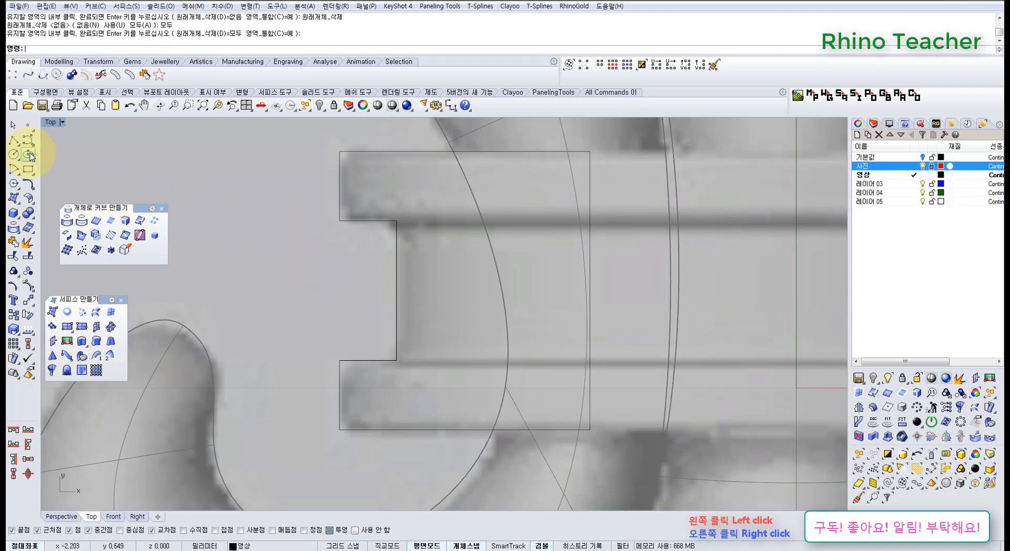
Step: Try to fillet every corner of the closed collar profile with a radius of 0.050, and undo it
click(28, 184)
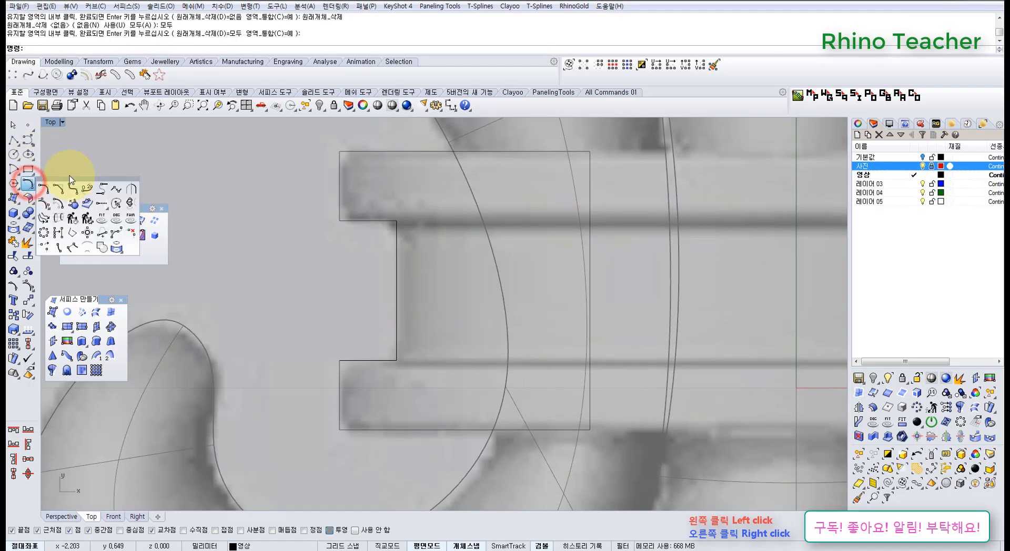
drag(71, 181, 124, 143)
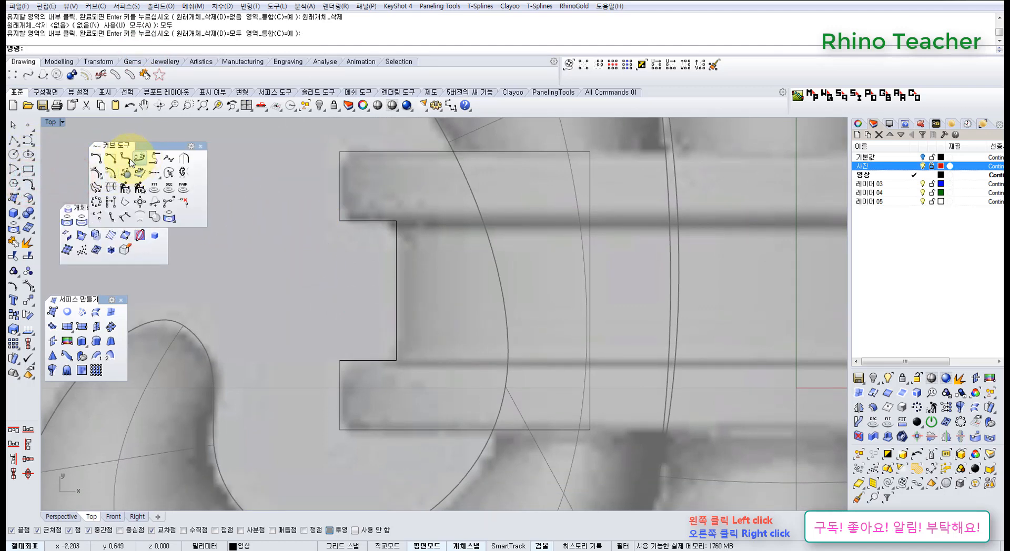
click(126, 159)
right_drag(355, 196, 332, 219)
click(332, 218)
right_click(334, 220)
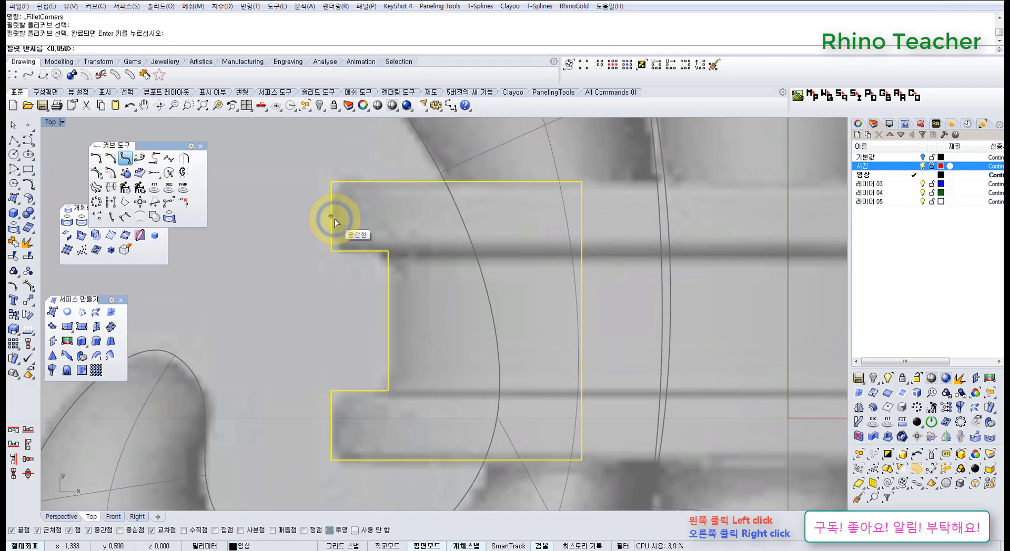
right_click(334, 219)
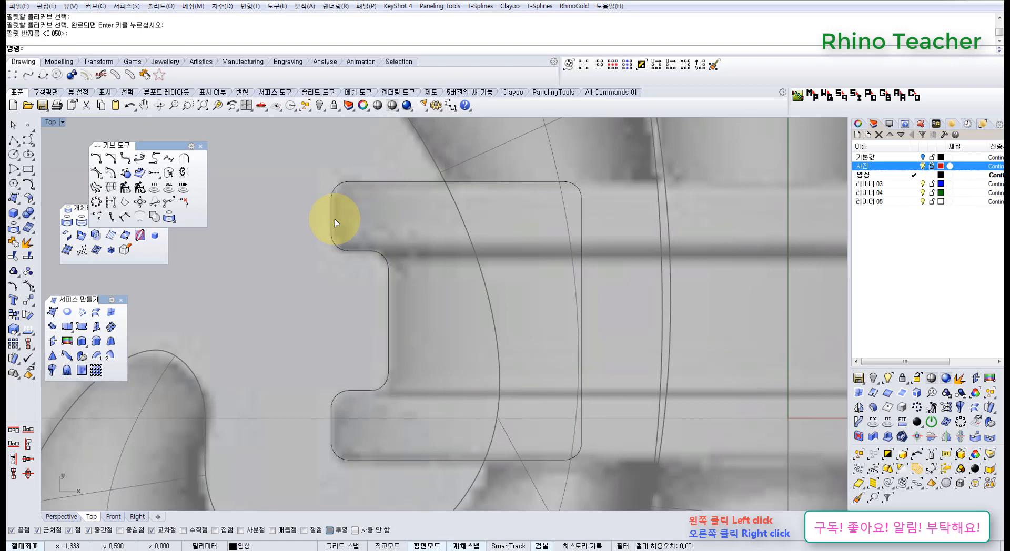
scroll(373, 228, down, 6)
right_drag(400, 245, 359, 278)
scroll(438, 256, up, 3)
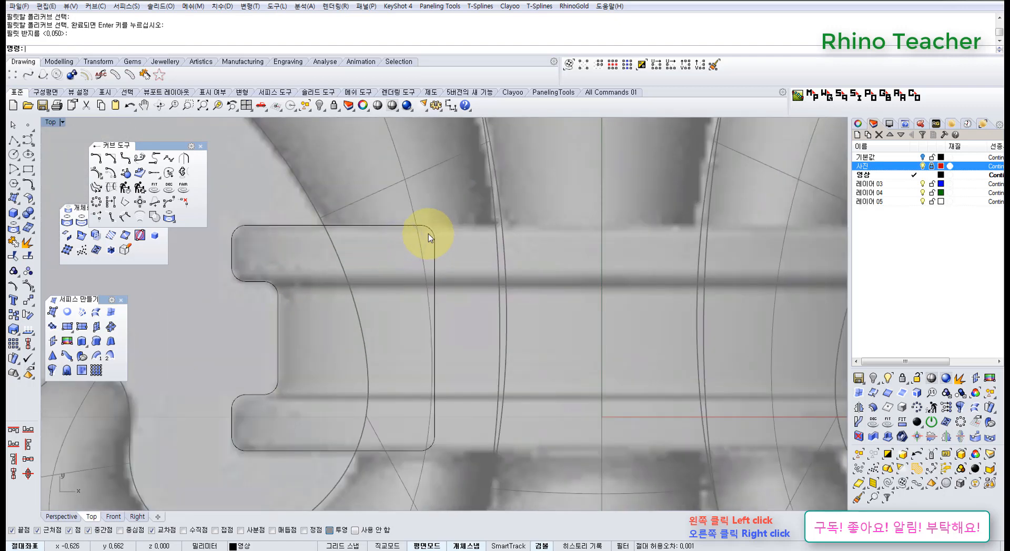
key(ctrl+z)
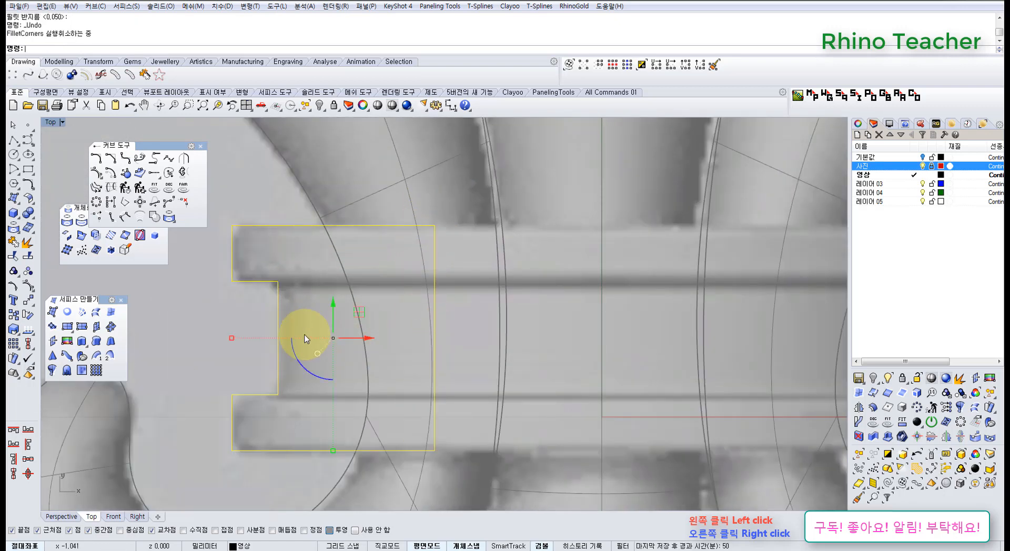
Step: Explode the collar profile and rejoin all of its segments except the vertical edge nearest the centre
right_drag(311, 333, 394, 336)
click(291, 276)
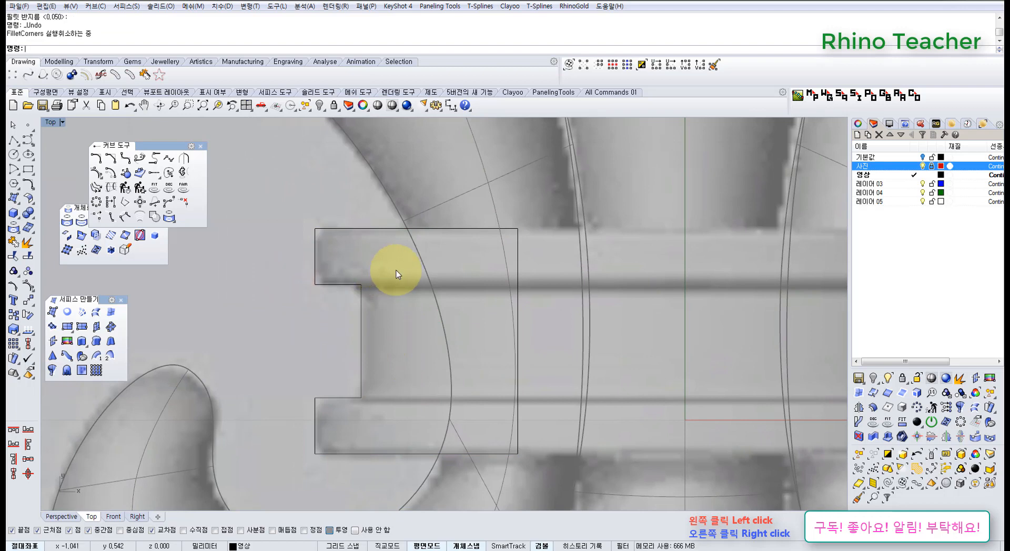
right_drag(470, 303, 414, 298)
click(463, 262)
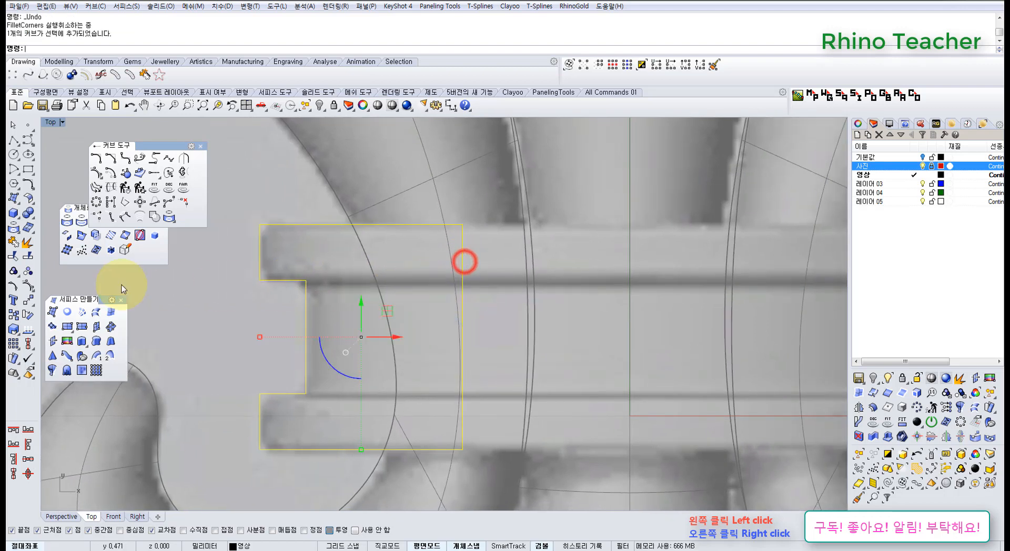
click(28, 243)
click(323, 477)
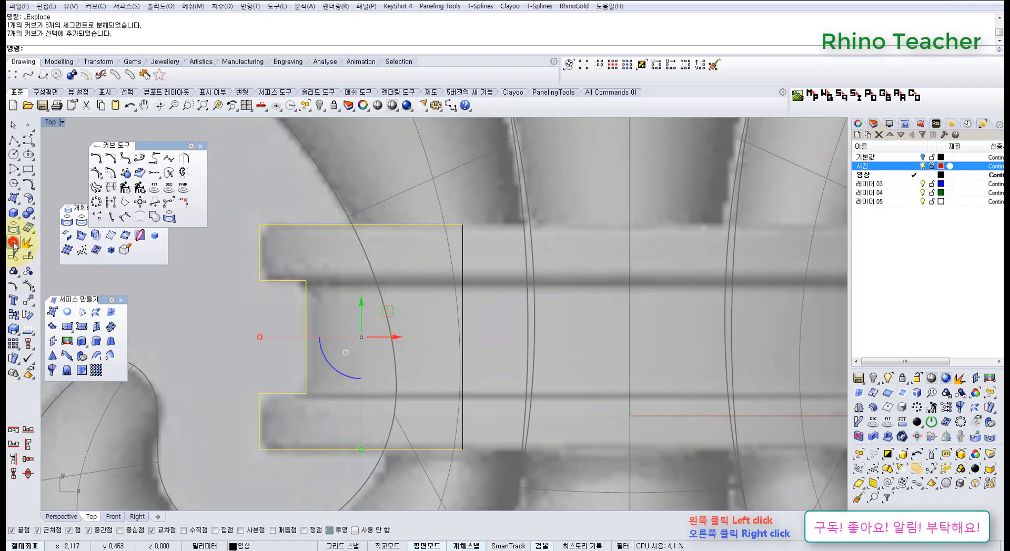
Step: Fillet the open profile's corners with a radius of 0.050 and join it to the inner vertical edge as one closed curve
click(130, 159)
right_click(268, 213)
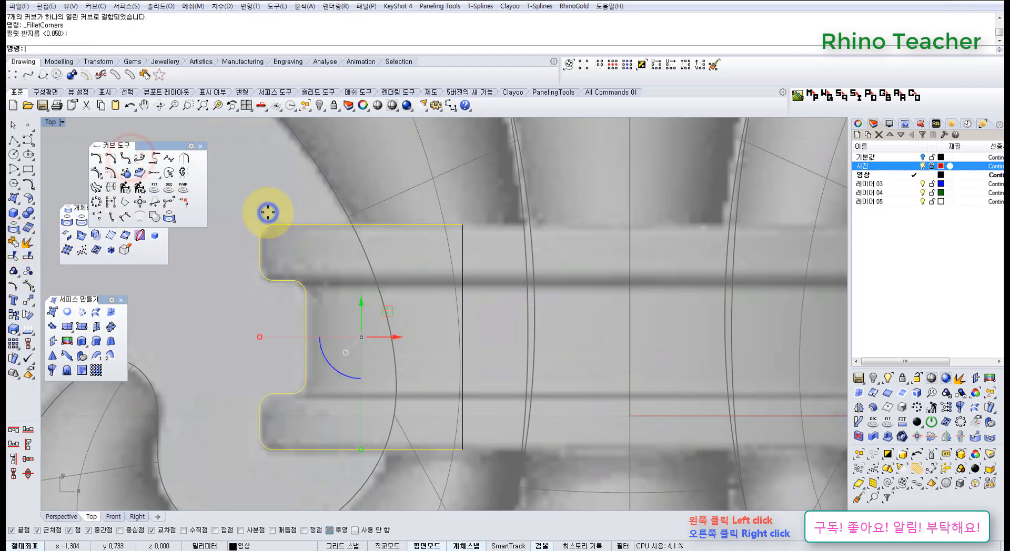
click(462, 239)
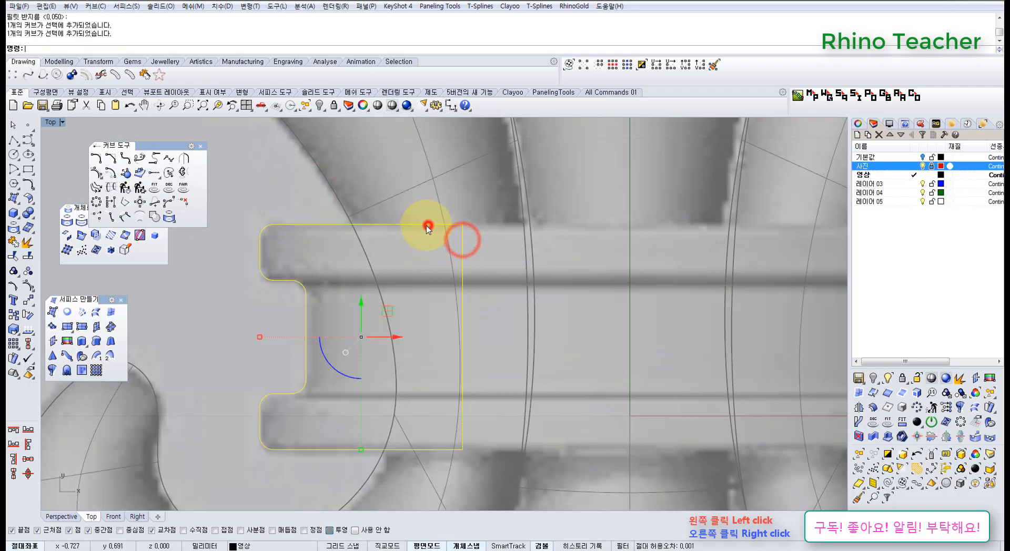
click(427, 225)
click(280, 176)
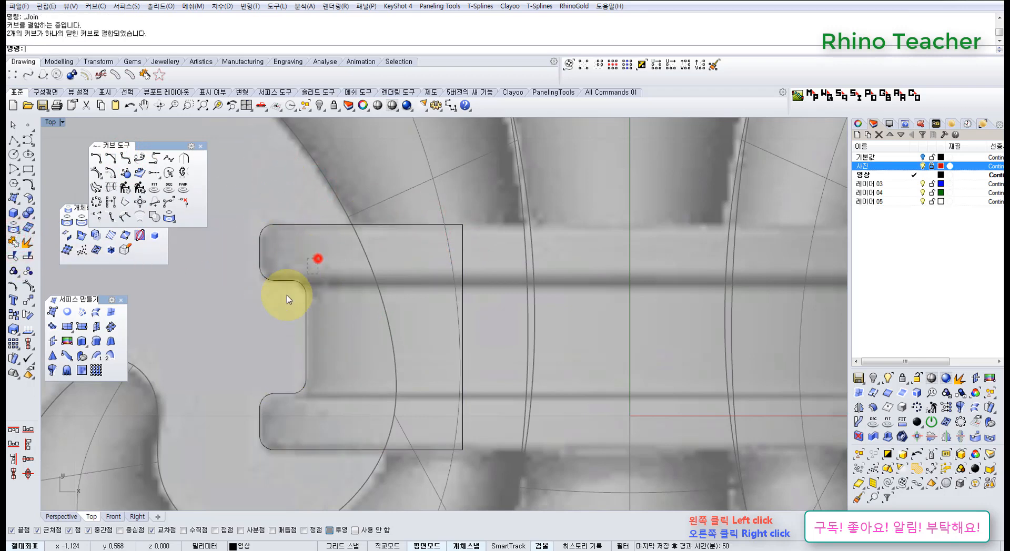
Step: Draw a horizontal line from the midpoint of the profile's inner vertical edge towards the ornament's centre axis, stopping short of it
drag(287, 295, 285, 300)
scroll(284, 301, down, 6)
right_drag(290, 310, 238, 311)
scroll(282, 290, up, 6)
scroll(241, 310, down, 4)
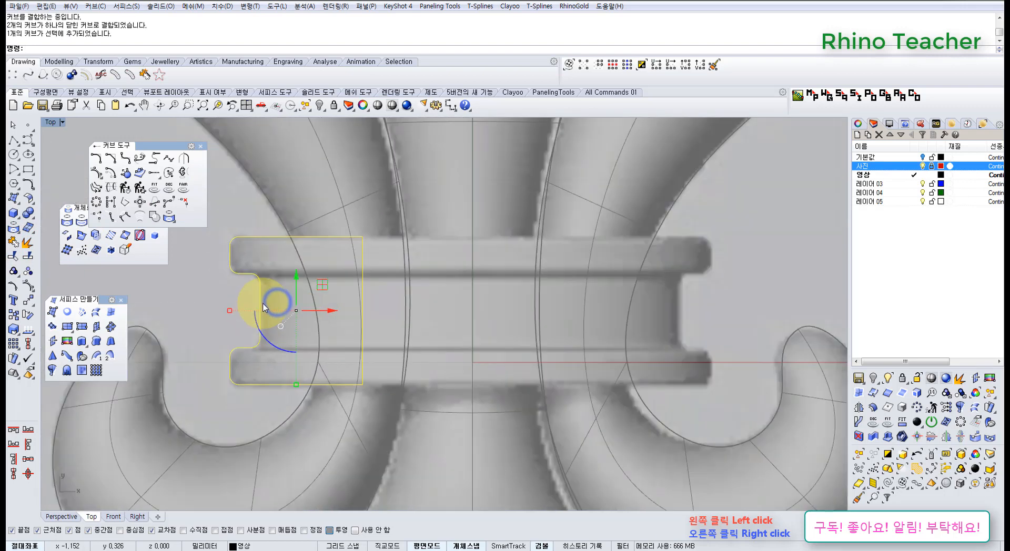
click(183, 325)
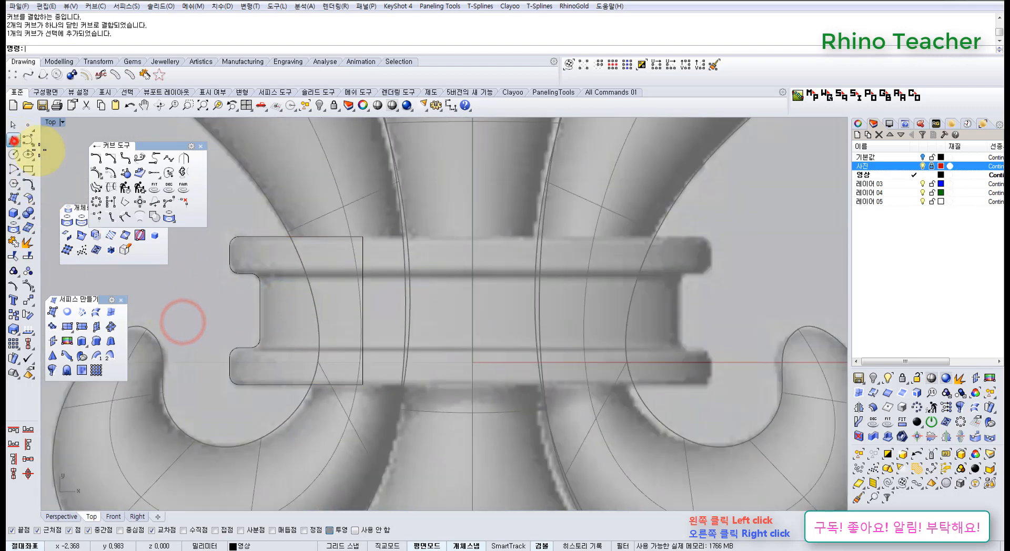
click(15, 140)
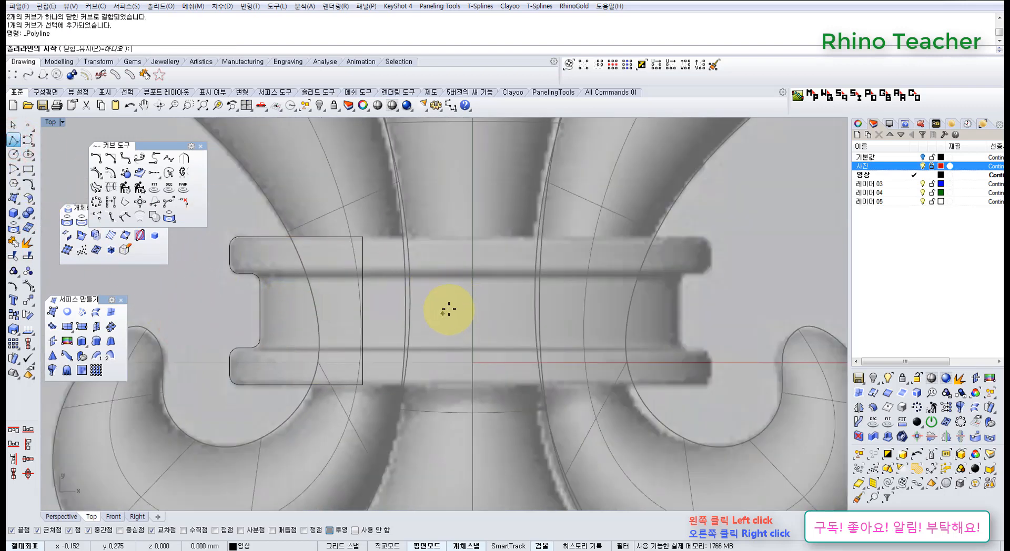
scroll(346, 307, up, 3)
click(373, 313)
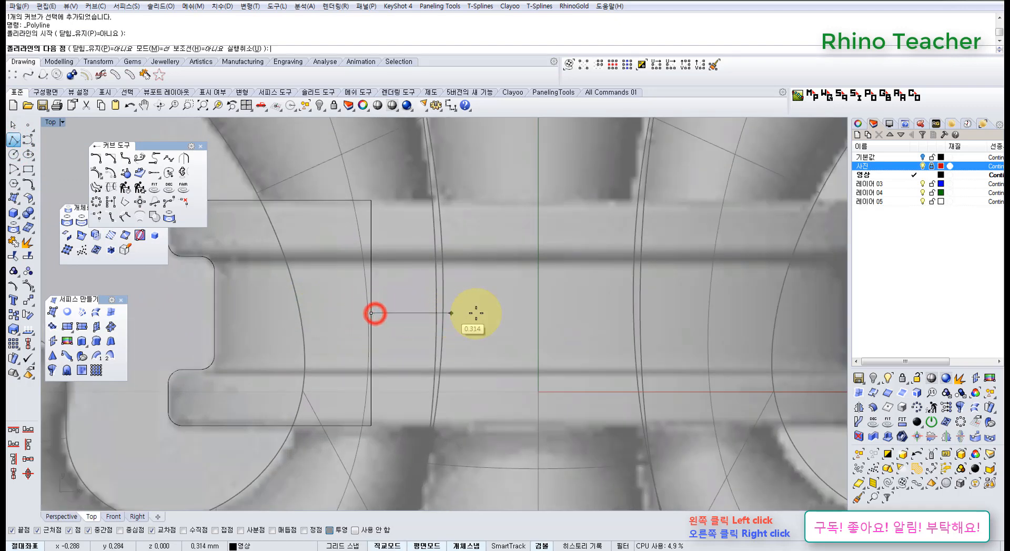
click(514, 314)
right_click(513, 313)
right_drag(499, 300, 433, 301)
Step: Align the horizontal line's centre-side end point to the centre axis by setting only its world X coordinate to 0
key(F10)
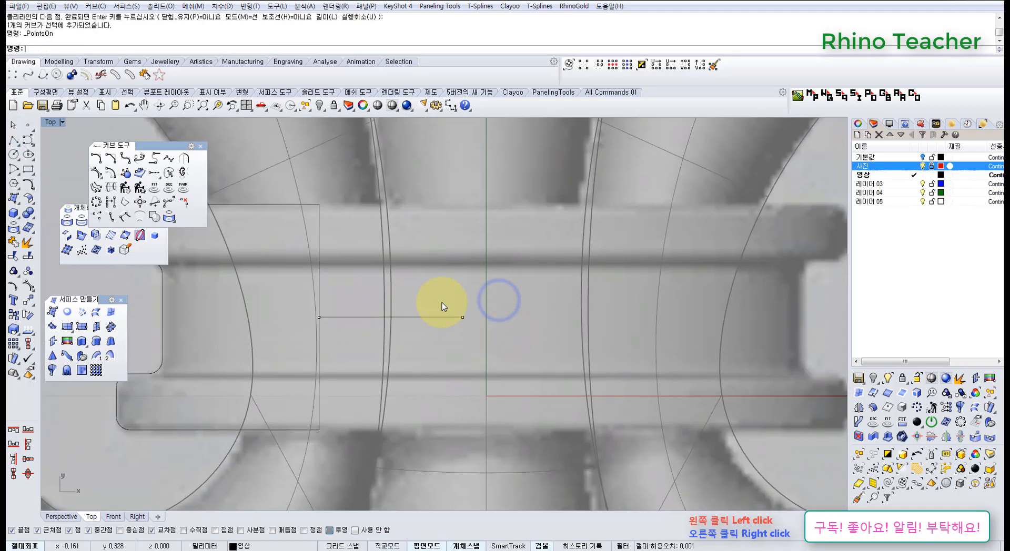
drag(458, 300, 494, 335)
right_drag(494, 335, 461, 317)
scroll(363, 423, down, 6)
right_drag(393, 420, 392, 358)
scroll(391, 359, down, 5)
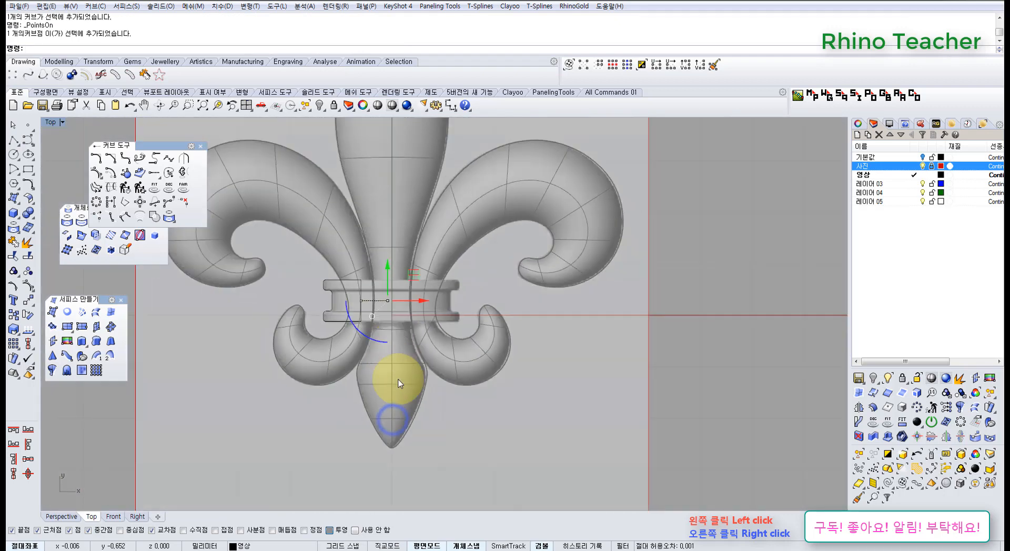
scroll(373, 279, up, 8)
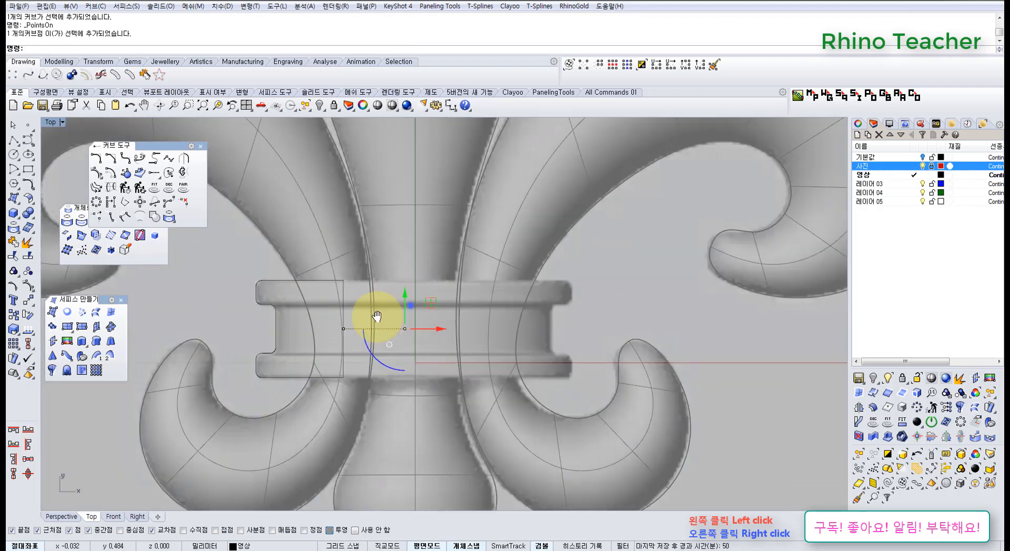
right_drag(436, 309, 410, 305)
click(30, 300)
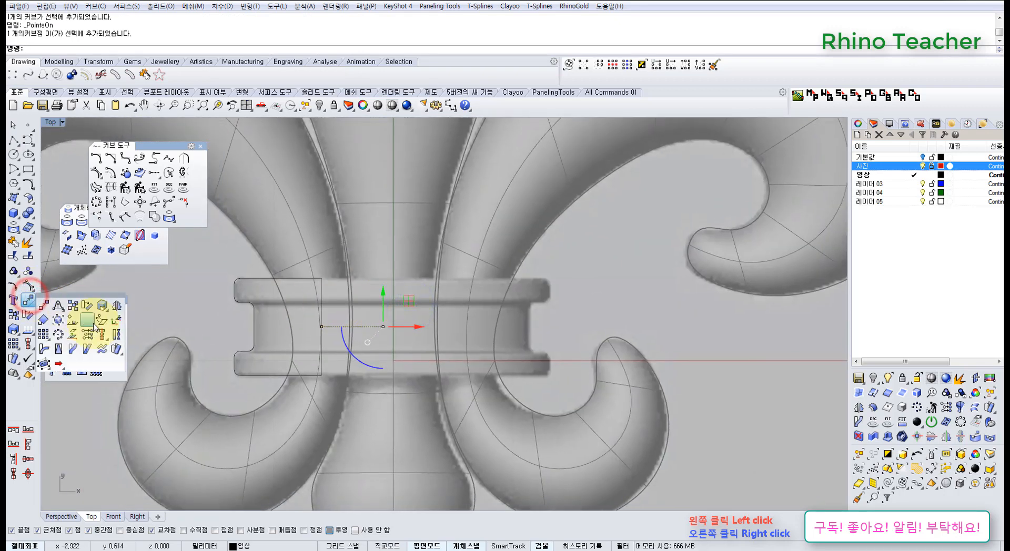
click(90, 335)
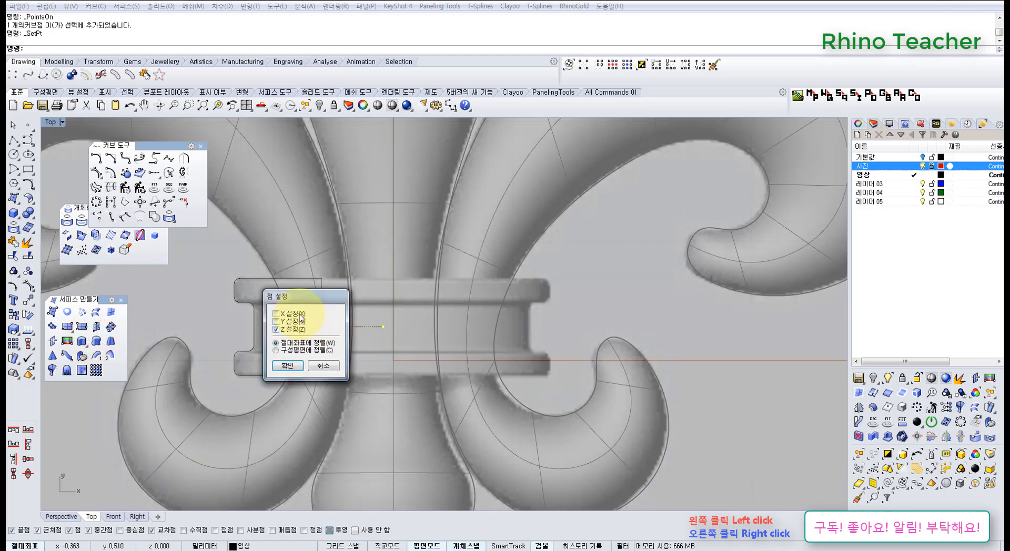
click(293, 364)
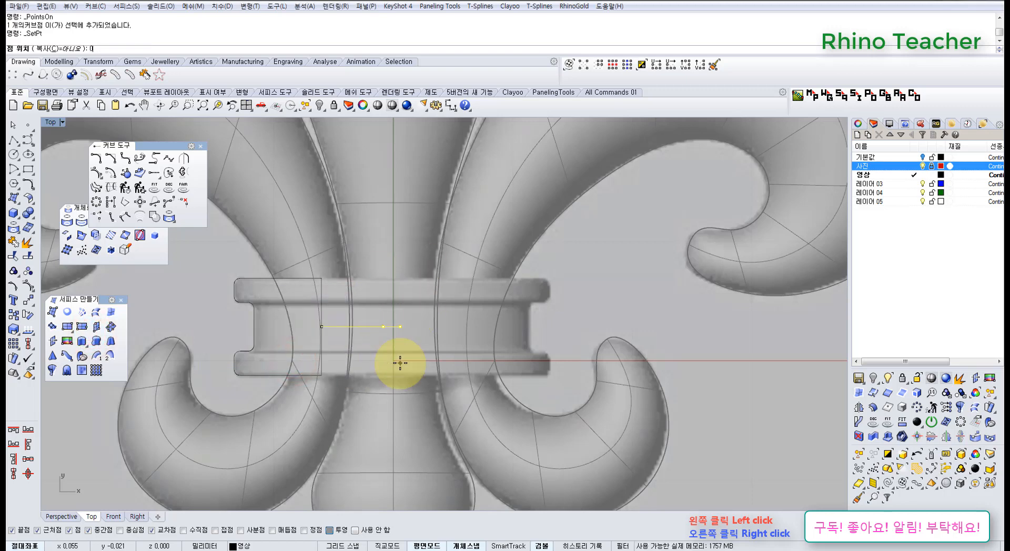
key(Escape)
key(Escape)
Step: Change the degree of the horizontal line to 3
scroll(368, 336, up, 8)
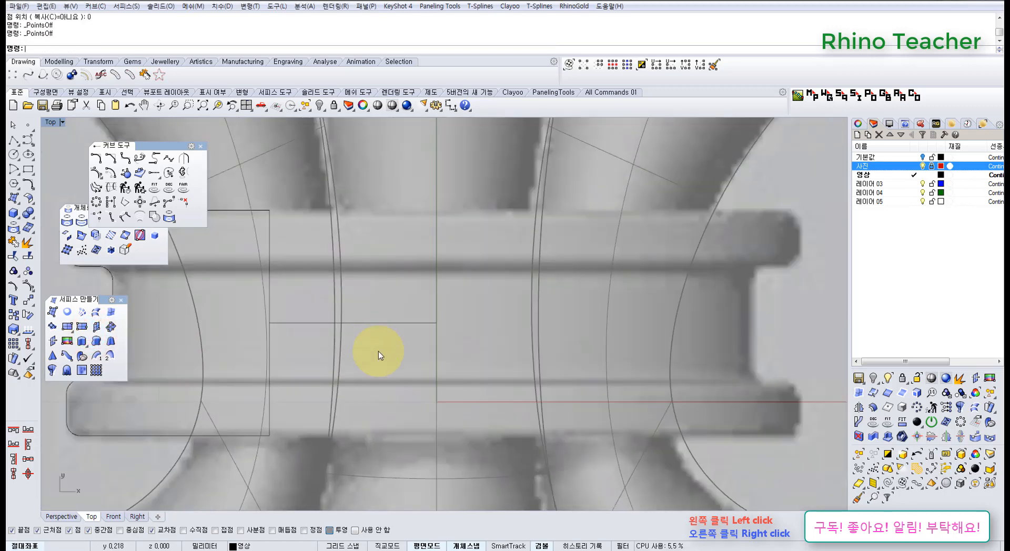
click(167, 189)
text(3)
key(Return)
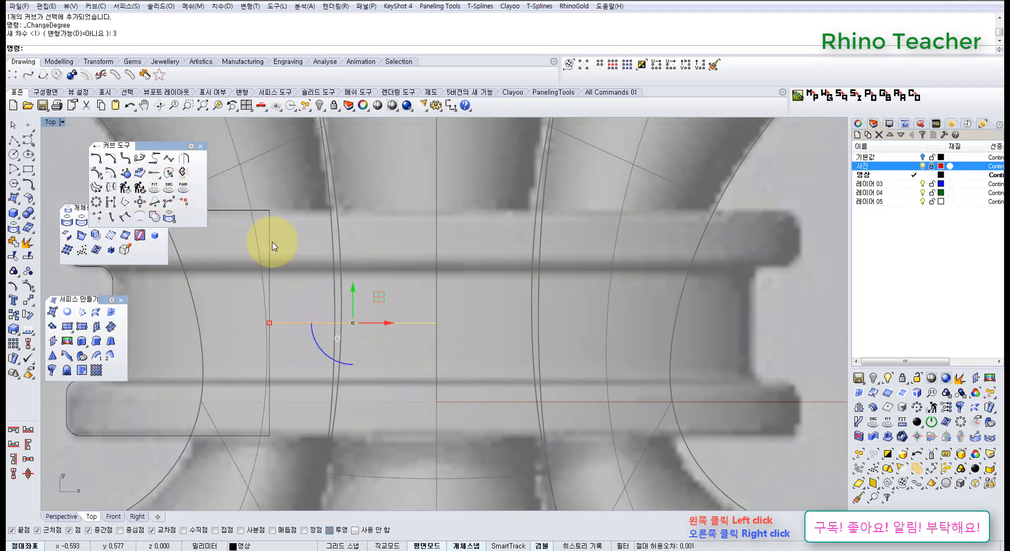
Step: Raise the line's two control points nearest the centre axis vertically in the Front view, bending it into half an arch
key(F10)
drag(366, 297, 452, 337)
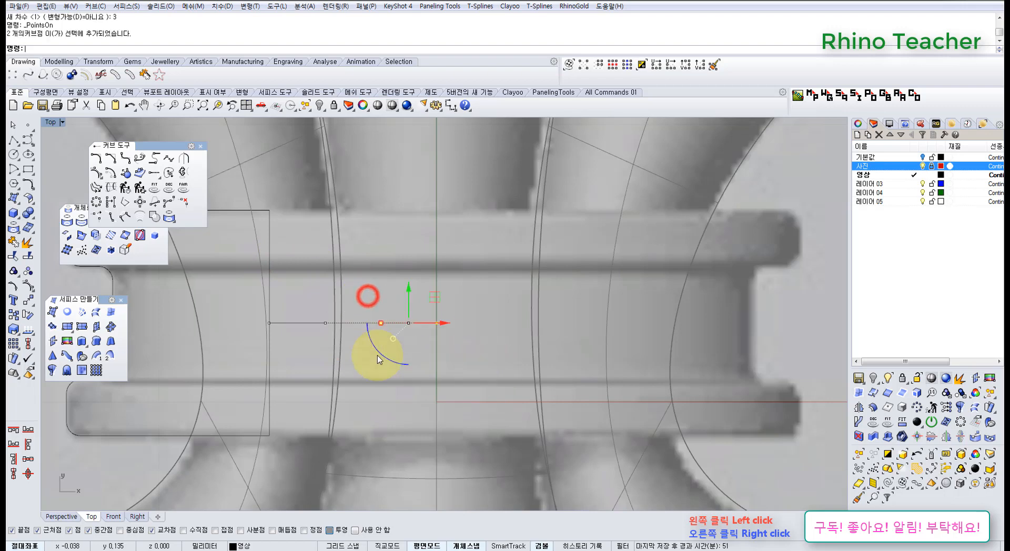
scroll(336, 325, up, 4)
scroll(335, 349, down, 3)
key(ctrl+F2)
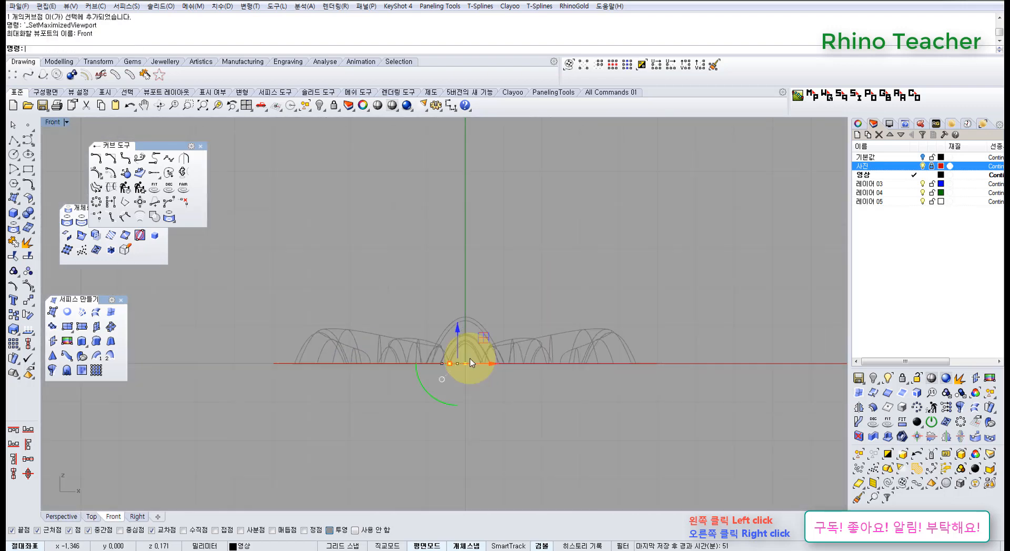
drag(436, 345, 433, 319)
scroll(430, 329, up, 5)
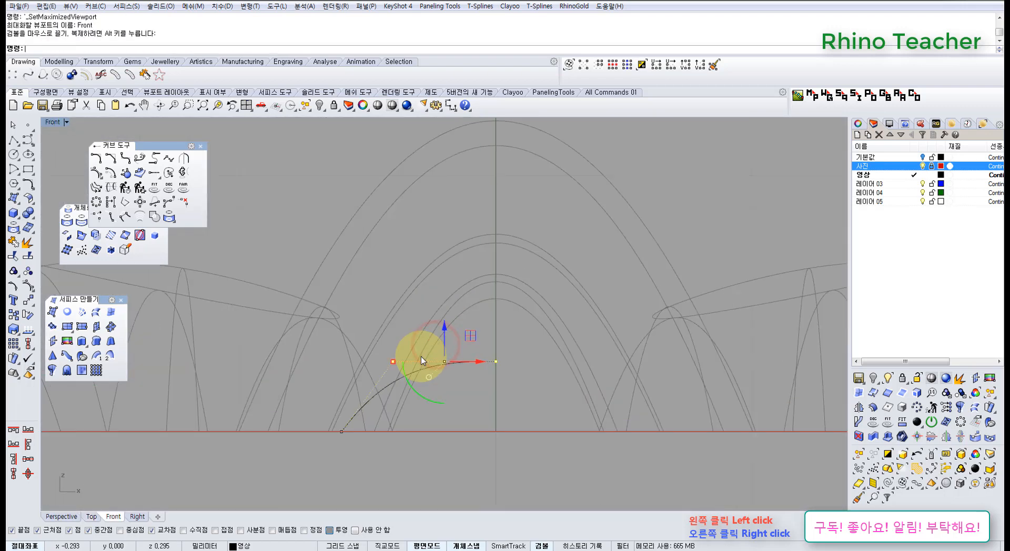
Step: Raise the half-arch's two upper control points further and adjust the curve's lower part in the Front view to make the arch steeper
ctrl+drag(414, 380, 415, 381)
drag(467, 334, 468, 300)
scroll(424, 355, up, 3)
drag(394, 344, 368, 368)
Step: Sweep the closed collar profile along the half-arch path with Sweep1, keeping the freeform style and default seam
key(ctrl+F4)
right_drag(429, 339, 458, 366)
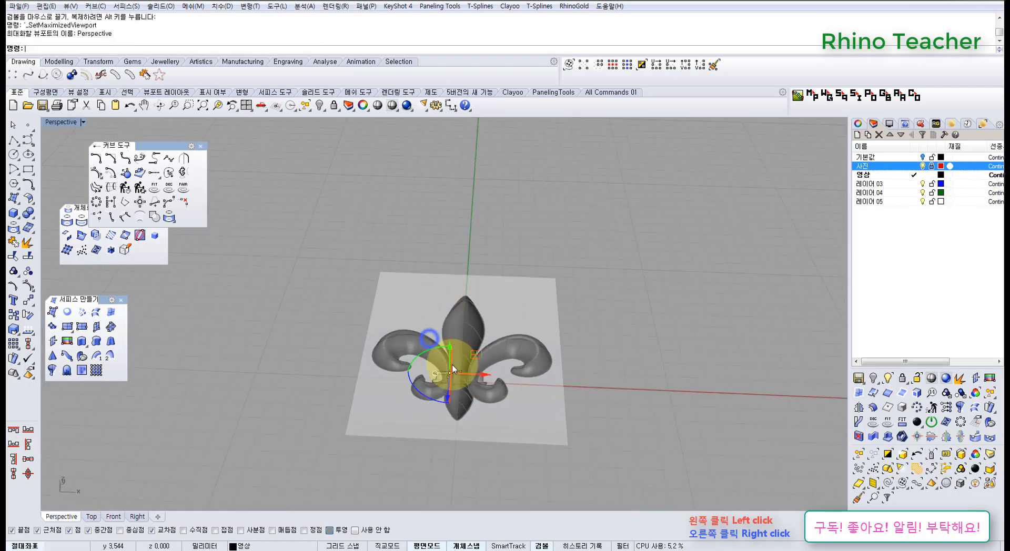
scroll(452, 379, up, 8)
mouse_move(432, 402)
right_down()
mouse_move(384, 342)
mouse_move(396, 358)
right_up()
click(385, 337)
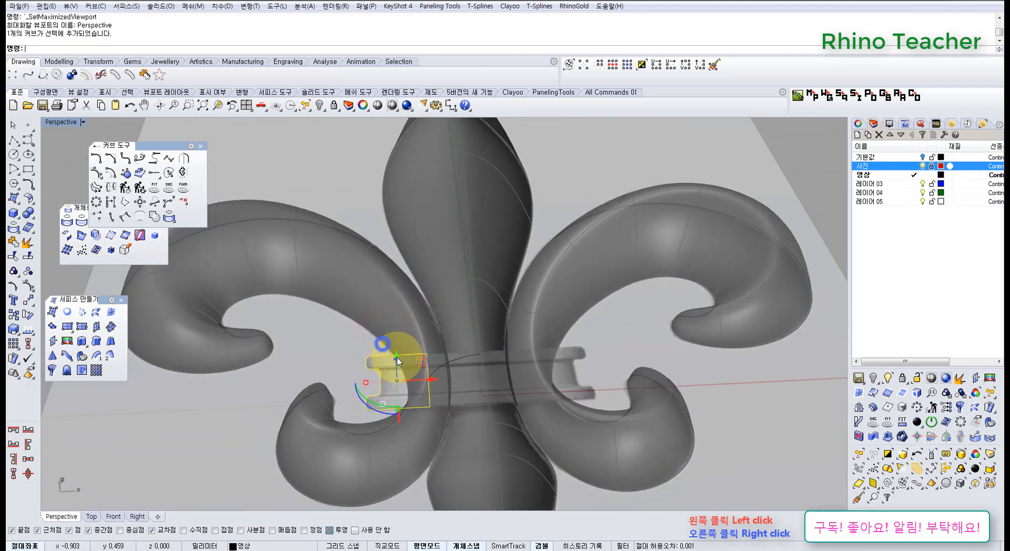
right_drag(442, 397, 420, 352)
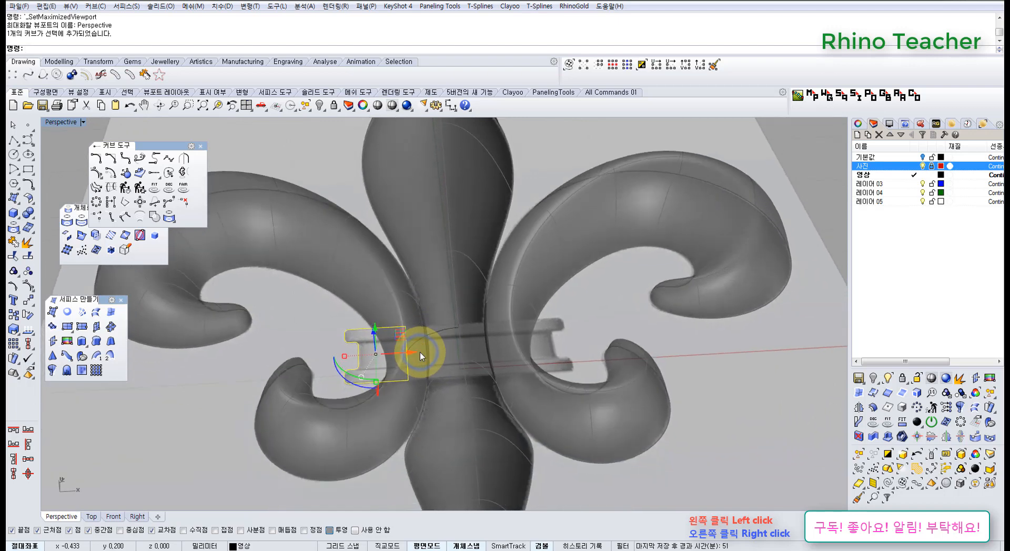
click(166, 398)
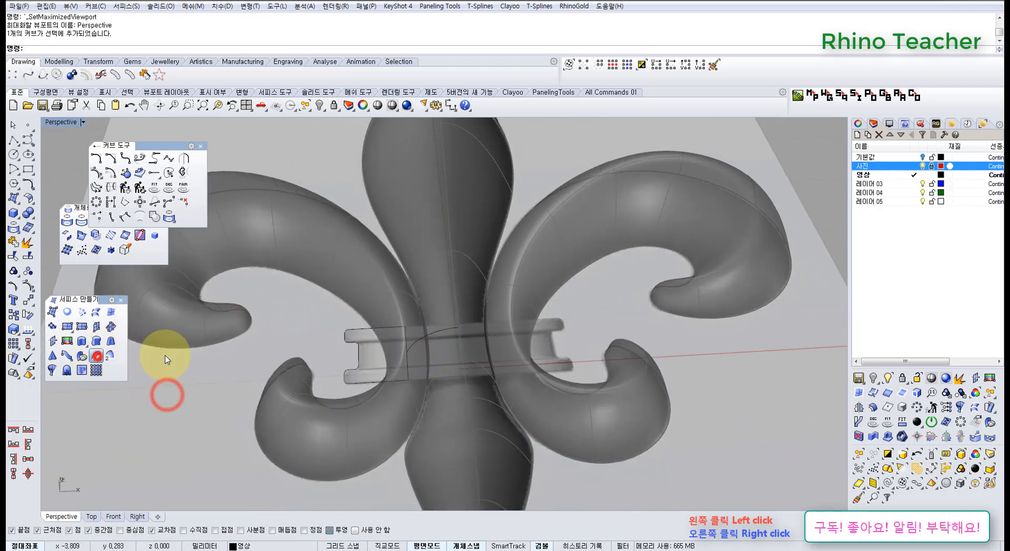
click(96, 356)
click(419, 343)
click(378, 332)
right_drag(381, 334, 367, 315)
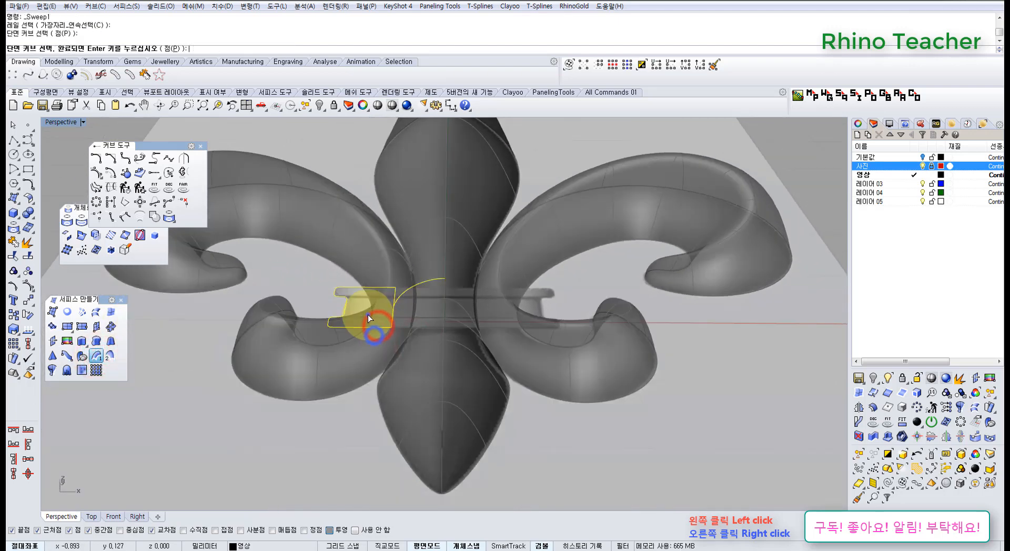
right_click(368, 314)
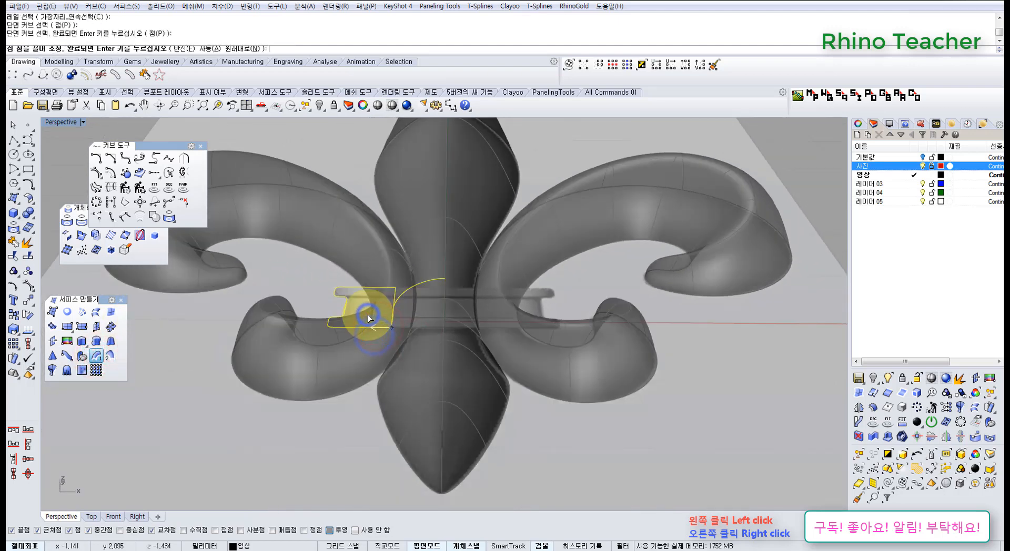
right_click(380, 342)
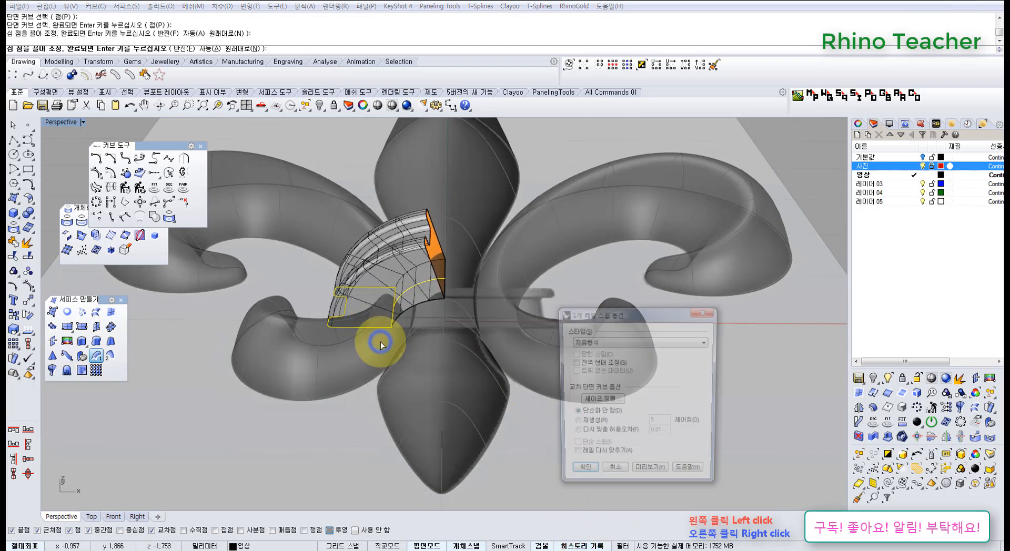
click(582, 474)
key(ctrl+F2)
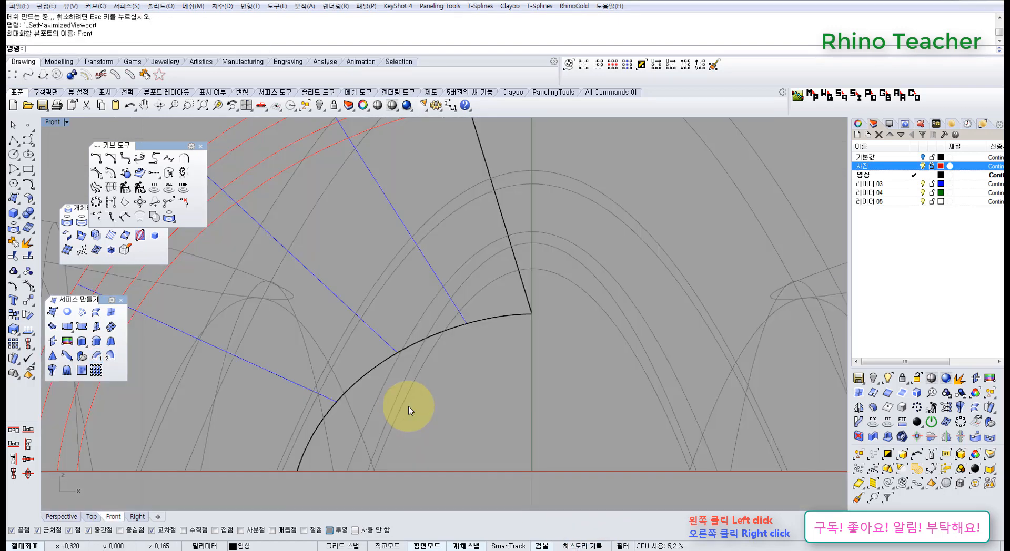
scroll(499, 325, down, 2)
right_drag(514, 322, 488, 369)
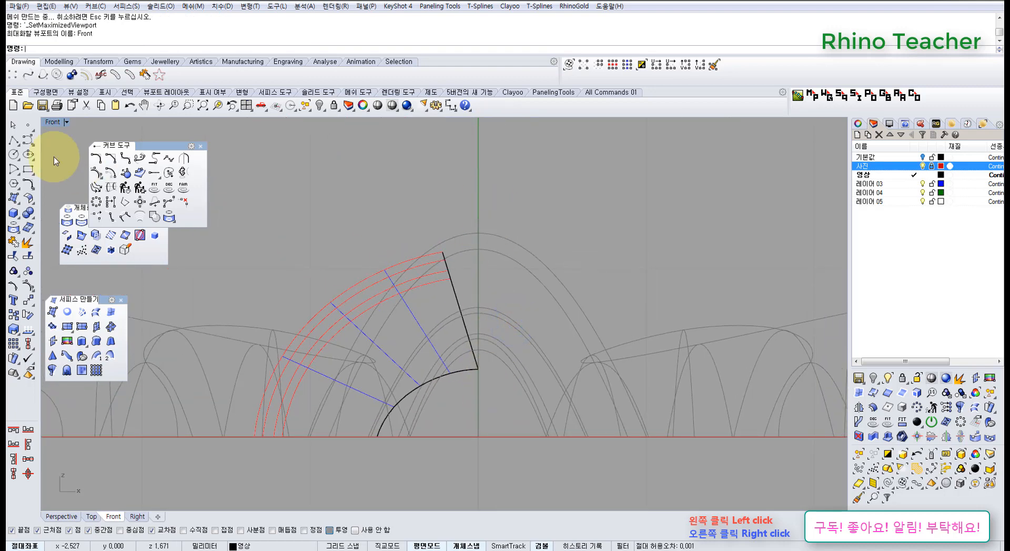
click(13, 141)
text(0)
key(Return)
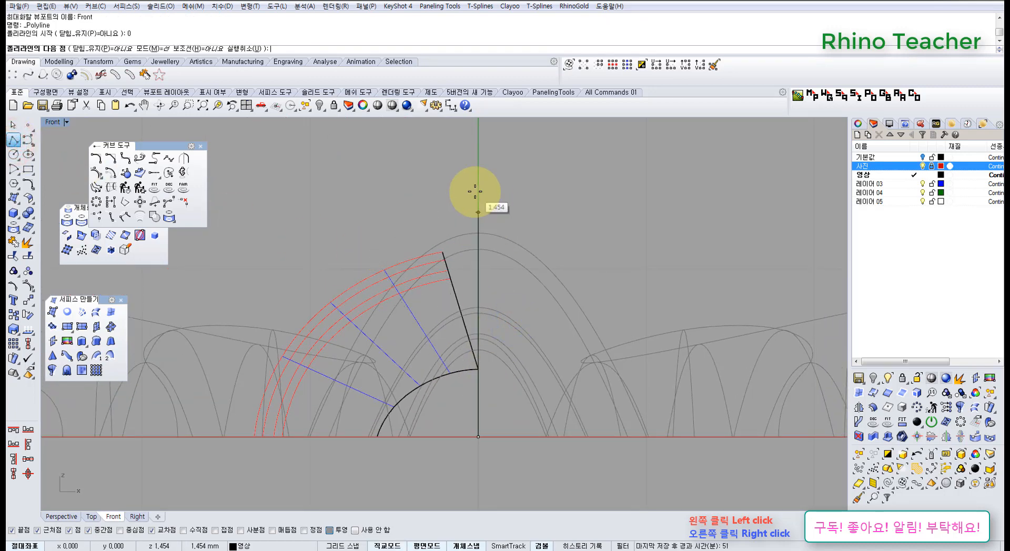
key(Escape)
Step: Show the half-arch path's control points and raise the two nearest the centre axis in the Front view
scroll(455, 257, up, 6)
scroll(451, 338, down, 4)
right_drag(433, 376, 436, 282)
click(443, 338)
click(479, 364)
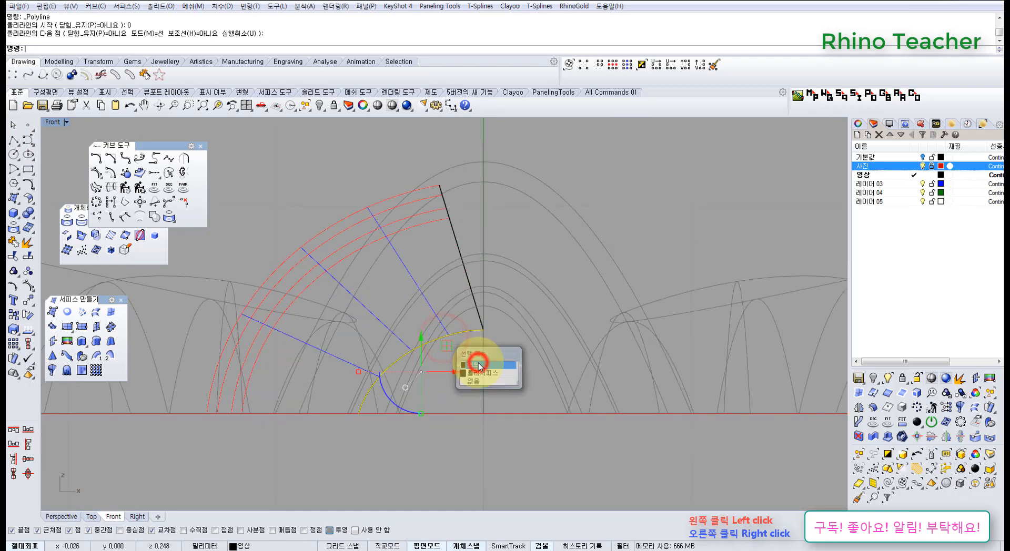
key(F10)
scroll(429, 343, up, 6)
right_drag(428, 338, 456, 316)
right_drag(444, 274, 419, 315)
scroll(401, 308, down, 4)
drag(400, 306, 517, 362)
right_drag(471, 320, 461, 355)
drag(452, 338, 449, 309)
right_drag(435, 332, 451, 311)
Step: Shift the path's lower intermediate control point horizontally outward in the Front view so the arch starts more steeply
scroll(419, 303, up, 4)
drag(383, 293, 422, 333)
scroll(423, 333, down, 4)
scroll(403, 357, up, 6)
right_drag(376, 379, 460, 347)
scroll(498, 301, down, 4)
scroll(460, 347, down, 2)
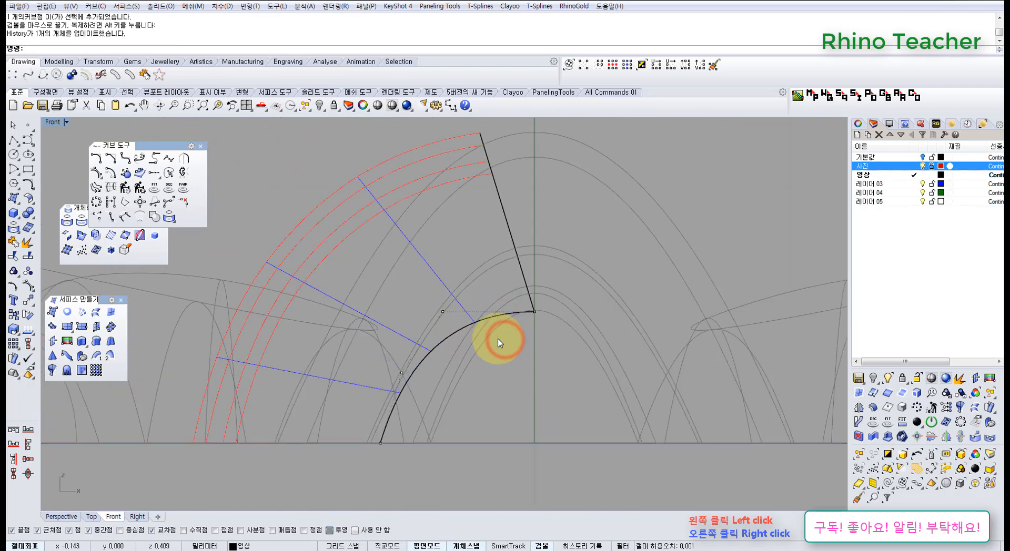
scroll(389, 362, up, 3)
click(389, 363)
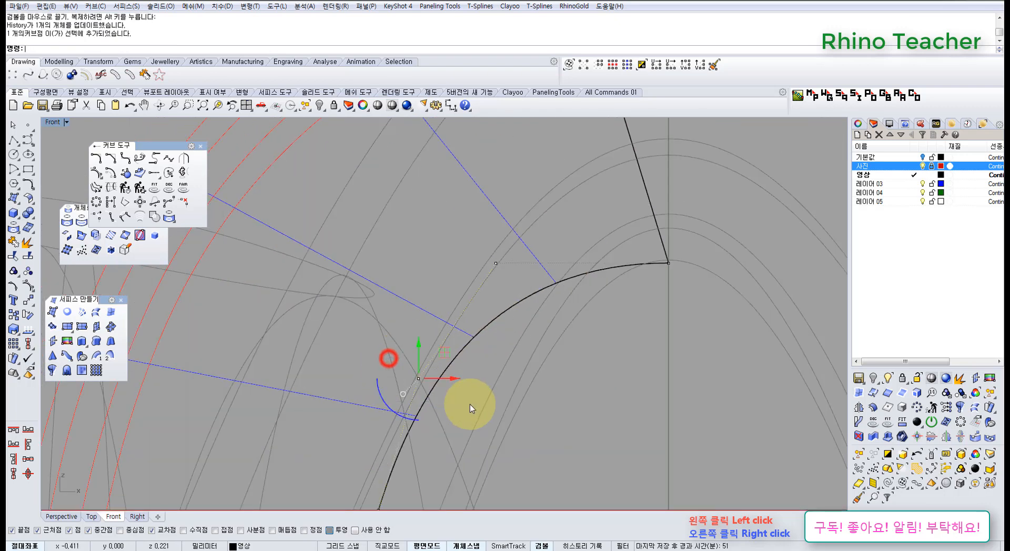
right_drag(462, 391, 429, 350)
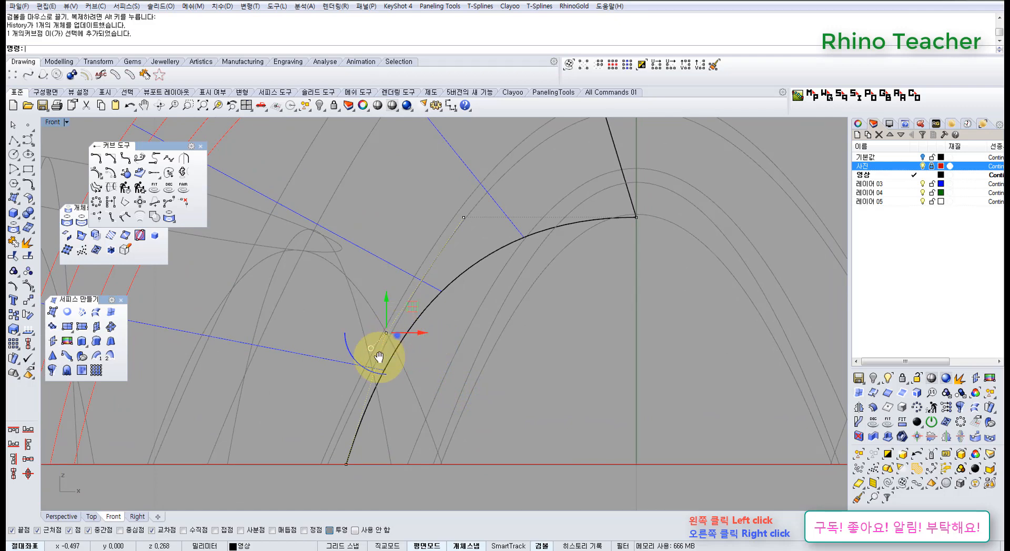
right_drag(397, 335, 373, 365)
drag(392, 363, 376, 365)
scroll(424, 360, down, 2)
right_drag(431, 356, 387, 396)
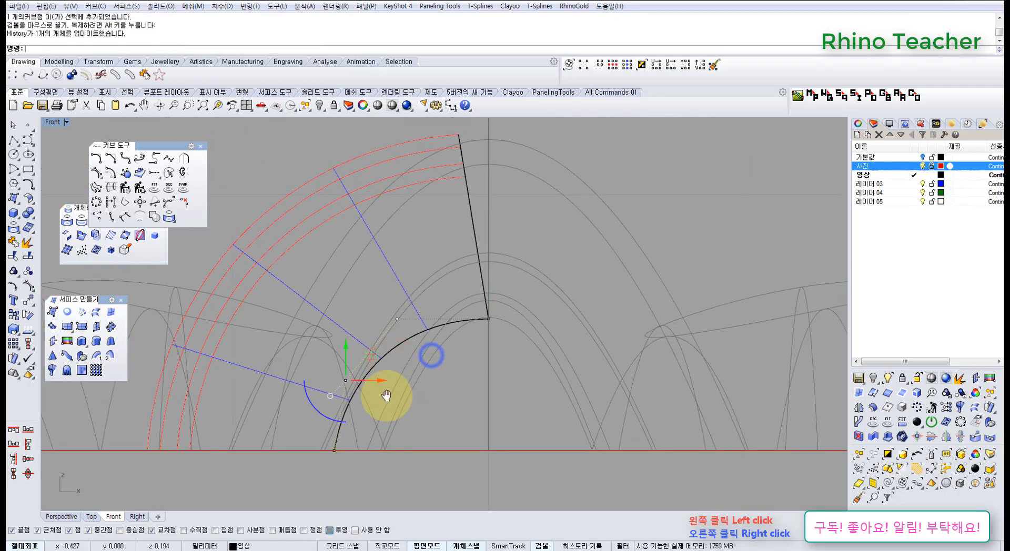
Step: Move the path's start point and its adjacent control point outward from the centre axis in the Perspective view, using wireframe display
drag(317, 303, 420, 426)
key(ctrl+F4)
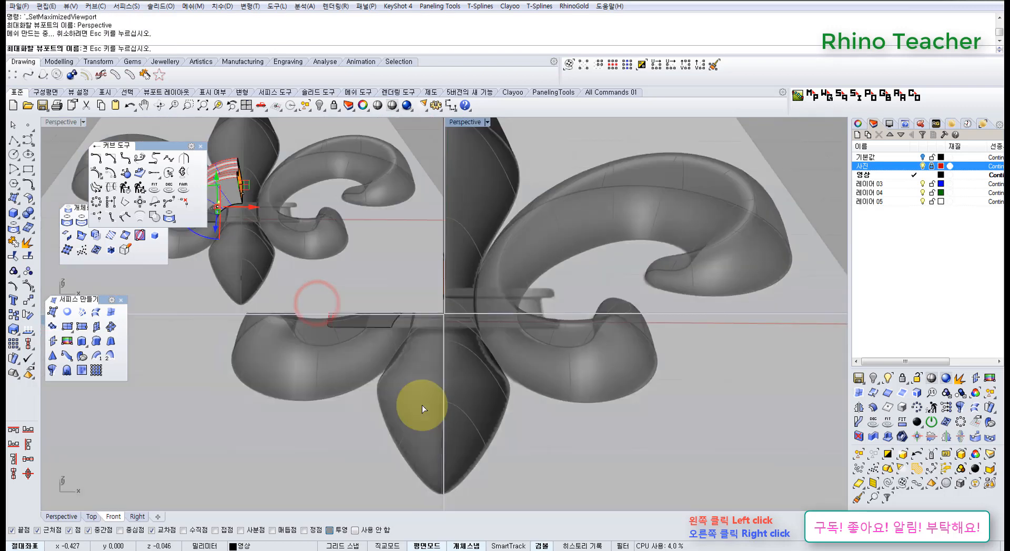
right_drag(422, 406, 392, 343)
right_click(390, 100)
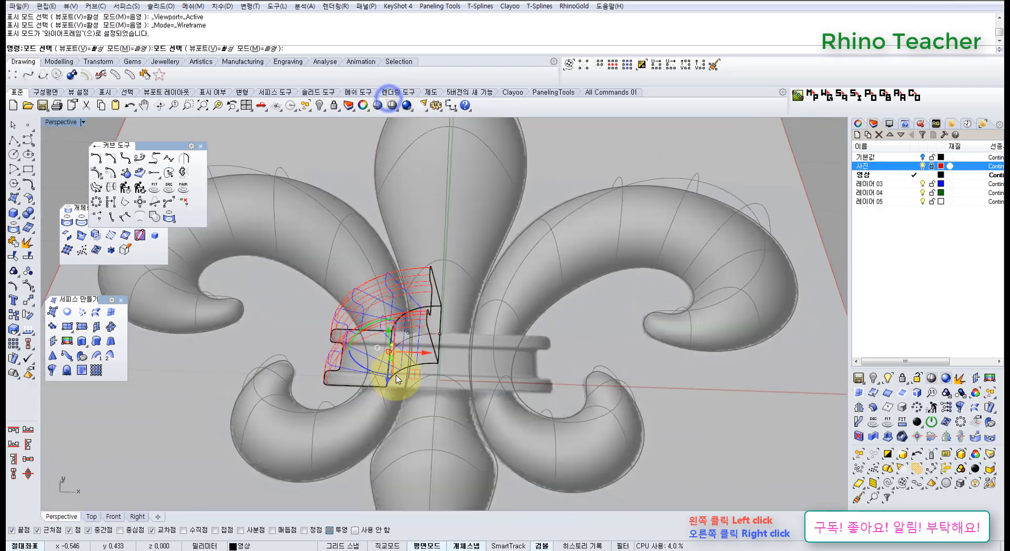
scroll(396, 375, up, 5)
drag(411, 340, 377, 349)
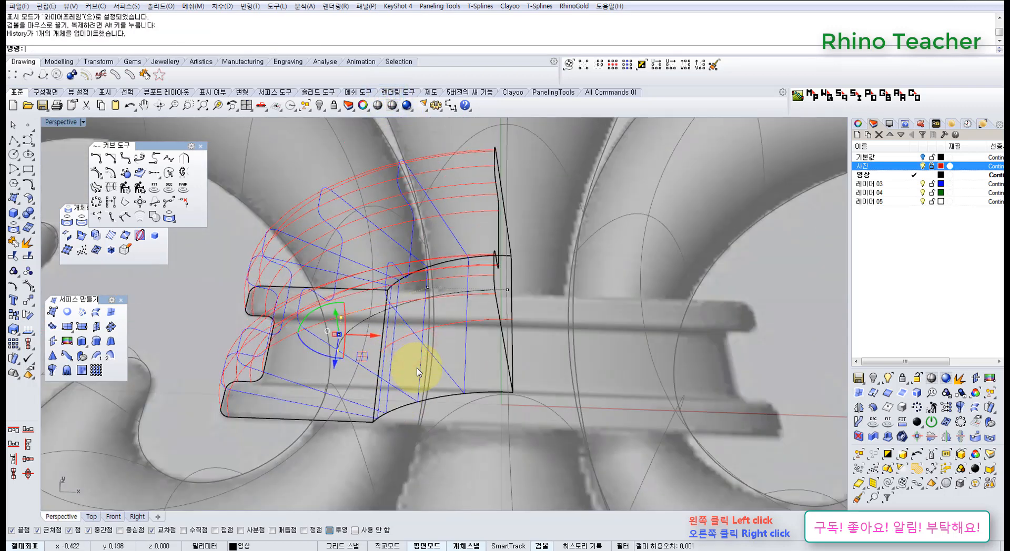
right_drag(415, 368, 383, 324)
Step: Move the path's lower intermediate control point onto its start point in the Top view, so the two line up vertically
key(ctrl+F2)
click(463, 358)
right_drag(388, 359, 443, 346)
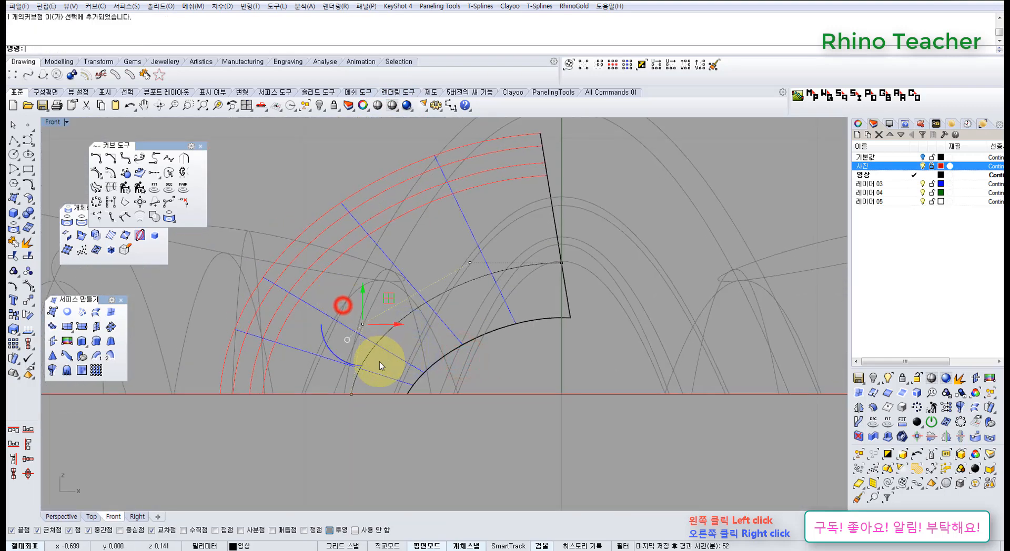
scroll(380, 362, up, 4)
key(ctrl+F1)
right_drag(394, 356, 531, 355)
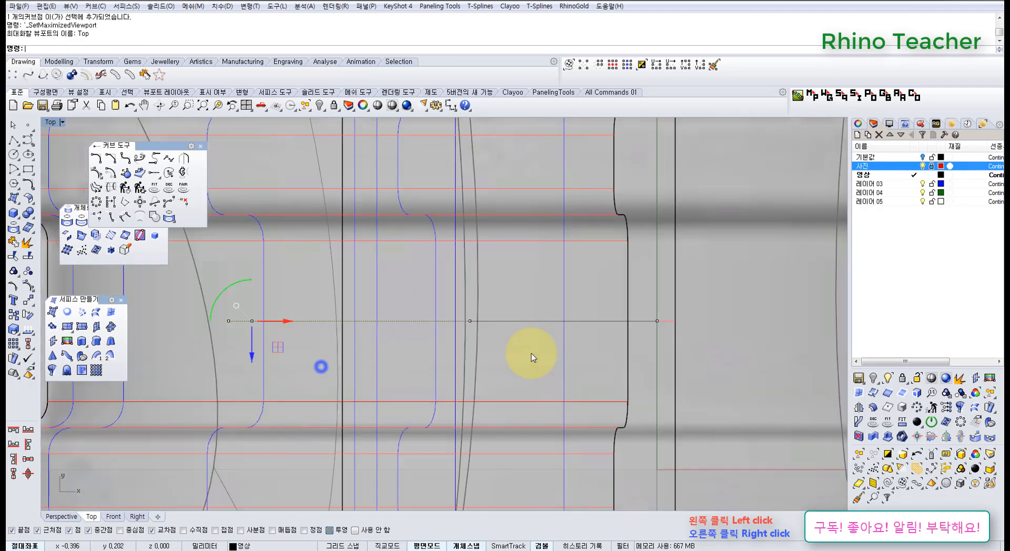
scroll(534, 356, down, 6)
scroll(389, 346, up, 12)
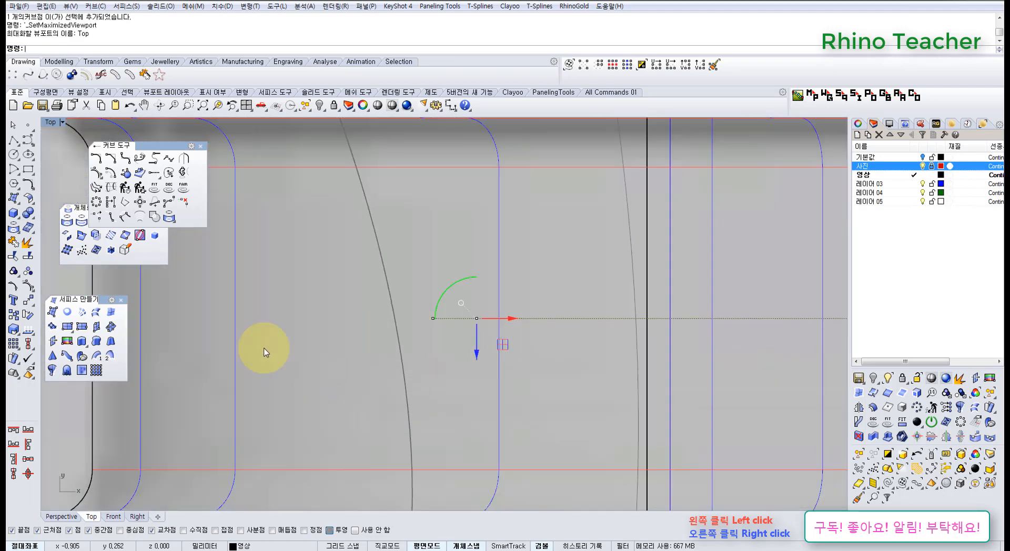
click(29, 298)
click(476, 320)
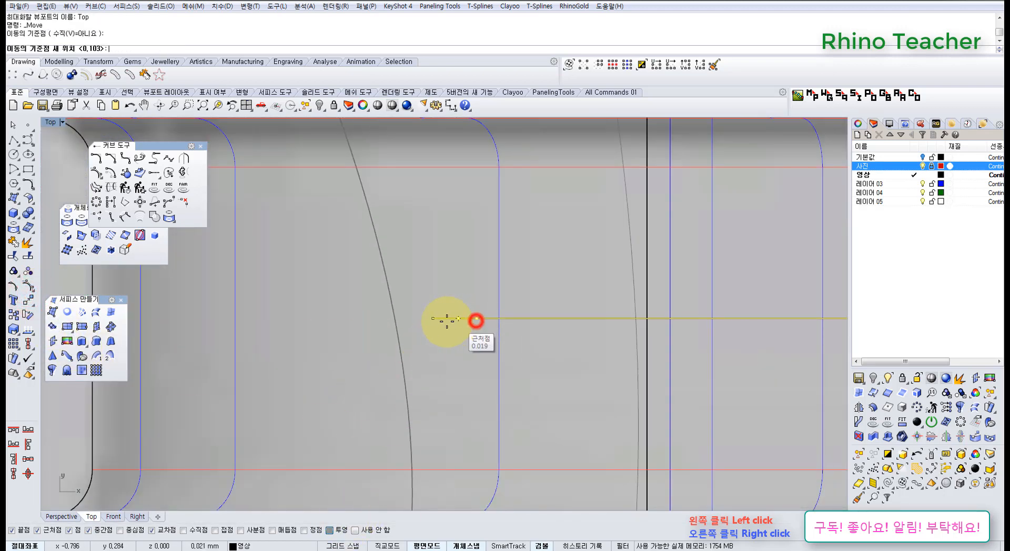
click(434, 319)
Step: Raise the path's two control points nearest the centre axis slightly in the Front view, making the swept collar taller
key(ctrl+F2)
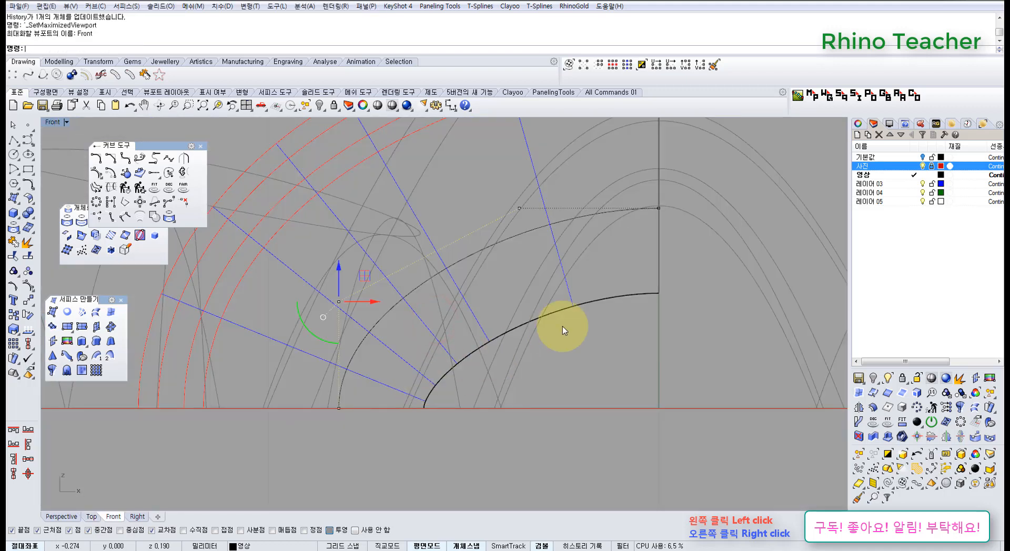
scroll(563, 326, down, 8)
right_drag(626, 271, 548, 332)
right_drag(478, 313, 439, 264)
scroll(437, 274, up, 4)
right_drag(411, 303, 456, 314)
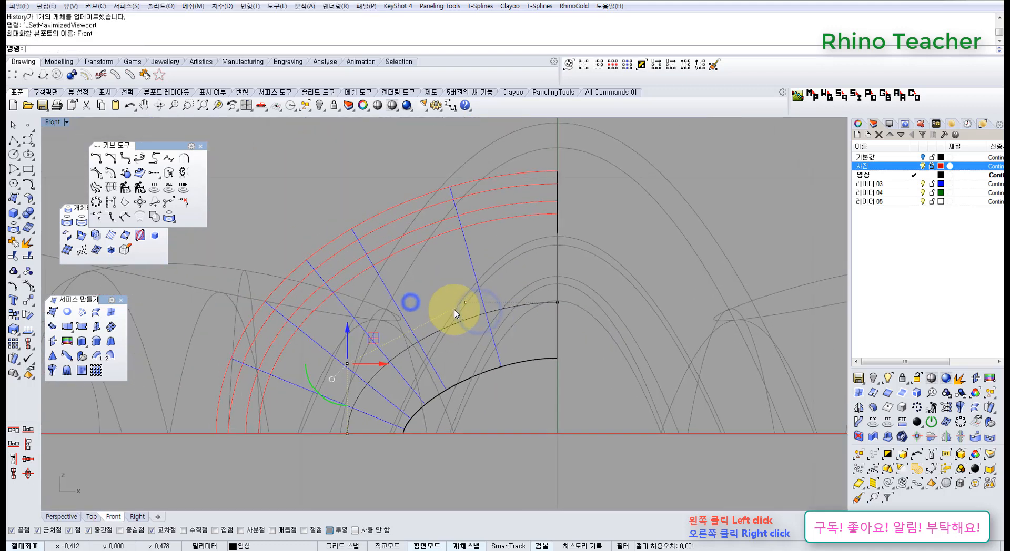
click(442, 271)
drag(522, 317, 578, 328)
drag(508, 272, 507, 258)
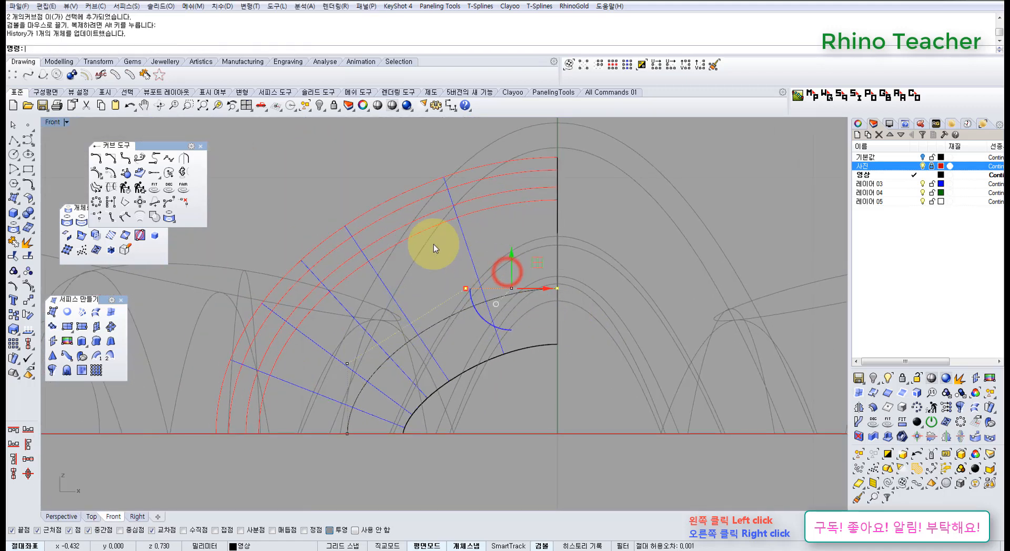
Step: Switch the Perspective view to shaded display and fine-tune the height of the path's two upper control points
click(432, 244)
scroll(475, 287, down, 6)
key(ctrl+F4)
mouse_move(479, 250)
right_down()
mouse_move(489, 295)
mouse_move(473, 314)
mouse_move(401, 322)
right_up()
scroll(486, 300, down, 8)
click(395, 103)
mouse_move(394, 317)
right_down()
mouse_move(433, 266)
mouse_move(584, 232)
mouse_move(365, 252)
mouse_move(384, 244)
mouse_move(356, 266)
right_up()
drag(362, 268, 496, 357)
scroll(411, 317, up, 3)
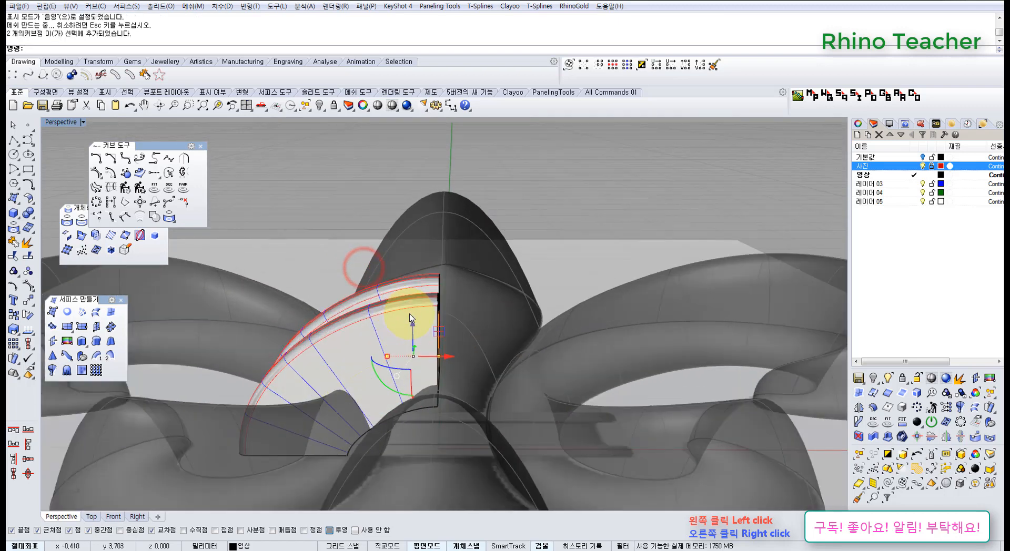
drag(415, 333, 416, 334)
Step: Mirror the half collar across the ornament's vertical centre axis, starting the mirror plane at the origin 0
right_drag(450, 269, 428, 327)
click(424, 327)
middle_click(432, 367)
click(384, 359)
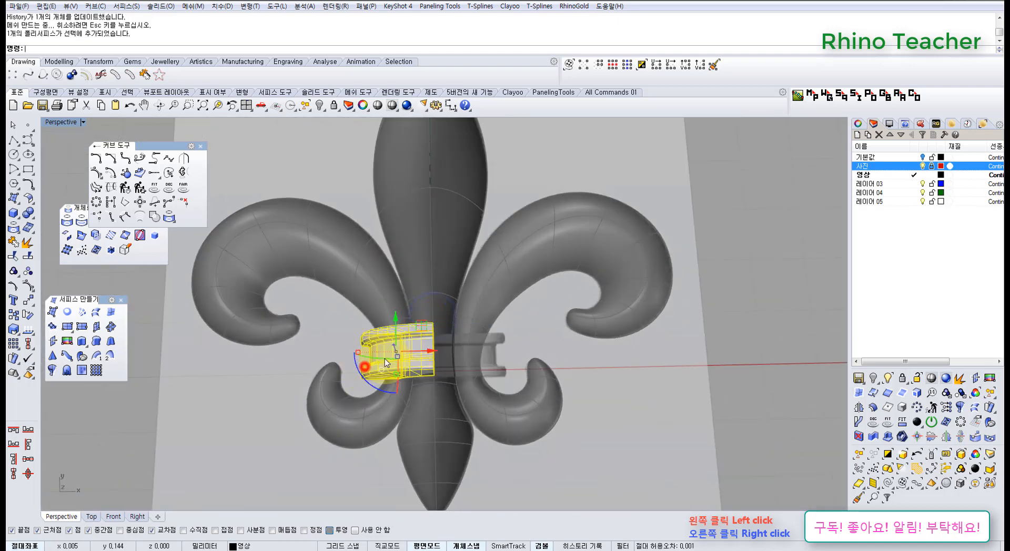
text(0)
key(Return)
shift+click(445, 340)
click(570, 333)
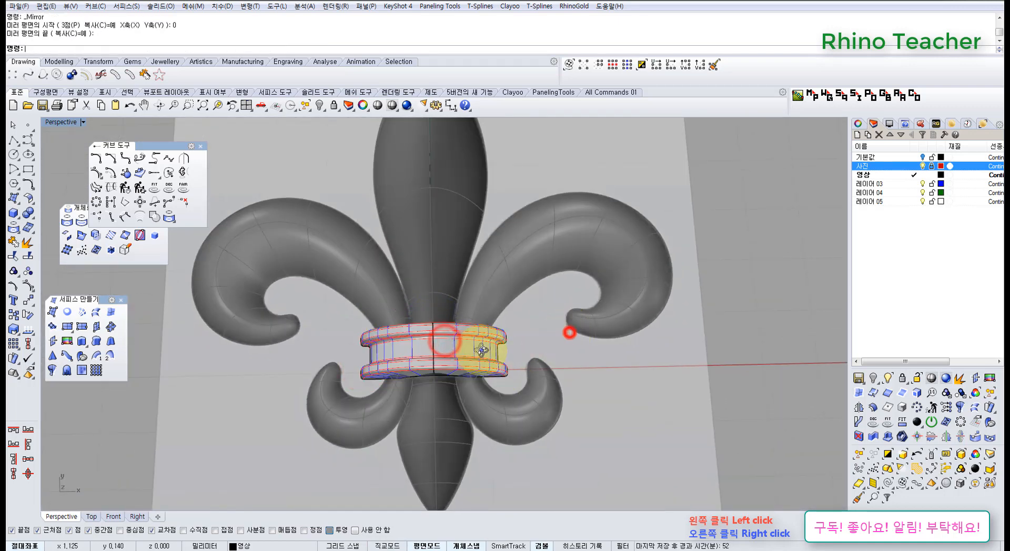
Step: Unlock the ornament's central leaf and the curled side pieces on both sides with Unlock Selected
right_drag(481, 349, 451, 323)
scroll(421, 353, up, 5)
right_drag(421, 353, 358, 365)
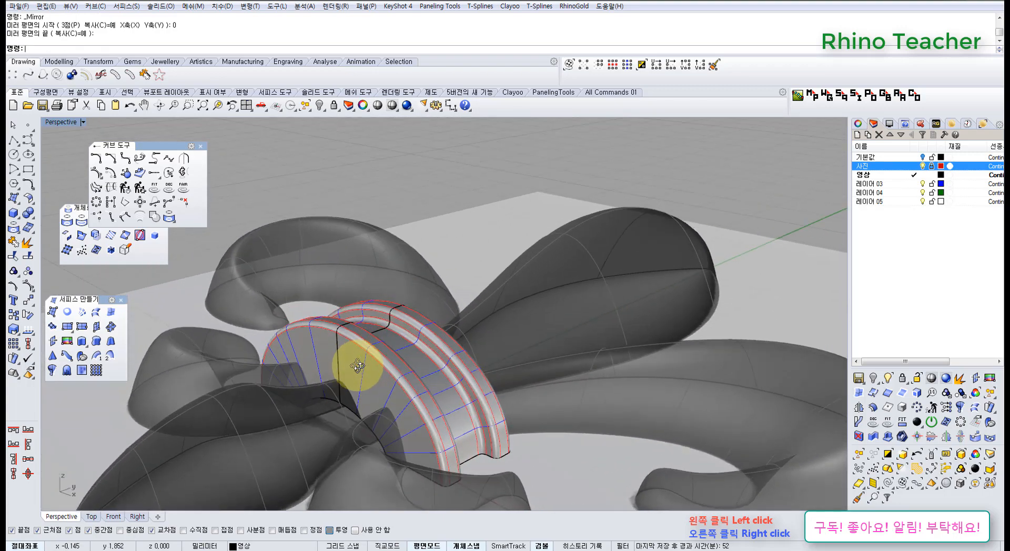
scroll(358, 366, down, 3)
middle_click(435, 353)
click(426, 327)
click(362, 426)
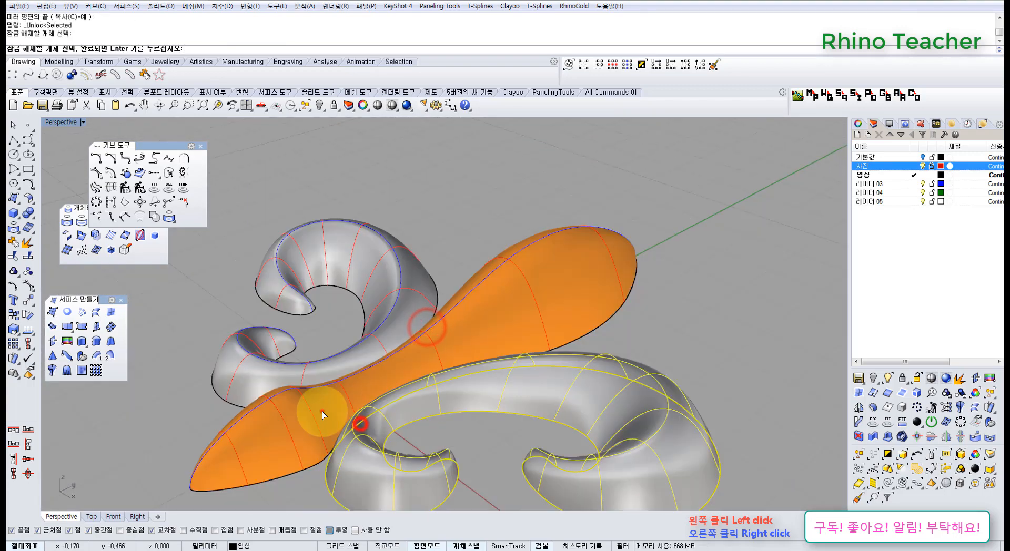
click(323, 413)
click(314, 371)
right_click(314, 372)
Step: Move both collar halves 10 mm away from the ornament, along the negative Y direction
right_drag(328, 394, 424, 363)
scroll(361, 431, up, 5)
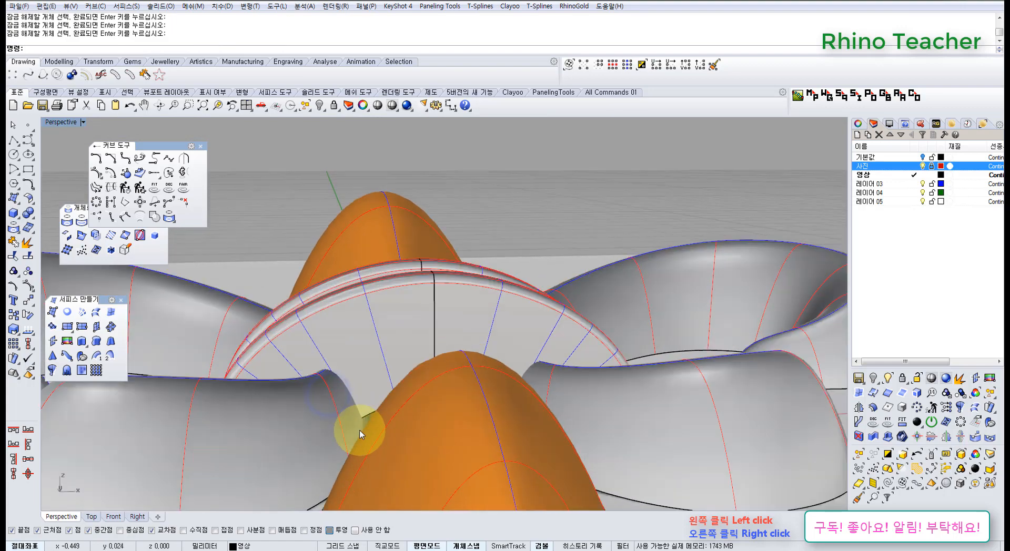
right_drag(361, 431, 394, 426)
scroll(439, 396, up, 4)
scroll(454, 380, down, 4)
right_drag(475, 356, 429, 373)
click(425, 357)
shift+click(315, 321)
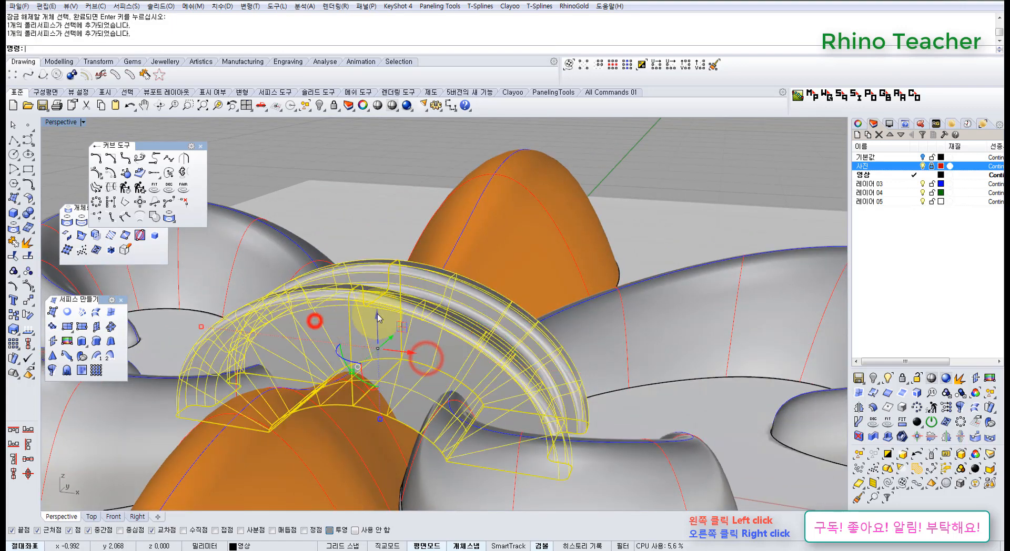
scroll(317, 320, down, 6)
right_drag(412, 279, 284, 316)
click(30, 299)
scroll(213, 321, down, 4)
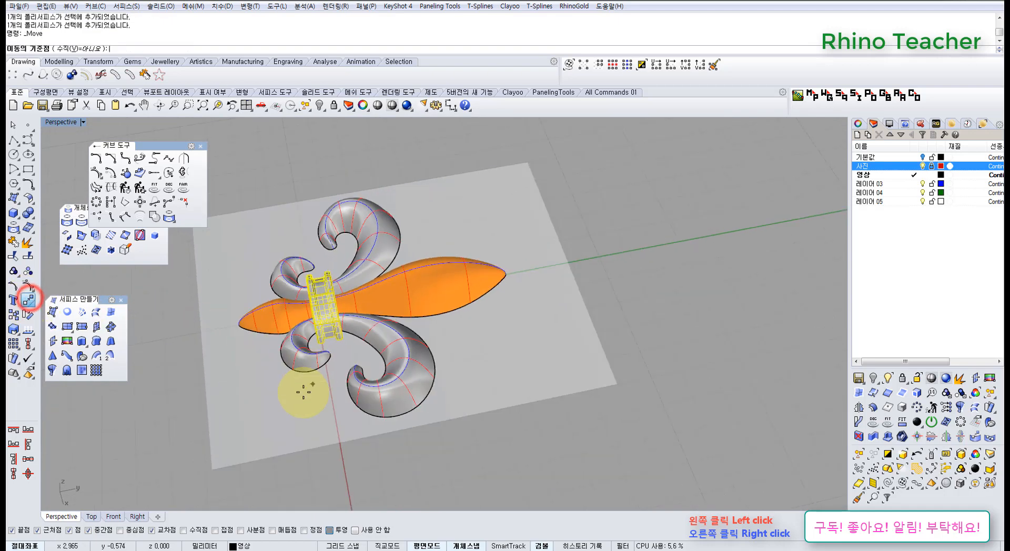
shift+right_drag(296, 392, 495, 356)
click(488, 364)
text(10)
key(Return)
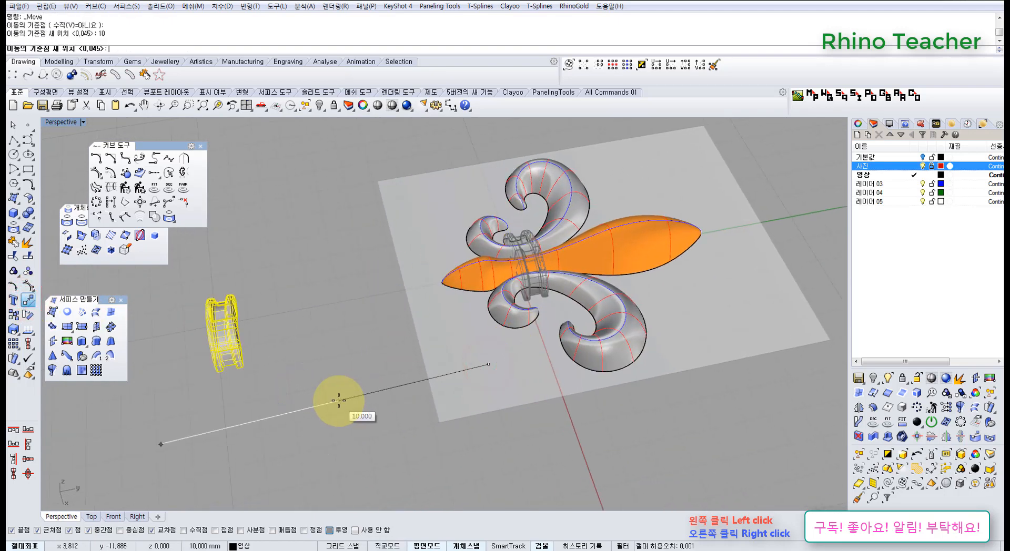
click(324, 401)
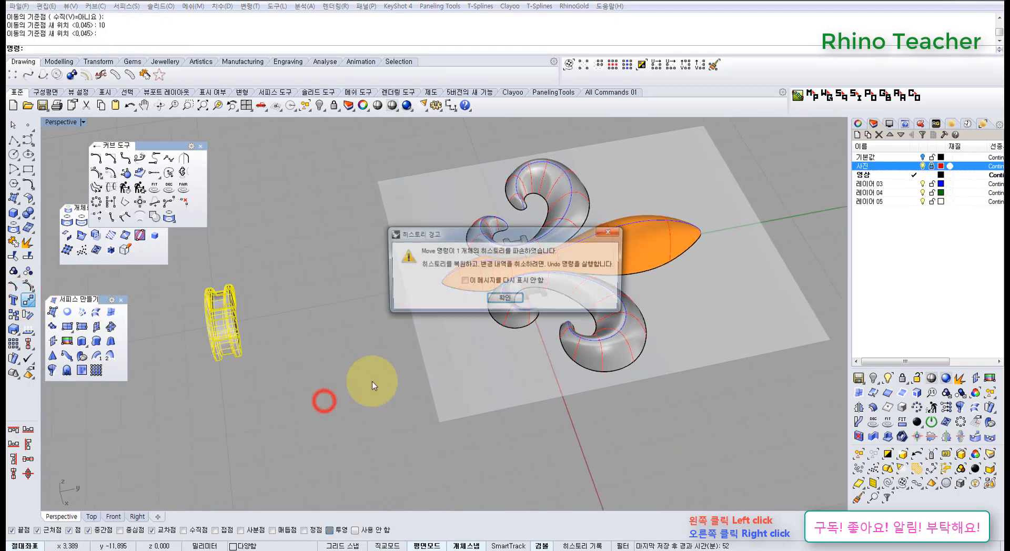
Step: Dismiss the history warning and hide the collar's profile and arched path curves left at the ornament
click(495, 297)
right_drag(508, 243, 481, 257)
drag(403, 212, 569, 338)
scroll(546, 301, up, 4)
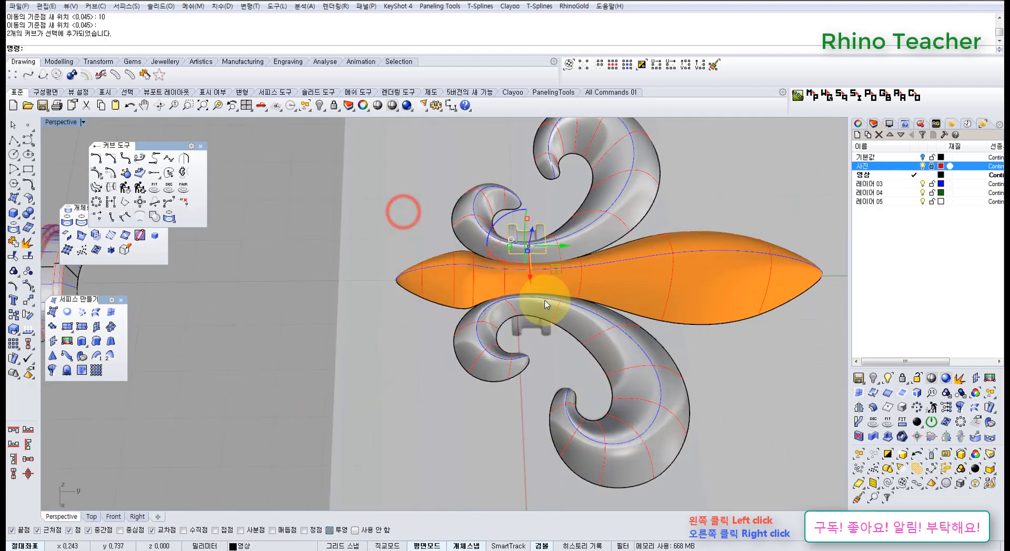
right_drag(545, 303, 462, 214)
click(320, 106)
right_drag(316, 305, 533, 339)
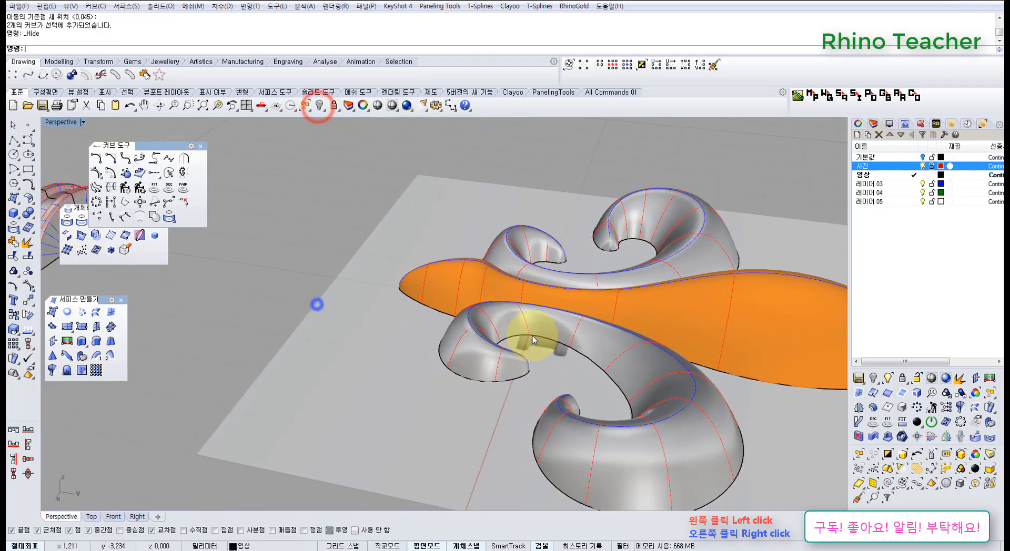
Step: Explode both collar halves into separate surfaces
scroll(533, 339, down, 4)
right_drag(345, 314, 421, 304)
right_drag(261, 299, 478, 353)
drag(470, 359, 410, 280)
scroll(312, 335, up, 4)
right_drag(313, 337, 622, 343)
click(638, 361)
right_drag(510, 363, 465, 391)
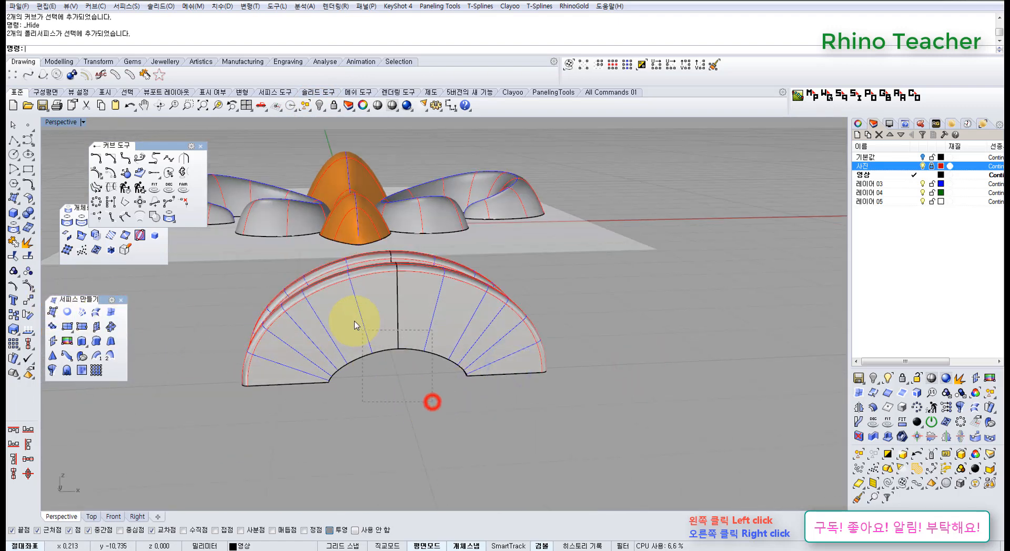
drag(354, 325, 353, 324)
click(381, 421)
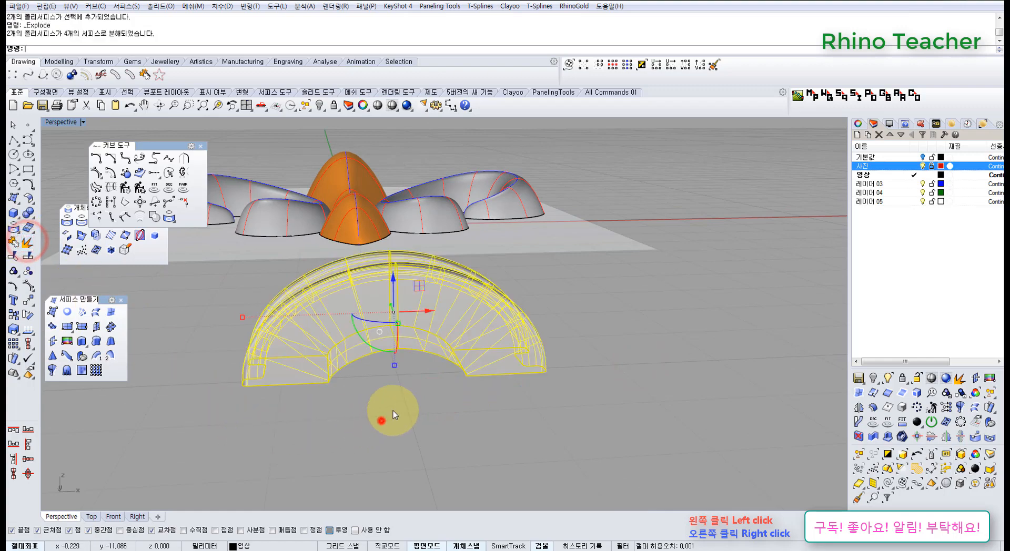
drag(407, 392, 378, 314)
key(Escape)
Step: Delete the collar's positive-X half and the curved inner surfaces beneath the arch, keeping only the outer surface of the other half
right_drag(315, 408, 240, 271)
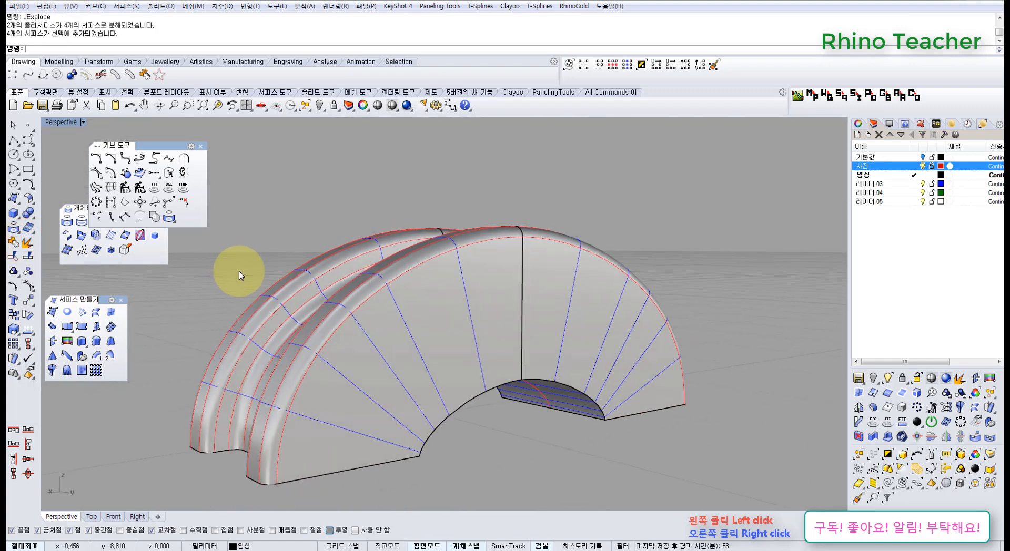
right_drag(466, 242, 536, 249)
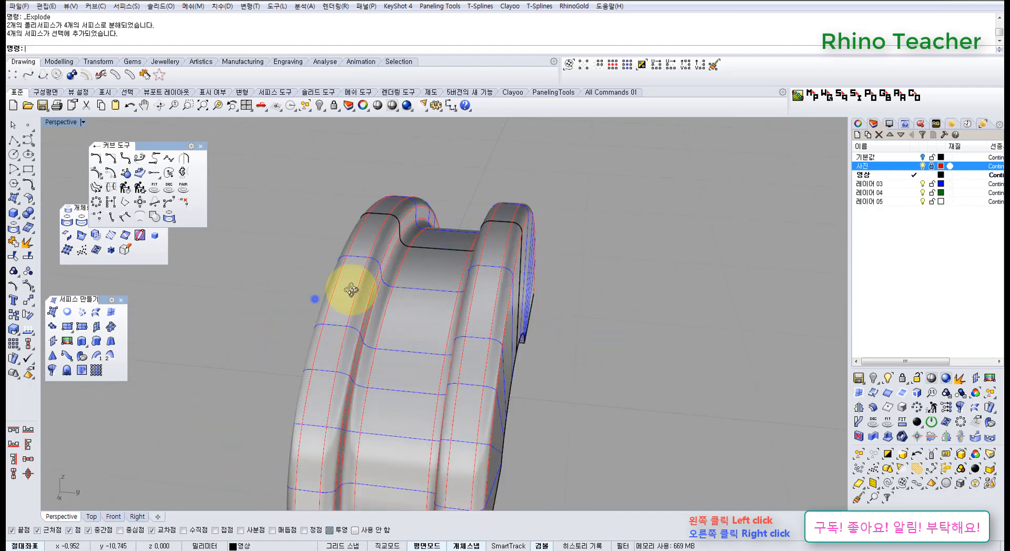
right_drag(350, 290, 603, 322)
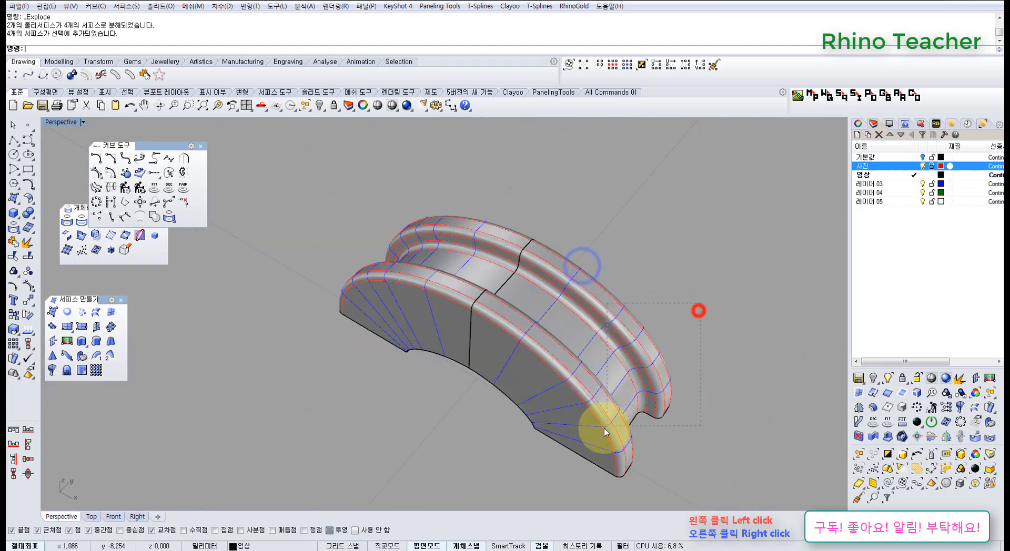
drag(698, 311, 604, 429)
key(Delete)
right_drag(484, 358, 227, 318)
click(539, 392)
key(Delete)
click(469, 362)
key(Delete)
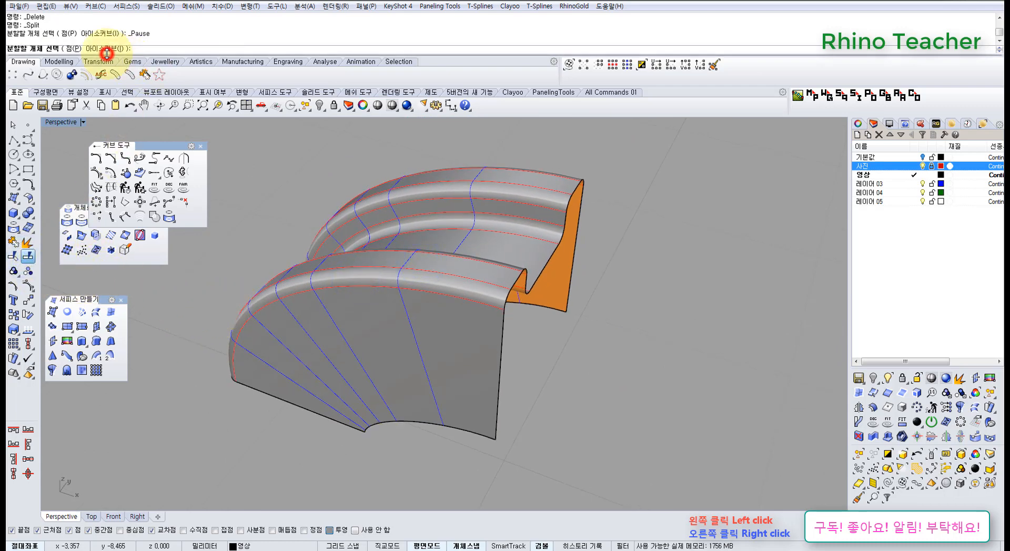
Step: Split the remaining half collar along isocurves where its rounded rims meet the flat side walls
click(314, 310)
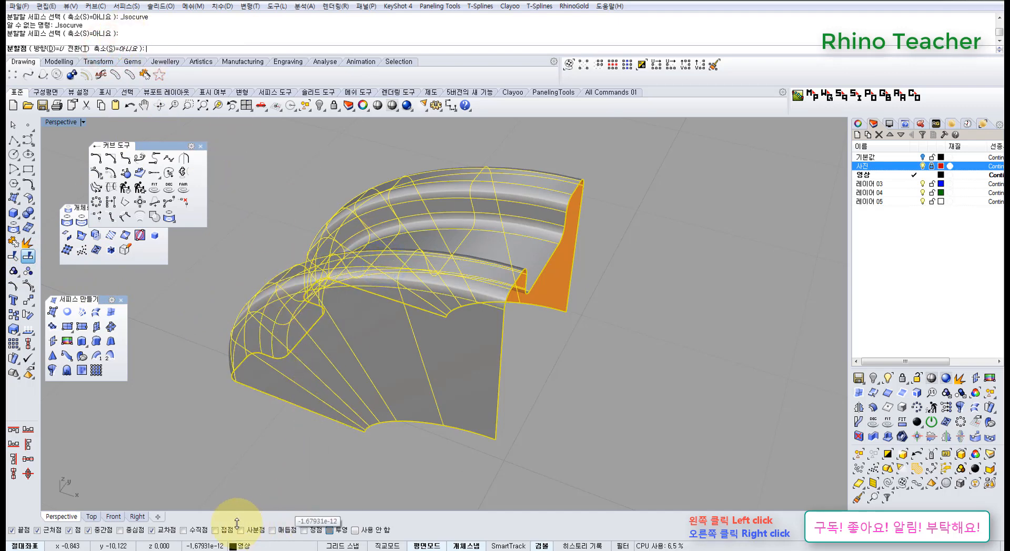
scroll(298, 423, down, 5)
right_drag(309, 440, 255, 444)
scroll(323, 353, up, 5)
mouse_move(336, 340)
right_down()
mouse_move(377, 332)
mouse_move(339, 315)
mouse_move(352, 336)
right_up()
scroll(377, 332, up, 2)
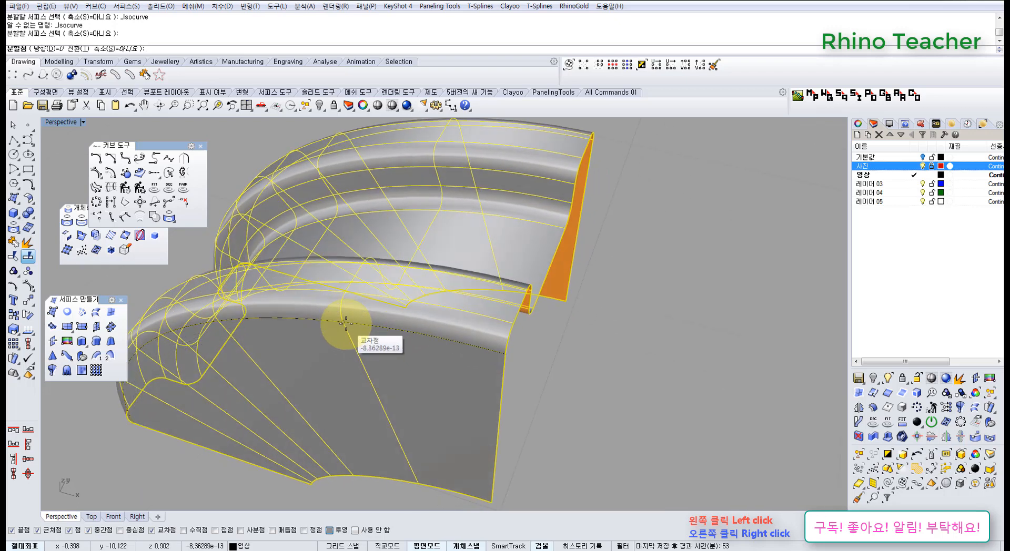
click(346, 323)
scroll(600, 353, down, 3)
right_drag(593, 349, 371, 328)
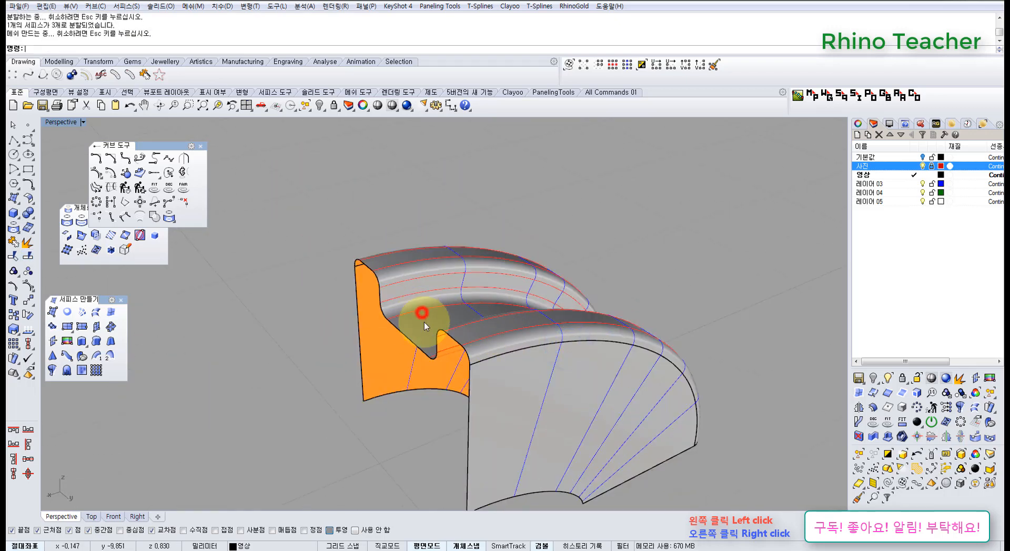
Step: Delete the two flat side walls split off the half collar
click(521, 398)
key(Delete)
click(368, 371)
key(Delete)
Step: Mirror the trimmed half collar in the Top view across the vertical line through its straight centre edge
scroll(320, 348, down, 5)
right_drag(296, 343, 544, 376)
click(455, 334)
right_drag(509, 333, 510, 381)
middle_click(511, 382)
click(444, 377)
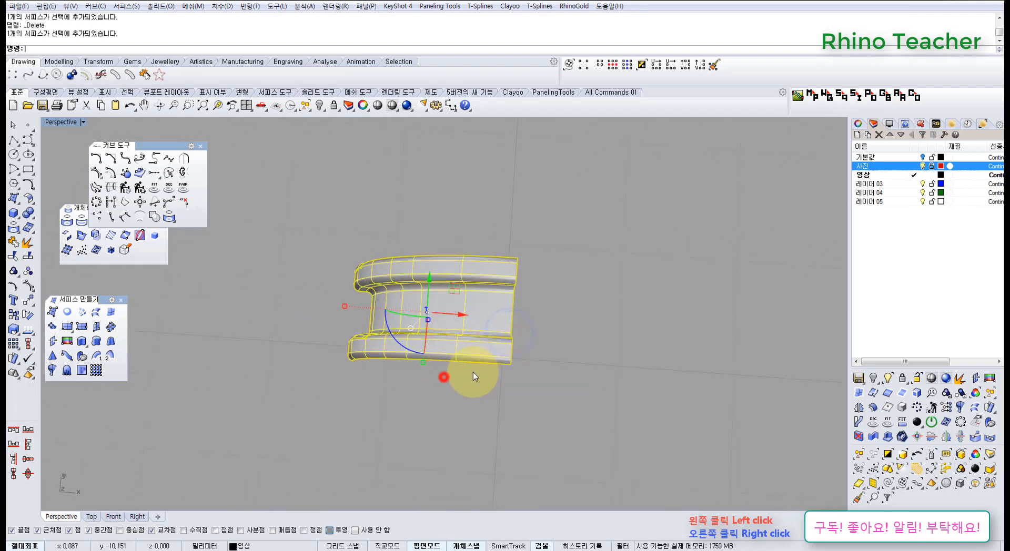
key(ctrl+F1)
scroll(452, 384, down, 14)
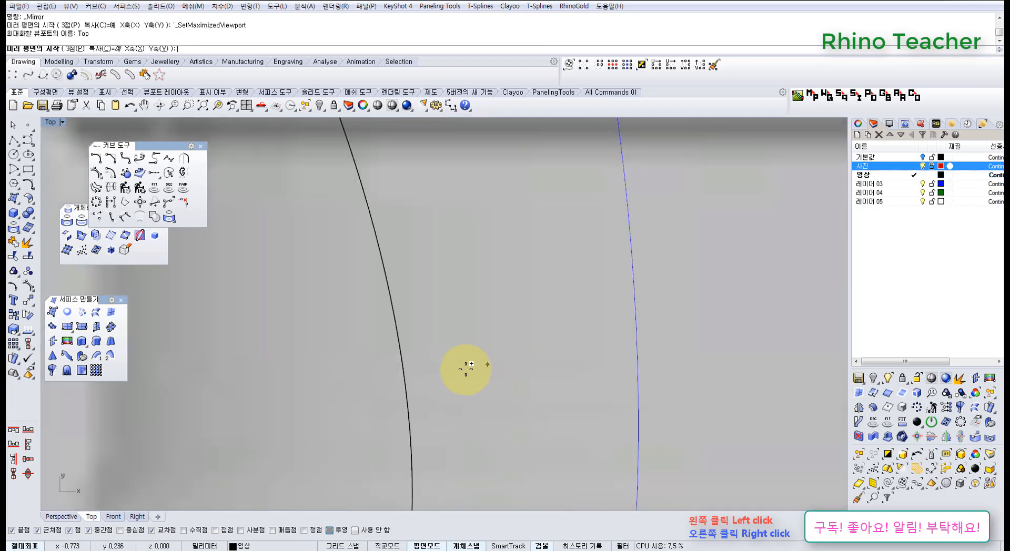
right_drag(550, 412, 440, 294)
scroll(441, 295, down, 6)
right_drag(451, 426, 453, 263)
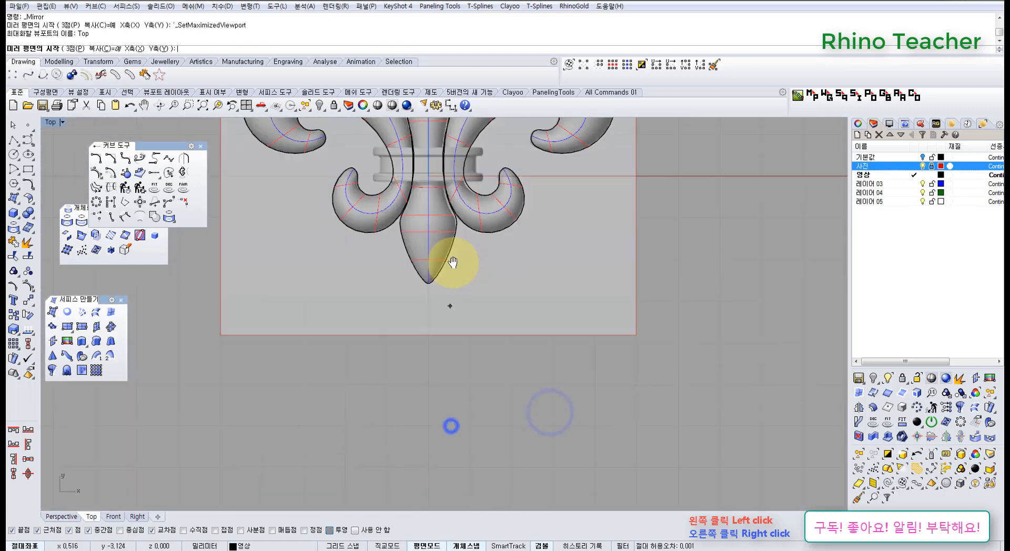
key(F4)
scroll(454, 383, down, 6)
right_drag(535, 382, 327, 364)
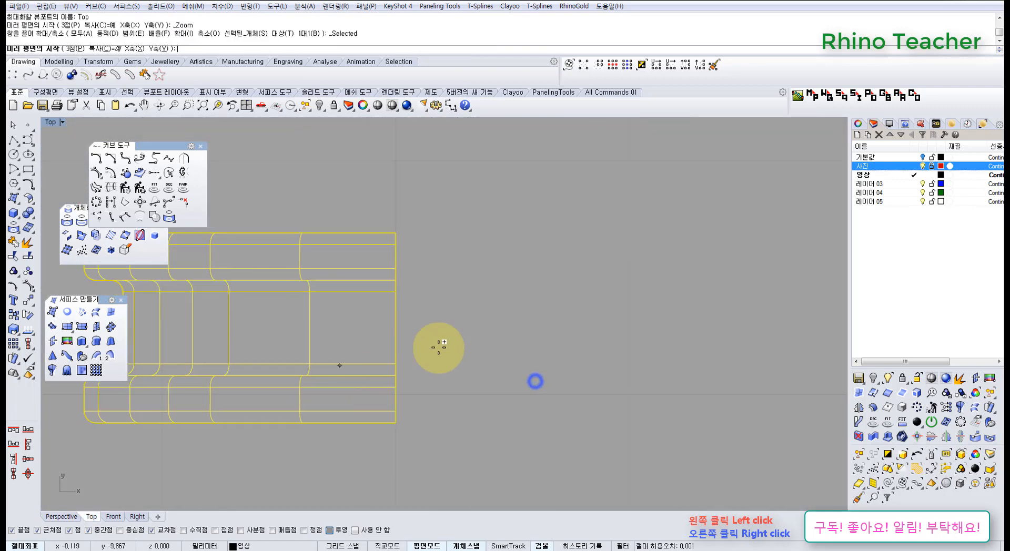
click(400, 247)
click(406, 457)
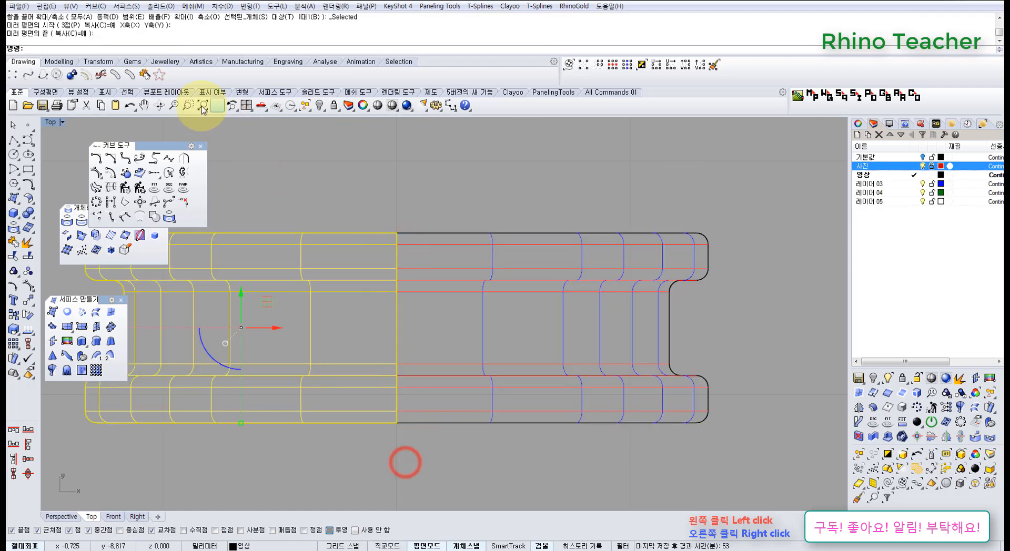
Step: Join the two mirrored collar halves into one polysurface and return to the Perspective view
click(435, 186)
scroll(438, 190, down, 8)
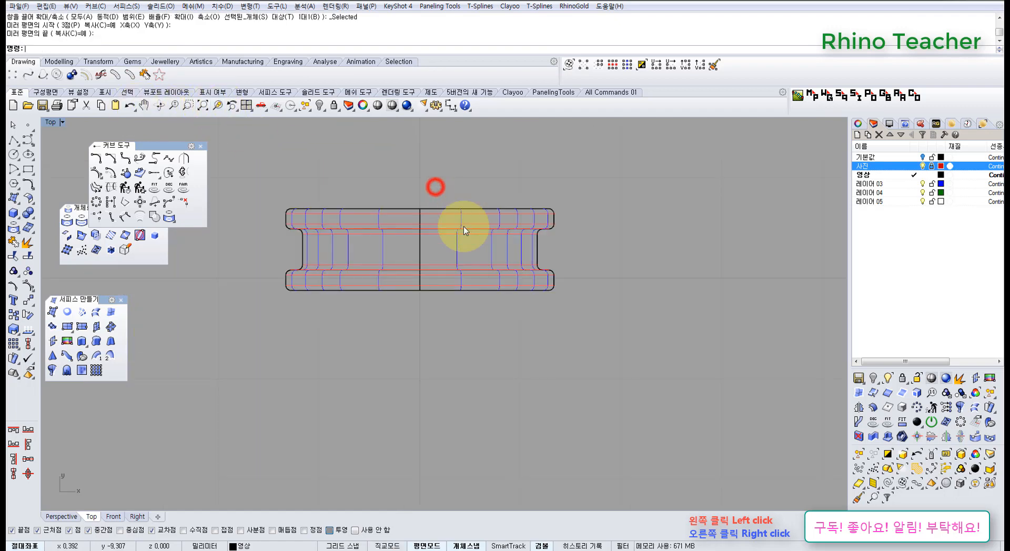
right_drag(455, 242, 399, 317)
drag(461, 261, 301, 360)
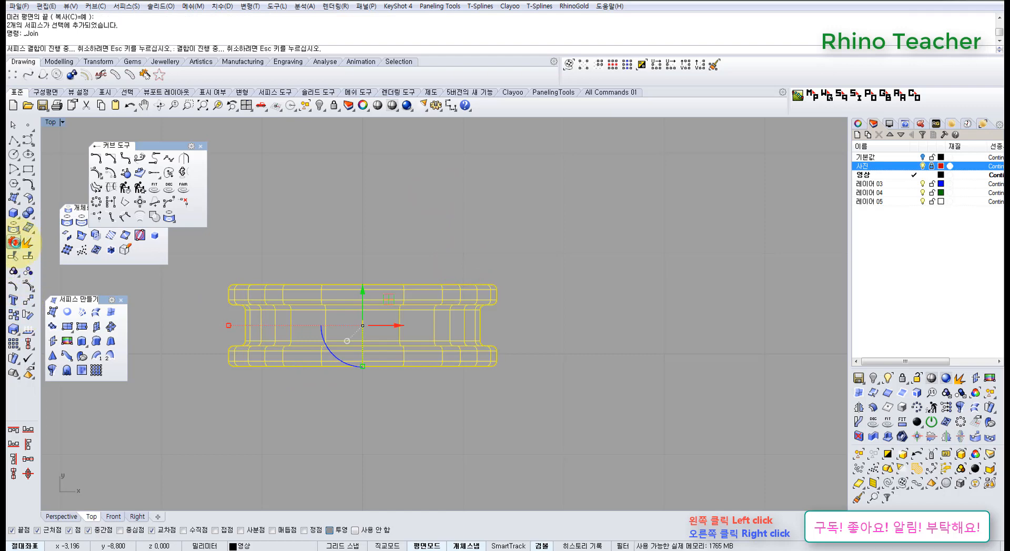
right_drag(383, 248, 362, 291)
key(ctrl+F4)
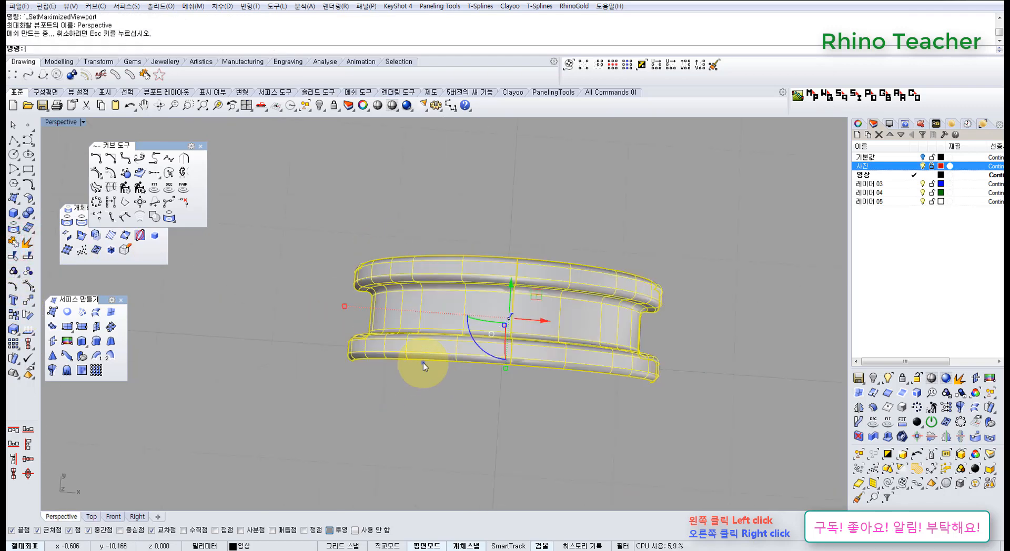
right_drag(423, 362, 445, 247)
shift+right_drag(457, 287, 344, 303)
click(319, 408)
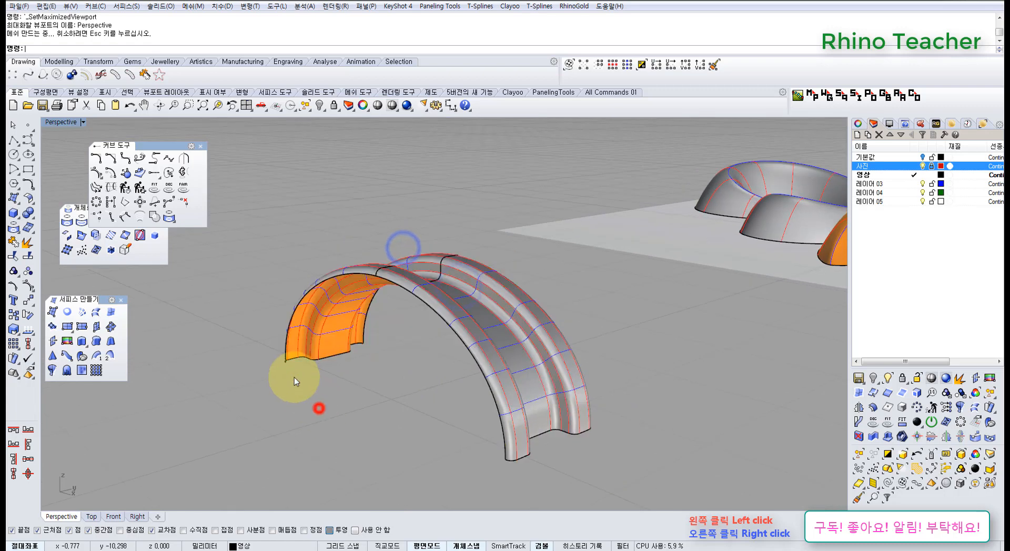
Step: Draw a straight polyline between the two lower end points of the collar's front arch
right_drag(295, 377, 258, 315)
click(13, 141)
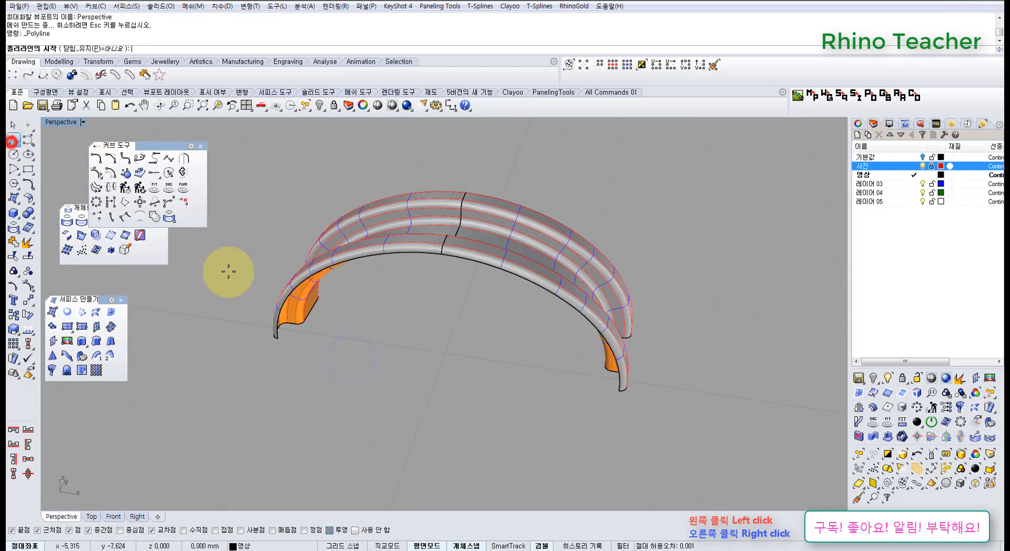
click(278, 339)
click(616, 392)
right_click(615, 392)
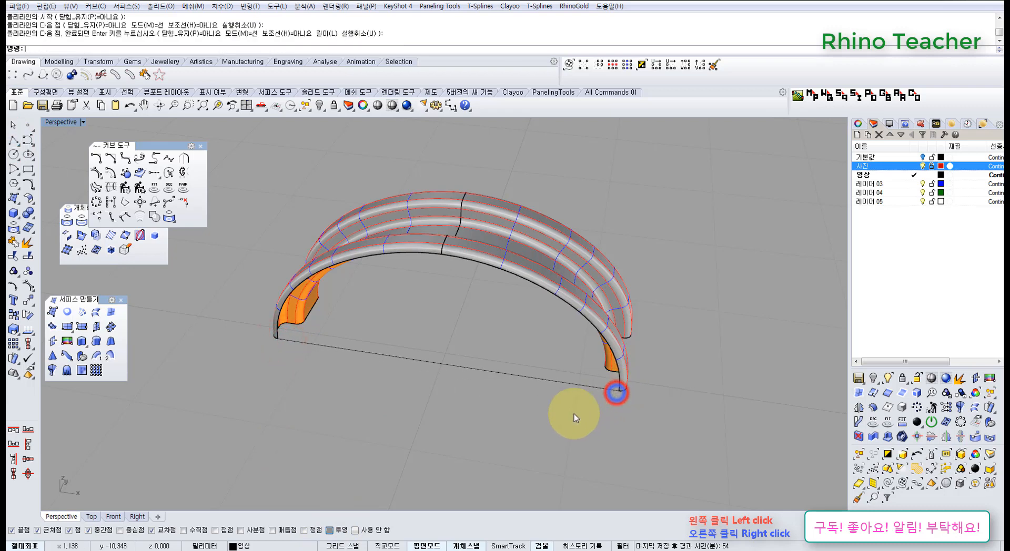
Step: Create a planar surface closing the collar's front side from the straight base line and the arched edge
right_drag(561, 413, 522, 395)
mouse_move(401, 304)
right_down()
mouse_move(401, 327)
mouse_move(424, 345)
mouse_move(377, 311)
mouse_move(388, 279)
mouse_move(472, 313)
right_up()
mouse_move(475, 277)
right_down()
mouse_move(440, 293)
mouse_move(474, 279)
right_up()
click(476, 281)
click(487, 342)
right_drag(453, 344, 256, 262)
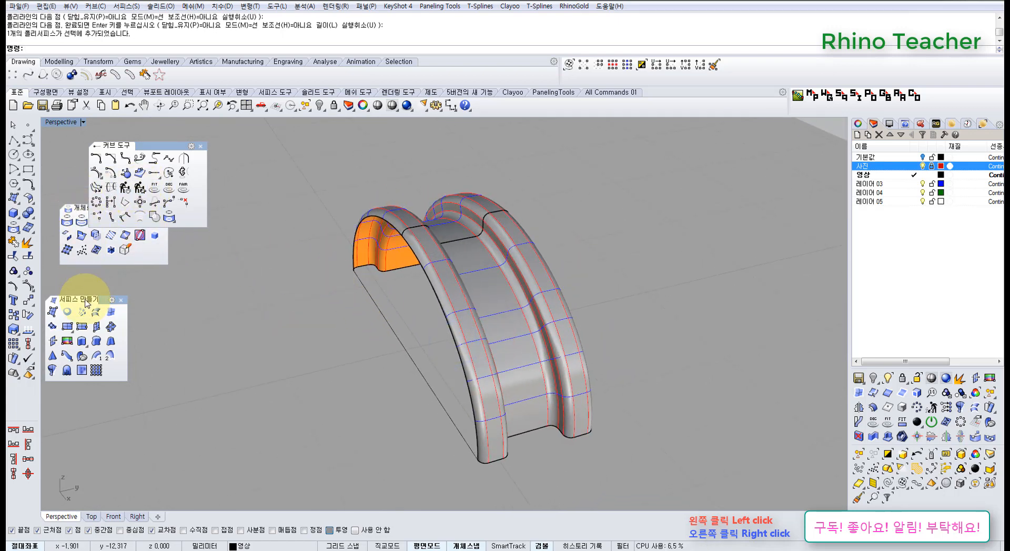
click(68, 312)
click(380, 307)
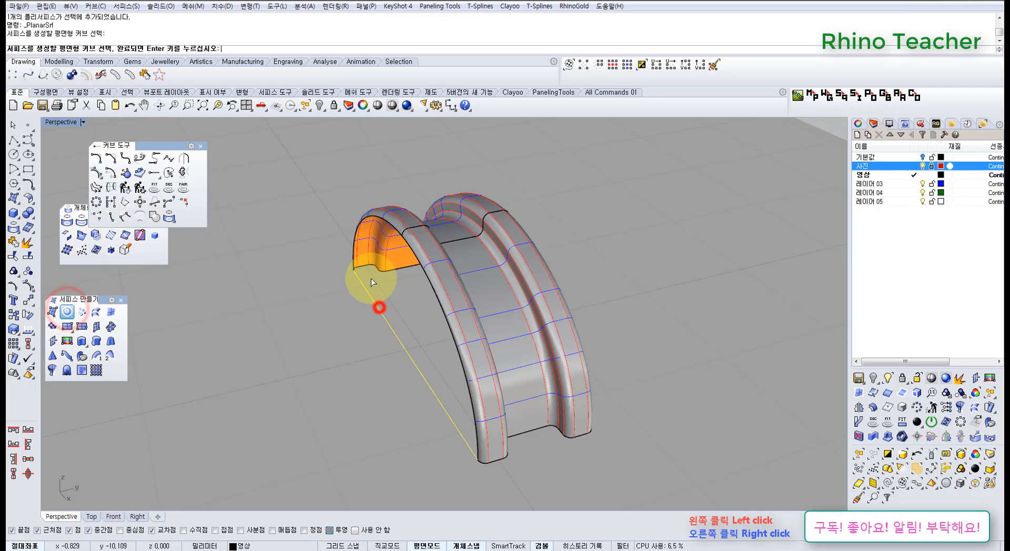
click(362, 225)
right_click(412, 251)
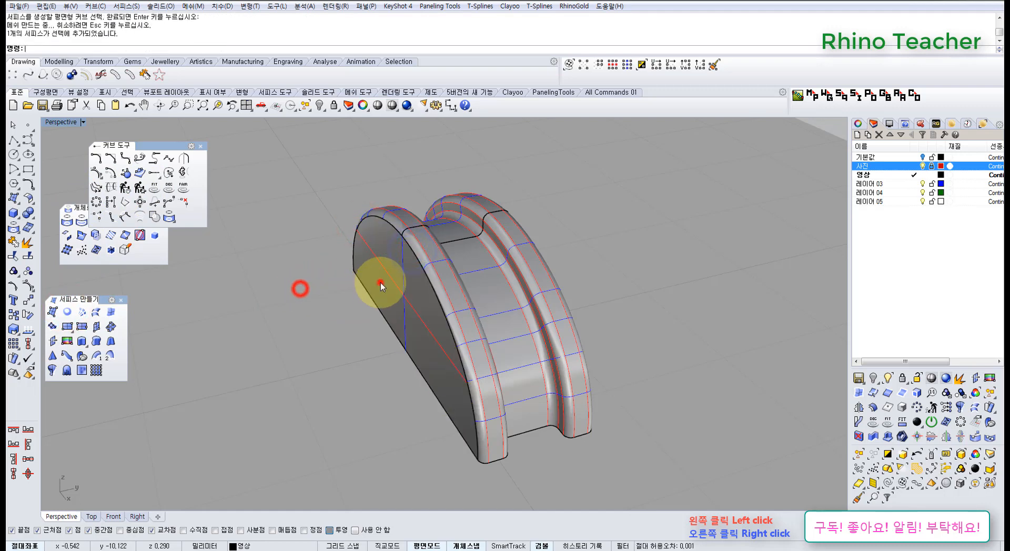
Step: Mirror the planar side face to the collar's opposite side in the Top view, across the collar's horizontal midline
right_drag(380, 282, 438, 369)
key(ctrl+F1)
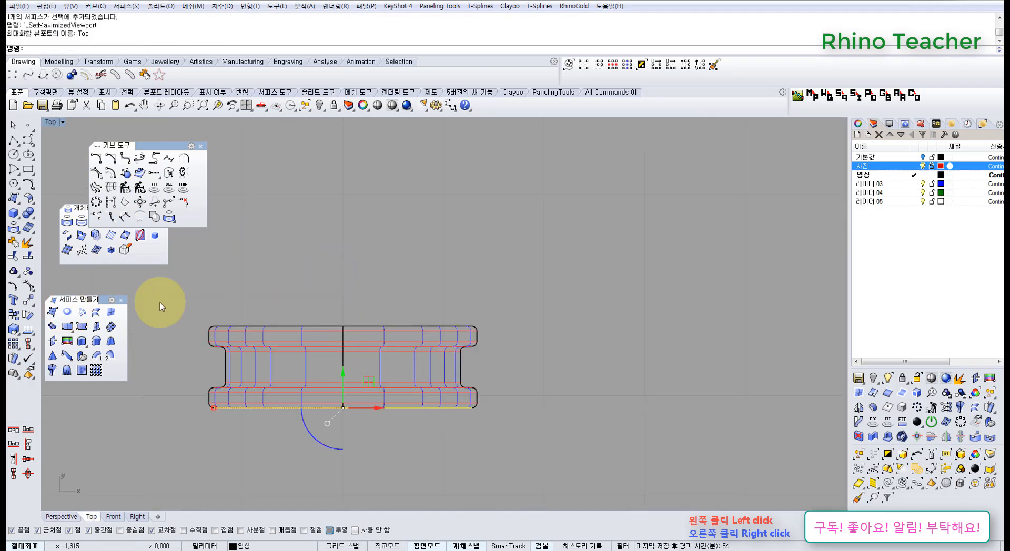
middle_click(181, 346)
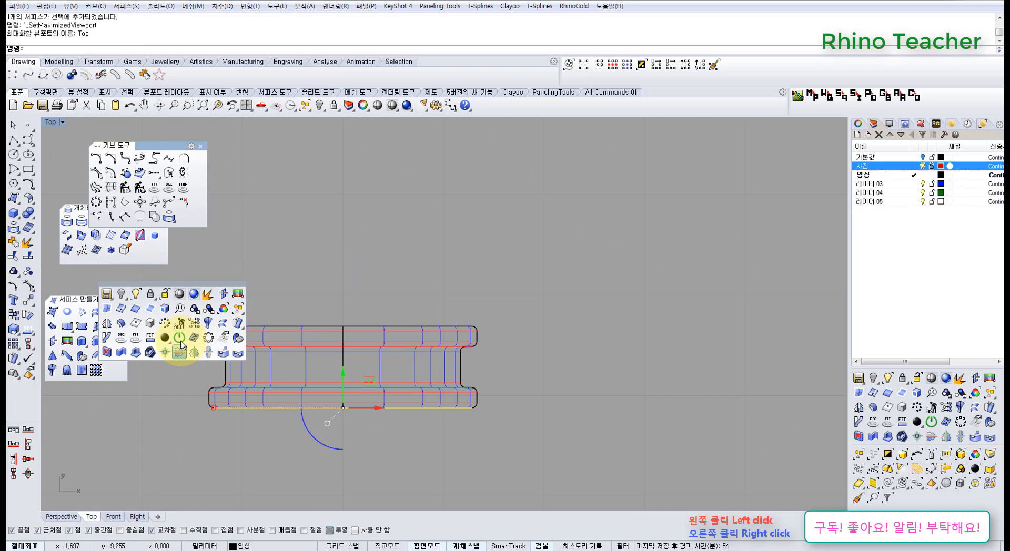
click(109, 323)
scroll(358, 382, up, 4)
click(336, 356)
click(617, 357)
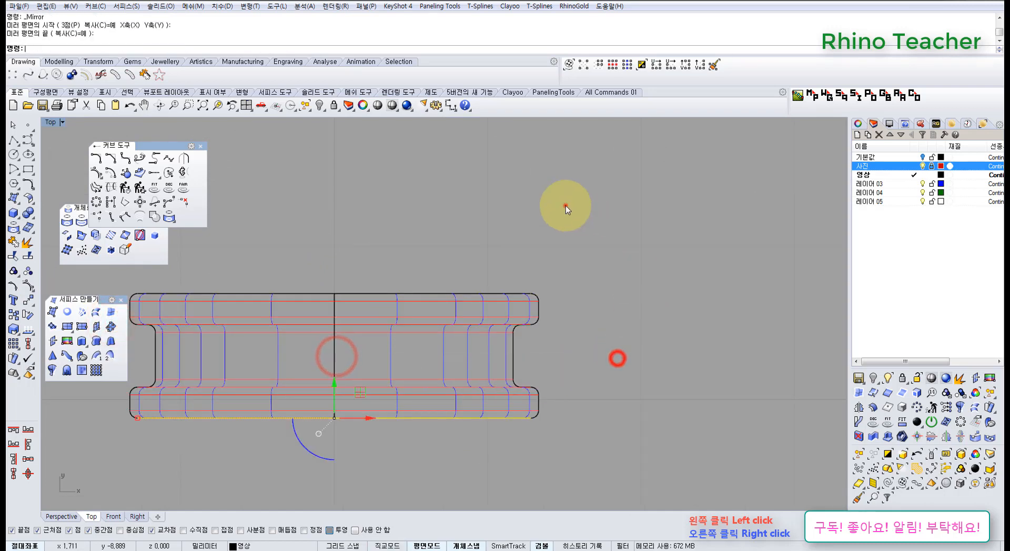
Step: Join the collar and its two planar side faces into one polysurface
click(566, 205)
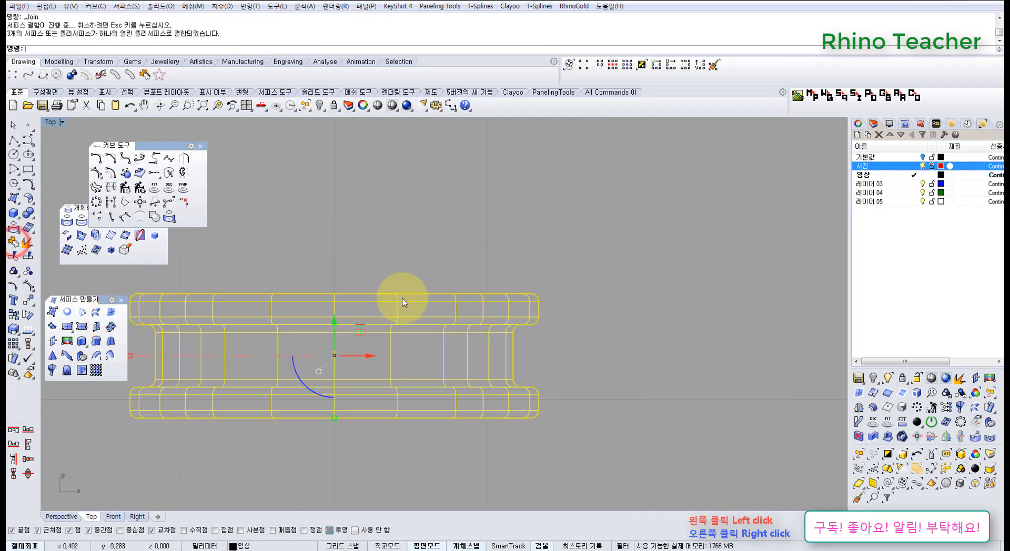
key(ctrl+F4)
right_drag(434, 363, 403, 210)
scroll(428, 328, up, 5)
key(Escape)
right_drag(426, 328, 246, 281)
Step: Cap the planar opening on the underside of the joined collar
click(401, 302)
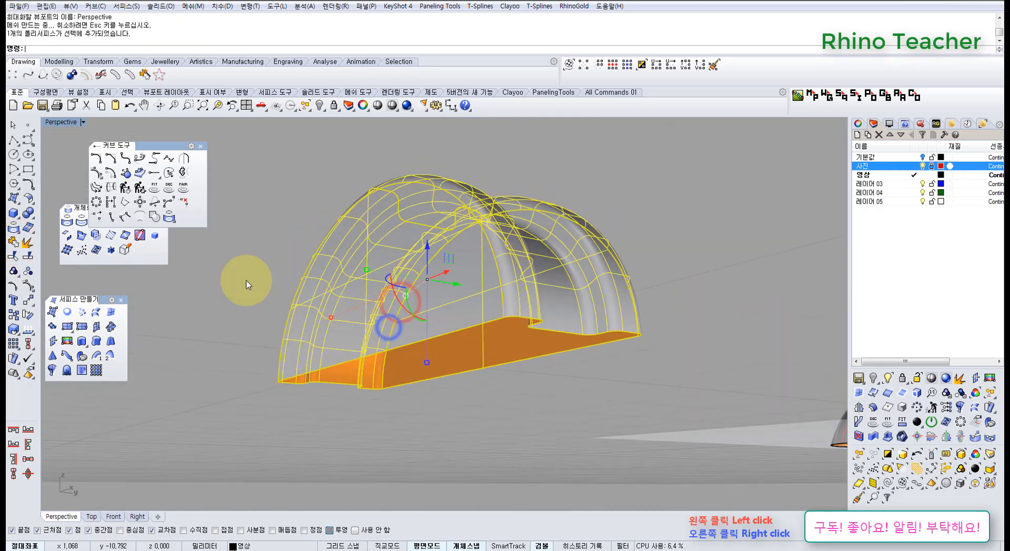
click(29, 213)
click(51, 235)
right_drag(228, 374, 327, 346)
Step: Move the collar 10 mm back onto the ornament in the Top view, along the positive Y direction
key(ctrl+F1)
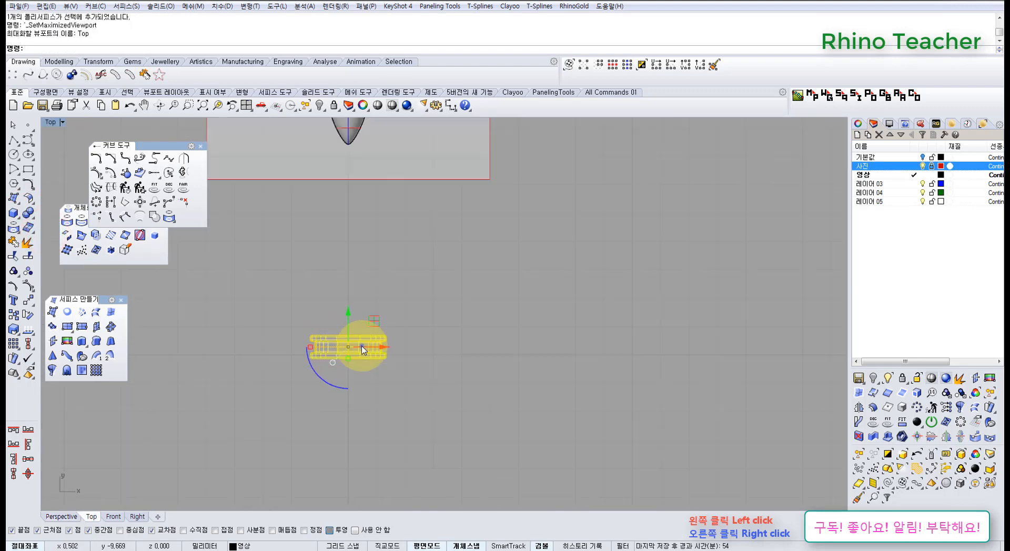
click(28, 301)
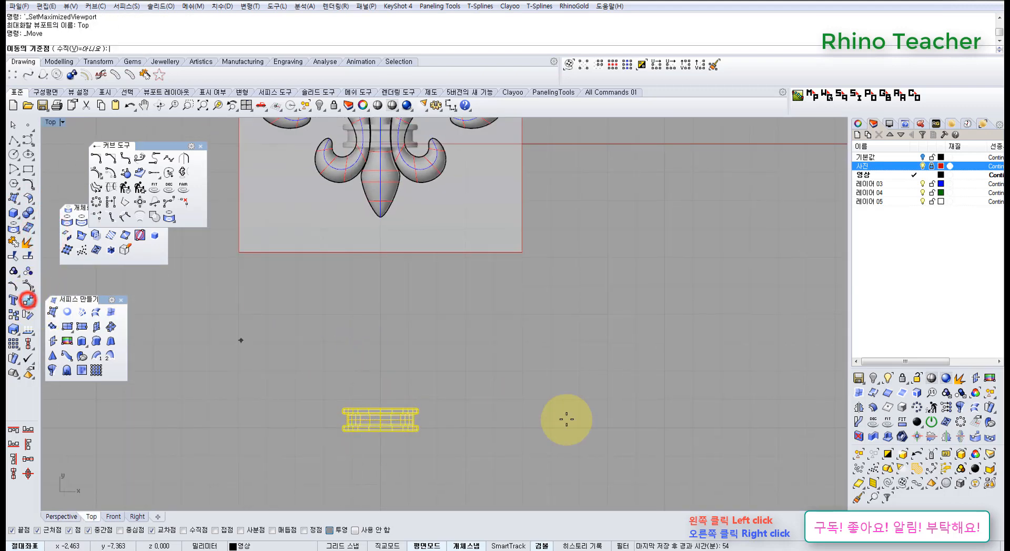
click(588, 452)
text(10)
key(Return)
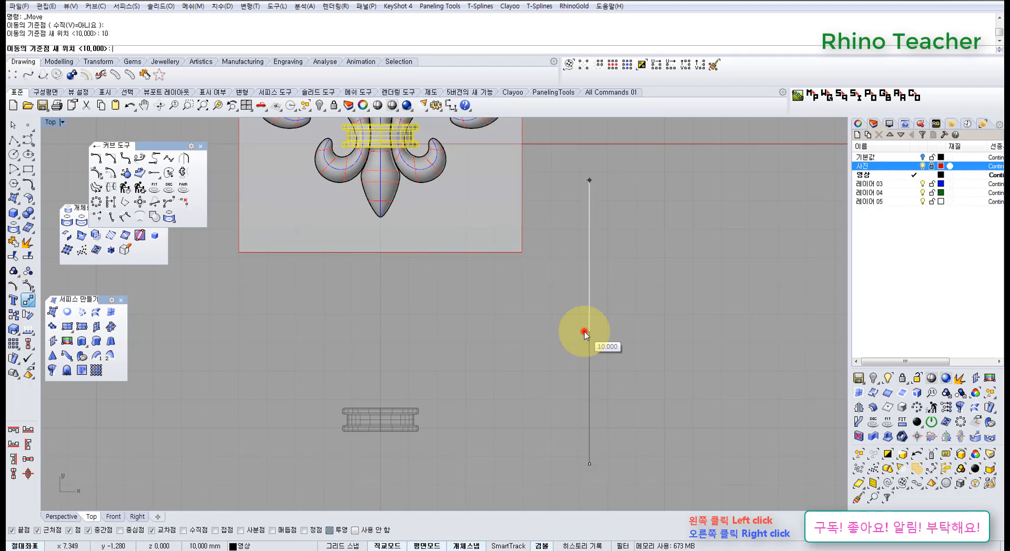
Step: Delete the leftover straight base line below the ornament and return to the Perspective view
scroll(519, 389, down, 4)
drag(493, 399, 437, 428)
right_drag(506, 399, 432, 433)
key(Delete)
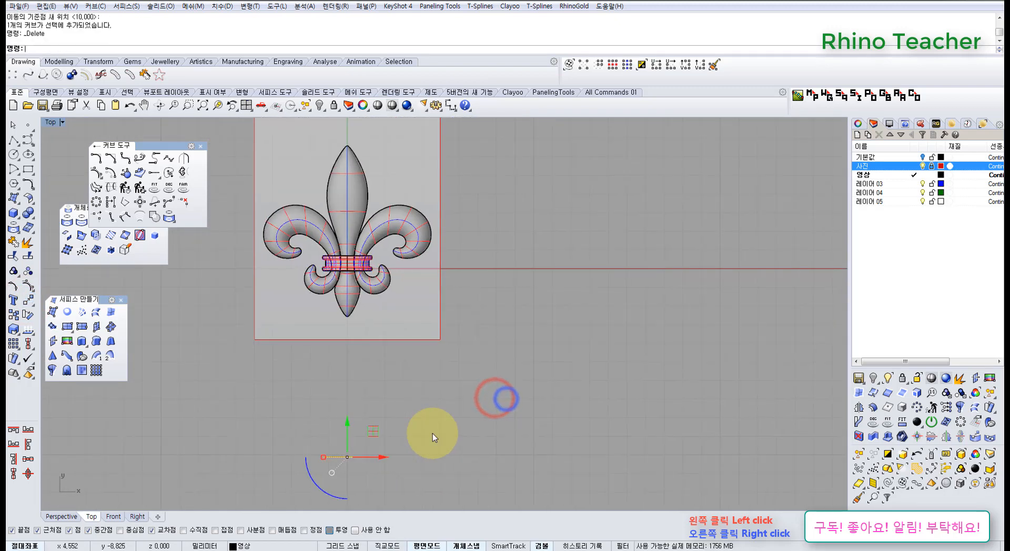
key(ctrl+F4)
scroll(464, 419, down, 6)
right_drag(490, 393, 495, 363)
scroll(501, 361, down, 6)
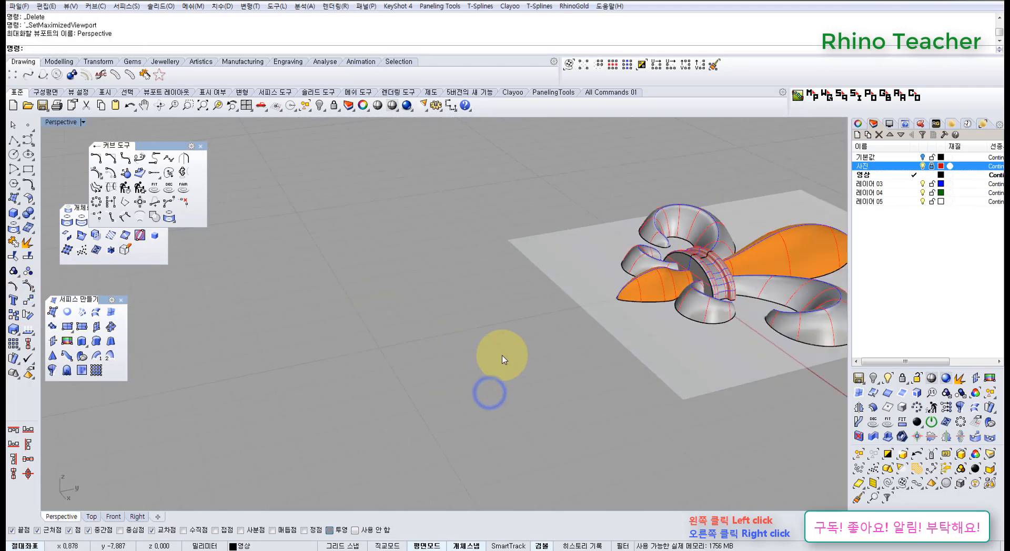
Step: Examine the repositioned collar up close in the Perspective view, checking its profile ridges and seam against the surrounding petals
shift+right_drag(605, 361, 465, 350)
scroll(512, 298, up, 6)
right_drag(511, 298, 495, 296)
click(496, 298)
key(F4)
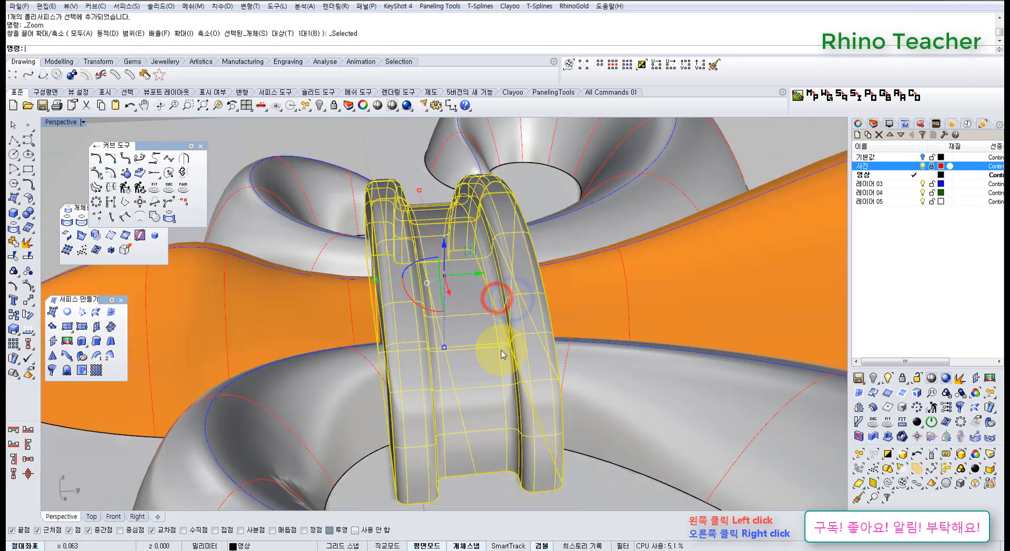
key(Escape)
right_drag(478, 367, 469, 279)
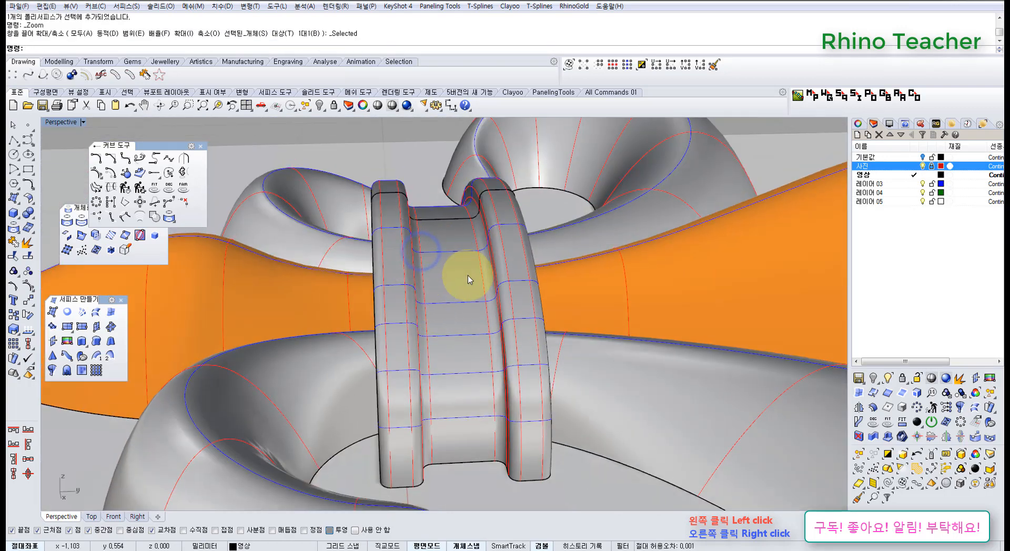
right_drag(425, 239, 426, 276)
right_drag(423, 238, 478, 204)
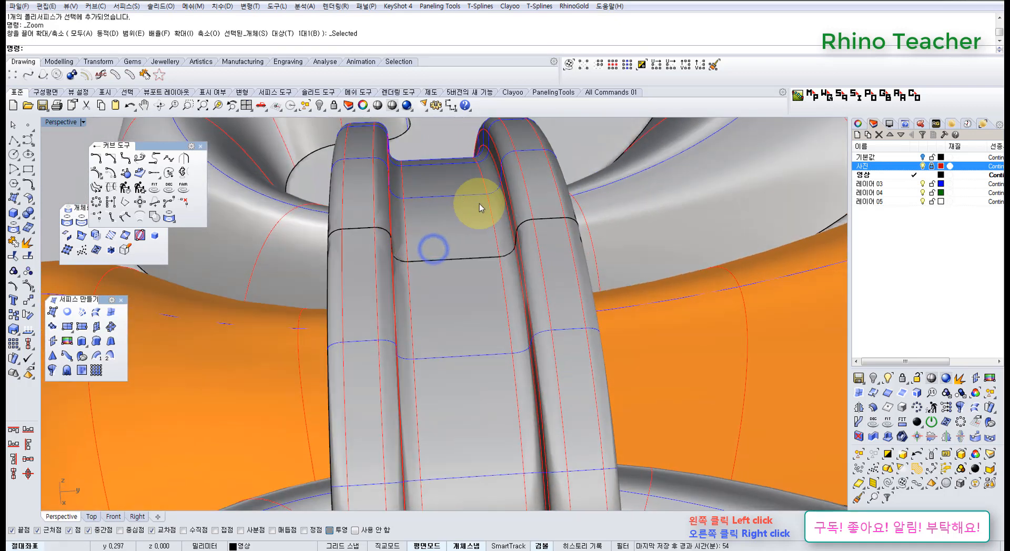
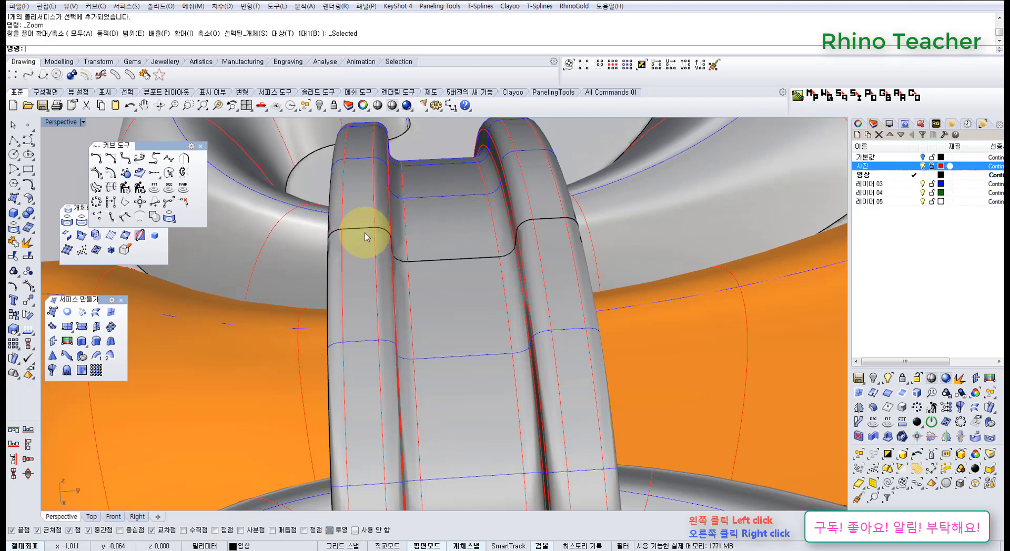
scroll(365, 235, down, 5)
right_drag(354, 229, 463, 322)
scroll(467, 270, down, 4)
scroll(526, 258, down, 3)
Step: Flip the surface direction of the central petal, accept the history break, and return to the Perspective view
click(556, 250)
key(ctrl+F1)
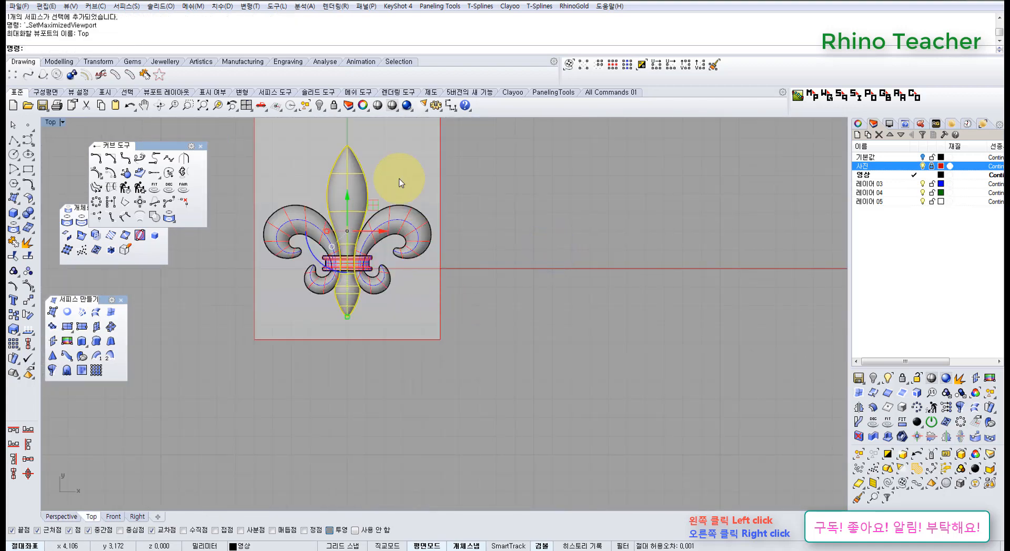
right_drag(290, 306, 322, 333)
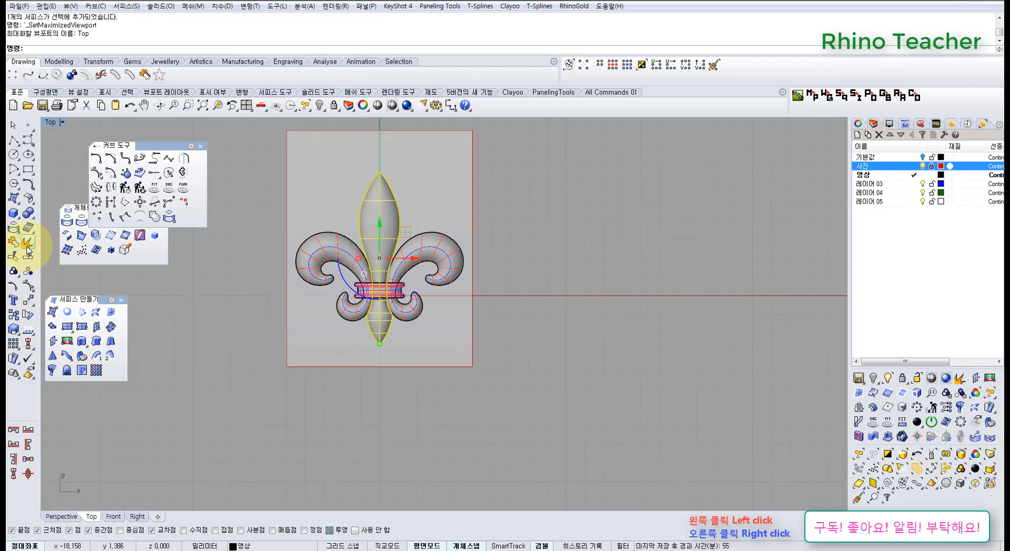
right_click(29, 327)
click(194, 351)
right_click(267, 369)
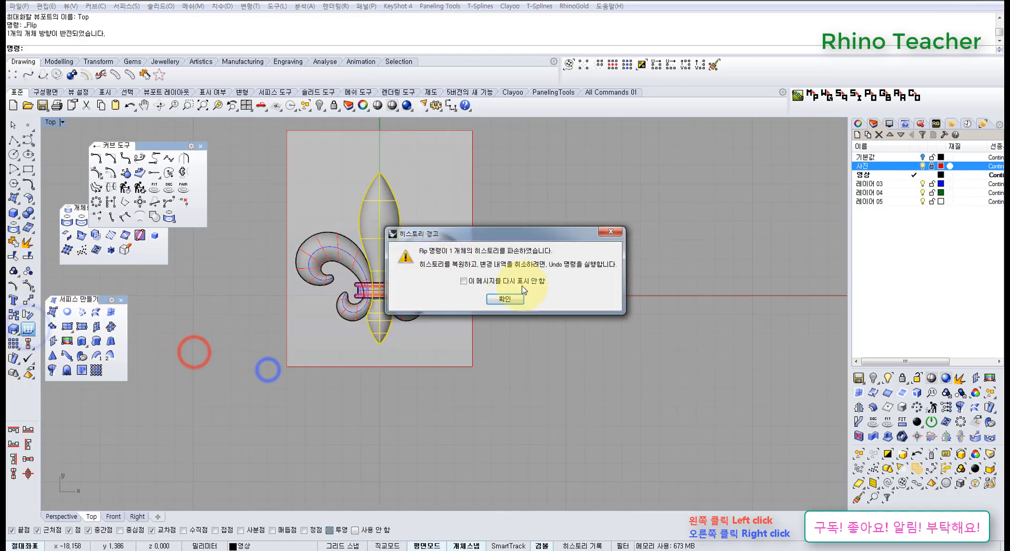
click(510, 297)
key(ctrl+F4)
right_drag(427, 405, 458, 388)
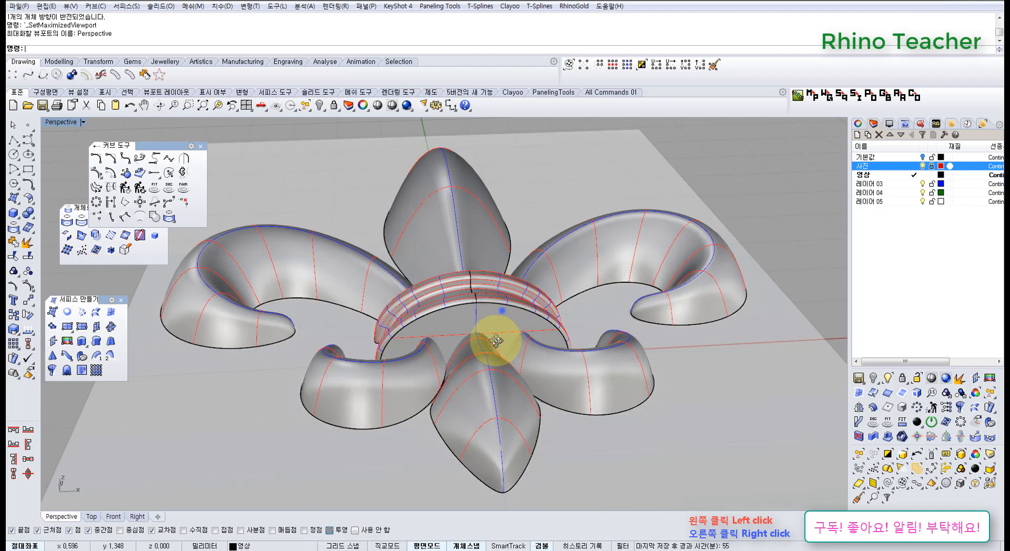
right_drag(496, 340, 477, 360)
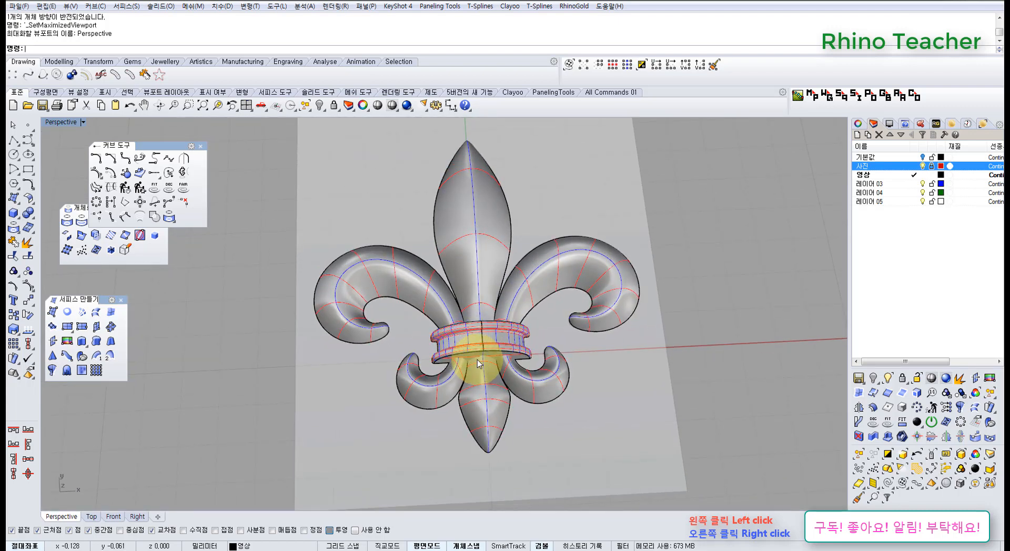
right_drag(523, 360, 496, 348)
Step: Review the ornament's separate parts in the Top view by highlighting the central petal, both curls and the collar
key(ctrl+F1)
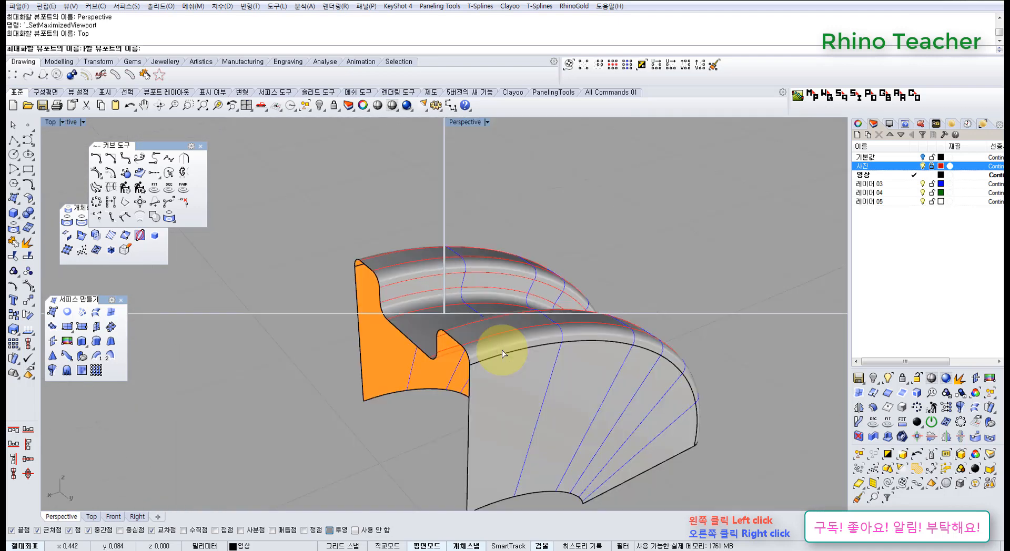
scroll(498, 347, down, 4)
scroll(413, 280, up, 10)
right_drag(436, 308, 437, 338)
scroll(441, 329, down, 6)
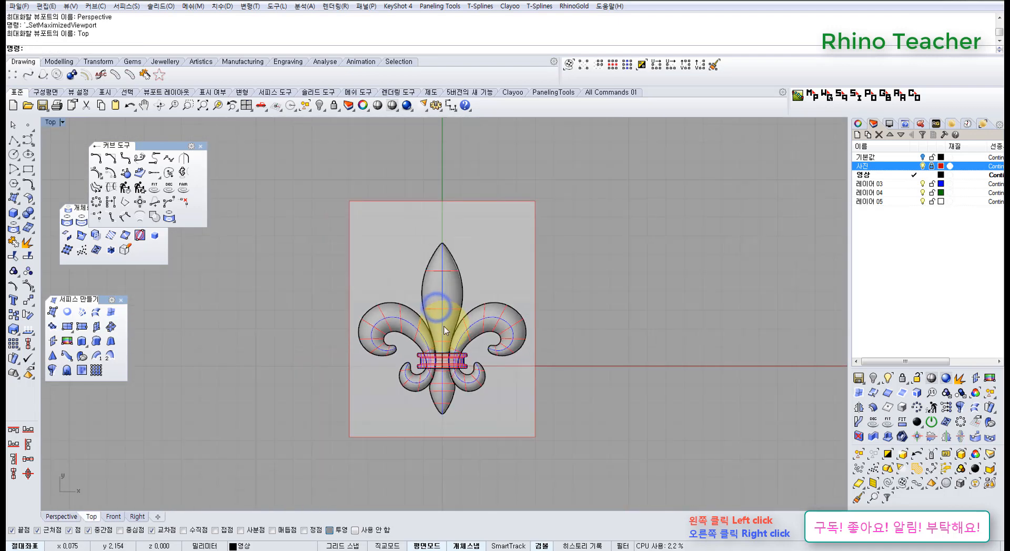
scroll(452, 309, up, 2)
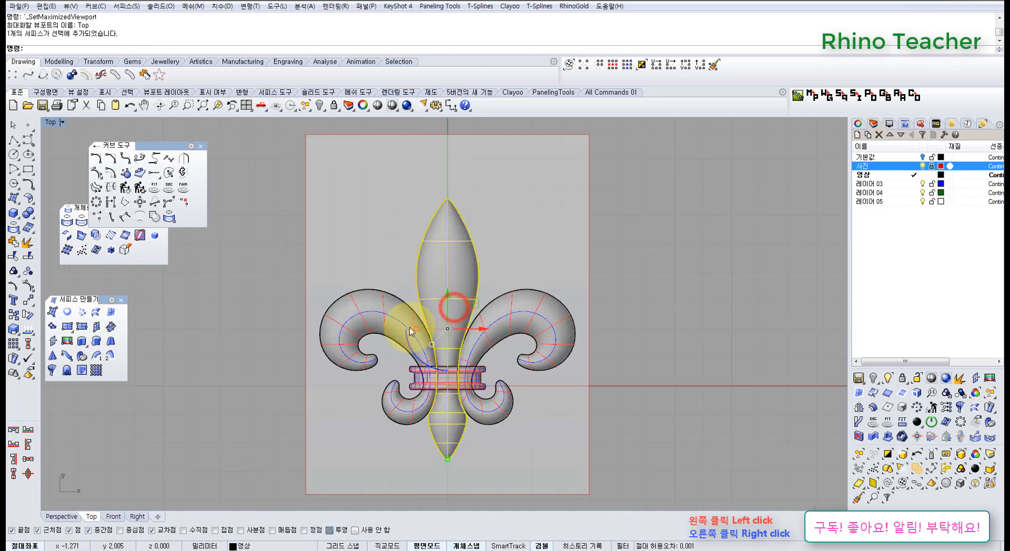
shift+click(384, 327)
scroll(383, 316, up, 4)
shift+click(449, 368)
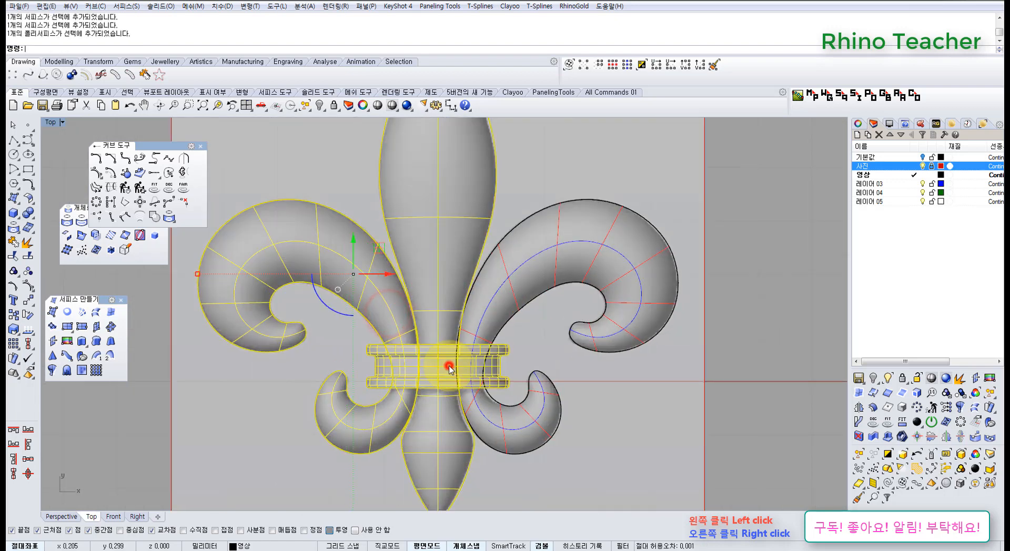
shift+click(479, 405)
scroll(478, 404, down, 5)
right_drag(460, 393, 528, 363)
click(670, 372)
scroll(531, 360, up, 10)
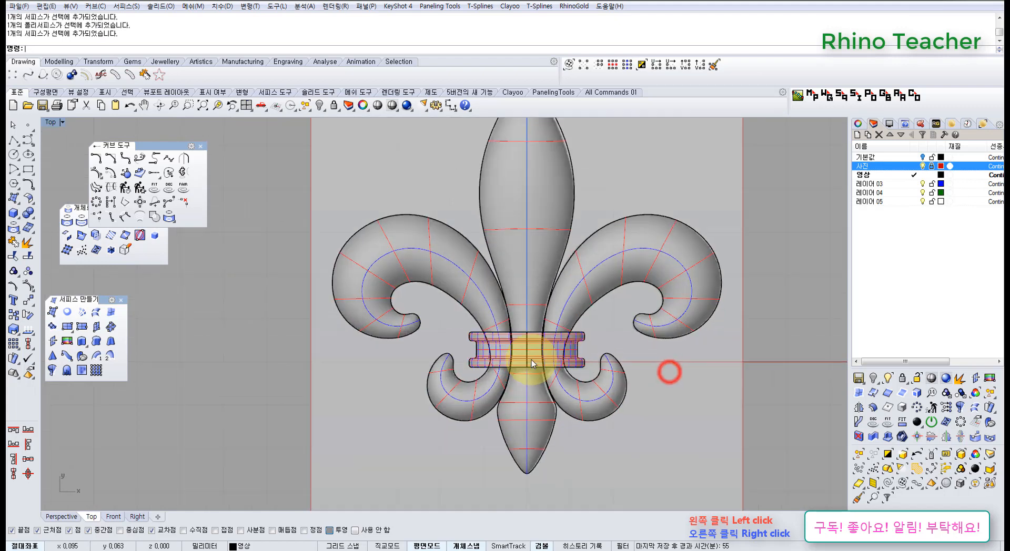
Step: Turn on the default layer (기본값) and examine its three finished ornament variants in the Perspective view
key(ctrl+F4)
right_drag(469, 320, 573, 251)
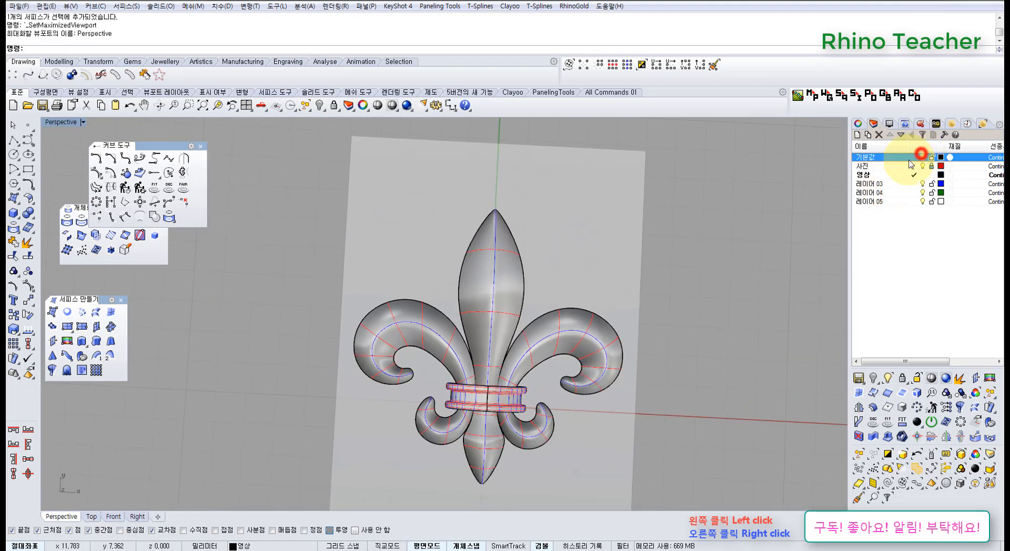
scroll(361, 270, down, 12)
shift+right_drag(335, 229, 424, 322)
scroll(298, 237, up, 8)
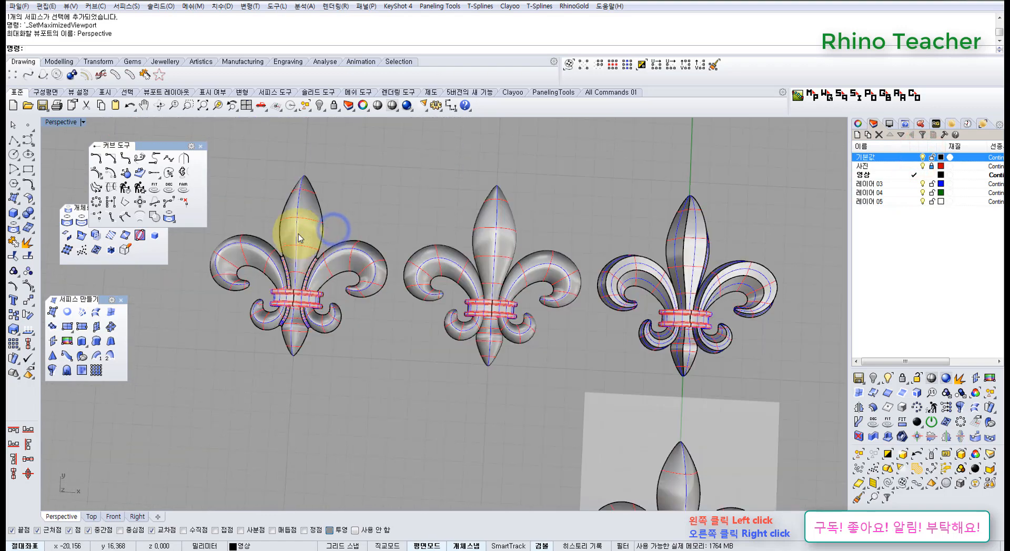
scroll(307, 253, up, 6)
right_drag(327, 342, 299, 374)
scroll(305, 362, down, 12)
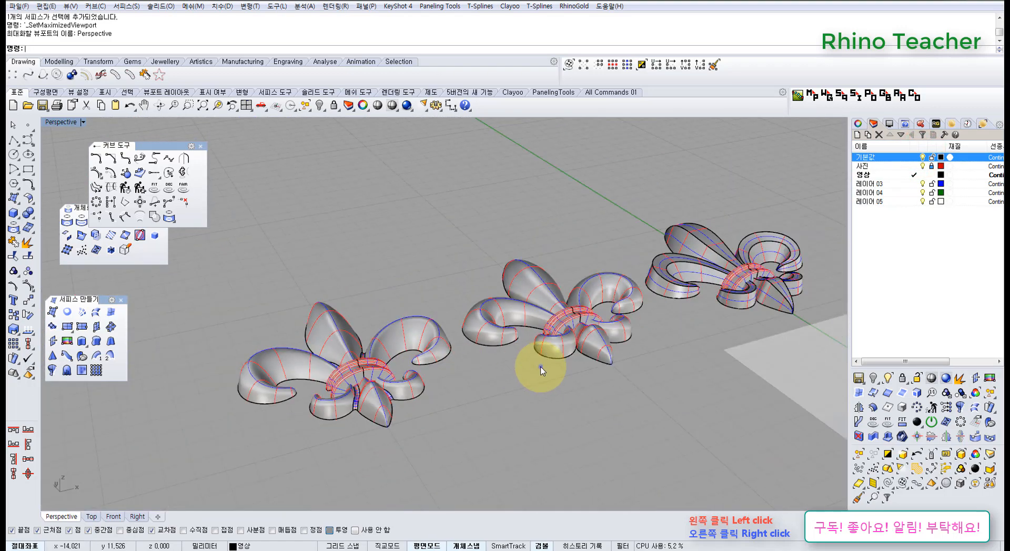
Step: Hide the three finished ornament variants behind the reference image, leaving only the current ornament
shift+right_drag(540, 367, 470, 332)
scroll(469, 332, down, 4)
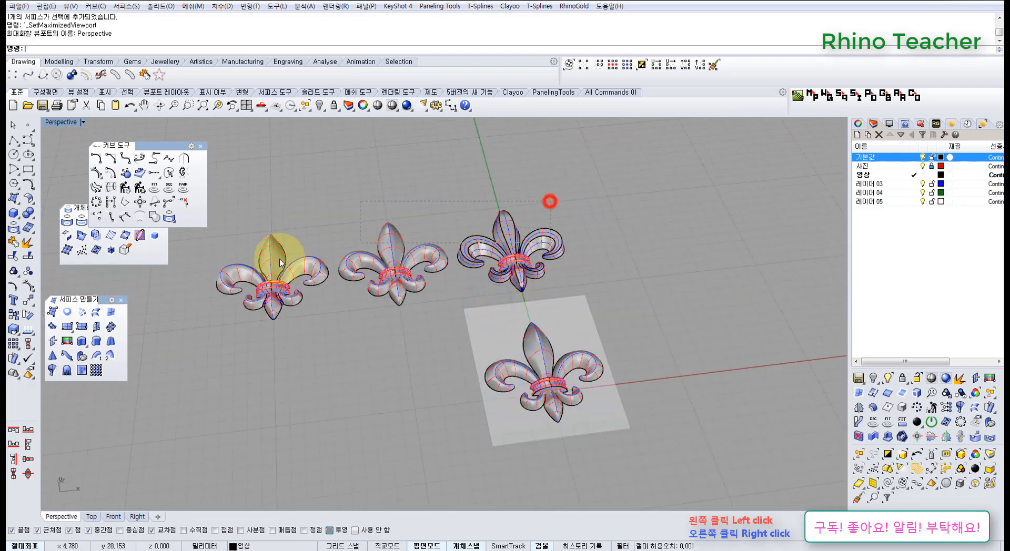
drag(280, 263, 321, 278)
key(ctrl+h)
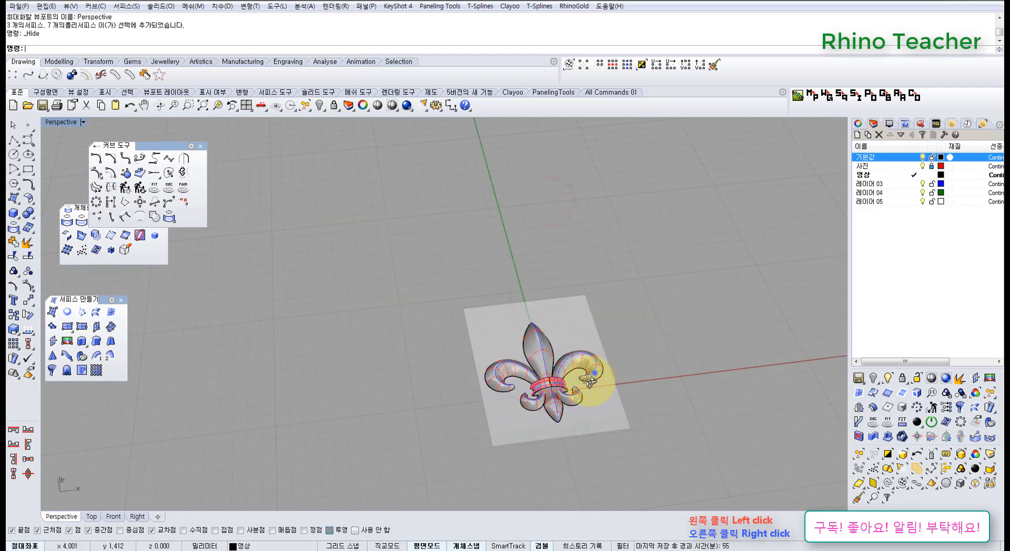
Step: Examine from several angles how the central petal meets the side curls just beyond the collar
scroll(512, 416, up, 10)
scroll(494, 345, down, 6)
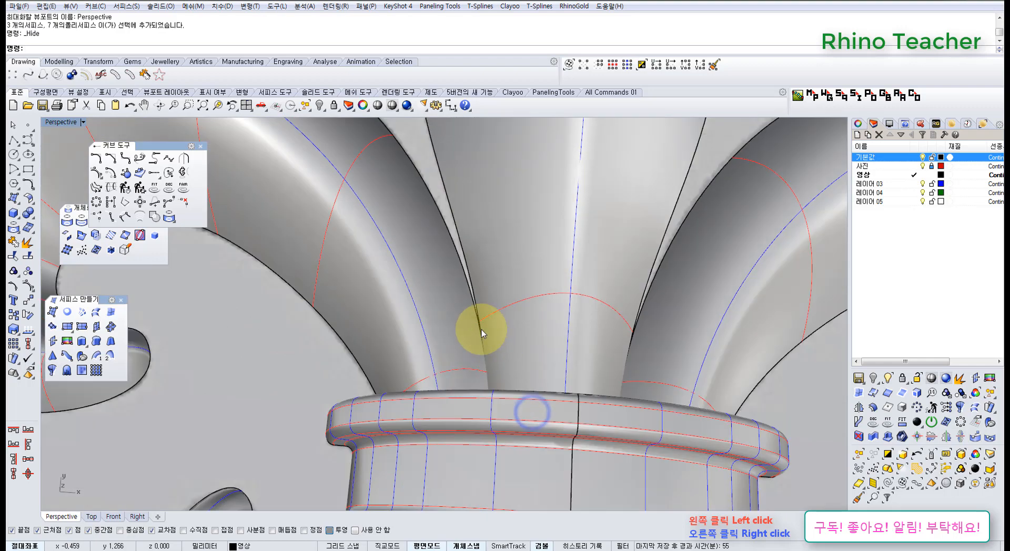
right_drag(480, 342, 655, 296)
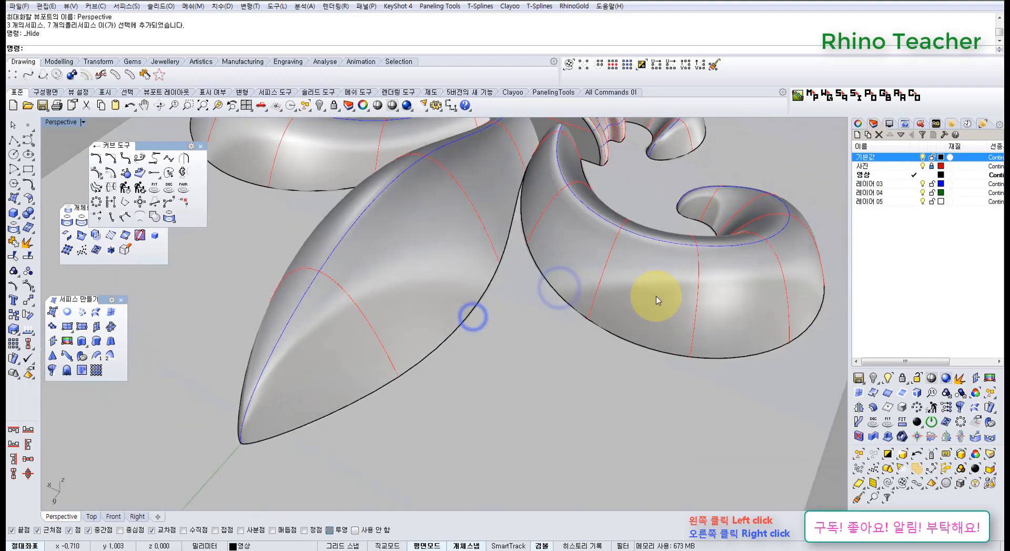
right_drag(593, 266, 498, 263)
scroll(506, 289, up, 6)
scroll(475, 228, down, 8)
scroll(475, 227, up, 5)
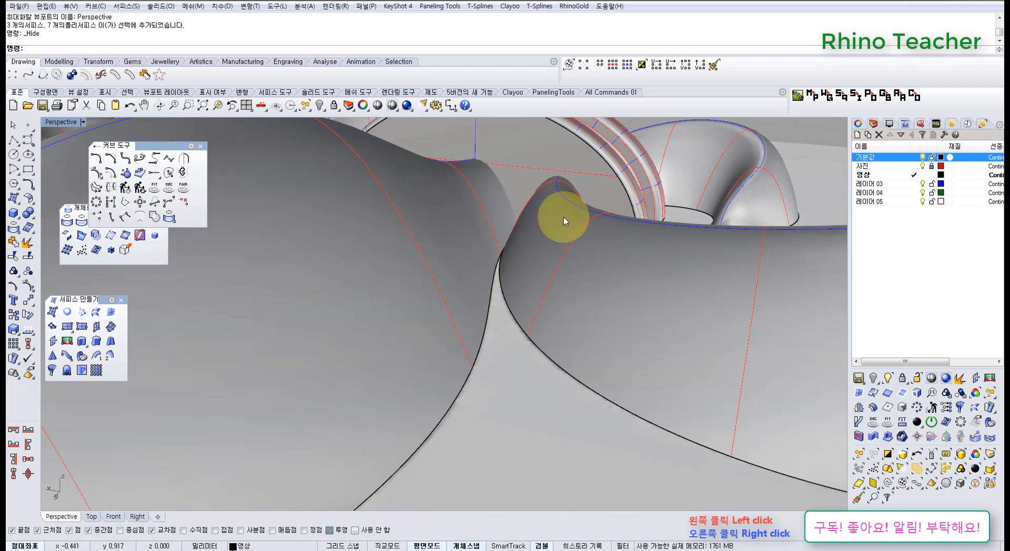
scroll(565, 216, down, 7)
right_drag(570, 214, 496, 356)
scroll(503, 390, up, 3)
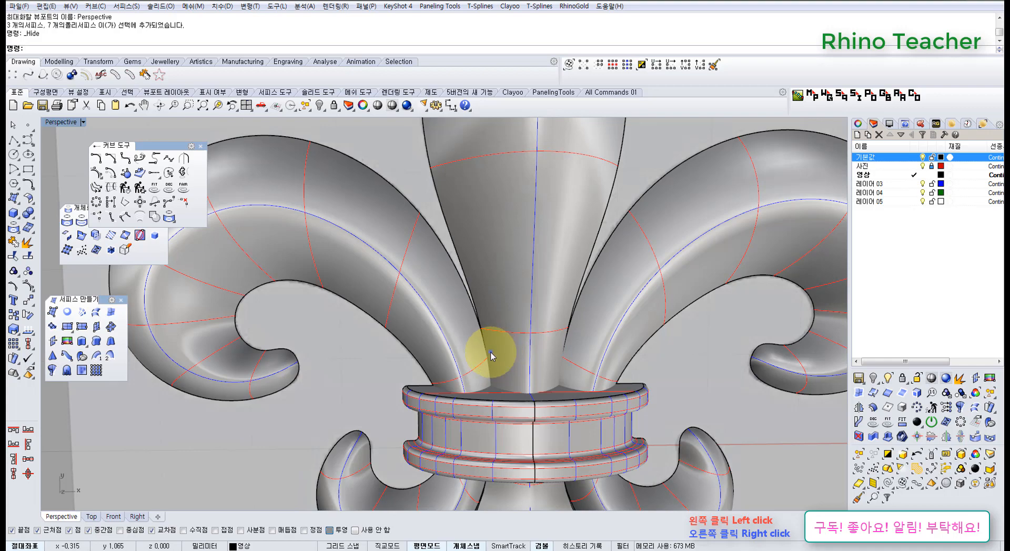
right_drag(490, 353, 481, 334)
scroll(473, 283, up, 6)
right_drag(474, 286, 498, 349)
right_drag(497, 351, 526, 282)
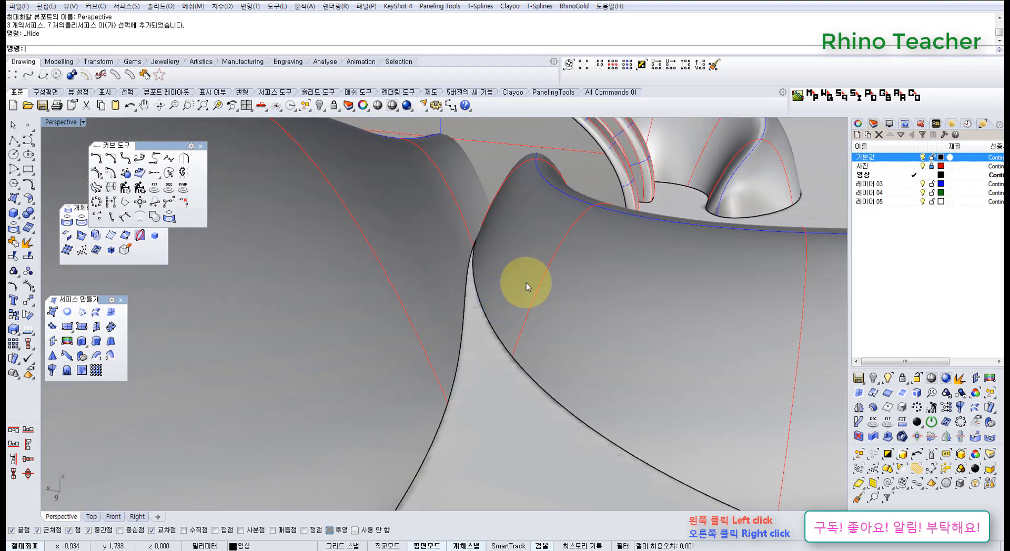
right_drag(532, 288, 457, 349)
mouse_move(467, 362)
right_down()
mouse_move(419, 422)
mouse_move(426, 385)
mouse_move(406, 382)
mouse_move(361, 405)
mouse_move(376, 417)
mouse_move(372, 388)
mouse_move(425, 283)
right_up()
scroll(385, 355, up, 4)
scroll(402, 335, down, 2)
right_drag(369, 356, 375, 336)
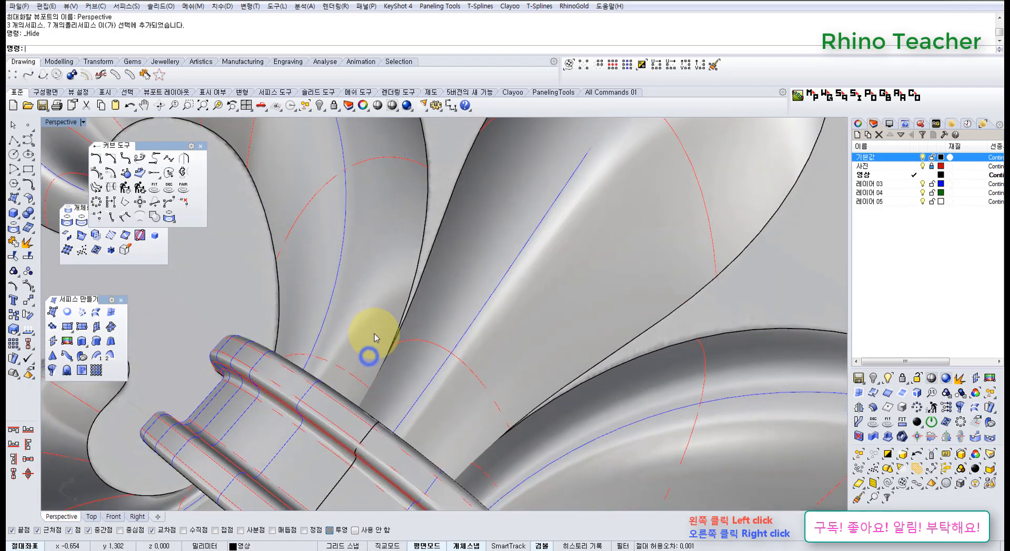
mouse_move(371, 379)
right_down()
mouse_move(309, 428)
mouse_move(338, 362)
mouse_move(521, 296)
mouse_move(532, 316)
mouse_move(509, 379)
mouse_move(482, 331)
mouse_move(458, 360)
right_up()
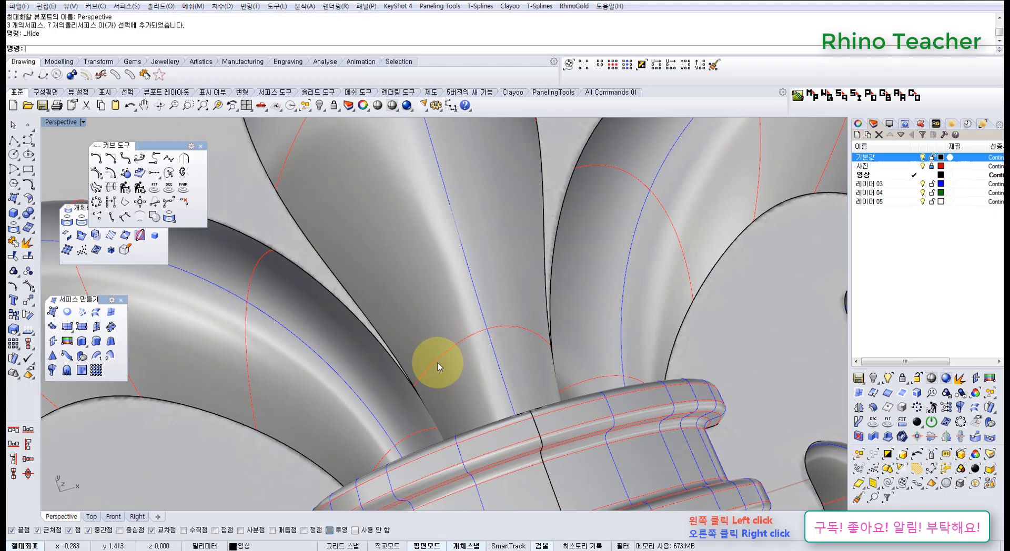
right_drag(438, 363, 319, 289)
right_drag(394, 340, 337, 265)
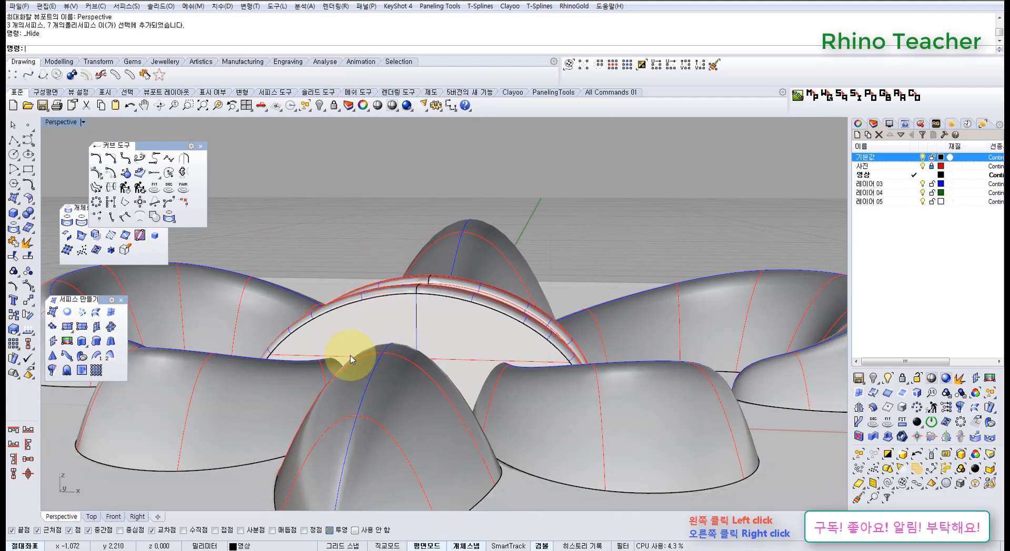
mouse_move(358, 304)
right_down()
mouse_move(379, 368)
mouse_move(417, 368)
mouse_move(412, 405)
mouse_move(429, 389)
mouse_move(419, 405)
mouse_move(476, 466)
mouse_move(411, 371)
mouse_move(424, 365)
mouse_move(402, 349)
right_up()
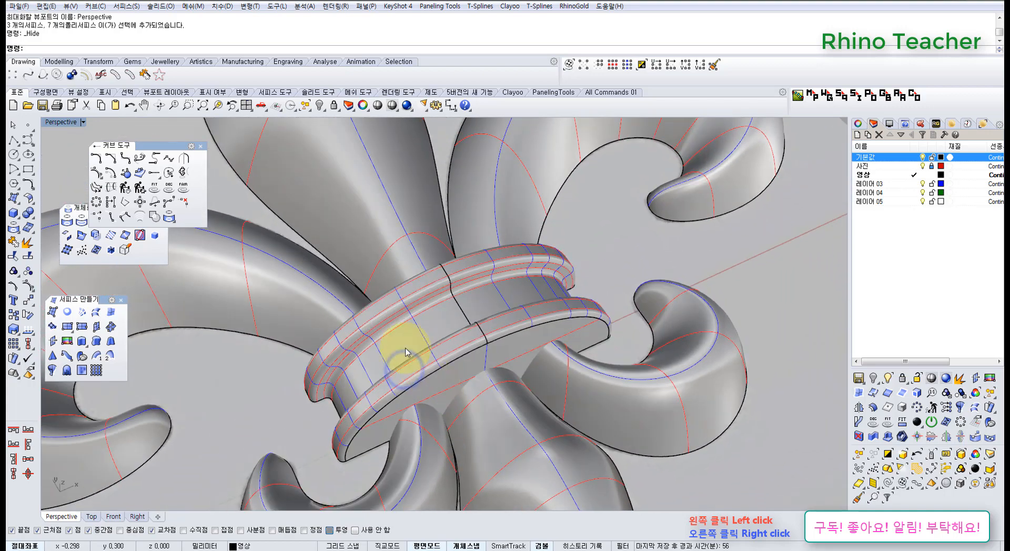
Step: Try to fillet the left curl surface and the central petal with a surface fillet radius of 1
scroll(384, 333, up, 6)
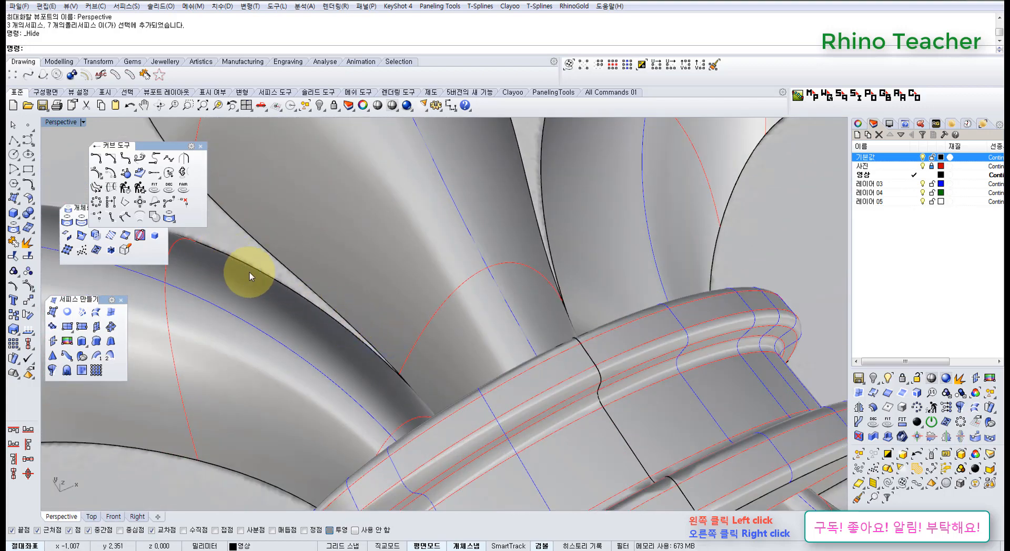
scroll(249, 273, down, 4)
mouse_move(277, 308)
right_down()
mouse_move(333, 338)
mouse_move(295, 316)
right_up()
click(28, 199)
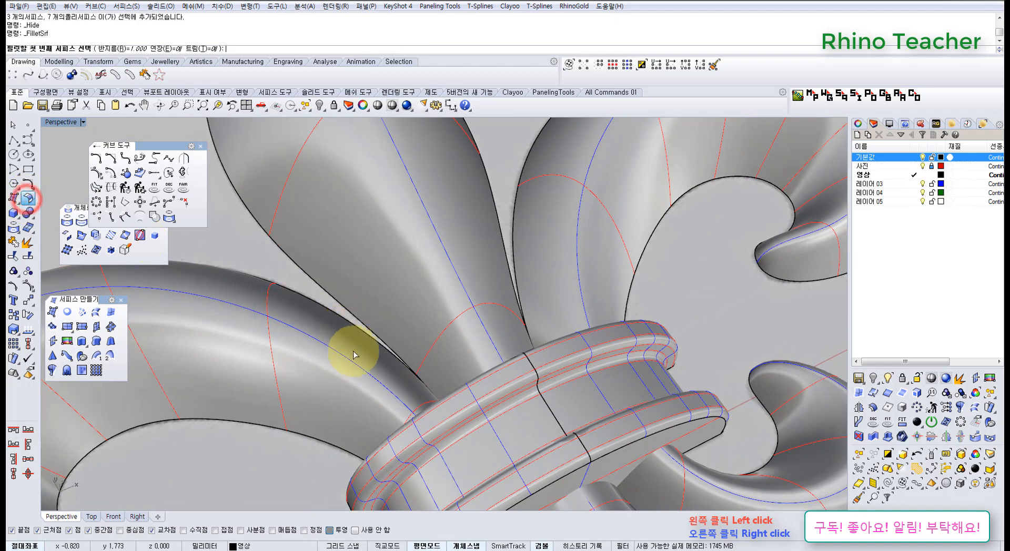
click(382, 369)
click(395, 339)
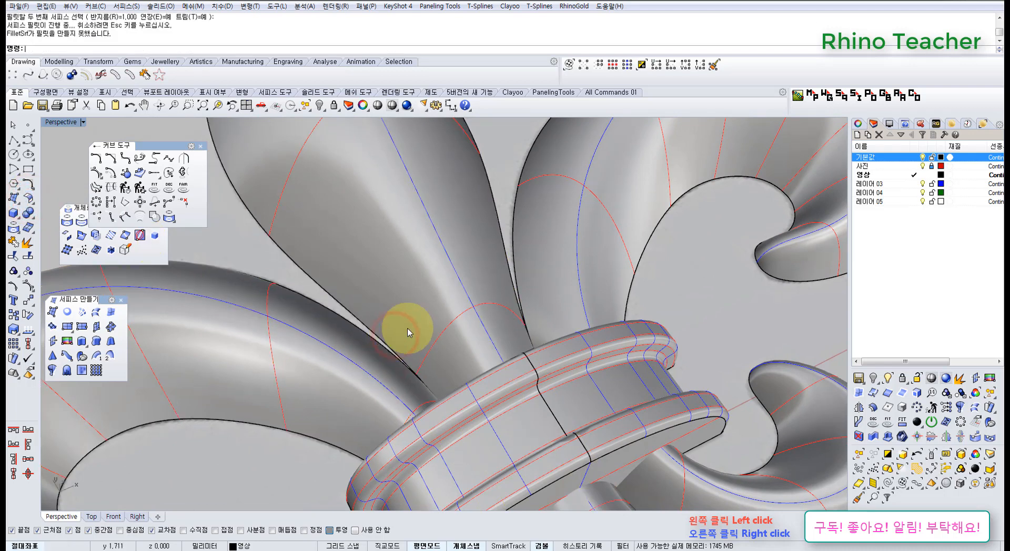
Step: Fillet the left curl surface and the central petal with a surface fillet radius of 0.1 mm
scroll(421, 341, down, 3)
scroll(415, 374, down, 3)
scroll(410, 329, up, 4)
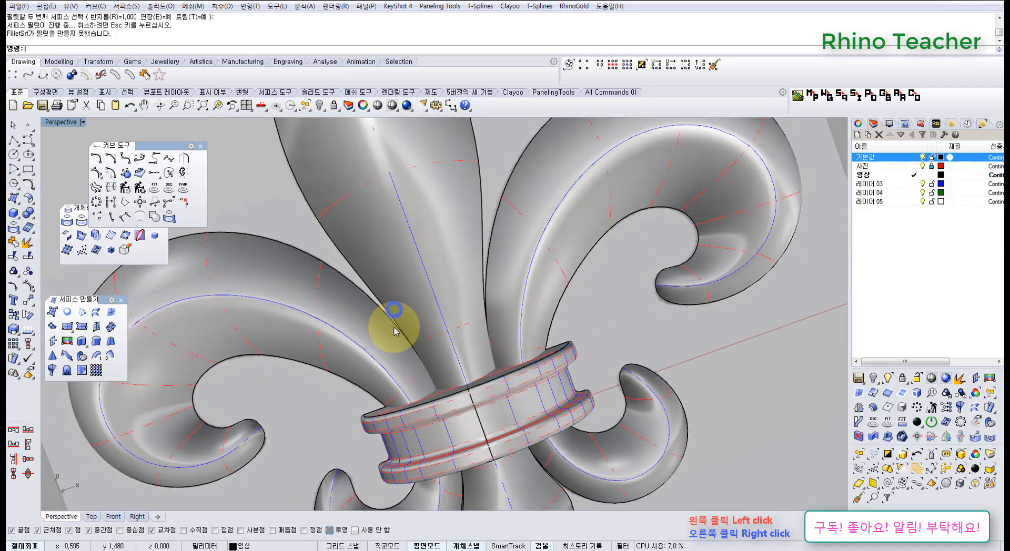
right_click(393, 328)
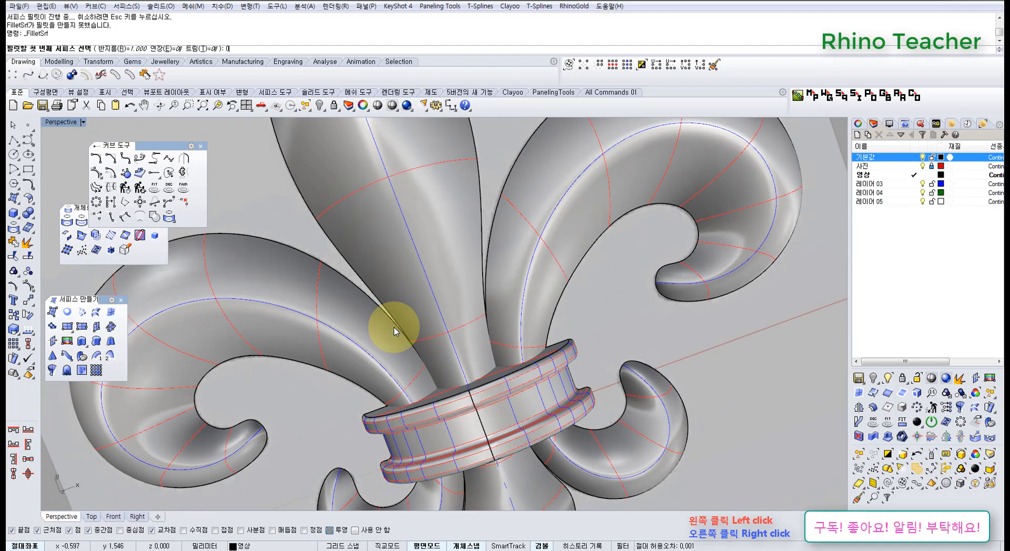
scroll(394, 329, up, 2)
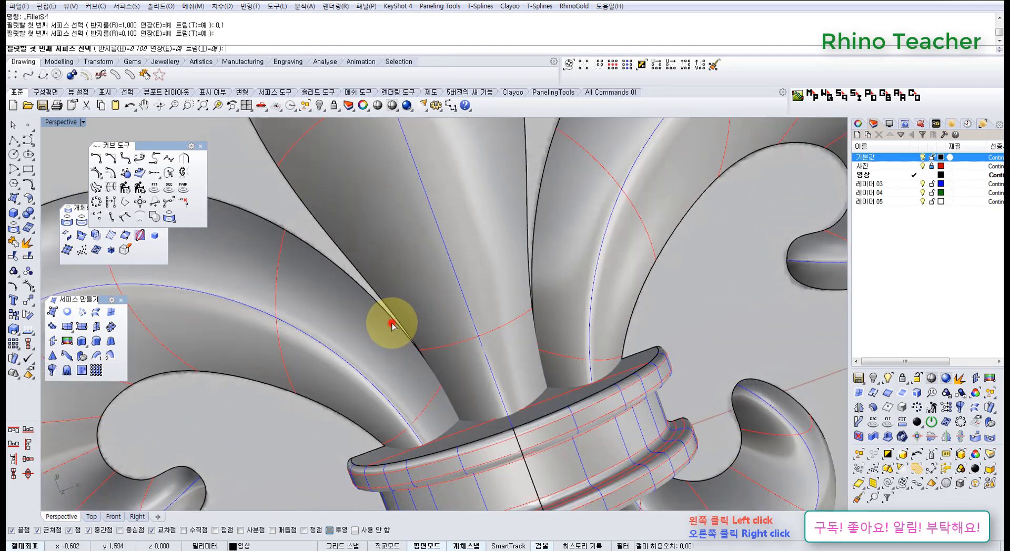
click(390, 318)
click(400, 295)
scroll(417, 339, down, 5)
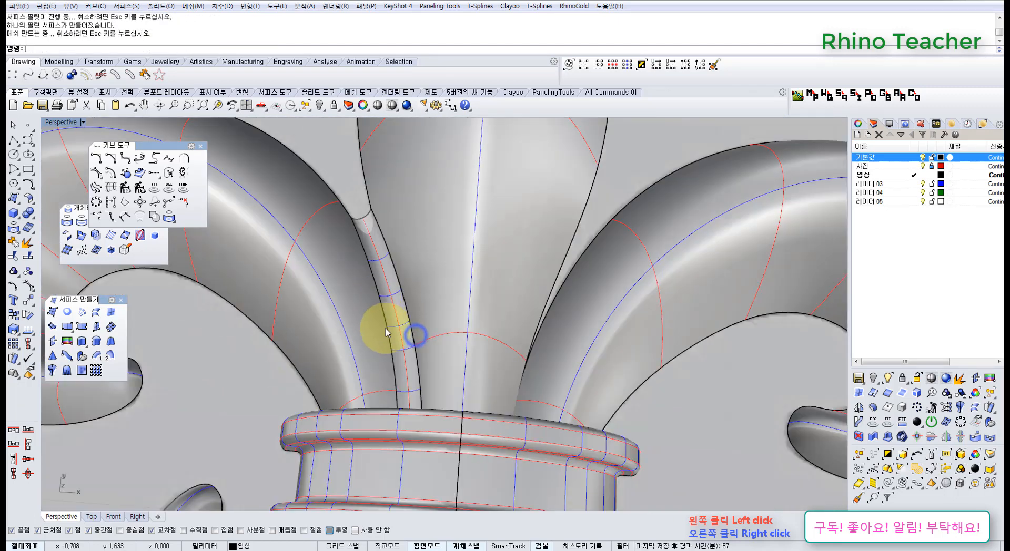
right_drag(397, 384, 440, 279)
scroll(421, 336, up, 3)
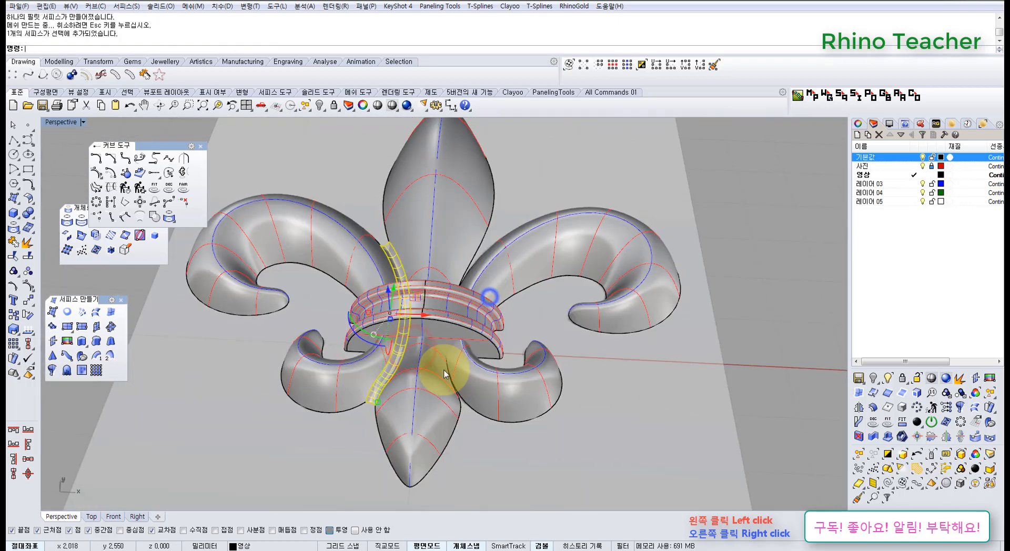
Step: Try a 0.1 mm surface fillet between the central petal and the right curl, and undo it
scroll(451, 377, up, 1)
click(443, 383)
click(459, 379)
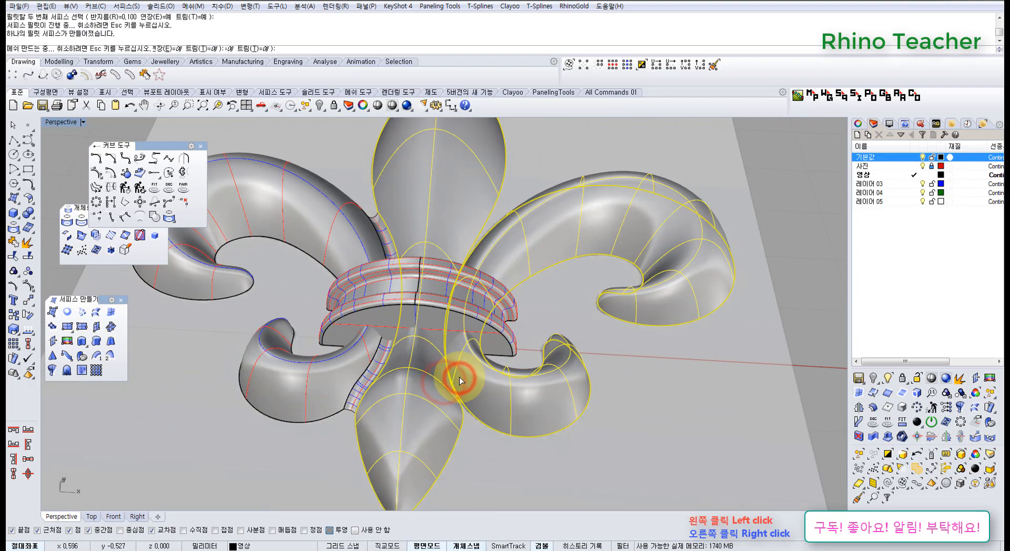
right_drag(459, 377, 463, 379)
scroll(463, 383, up, 5)
key(ctrl+z)
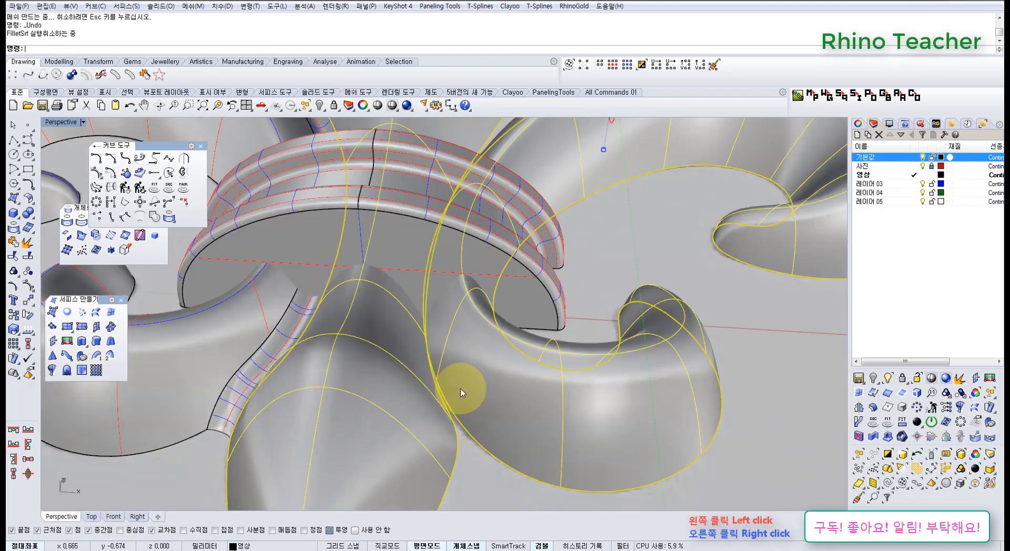
Step: Fillet the central petal with the right curl surface again, keeping the 0.1 mm radius
scroll(460, 392, down, 3)
right_click(462, 479)
click(324, 461)
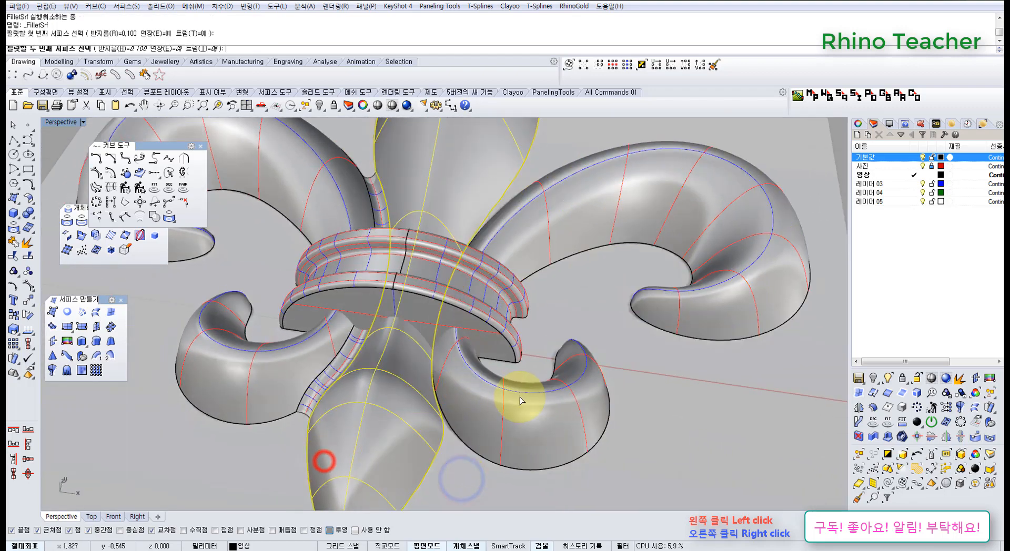
Step: Fillet the central petal surface with the adjoining right curl using radius 0.100, extending and trimming the surfaces
right_drag(520, 401, 519, 377)
click(500, 428)
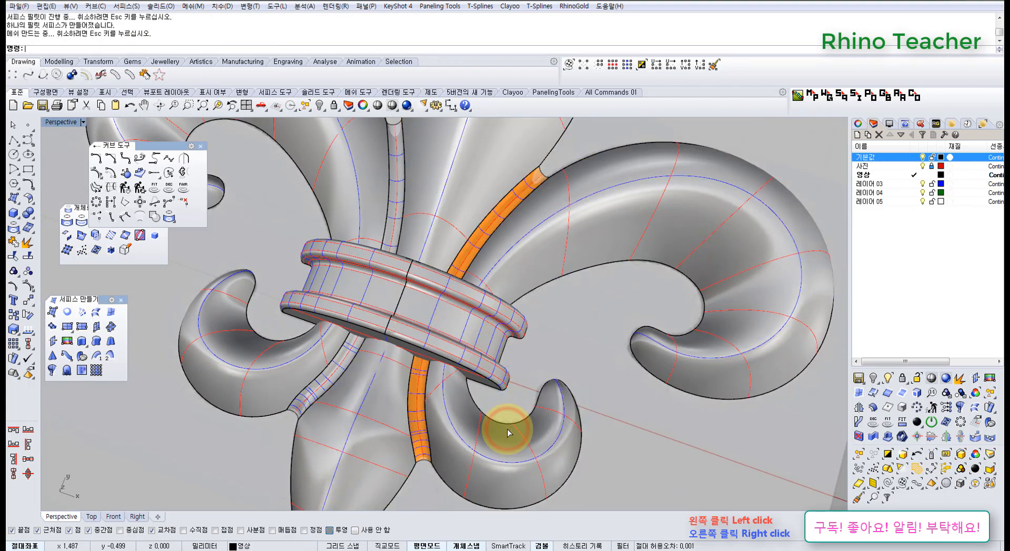
right_drag(468, 449, 380, 393)
key(ctrl+z)
click(423, 474)
right_click(424, 468)
click(405, 425)
click(448, 427)
Step: Draw a horizontal polyline in the Front view along the ornament's base, reaching beyond its width
key(ctrl+F2)
scroll(460, 406, down, 6)
scroll(370, 381, up, 6)
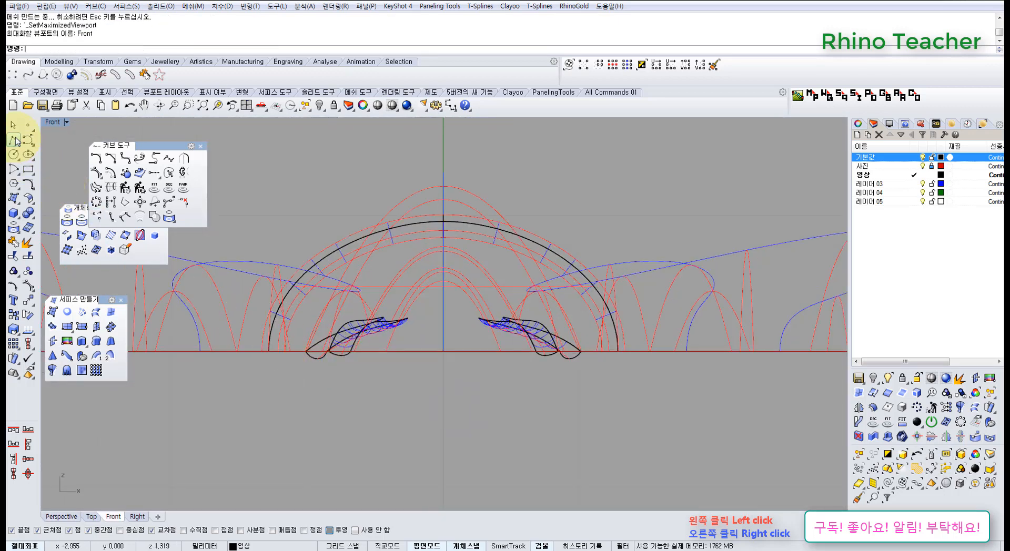
click(14, 139)
scroll(447, 371, down, 4)
right_drag(526, 371, 318, 367)
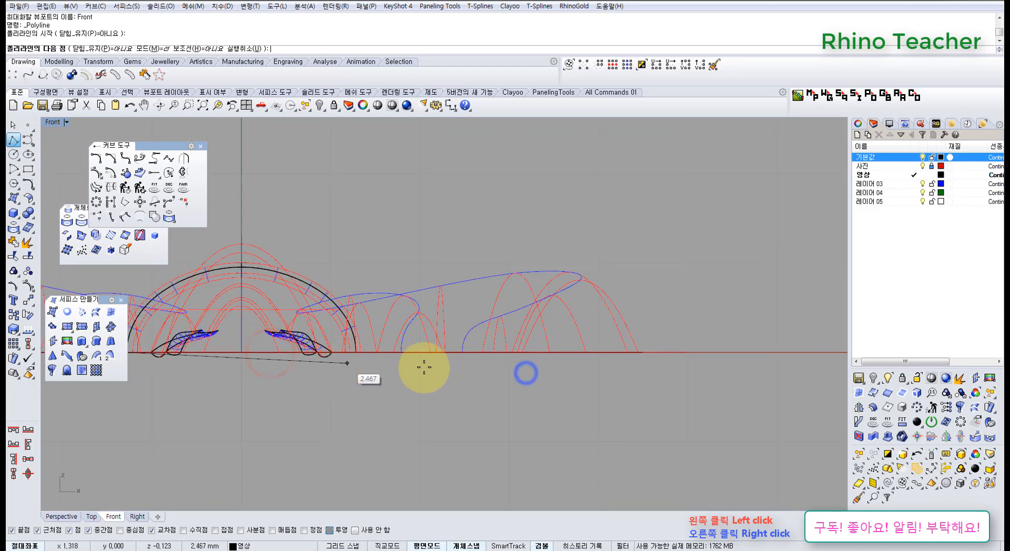
scroll(424, 367, down, 4)
click(668, 363)
right_click(668, 362)
Step: Split the two fillet surfaces that dip below the base using the horizontal line
scroll(510, 374, up, 4)
right_drag(381, 394, 338, 367)
click(476, 346)
shift+click(314, 349)
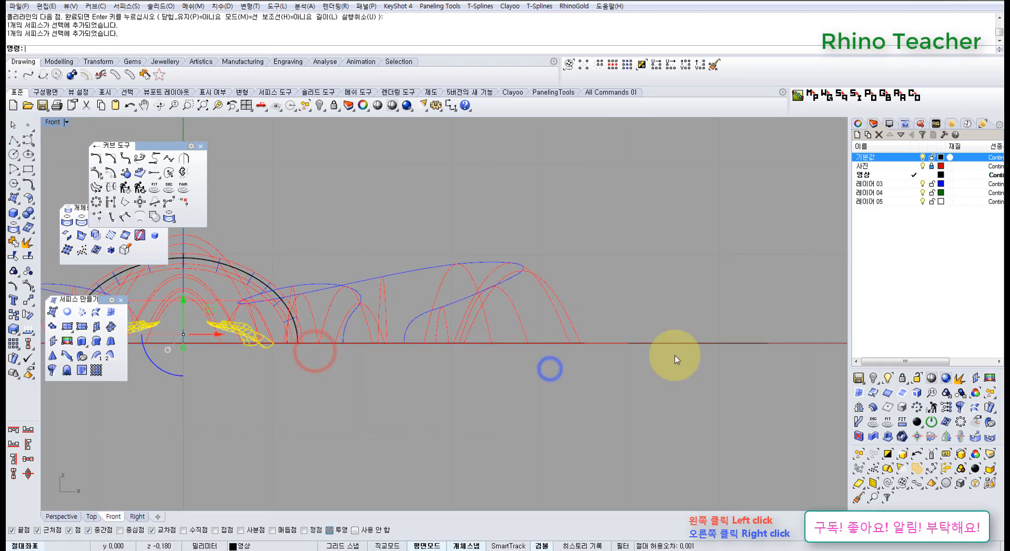
scroll(671, 363, down, 6)
right_drag(621, 371, 549, 380)
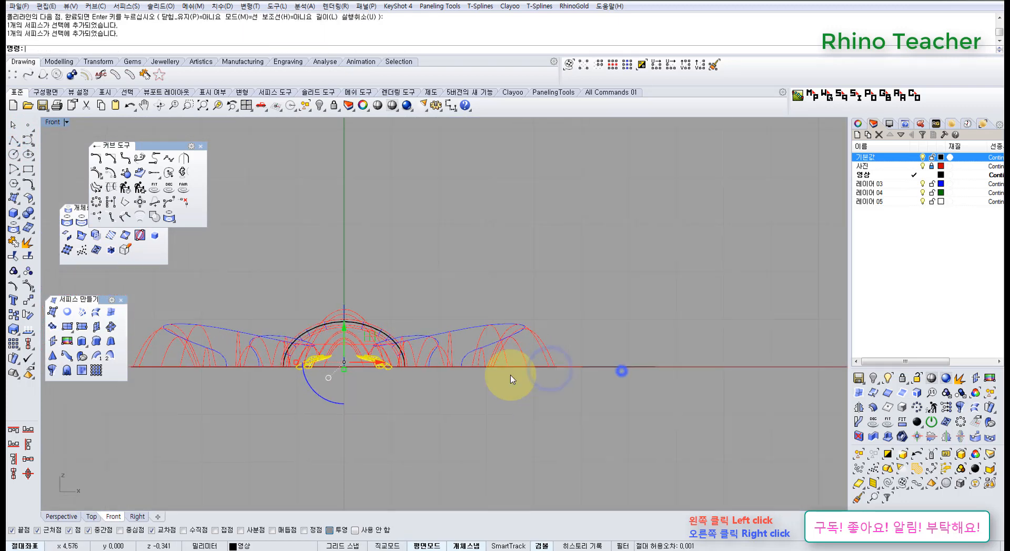
click(664, 404)
right_click(615, 300)
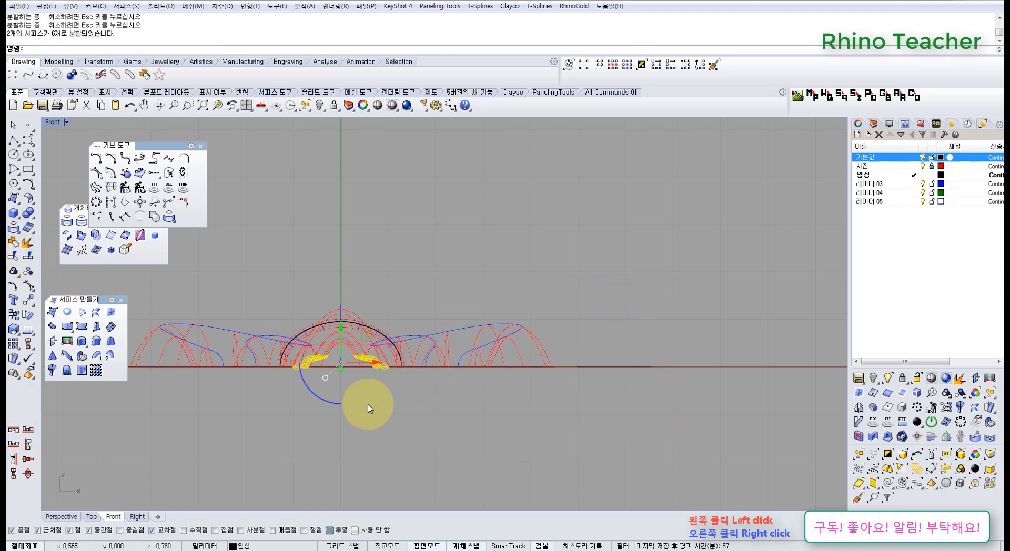
Step: Delete the split fillet pieces below the base and the horizontal cutting line
scroll(382, 323, up, 6)
drag(433, 299, 234, 372)
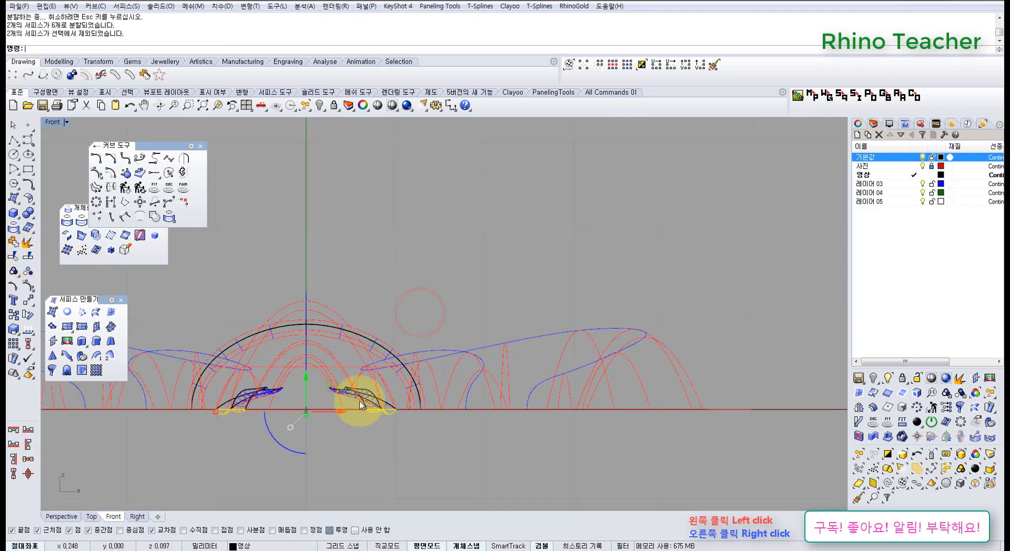
key(Delete)
right_drag(620, 423, 414, 363)
scroll(414, 363, down, 8)
drag(575, 391, 510, 306)
key(Delete)
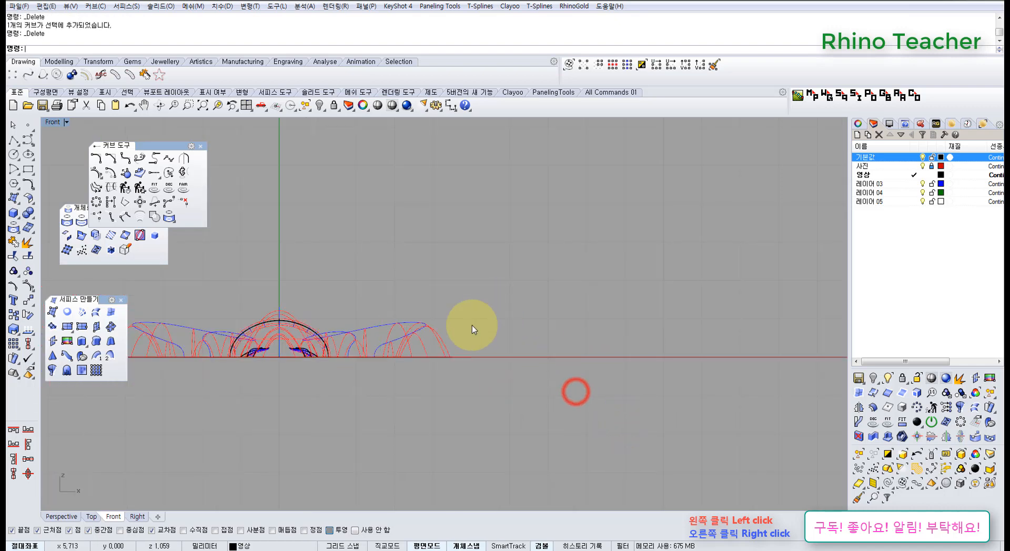
Step: Join the petal, curl and fillet surfaces into one polysurface and hide the 사진 layer
mouse_move(439, 341)
right_down()
mouse_move(438, 389)
mouse_move(426, 381)
mouse_move(434, 455)
mouse_move(471, 415)
mouse_move(529, 444)
mouse_move(515, 484)
right_up()
key(ctrl+F4)
scroll(429, 379, down, 4)
scroll(534, 429, down, 4)
drag(567, 484, 381, 393)
click(14, 246)
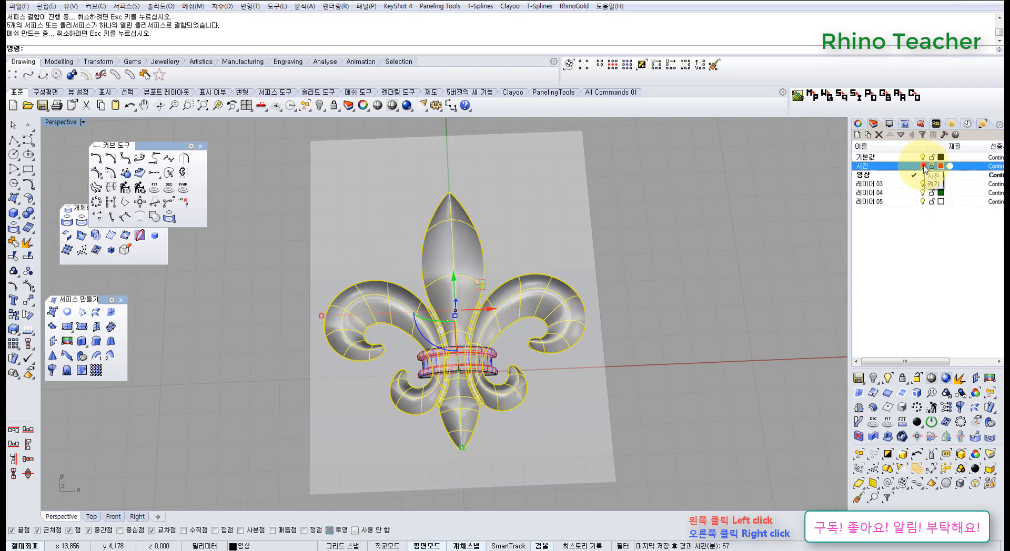
click(924, 167)
Step: Cap the open underside of the joined fleur-de-lis polysurface to make it a closed solid
right_drag(380, 321, 350, 170)
scroll(411, 261, up, 5)
click(537, 243)
right_drag(479, 298, 440, 304)
click(441, 303)
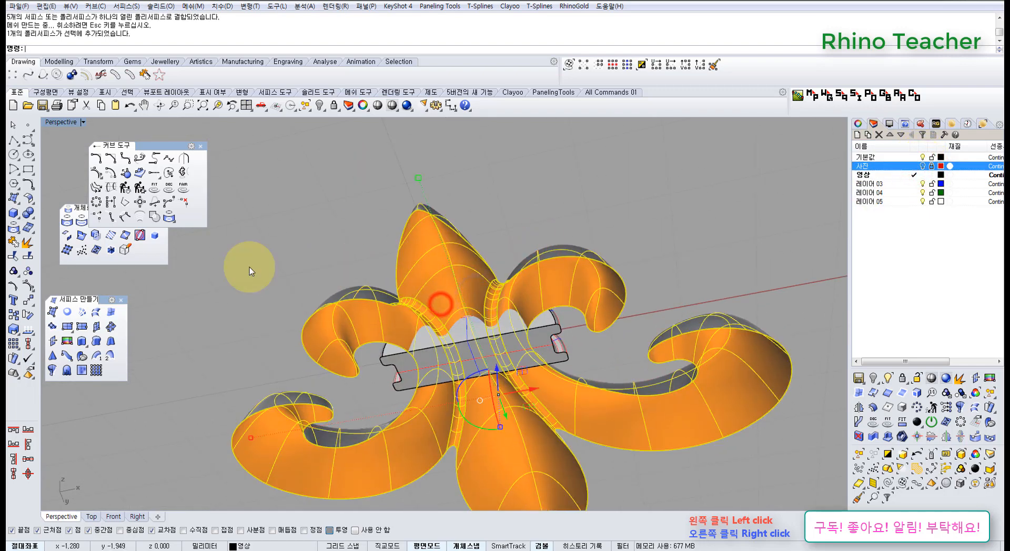
click(29, 211)
click(46, 232)
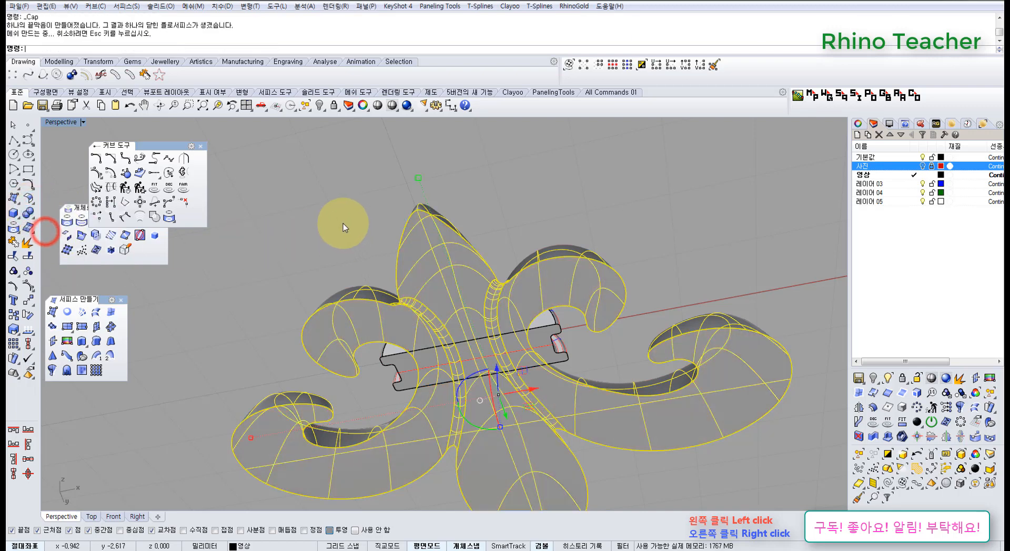
click(340, 223)
Step: Copy the complete fleur-de-lis, including its band, 10 mm to the left in the Top view
scroll(342, 193, down, 4)
right_drag(342, 188, 377, 370)
key(ctrl+F1)
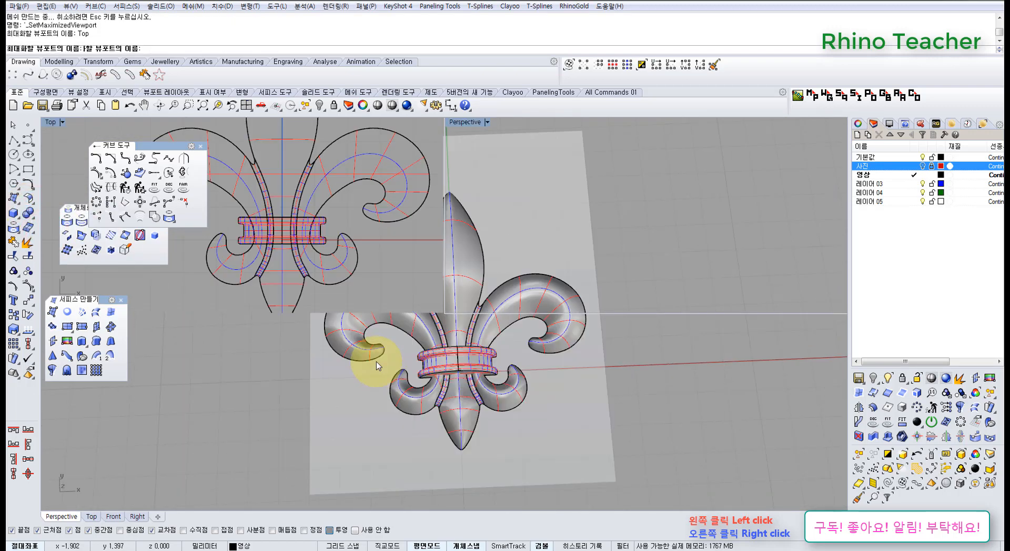
scroll(411, 342, down, 8)
drag(500, 379, 335, 262)
right_drag(385, 353, 454, 364)
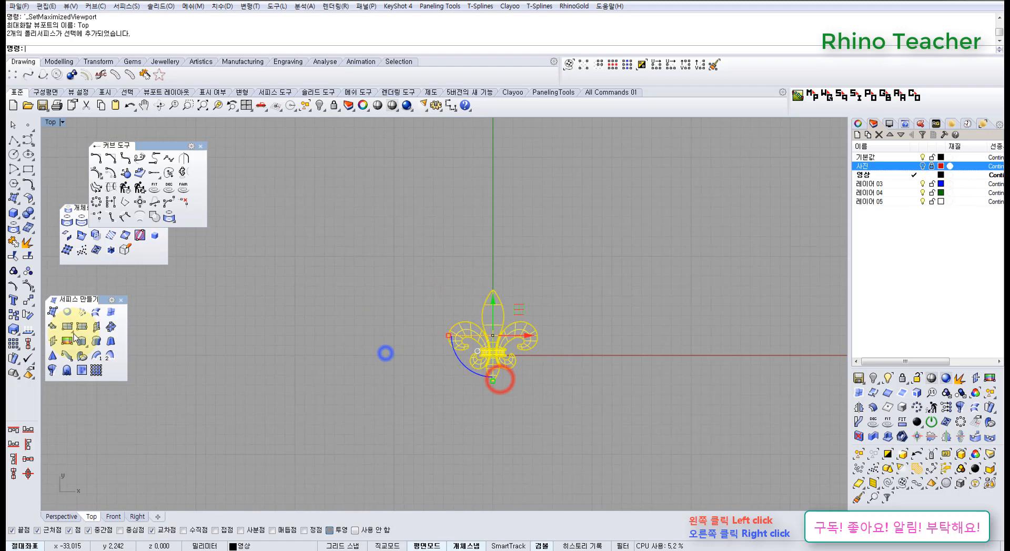
click(13, 315)
click(487, 424)
text(10)
key(Return)
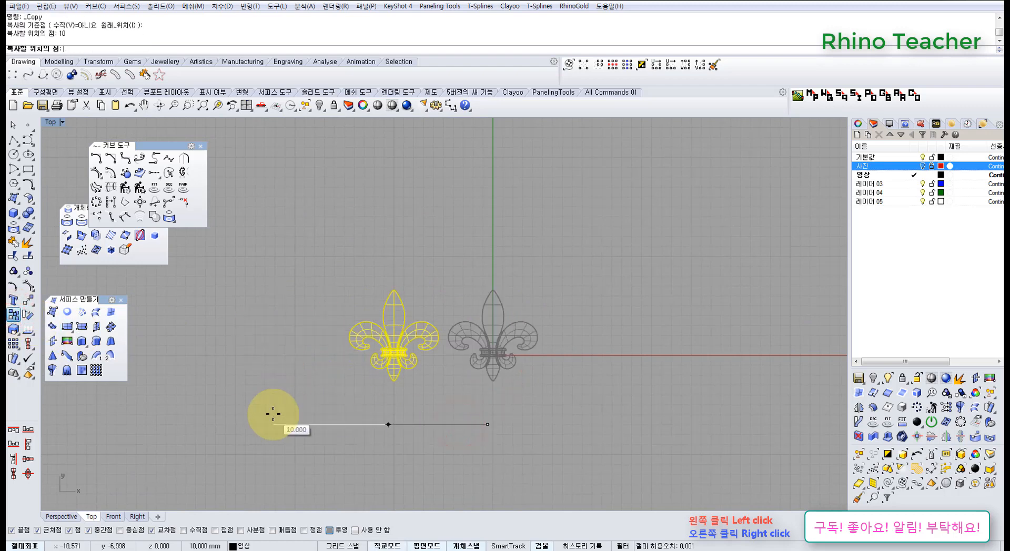
click(273, 415)
right_click(403, 395)
click(409, 410)
right_drag(479, 376, 442, 386)
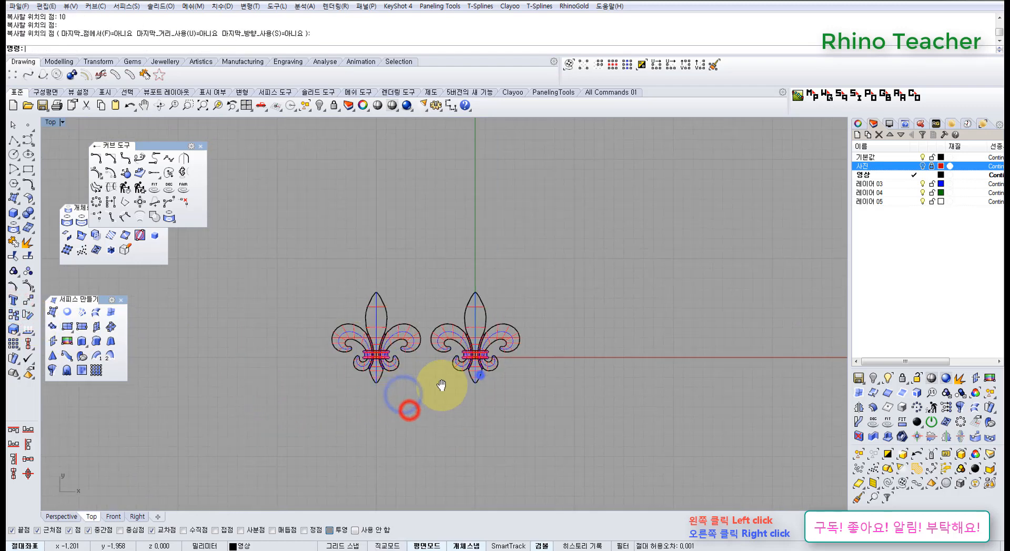
Step: Hide the copied fleur-de-lis to the left of the original
scroll(378, 365, up, 4)
drag(340, 421, 260, 301)
right_drag(380, 380, 275, 363)
key(ctrl+h)
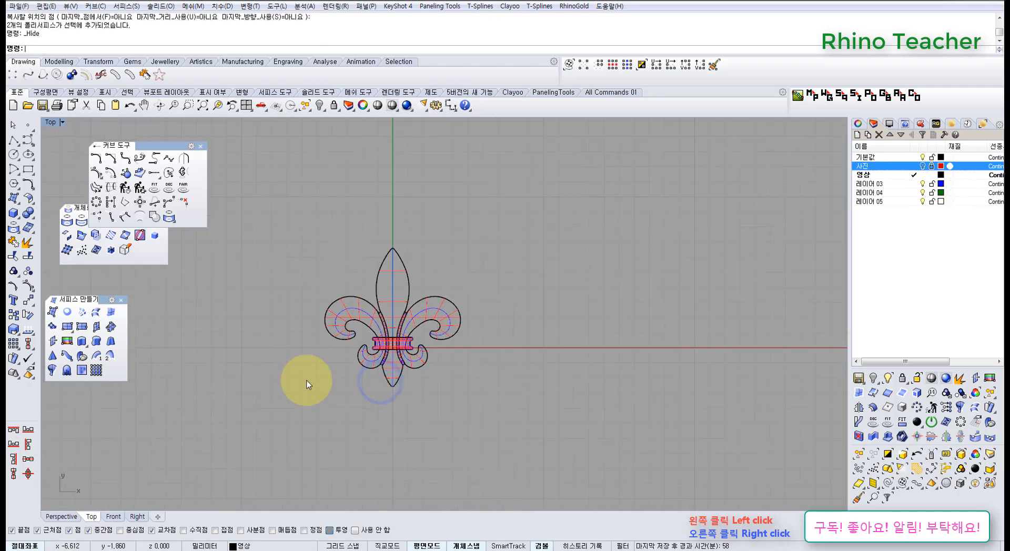
scroll(368, 371, up, 6)
key(ctrl+z)
scroll(478, 393, down, 4)
drag(384, 434, 298, 409)
key(ctrl+h)
Step: Delete the original fleur-de-lis solids at the origin
scroll(431, 399, up, 3)
drag(541, 430, 472, 381)
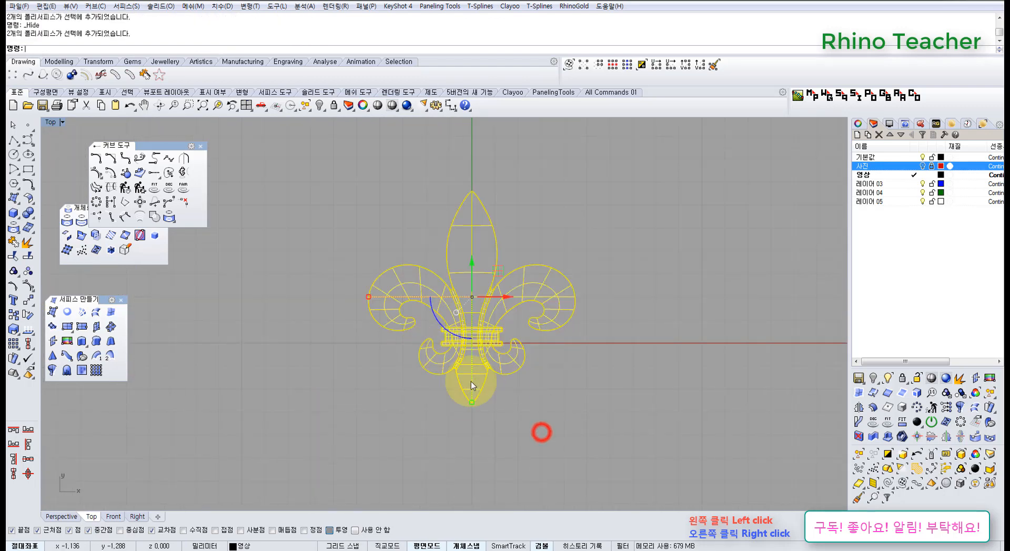
right_drag(484, 385, 416, 386)
key(Delete)
Step: Turn off the 기본값 layer and show only the hidden fleur-de-lis profile curves at the origin with ShowSelected
middle_click(437, 336)
click(400, 308)
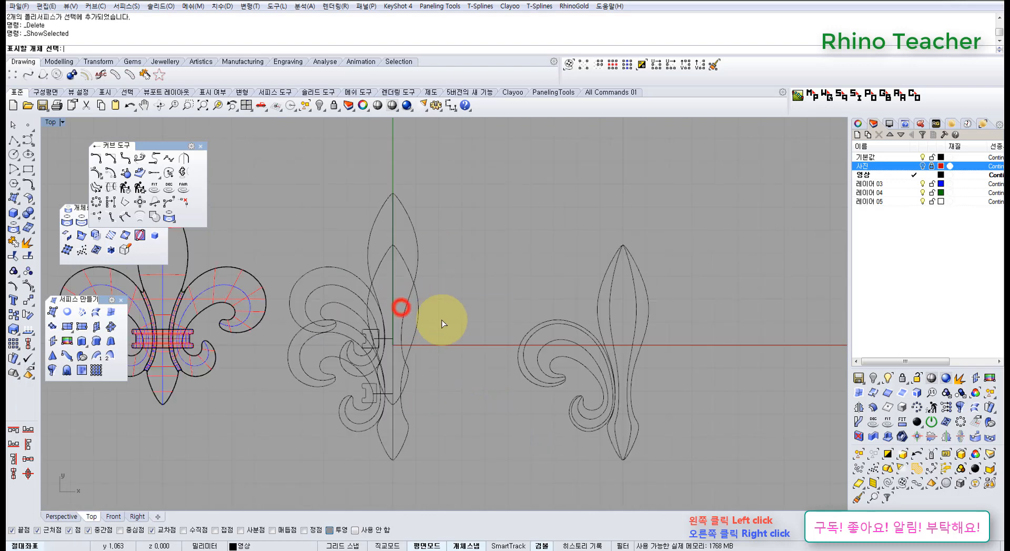
right_drag(414, 340, 441, 347)
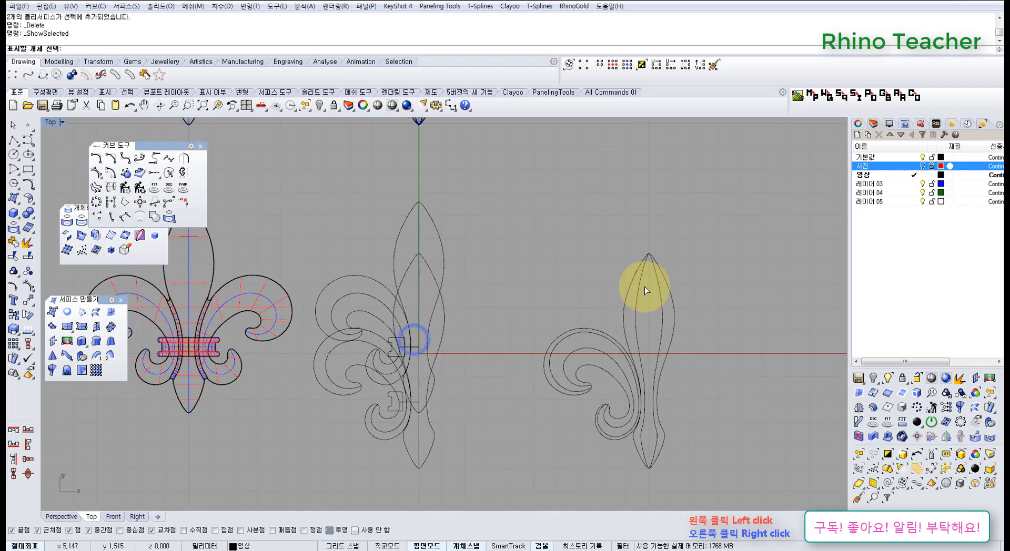
click(922, 157)
drag(438, 358, 367, 313)
right_click(366, 314)
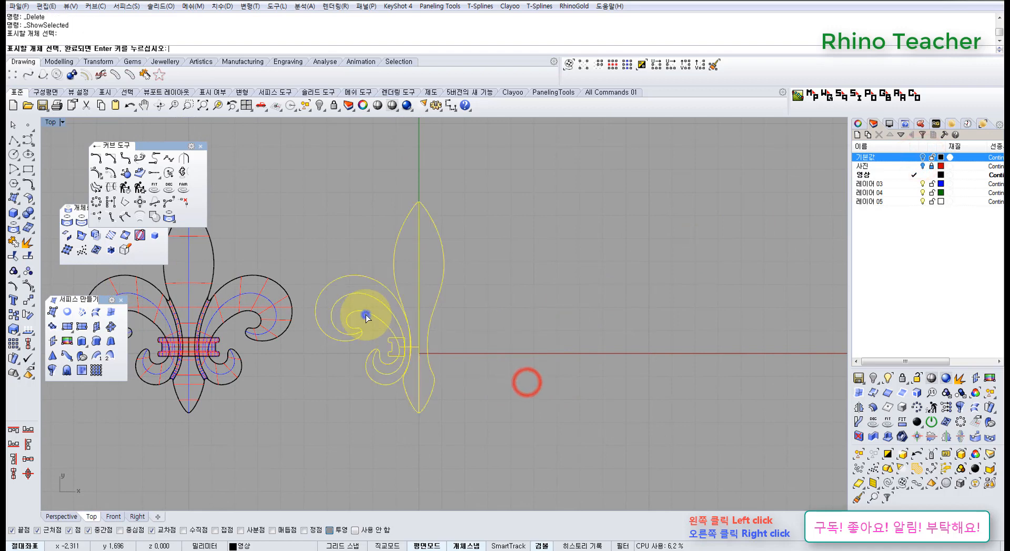
Step: Loft the two flat side outlines of the central petal into a surface with the Normal style in the Perspective view
scroll(373, 322, down, 2)
right_drag(373, 325, 366, 359)
key(ctrl+F4)
mouse_move(444, 365)
right_down()
mouse_move(349, 323)
mouse_move(394, 350)
mouse_move(397, 280)
mouse_move(465, 324)
mouse_move(363, 360)
mouse_move(387, 386)
mouse_move(432, 371)
right_up()
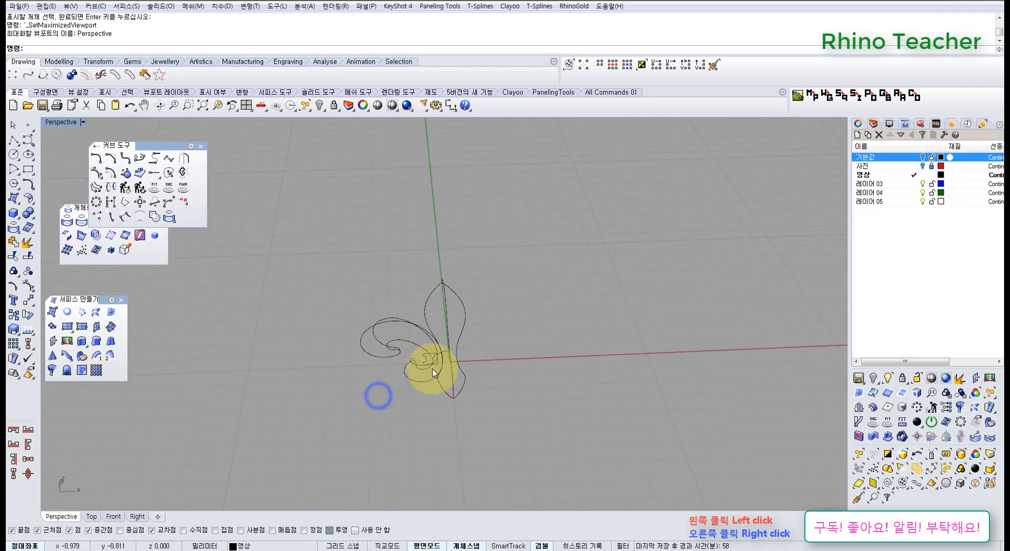
scroll(427, 368, up, 5)
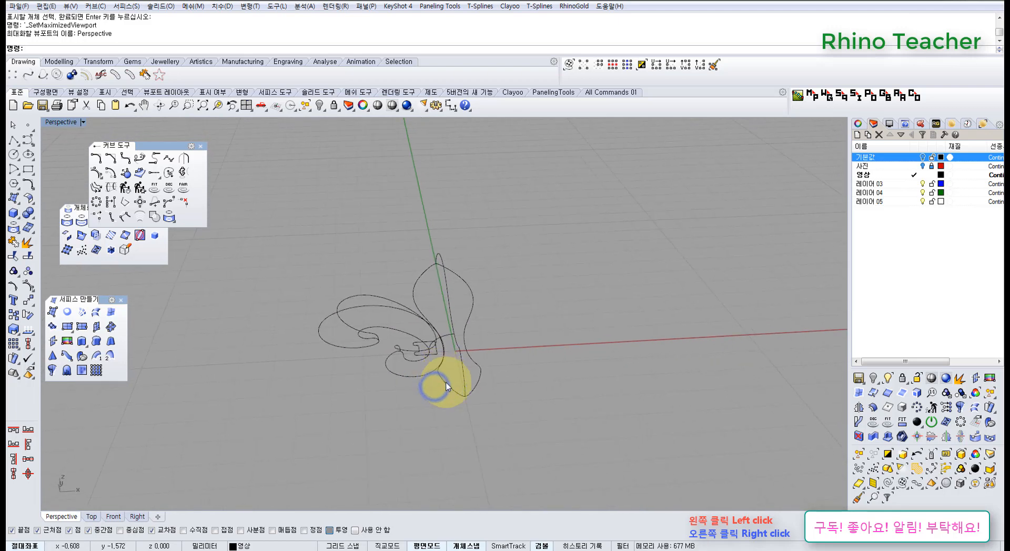
middle_click(447, 393)
click(496, 394)
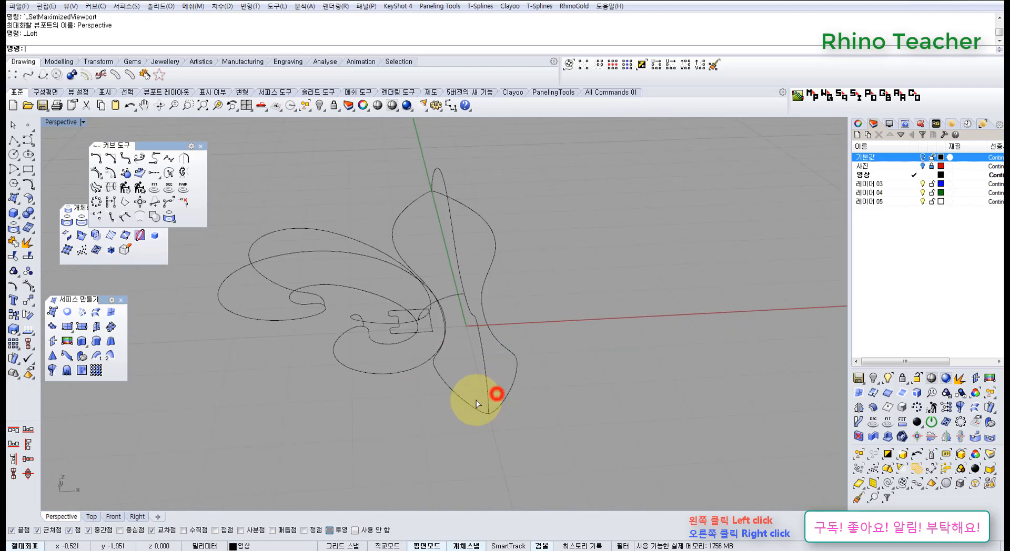
right_click(499, 407)
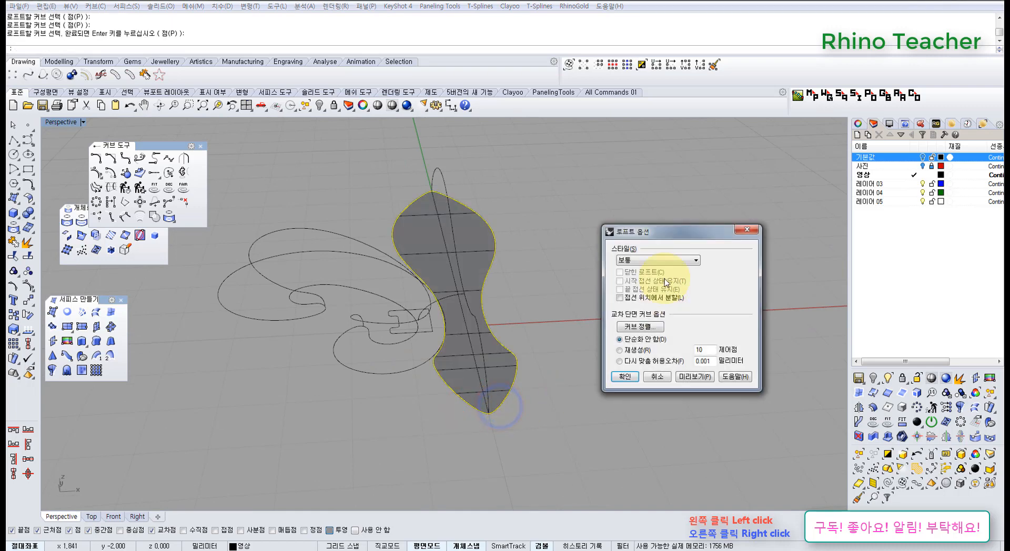
click(625, 377)
Step: Loft the inner and outer flat outlines of the left curl into a surface
right_click(334, 336)
scroll(360, 362, up, 5)
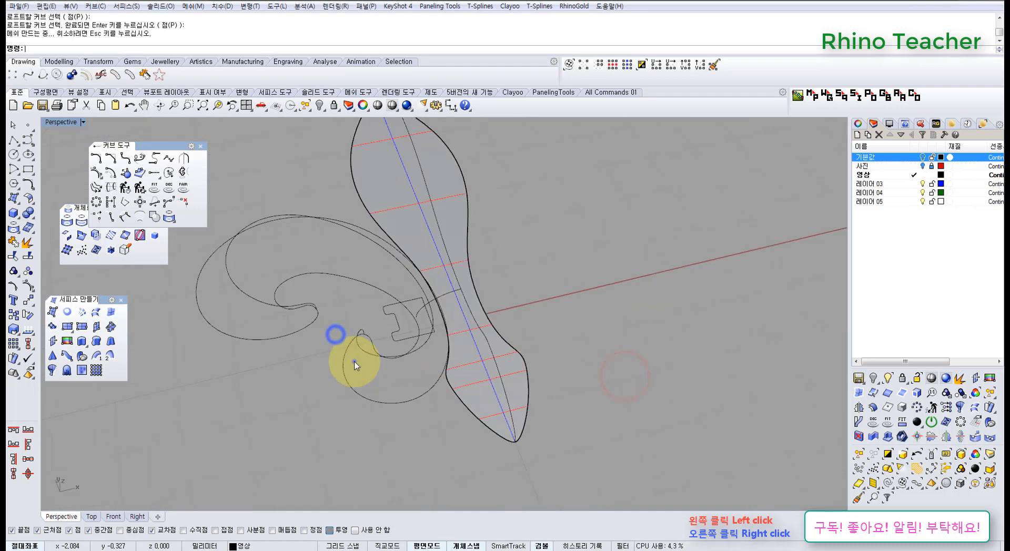
right_click(391, 337)
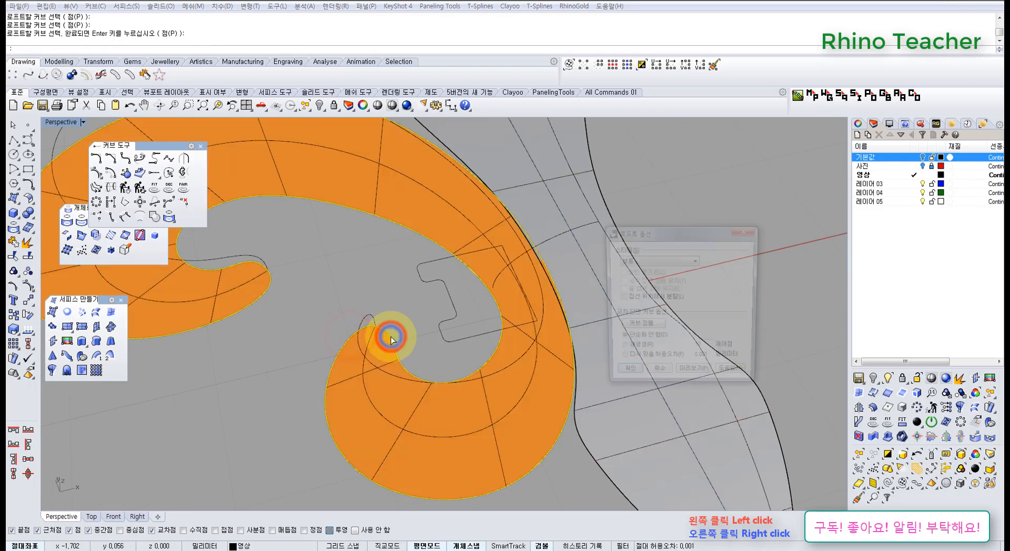
right_click(390, 337)
Step: Select all the curves and hide them, leaving the two lofted surfaces
scroll(392, 339, down, 5)
right_drag(428, 364, 389, 298)
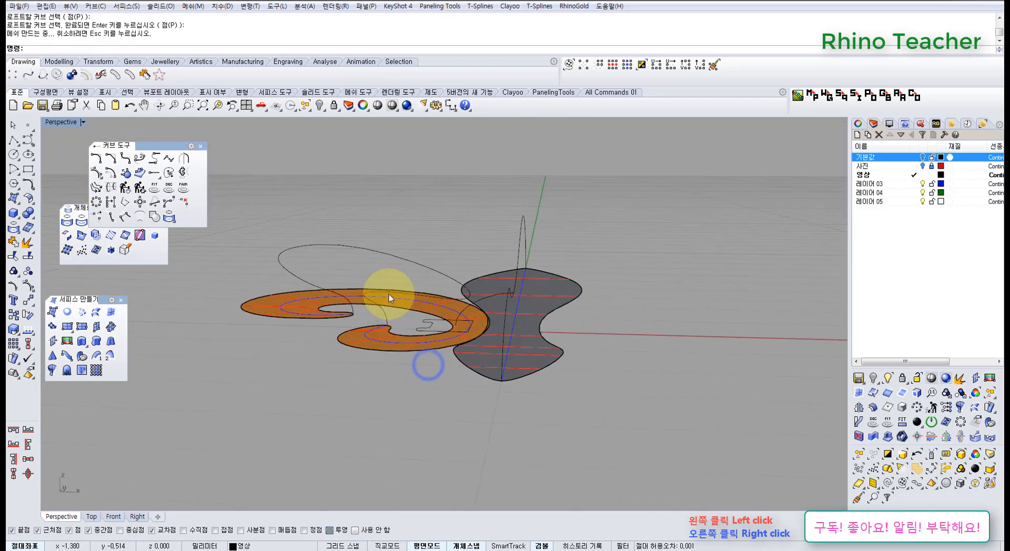
click(304, 107)
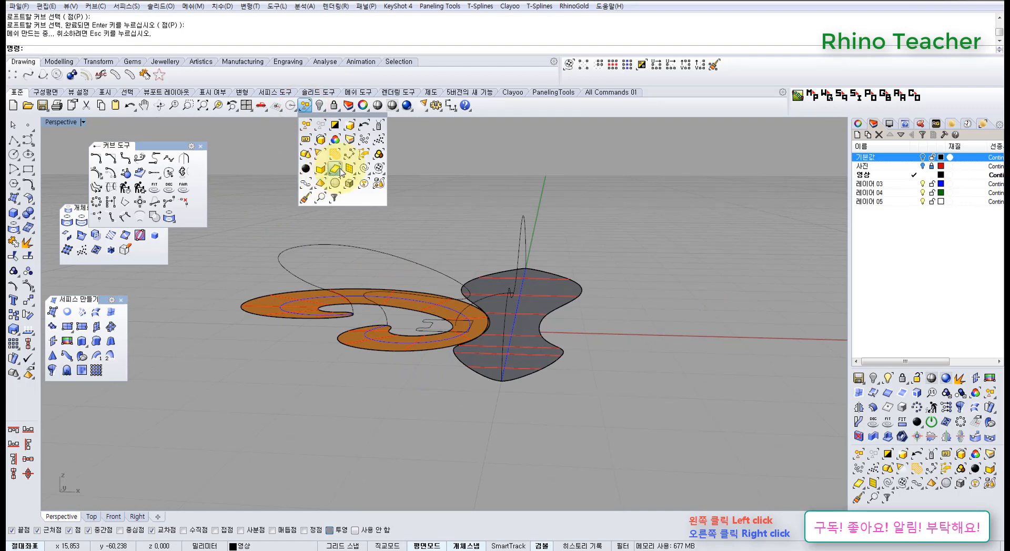
click(362, 168)
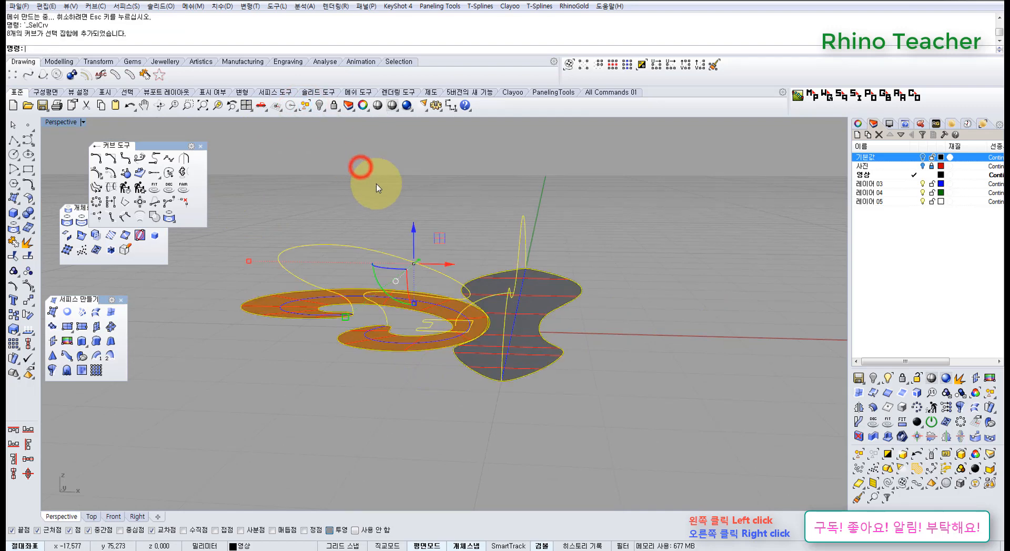
click(319, 106)
Step: Turn on the control points of the lofted central petal surface
right_drag(407, 202, 564, 353)
scroll(426, 316, down, 4)
click(442, 262)
shift+click(476, 221)
key(F10)
key(Escape)
key(F10)
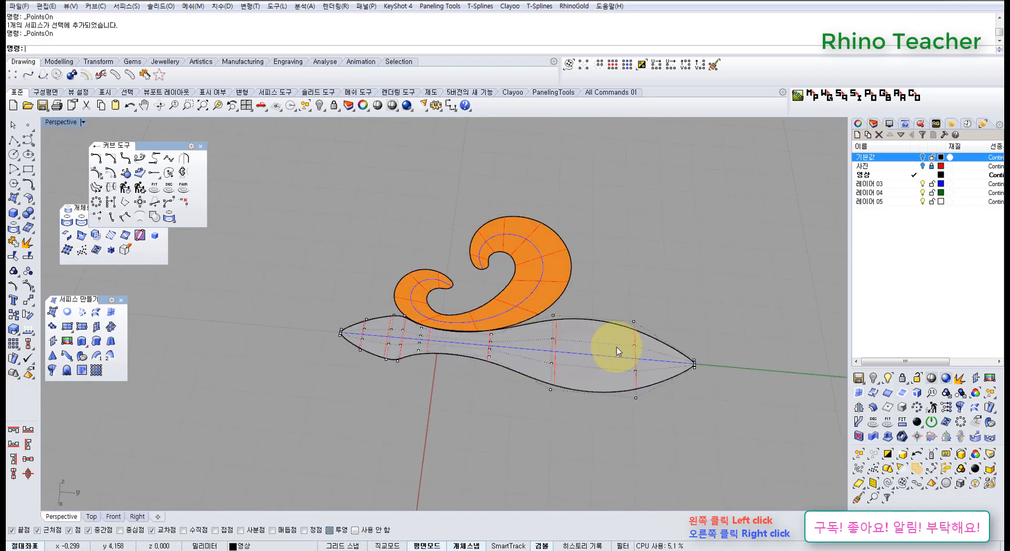
Step: Select the inner lengthwise rows of the central petal's control points, leaving out the middle point at the upper tip
shift+right_drag(652, 359, 512, 348)
scroll(511, 348, up, 5)
drag(448, 304, 530, 371)
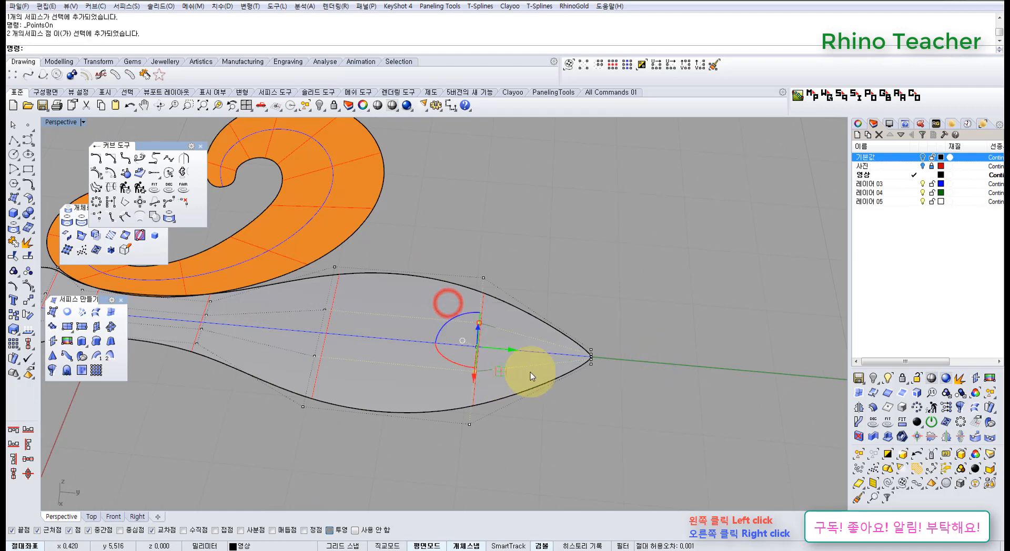
click(625, 67)
right_drag(593, 253, 647, 323)
scroll(581, 282, up, 10)
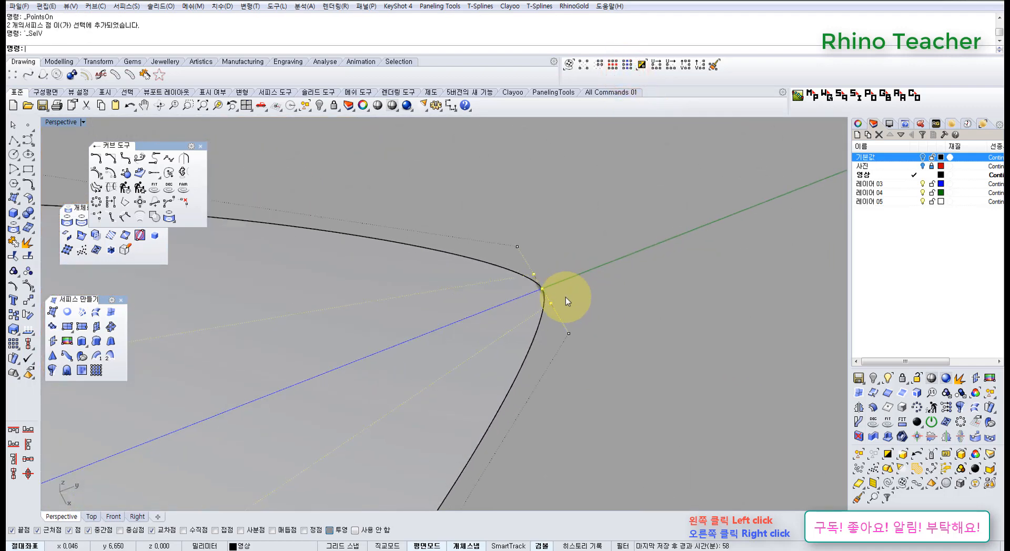
right_drag(512, 295, 534, 285)
scroll(534, 286, up, 5)
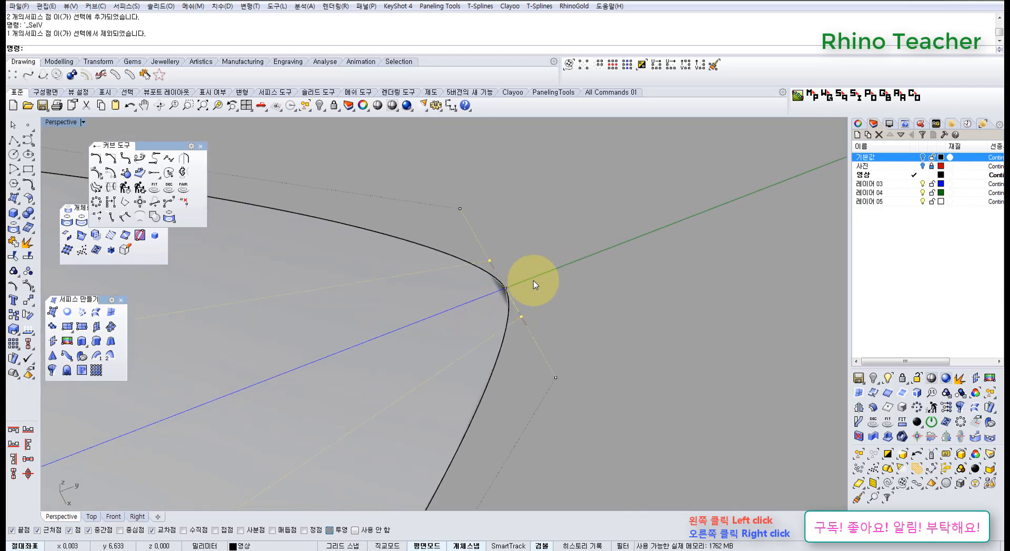
Step: Remove the middle control point at the central petal's lower tip from the selection
scroll(533, 284, down, 11)
click(216, 107)
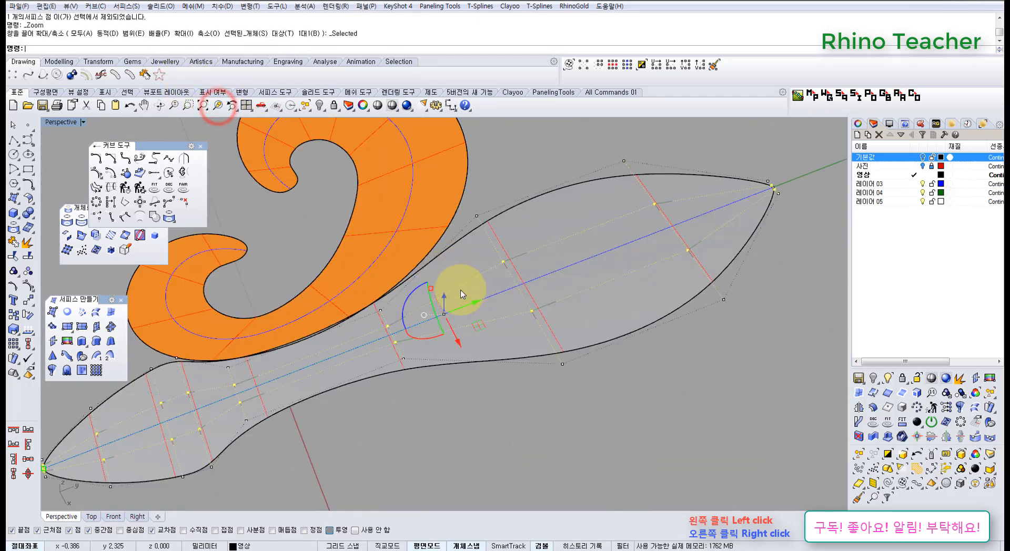
shift+right_drag(238, 431, 519, 366)
scroll(356, 414, up, 20)
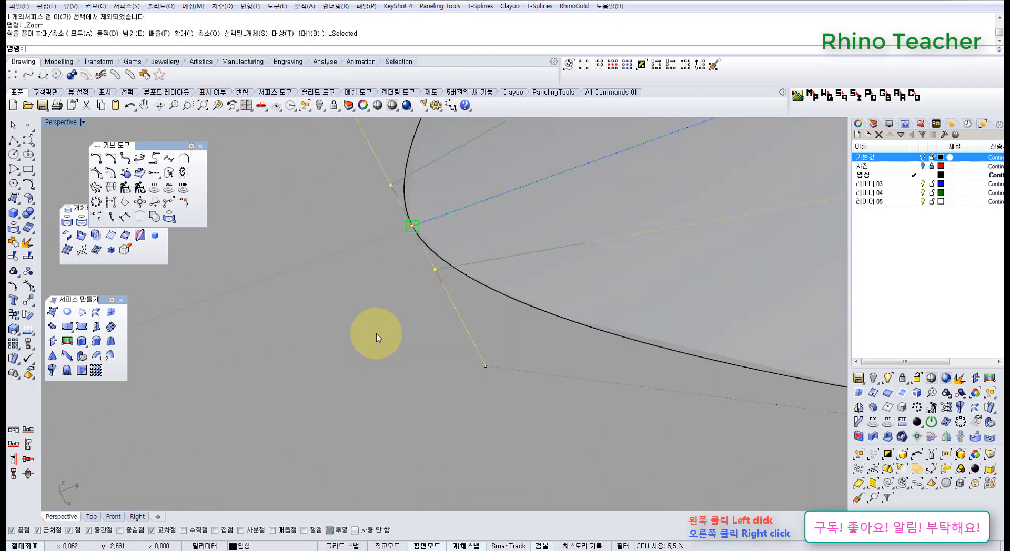
shift+right_drag(418, 253, 412, 448)
ctrl+drag(354, 400, 450, 443)
scroll(475, 412, down, 20)
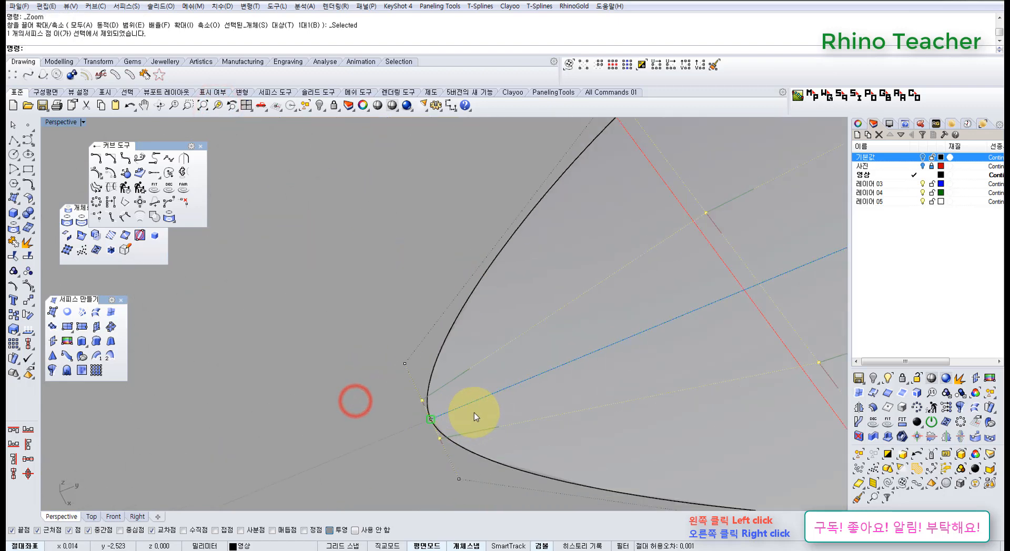
Step: Raise the selected inner control points vertically to give the central petal its volume
shift+right_drag(595, 388, 336, 403)
right_drag(584, 366, 589, 301)
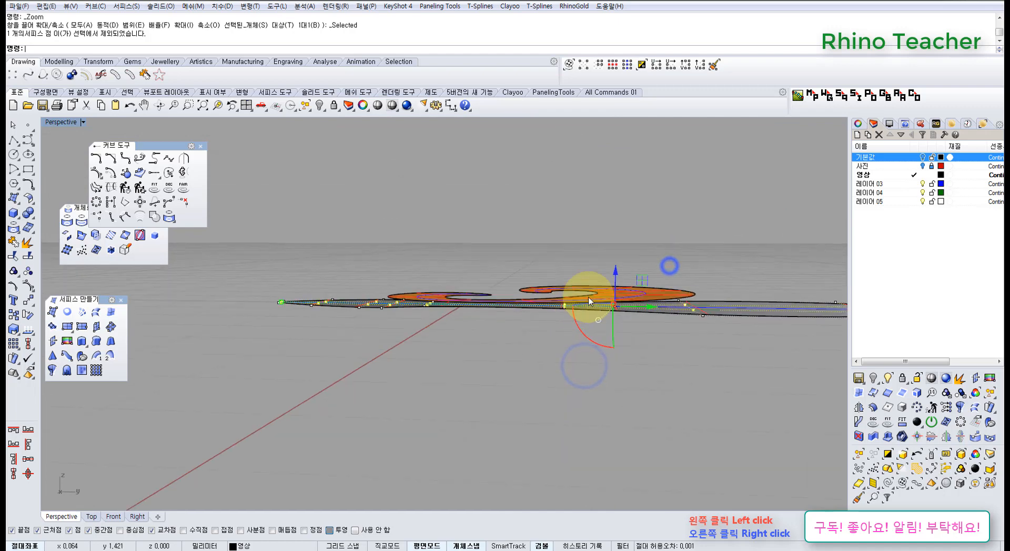
drag(614, 273, 613, 239)
scroll(650, 271, down, 6)
shift+right_drag(664, 275, 517, 283)
right_drag(516, 283, 524, 294)
Step: In the Right view, raise the upper control points over the widest part of the petal's long blade
key(ctrl+F2)
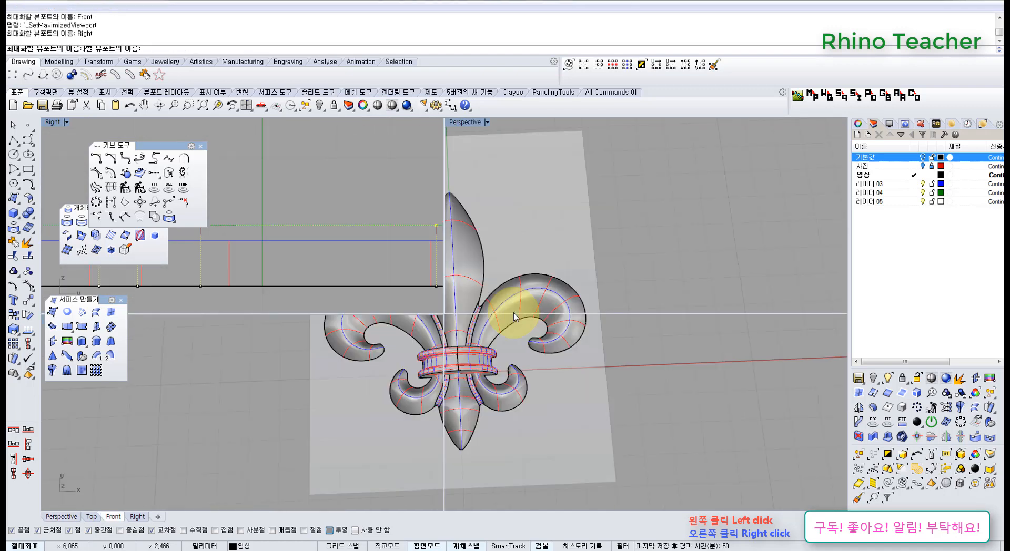
key(ctrl+F3)
scroll(516, 313, down, 3)
scroll(565, 313, down, 6)
right_drag(565, 312, 404, 318)
scroll(505, 326, up, 4)
right_drag(479, 318, 556, 311)
drag(639, 299, 678, 341)
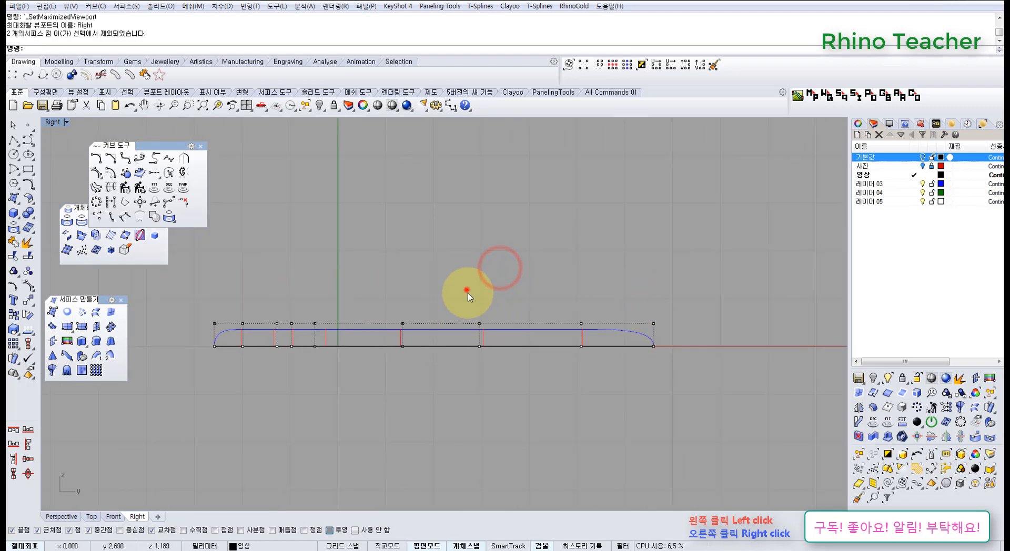
drag(607, 330, 605, 329)
mouse_move(525, 289)
mouse_down()
mouse_move(525, 241)
mouse_move(532, 281)
mouse_up()
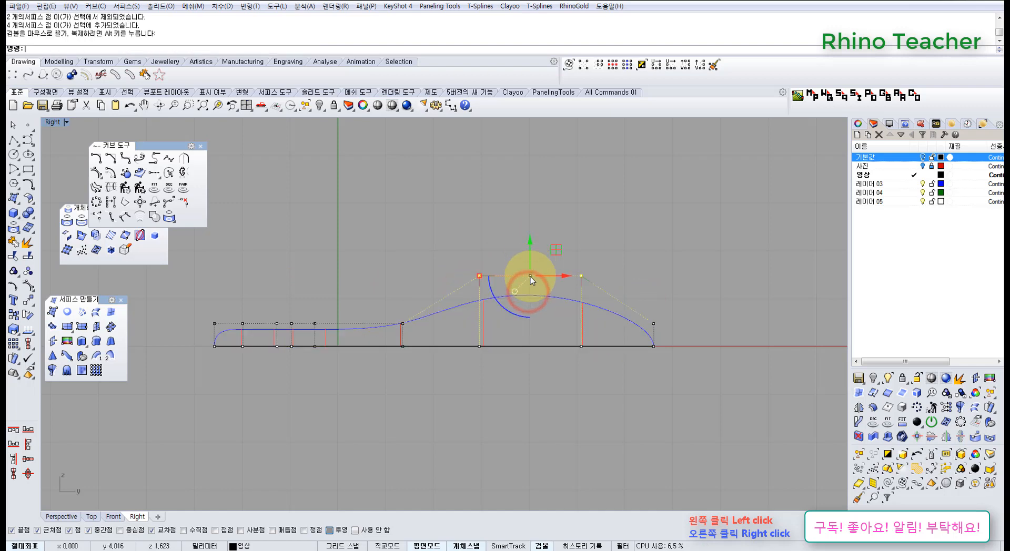
Step: In the Perspective view, raise the four upper control points over the petal's lower bulge
key(ctrl+F4)
scroll(444, 293, up, 4)
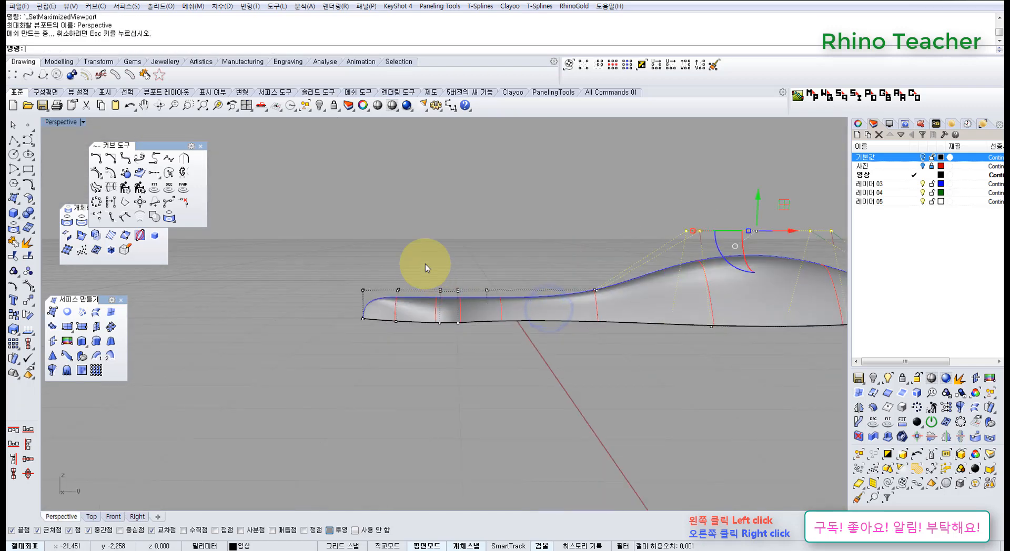
drag(449, 256, 449, 208)
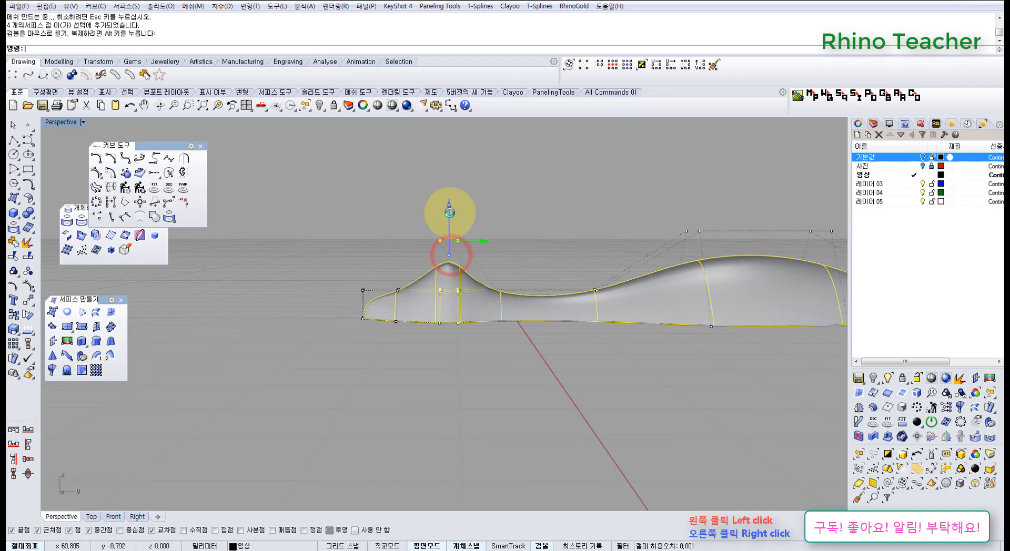
Step: Raise the two pairs of upper control points at either end of the petal's narrow waist
click(517, 259)
scroll(487, 271, up, 4)
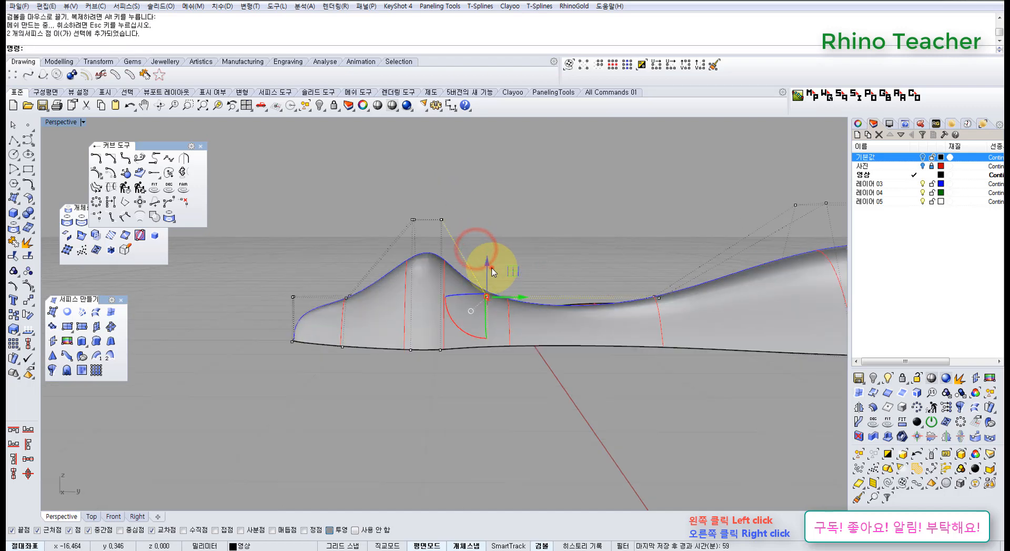
drag(491, 268, 488, 233)
click(599, 221)
drag(605, 235, 687, 314)
drag(657, 268, 642, 239)
click(558, 200)
Step: Raise the pair of upper control points next to the petal's lower tip and slightly lower the pair directly above the tip
shift+right_drag(422, 266, 577, 243)
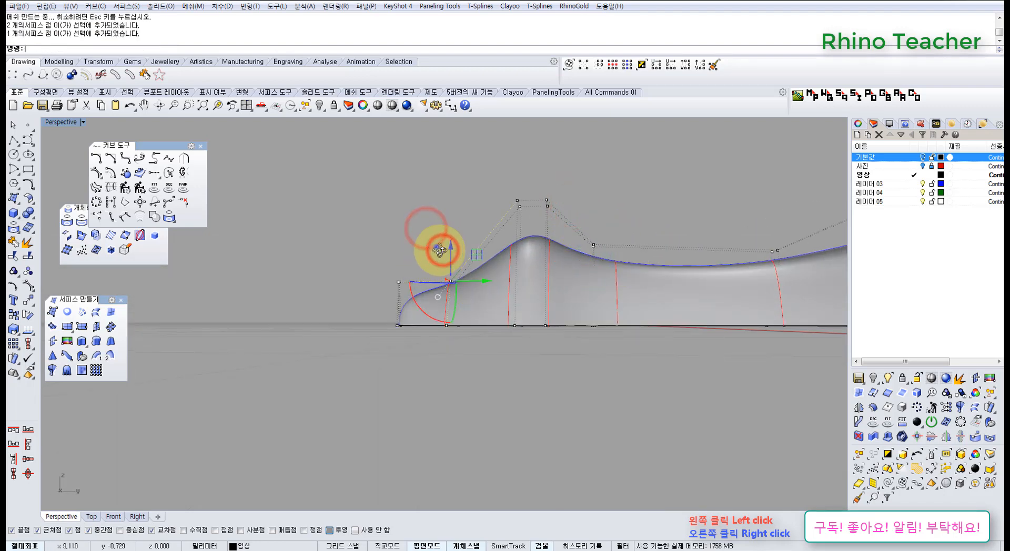
click(440, 251)
right_drag(438, 247, 481, 298)
mouse_move(463, 261)
mouse_down()
mouse_move(462, 241)
mouse_move(457, 250)
mouse_up()
drag(425, 307, 426, 309)
scroll(410, 284, up, 4)
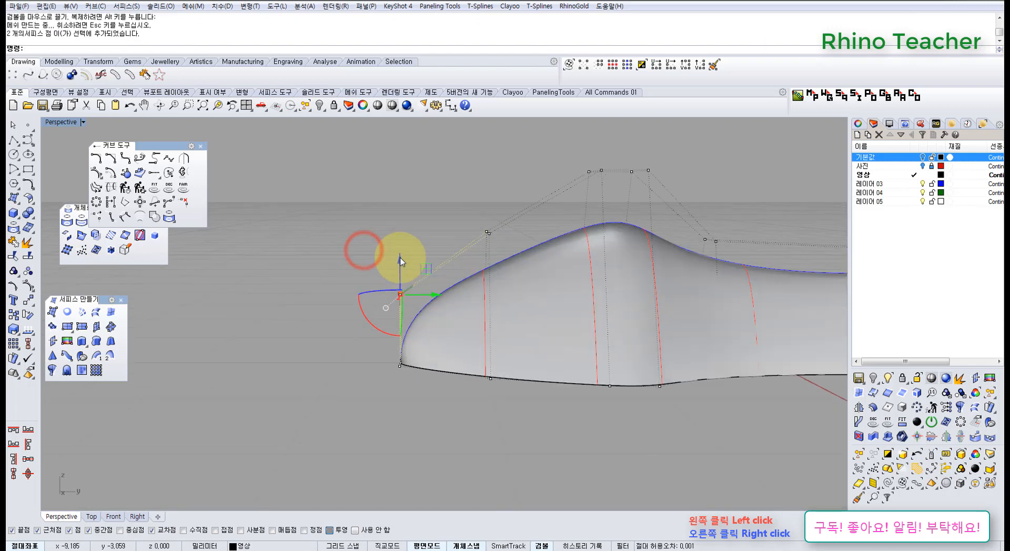
drag(397, 256, 401, 271)
click(436, 211)
Step: In the Right view, slightly raise the pair of control points directly above the petal's upper tip
scroll(450, 225, down, 6)
mouse_move(608, 253)
right_down()
mouse_move(383, 263)
mouse_move(586, 254)
mouse_move(642, 218)
right_up()
click(647, 221)
scroll(694, 275, up, 3)
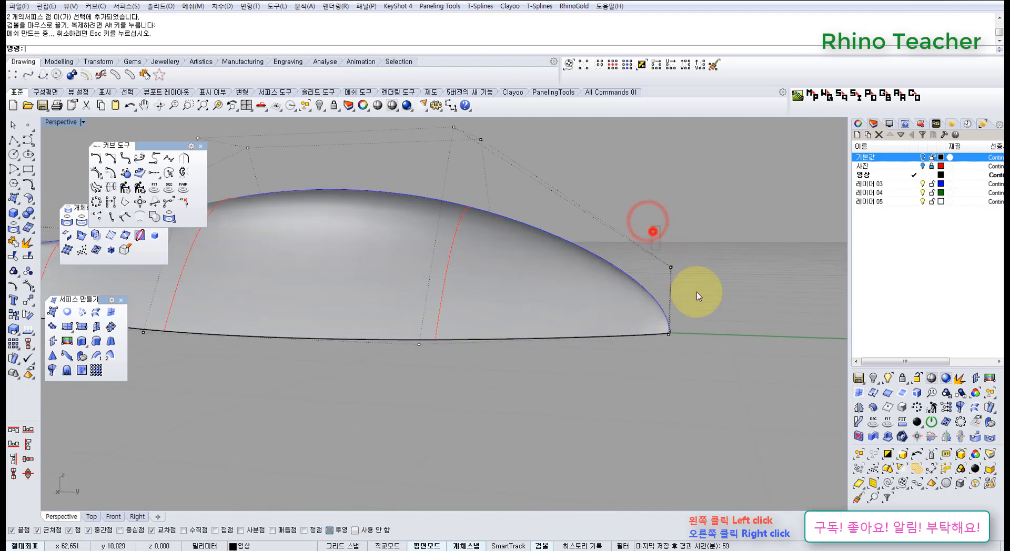
key(ctrl+F3)
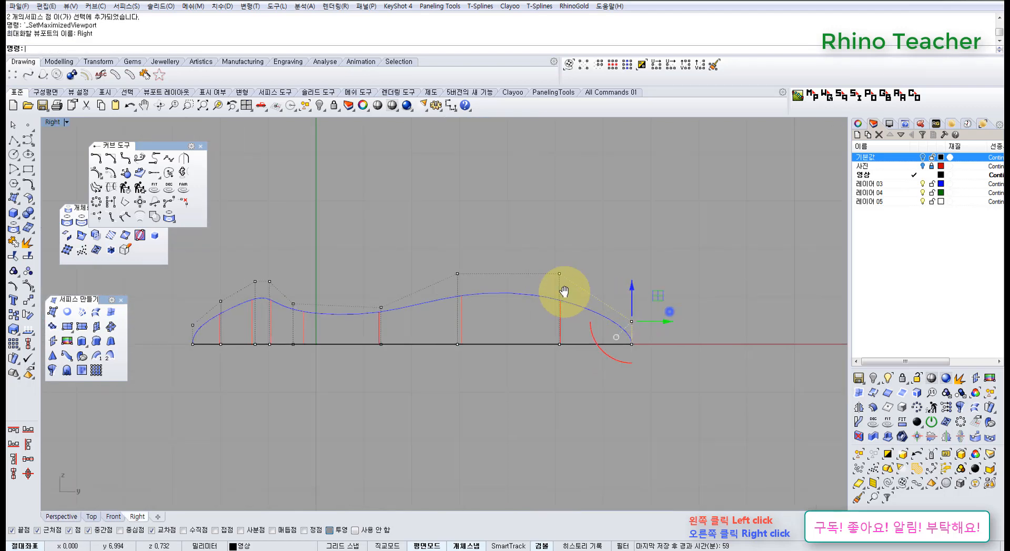
scroll(523, 287, up, 5)
click(516, 276)
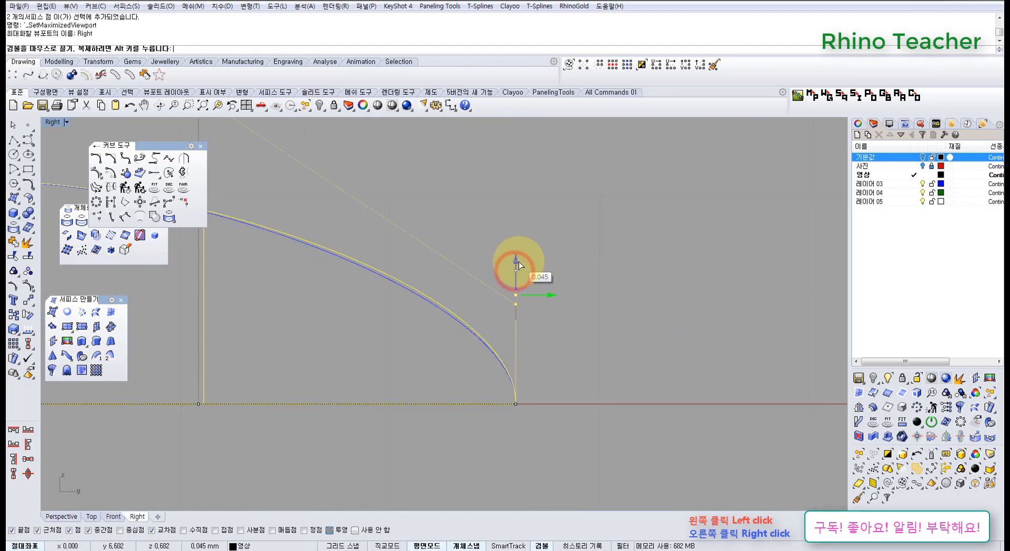
Step: Inspect the domed petal from several sides and turn its control points on again
key(ctrl+F4)
mouse_move(536, 302)
right_down()
mouse_move(472, 270)
mouse_move(569, 288)
mouse_move(462, 248)
right_up()
drag(564, 268, 564, 268)
right_drag(492, 204, 525, 282)
key(Escape)
key(F10)
key(ctrl+F1)
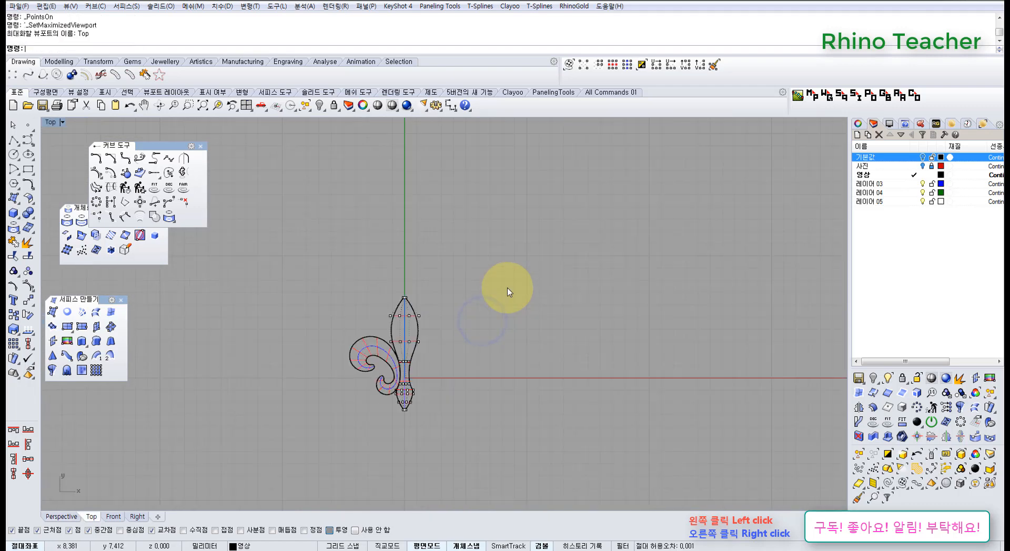
Step: In the Front view, select all the raised control points and scale them horizontally outward to round the petal's cross-section
key(ctrl+F2)
right_drag(524, 324, 605, 320)
scroll(365, 354, up, 4)
right_drag(374, 345, 390, 319)
drag(383, 266, 421, 301)
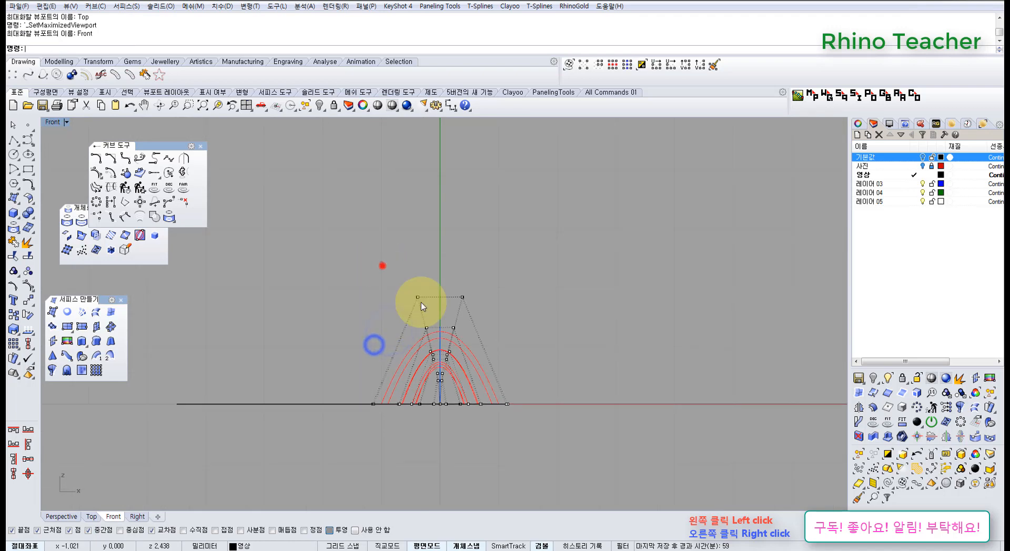
drag(512, 395, 513, 405)
scroll(440, 360, up, 2)
right_drag(447, 363, 478, 333)
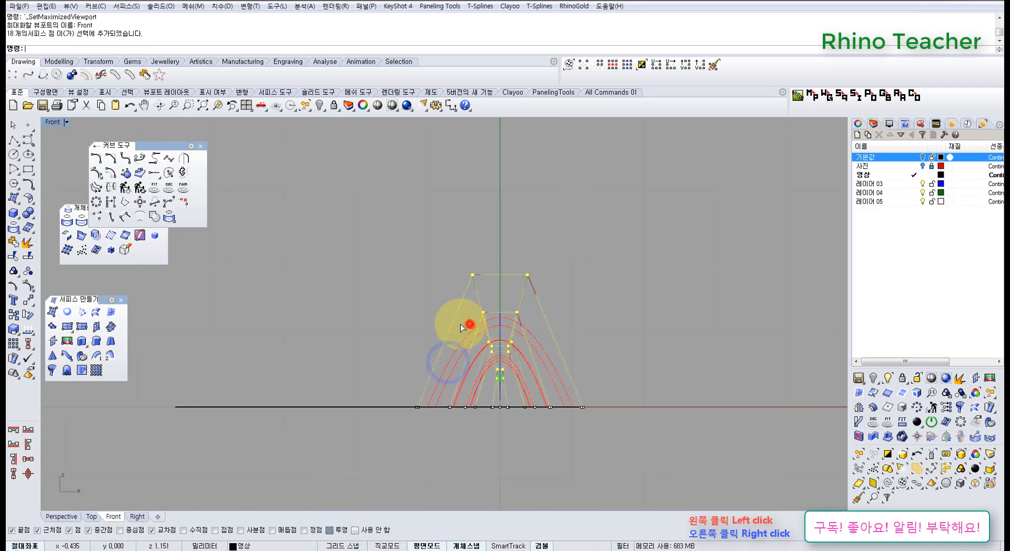
scroll(435, 329, up, 2)
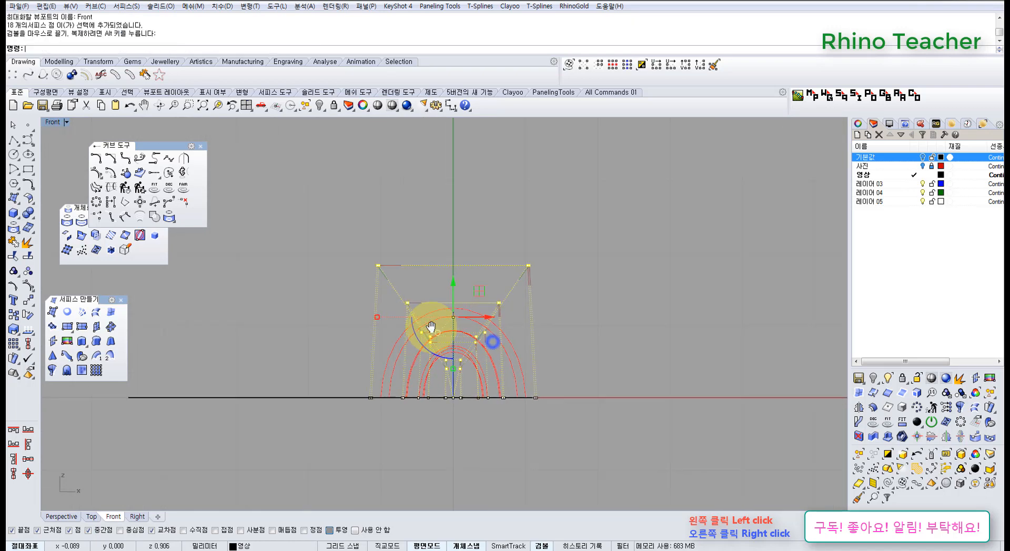
key(ctrl+F4)
right_drag(448, 336, 500, 259)
mouse_move(519, 301)
right_down()
mouse_move(439, 308)
mouse_move(338, 238)
mouse_move(379, 243)
mouse_move(515, 318)
right_up()
Step: Turn on the control points of the left curl surface
click(421, 332)
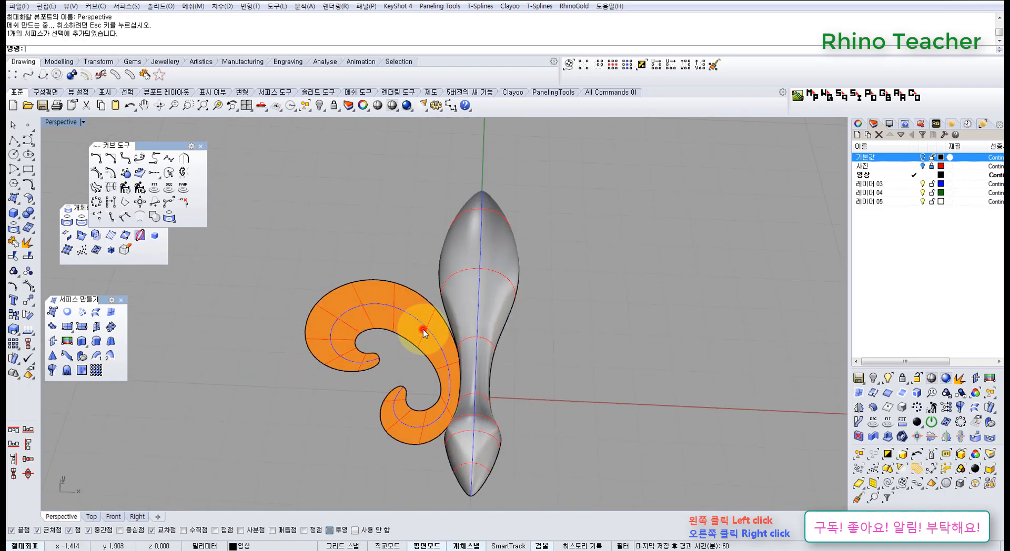
right_click(434, 354)
scroll(419, 328, up, 6)
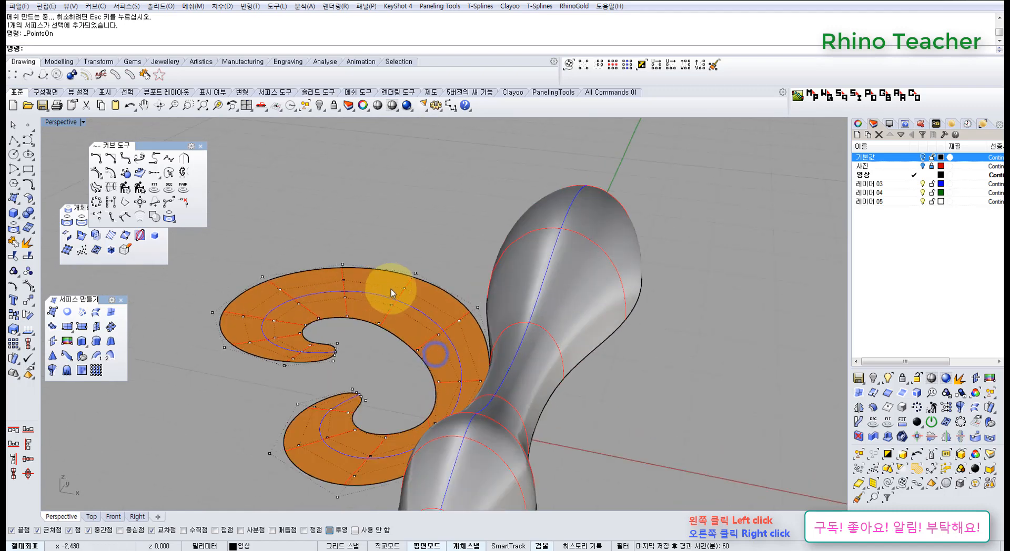
Step: Select the inner lengthwise rows of the curl's control points, leaving out the middle point at the upper curl's tip
drag(360, 277, 432, 365)
scroll(402, 321, down, 6)
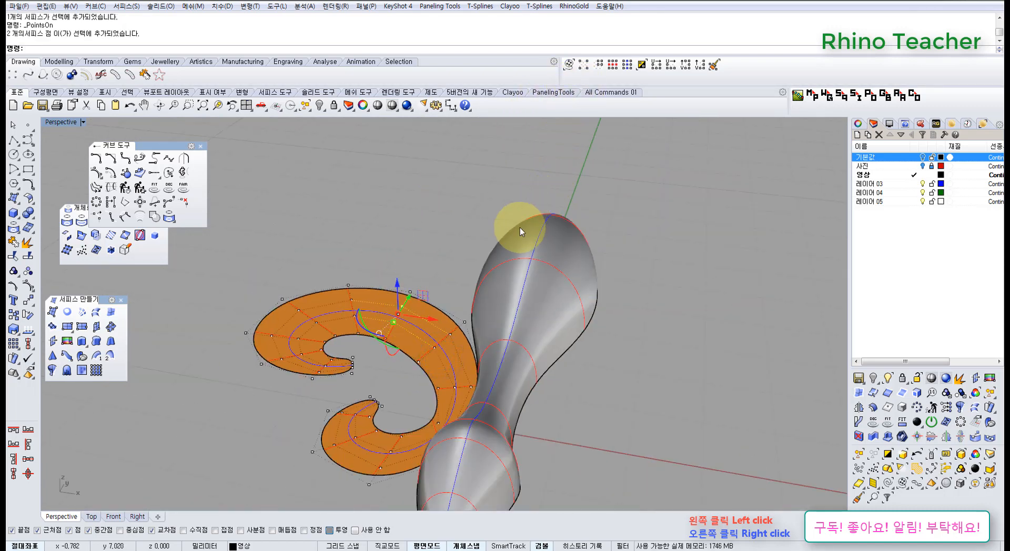
right_drag(520, 227, 526, 243)
scroll(536, 329, up, 8)
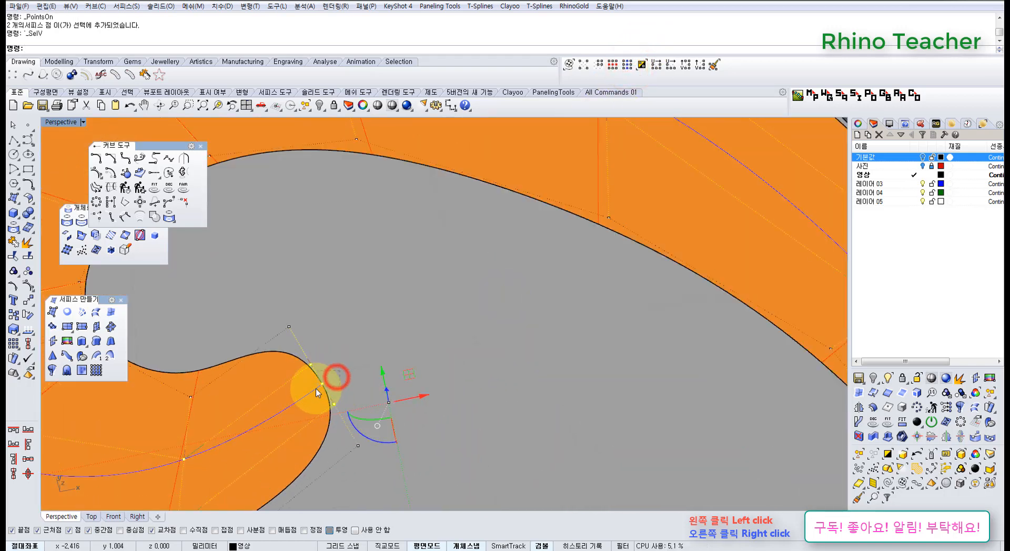
ctrl+drag(316, 390, 314, 392)
Step: Remove the middle control point at the lower curl's tip from the selection
scroll(315, 395, down, 5)
shift+right_drag(417, 435, 431, 237)
scroll(451, 286, up, 9)
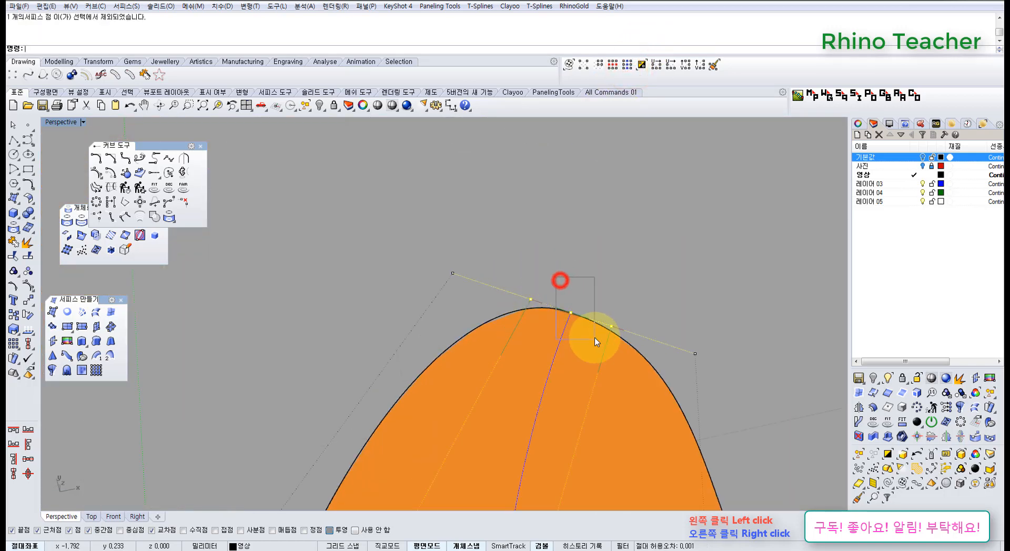
ctrl+drag(596, 342, 594, 344)
scroll(591, 349, down, 5)
Step: Raise the selected inner control points to turn the flat curl into a domed surface
right_drag(514, 338, 489, 272)
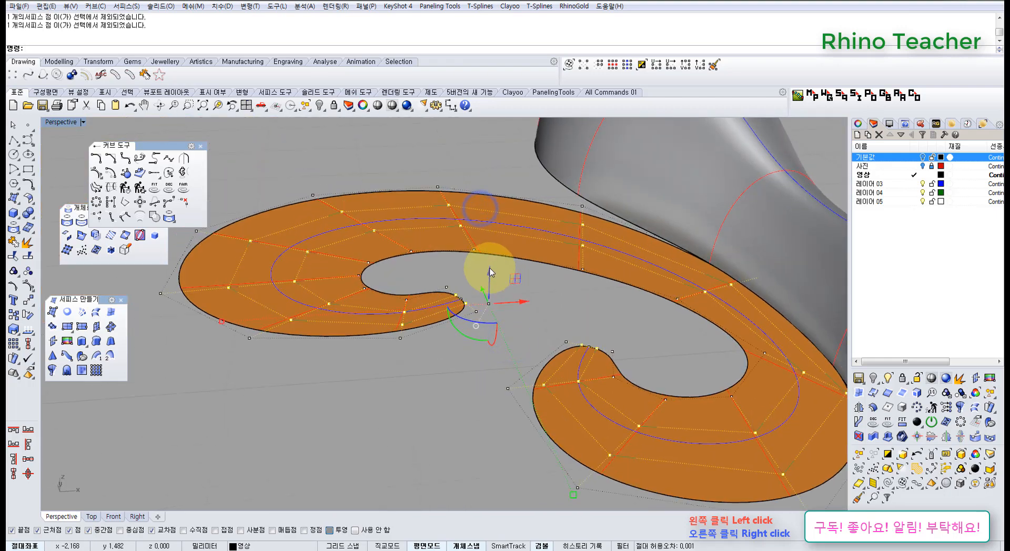
drag(490, 272, 484, 226)
right_drag(448, 266, 352, 192)
Step: Deselect the raised control points at the curl's tips and raise the remaining ones further
scroll(390, 284, up, 5)
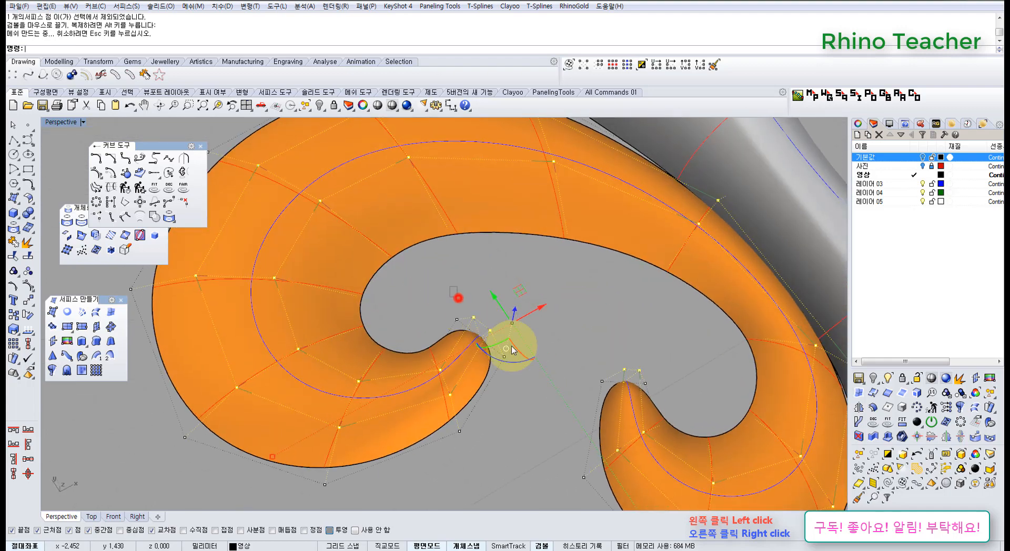
right_drag(611, 357, 502, 300)
scroll(566, 348, down, 5)
right_drag(549, 345, 505, 246)
drag(469, 237, 475, 177)
Step: Leave out more control points near the curl's tips and raise the remaining ones to heighten the body
right_drag(441, 222, 481, 191)
scroll(390, 182, up, 3)
drag(501, 196, 499, 132)
right_drag(460, 211, 470, 186)
right_drag(401, 140, 384, 201)
right_drag(483, 198, 446, 218)
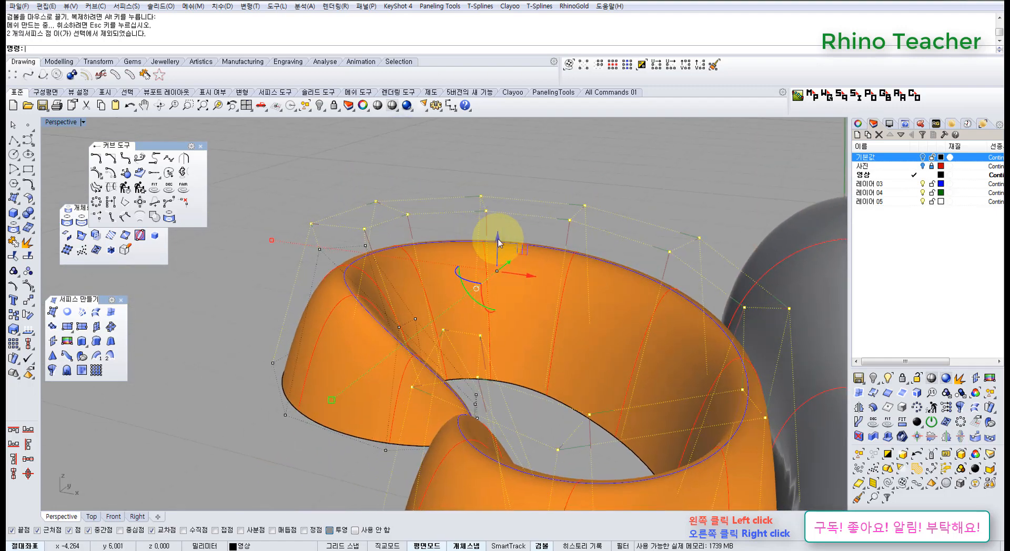
drag(498, 239, 490, 200)
Step: Deselect the raised control points of the large upper curl and lower the remaining ones toward the small curl
right_drag(341, 223, 272, 277)
ctrl+drag(380, 293, 381, 292)
right_drag(410, 288, 354, 165)
ctrl+drag(485, 208, 501, 162)
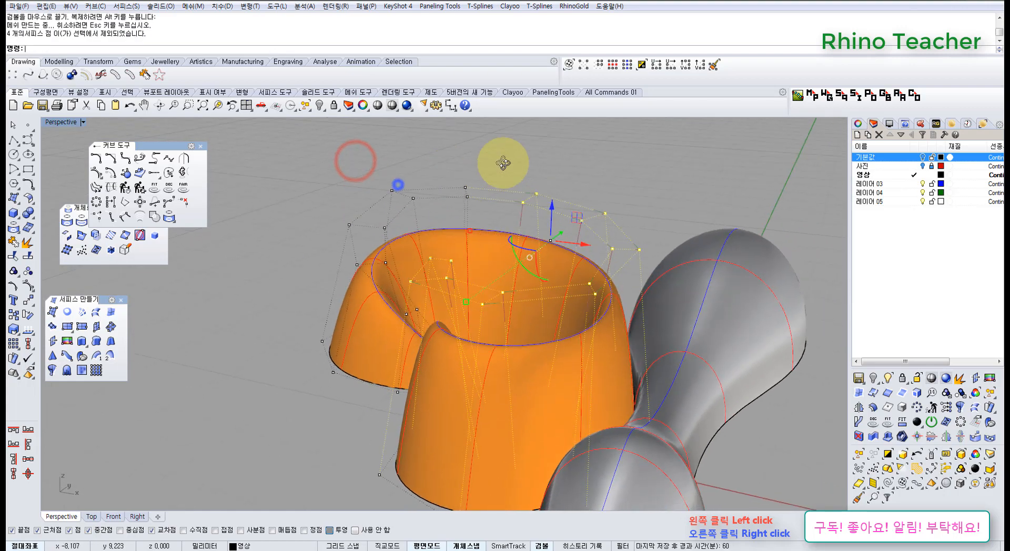
right_drag(398, 184, 536, 184)
drag(550, 188, 549, 225)
mouse_move(500, 232)
right_down()
mouse_move(408, 219)
mouse_move(442, 207)
mouse_move(487, 225)
right_up()
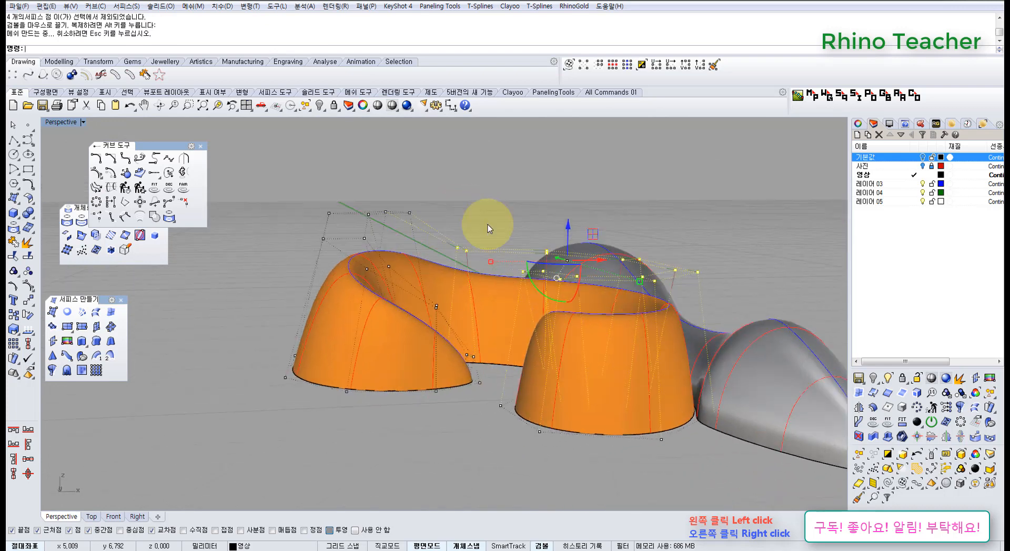
Step: Deselect the curl's control points pair by pair and lower the remaining ones in stages toward the small curl
scroll(488, 225, up, 3)
drag(591, 239, 457, 266)
right_drag(496, 246, 596, 228)
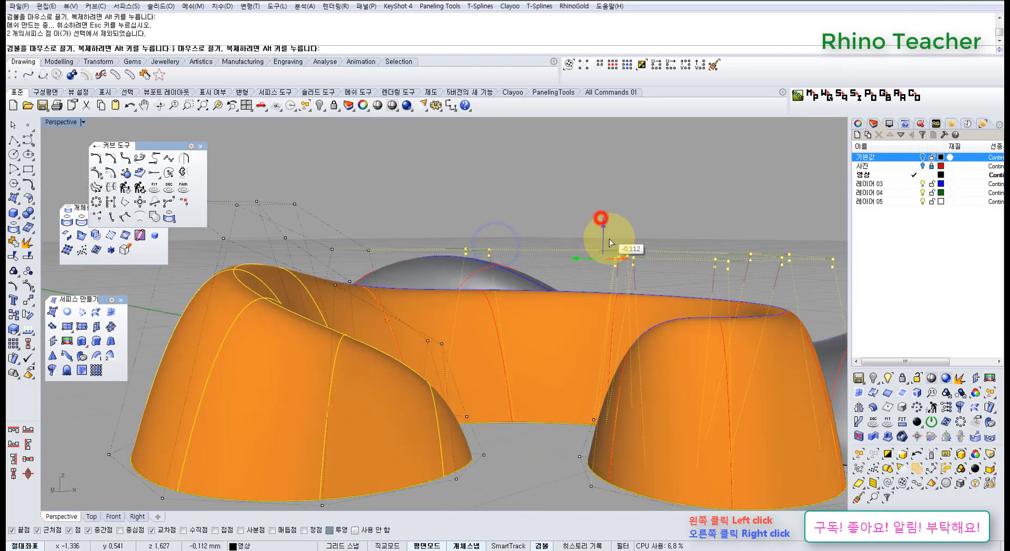
drag(609, 239, 603, 256)
right_drag(593, 263, 511, 263)
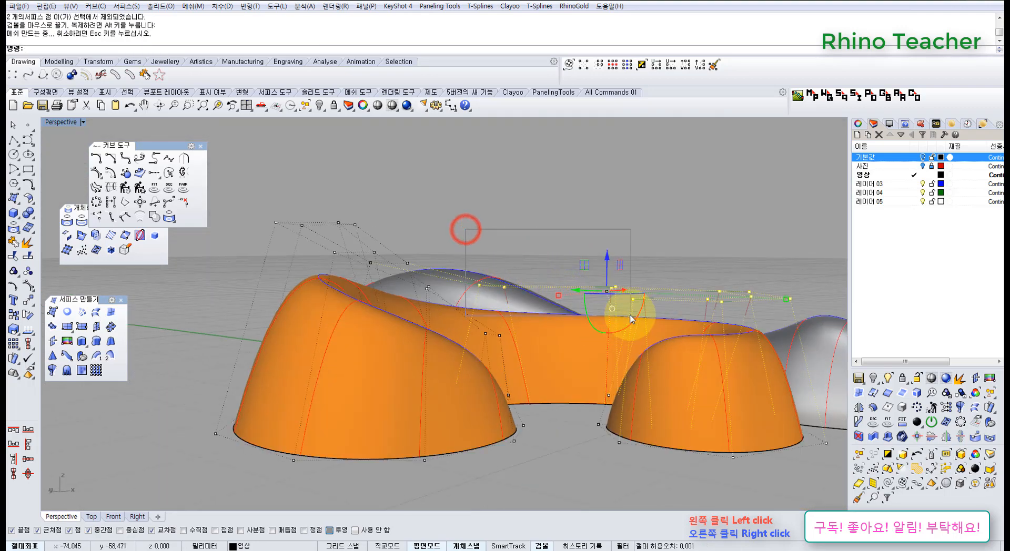
right_drag(554, 305, 629, 242)
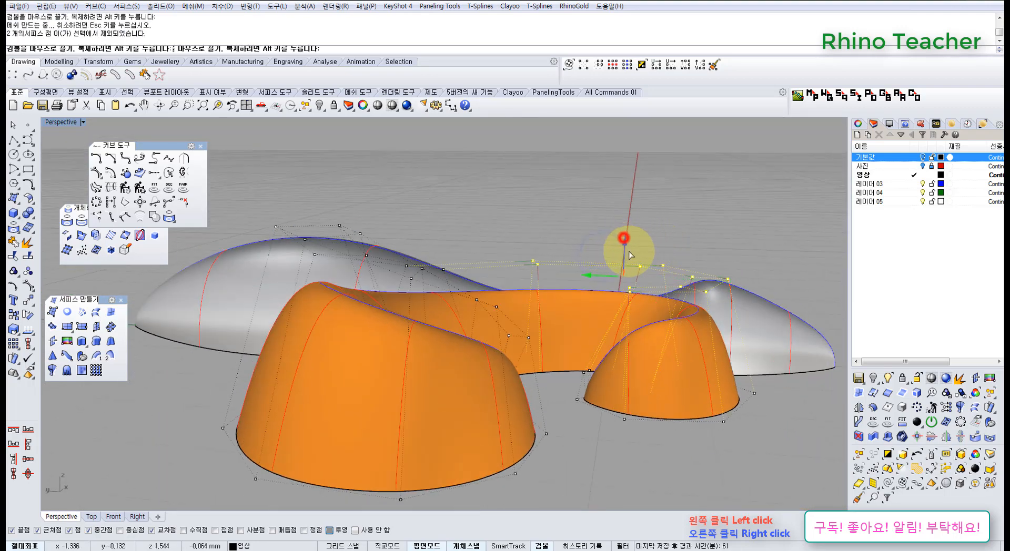
drag(629, 251, 630, 253)
ctrl+drag(503, 229, 557, 302)
right_drag(671, 286, 436, 235)
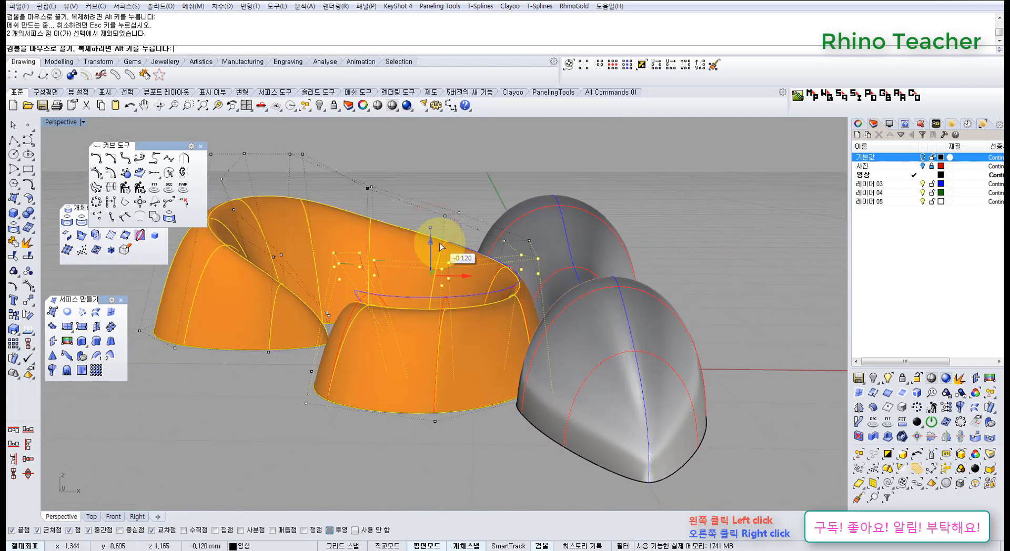
drag(440, 247, 442, 245)
Step: Deselect two more control points and raise the remaining ones to heighten the small curl's dome
right_drag(451, 237, 521, 234)
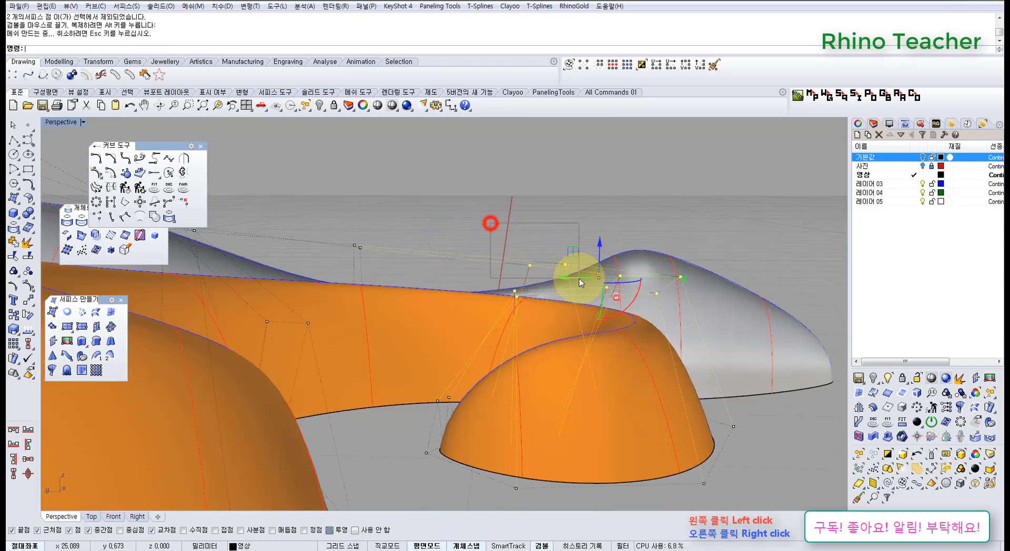
right_drag(639, 273, 540, 267)
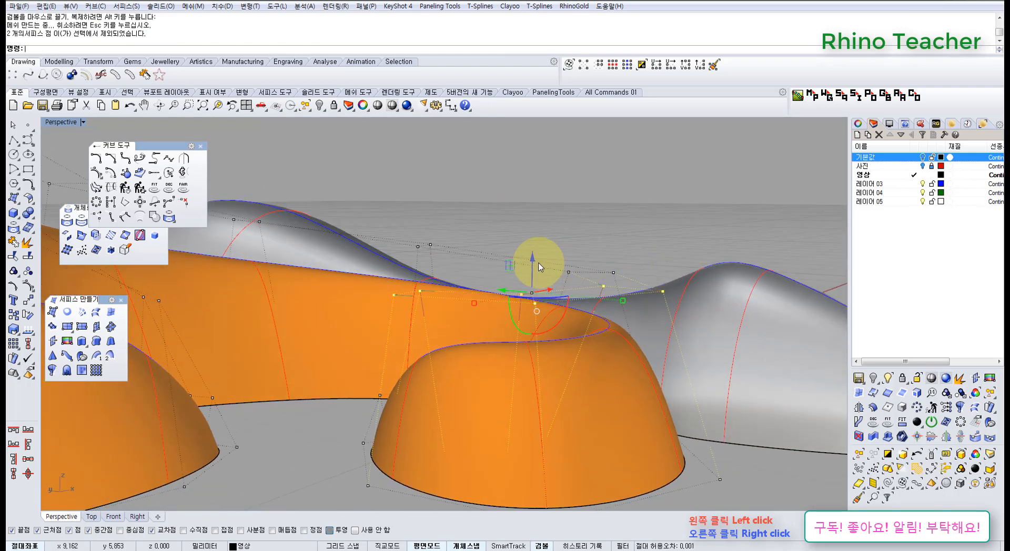
drag(534, 230, 538, 206)
right_drag(414, 249, 447, 241)
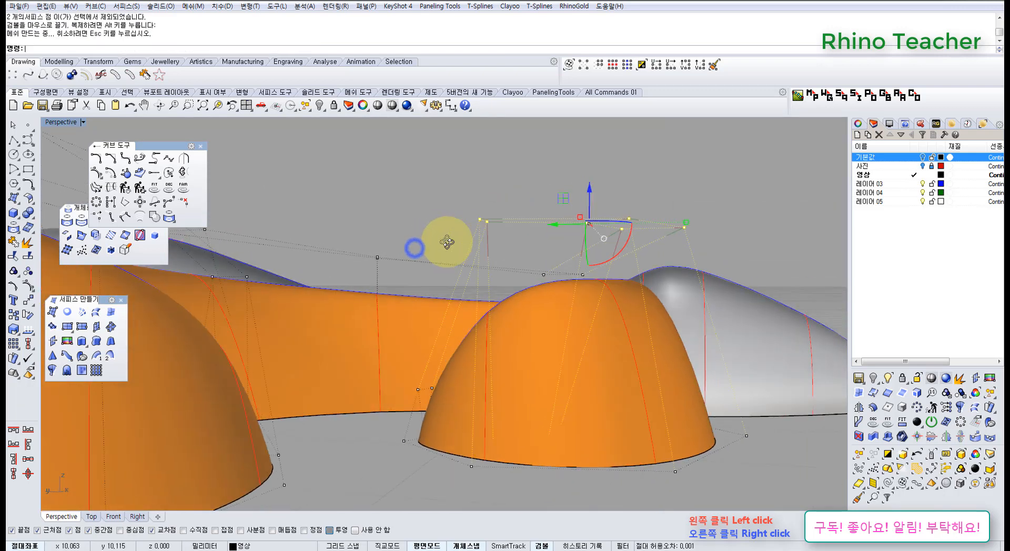
Step: Lower the control point pairs near the small curl's inner tip so its crest slopes down to the base
click(461, 181)
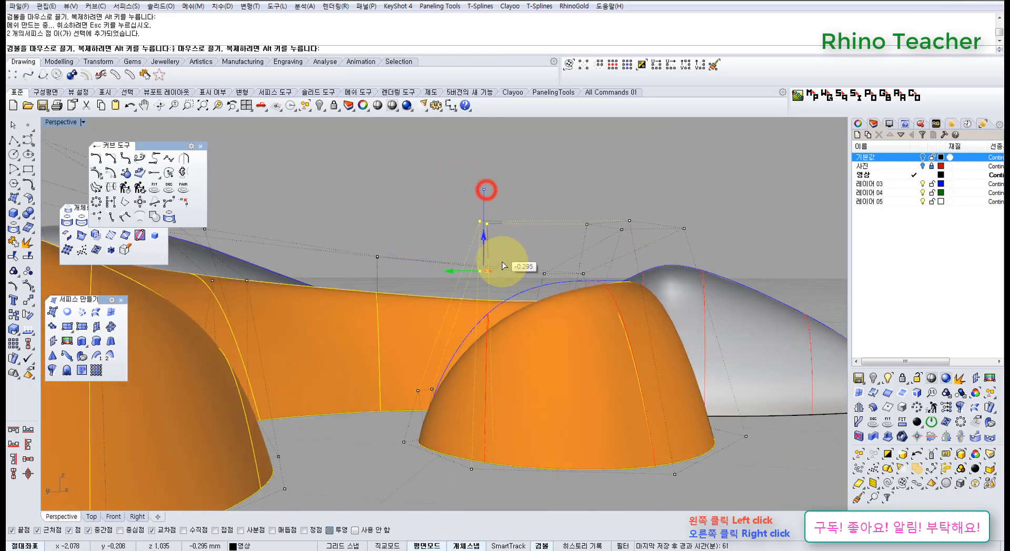
drag(498, 262, 498, 263)
right_drag(447, 368, 419, 351)
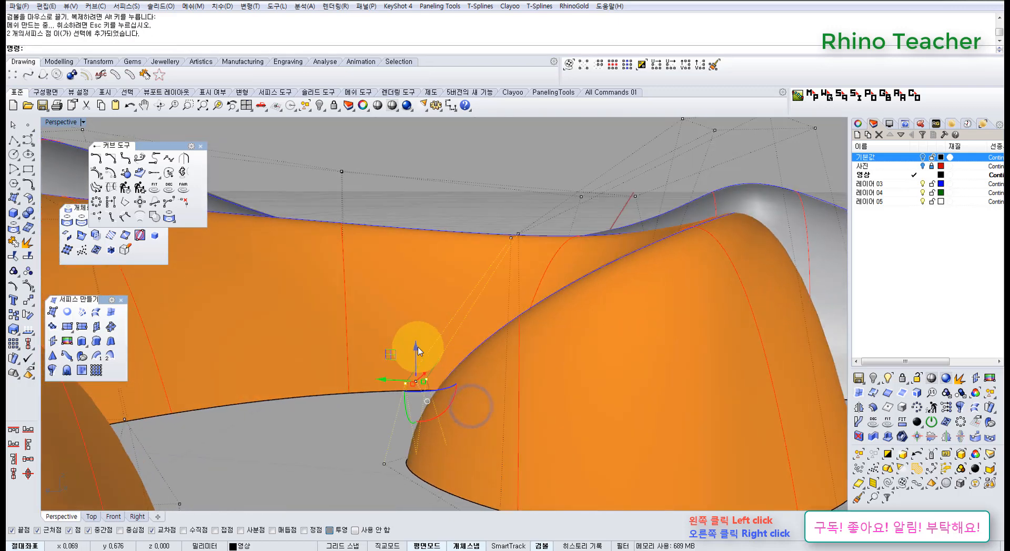
drag(419, 356, 418, 356)
Step: Adjust the height of individual control point pairs on the arm between the large and small curls
right_drag(614, 332, 482, 289)
drag(515, 359, 515, 359)
right_drag(509, 324, 543, 255)
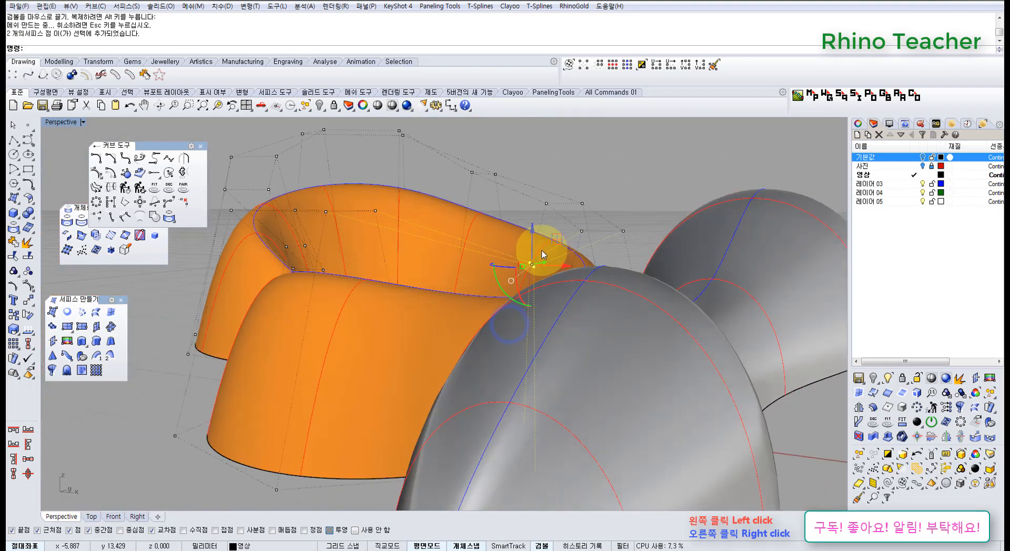
right_drag(460, 284, 446, 251)
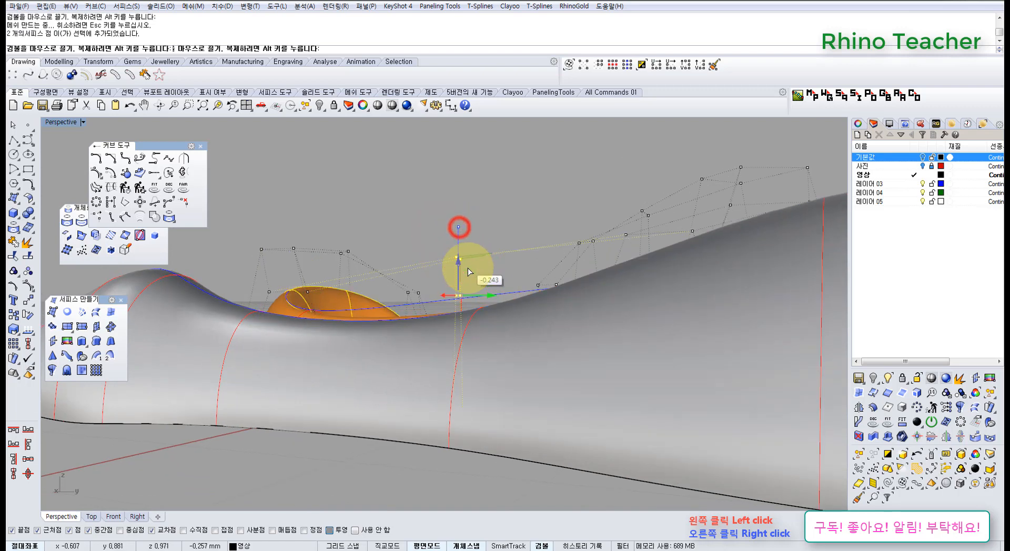
drag(468, 263, 464, 265)
right_drag(459, 255, 493, 293)
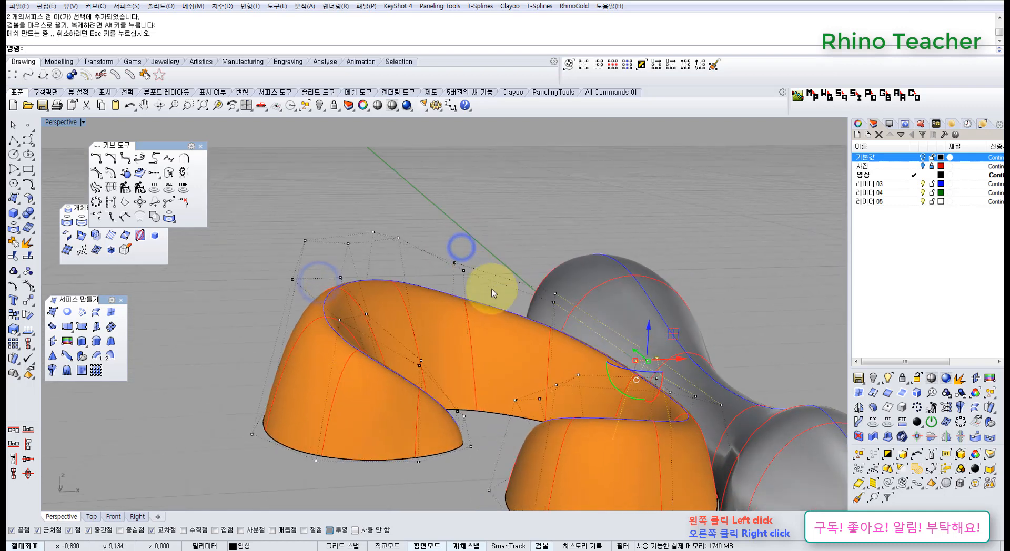
drag(571, 313, 572, 313)
mouse_move(572, 313)
right_down()
mouse_move(577, 297)
mouse_move(561, 314)
right_up()
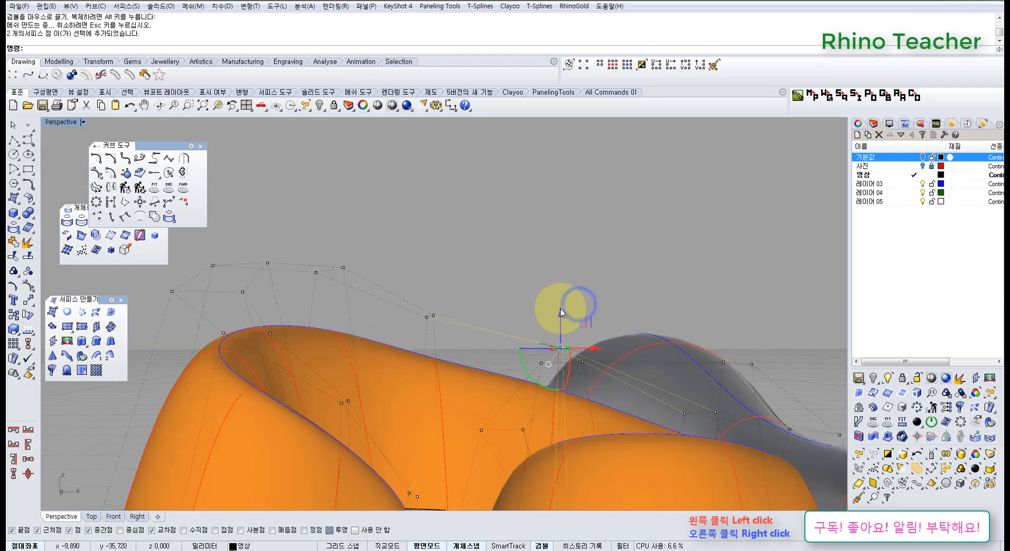
drag(566, 337, 565, 336)
Step: Extend the control point selection in the V direction along the curl and deselect the point at each tip
right_drag(507, 265, 373, 280)
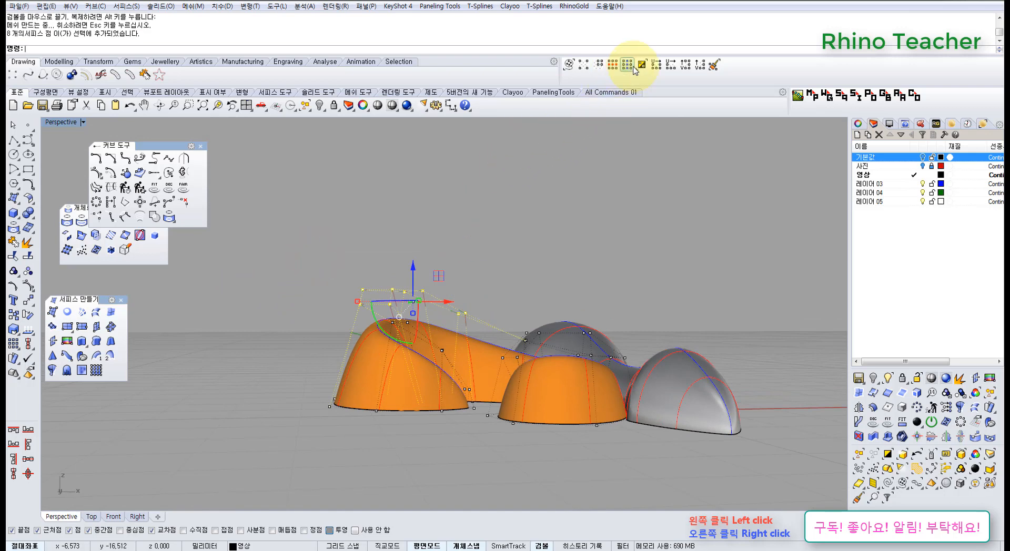
right_drag(530, 295, 528, 360)
scroll(459, 376, up, 10)
drag(474, 384, 453, 365)
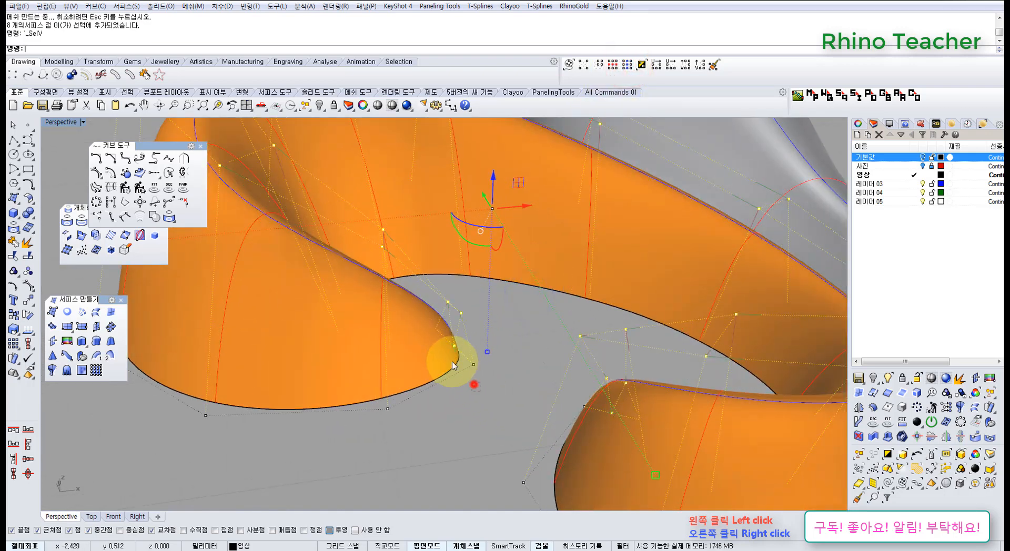
right_drag(583, 372, 387, 370)
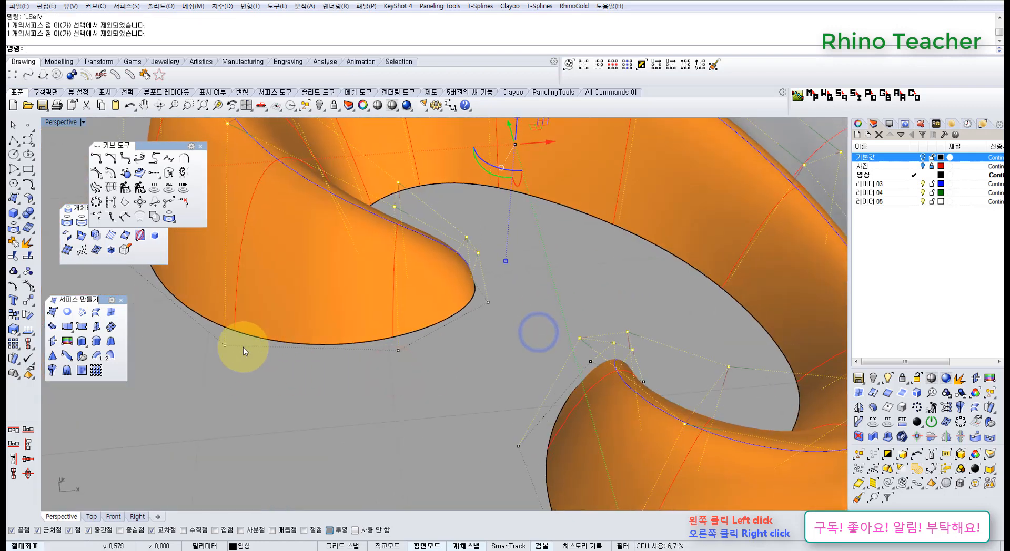
right_drag(429, 344, 233, 363)
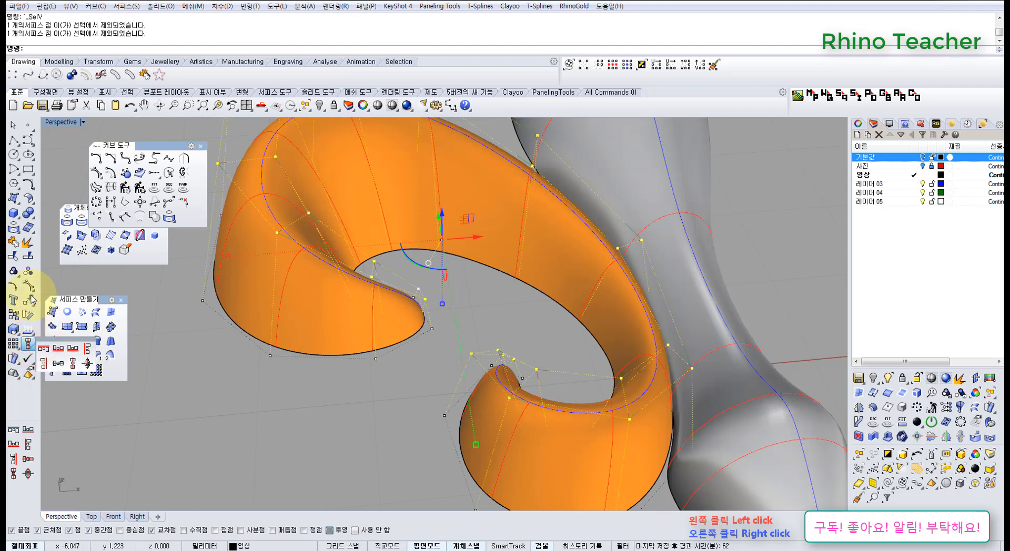
Step: Start MoveUVN for the selected control points with U symmetry enabled
drag(57, 287, 77, 396)
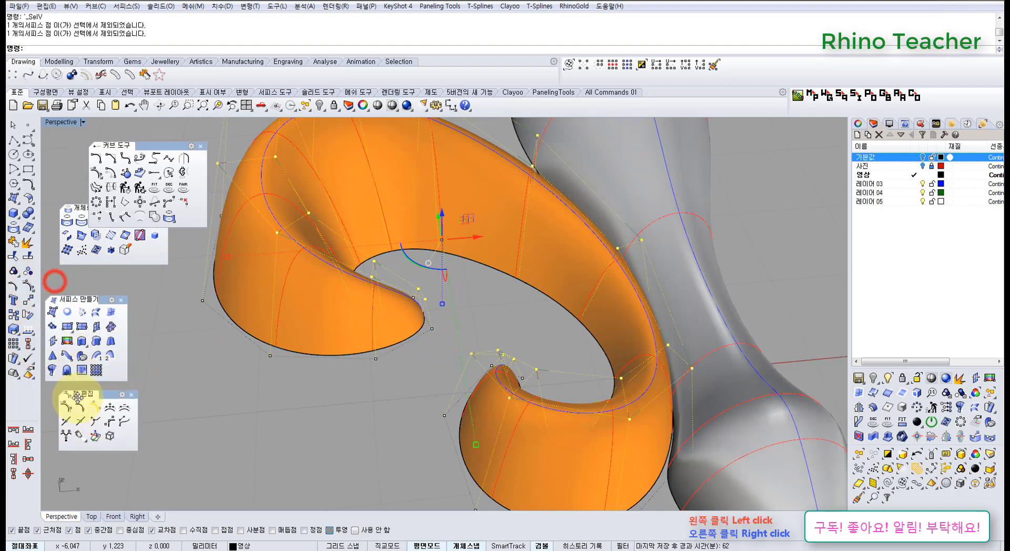
click(122, 432)
right_drag(443, 360, 515, 297)
scroll(537, 278, up, 4)
right_drag(548, 235, 427, 347)
scroll(545, 301, up, 2)
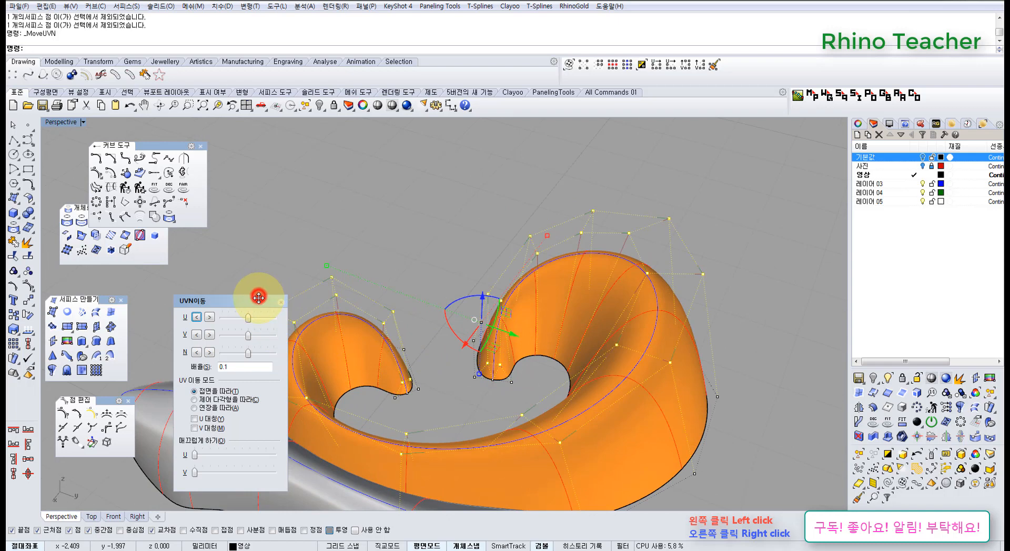
drag(253, 303, 237, 232)
right_drag(395, 316, 413, 322)
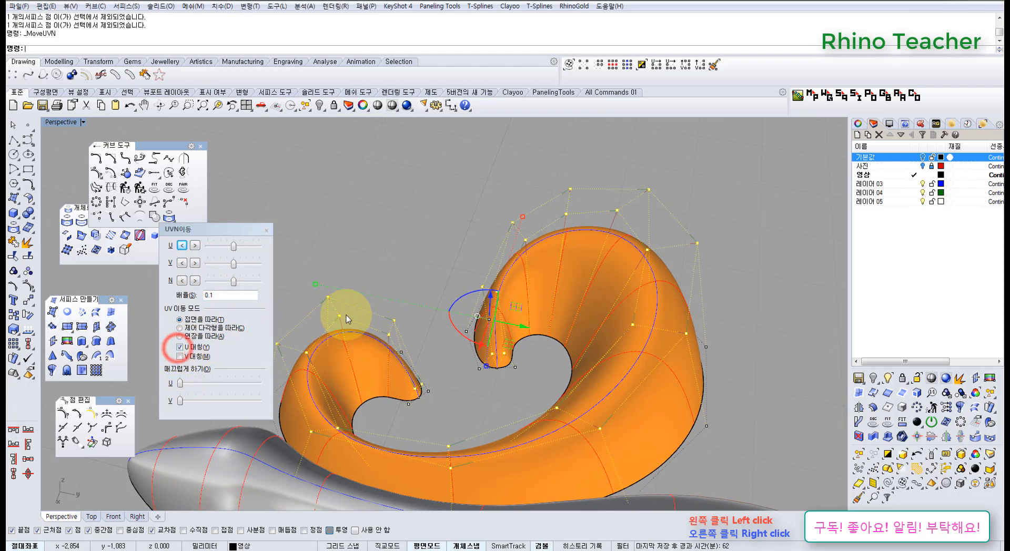
mouse_move(369, 324)
right_down()
mouse_move(372, 294)
mouse_move(376, 320)
mouse_move(368, 311)
right_up()
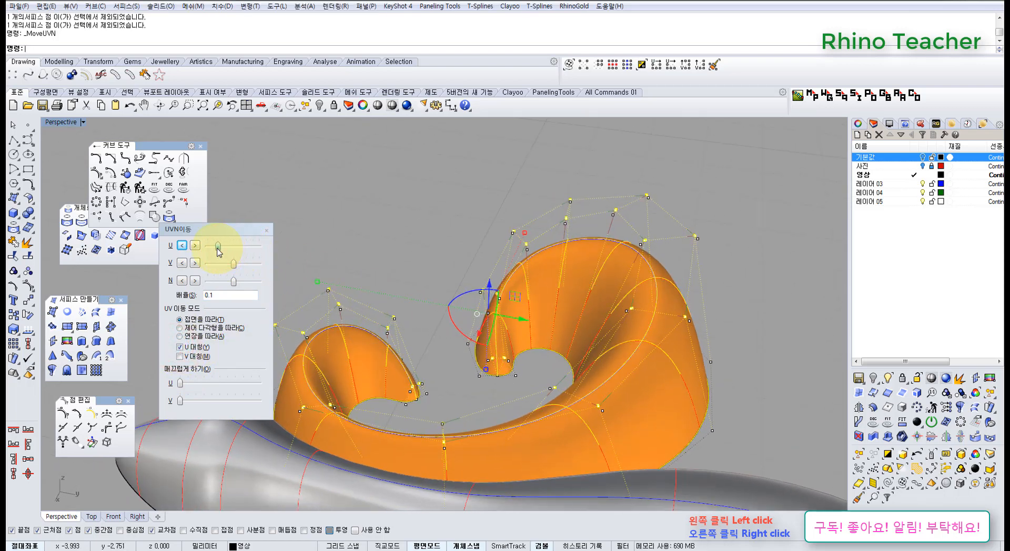
Step: Shift the selected control points symmetrically along U, deselecting pairs near the tips between passes
drag(217, 249, 218, 250)
right_drag(444, 331, 411, 386)
ctrl+right_drag(502, 401, 444, 373)
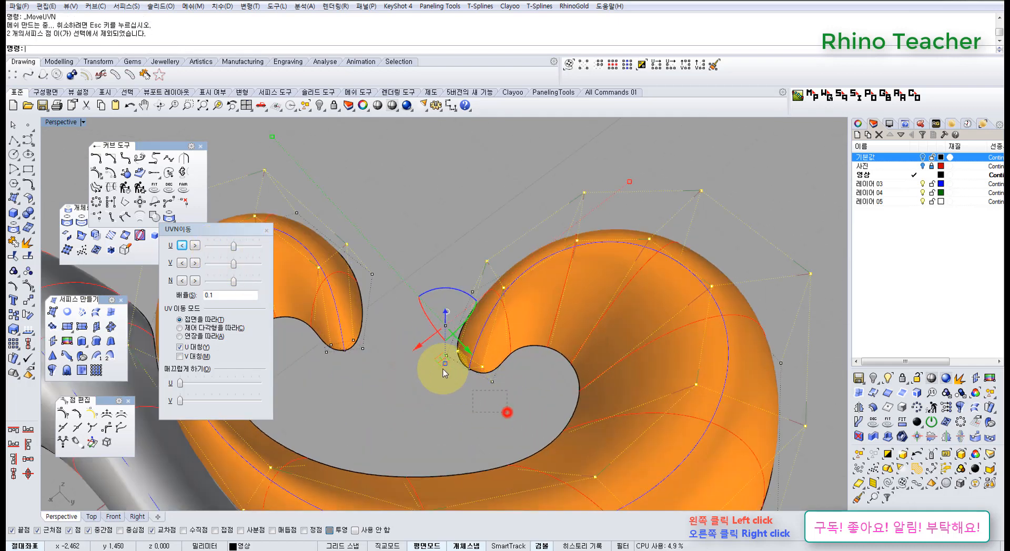
right_drag(414, 343, 243, 248)
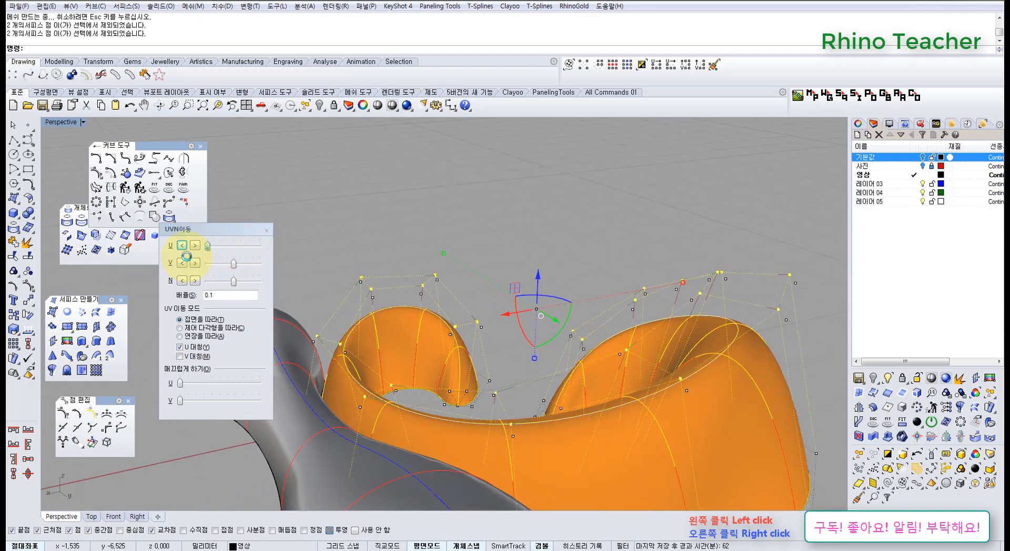
Step: Leave out two more control points and shift the remaining ones further along U to refine the curl's profile
right_drag(457, 323, 554, 332)
right_drag(607, 364, 606, 340)
right_drag(605, 391, 448, 340)
mouse_move(471, 400)
right_down()
mouse_move(371, 329)
mouse_move(383, 304)
mouse_move(363, 273)
right_up()
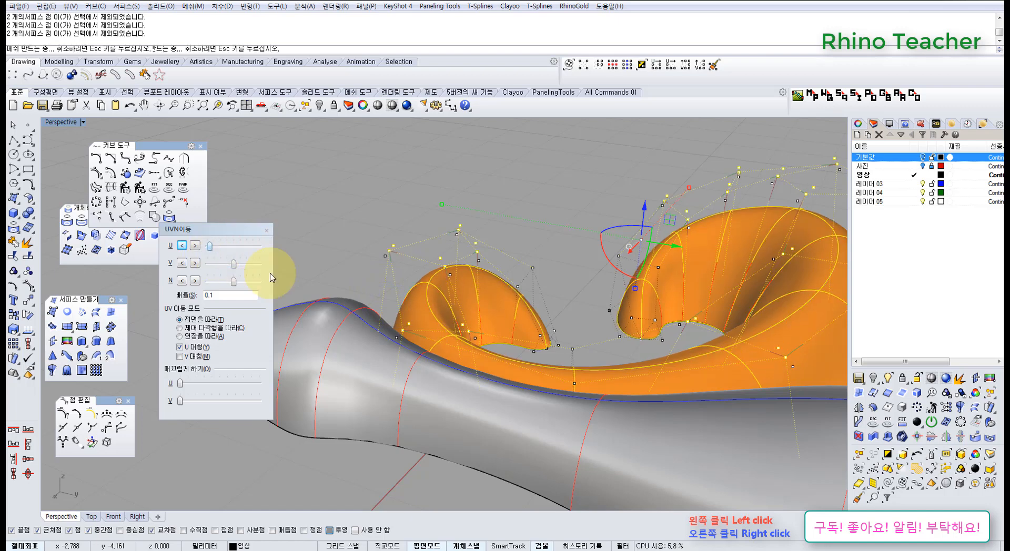
mouse_move(484, 326)
right_down()
mouse_move(500, 300)
mouse_move(393, 243)
right_up()
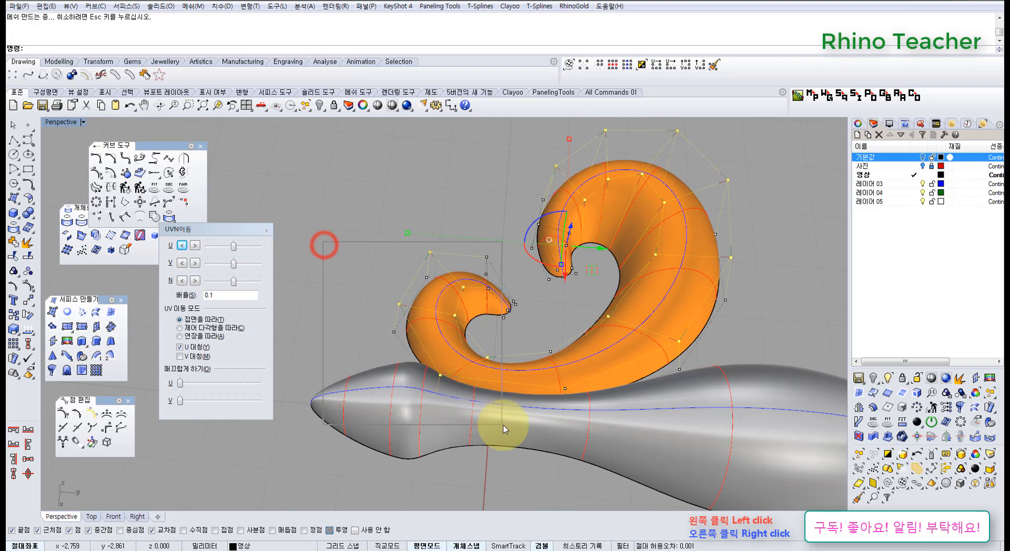
Step: Deselect the small curl's control points and select six points over the large curl's dome
ctrl+drag(504, 428, 504, 427)
right_drag(462, 405, 525, 412)
right_drag(604, 384, 331, 229)
click(516, 276)
click(423, 321)
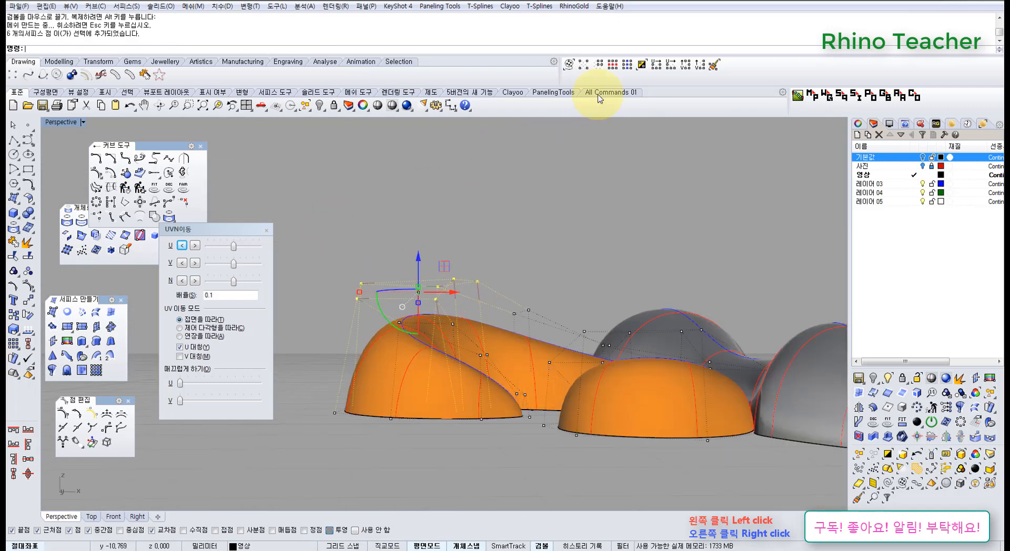
Step: Extend the selection to the curl's control points along V and deselect the point at the large curl's tip
right_drag(553, 229, 561, 275)
click(627, 68)
scroll(515, 404, up, 10)
mouse_move(508, 408)
right_down()
mouse_move(476, 419)
mouse_move(506, 419)
right_up()
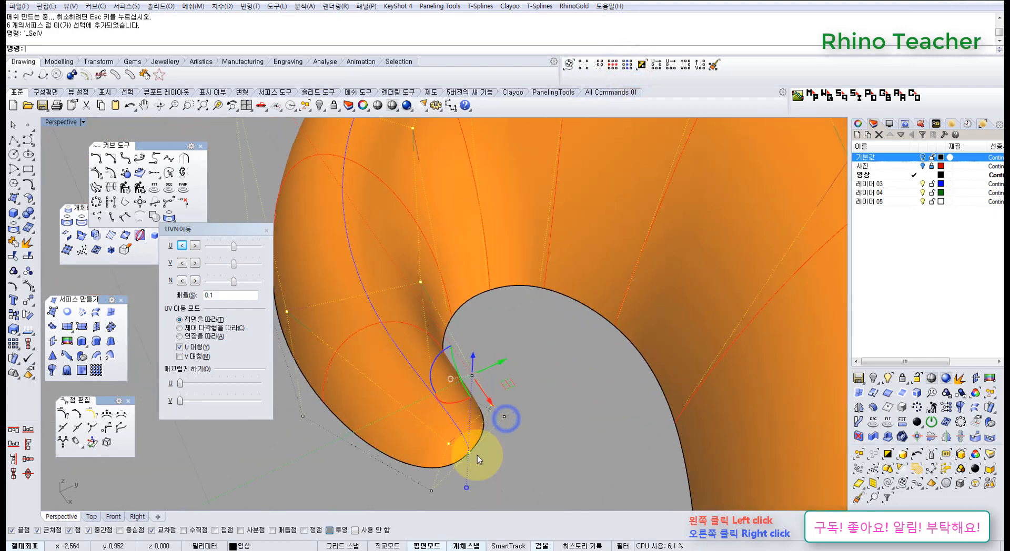
ctrl+drag(465, 450, 461, 448)
Step: Deselect the control point at the small curl's tip and check the selected points' heights in the Front view
scroll(464, 449, down, 6)
right_drag(457, 453, 592, 428)
right_drag(595, 436, 526, 347)
right_drag(532, 356, 550, 398)
scroll(581, 343, up, 6)
ctrl+drag(575, 306, 596, 373)
scroll(597, 381, down, 4)
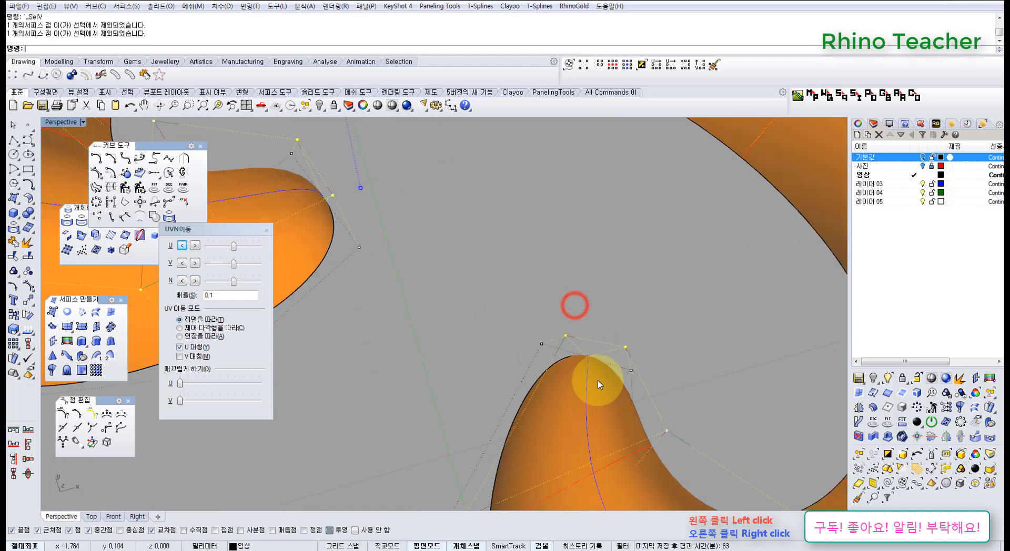
right_drag(587, 390, 581, 303)
scroll(576, 326, down, 5)
right_drag(569, 346, 525, 310)
key(ctrl+F2)
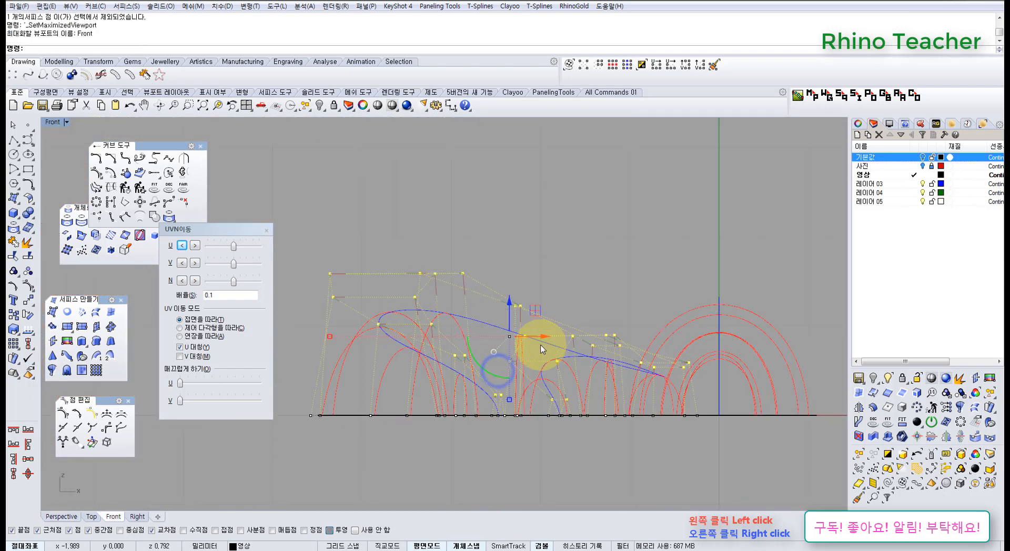
key(ctrl+F4)
Step: Close the UVN settings and mirror the finished curl surface across the vertical axis through the origin in the Top view
mouse_move(510, 342)
right_down()
mouse_move(534, 367)
mouse_move(530, 337)
mouse_move(520, 340)
right_up()
click(530, 333)
key(ctrl+F1)
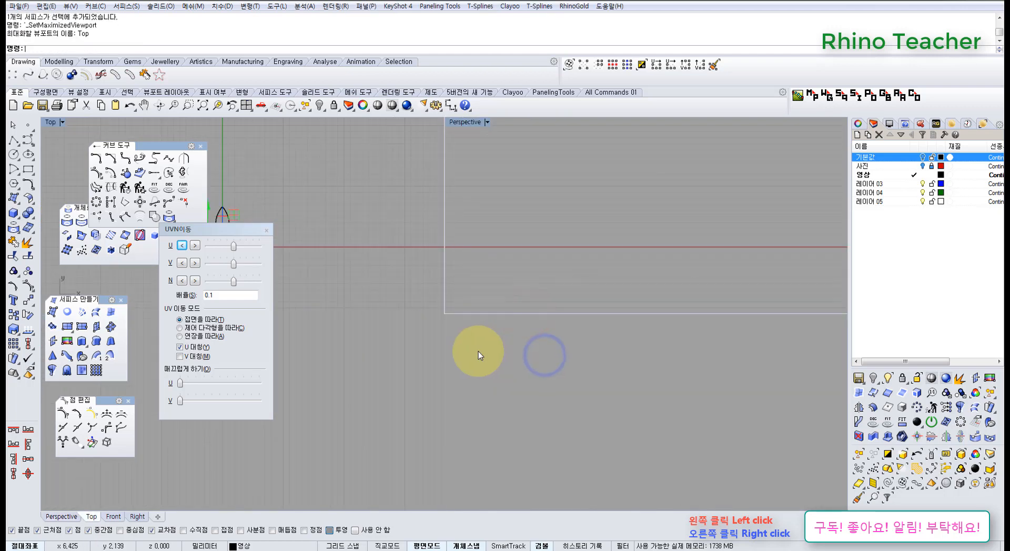
click(266, 231)
middle_click(435, 331)
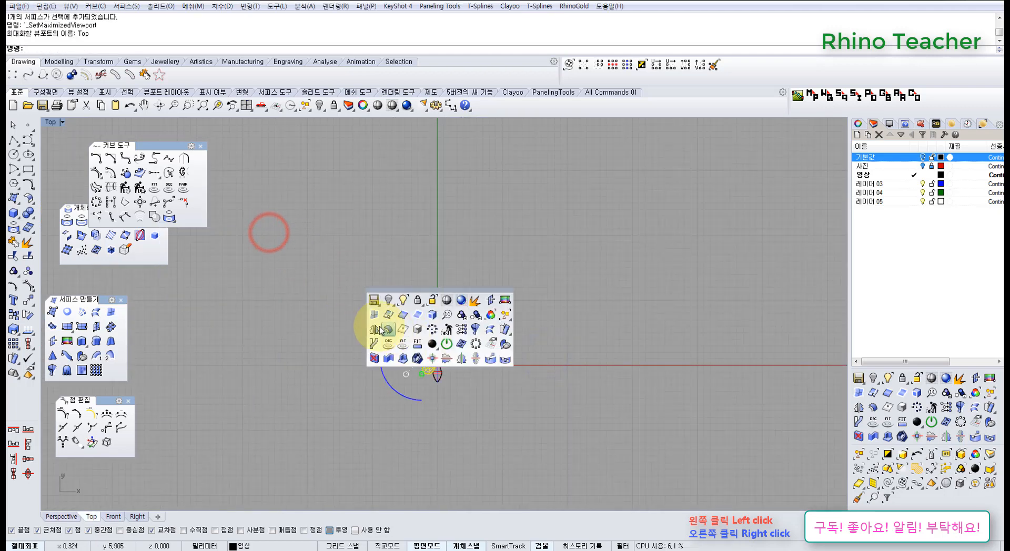
click(372, 325)
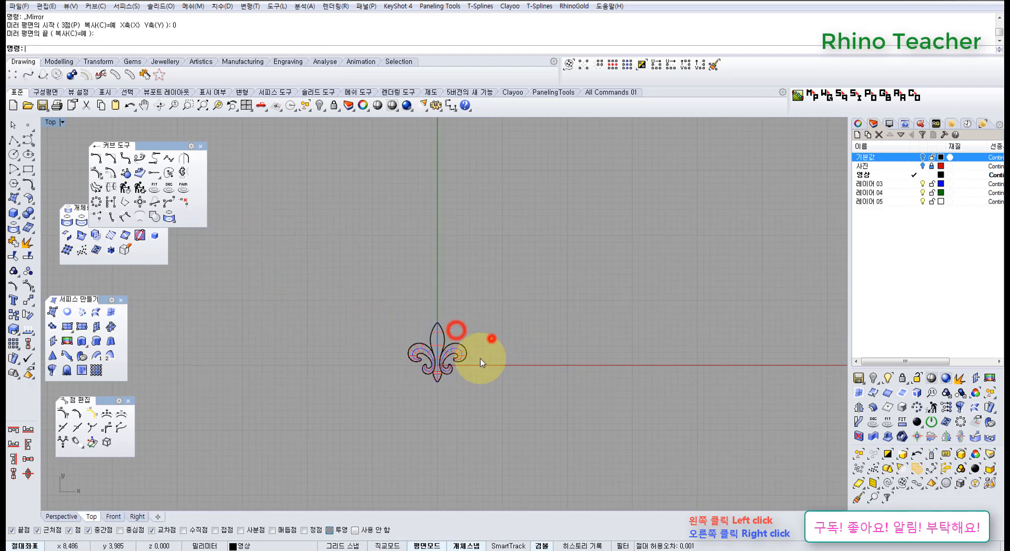
Step: Select the completed fleur-de-lis surfaces and show the hidden original fleur-de-lis beside them
scroll(443, 369, up, 8)
scroll(422, 363, down, 6)
scroll(426, 357, up, 6)
right_drag(434, 338, 434, 383)
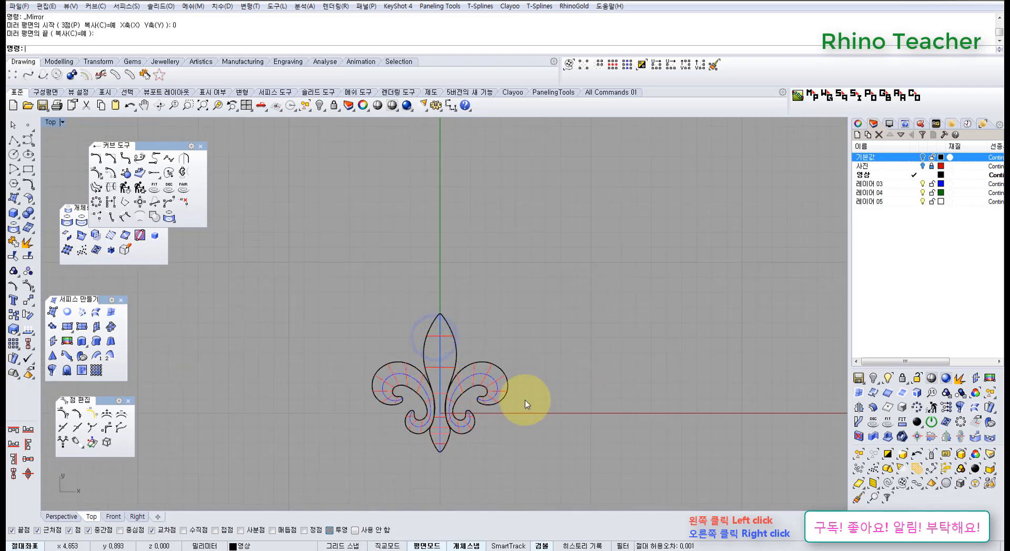
drag(549, 403, 383, 360)
right_drag(384, 362, 474, 369)
middle_click(346, 356)
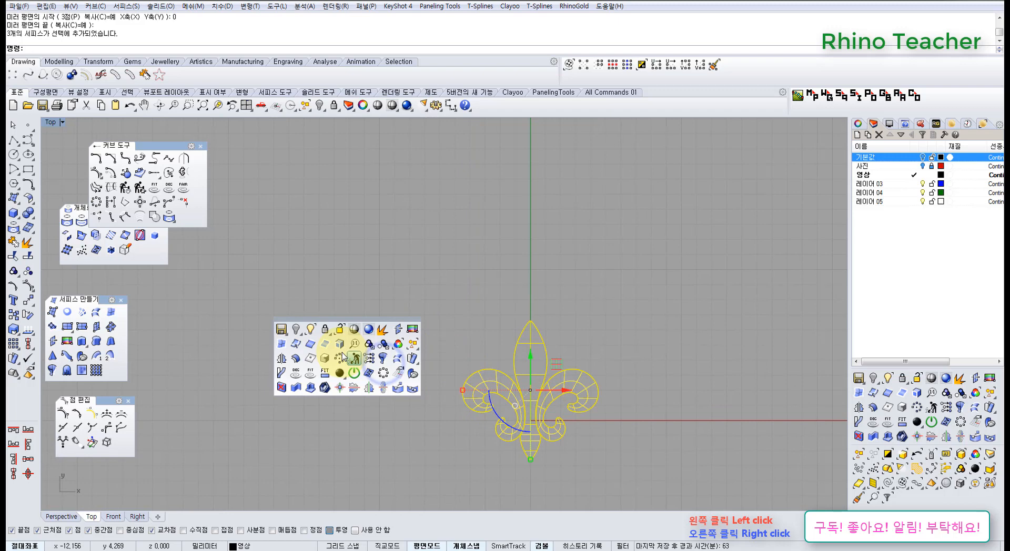
click(311, 329)
drag(431, 463, 334, 389)
right_click(334, 390)
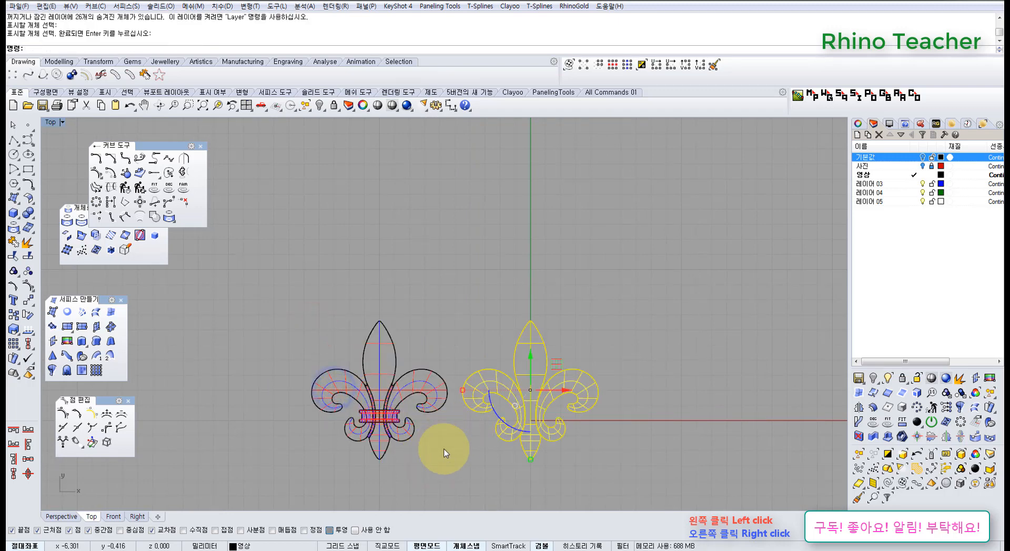
Step: Move both fleur-de-lis 10 mm along X in the negative direction in the Top view
right_click(422, 459)
click(28, 301)
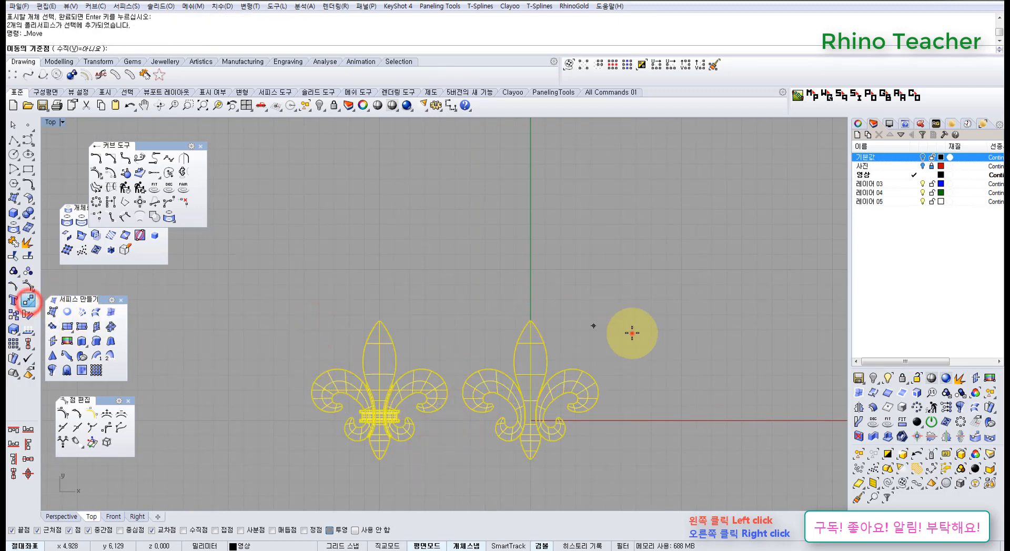
click(631, 332)
right_drag(468, 332, 589, 280)
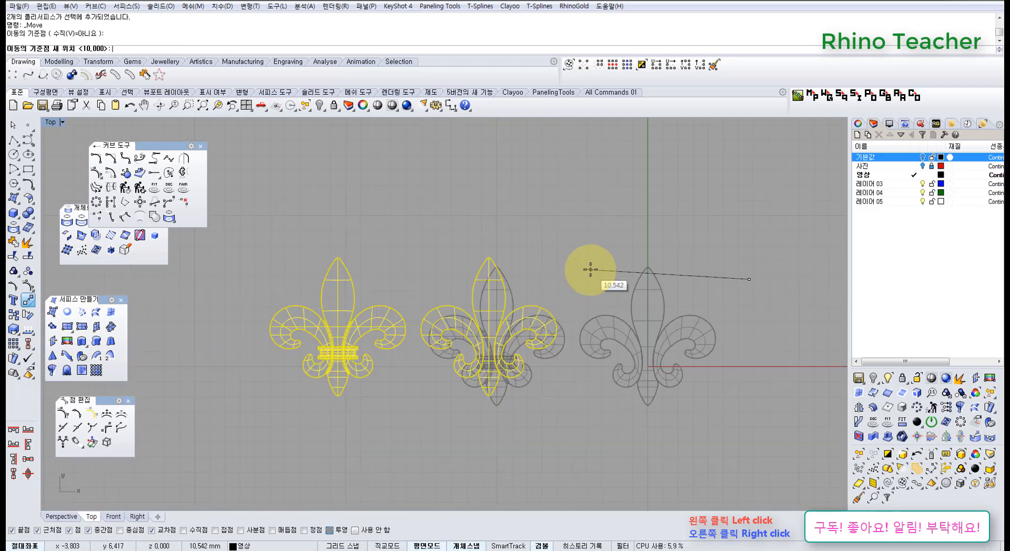
text(10)
key(Return)
click(590, 270)
click(608, 270)
Step: Hide both fleur-de-lis and show only the hidden outline curves of the petal and the curl
drag(624, 264, 264, 379)
right_drag(539, 351, 410, 336)
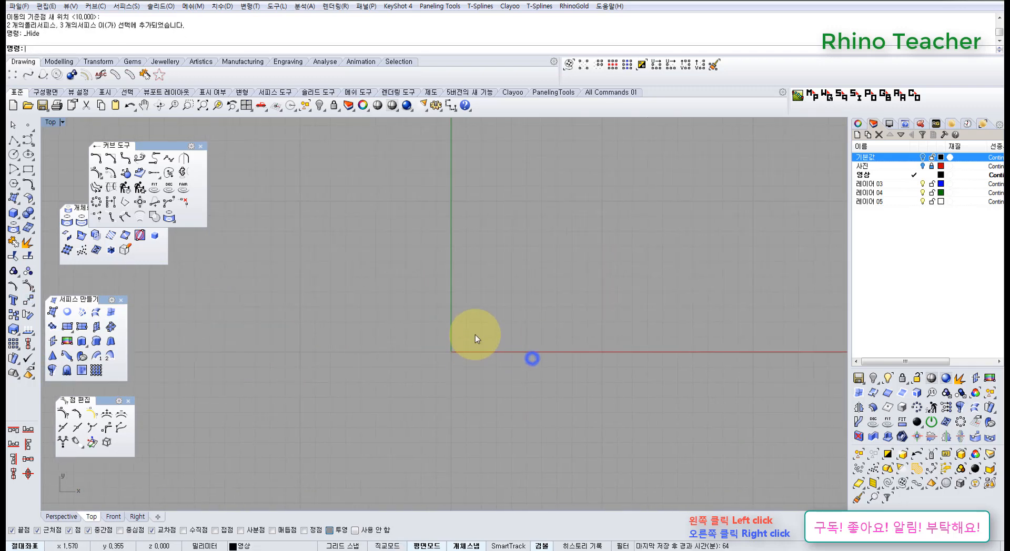
middle_click(464, 327)
click(439, 309)
scroll(448, 325, up, 4)
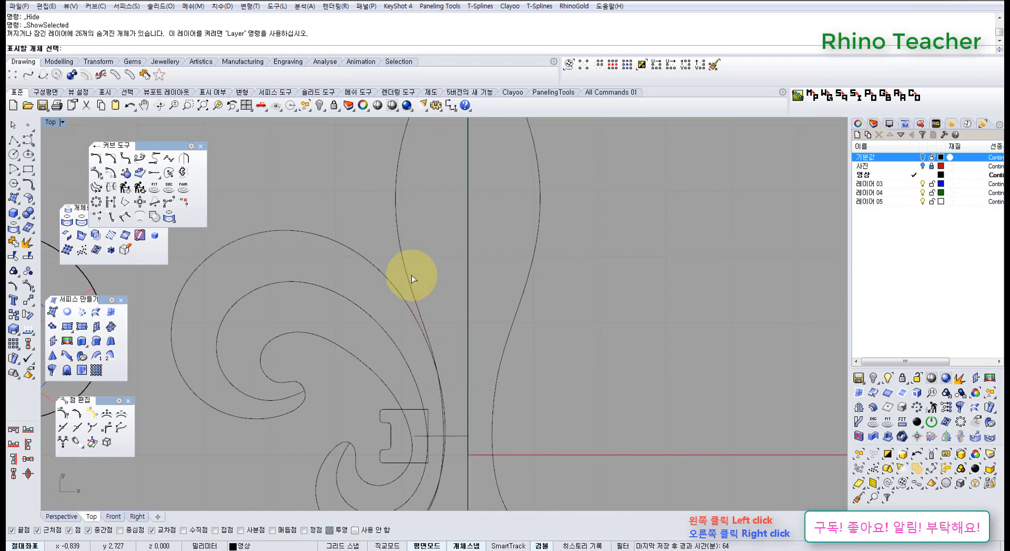
click(409, 274)
click(382, 275)
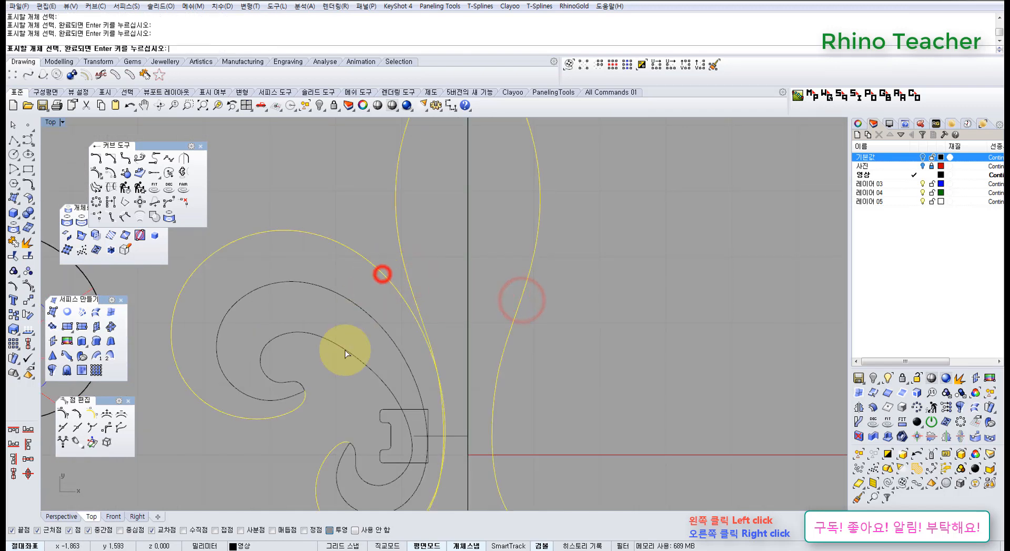
right_click(345, 351)
scroll(347, 351, down, 8)
right_drag(380, 362, 469, 322)
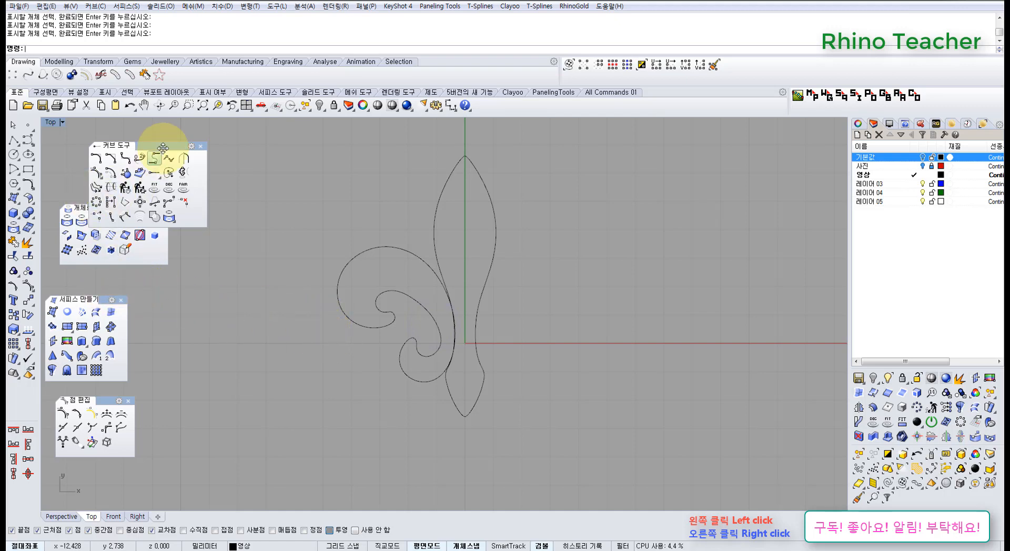
Step: Loft a surface between the petal's two outlines and another between the curl's two outlines, using the Normal style
drag(206, 174, 250, 169)
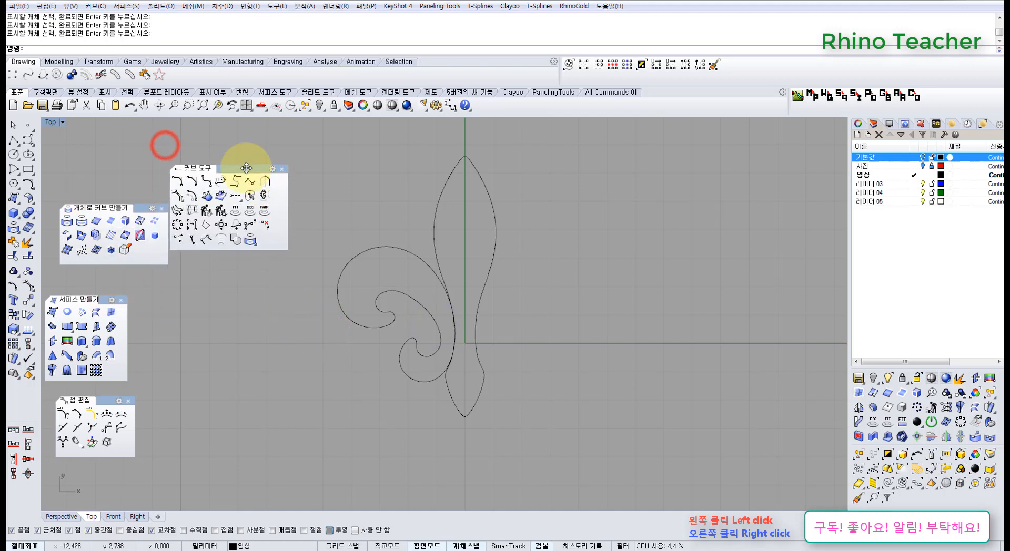
click(94, 317)
right_drag(410, 348, 386, 356)
scroll(368, 363, up, 4)
right_click(385, 356)
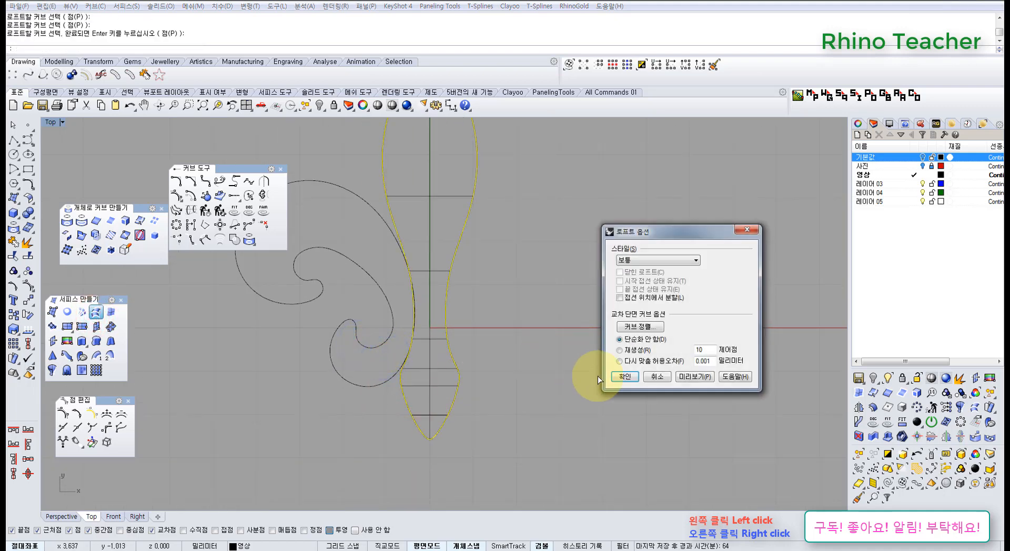
click(625, 377)
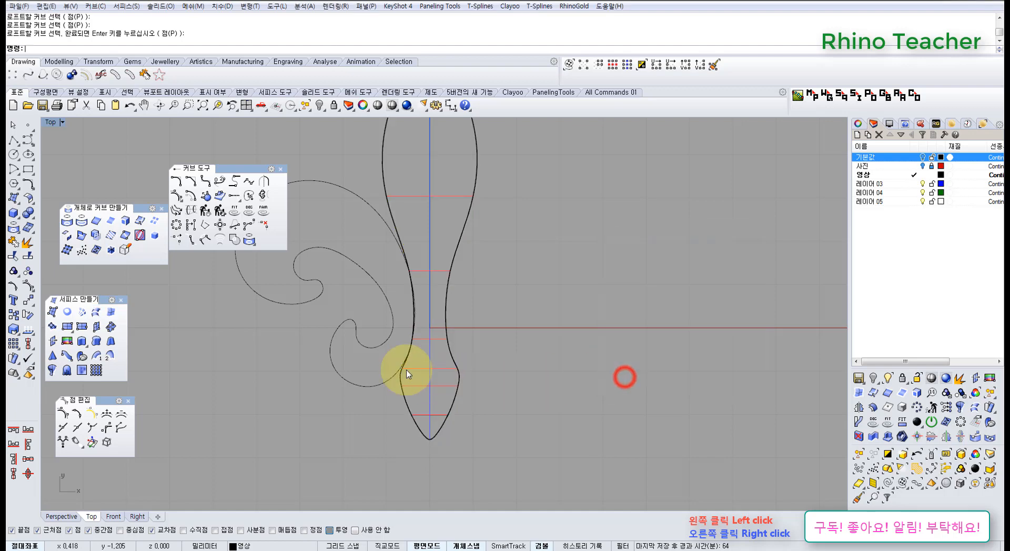
right_click(340, 330)
click(626, 376)
click(504, 342)
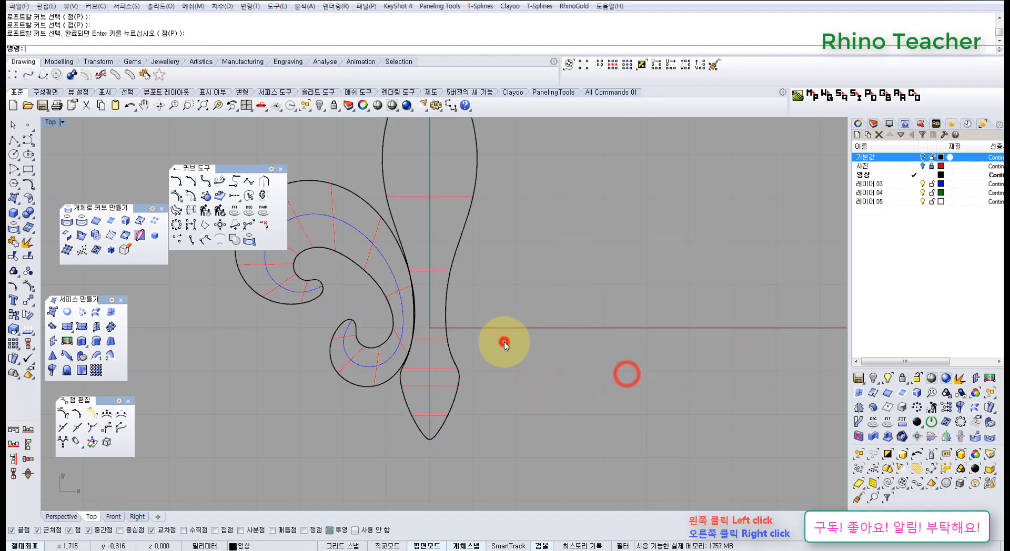
Step: Extract a V-direction isocurve from the petal surface, between its outline on the curl side and the centre line
right_drag(470, 334, 449, 344)
scroll(483, 342, up, 4)
scroll(450, 318, down, 5)
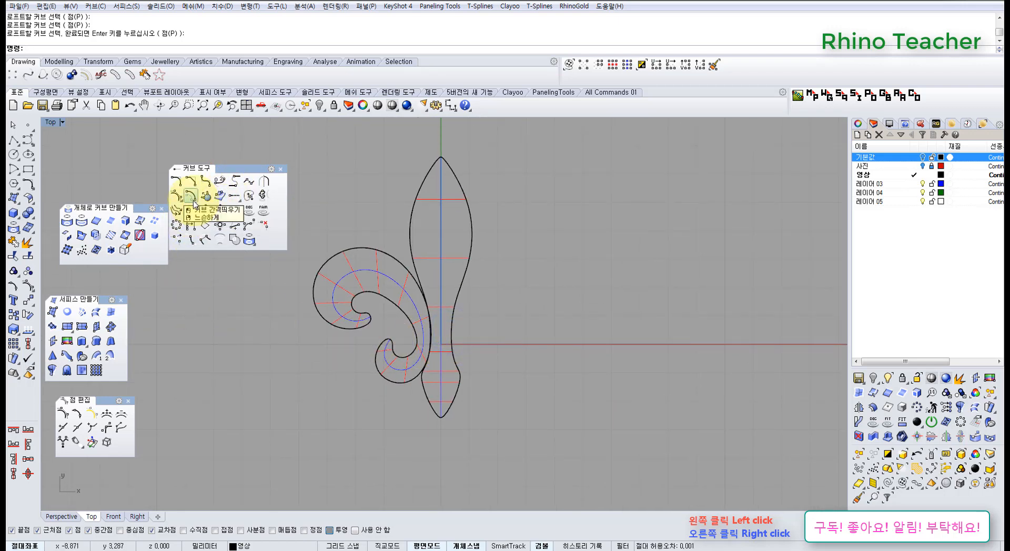
click(139, 222)
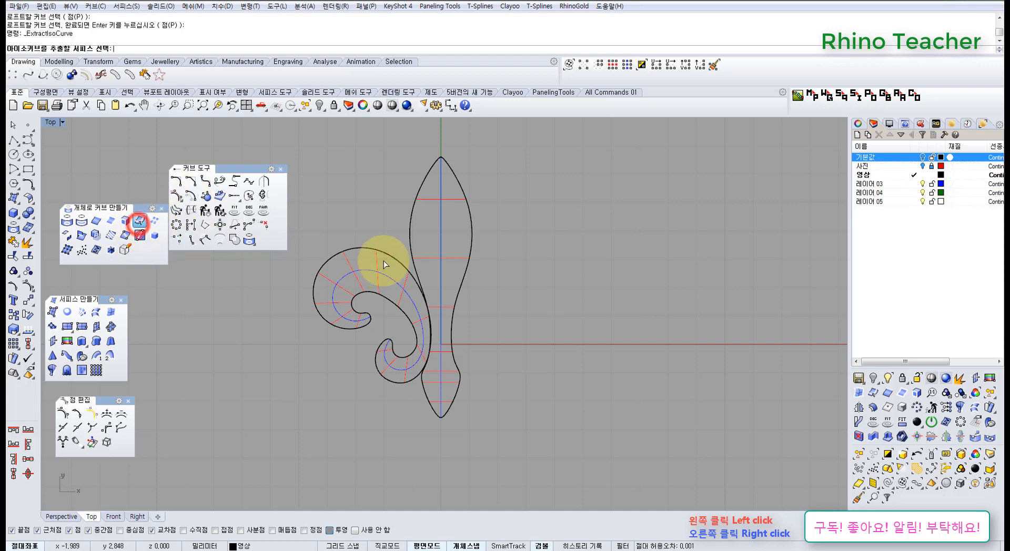
scroll(412, 258, up, 3)
click(439, 261)
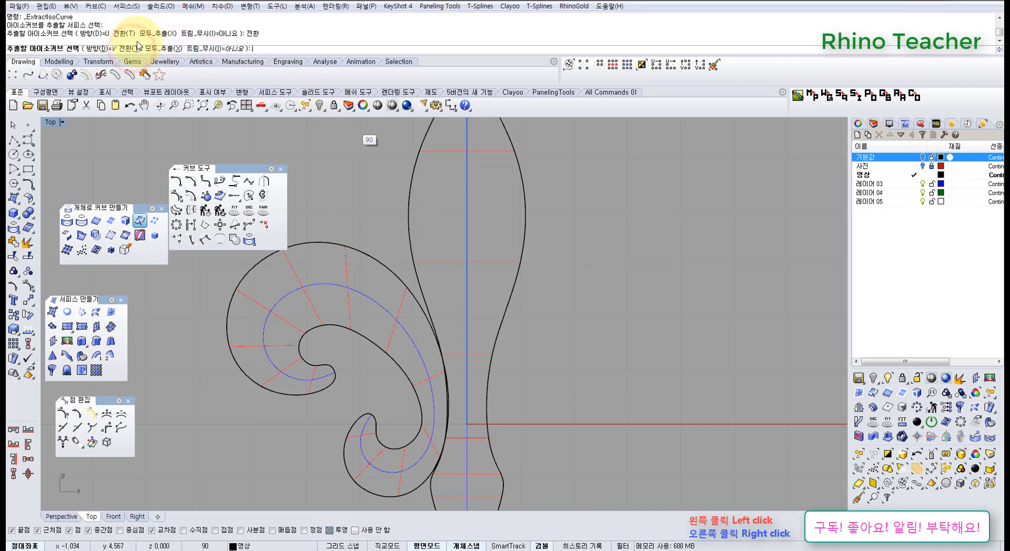
scroll(441, 200, down, 3)
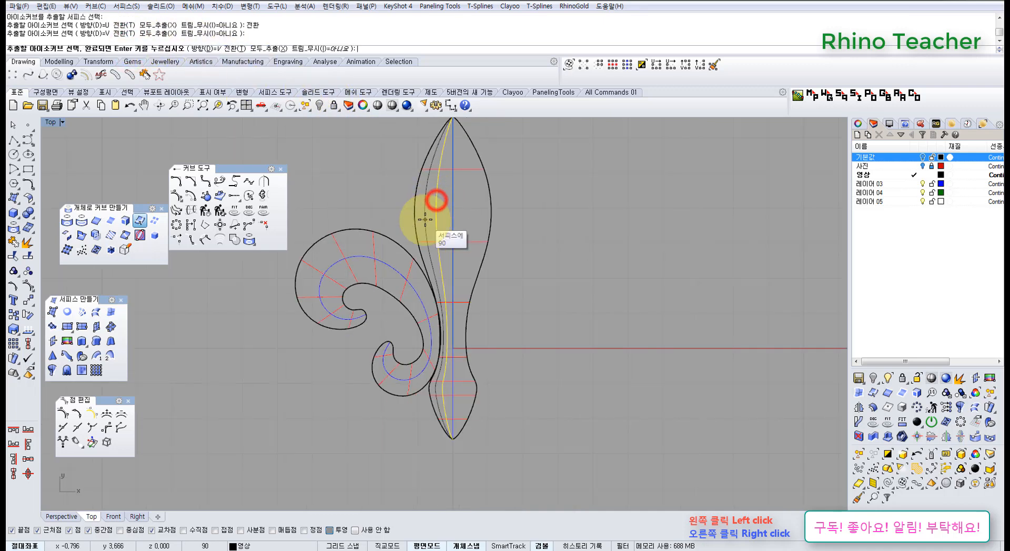
right_click(425, 219)
Step: Extract two V-direction isocurves from the curl surface, one on each side of its middle isocurve
right_drag(366, 264, 377, 256)
right_click(376, 256)
click(382, 236)
scroll(383, 237, up, 4)
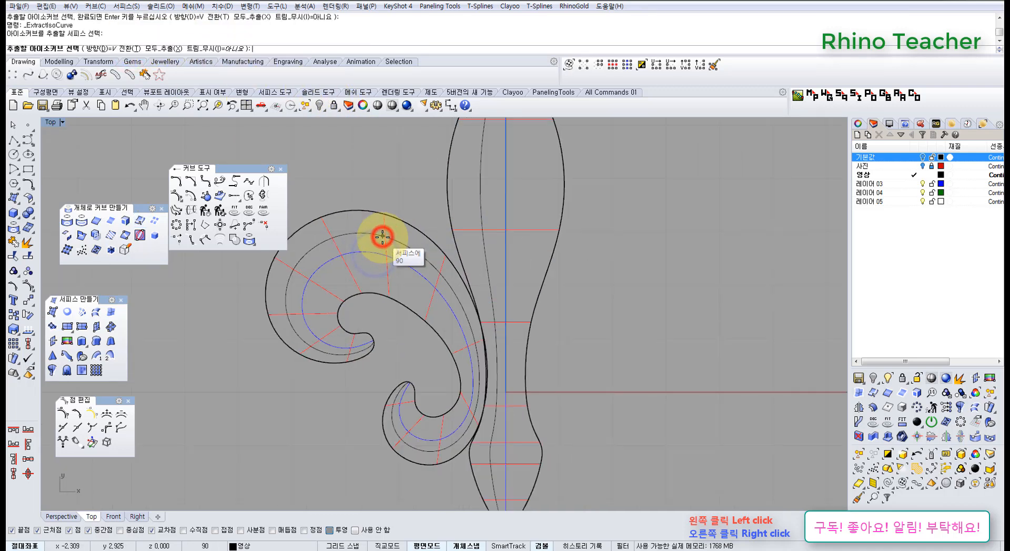
click(386, 233)
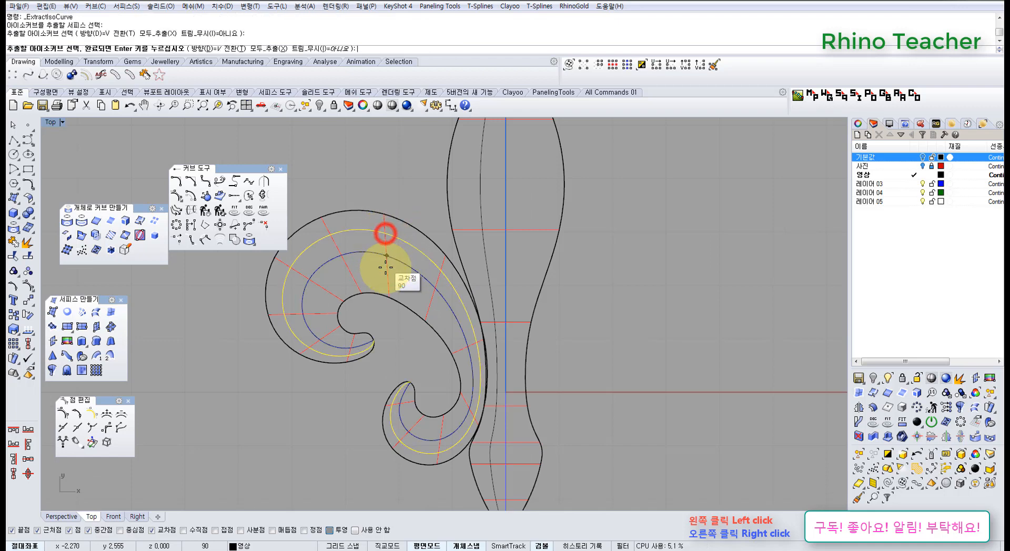
scroll(387, 272, up, 6)
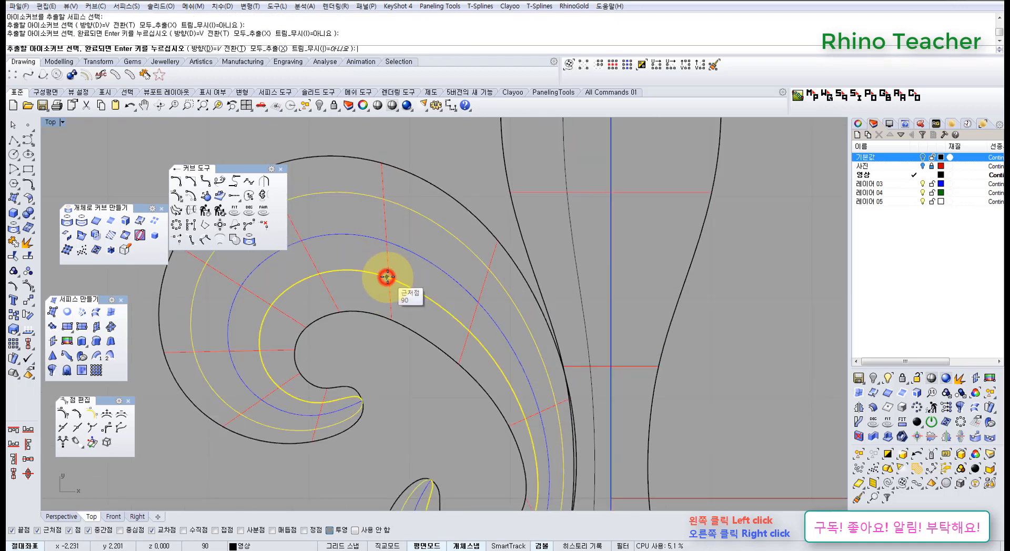
click(387, 277)
right_click(387, 277)
scroll(386, 277, down, 6)
Step: Mirror the petal's extracted isocurve across the vertical axis, starting the mirror line at the petal's upper tip
right_drag(429, 293, 452, 340)
click(537, 301)
click(462, 277)
middle_click(513, 295)
click(449, 296)
scroll(493, 308, down, 6)
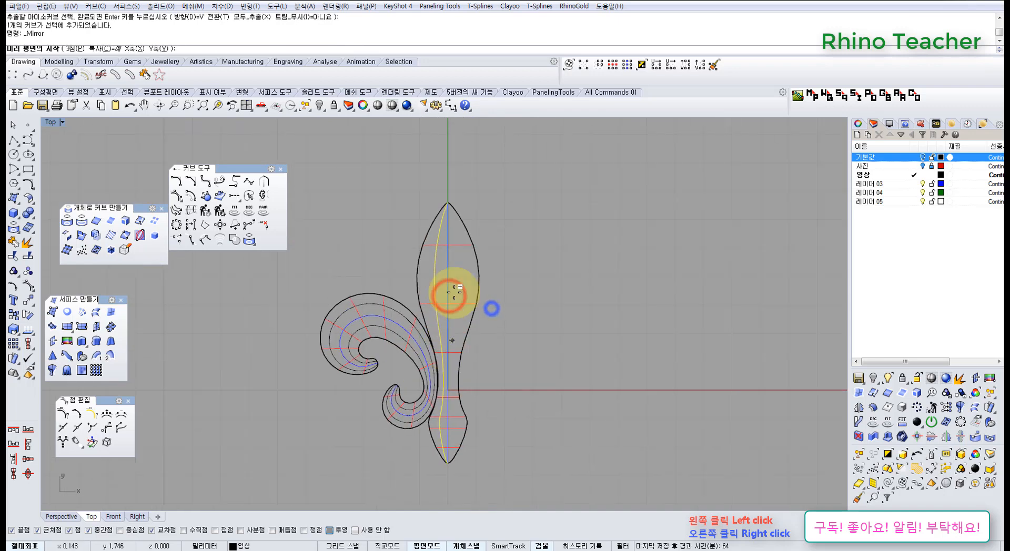
click(449, 201)
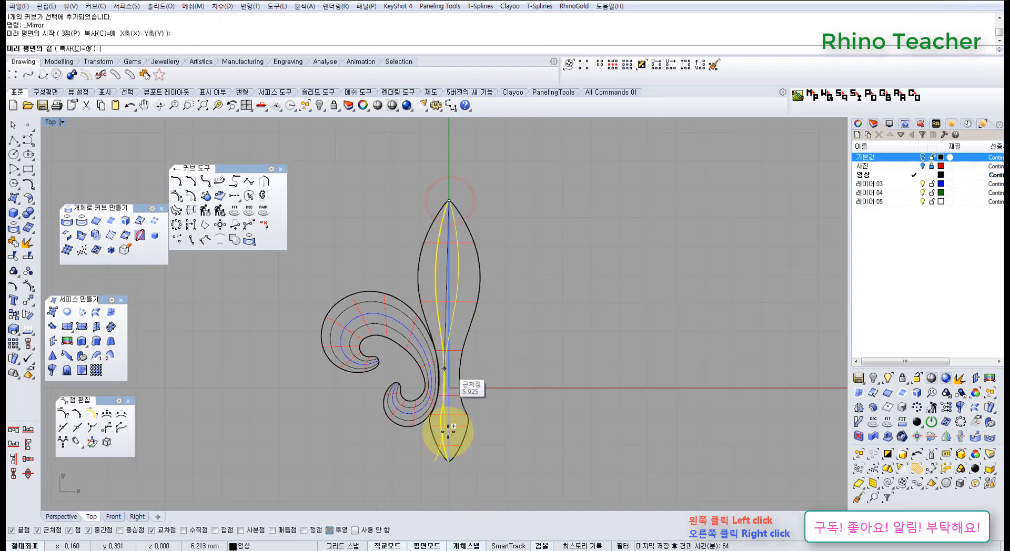
click(450, 489)
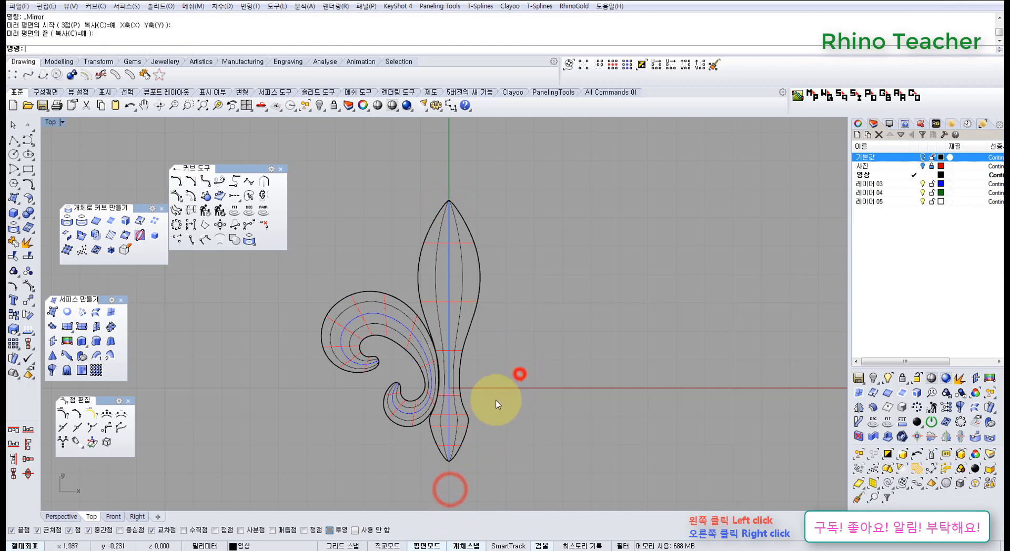
Step: Delete the lofted petal and curl surfaces in the Perspective view, keeping the outlines and extracted curves
key(ctrl+F4)
right_drag(488, 387, 429, 337)
scroll(552, 388, up, 4)
shift+right_drag(564, 382, 479, 329)
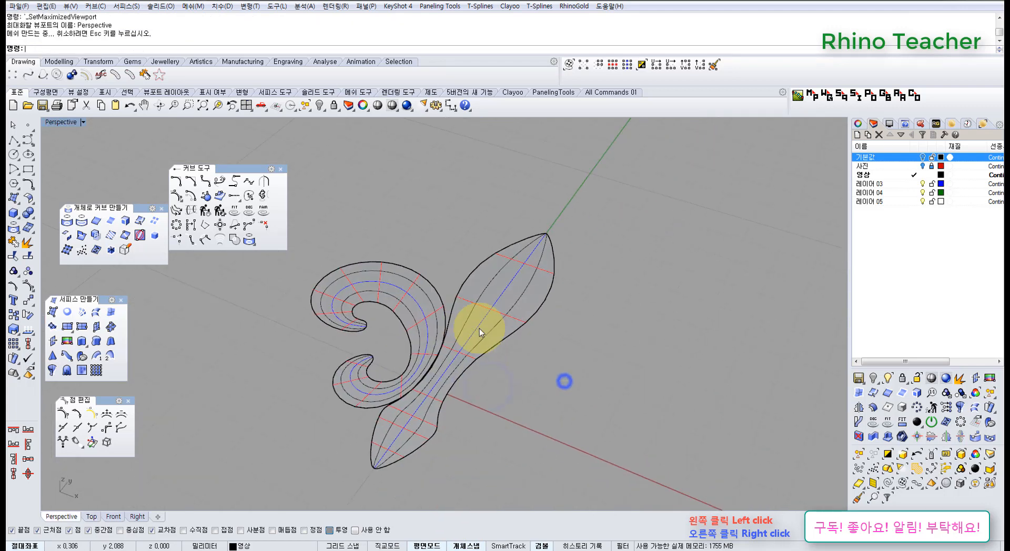
scroll(479, 328, up, 3)
click(501, 290)
scroll(501, 289, down, 4)
right_drag(501, 289, 490, 337)
scroll(431, 295, up, 4)
key(Delete)
click(426, 305)
key(Delete)
scroll(484, 288, down, 3)
scroll(551, 287, up, 4)
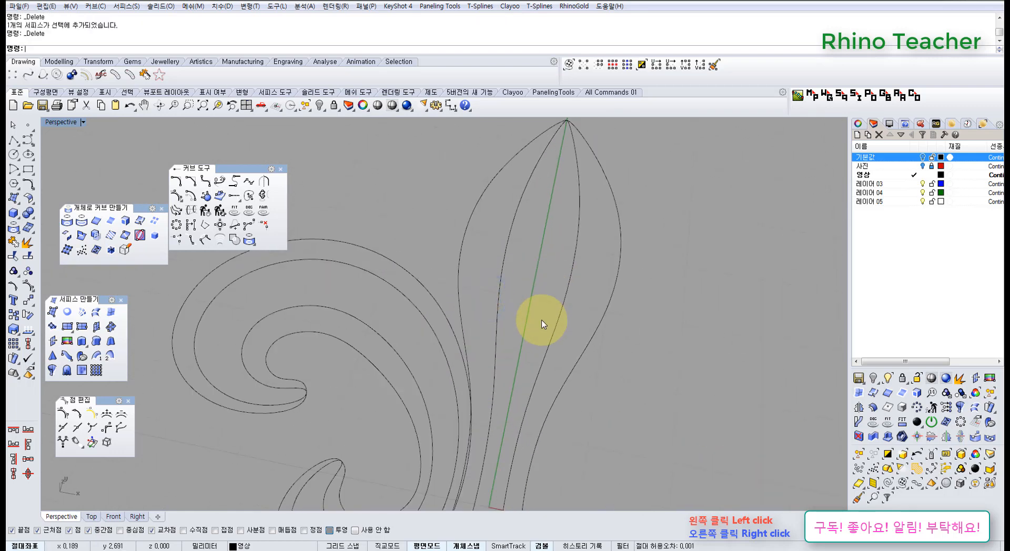
Step: Loft the petal's four lengthwise curves with the Straight sections style and history recording on
right_drag(568, 277, 557, 304)
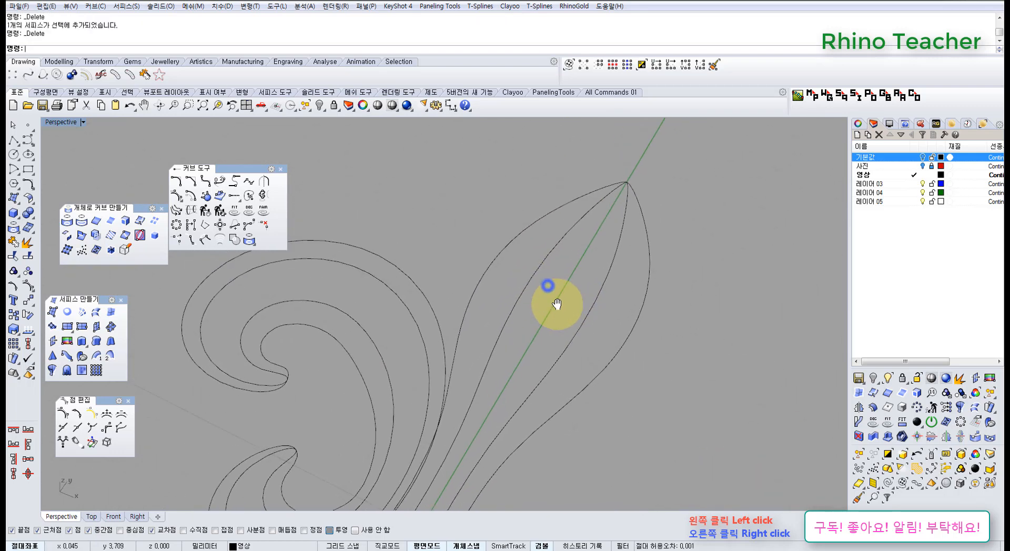
shift+right_drag(566, 354, 564, 281)
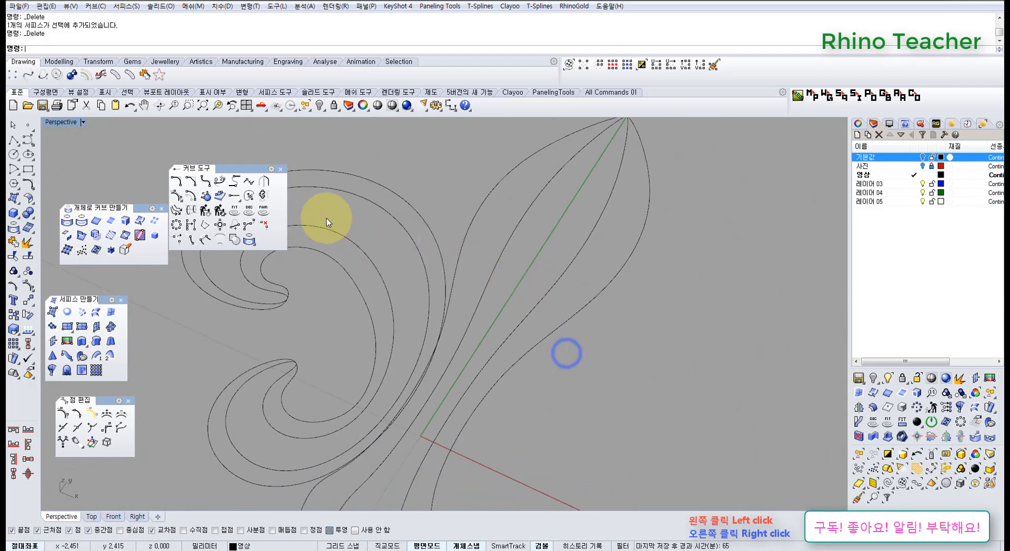
click(282, 170)
right_drag(442, 241, 419, 258)
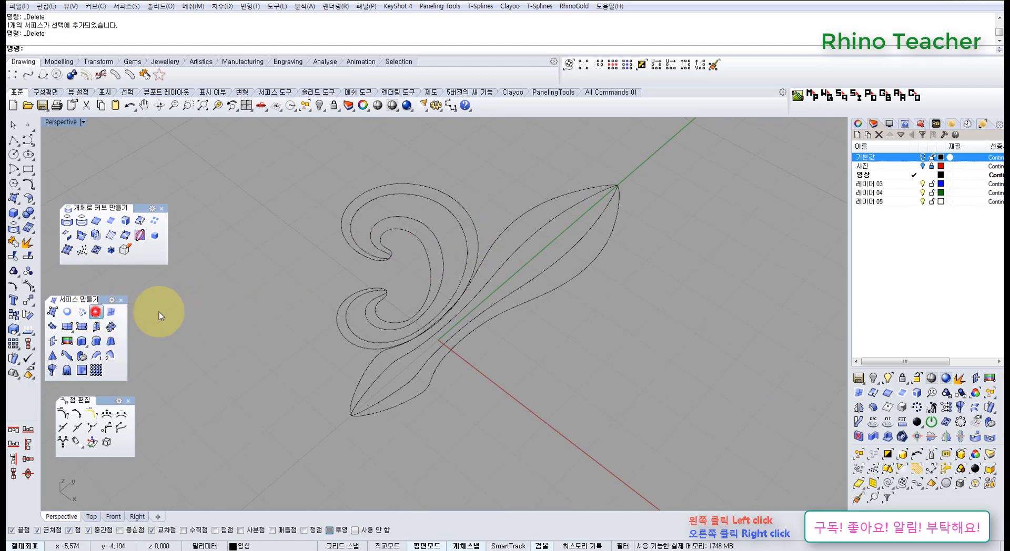
click(396, 405)
right_click(448, 388)
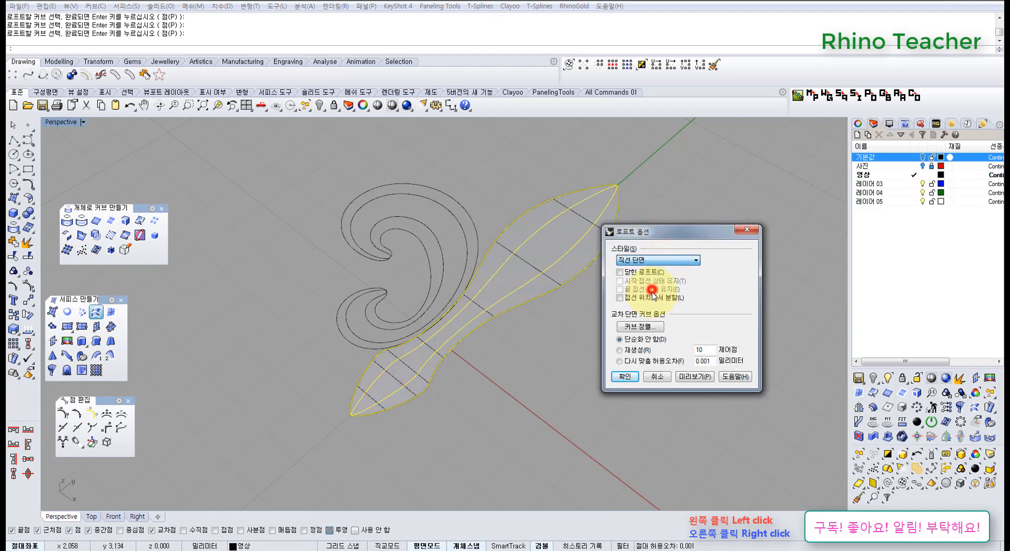
click(583, 546)
click(625, 378)
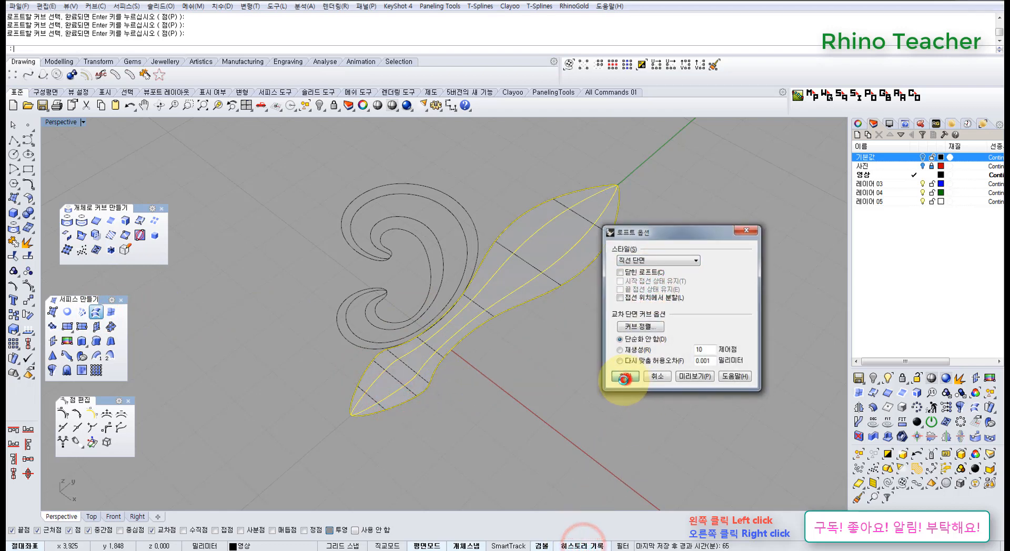
Step: Select the new petal loft surface and lock it
right_drag(548, 326, 516, 362)
click(532, 319)
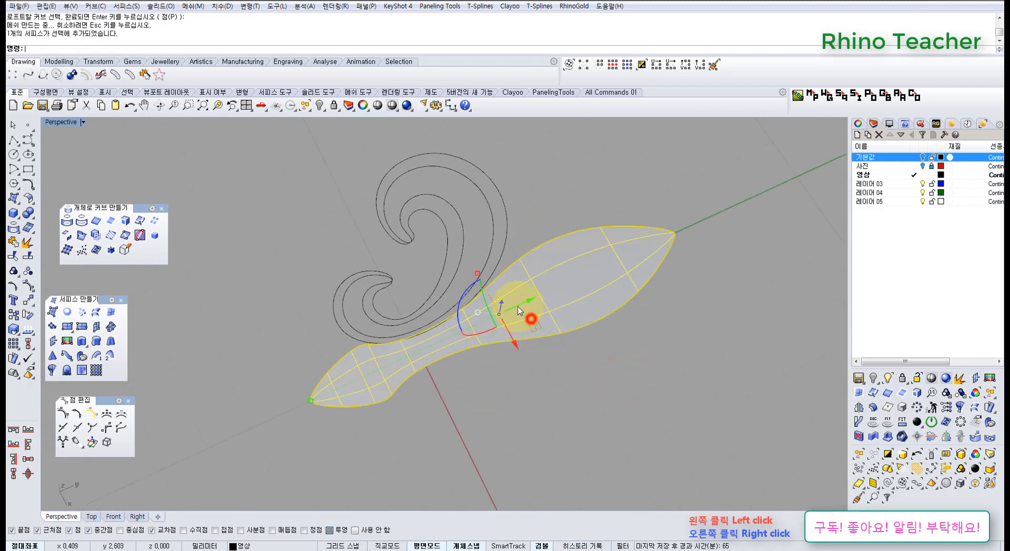
click(613, 348)
click(590, 317)
key(ctrl+l)
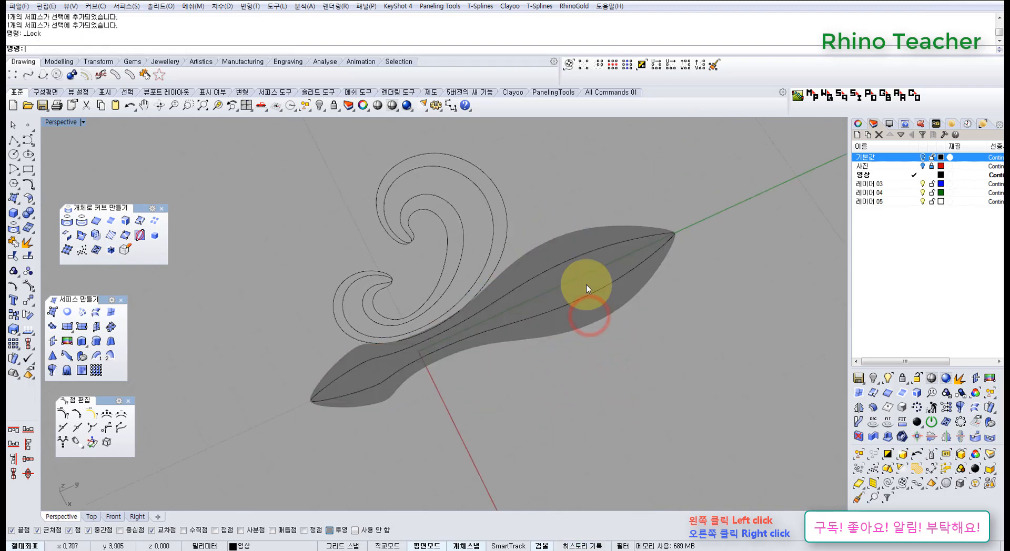
Step: Turn on the control points of the petal's two inner curves
scroll(592, 279, up, 6)
scroll(527, 248, down, 6)
right_drag(511, 314, 490, 201)
key(F10)
Step: Try raising four control points of the inner curves at the petal's wide section, and undo the change
drag(607, 326, 606, 325)
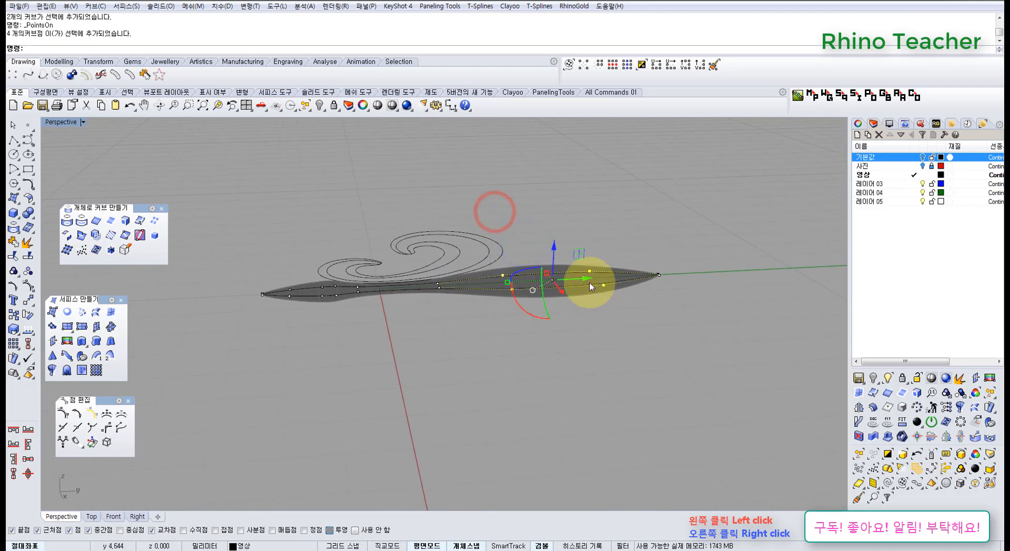
right_drag(569, 232, 570, 314)
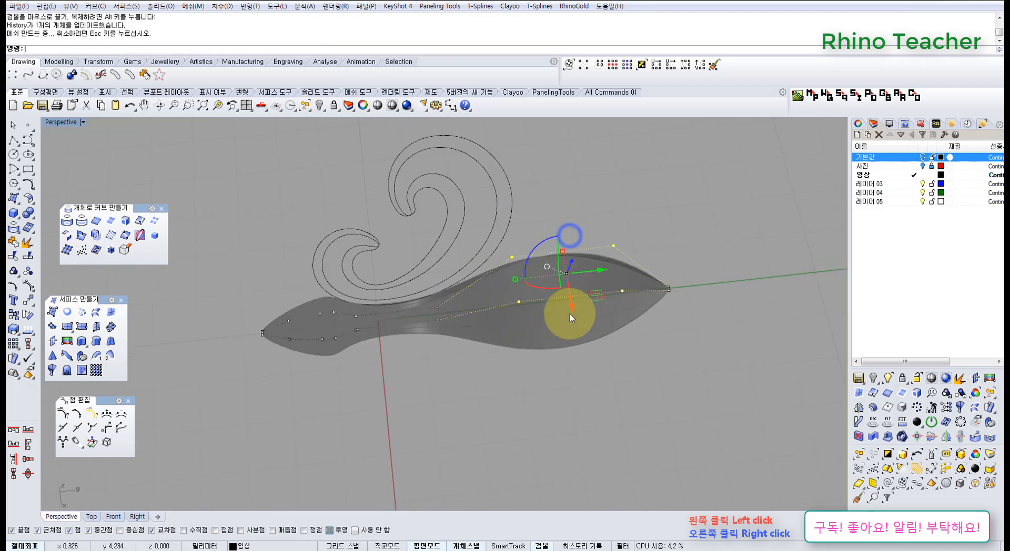
key(ctrl+z)
Step: Extend the selection to the inner curves' control points along V and deselect those at the petal's upper tip
scroll(671, 295, up, 5)
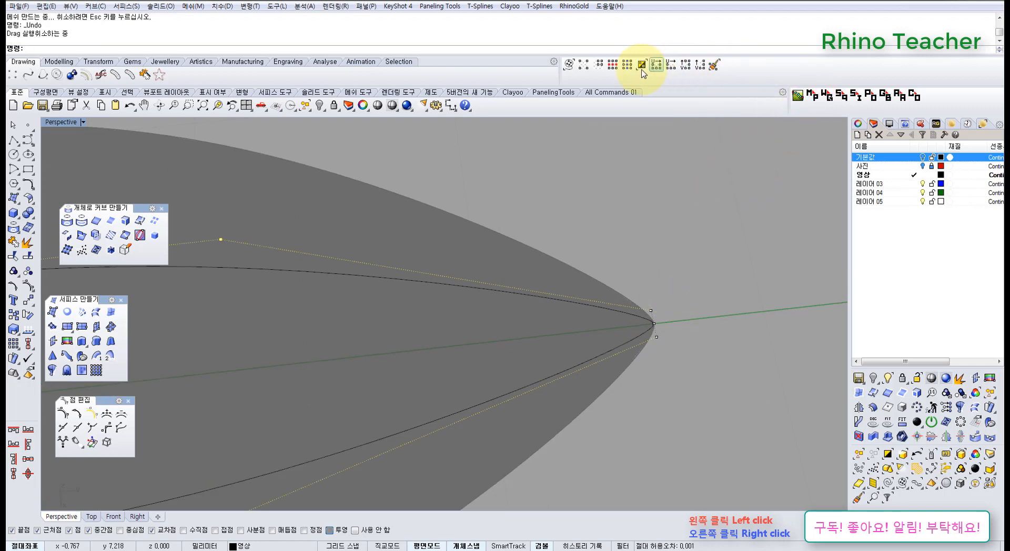
scroll(651, 332, up, 5)
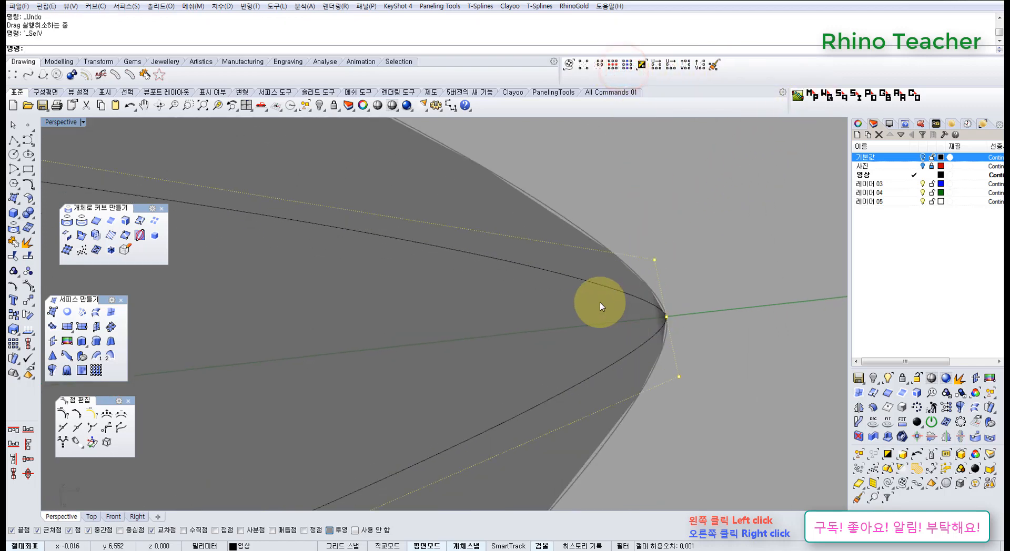
ctrl+drag(606, 304, 713, 326)
scroll(700, 318, down, 12)
Step: Deselect the inner curves' control points at the petal's lower tip
shift+right_drag(475, 361, 595, 366)
scroll(422, 367, up, 18)
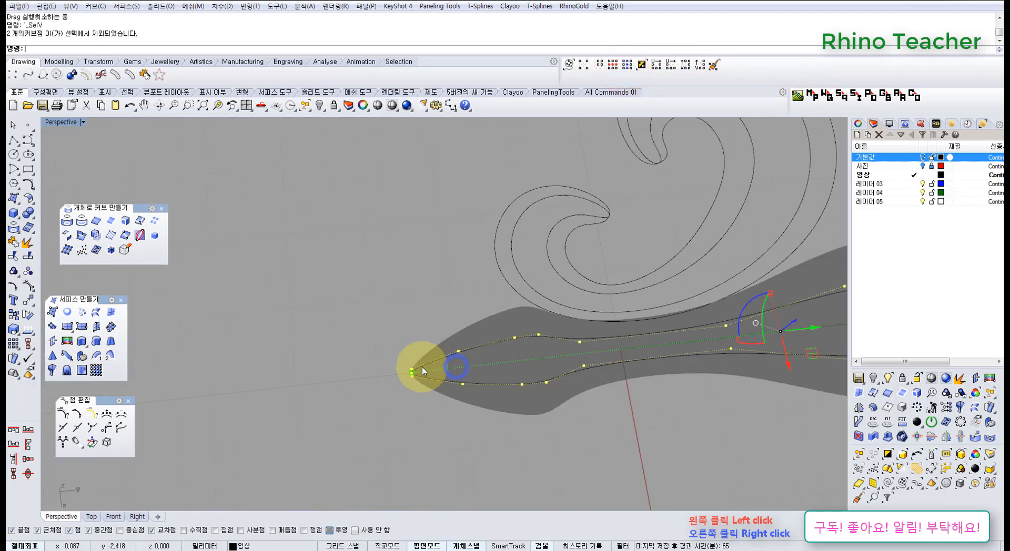
ctrl+drag(392, 379, 474, 406)
scroll(479, 390, down, 8)
scroll(537, 373, down, 8)
shift+right_drag(616, 374, 450, 378)
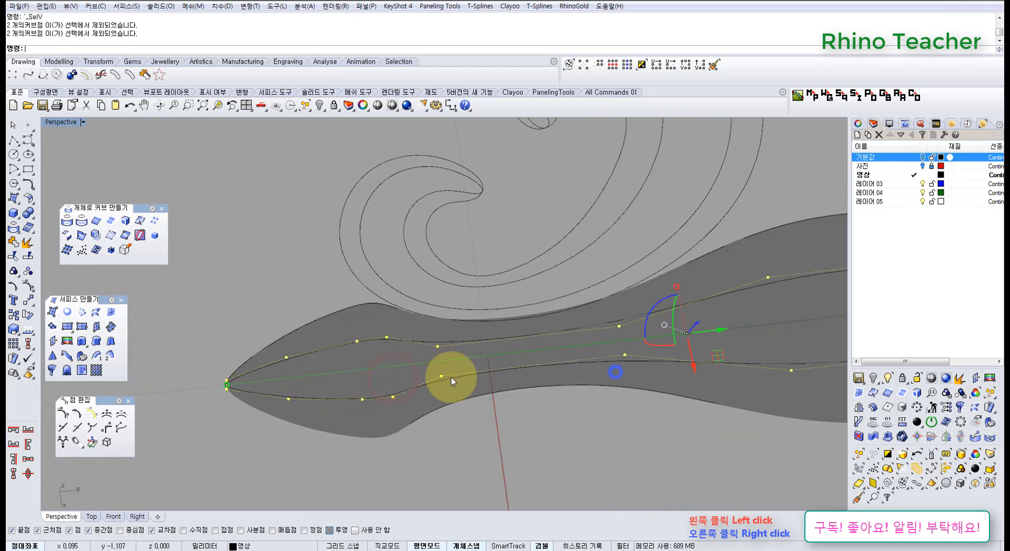
Step: Raise the selected inner-curve control points about 0.3 mm, and deselect the points beside the petal's two tips in the Right view
right_drag(552, 367, 542, 258)
drag(699, 293, 688, 267)
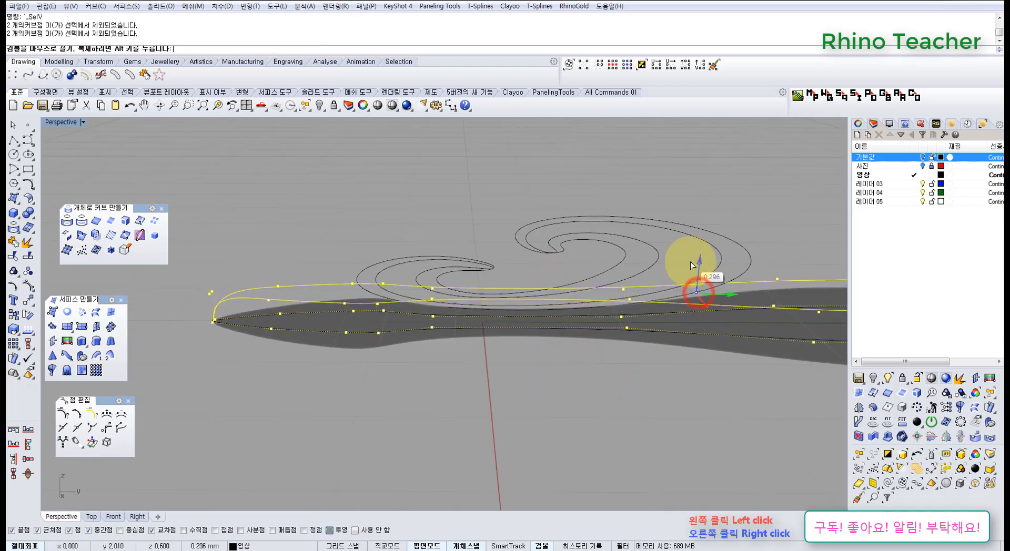
key(ctrl+F2)
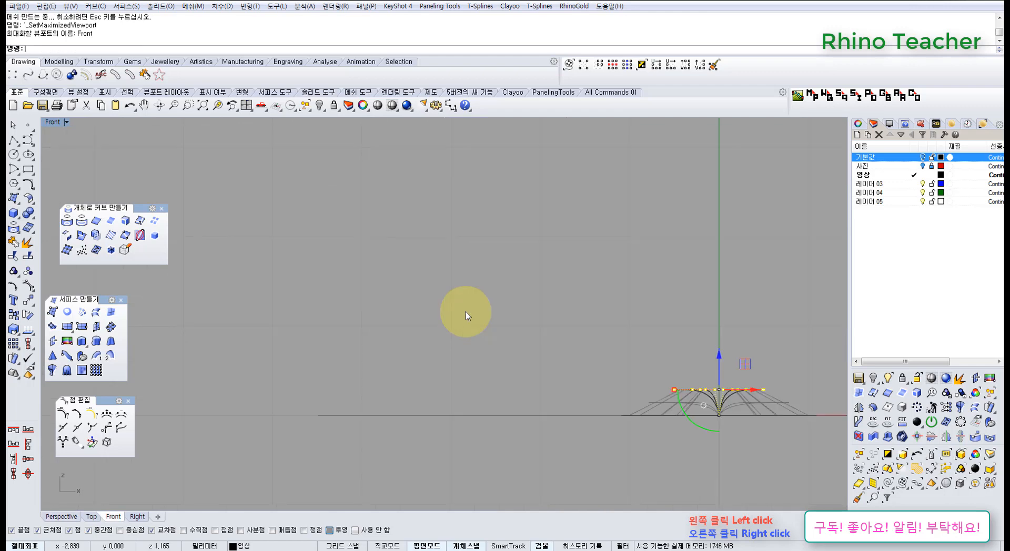
key(ctrl+F3)
scroll(471, 311, down, 9)
right_drag(406, 319, 679, 321)
scroll(521, 322, down, 4)
right_drag(316, 321, 517, 322)
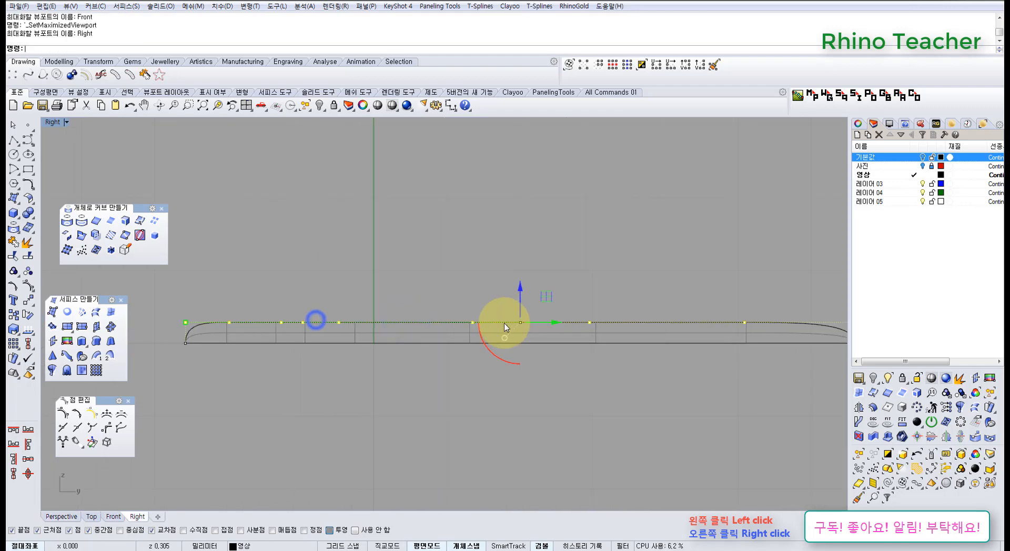
scroll(507, 325, down, 4)
ctrl+drag(270, 301, 311, 331)
right_drag(660, 336, 482, 351)
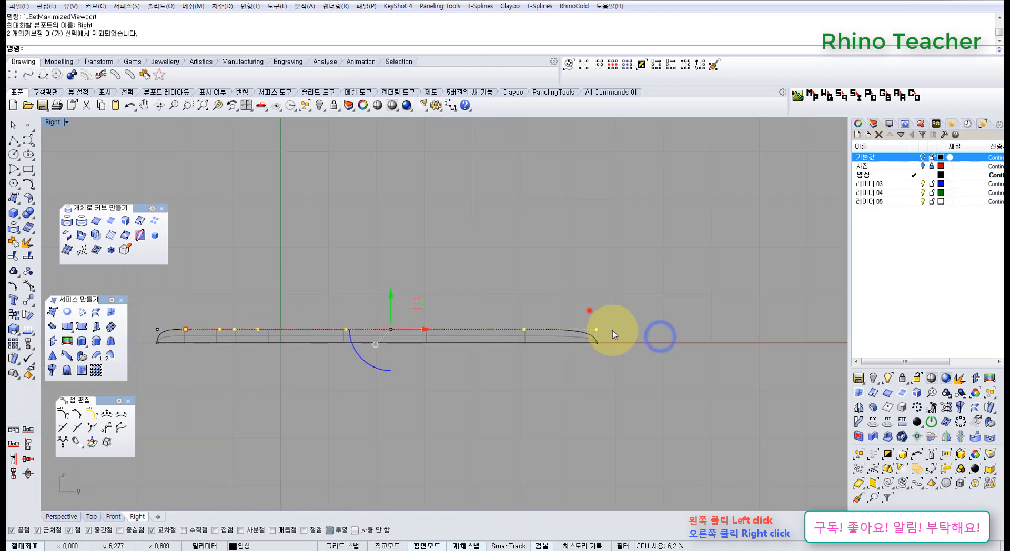
Step: Raise the remaining selected control points of the petal's inner curves further to dome its middle
key(ctrl+F4)
scroll(534, 338, up, 3)
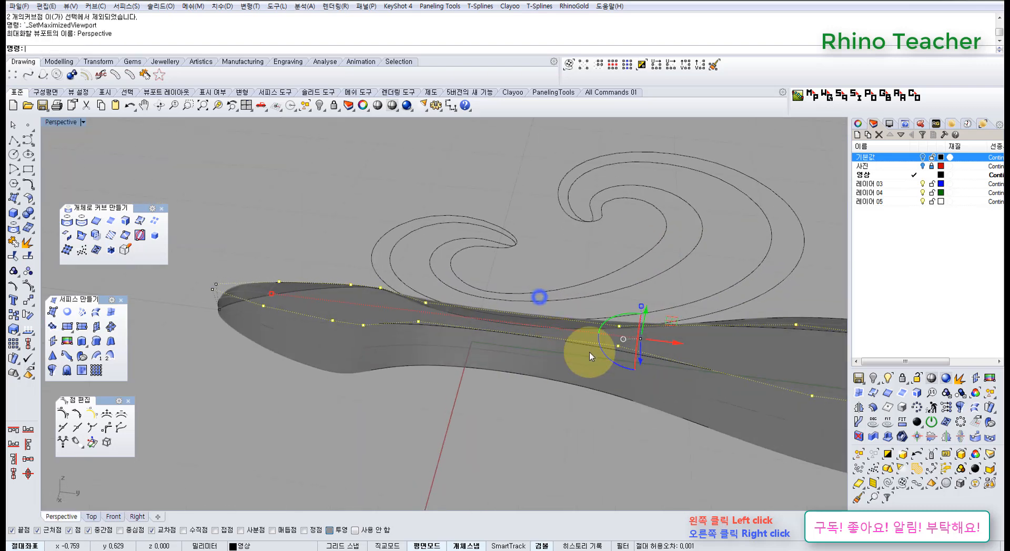
scroll(588, 353, down, 3)
right_drag(726, 344, 512, 291)
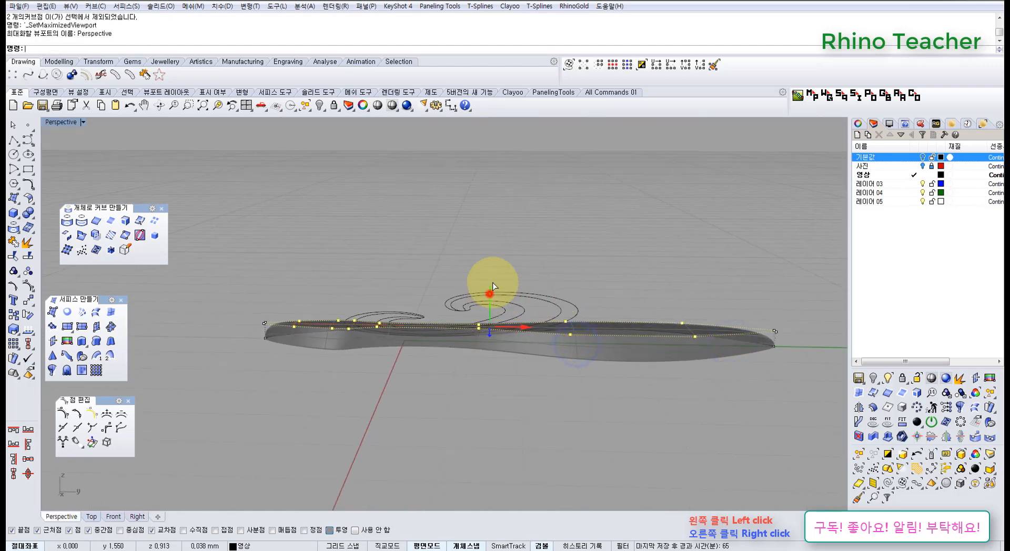
drag(497, 254, 498, 245)
Step: Deselect the four control points at the petal's wide upper section and lower the remaining selected ones
right_drag(641, 294, 619, 270)
ctrl+drag(547, 228, 757, 322)
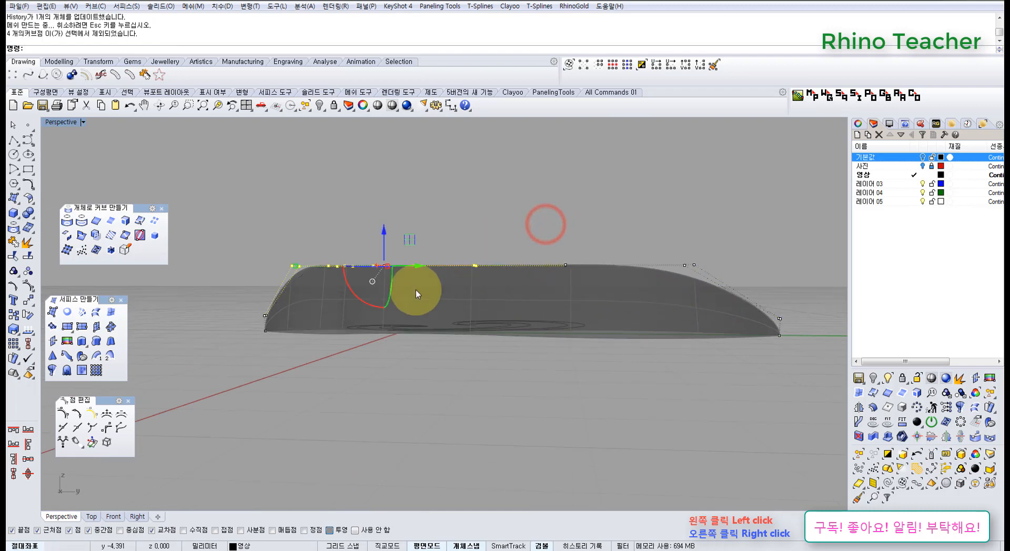
mouse_move(444, 248)
right_down()
mouse_move(447, 263)
mouse_move(442, 253)
right_up()
scroll(378, 247, up, 4)
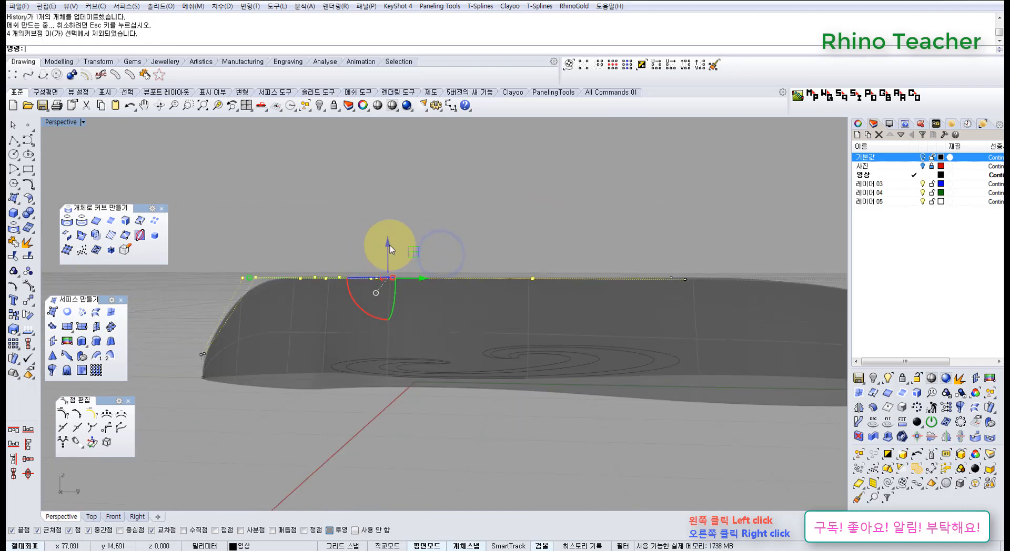
drag(399, 294, 388, 301)
Step: Select the four inner-curve control points at the petal's lower bulge and raise them slightly
right_drag(391, 300, 417, 314)
shift+drag(437, 307, 475, 322)
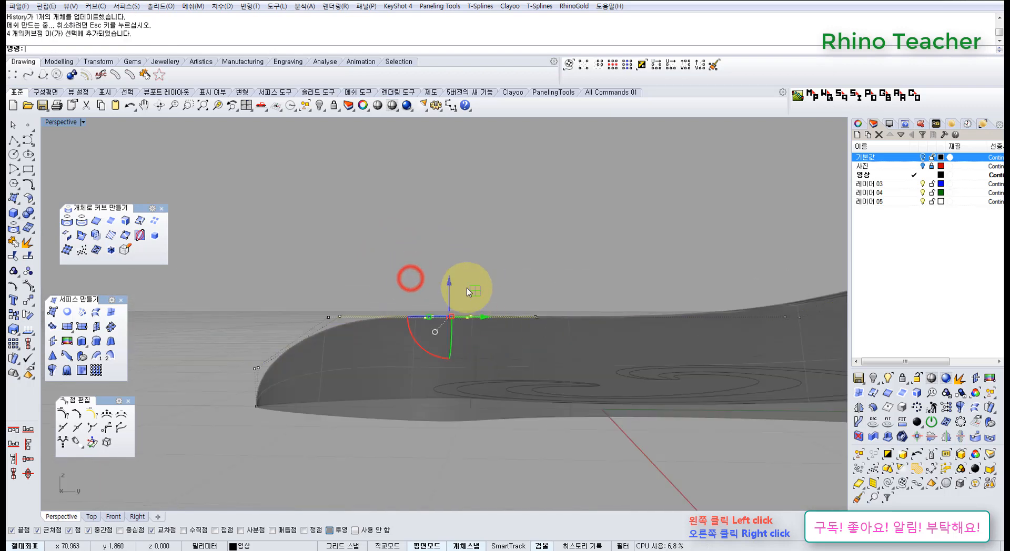
drag(450, 243, 450, 245)
Step: Scale the lower bulge's four selected control points outward horizontally in the Top view to spread the inner curves
right_drag(396, 283, 411, 266)
scroll(412, 266, down, 4)
shift+right_drag(510, 286, 559, 387)
key(ctrl+F1)
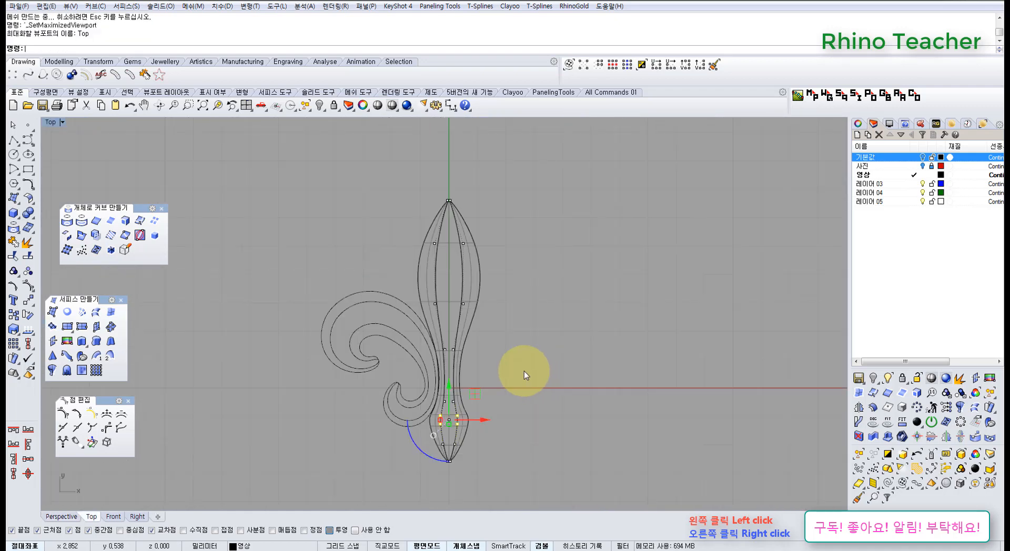
scroll(445, 422, up, 6)
right_drag(435, 432, 424, 346)
scroll(423, 342, up, 8)
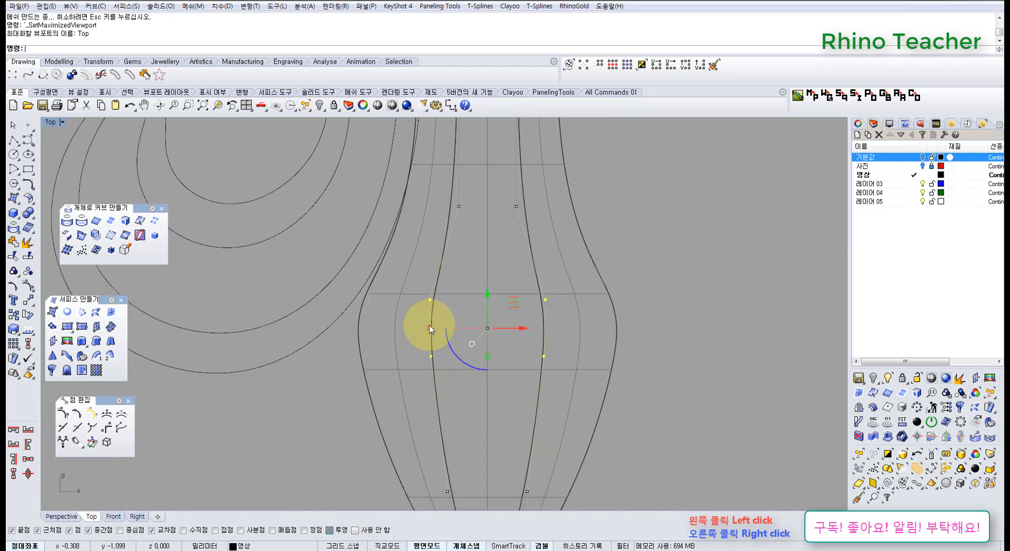
drag(429, 327, 413, 333)
Step: Select the two inner-curve control points above the petal's lower tip and scale them apart horizontally
scroll(421, 337, down, 8)
right_drag(494, 379, 480, 304)
click(539, 331)
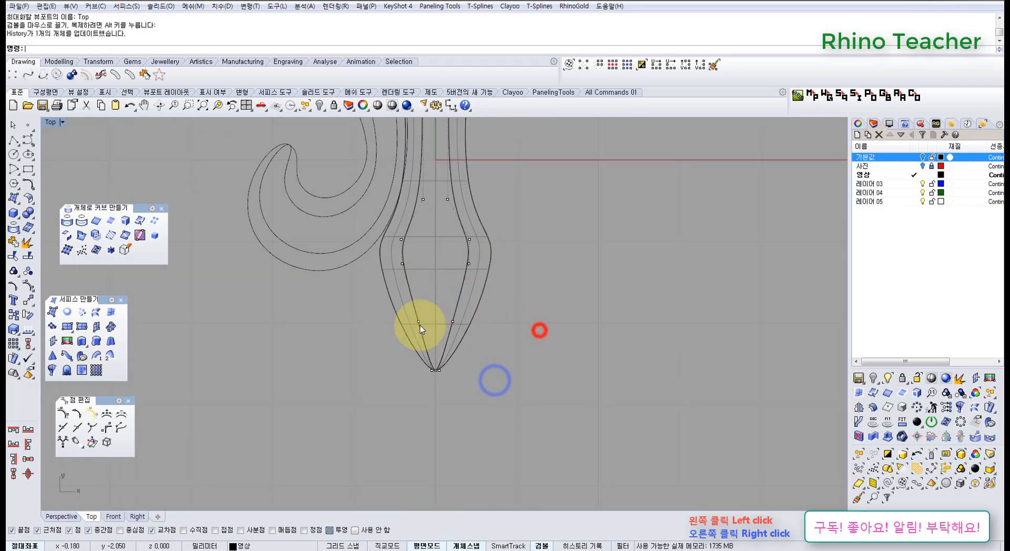
scroll(420, 325, up, 8)
drag(393, 298, 537, 356)
right_drag(480, 323, 490, 362)
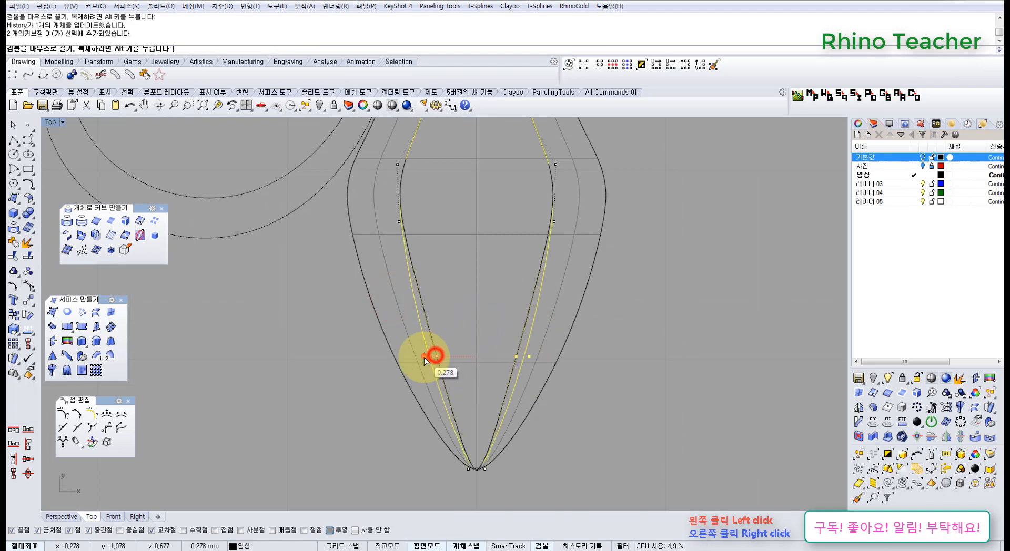
drag(424, 358, 424, 358)
Step: Select the four inner-curve control points at the petal's wide upper section and scale them outward horizontally
scroll(462, 362, down, 4)
right_drag(521, 324, 490, 394)
scroll(489, 394, down, 10)
right_drag(490, 247, 470, 352)
scroll(434, 252, up, 3)
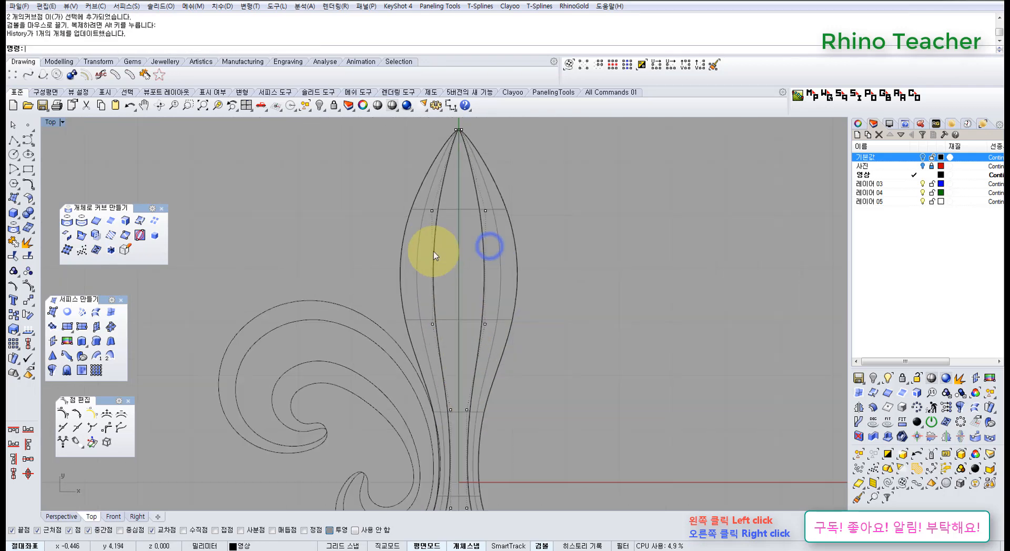
scroll(433, 252, up, 4)
right_drag(433, 250, 434, 291)
drag(327, 219, 621, 418)
right_drag(463, 355, 459, 316)
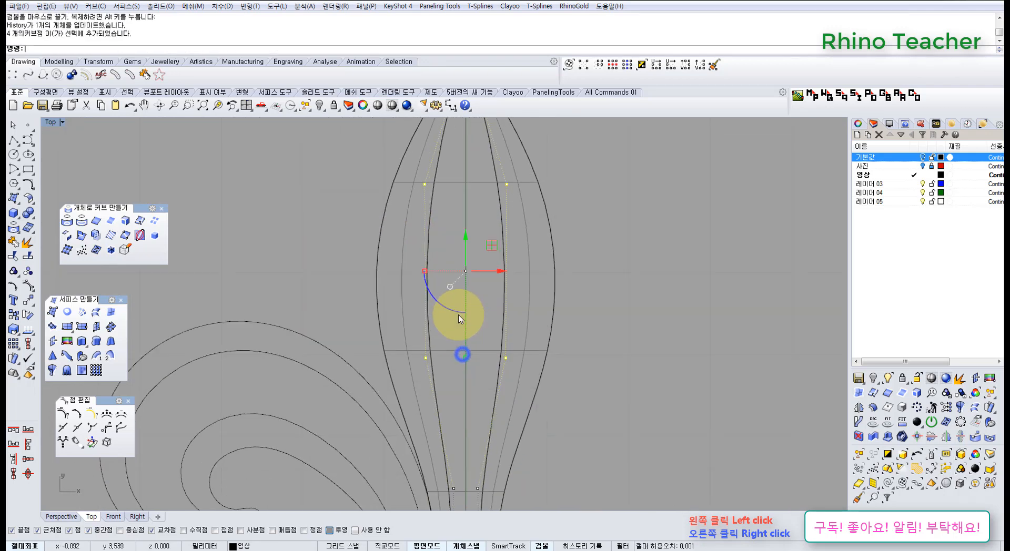
drag(414, 273, 414, 273)
scroll(429, 295, down, 4)
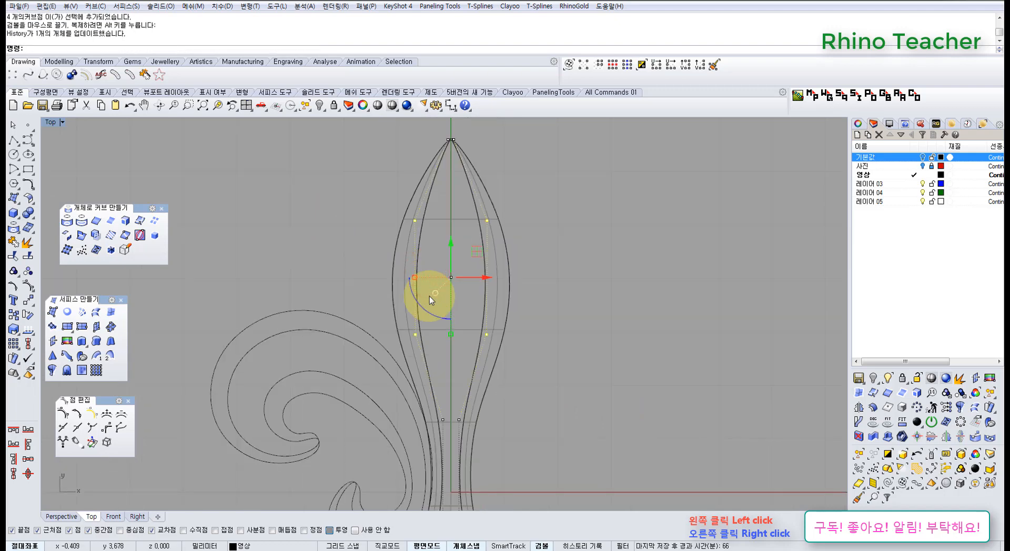
Step: Select the six control points at the petal's lower bulge and adjoining neck in the Right view and lower them
key(ctrl+F4)
right_drag(483, 343, 451, 282)
right_drag(399, 261, 438, 307)
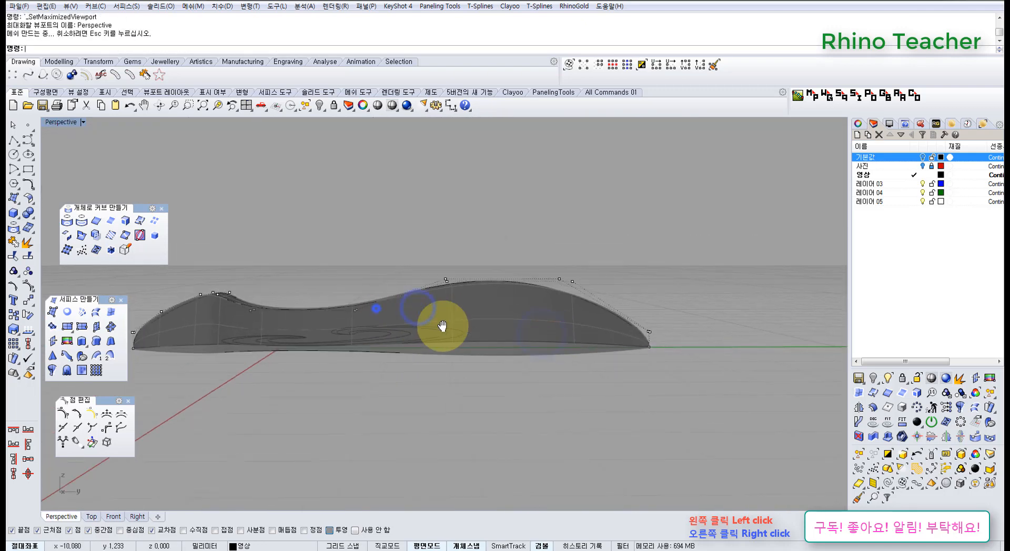
key(ctrl+F3)
scroll(326, 313, up, 5)
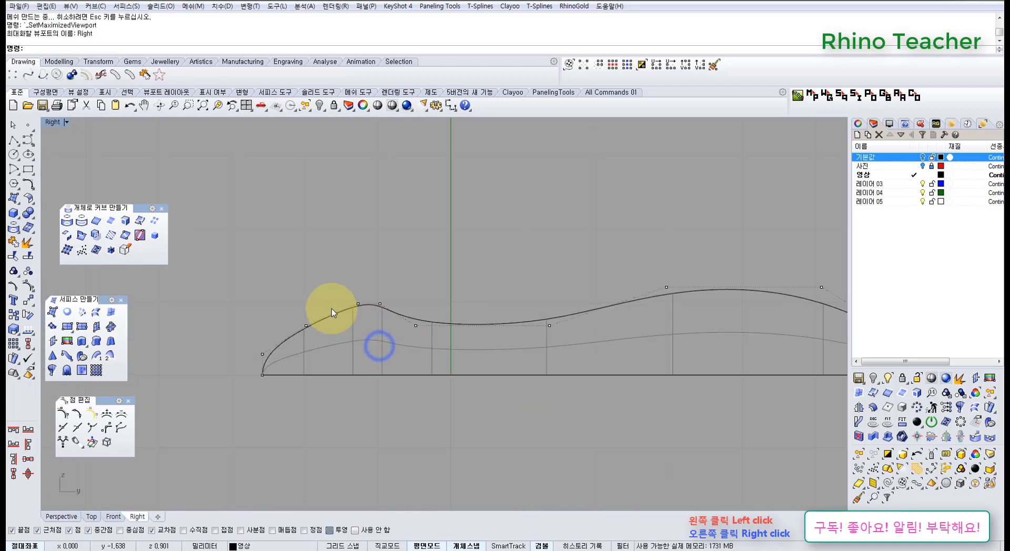
drag(342, 263, 394, 299)
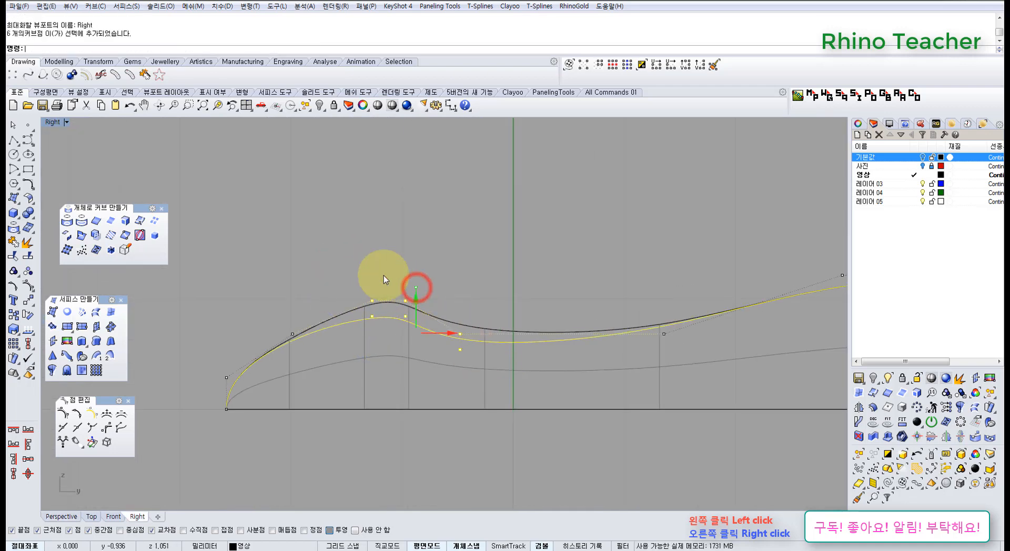
Step: Select the four inner-curve control points near the petal's lower tip in the Right view and lower them slightly
right_drag(363, 291, 373, 287)
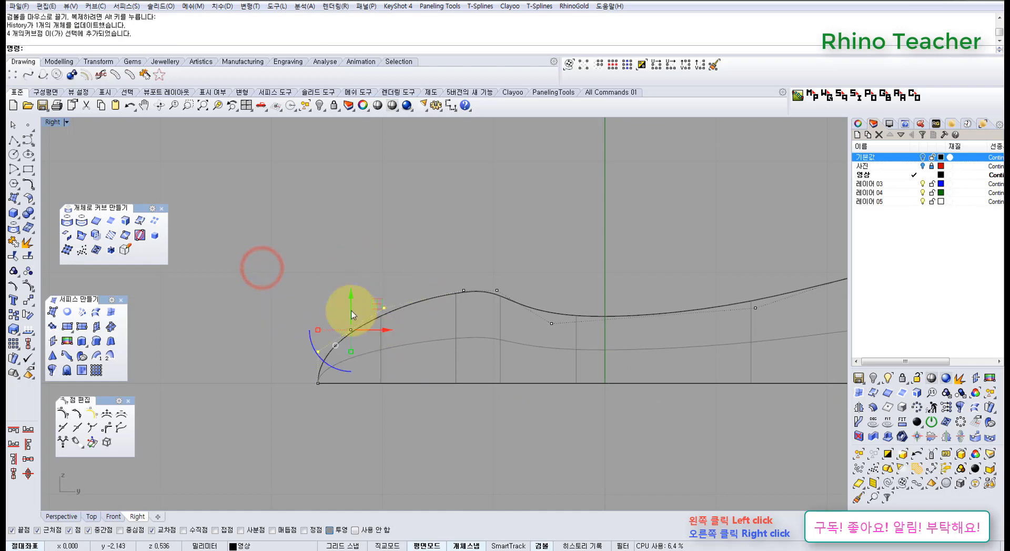
click(350, 301)
click(462, 254)
right_click(568, 285)
scroll(424, 315, down, 3)
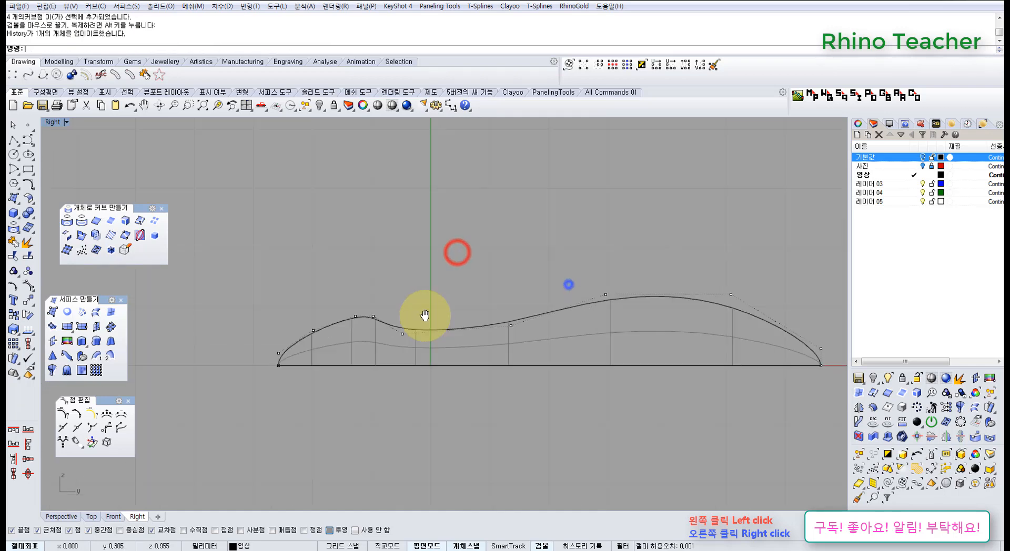
mouse_move(463, 329)
right_down()
mouse_move(448, 340)
mouse_move(542, 388)
mouse_move(478, 356)
mouse_move(537, 376)
right_up()
key(ctrl+Tab)
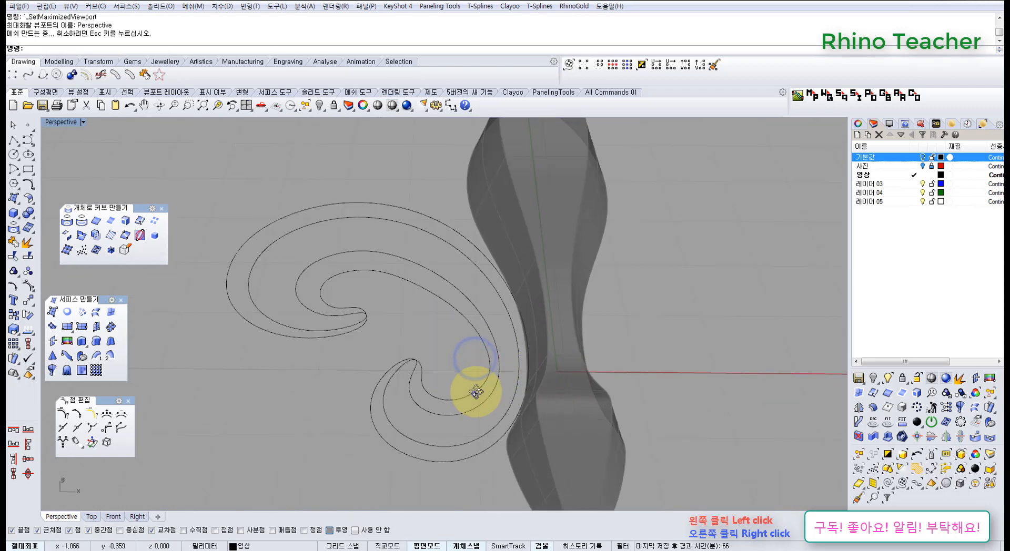
right_drag(476, 392, 437, 405)
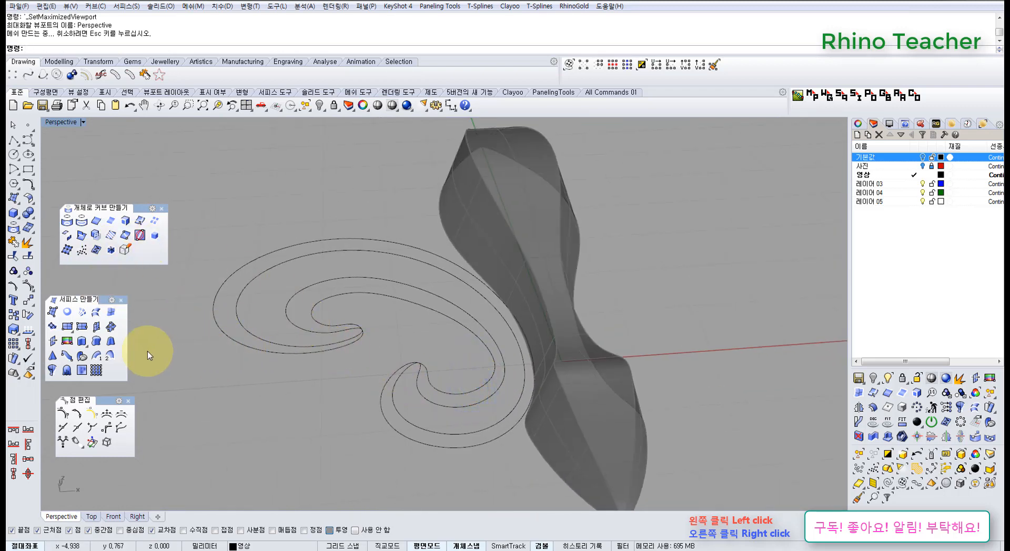
mouse_move(317, 333)
ctrl+right_down()
mouse_move(331, 361)
mouse_move(357, 328)
mouse_move(359, 346)
ctrl+right_up()
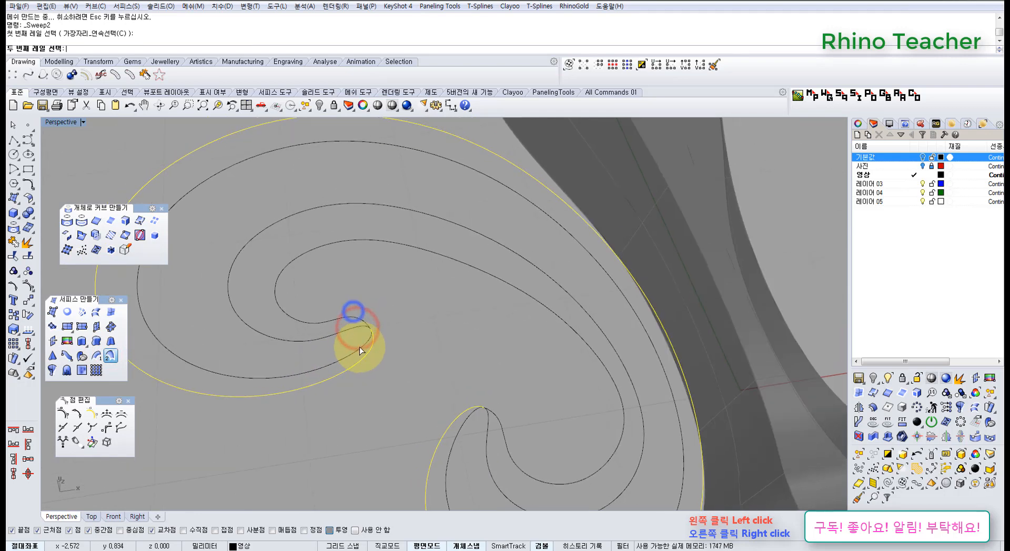
click(349, 318)
right_click(350, 318)
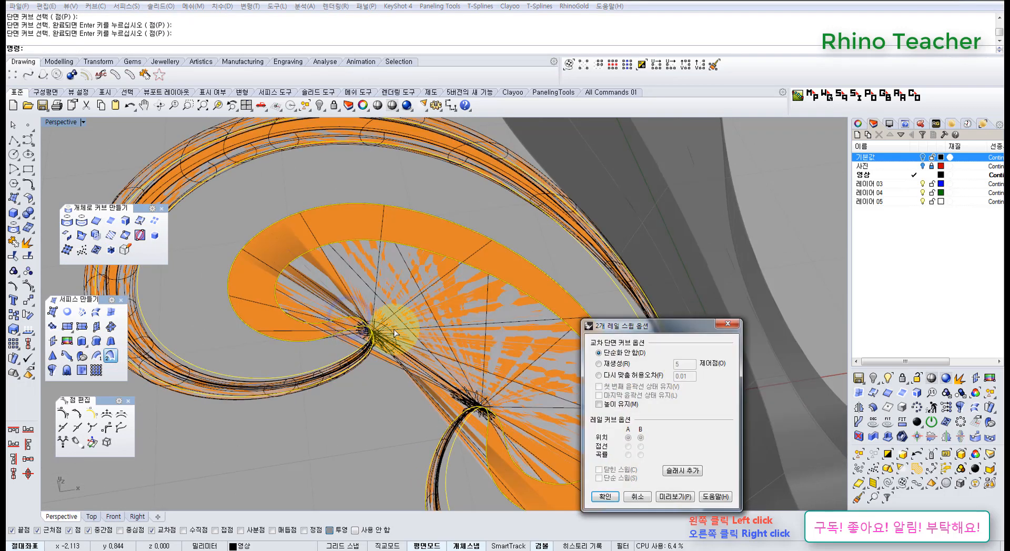
click(637, 497)
Step: Loft through the curl's four outline curves in order, using straight sections without simplification
click(386, 401)
right_drag(342, 380, 346, 395)
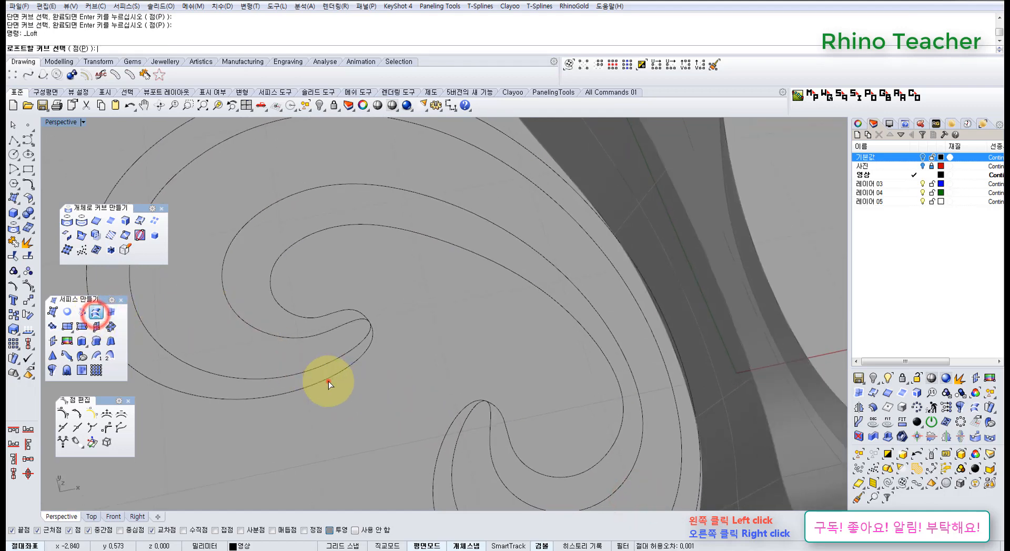
click(328, 381)
click(322, 367)
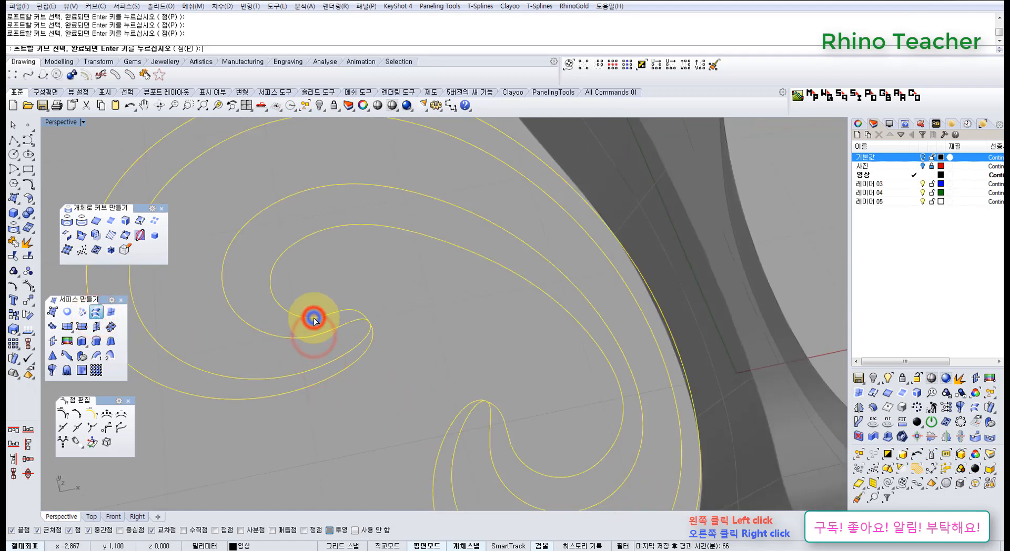
right_click(314, 319)
right_drag(491, 347, 554, 332)
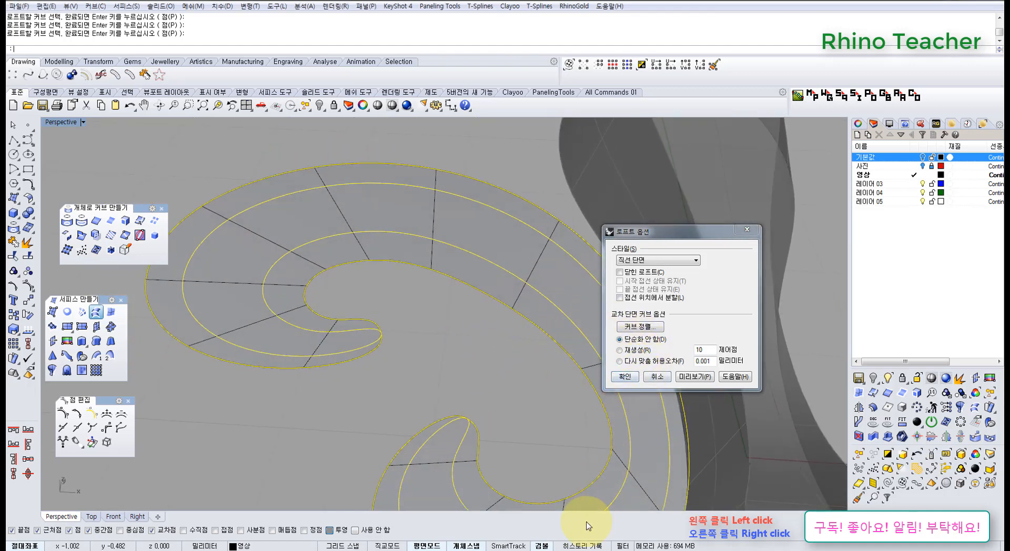
click(625, 377)
Step: Select the curl's lofted surface and lock it
click(487, 356)
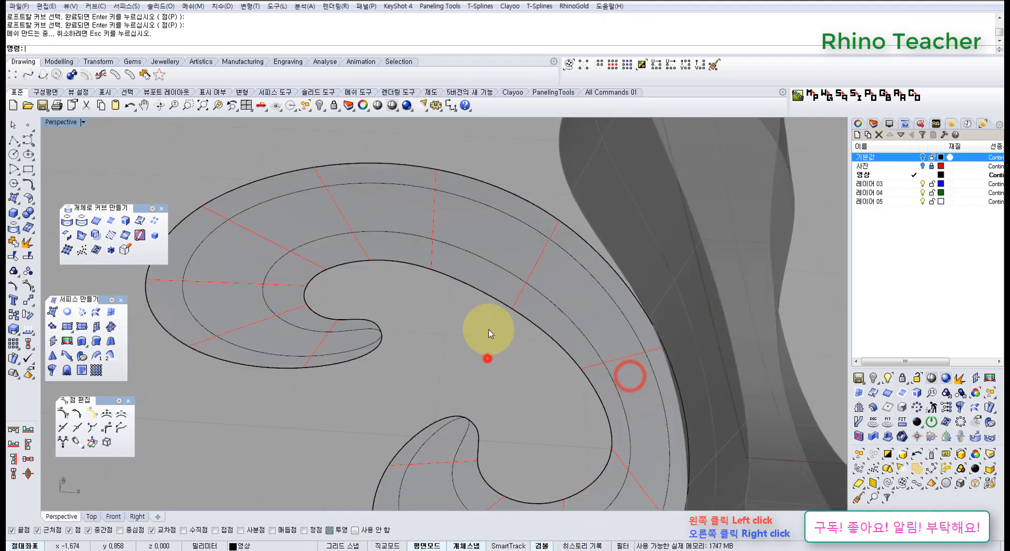
right_drag(487, 248, 456, 389)
click(539, 200)
key(ctrl+l)
Step: Select the curl's two inner curves and turn on their control points
scroll(343, 384, up, 5)
click(359, 394)
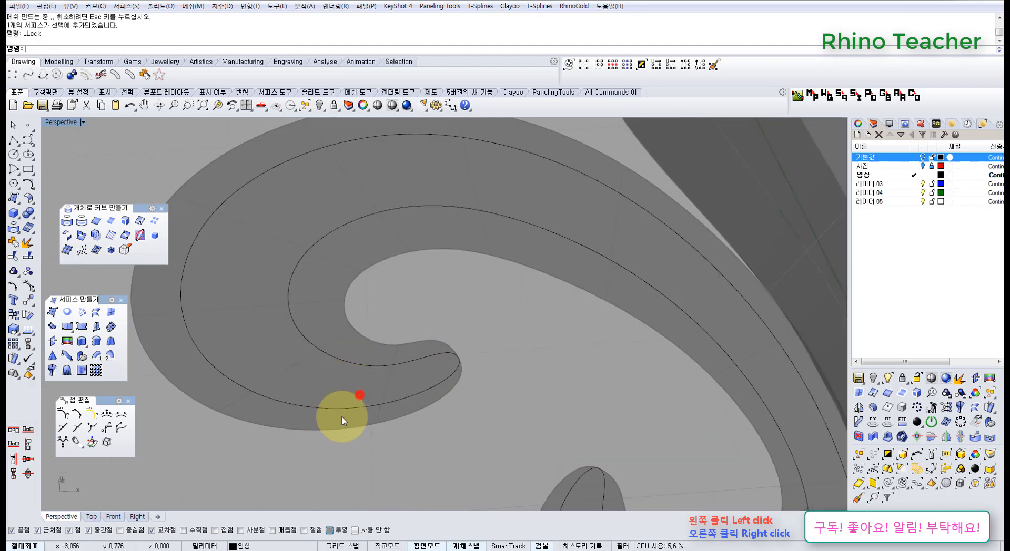
scroll(334, 362, up, 2)
shift+click(327, 346)
mouse_move(365, 378)
right_down()
mouse_move(361, 363)
mouse_move(380, 374)
right_up()
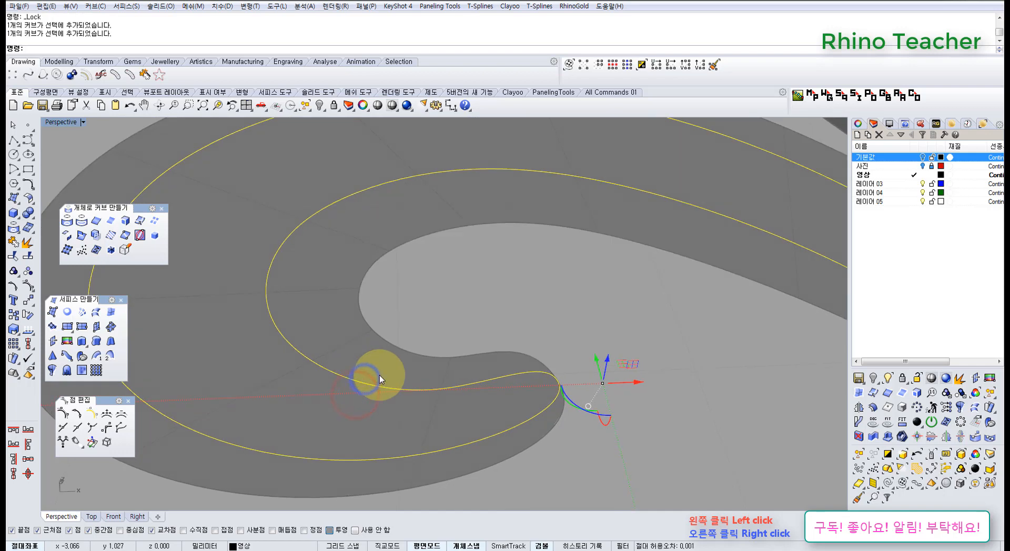
key(F10)
Step: Select all control points of the curl's two inner curves, excluding those at the tips of both scrolls
scroll(508, 372, down, 2)
right_drag(511, 373, 448, 381)
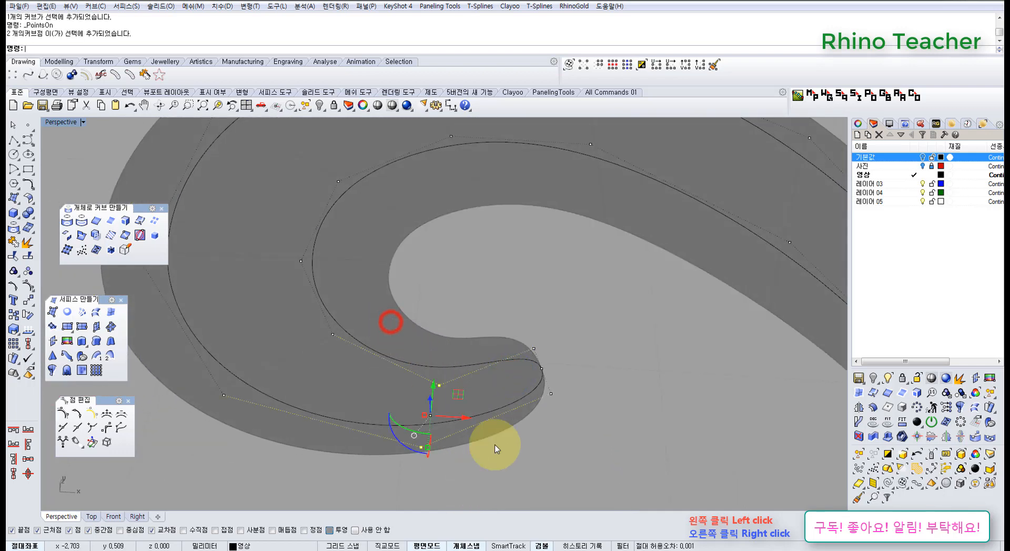
right_drag(602, 247, 548, 208)
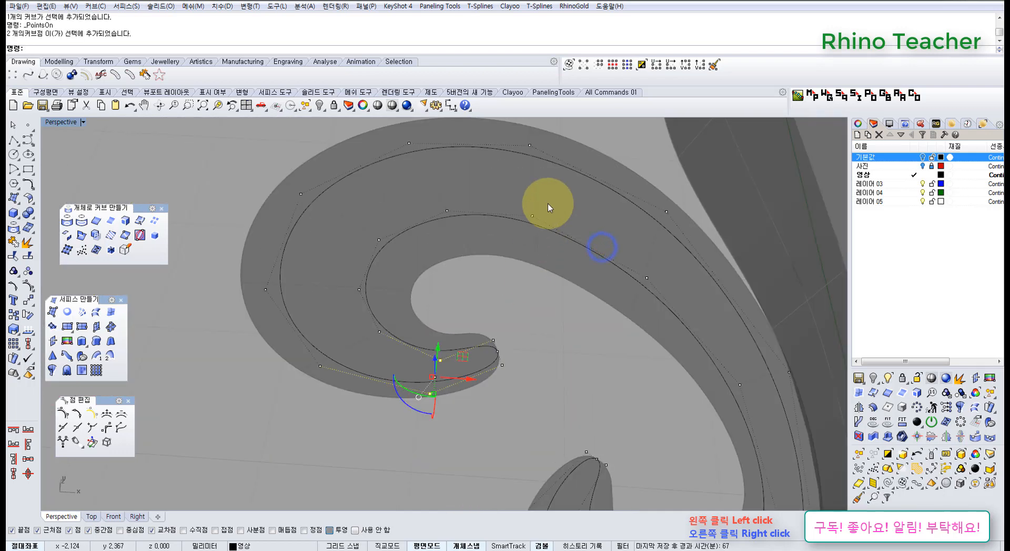
click(626, 69)
scroll(526, 310, up, 5)
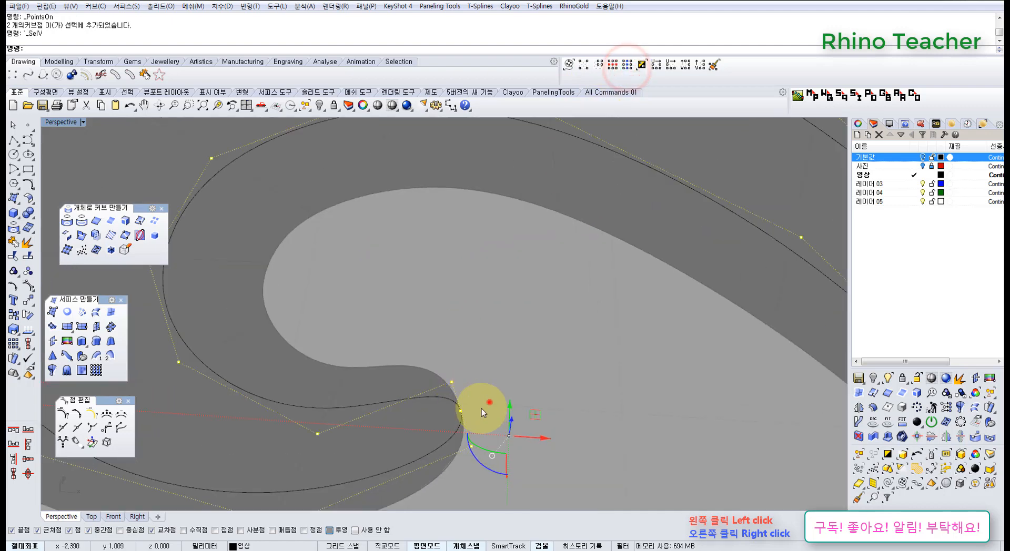
scroll(456, 424, down, 5)
scroll(532, 430, up, 7)
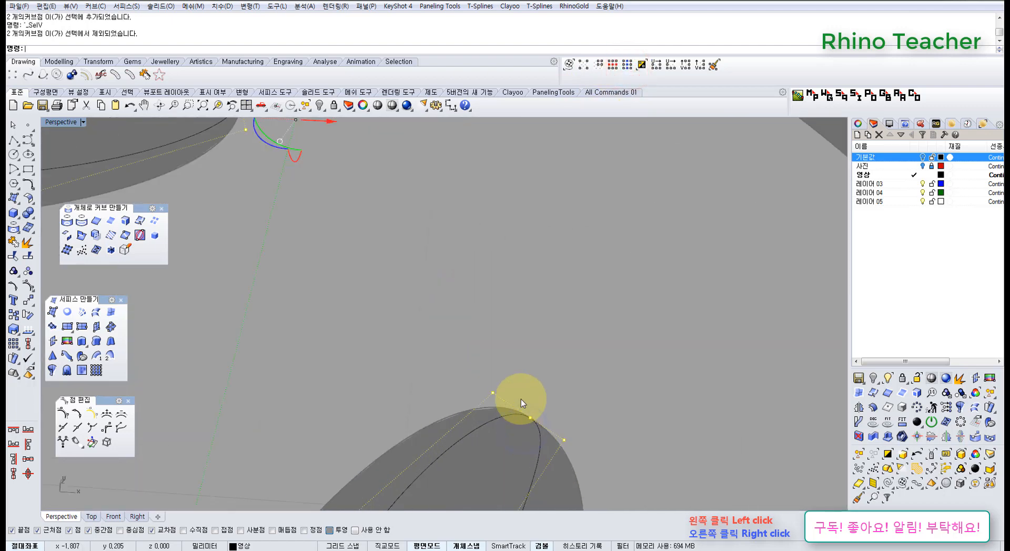
ctrl+drag(526, 403, 542, 429)
Step: Raise the selected inner-curve control points vertically to lift the middle of the curl surface
scroll(542, 430, down, 3)
scroll(541, 428, down, 7)
right_drag(536, 428, 483, 286)
right_drag(444, 242, 454, 277)
mouse_move(443, 285)
mouse_down()
mouse_move(442, 264)
mouse_move(447, 271)
mouse_up()
Step: Remove the next pair of control points near each scroll's tip from the selection
right_drag(540, 315, 503, 363)
ctrl+drag(400, 244, 403, 240)
shift+right_drag(421, 376, 439, 293)
ctrl+drag(428, 334, 466, 399)
scroll(467, 399, down, 5)
Step: Raise the remaining selected inner-curve control points further so the curl climbs away from its tips
right_drag(440, 356, 467, 285)
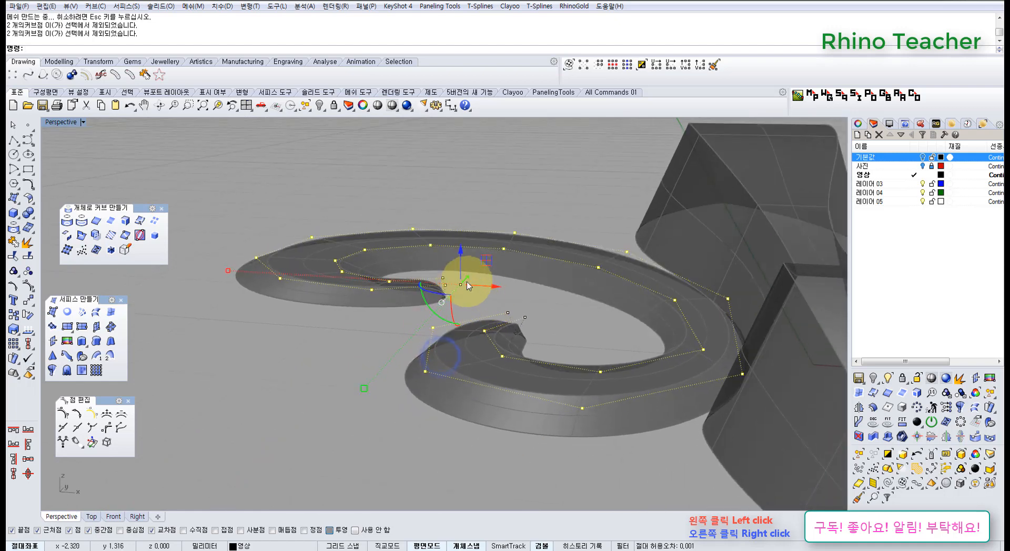
drag(463, 240, 463, 238)
right_drag(451, 248, 483, 243)
drag(480, 236, 479, 235)
right_drag(401, 204, 340, 230)
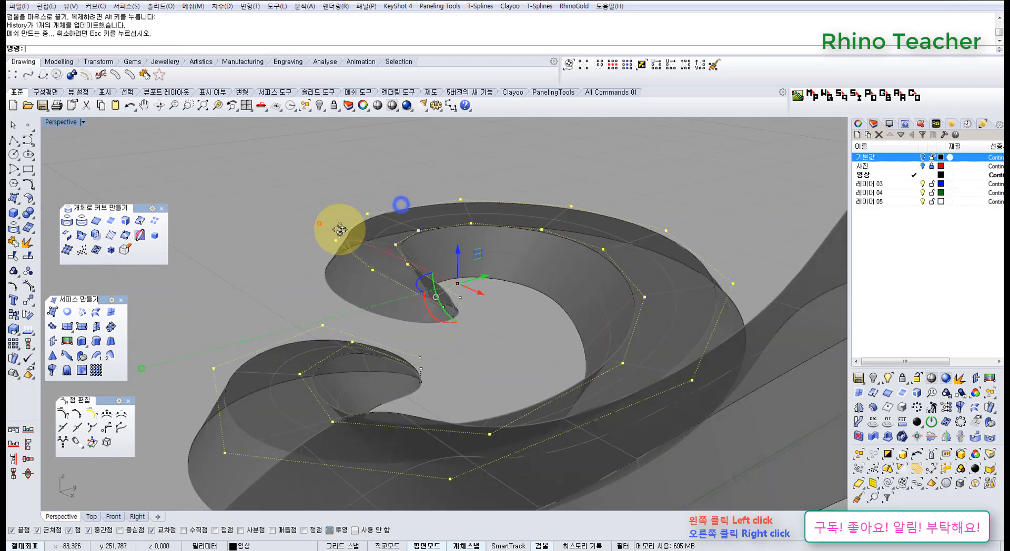
Step: Raise four inner-curve control points at the large scroll's outer bend, and undo any accidental drag of the outline curve
click(431, 174)
drag(601, 254, 603, 256)
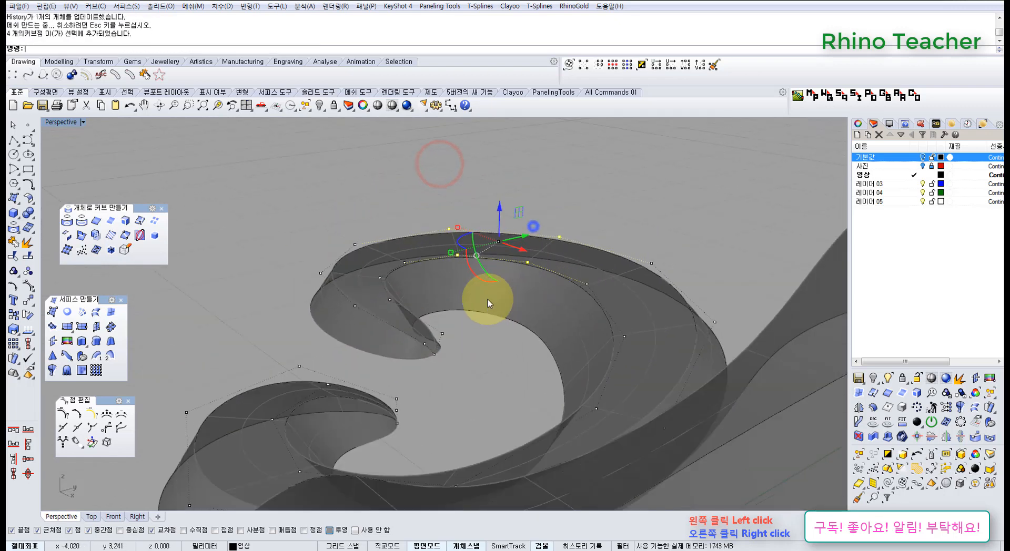
right_drag(532, 225, 466, 245)
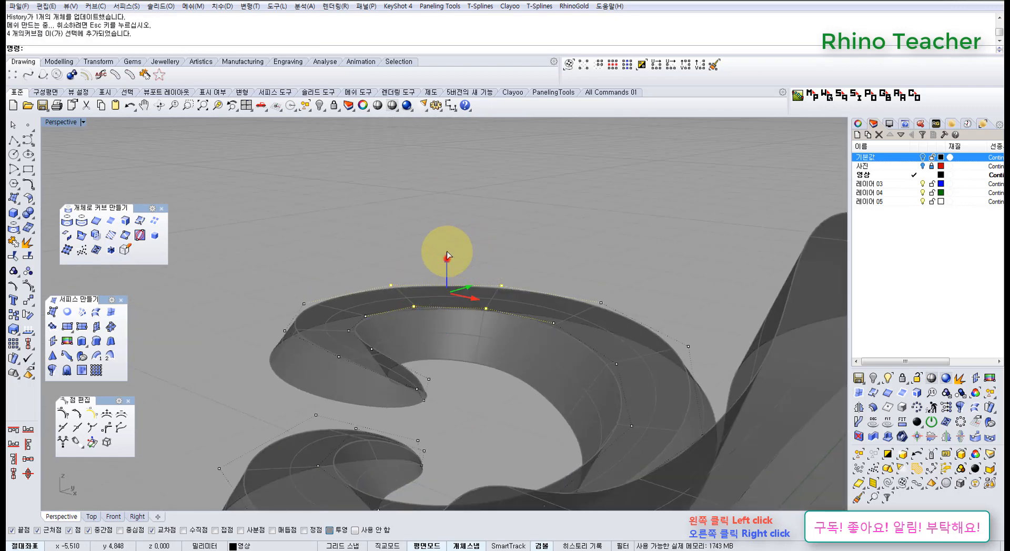
drag(446, 256, 453, 194)
right_drag(419, 271, 439, 278)
drag(463, 408, 463, 408)
key(ctrl+z)
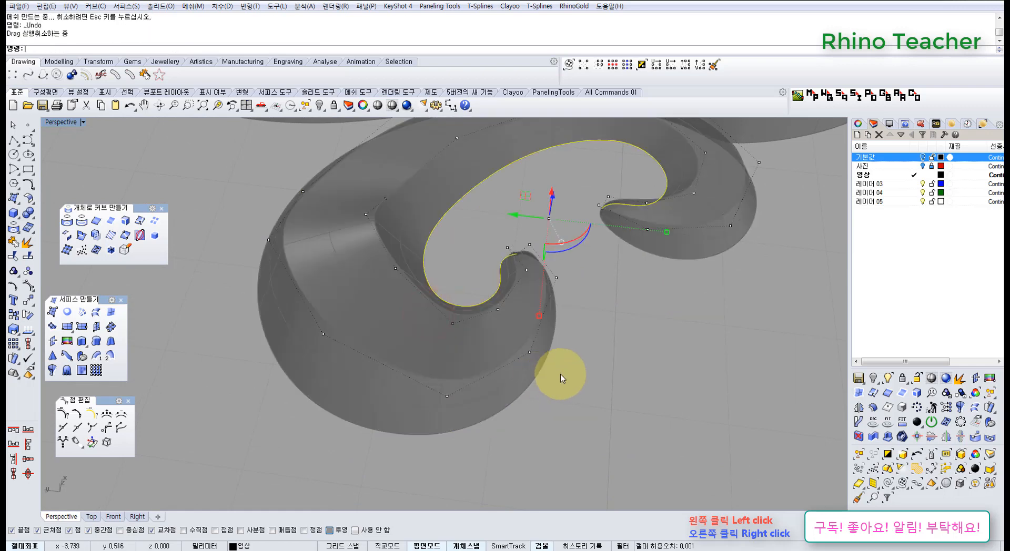
Step: Select the curl's two outline curves and lock them
scroll(561, 376, down, 4)
click(618, 409)
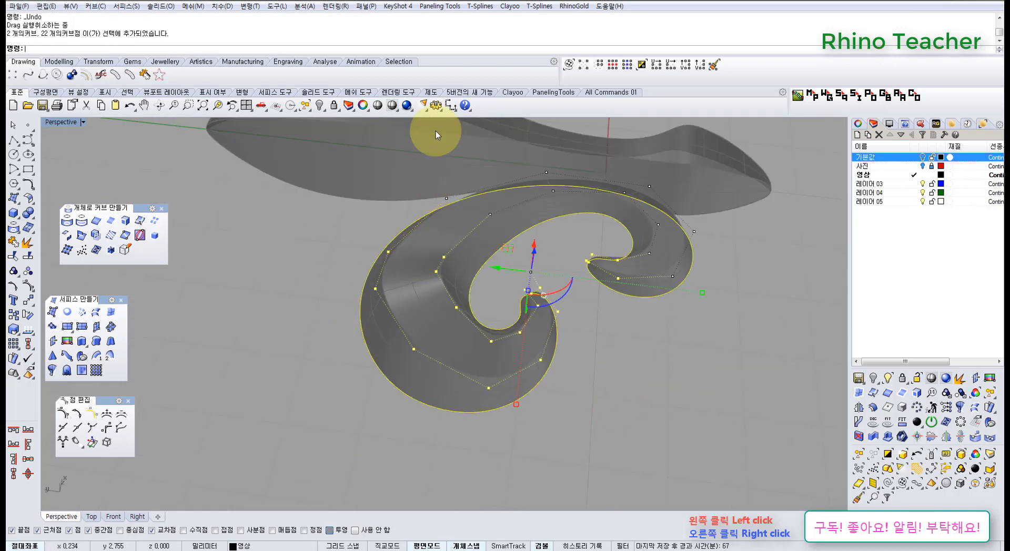
right_drag(505, 300, 521, 333)
click(600, 354)
Step: Select the pair of inner-curve control points on the large scroll's bend toward its tip and raise it
scroll(491, 360, up, 4)
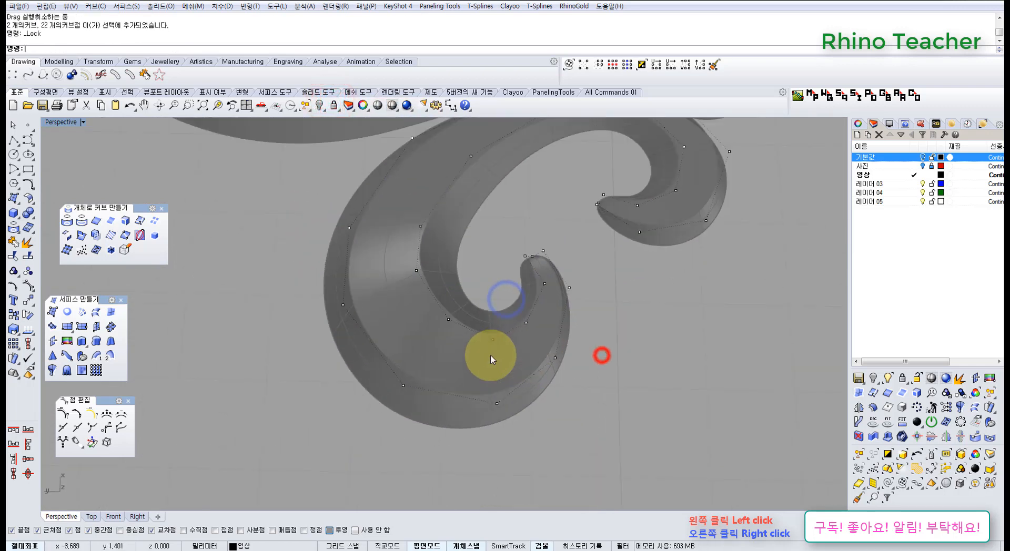
drag(457, 311, 515, 425)
right_drag(503, 397, 494, 293)
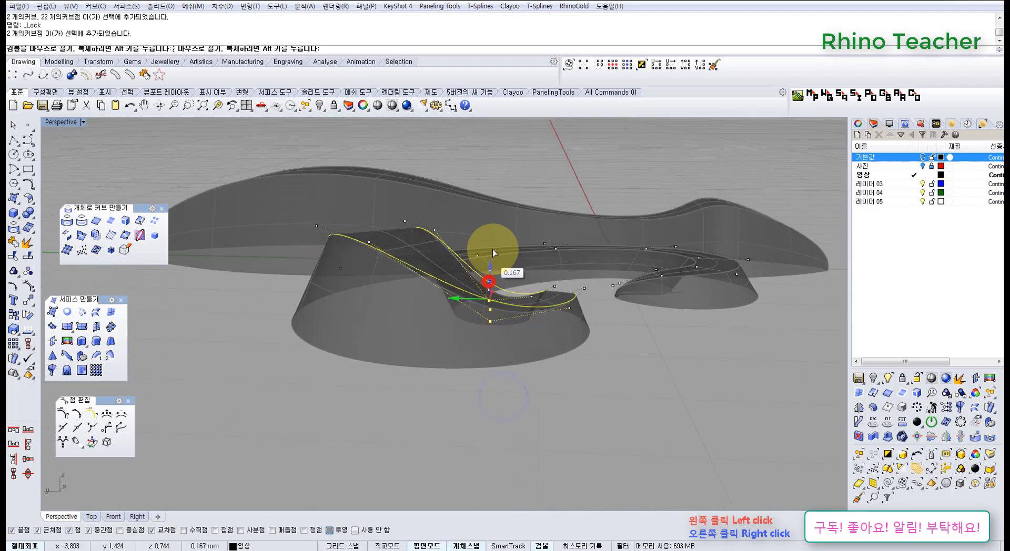
drag(496, 232, 496, 233)
Step: Select the neighbouring pair of control points on the large scroll's bend and raise it to smooth the slope
right_drag(545, 293, 518, 279)
scroll(507, 347, up, 4)
drag(508, 255, 548, 371)
right_drag(556, 327, 552, 281)
right_drag(469, 217, 481, 231)
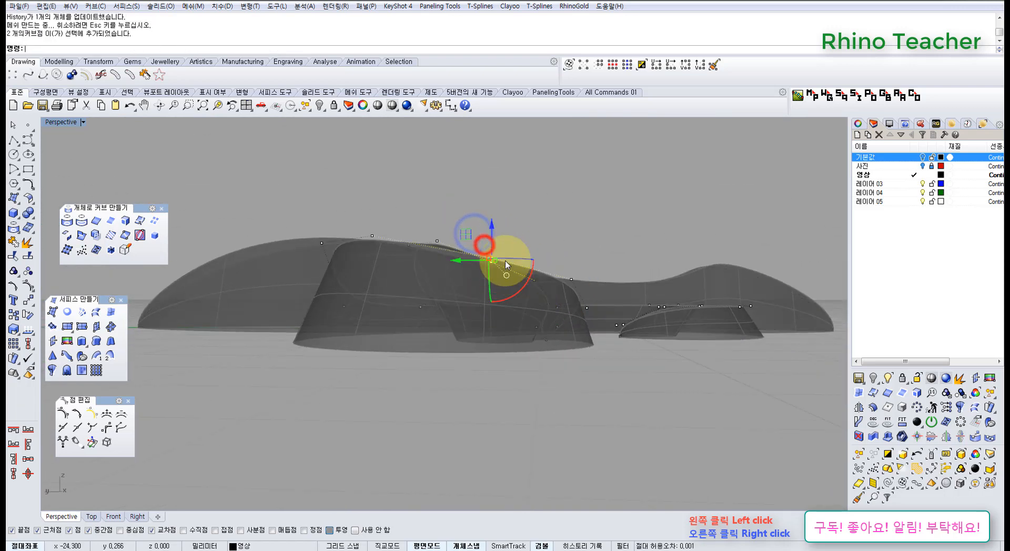
right_drag(507, 265, 502, 255)
drag(498, 242, 499, 243)
Step: Select the pair of control points at the large scroll's crest and raise it about 0.07 mm
right_drag(468, 268, 600, 326)
shift+right_drag(465, 341, 488, 217)
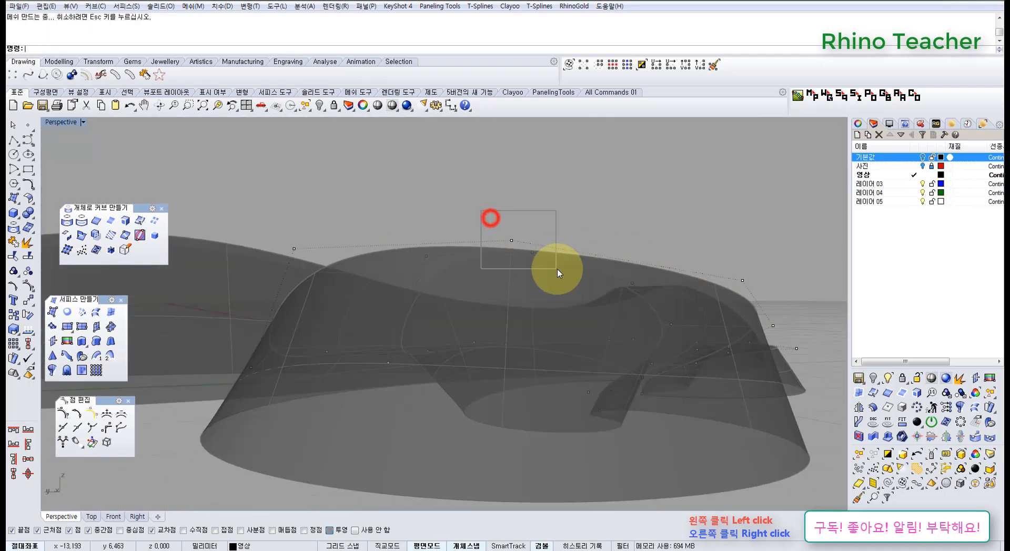
drag(557, 270, 557, 269)
right_drag(571, 242, 402, 240)
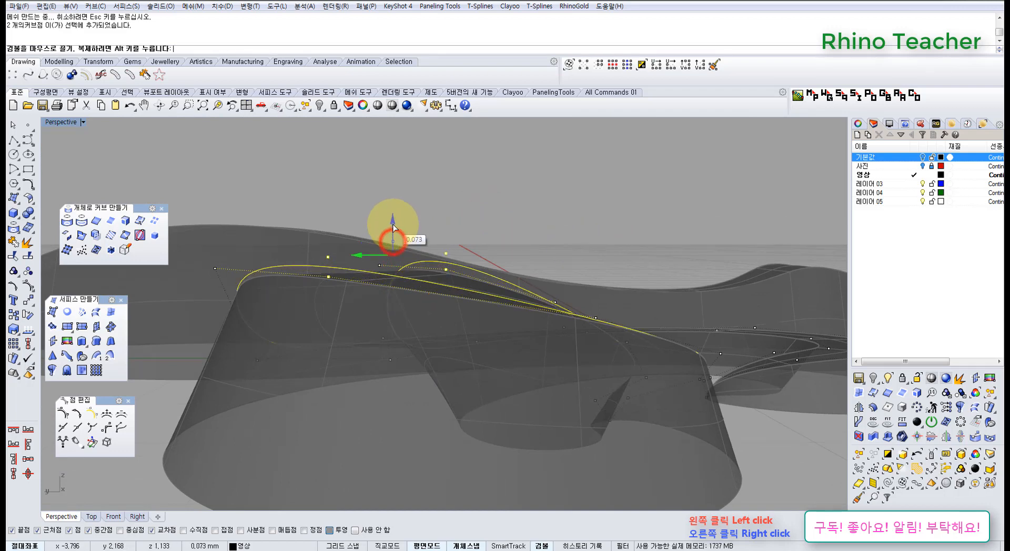
drag(393, 227, 392, 230)
Step: Select the inner-curve control point pair where the large scroll runs into the stem and raise it
right_drag(393, 230, 435, 285)
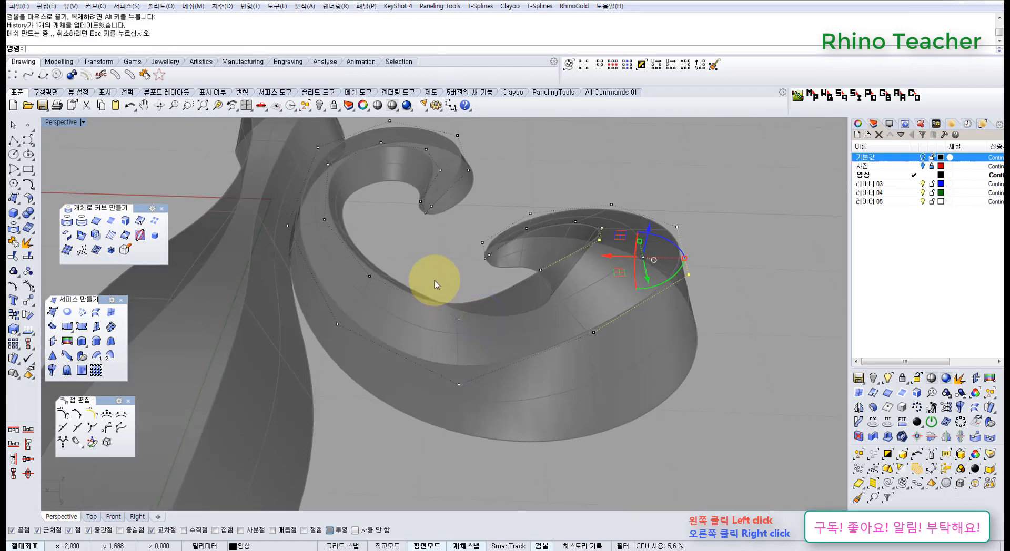
drag(478, 406, 478, 405)
right_drag(478, 406, 464, 303)
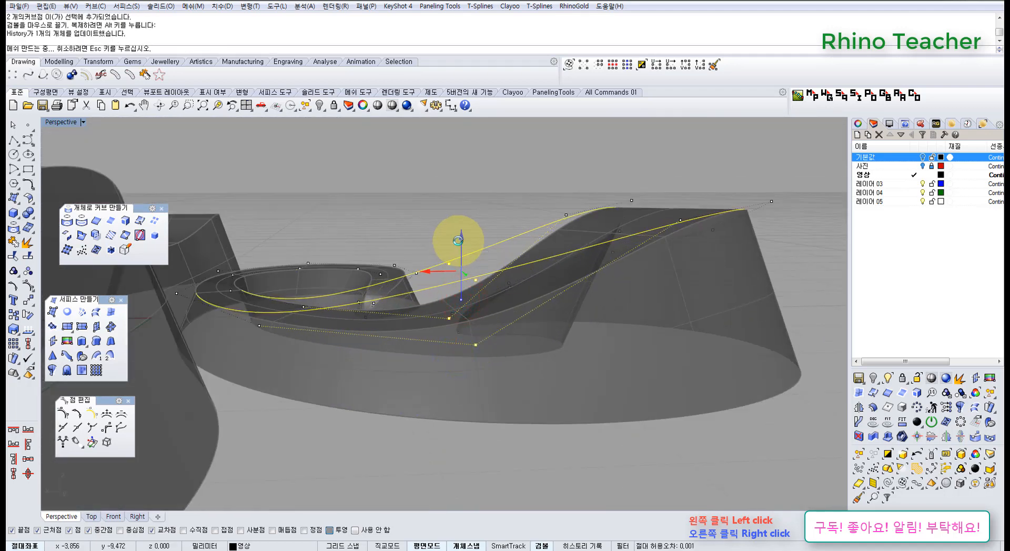
Step: Select the next pair of control points along the stem toward the small scroll and raise it
right_drag(458, 240, 353, 280)
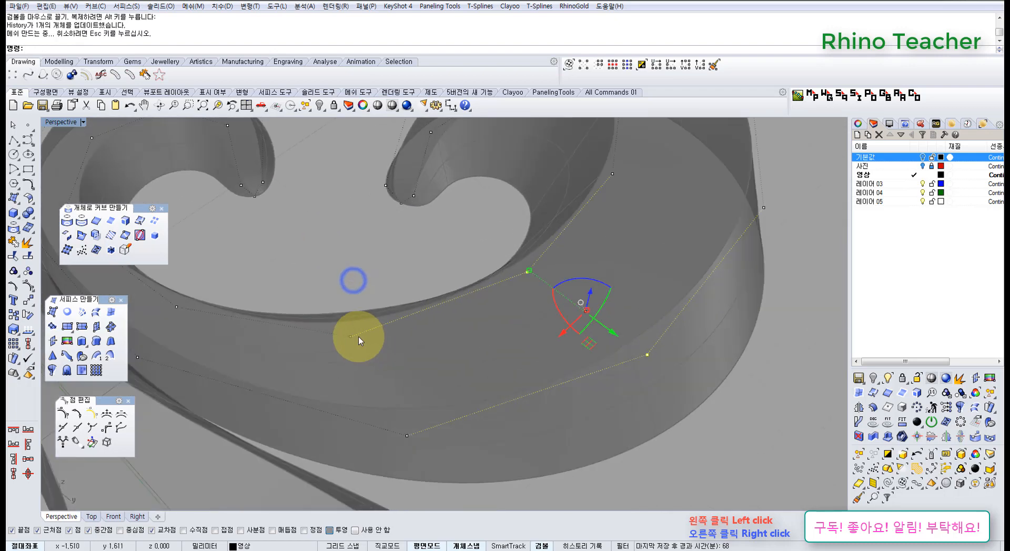
drag(431, 439, 437, 441)
right_drag(437, 441, 343, 278)
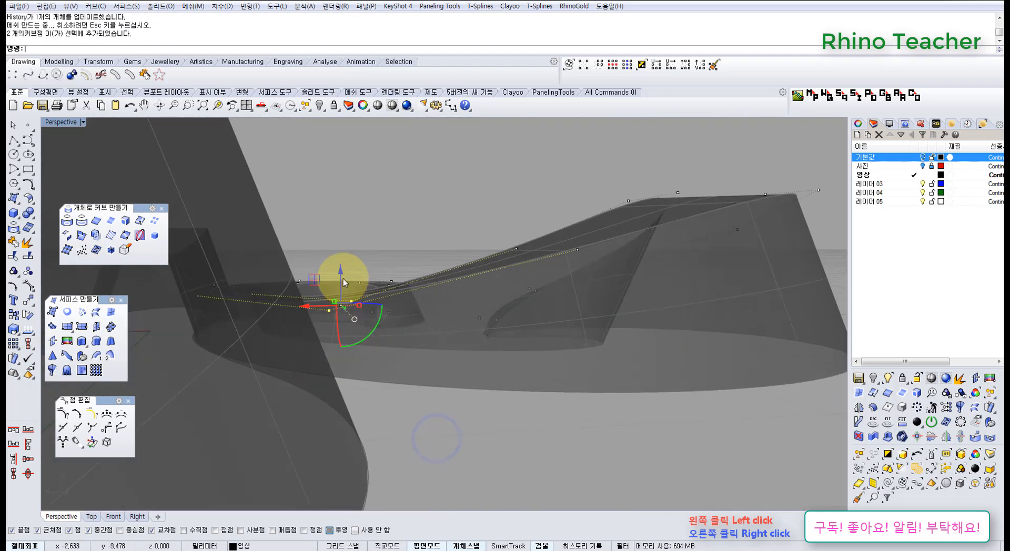
Step: Adjust the height of the inner-curve control points along the middle of the stem beside the petal
mouse_move(480, 282)
right_down()
mouse_move(371, 300)
mouse_move(505, 323)
mouse_move(530, 363)
mouse_move(523, 304)
mouse_move(526, 326)
mouse_move(425, 339)
mouse_move(378, 323)
mouse_move(523, 330)
mouse_move(501, 267)
right_up()
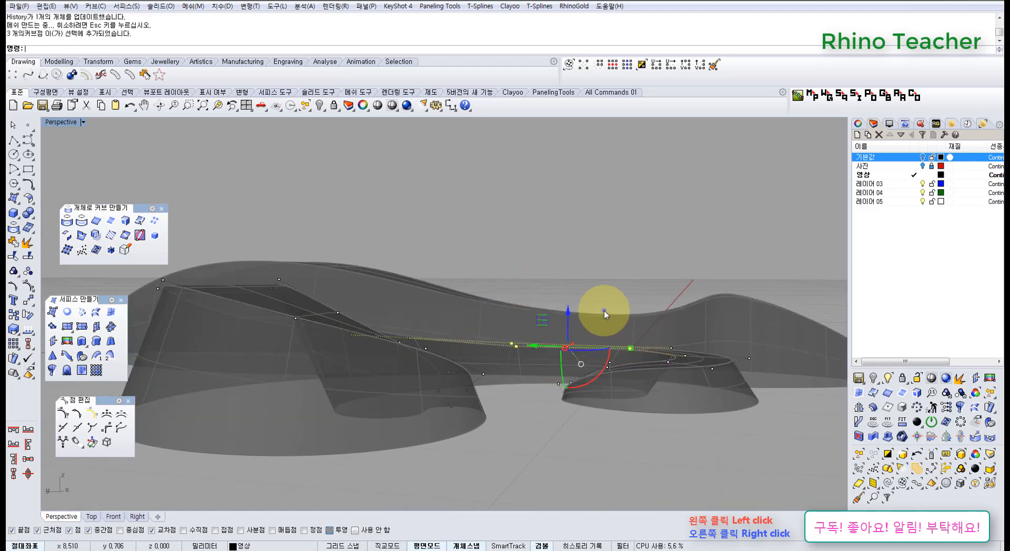
right_drag(604, 310, 612, 353)
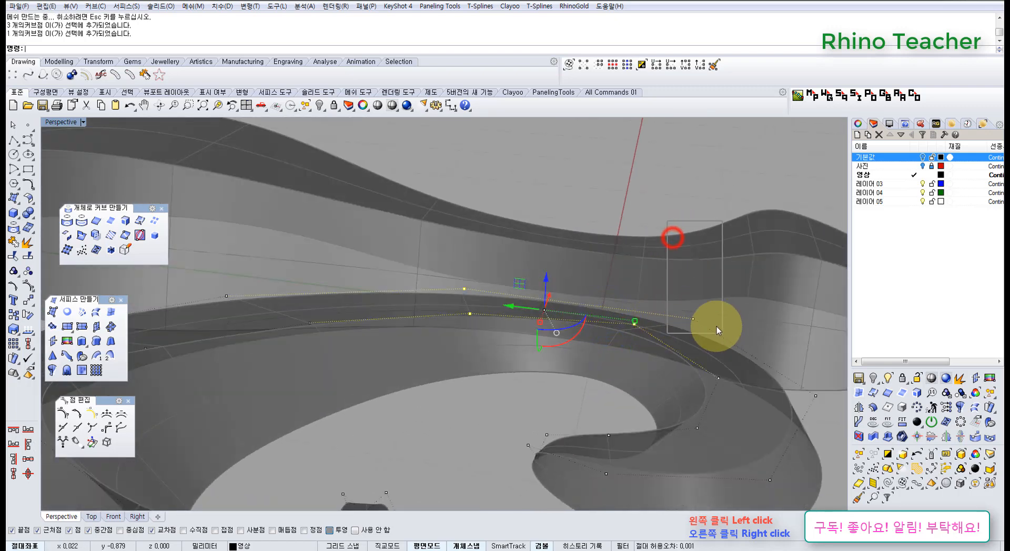
mouse_move(663, 301)
right_down()
mouse_move(653, 279)
mouse_move(579, 306)
mouse_move(444, 282)
mouse_move(387, 290)
right_up()
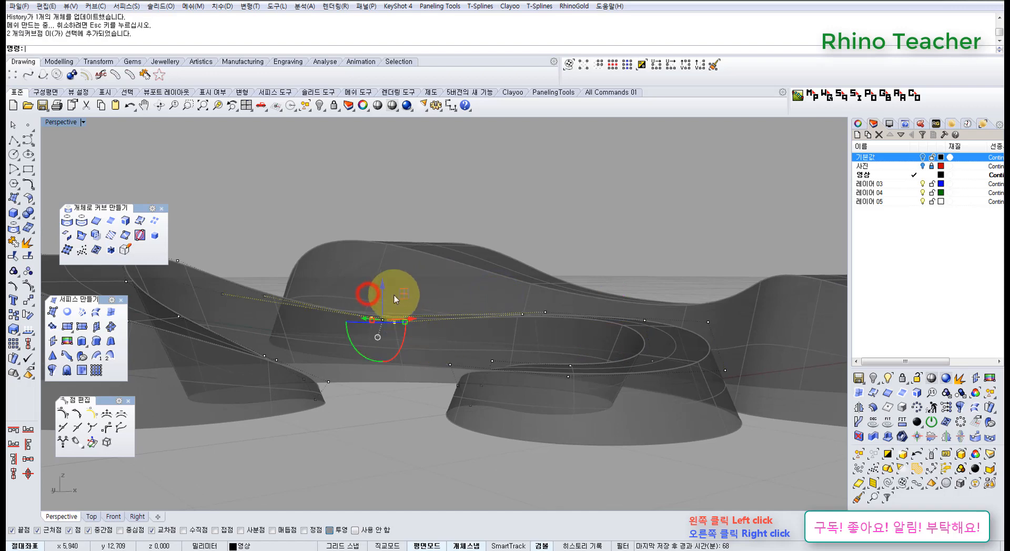
drag(384, 266, 384, 266)
Step: Select the control point pair where the stem rises toward the large scroll and raise it slightly
right_drag(368, 294, 331, 295)
drag(298, 263, 360, 328)
scroll(320, 280, up, 2)
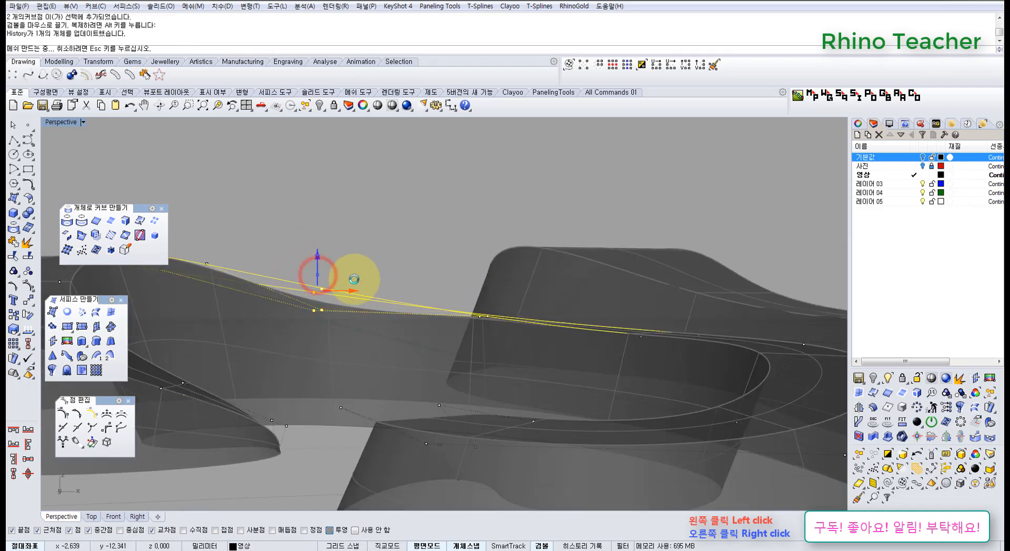
Step: Inspect the curl's height profile against the petal in the perspective view and the four-view layout
mouse_move(444, 266)
right_down()
mouse_move(404, 278)
mouse_move(300, 280)
right_up()
scroll(487, 317, down, 3)
mouse_move(489, 318)
right_down()
mouse_move(489, 335)
mouse_move(605, 312)
mouse_move(401, 309)
mouse_move(393, 321)
right_up()
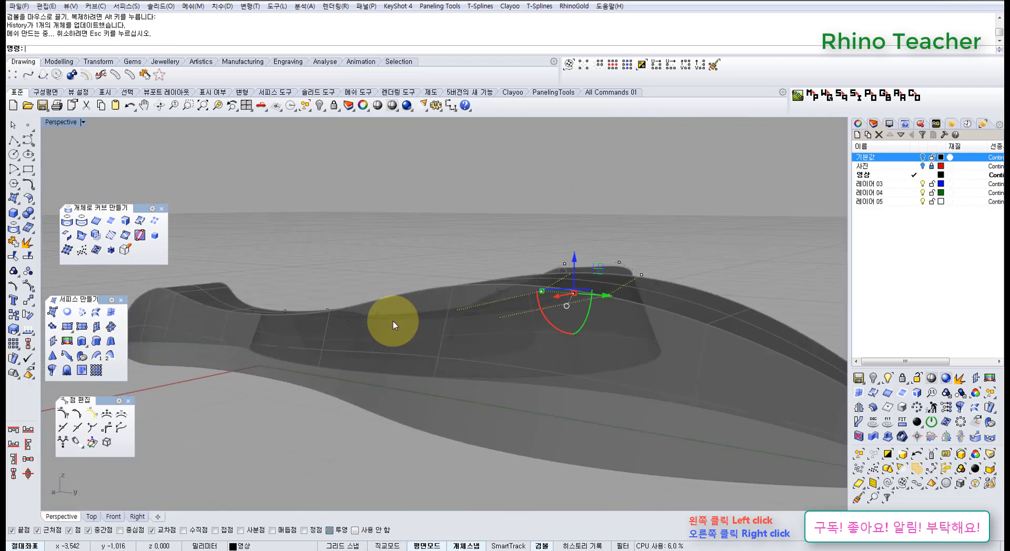
right_drag(413, 357, 502, 353)
scroll(481, 346, down, 4)
click(246, 106)
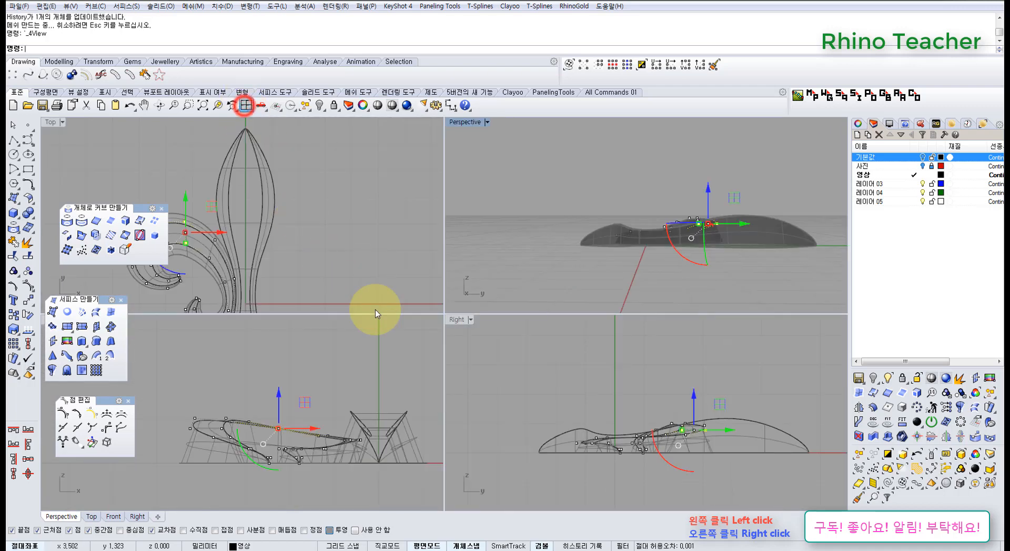
scroll(637, 433, up, 3)
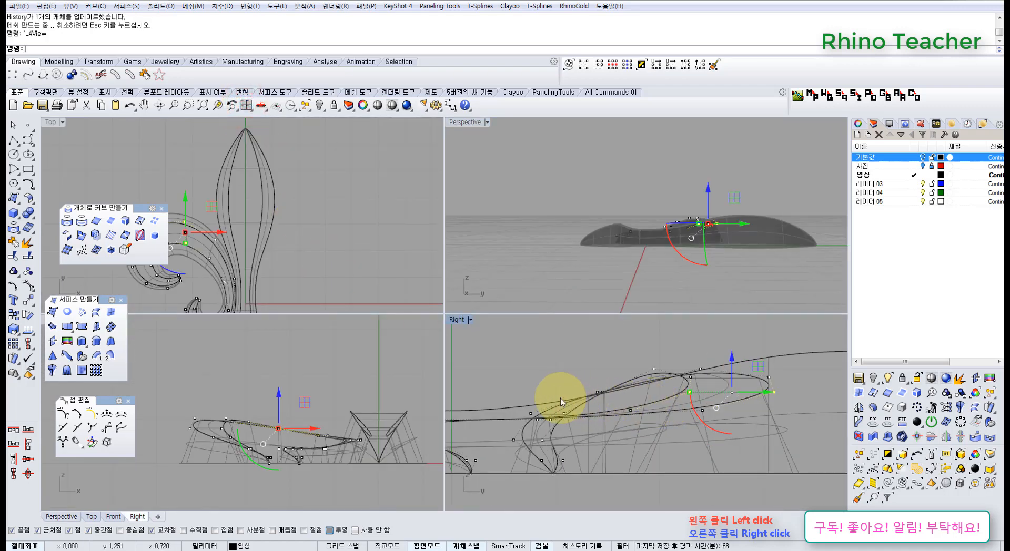
right_drag(558, 398, 663, 421)
scroll(655, 398, down, 4)
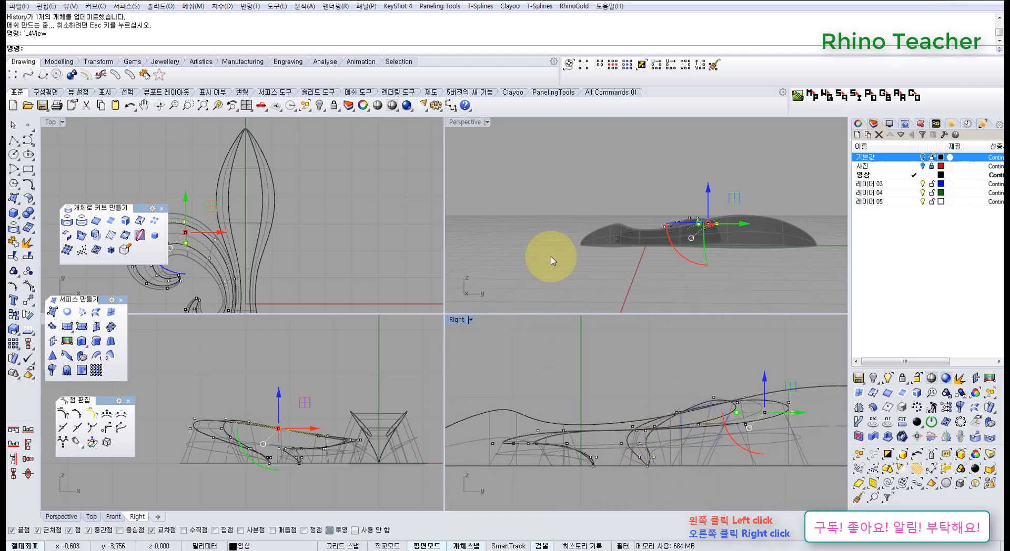
right_drag(665, 267, 661, 240)
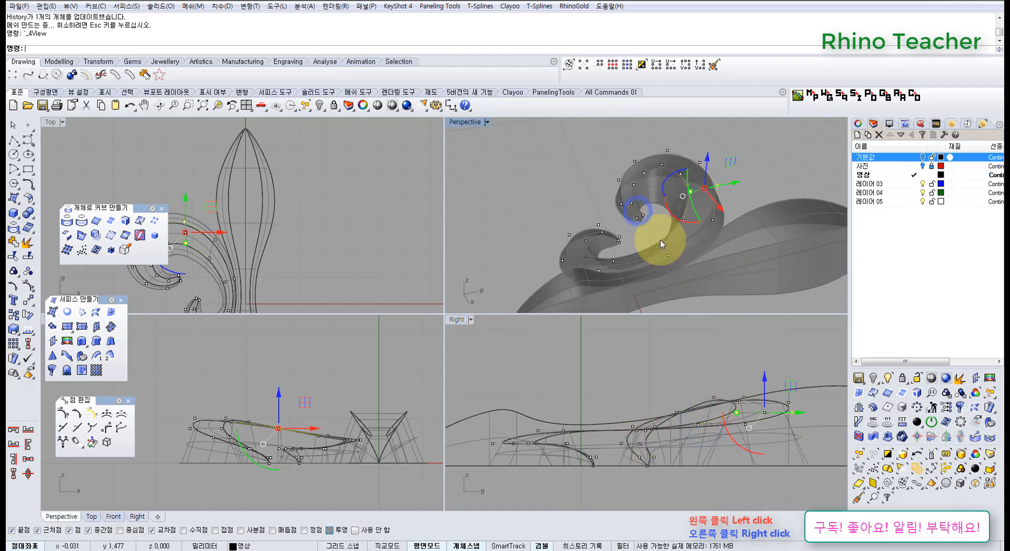
right_drag(670, 401, 636, 397)
scroll(579, 400, down, 4)
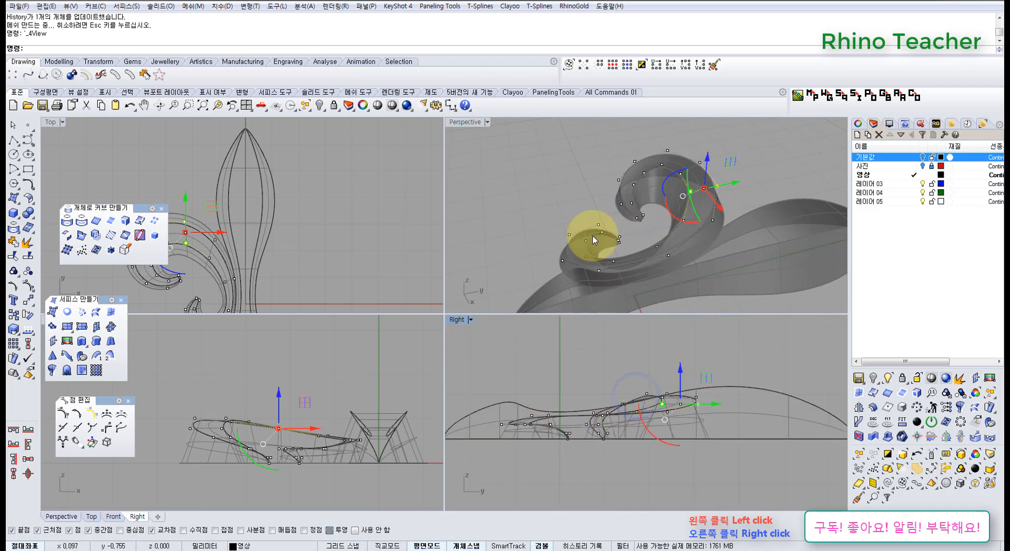
Step: Maximize the Perspective view and raise the control point pair on the large scroll's upper arc about 0.08 mm
double_click(465, 122)
right_drag(447, 232, 410, 265)
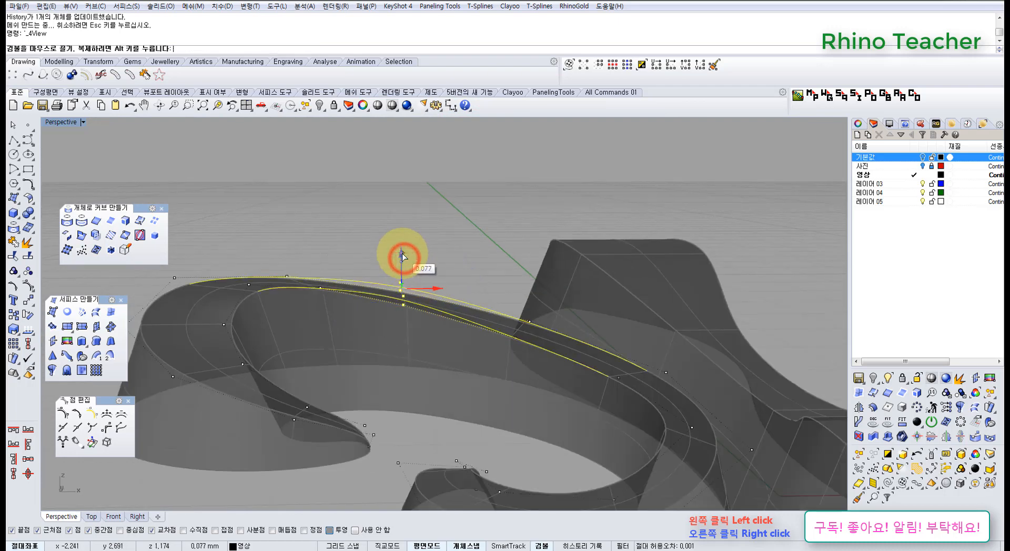
drag(402, 256, 401, 258)
right_drag(340, 255, 344, 273)
scroll(344, 272, up, 4)
drag(351, 275, 419, 335)
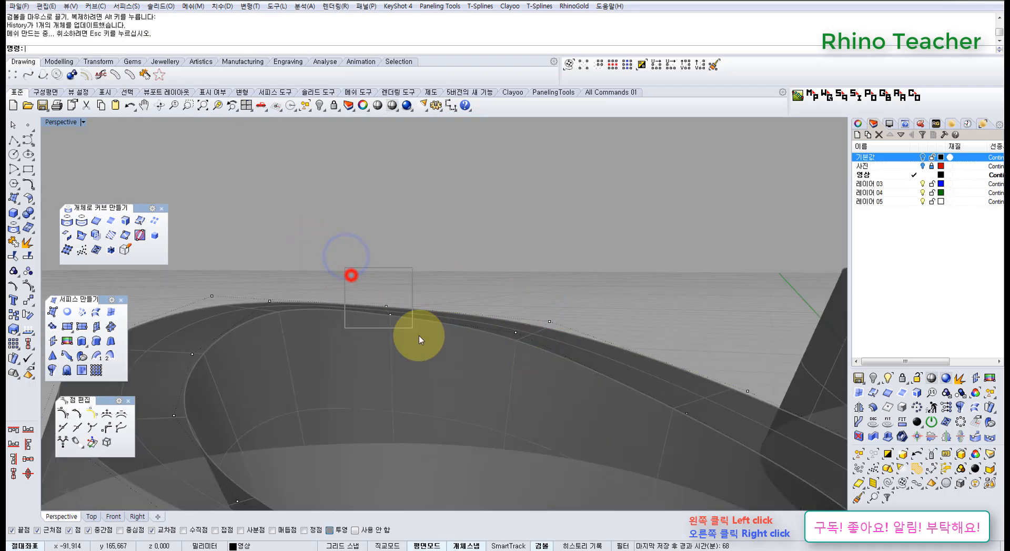
click(467, 260)
scroll(490, 241, down, 4)
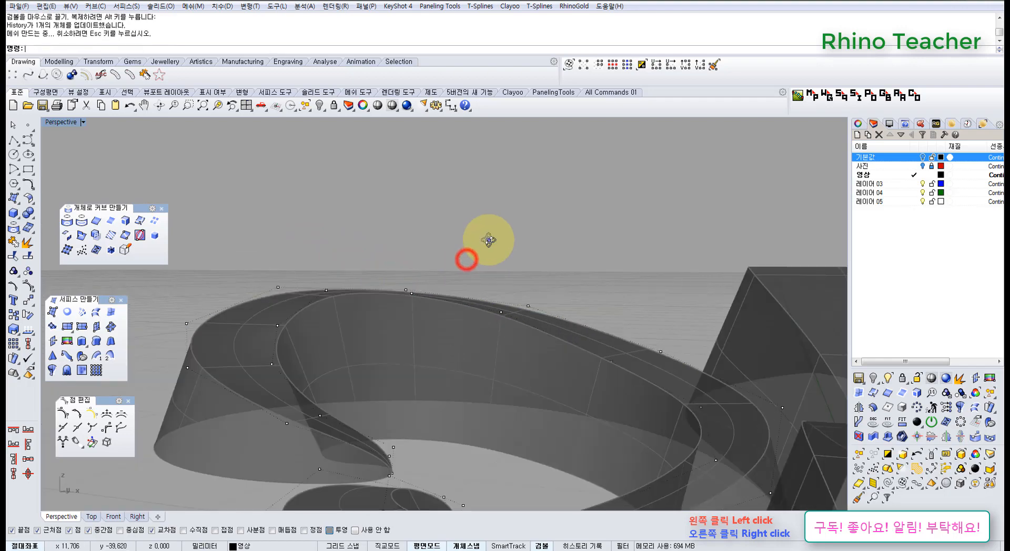
Step: Select the inner-curve control point pair on the outer bend of the small lower scroll and raise it slightly
mouse_move(489, 240)
right_down()
mouse_move(589, 285)
mouse_move(547, 325)
right_up()
mouse_move(546, 326)
right_down()
mouse_move(622, 290)
mouse_move(643, 308)
right_up()
mouse_move(643, 310)
right_down()
mouse_move(524, 232)
mouse_move(563, 252)
mouse_move(448, 267)
mouse_move(455, 311)
mouse_move(460, 296)
right_up()
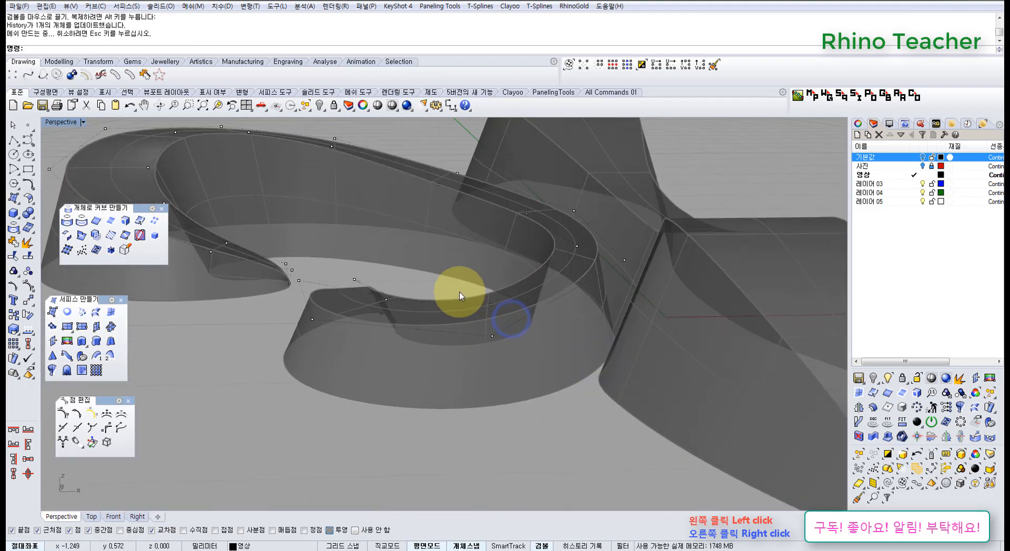
drag(515, 352, 506, 348)
right_drag(506, 348, 495, 316)
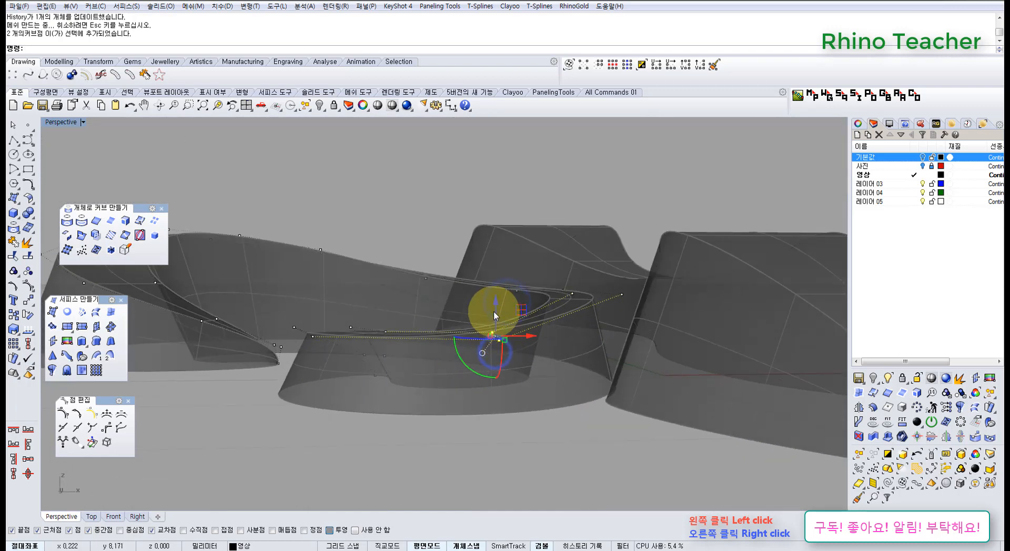
right_drag(417, 310, 470, 351)
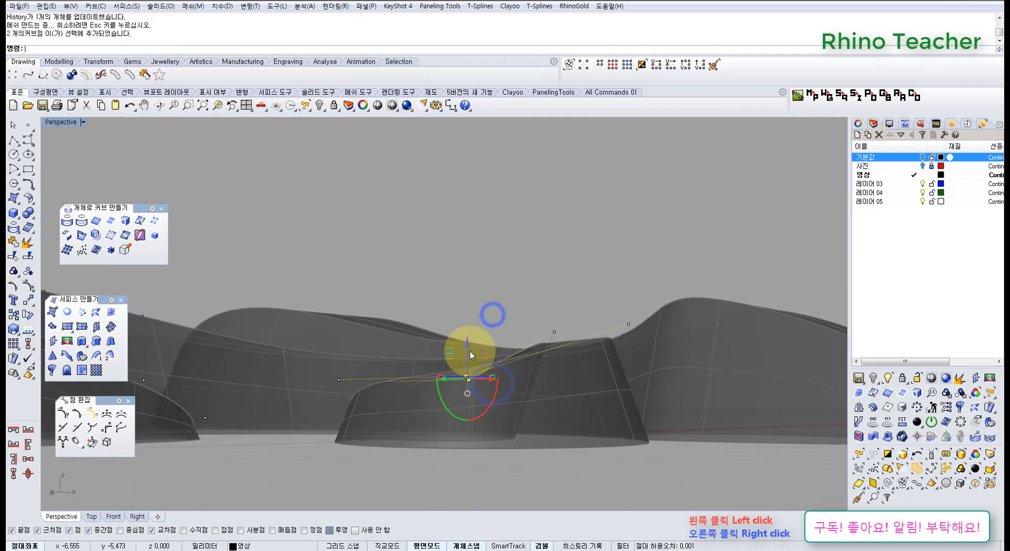
drag(464, 288, 464, 288)
right_drag(483, 330, 551, 362)
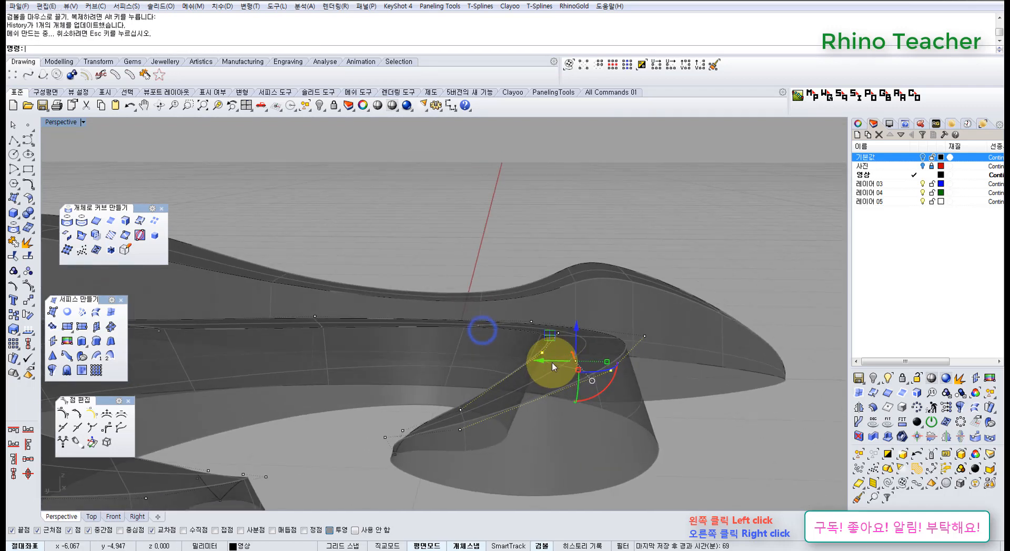
Step: Raise the control point pairs leading to the small scroll's tip, moving the pair nearest the tip up about 0.159 mm
scroll(455, 410, up, 3)
right_drag(449, 401, 455, 416)
drag(432, 398, 494, 471)
right_drag(478, 436, 481, 385)
drag(478, 314, 478, 316)
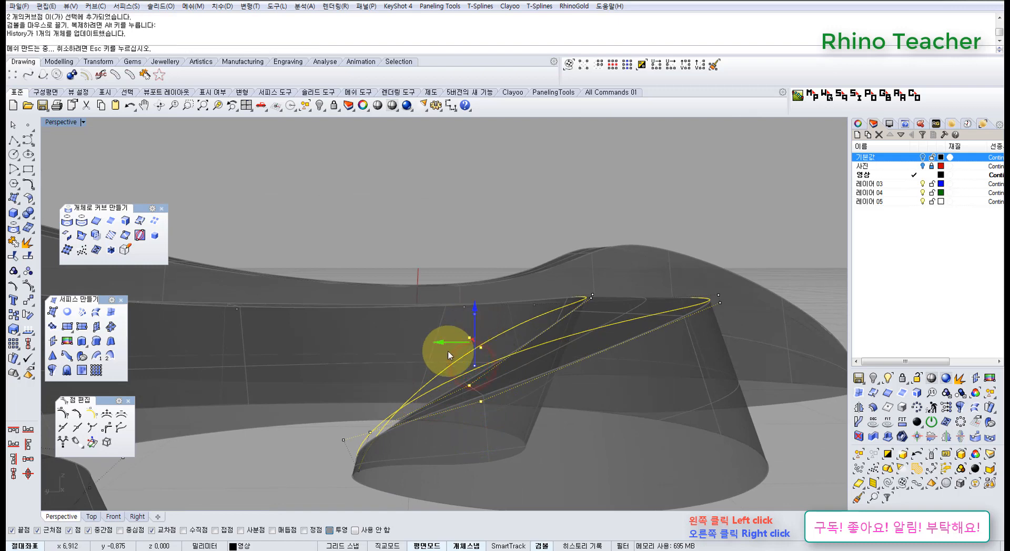
right_drag(450, 354, 402, 432)
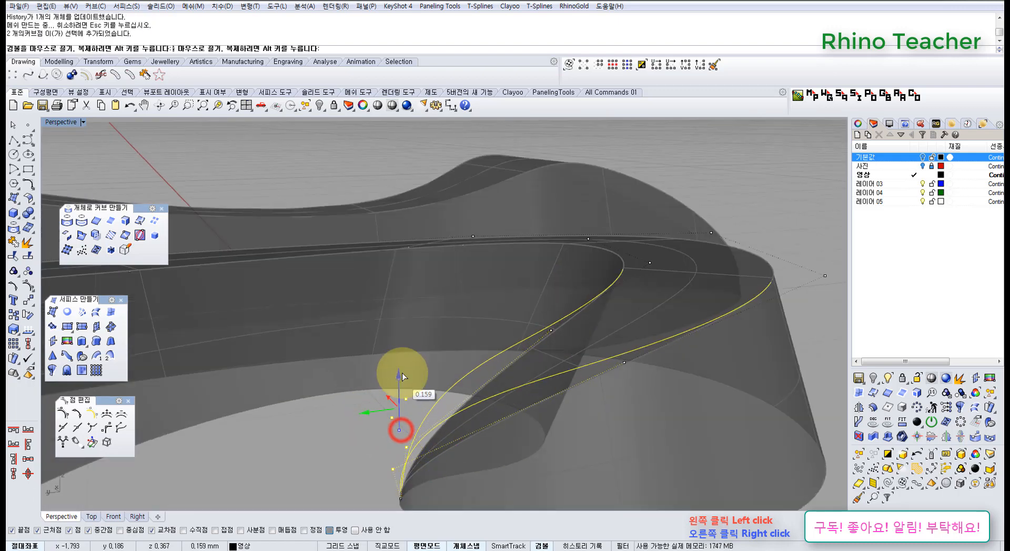
Step: Raise the second control point pair behind the small scroll's tip further, in moves of about 0.043 mm and 0.055 mm
right_drag(531, 369, 431, 354)
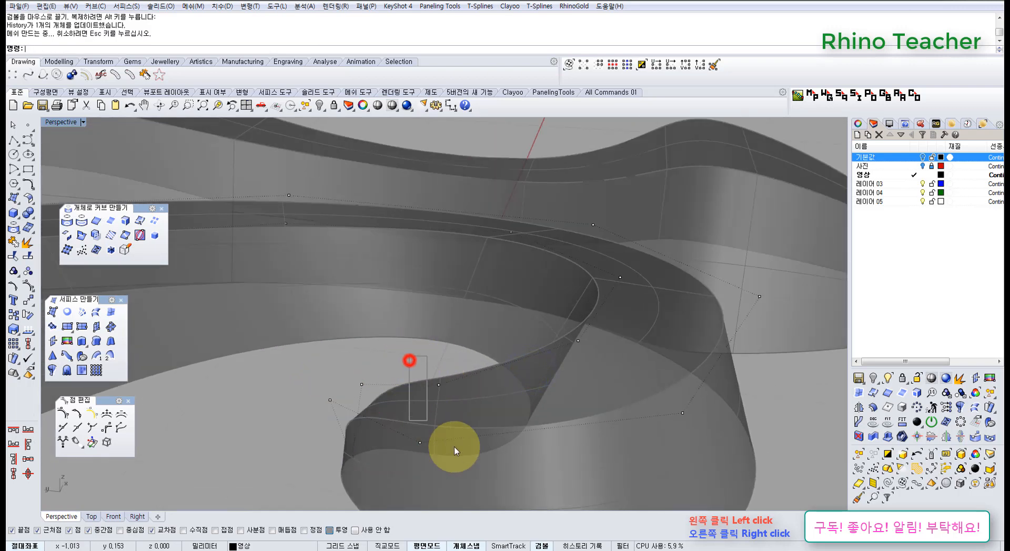
drag(454, 447, 456, 451)
right_drag(460, 380, 434, 328)
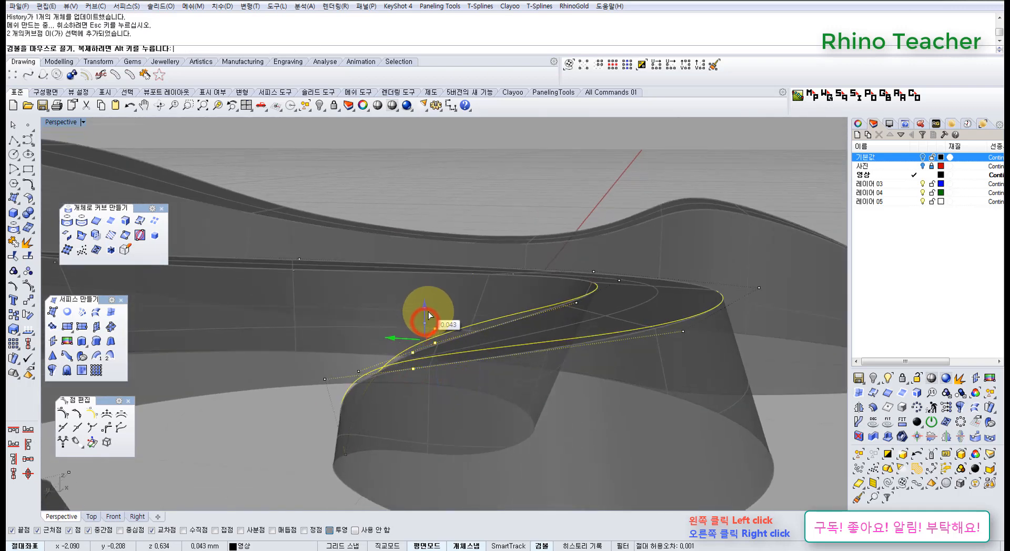
right_drag(549, 351, 447, 380)
drag(489, 443, 491, 447)
right_drag(481, 387, 462, 371)
drag(473, 465, 476, 466)
right_drag(473, 405, 475, 308)
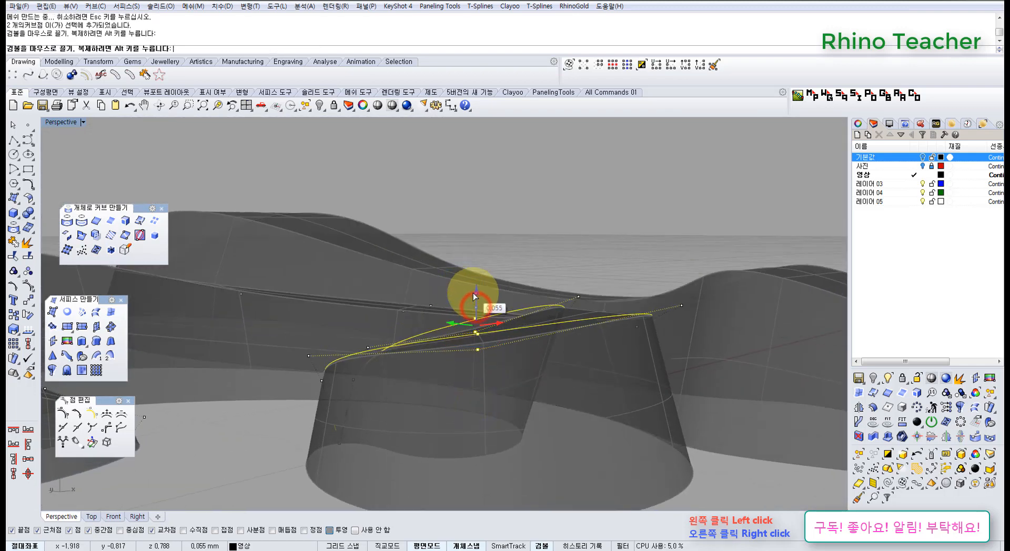
drag(475, 296, 476, 297)
Step: Maximize the Top view and move the control point pair on the large scroll's upper-left arc outward toward the outline
right_drag(584, 315, 449, 377)
key(ctrl+F1)
scroll(393, 313, up, 5)
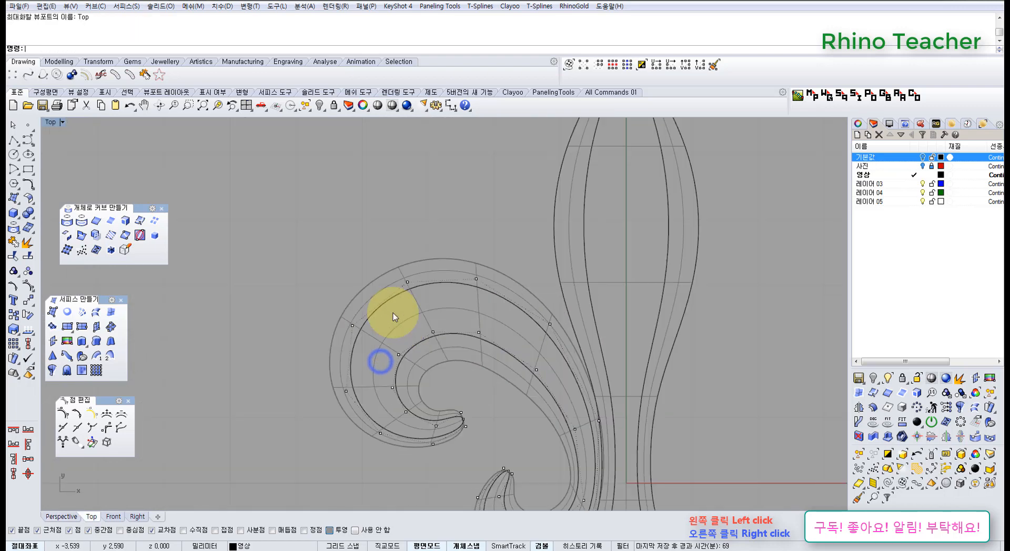
scroll(393, 314, up, 4)
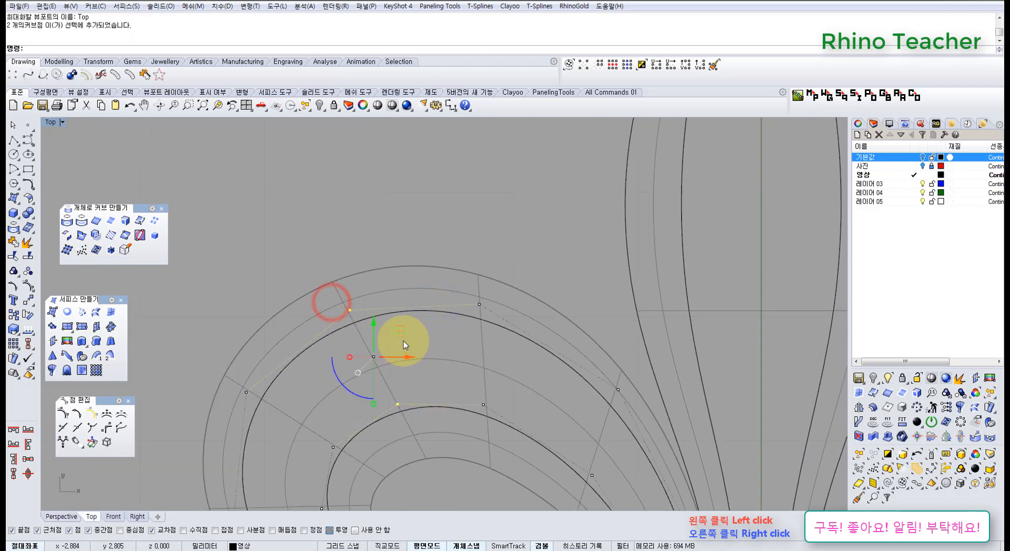
drag(387, 307, 379, 300)
right_drag(383, 349, 450, 268)
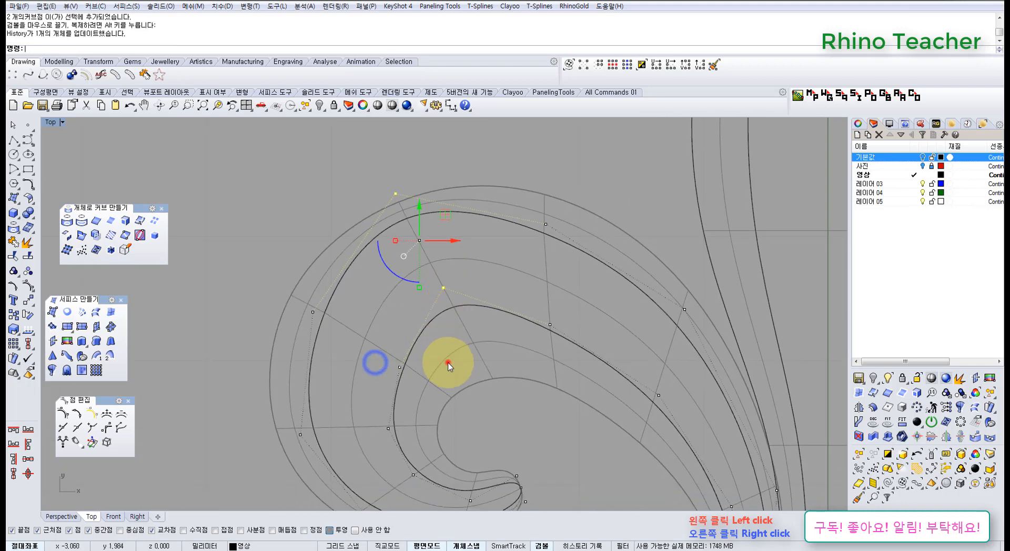
Step: Move the two control point pairs on the large scroll's left side outward, the upper one by about 0.27 mm
drag(300, 302, 415, 387)
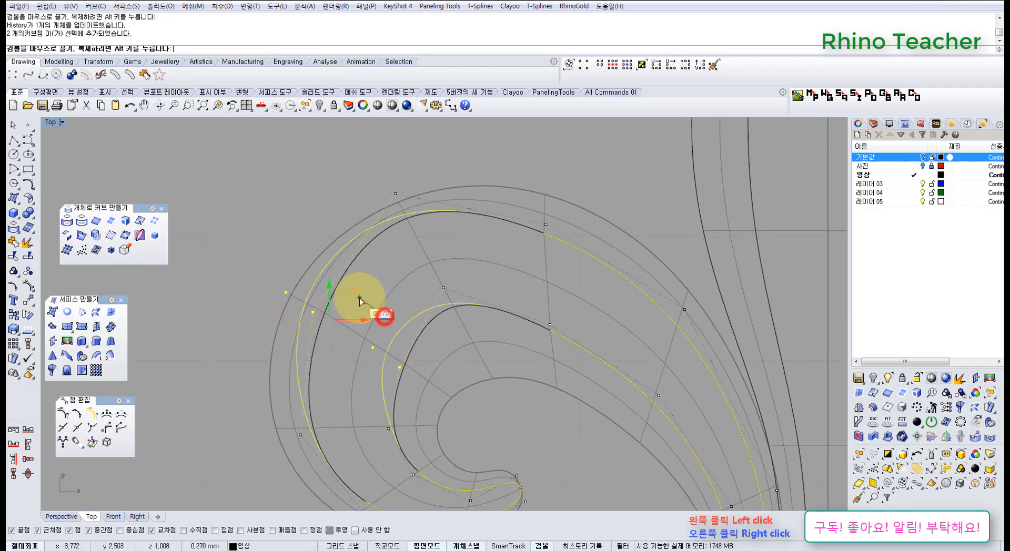
drag(356, 299, 356, 300)
right_drag(393, 358, 421, 281)
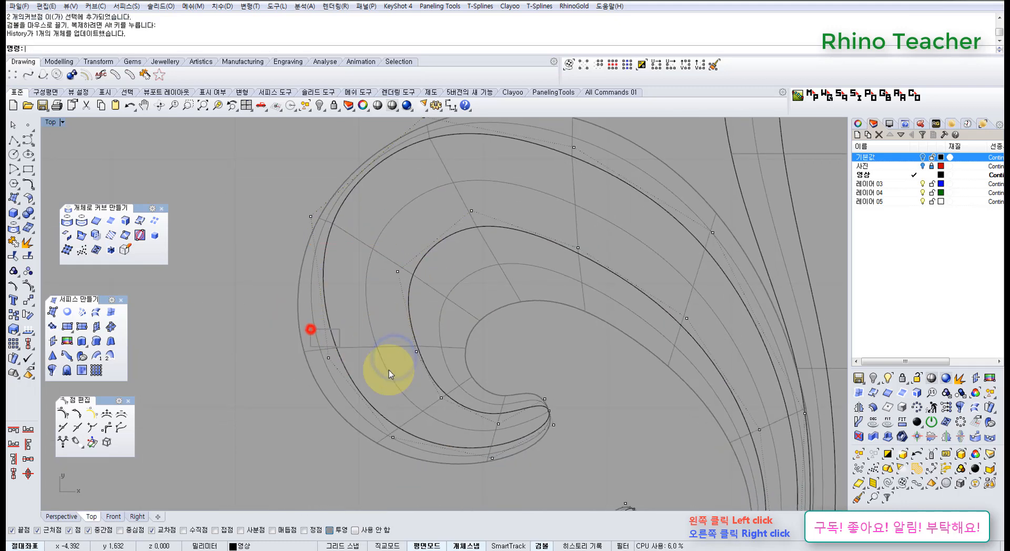
drag(431, 375, 430, 374)
scroll(394, 337, up, 1)
drag(375, 336, 368, 338)
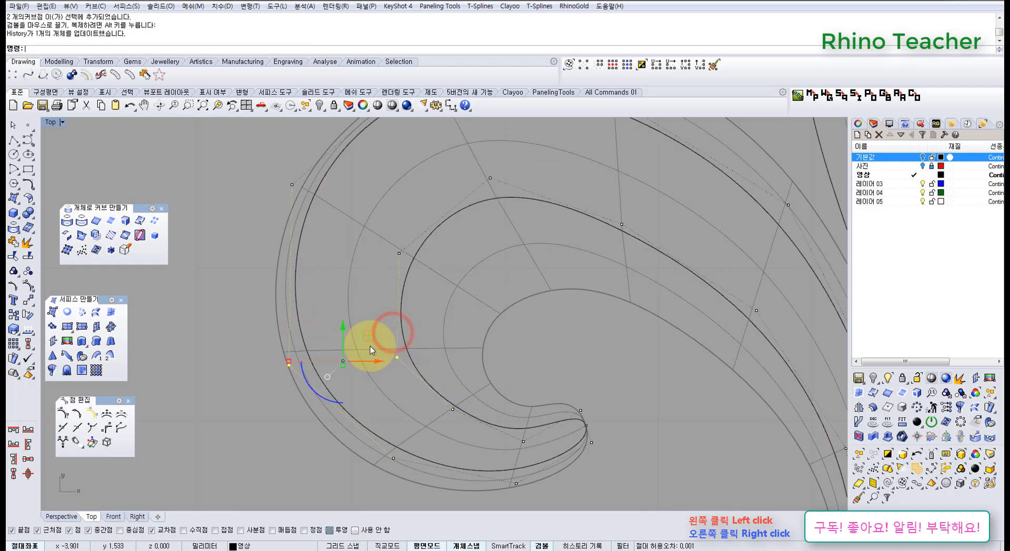
Step: Select the control point pair on the large scroll's lower-left bend and move it slightly outward
scroll(373, 347, down, 4)
right_drag(399, 365, 396, 279)
scroll(406, 316, up, 4)
click(392, 394)
right_drag(358, 342, 407, 401)
drag(395, 349, 431, 407)
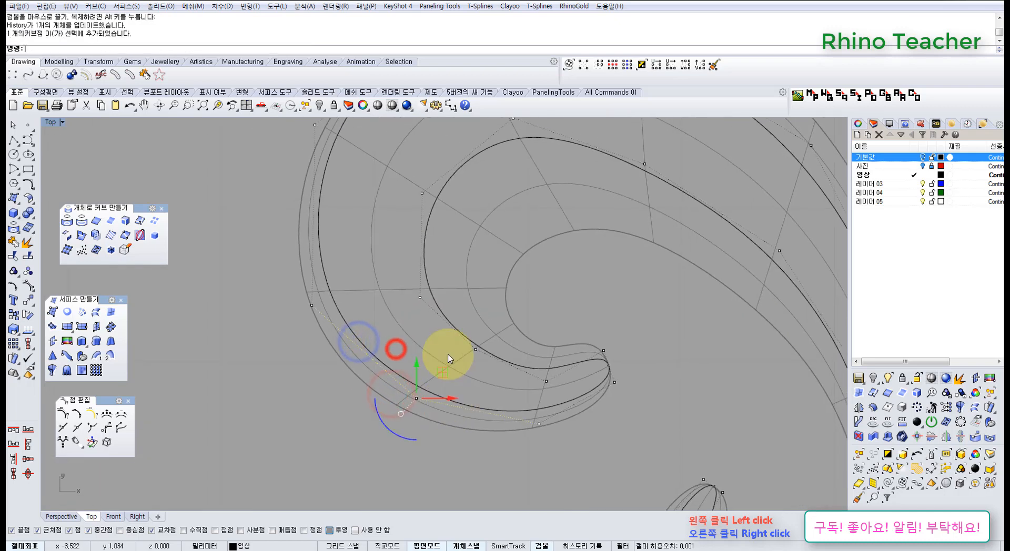
right_drag(496, 354, 479, 376)
shift+drag(454, 371, 451, 379)
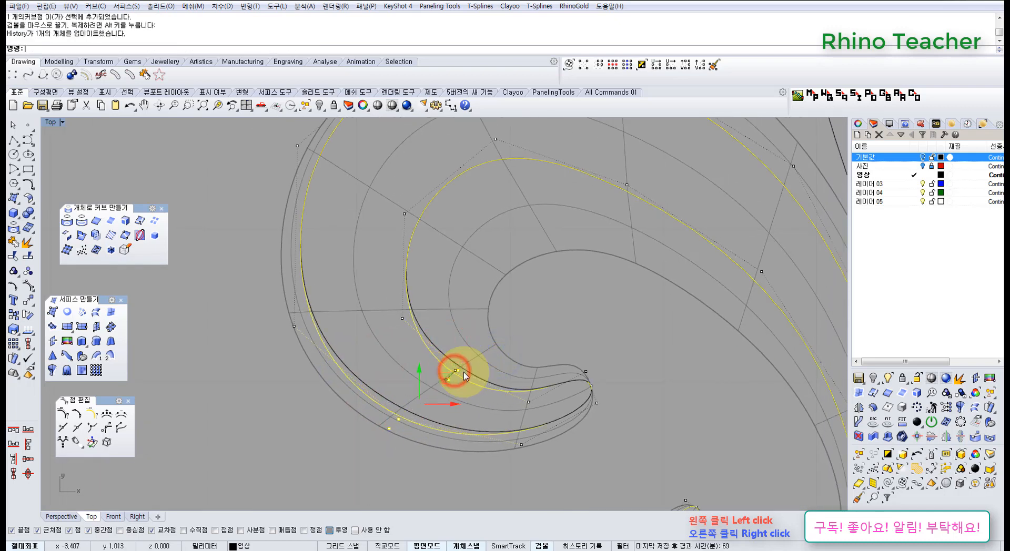
Step: Turn on the default layer and show the hidden upper row of finished fleurs-de-lis with ShowSelected
scroll(514, 358, down, 8)
right_drag(654, 279, 576, 350)
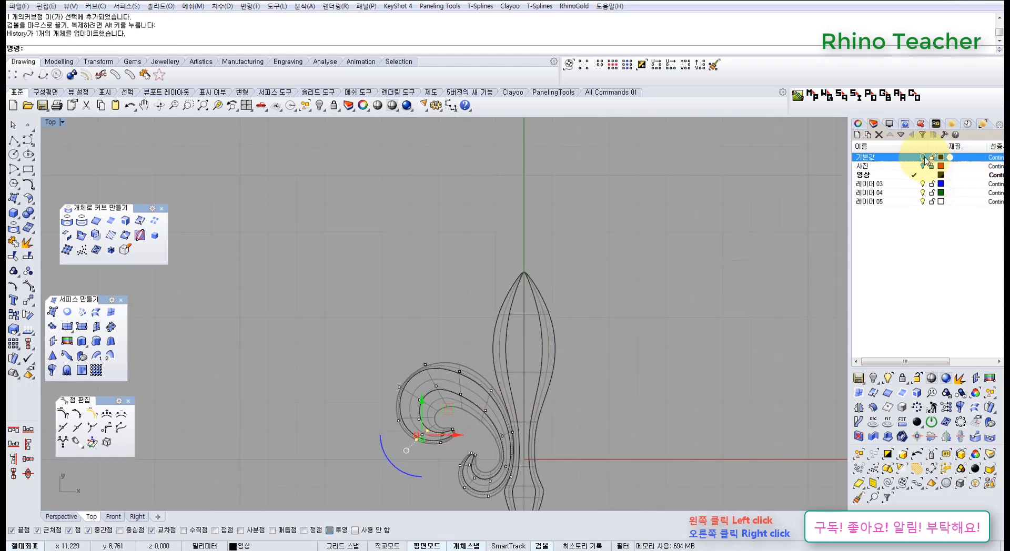
right_drag(656, 225, 614, 329)
scroll(604, 302, down, 9)
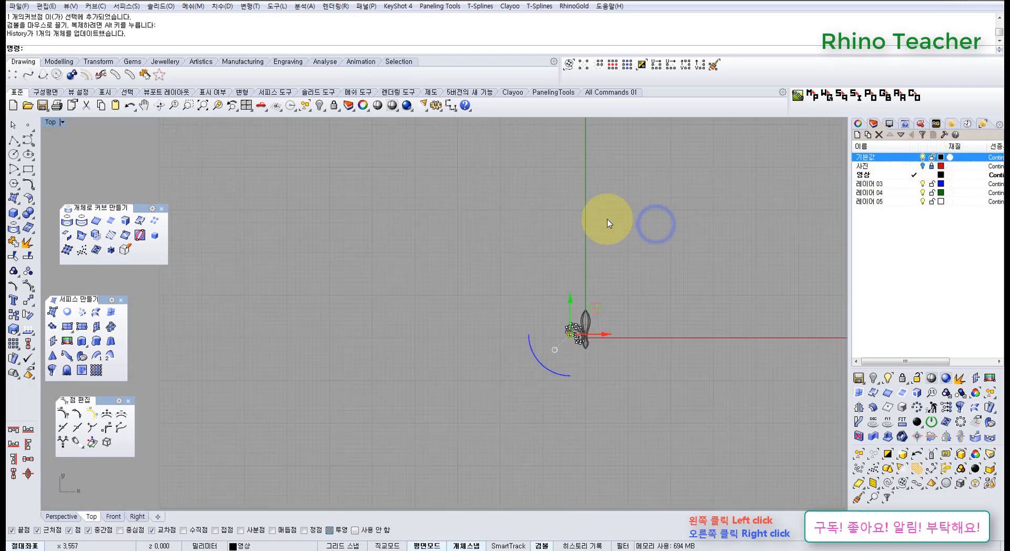
right_drag(602, 230, 518, 298)
middle_click(565, 282)
click(531, 253)
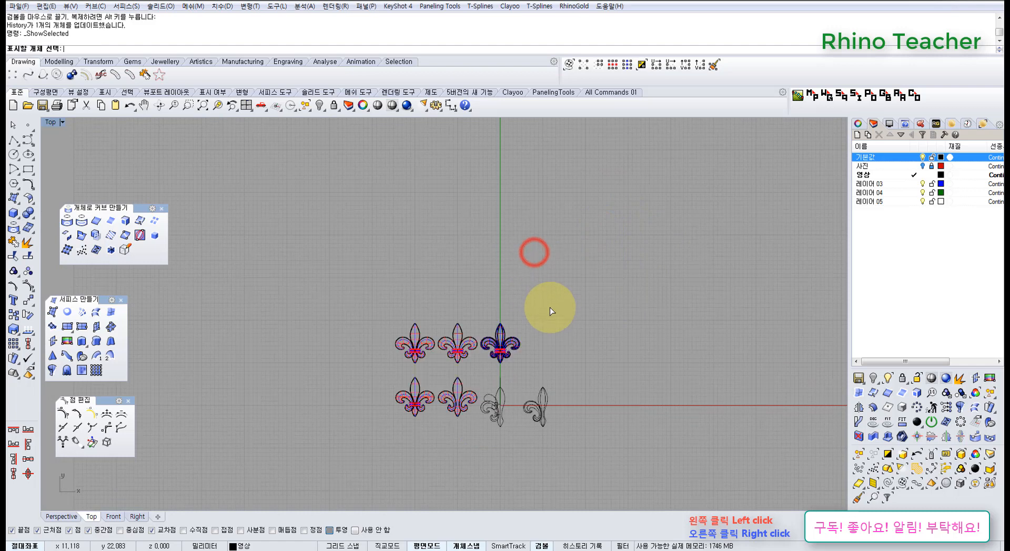
drag(368, 357, 367, 355)
right_click(367, 354)
scroll(500, 343, up, 8)
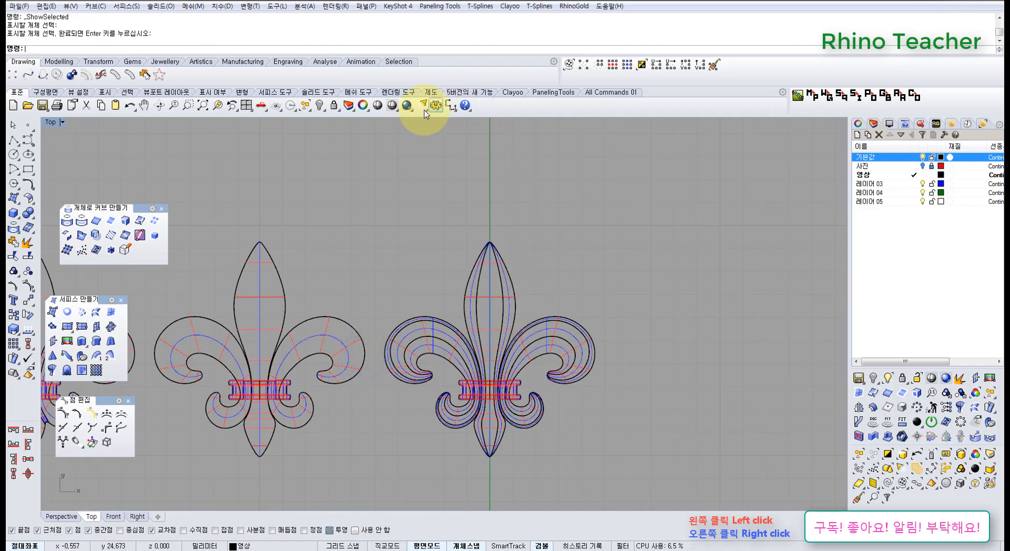
Step: Shade the Top view and examine the flat top faces and bevel widths of the finished faceted fleur-de-lis
click(379, 108)
right_drag(451, 273, 451, 219)
scroll(496, 263, up, 6)
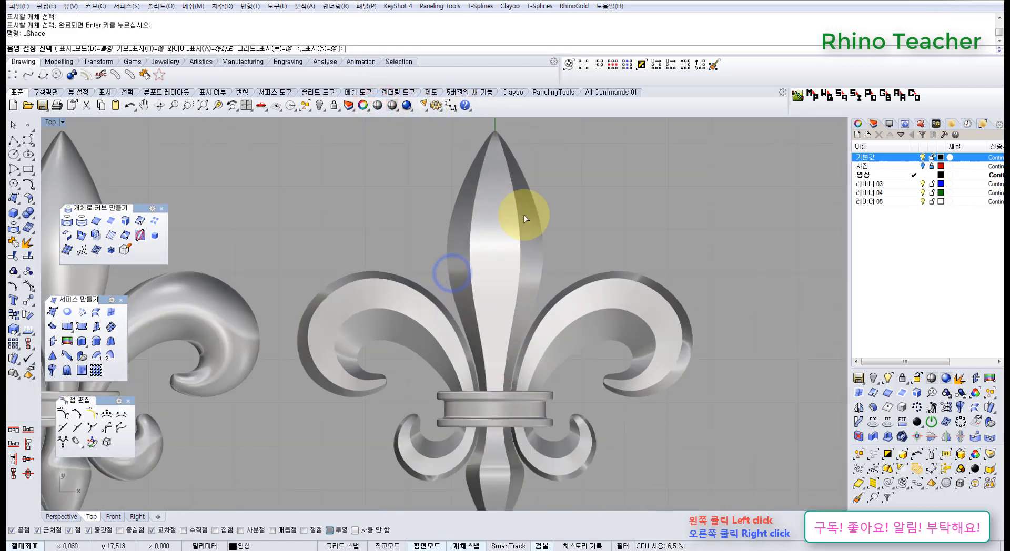
right_drag(518, 224, 471, 241)
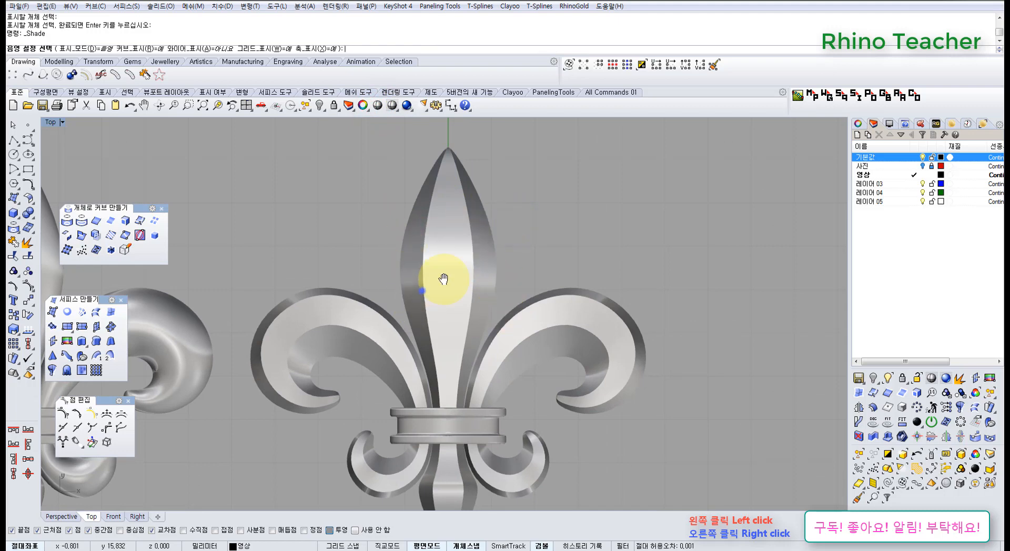
right_drag(443, 279, 504, 250)
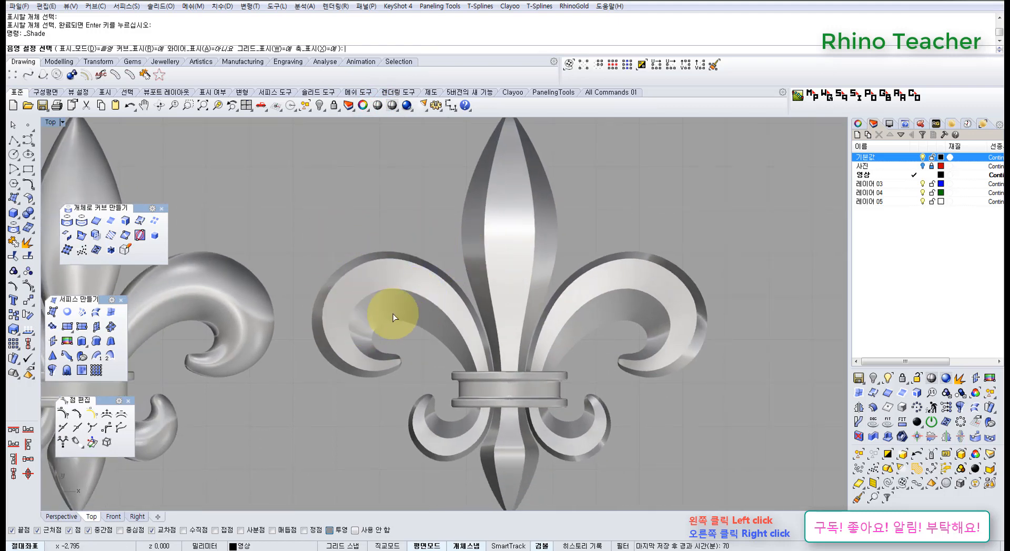
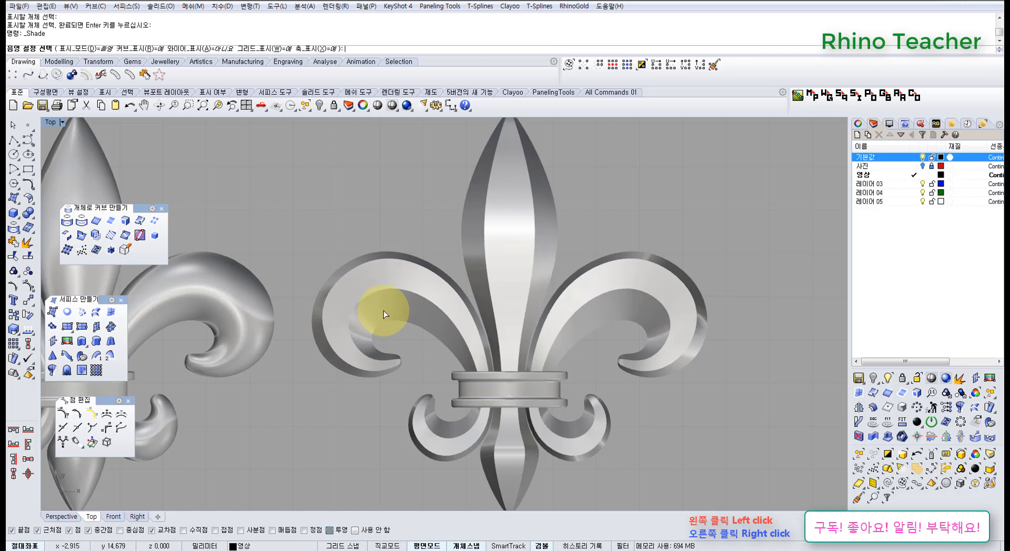
scroll(384, 310, down, 3)
scroll(429, 314, up, 3)
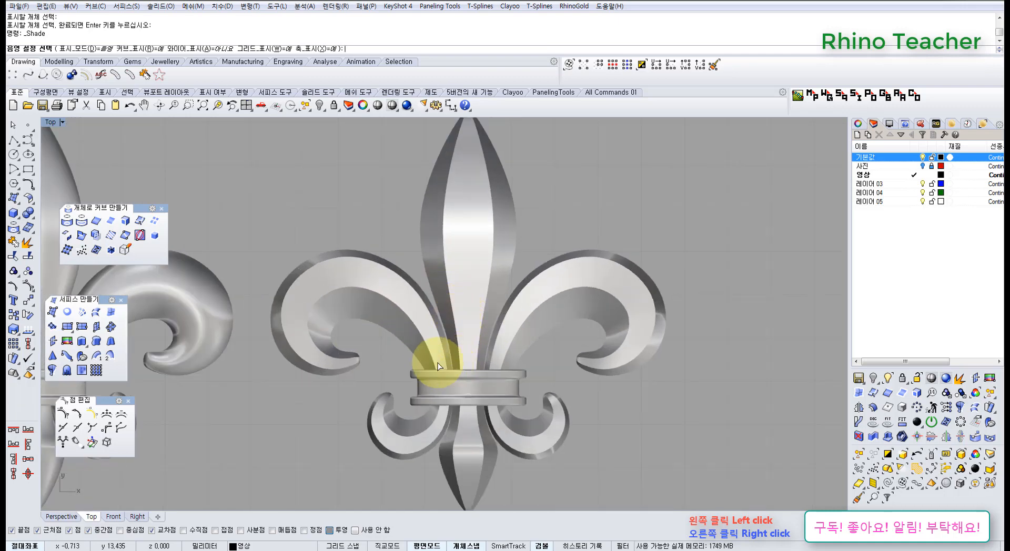
right_drag(498, 314, 440, 349)
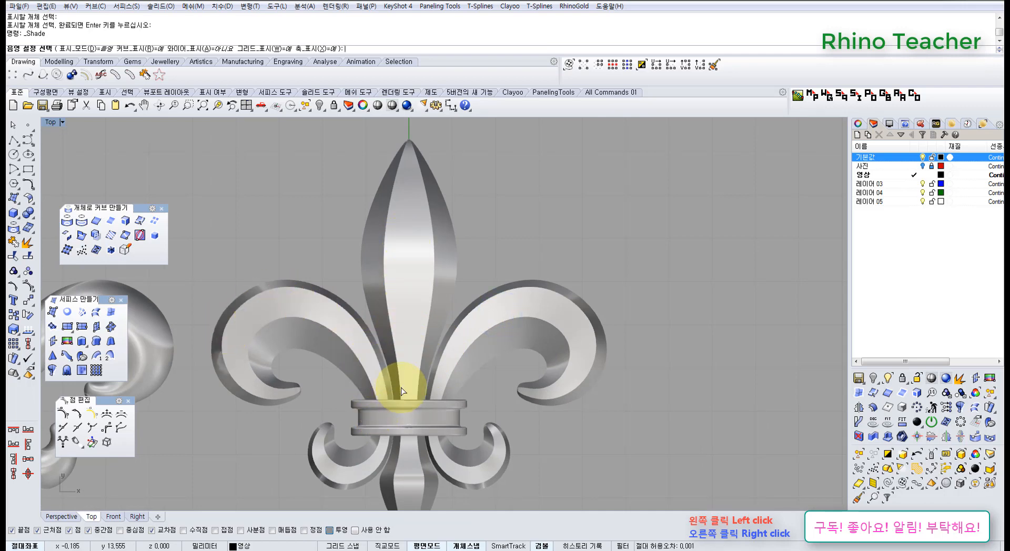
scroll(392, 368, down, 5)
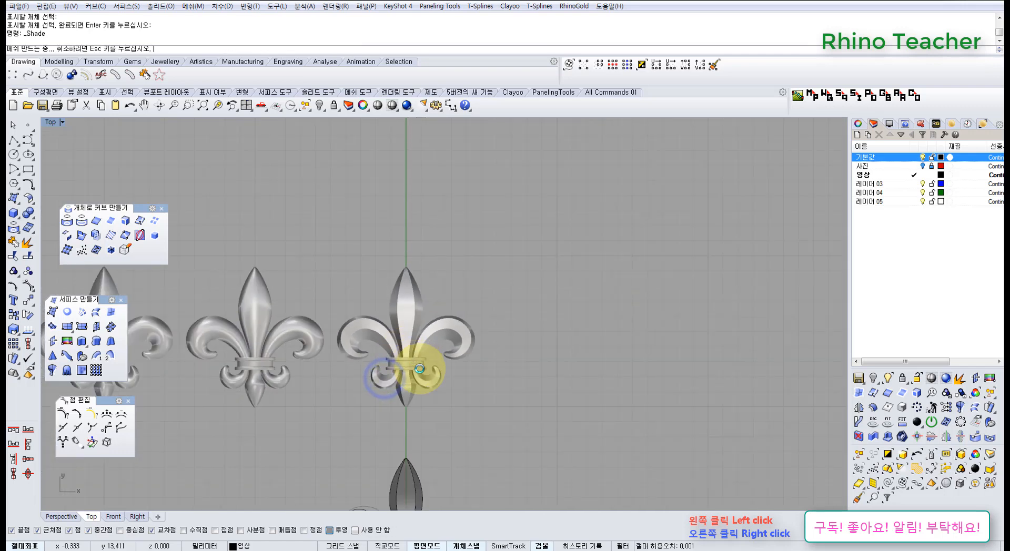
right_drag(395, 380, 379, 336)
Step: End the shaded preview and hide the three finished reference fleurs-de-lis
key(Return)
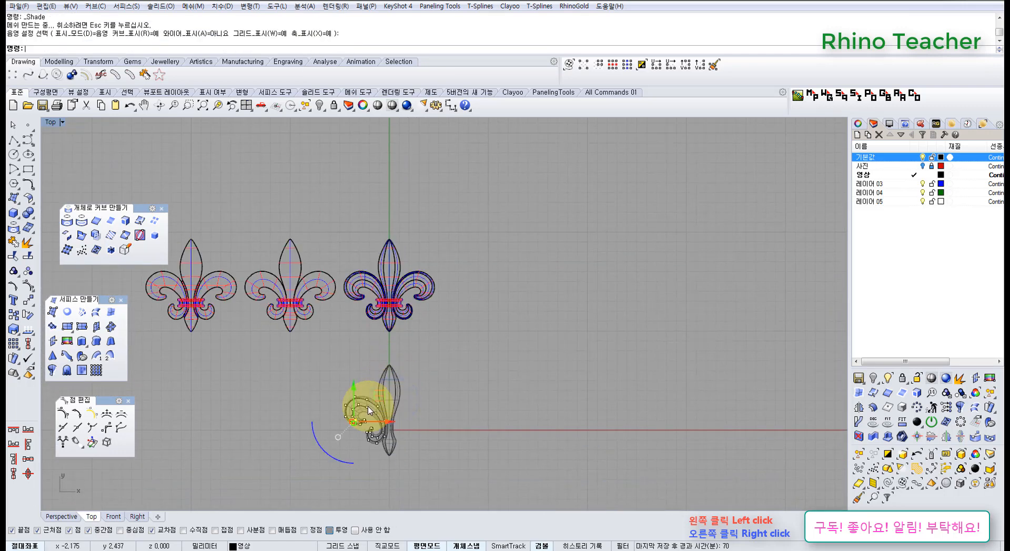
scroll(369, 407, up, 5)
scroll(560, 240, down, 3)
scroll(557, 236, down, 4)
right_drag(489, 221, 607, 297)
drag(614, 302, 328, 238)
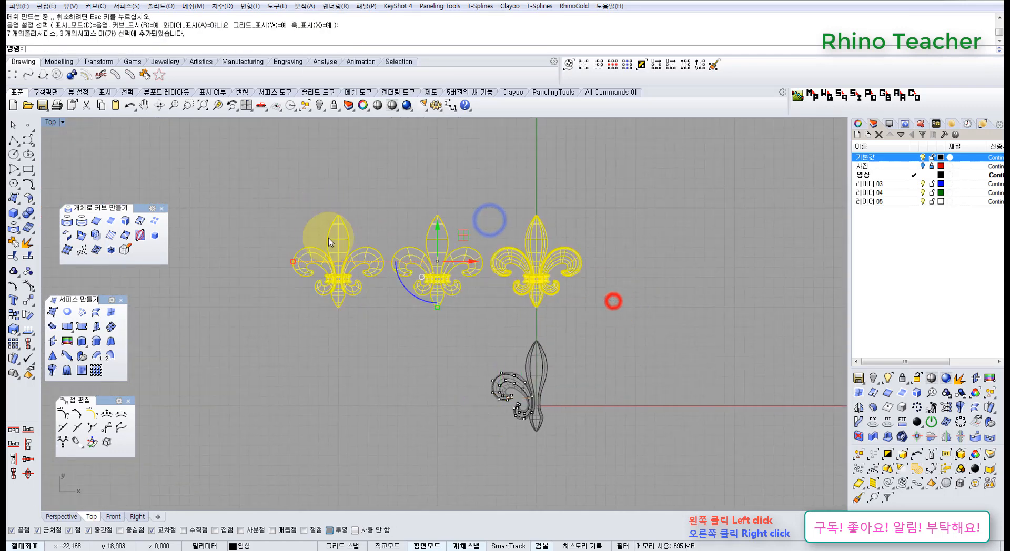
key(ctrl+h)
Step: Move the control point pair at the top of the large scroll's arc outward toward the outline
scroll(511, 379, up, 12)
right_drag(499, 341, 459, 284)
scroll(460, 274, up, 5)
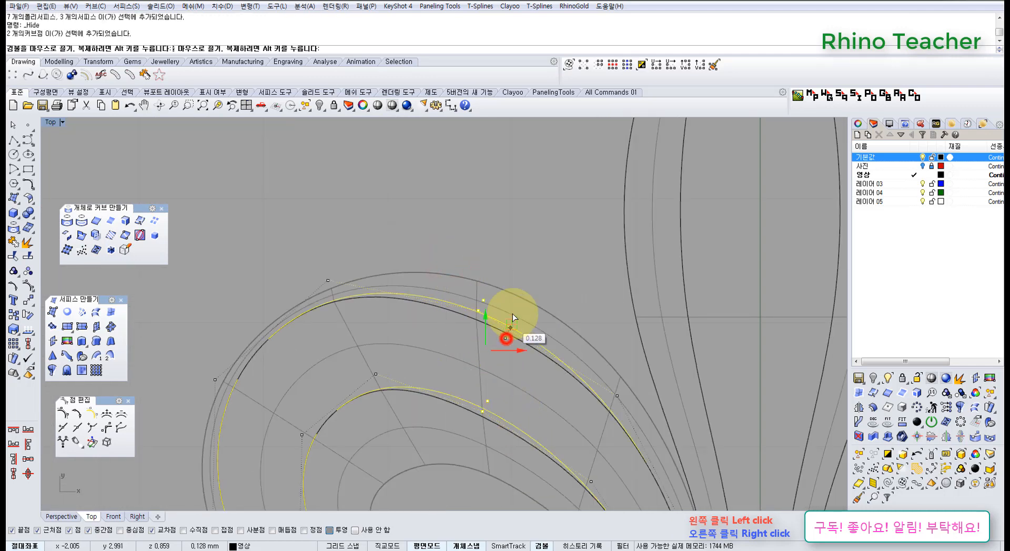
drag(506, 307, 522, 330)
right_drag(537, 335, 545, 220)
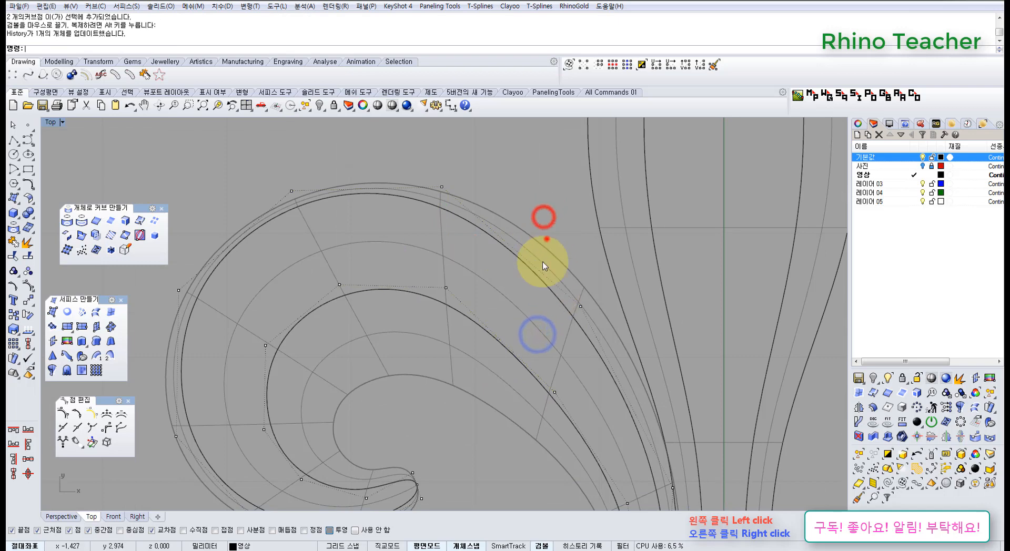
Step: Move the control point pair on the large scroll's right shoulder outward by about 0.113 mm
drag(609, 411, 611, 413)
right_drag(609, 385, 531, 330)
scroll(519, 277, up, 4)
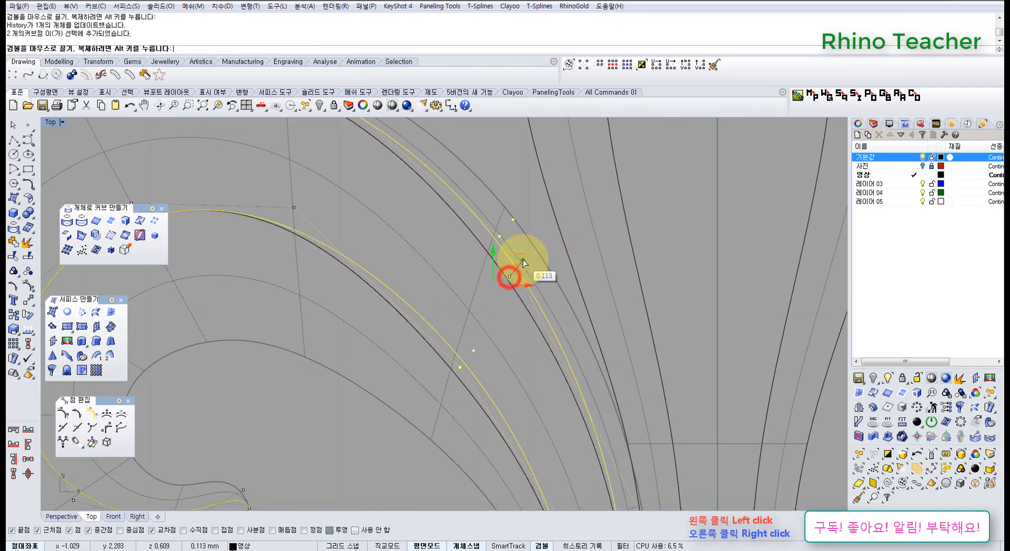
drag(523, 263, 524, 263)
Step: Move the control point pair at the bottom of the small lower scroll upward toward its inner edge
scroll(537, 289, down, 12)
right_drag(554, 338, 516, 285)
scroll(517, 287, up, 5)
click(430, 324)
right_drag(434, 338, 514, 342)
right_drag(489, 398, 473, 349)
drag(468, 342, 500, 448)
scroll(492, 389, up, 4)
drag(509, 394, 503, 366)
Step: Select the control point pair on the small scroll's lower-left bend and move it inward, up and to the right
right_drag(463, 378, 505, 378)
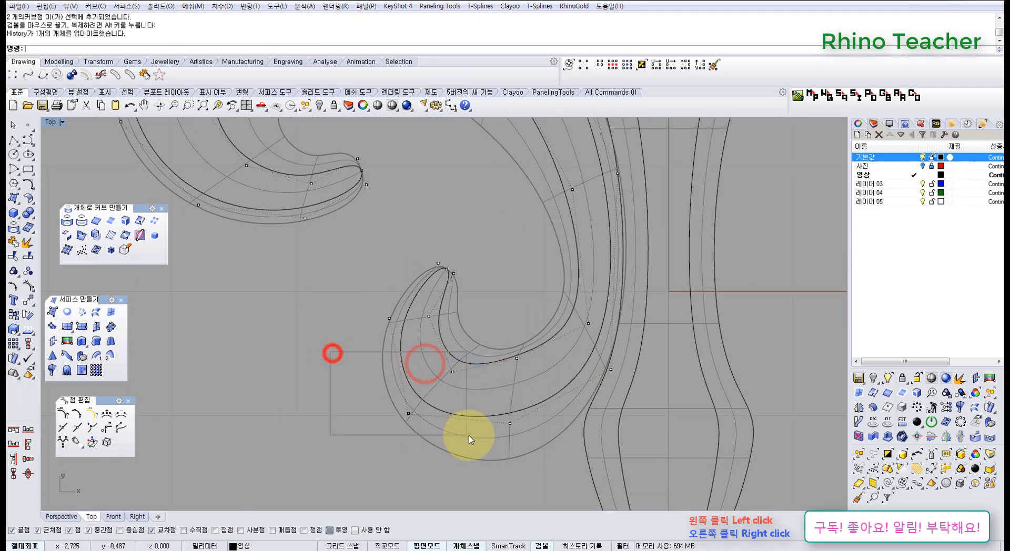
drag(473, 350, 474, 350)
click(500, 314)
right_drag(485, 308, 506, 334)
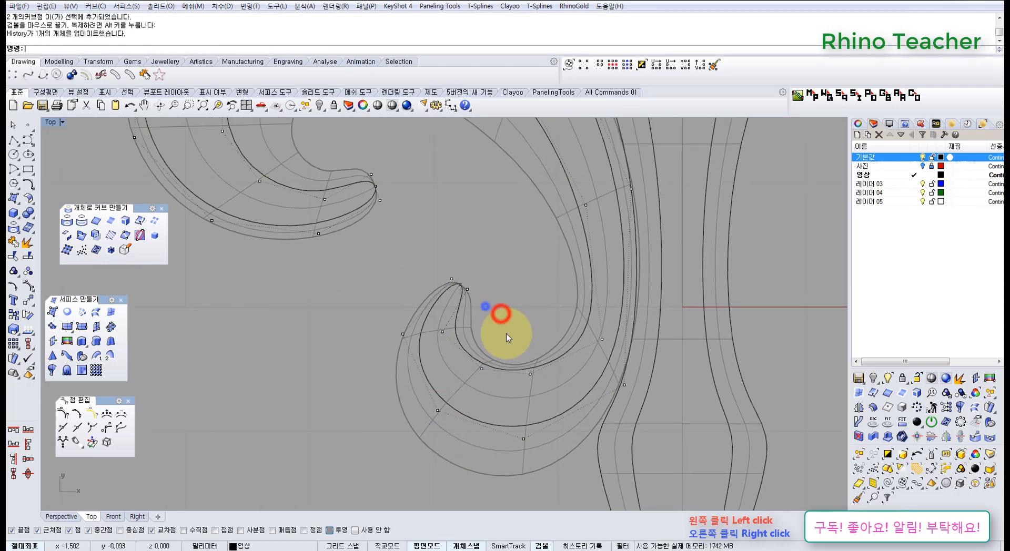
Step: Move the control point pair on the small scroll's left bend slightly inward, to the right
scroll(469, 342, up, 4)
drag(438, 327, 461, 326)
click(543, 325)
Step: Move the control point pair where the small scroll joins the large scroll's stem up and to the left
scroll(605, 328, down, 6)
right_drag(603, 350, 538, 366)
scroll(570, 386, up, 6)
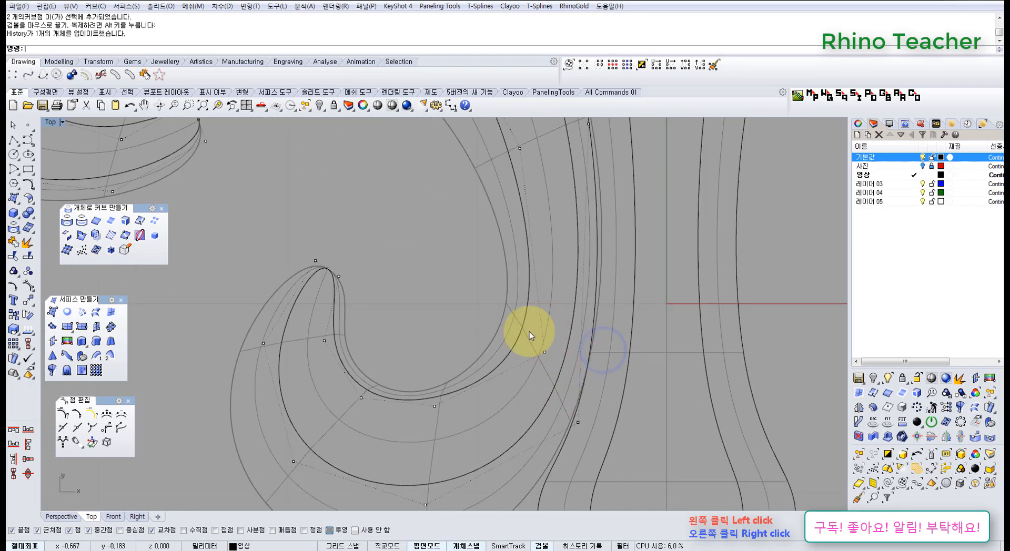
drag(652, 452, 652, 452)
right_drag(597, 383, 553, 404)
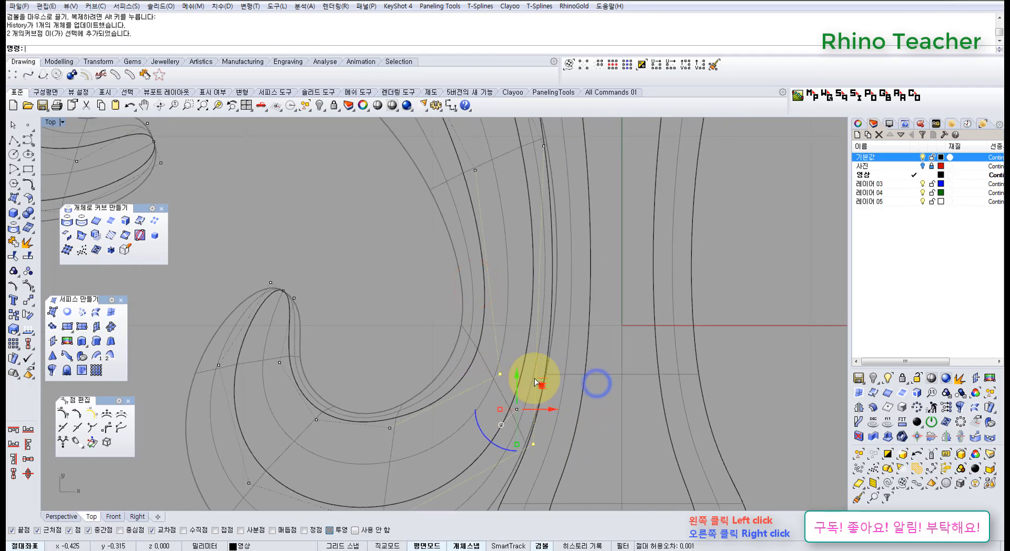
drag(543, 385, 525, 371)
scroll(525, 371, down, 6)
scroll(525, 372, down, 4)
scroll(481, 305, up, 3)
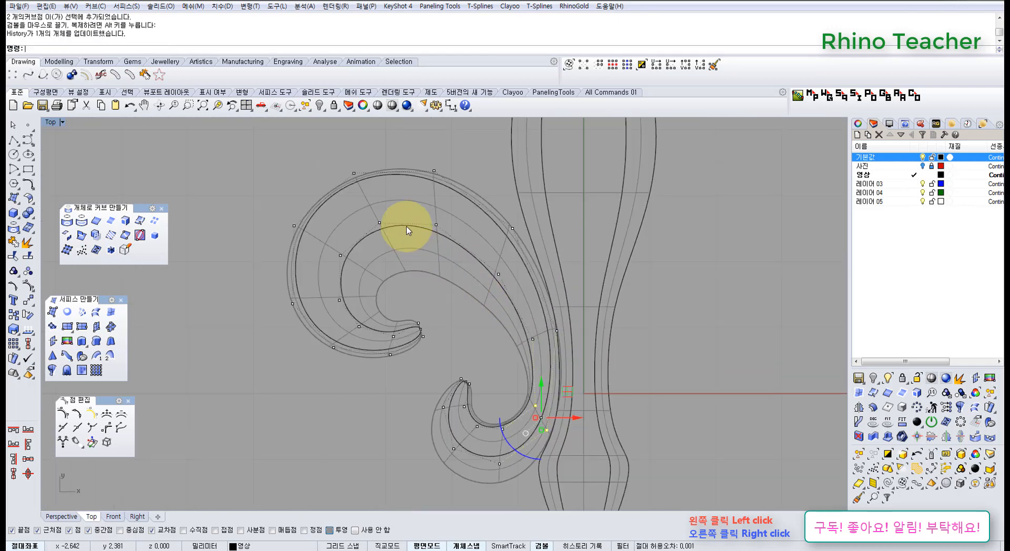
right_drag(487, 423, 466, 394)
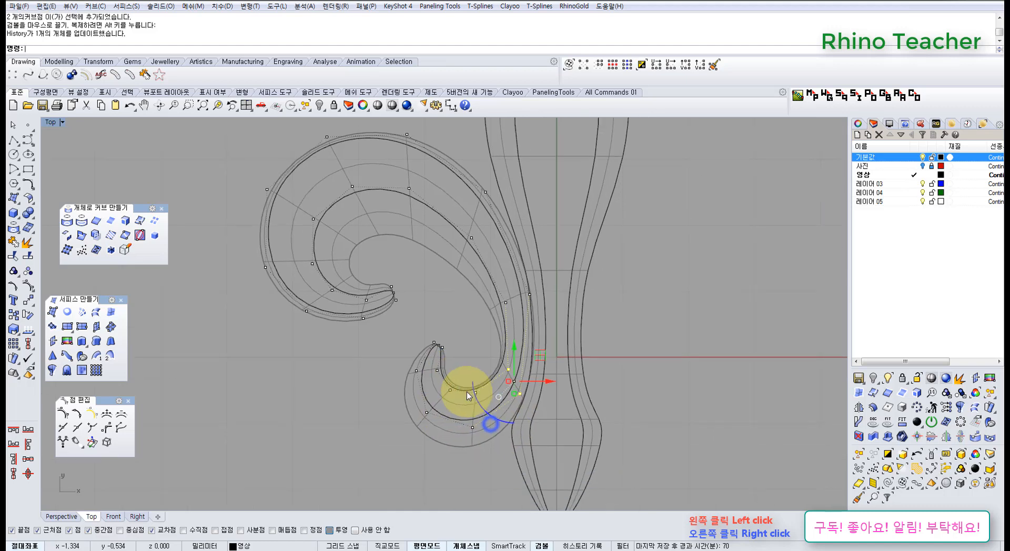
scroll(474, 401, up, 3)
scroll(481, 299, down, 2)
click(481, 299)
key(Escape)
Step: Adjust the height of two neighbouring control points on the curl's inner curve in the perspective view
key(ctrl+F4)
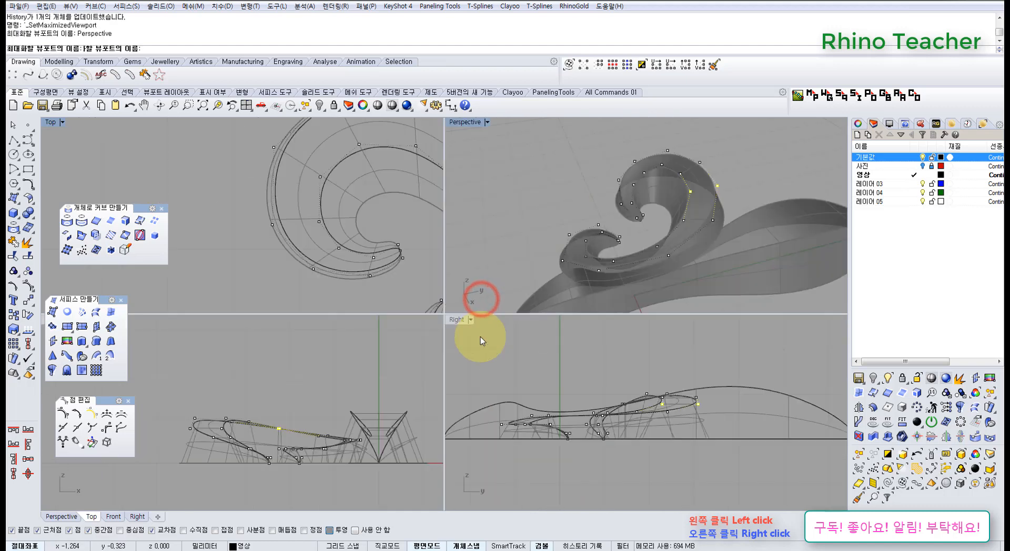
mouse_move(433, 336)
right_down()
mouse_move(392, 265)
mouse_move(406, 225)
mouse_move(401, 248)
mouse_move(550, 289)
mouse_move(550, 300)
mouse_move(532, 248)
mouse_move(554, 309)
mouse_move(524, 276)
mouse_move(474, 258)
right_up()
scroll(567, 276, up, 3)
click(547, 335)
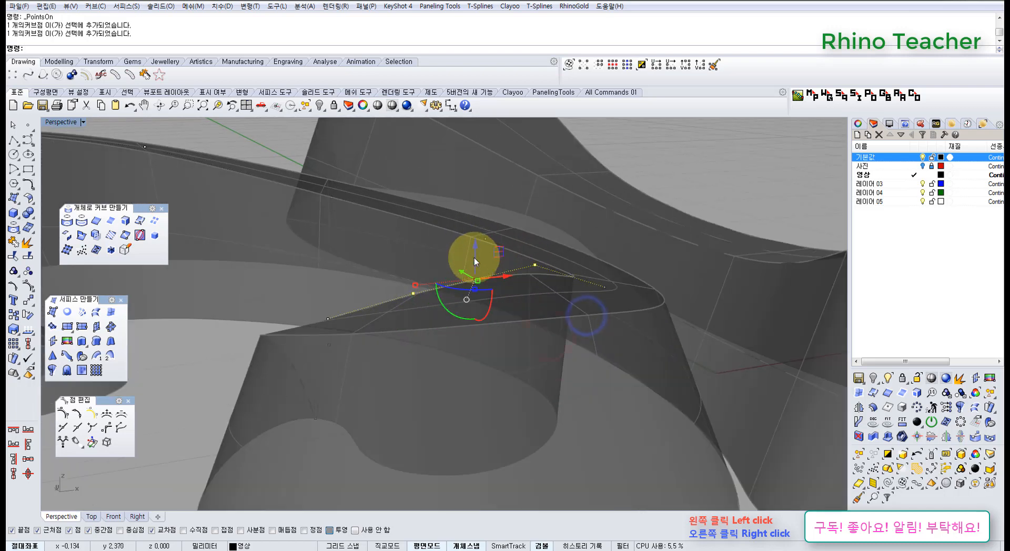
drag(487, 287, 487, 287)
Step: Select a single control point on the curl's inner curve and lower it slightly
right_drag(458, 294, 573, 371)
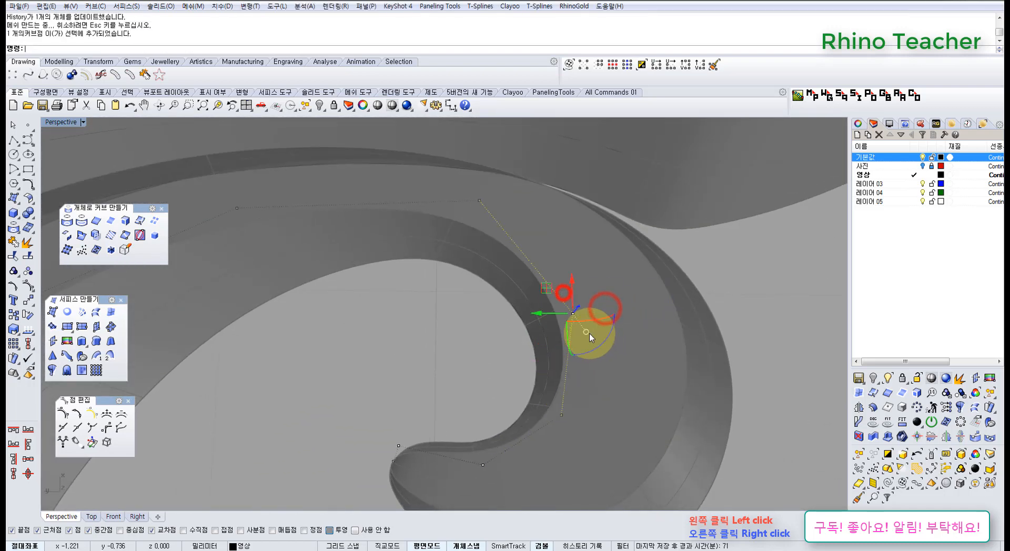
right_drag(591, 337, 455, 309)
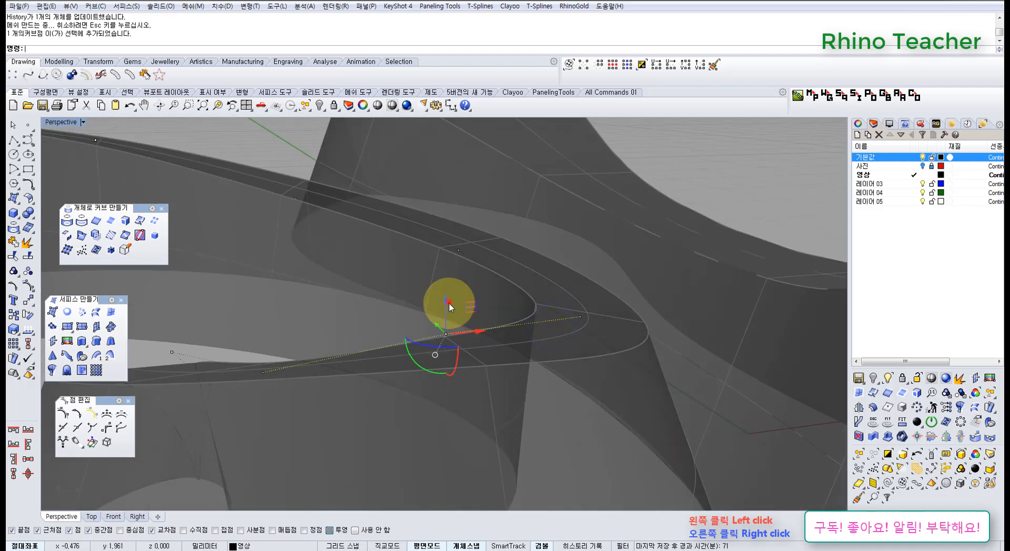
drag(450, 305, 454, 326)
Step: Adjust the height of the next control point along the large scroll's inner edge
right_drag(453, 326, 424, 423)
drag(444, 376, 494, 414)
mouse_move(408, 391)
right_down()
mouse_move(577, 362)
mouse_move(416, 384)
right_up()
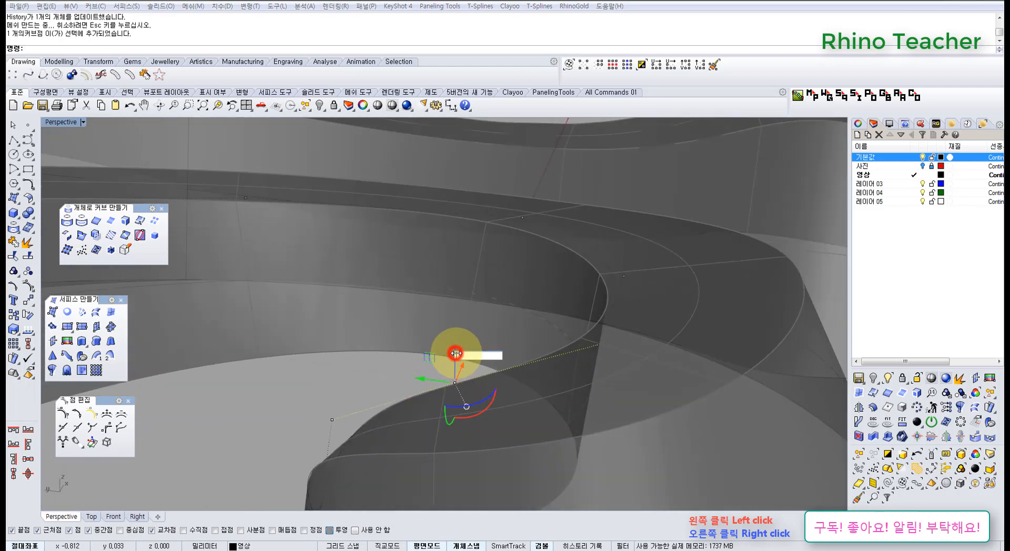
right_drag(363, 356, 354, 430)
right_drag(482, 388, 396, 368)
drag(403, 387, 405, 386)
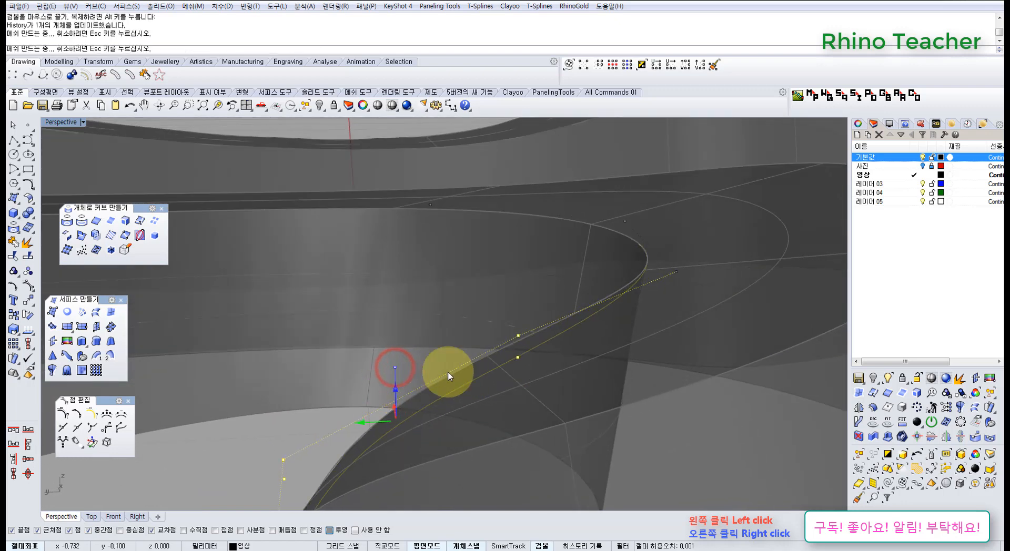
Step: Adjust the height of the inner curve's control point where the large scroll runs into the small scroll
right_drag(451, 372, 491, 342)
click(505, 331)
right_drag(591, 356, 559, 360)
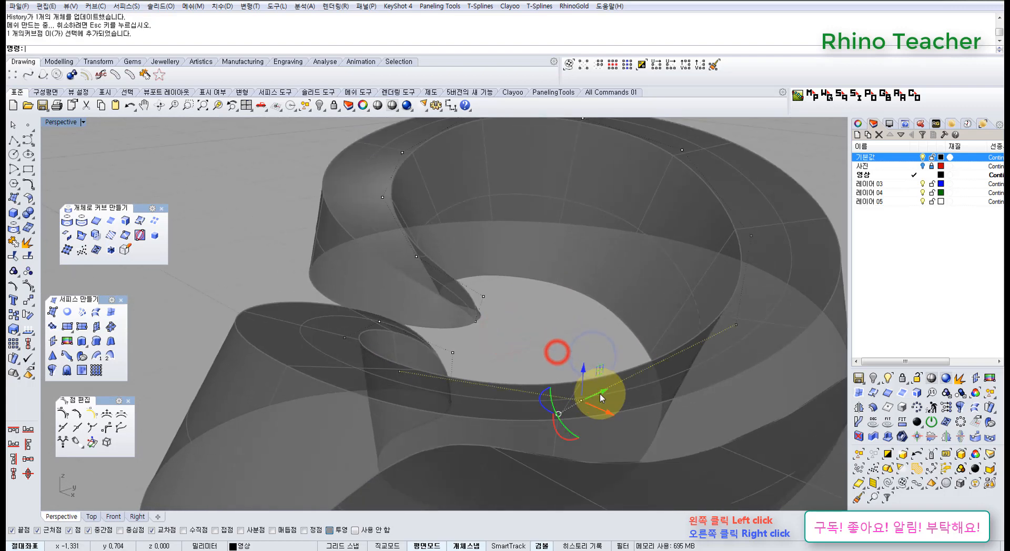
right_drag(599, 393, 607, 333)
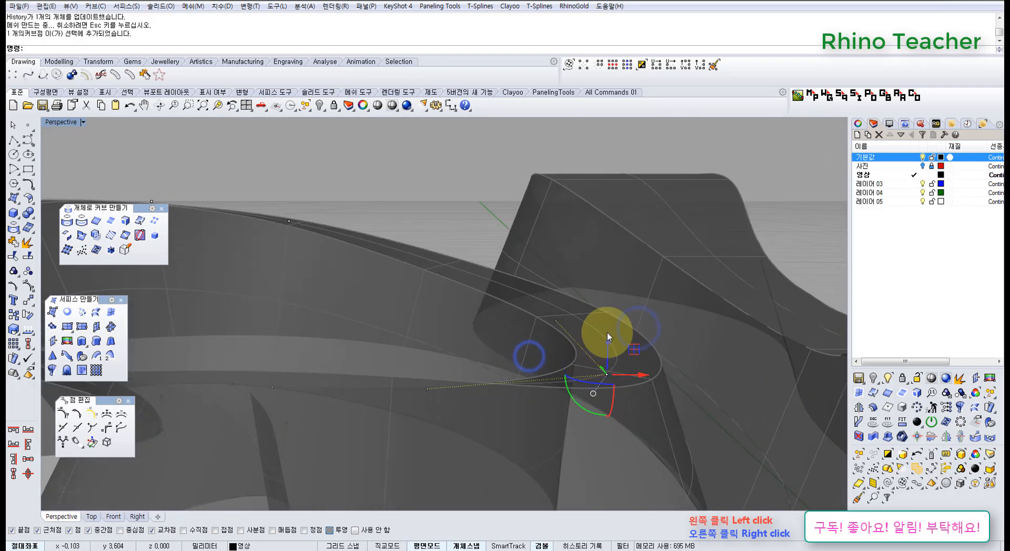
drag(604, 351, 604, 349)
Step: Select the inner curve's control point on the large scroll's outer bend and adjust its height
right_drag(579, 311, 537, 341)
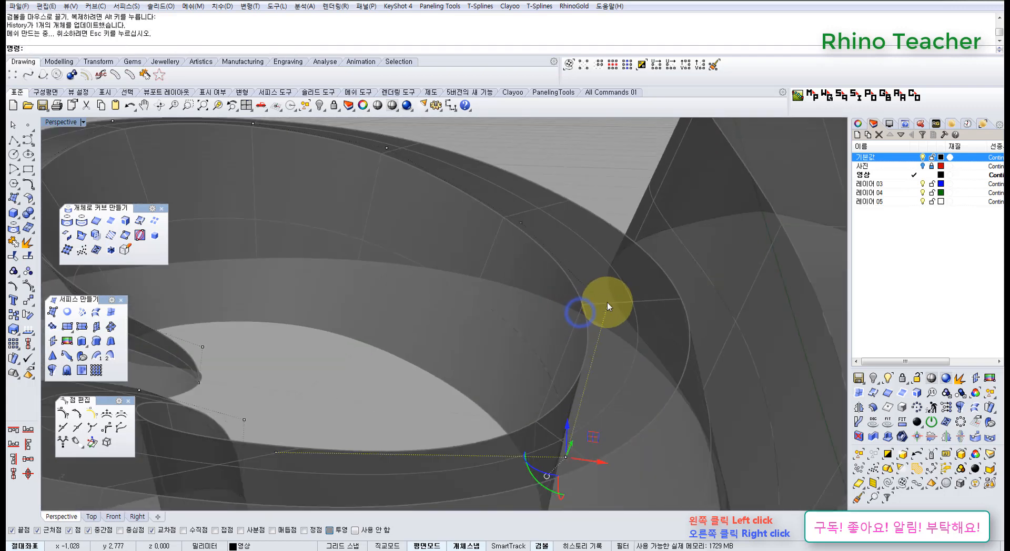
right_drag(615, 300, 566, 310)
drag(511, 287, 667, 368)
right_drag(706, 340, 542, 369)
right_drag(680, 353, 470, 363)
right_drag(624, 355, 589, 333)
right_drag(721, 340, 579, 382)
scroll(578, 383, up, 3)
right_drag(577, 383, 599, 368)
drag(584, 335, 629, 390)
scroll(623, 374, up, 2)
right_drag(622, 375, 477, 347)
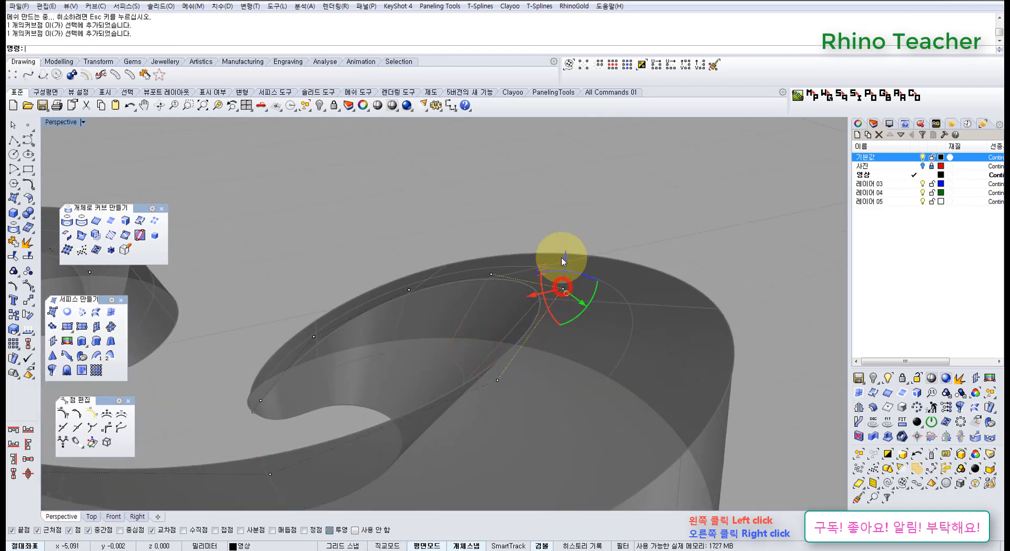
drag(565, 283, 565, 285)
Step: Adjust the height of the neighbouring control point on the large scroll's outer bend
right_drag(518, 351, 472, 319)
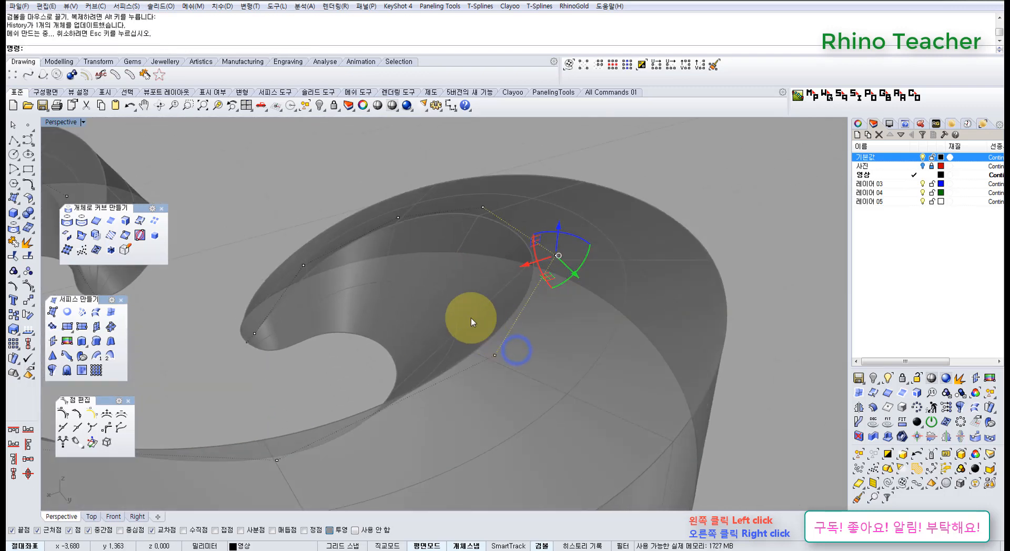
drag(471, 319, 516, 354)
right_drag(517, 362, 506, 388)
drag(509, 401, 490, 393)
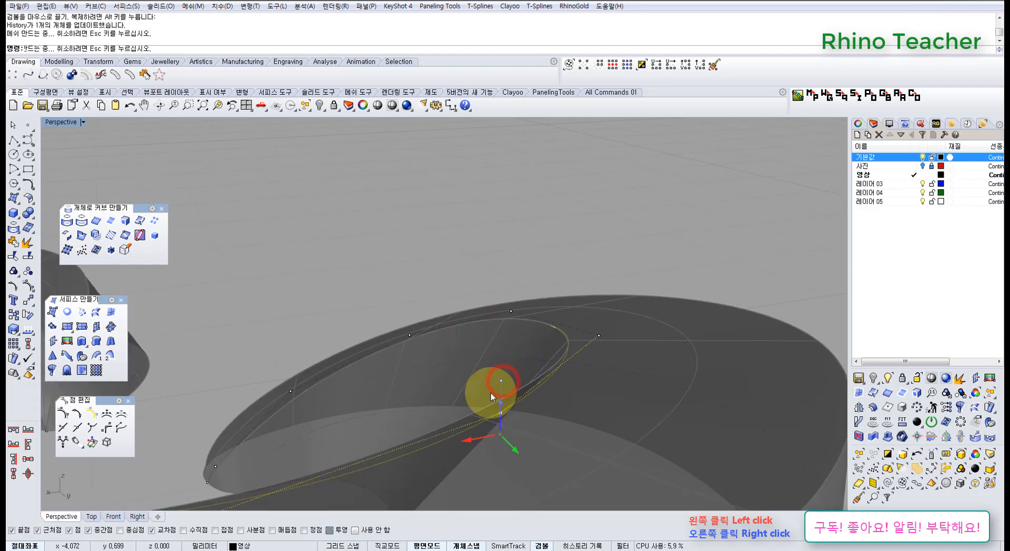
Step: Switch the perspective view to wireframe display and unlock the locked objects
mouse_move(490, 393)
right_down()
mouse_move(593, 388)
mouse_move(540, 271)
mouse_move(622, 279)
mouse_move(607, 362)
right_up()
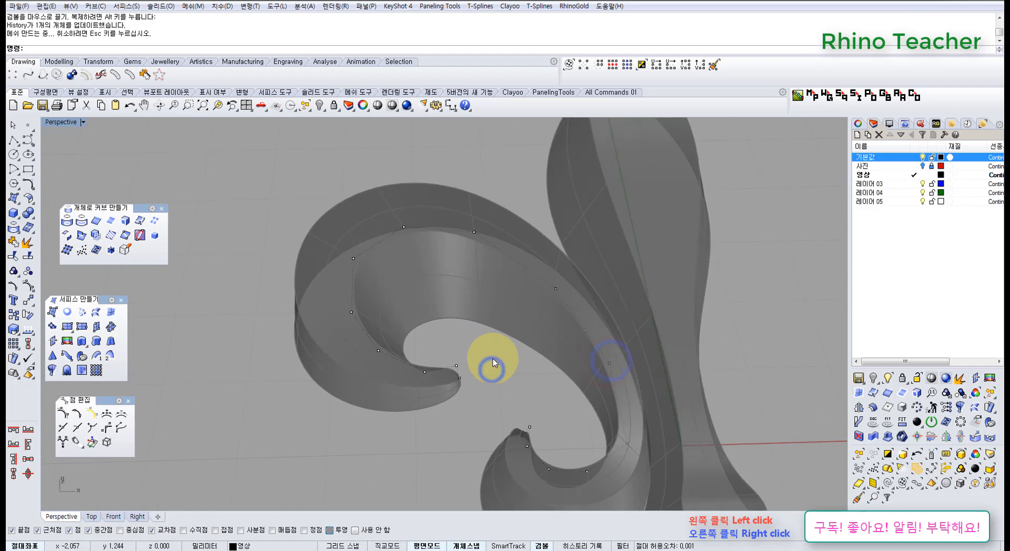
mouse_move(485, 316)
right_down()
mouse_move(558, 238)
mouse_move(537, 264)
mouse_move(467, 262)
mouse_move(433, 284)
mouse_move(489, 356)
mouse_move(503, 330)
mouse_move(493, 328)
mouse_move(500, 276)
mouse_move(469, 275)
mouse_move(390, 340)
mouse_move(426, 360)
mouse_move(365, 365)
mouse_move(491, 382)
mouse_move(575, 326)
mouse_move(494, 378)
mouse_move(547, 263)
mouse_move(534, 274)
right_up()
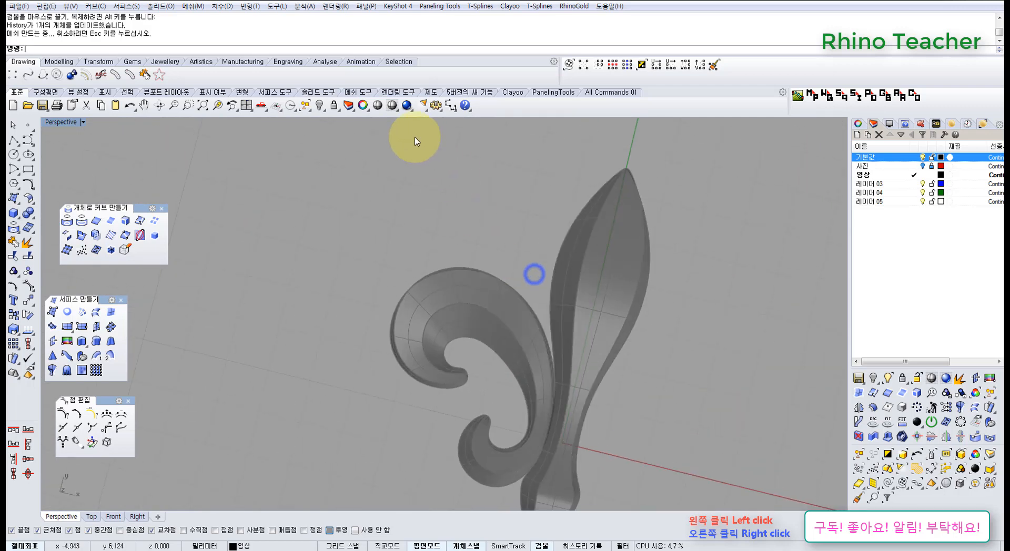
right_click(390, 106)
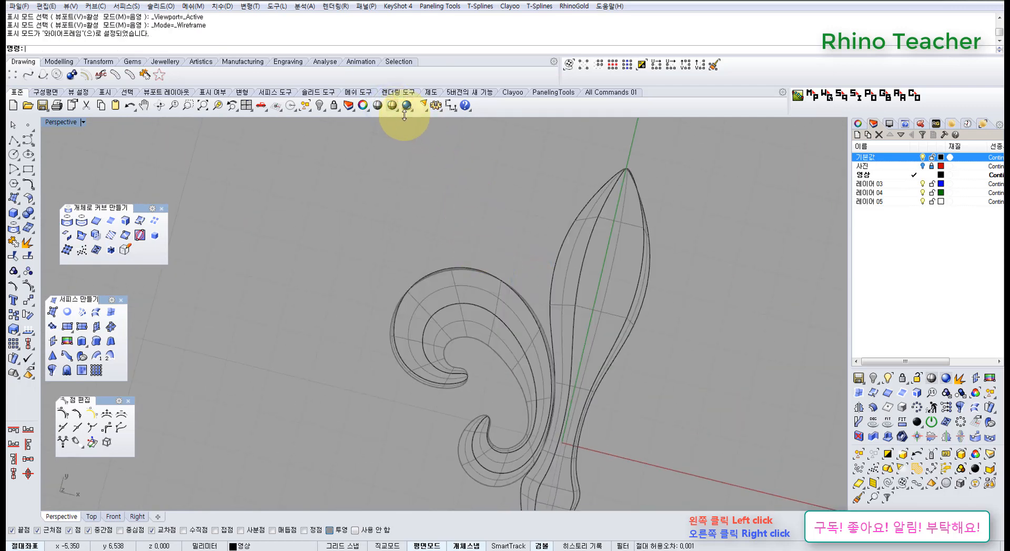
right_click(335, 106)
click(457, 203)
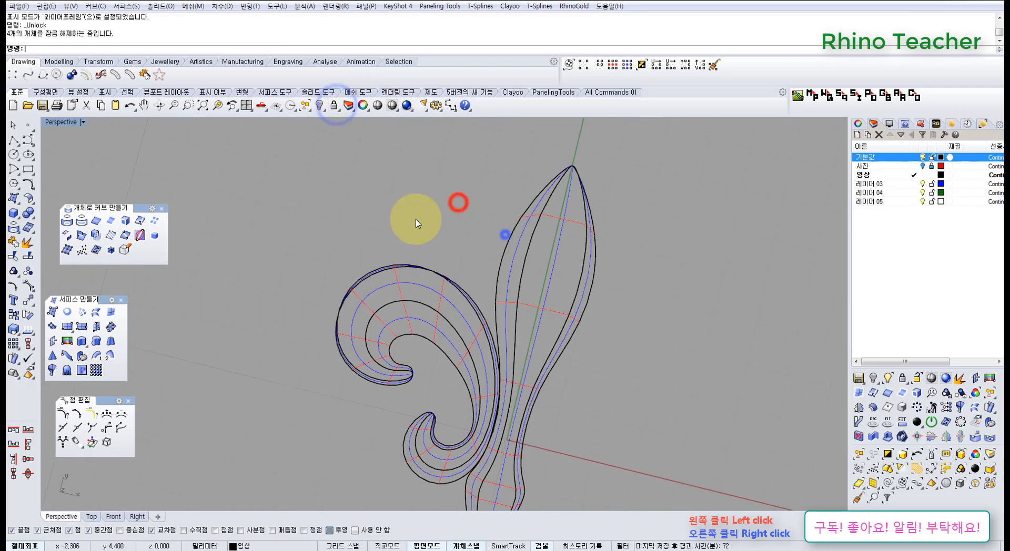
Step: Mirror the curl's polysurface in the top view across the vertical axis through the origin, 0
right_drag(507, 232, 379, 216)
click(400, 282)
right_drag(429, 303, 429, 307)
key(ctrl+F1)
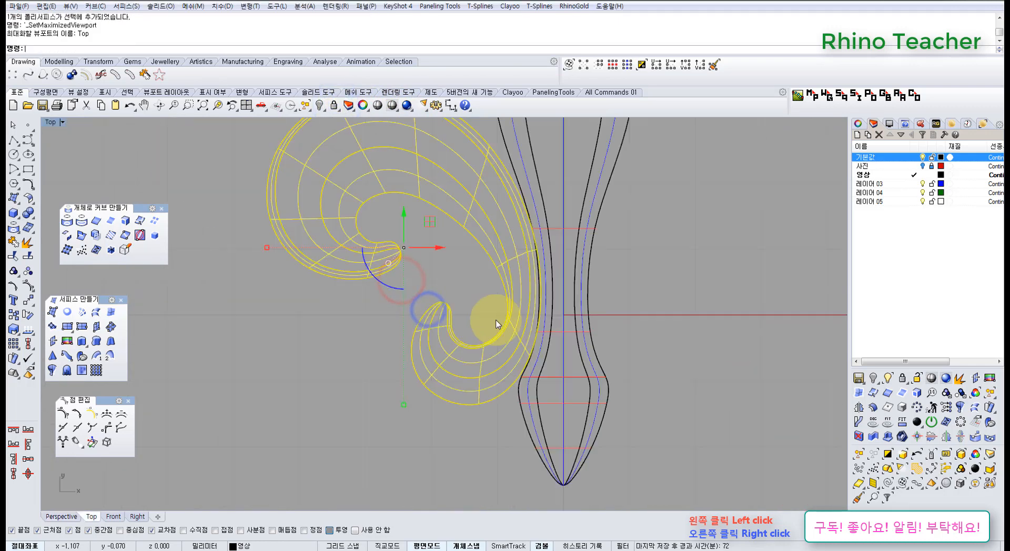
scroll(494, 327, down, 9)
right_drag(530, 310, 491, 342)
middle_click(491, 342)
click(426, 342)
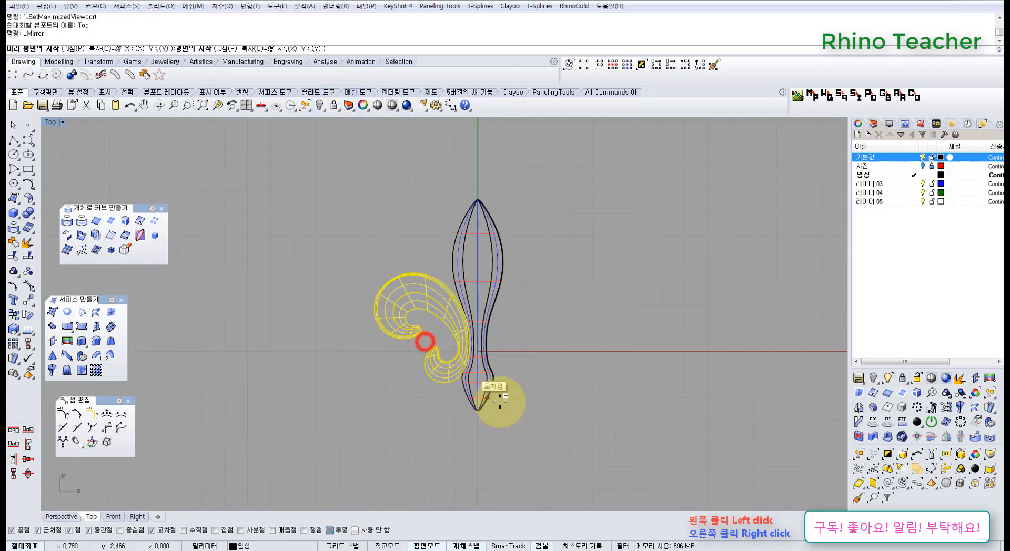
text(0)
key(Return)
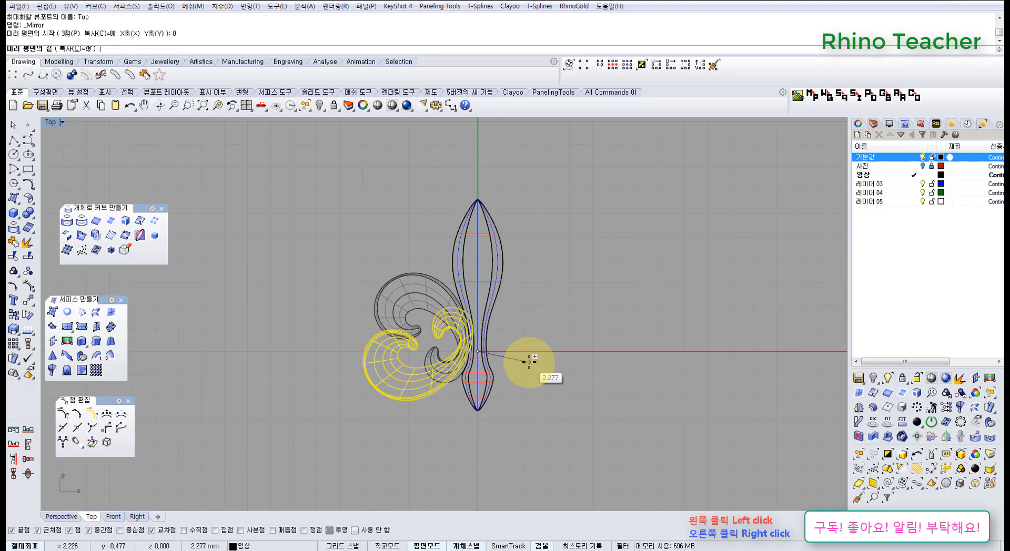
click(520, 177)
Step: Check the mirrored fleur-de-lis as a shaded model in the perspective view
key(ctrl+F4)
mouse_move(511, 312)
right_down()
mouse_move(511, 256)
mouse_move(440, 225)
mouse_move(537, 266)
mouse_move(547, 213)
right_up()
key(Escape)
click(380, 104)
Step: Hide the fleur-de-lis construction curves, leaving its three polysurfaces out of the selection
drag(414, 390, 413, 392)
shift+right_drag(491, 392, 484, 364)
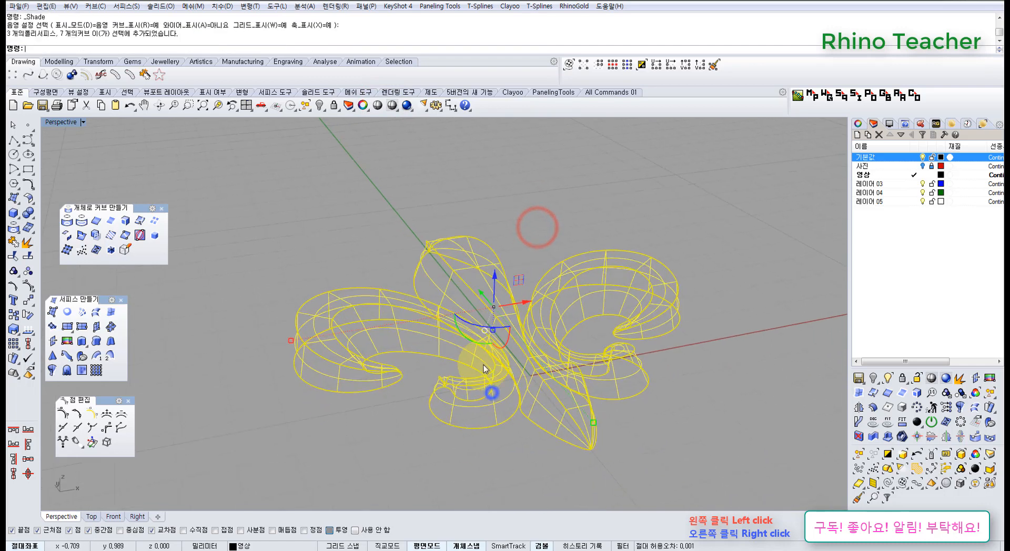
scroll(484, 365, up, 4)
ctrl+click(500, 424)
ctrl+click(575, 425)
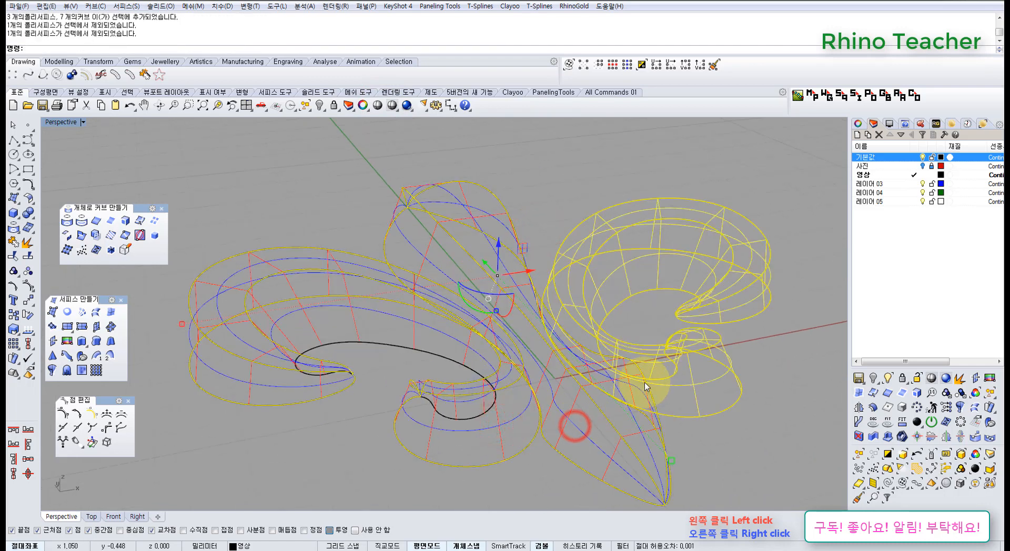
ctrl+click(661, 385)
key(ctrl+h)
Step: Show the hidden band and the two earlier fleurs-de-lis again using Show Selected
right_drag(529, 314, 518, 353)
scroll(518, 381, down, 5)
middle_click(500, 392)
click(458, 364)
key(ctrl+F1)
scroll(452, 378, down, 8)
scroll(426, 347, up, 8)
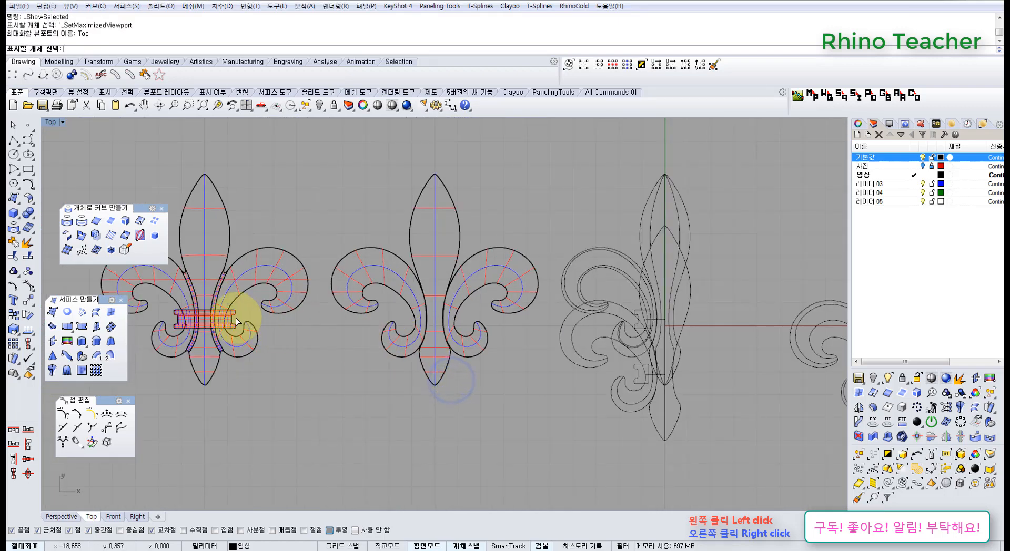
right_click(232, 316)
right_click(430, 353)
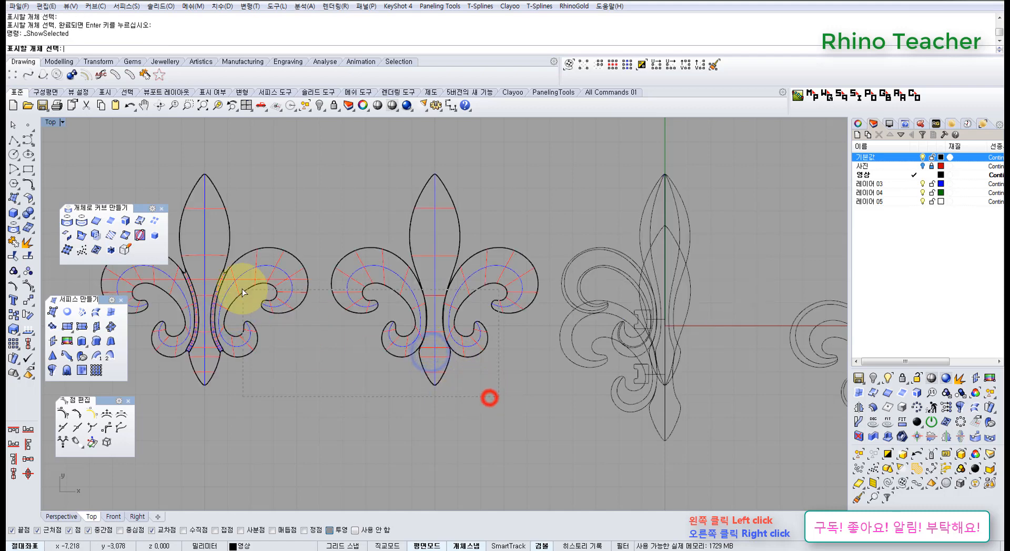
drag(242, 290, 237, 286)
right_click(237, 285)
Step: Copy the first fleur-de-lis's band horizontally by 10 mm and 20 mm onto the other two
scroll(324, 340, down, 8)
right_drag(328, 342, 408, 328)
scroll(409, 327, up, 12)
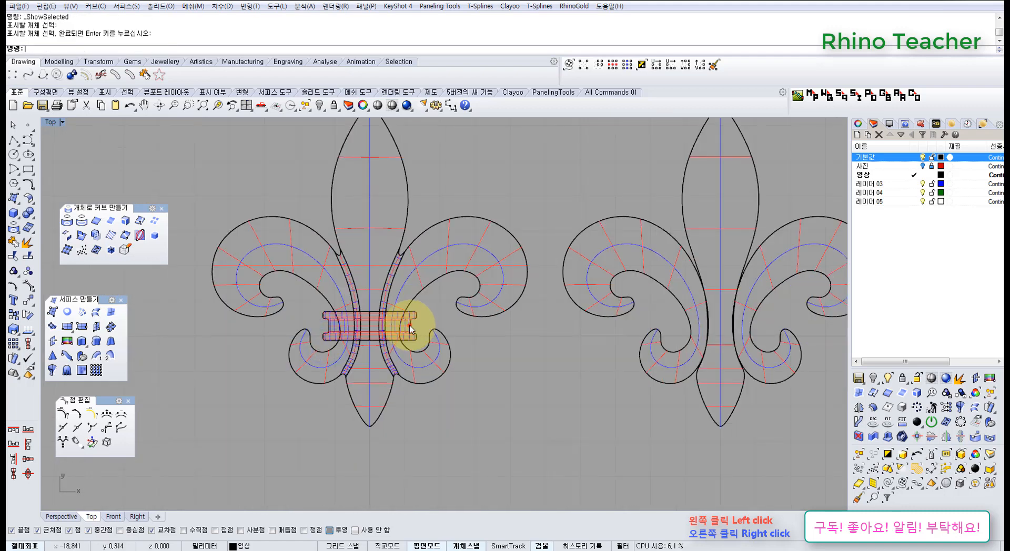
click(410, 325)
scroll(464, 341, down, 8)
right_drag(465, 341, 337, 347)
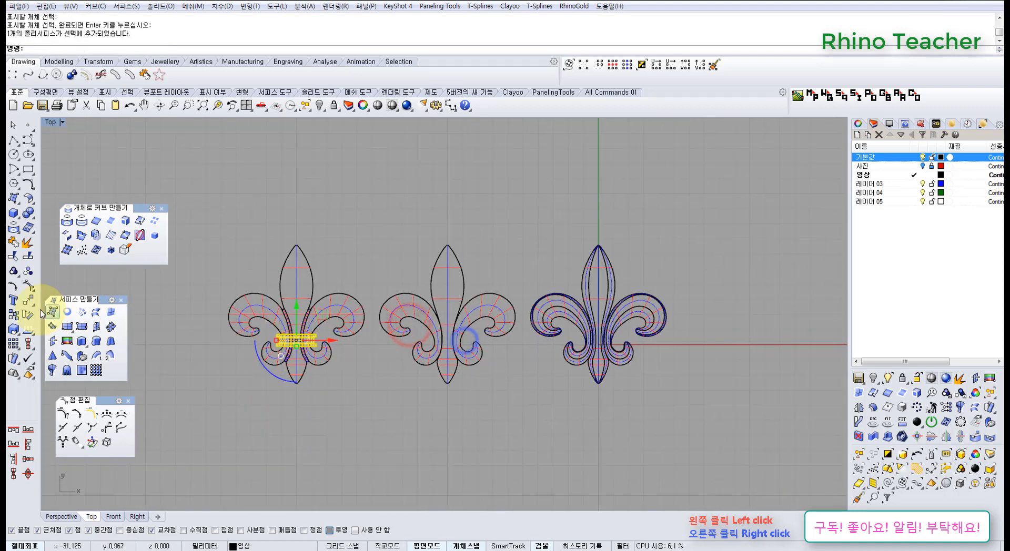
click(325, 419)
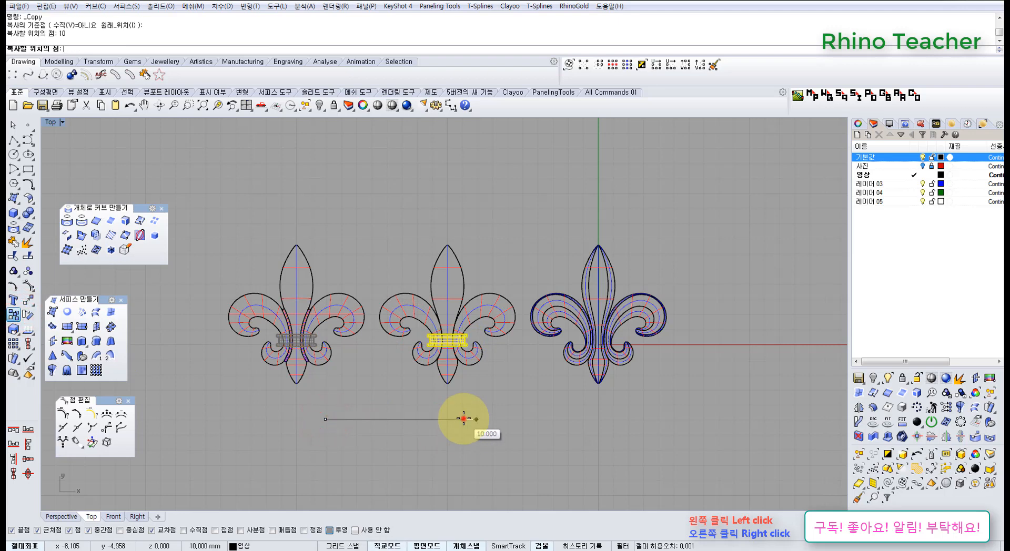
click(463, 420)
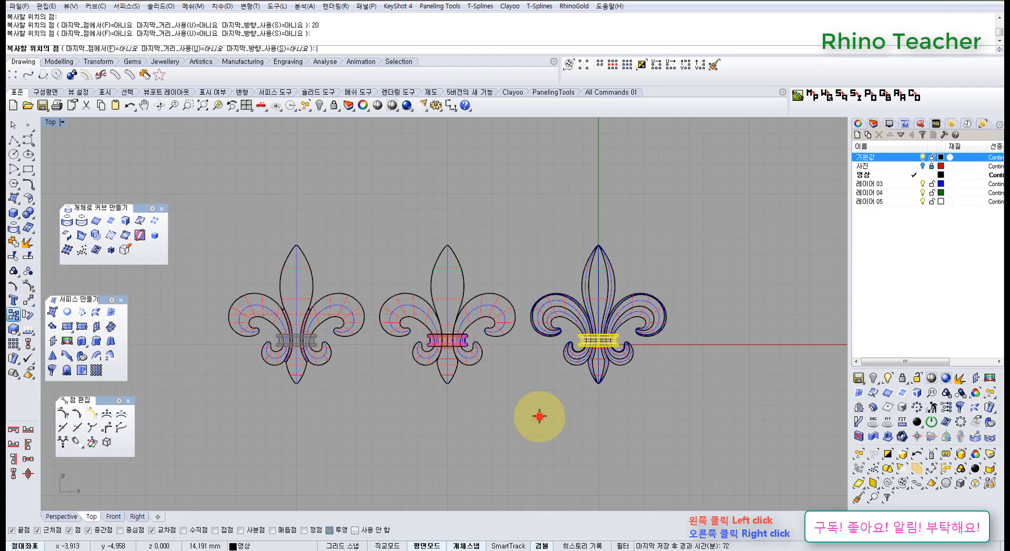
right_click(596, 396)
click(631, 415)
right_drag(665, 412, 382, 133)
Step: Set the perspective view to shaded display to compare the three fleurs-de-lis
key(ctrl+F4)
scroll(575, 416, down, 8)
click(380, 107)
right_drag(464, 270, 579, 270)
mouse_move(552, 329)
right_down()
mouse_move(539, 302)
mouse_move(464, 332)
mouse_move(496, 226)
mouse_move(505, 361)
right_up()
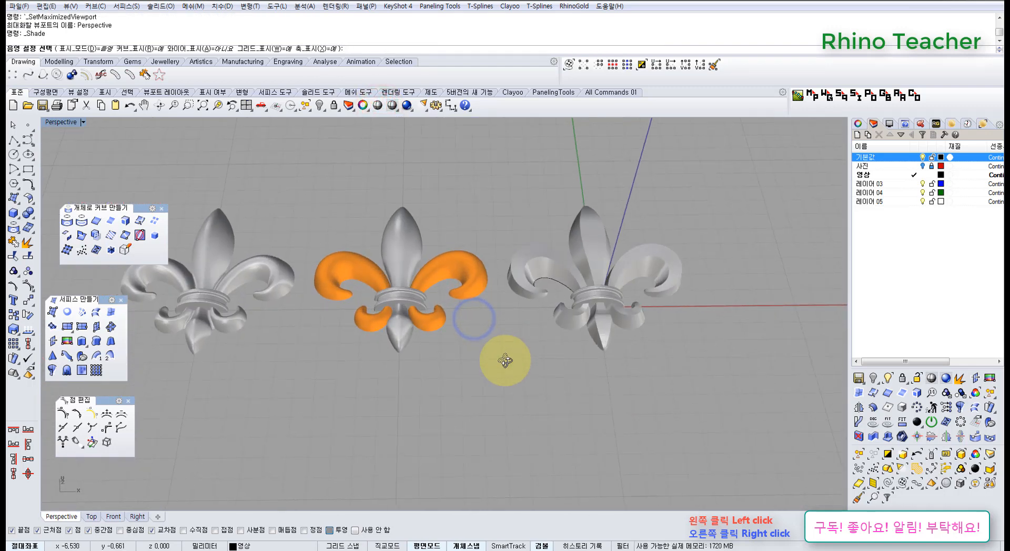
click(471, 274)
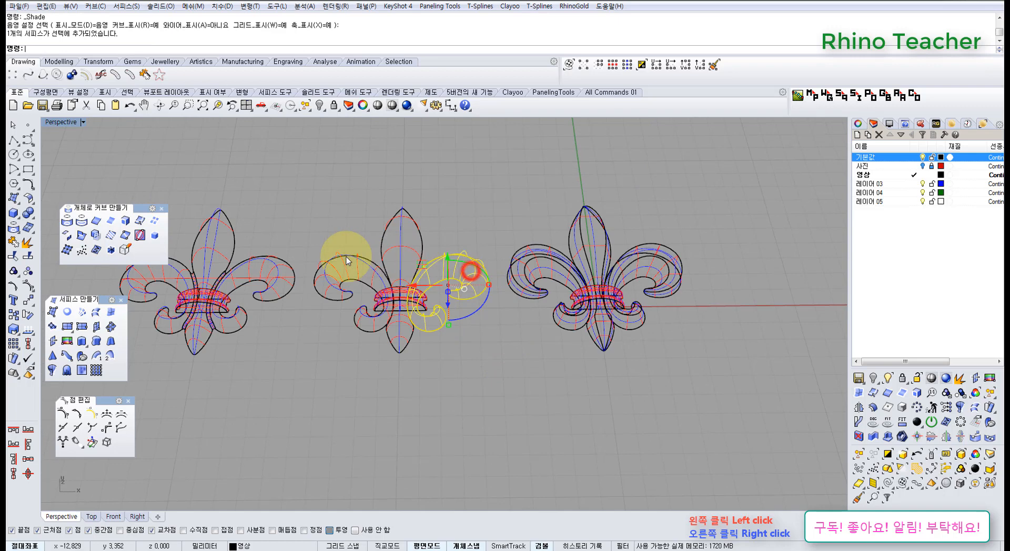
click(393, 104)
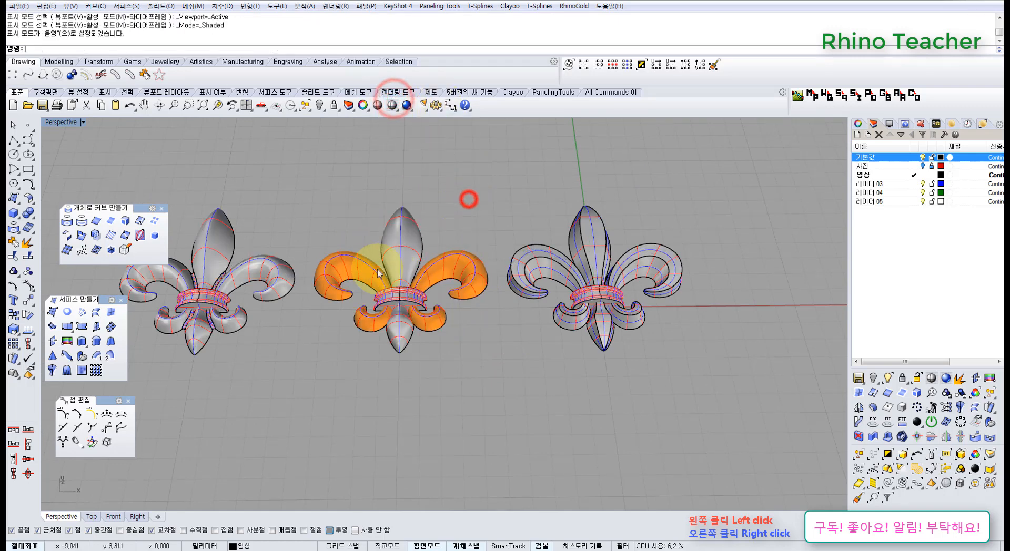
Step: Cap the open bottoms of the petal and curl polysurfaces of the middle and third fleurs-de-lis into closed solids, then clear the selection
click(361, 270)
shift+click(392, 237)
shift+click(453, 256)
shift+click(546, 255)
shift+click(593, 238)
shift+click(650, 258)
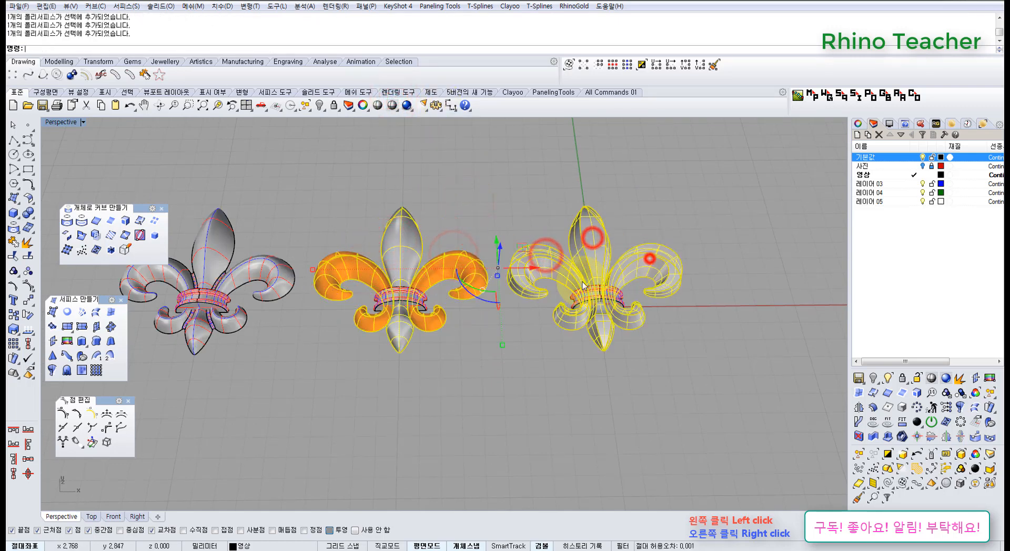
click(30, 215)
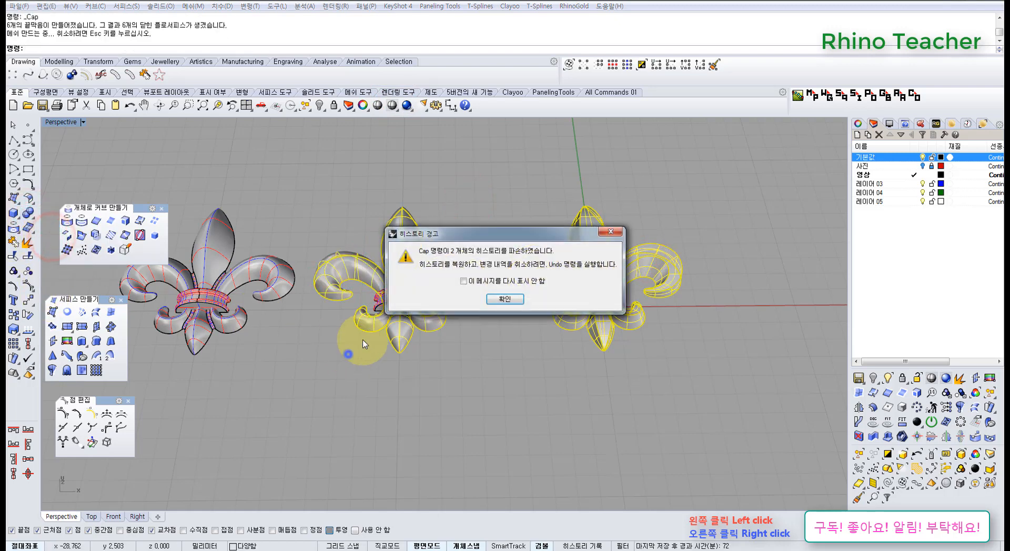
click(505, 298)
click(484, 356)
Step: Examine the outlines of the three fleurs-de-lis side by side in the Top view
right_drag(429, 353, 464, 346)
key(ctrl+F1)
scroll(444, 330, down, 4)
scroll(465, 336, up, 8)
scroll(421, 340, up, 4)
scroll(465, 347, down, 8)
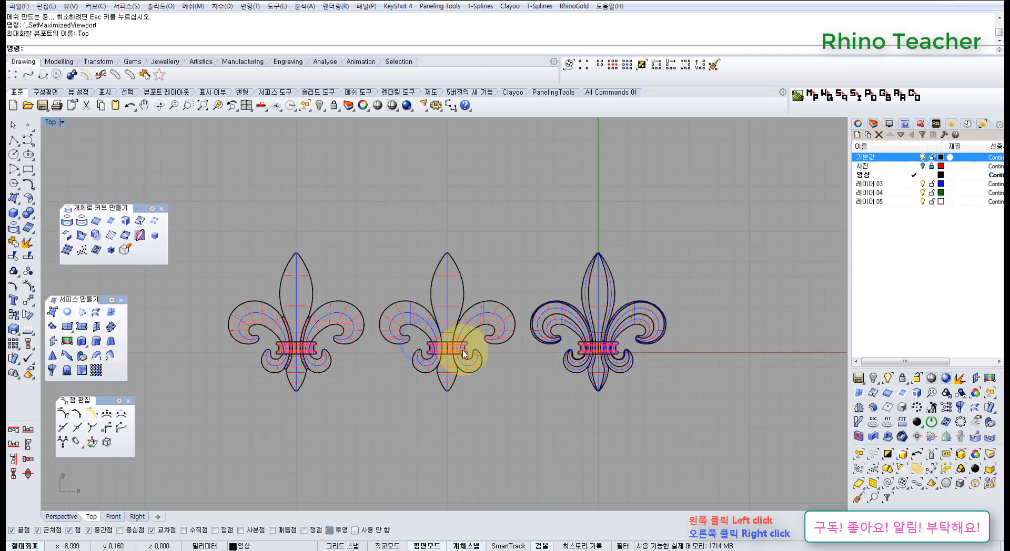
scroll(445, 379, up, 4)
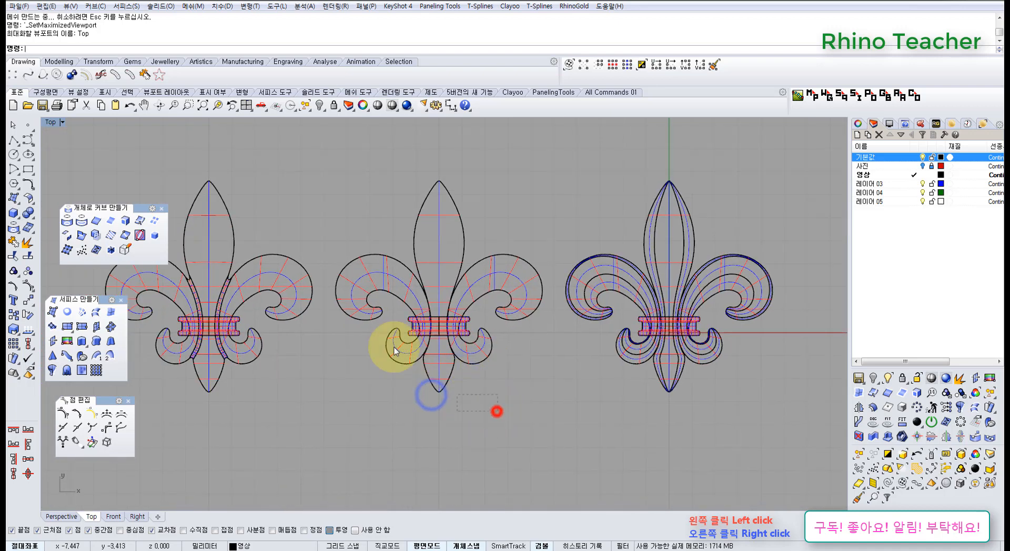
Step: Select the middle fleur-de-lis with its band and inspect the capped undersides of the ornaments from below in the Perspective view
drag(380, 322, 378, 320)
right_drag(483, 352, 427, 353)
key(ctrl+F4)
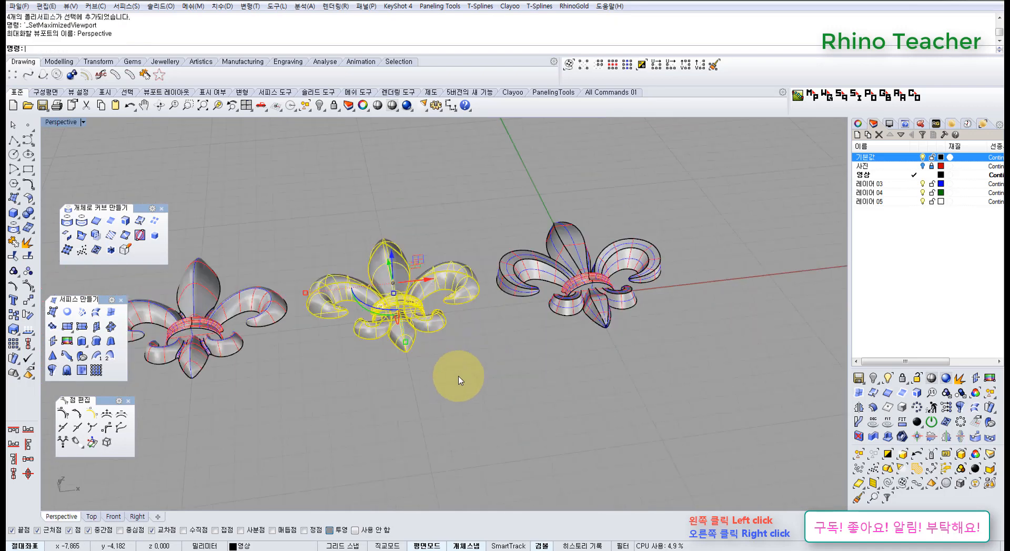
right_drag(490, 363, 480, 291)
scroll(507, 307, up, 5)
right_drag(537, 317, 535, 289)
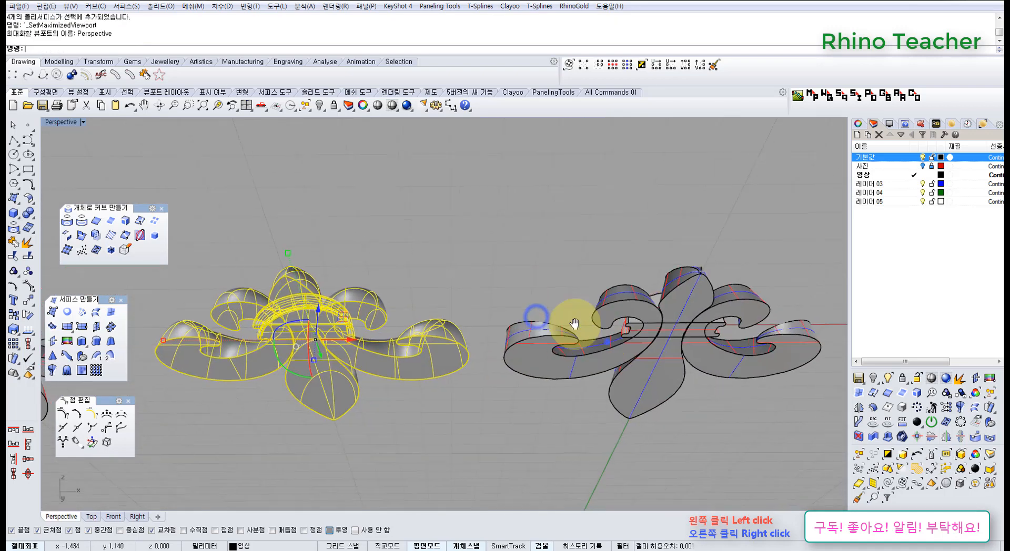
right_drag(606, 342, 585, 317)
right_drag(525, 319, 518, 283)
click(456, 226)
right_drag(603, 253, 568, 327)
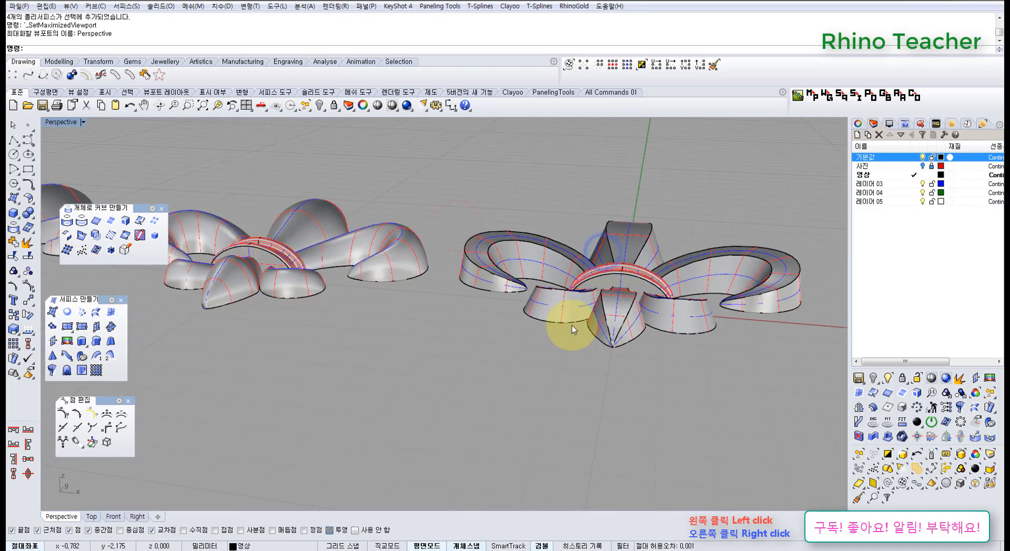
right_drag(516, 232, 532, 347)
Step: Set the Top view to shaded display and close the three floating toolbars covering the fleurs-de-lis
key(ctrl+F1)
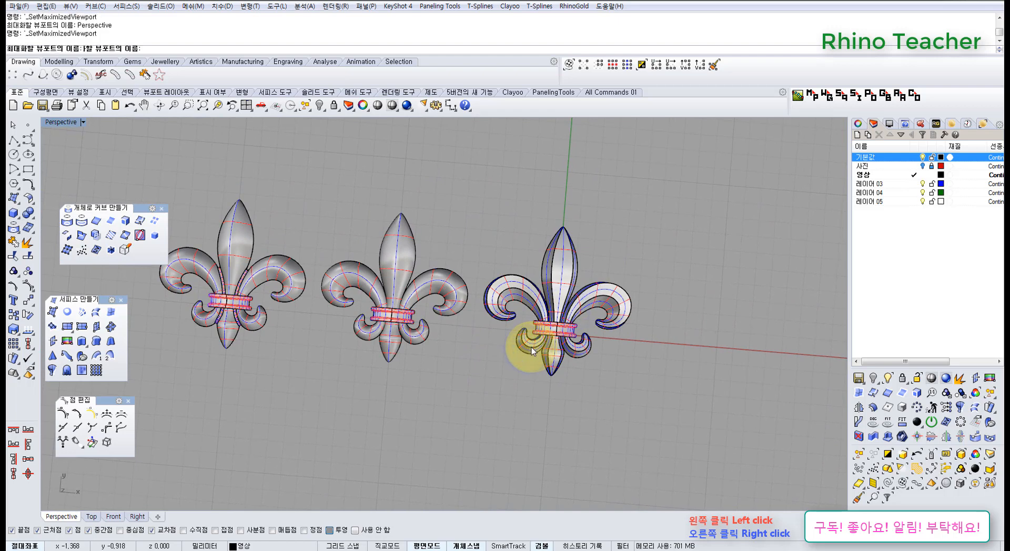
scroll(526, 347, down, 2)
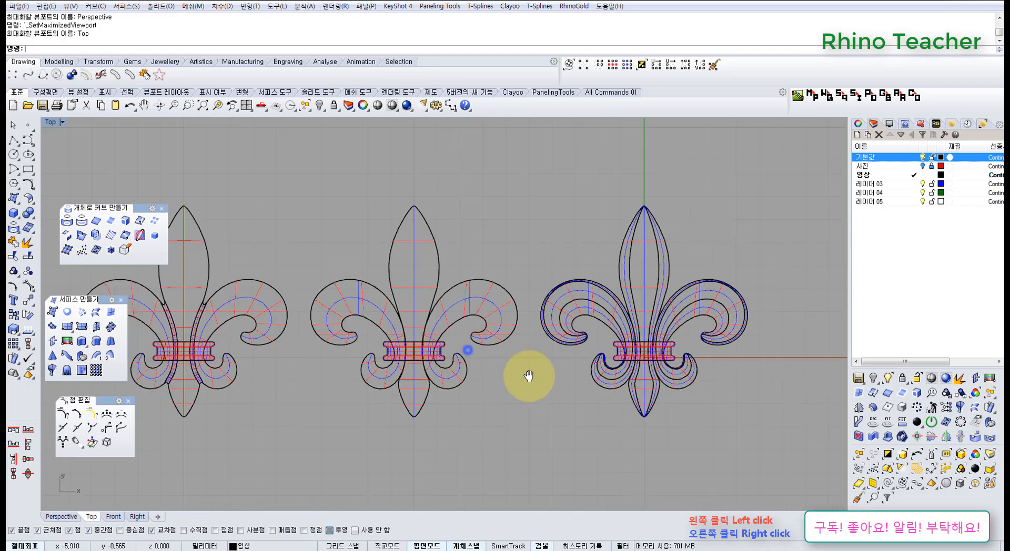
click(392, 105)
click(160, 209)
click(120, 300)
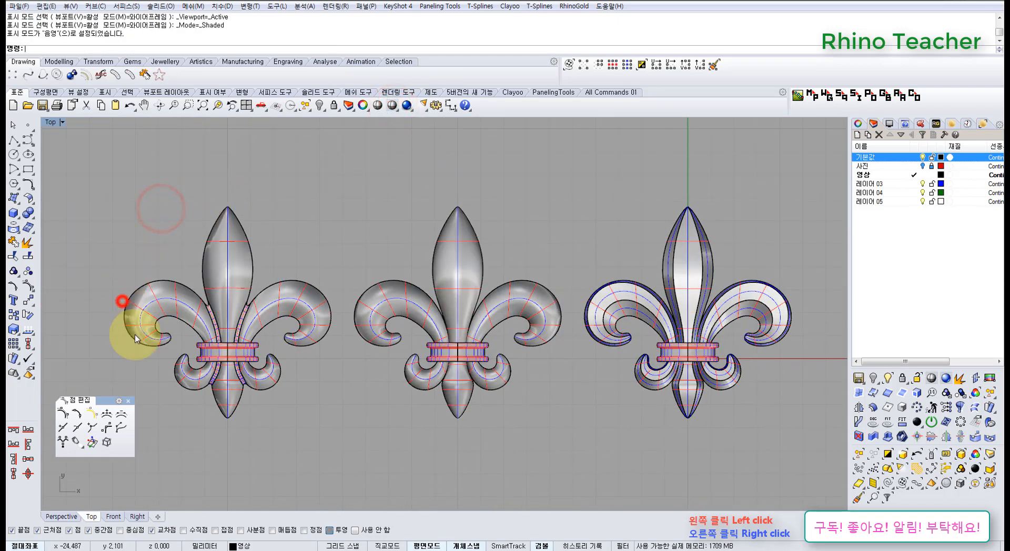
click(127, 400)
right_drag(289, 358, 270, 354)
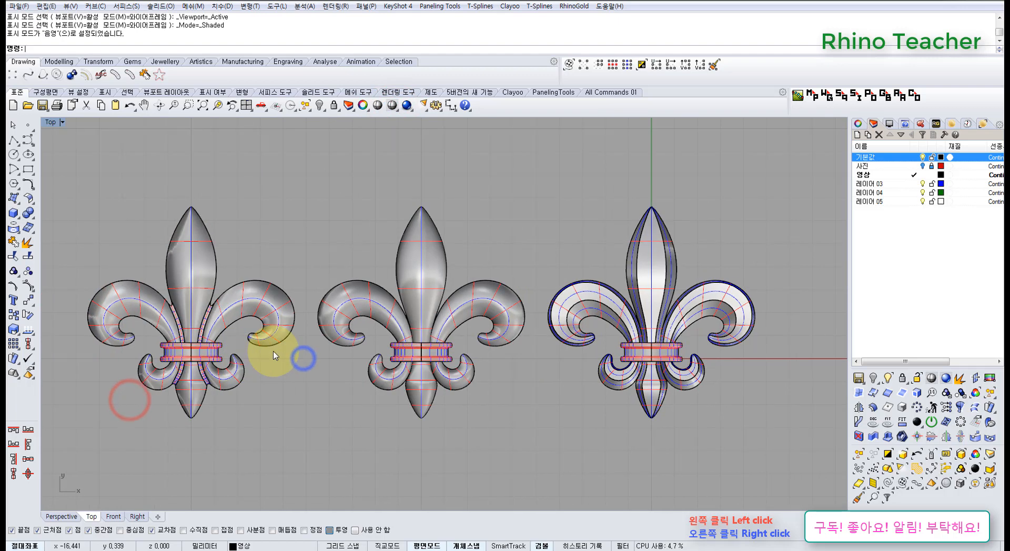